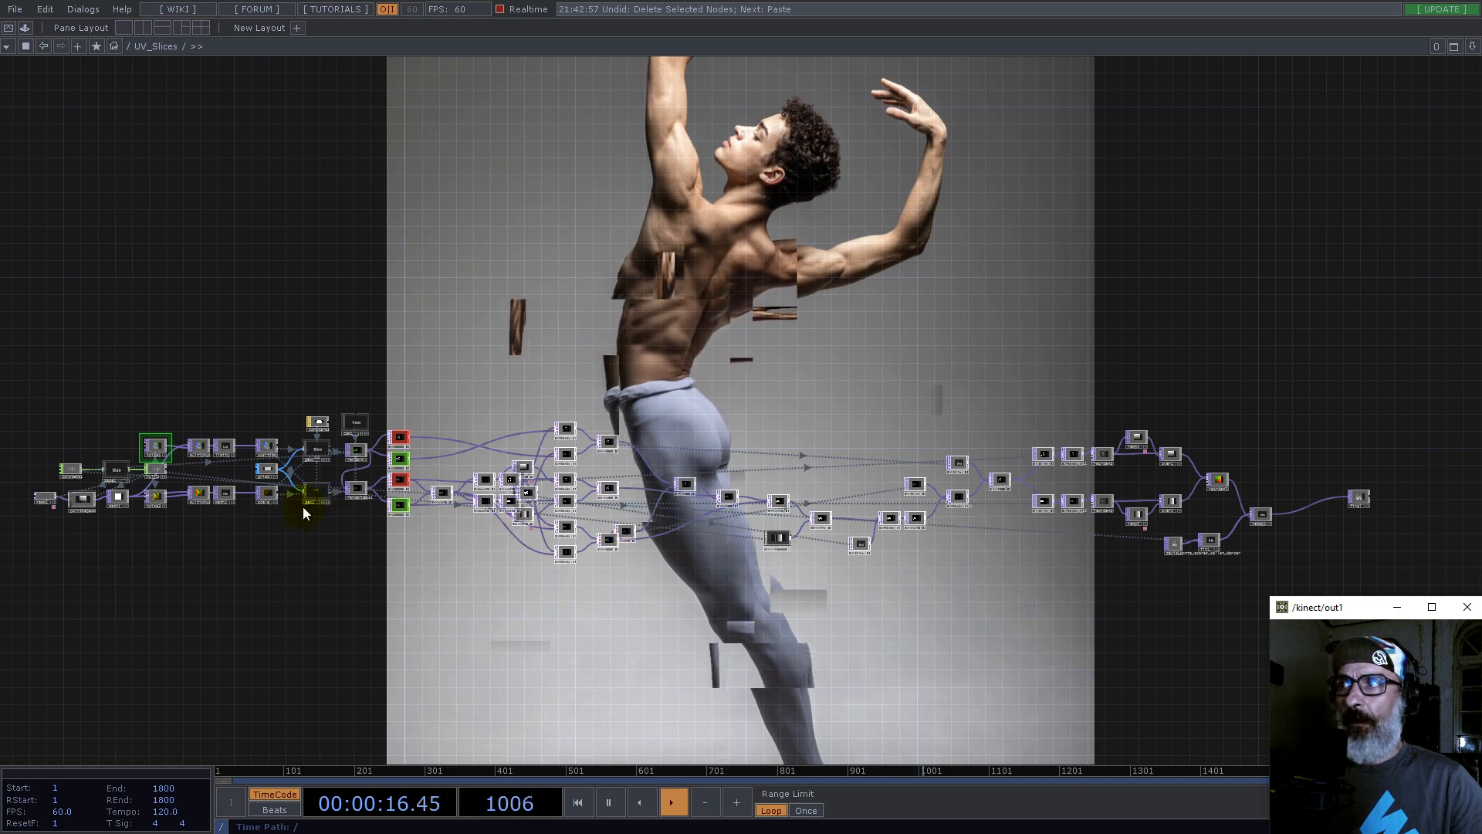
Step: Examine the UV_Slices network, including the grid geometry and the position and scale nodes that feed the instances
scroll(116, 497, "up", 6)
scroll(766, 357, "up", 4)
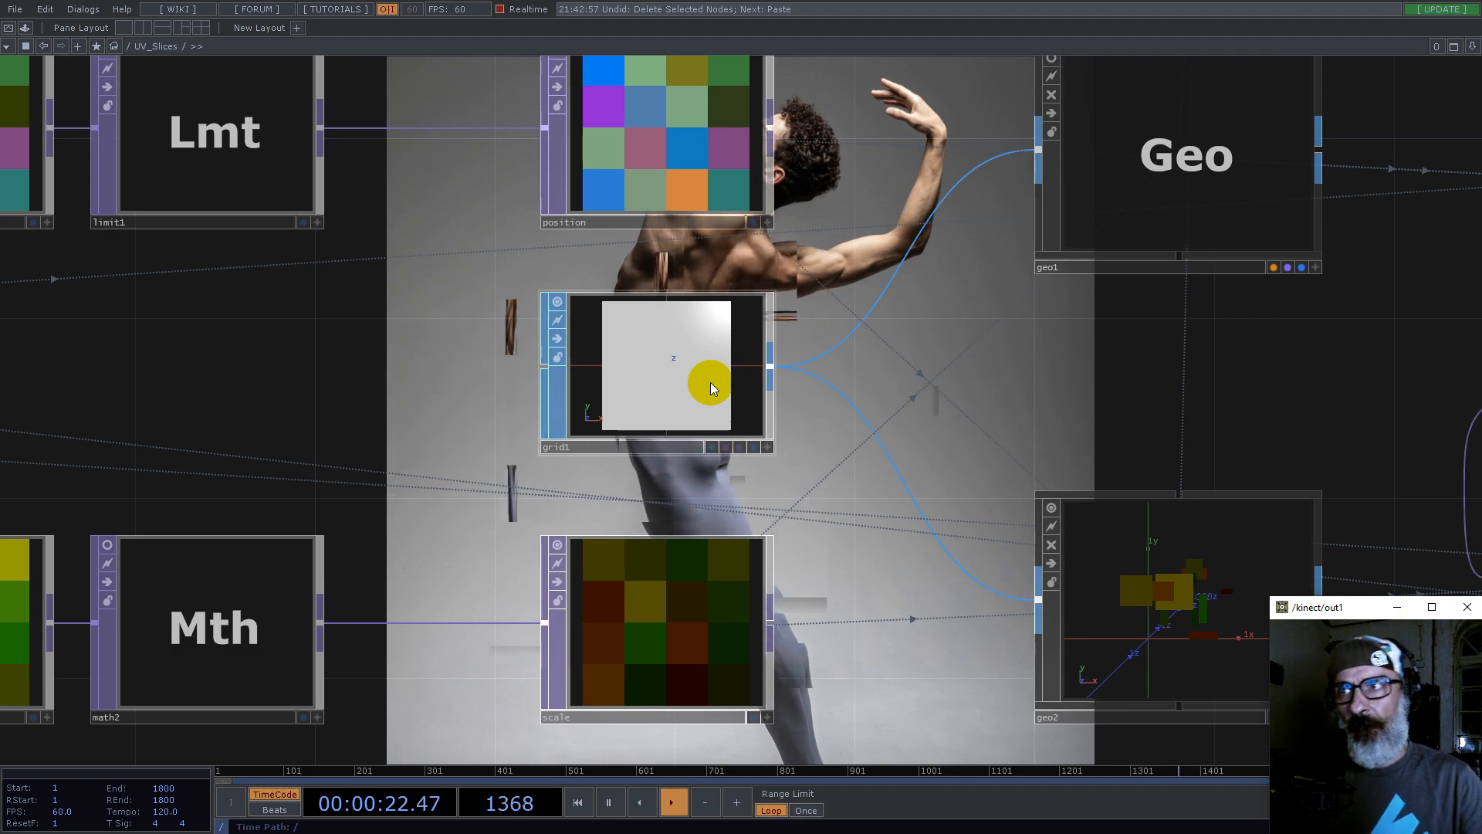
scroll(479, 368, "down", 3)
scroll(508, 363, "down", 6)
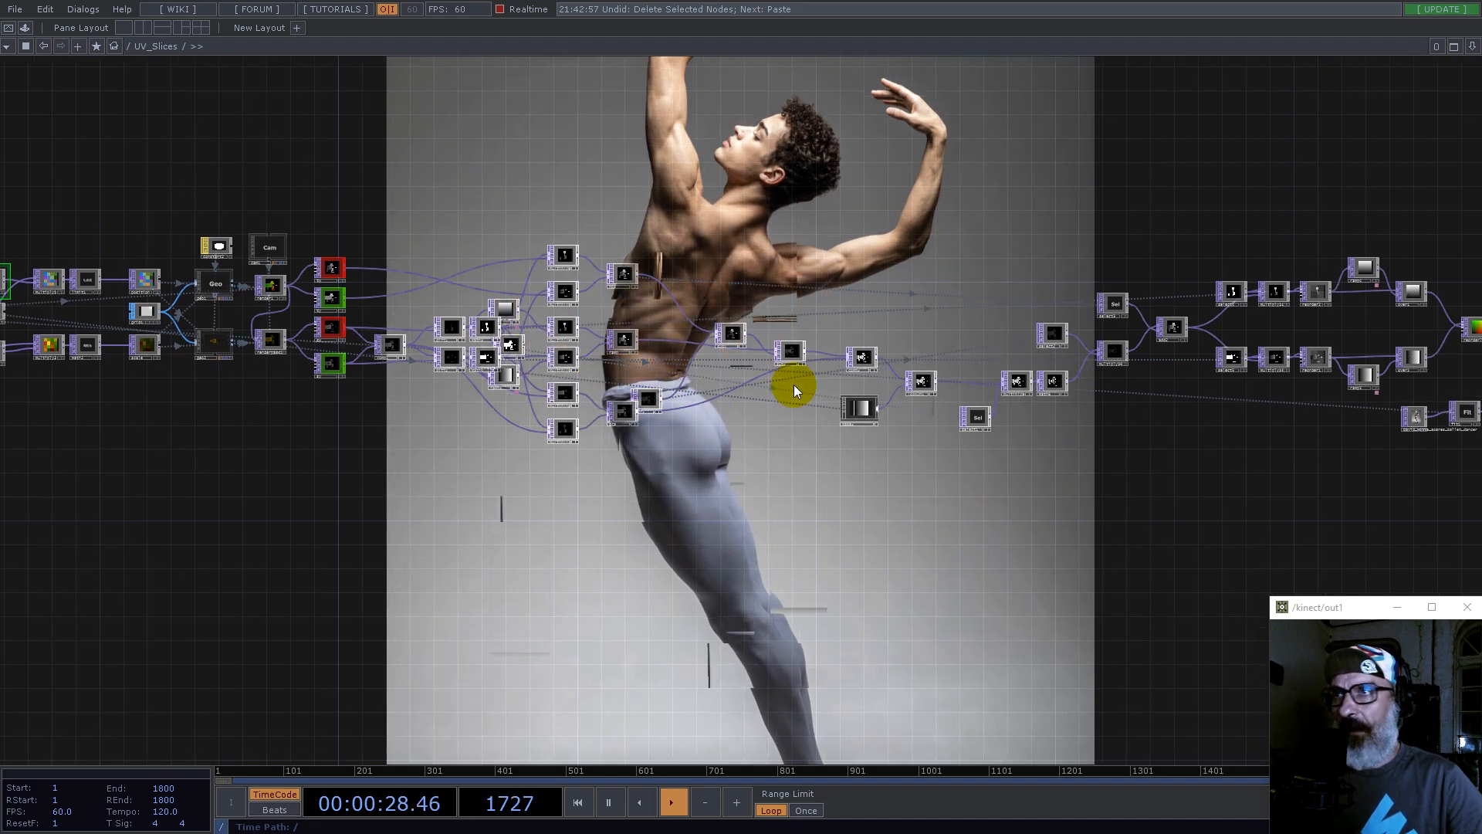
scroll(794, 385, "down", 6)
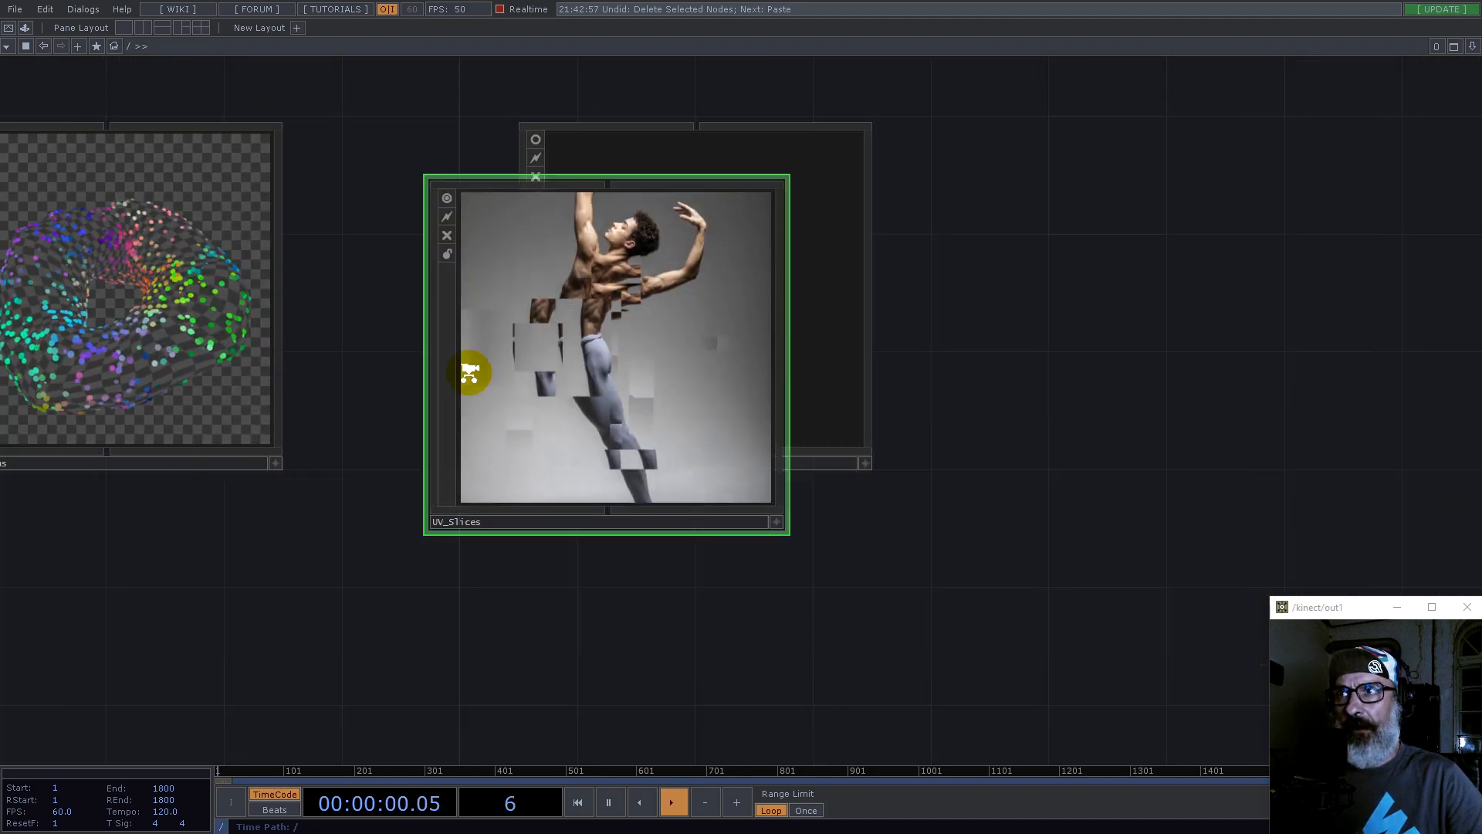
Step: Open the Ramps container to view its rendered gradient rectangles, and return to the root network
scroll(469, 373, "down", 2)
left_click(738, 232)
key("i")
left_click_drag(1041, 474, 564, 237)
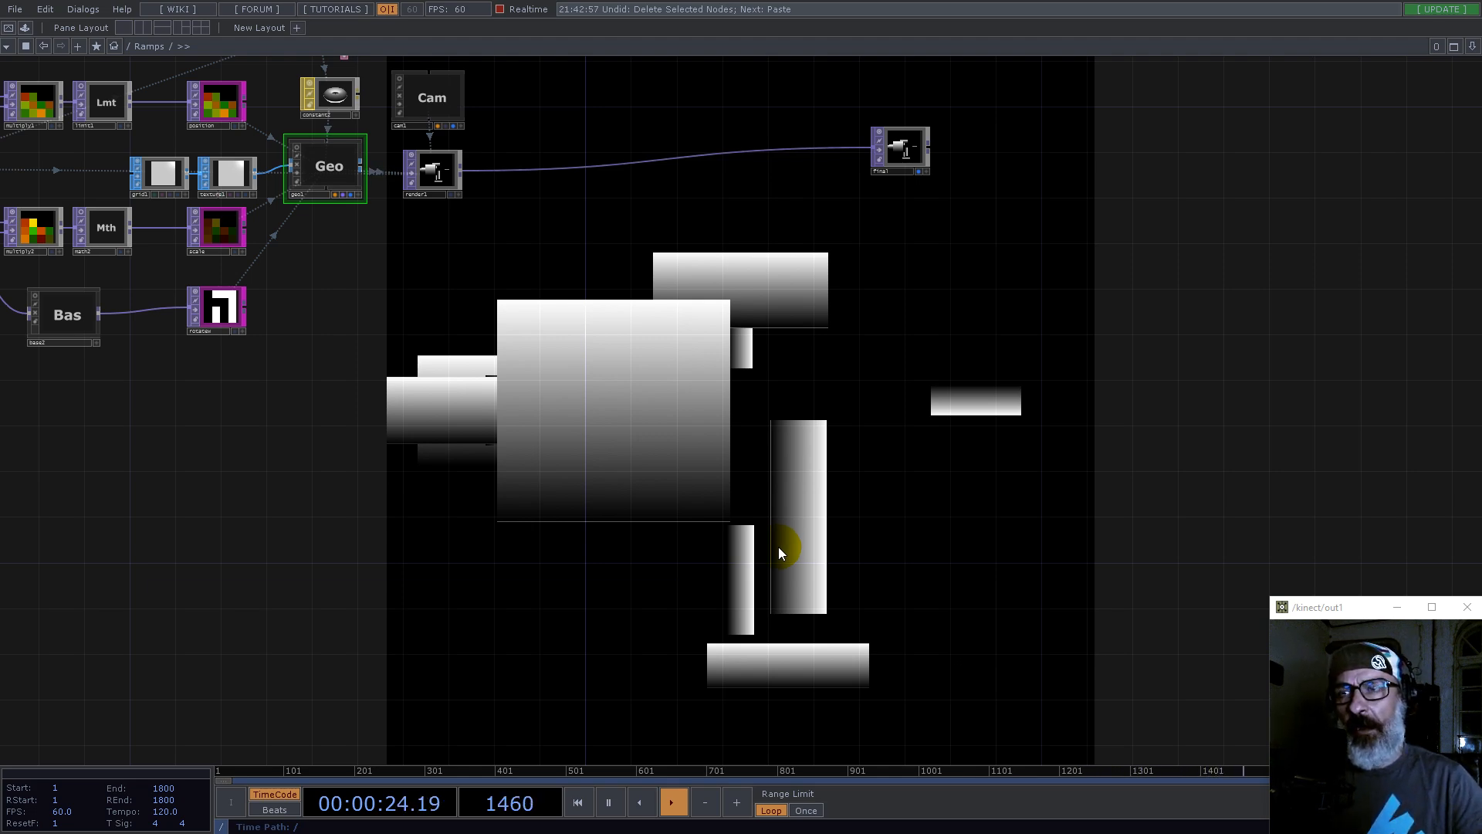
key("u")
scroll(777, 548, "down", 5)
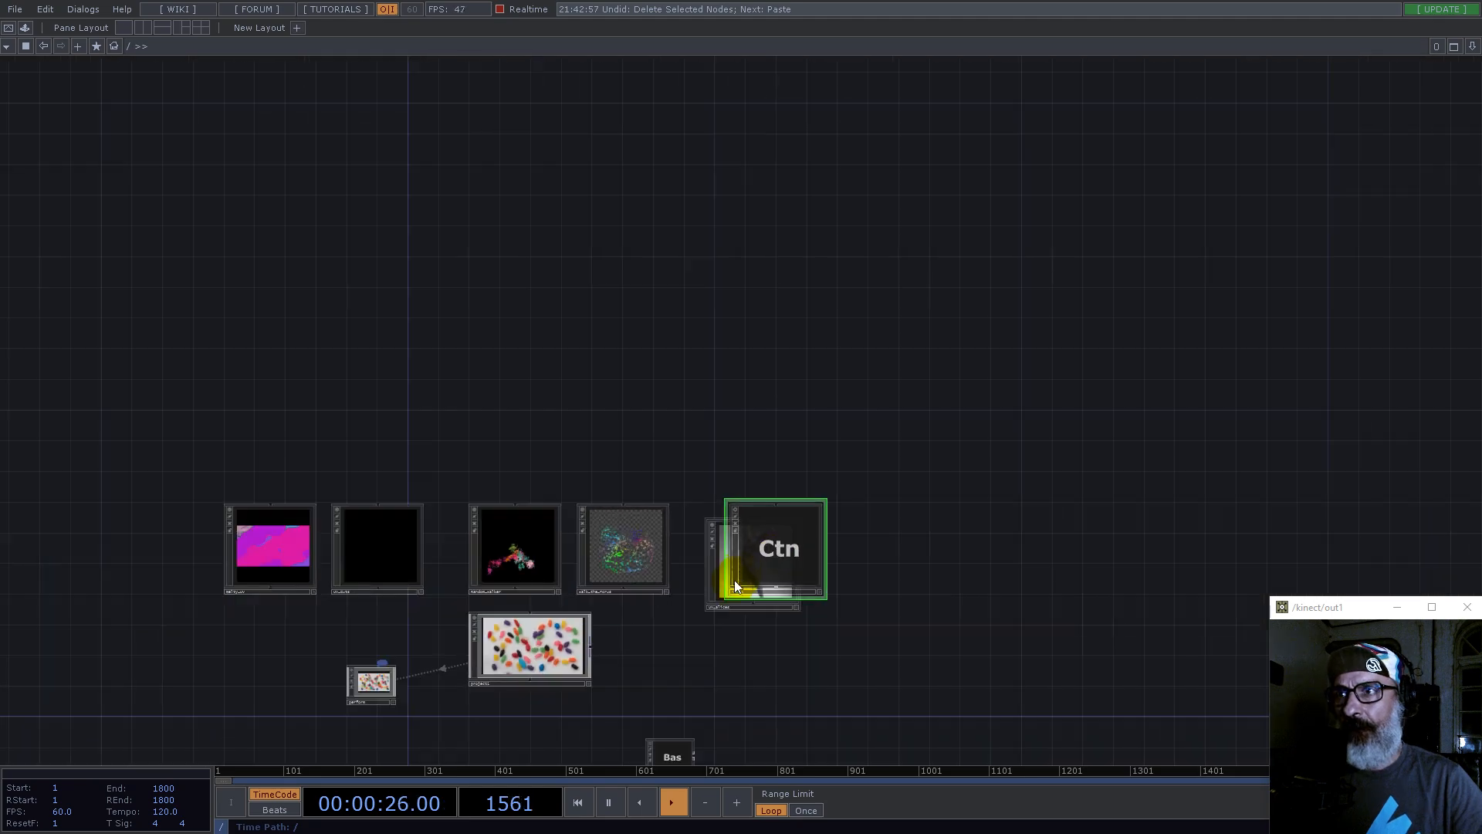
Step: Open UV_Slices and compare the coloured rectangles in the render1 and renderpass1 outputs, and return to the root network
scroll(738, 635, "up", 5)
double_click(661, 511)
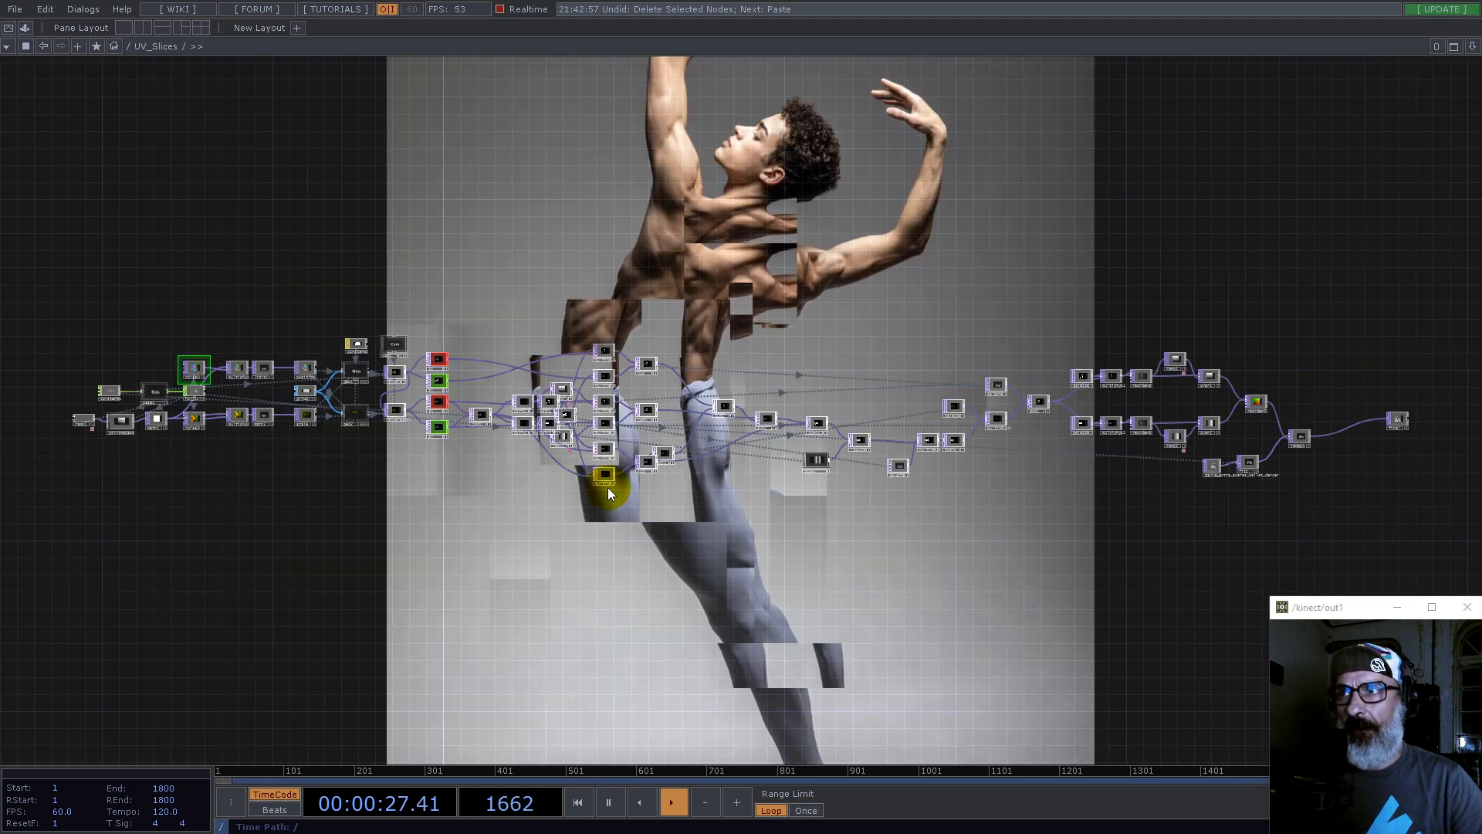
scroll(382, 393, "up", 5)
scroll(595, 304, "up", 5)
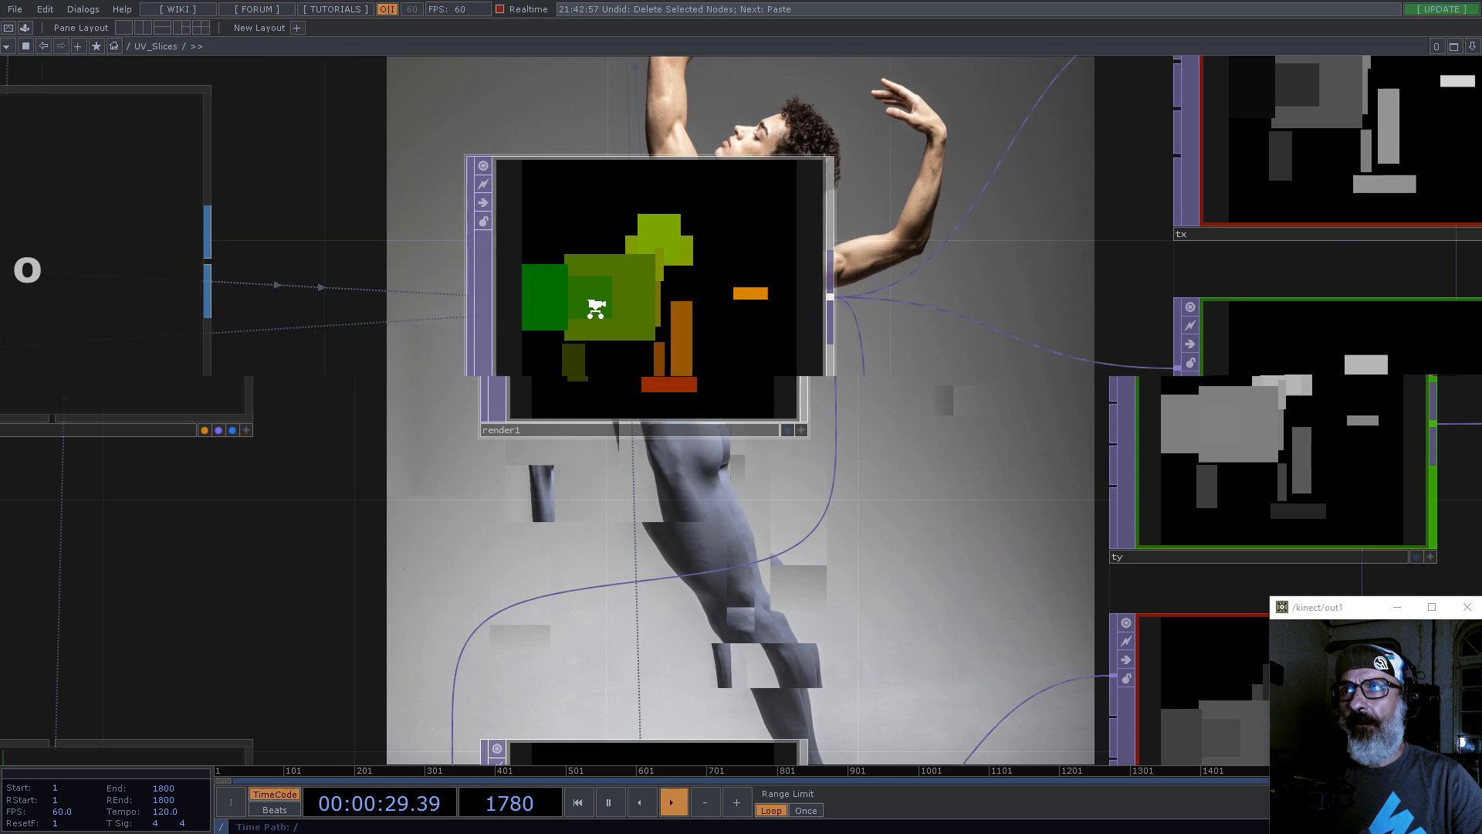
scroll(612, 335, "down", 2)
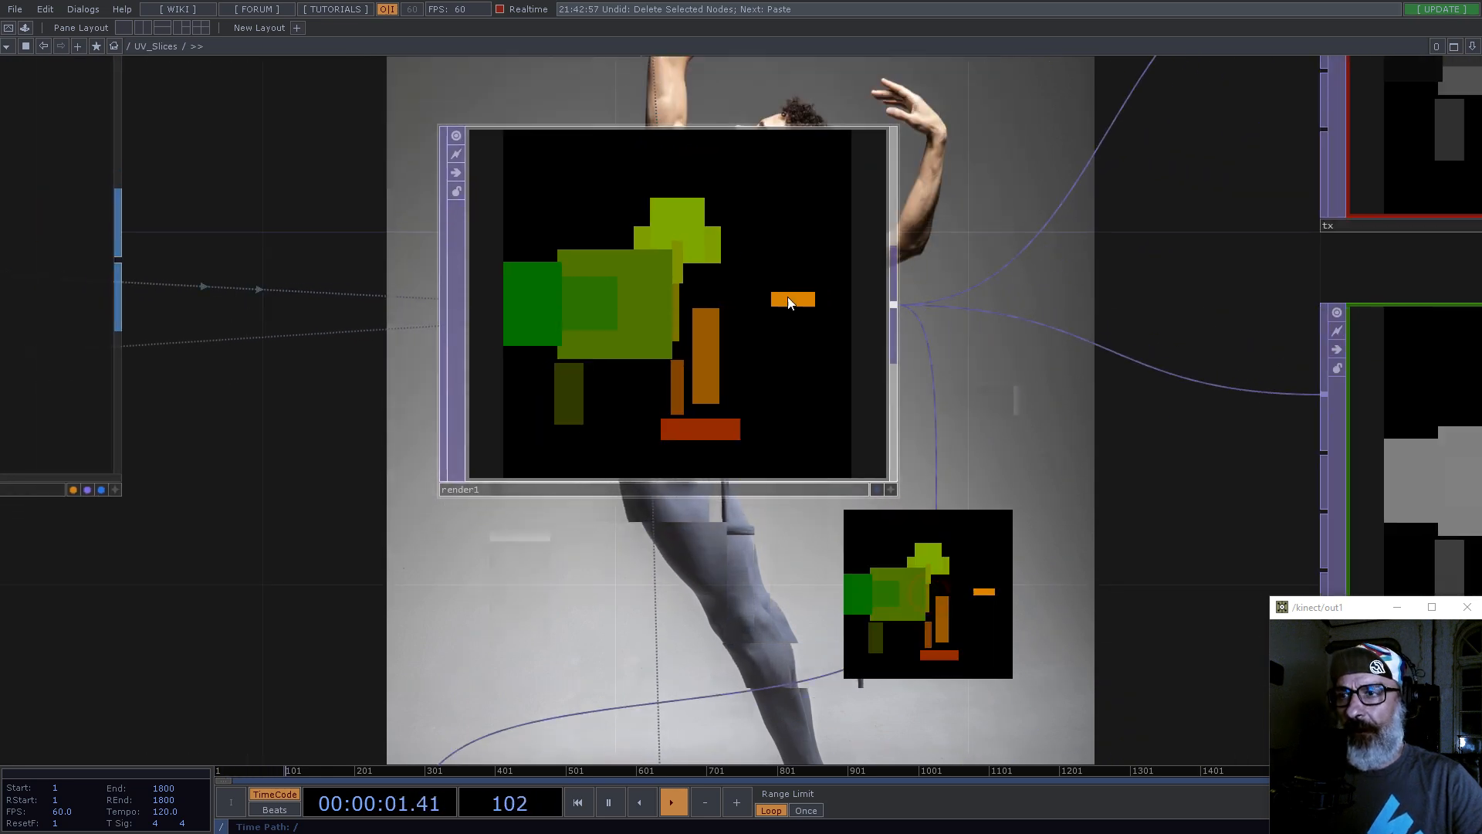
left_click_drag(1053, 507, 927, 183)
left_click_drag(927, 420, 956, 182)
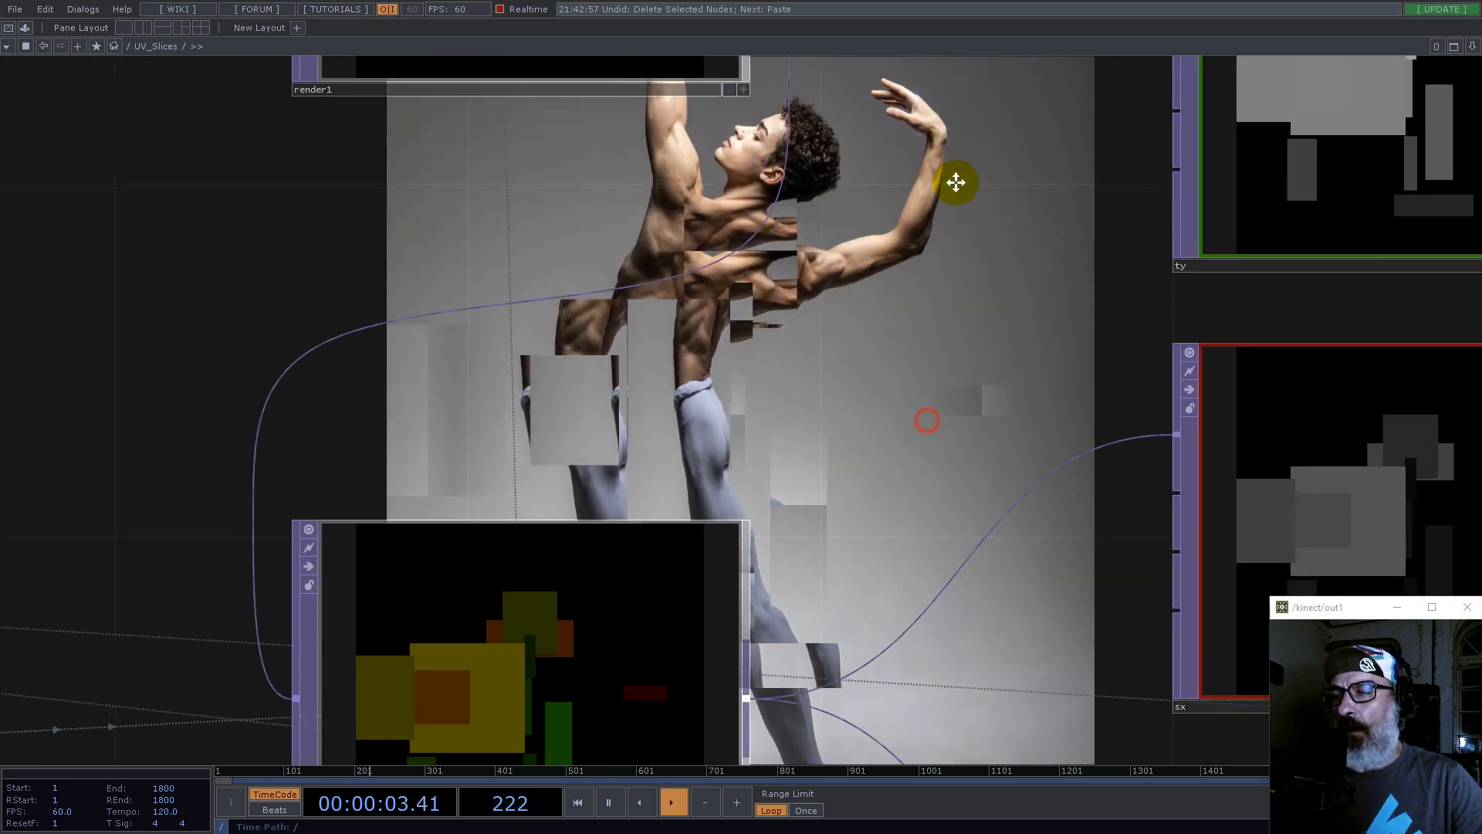
scroll(493, 503, "up", 1)
scroll(493, 504, "up", 3)
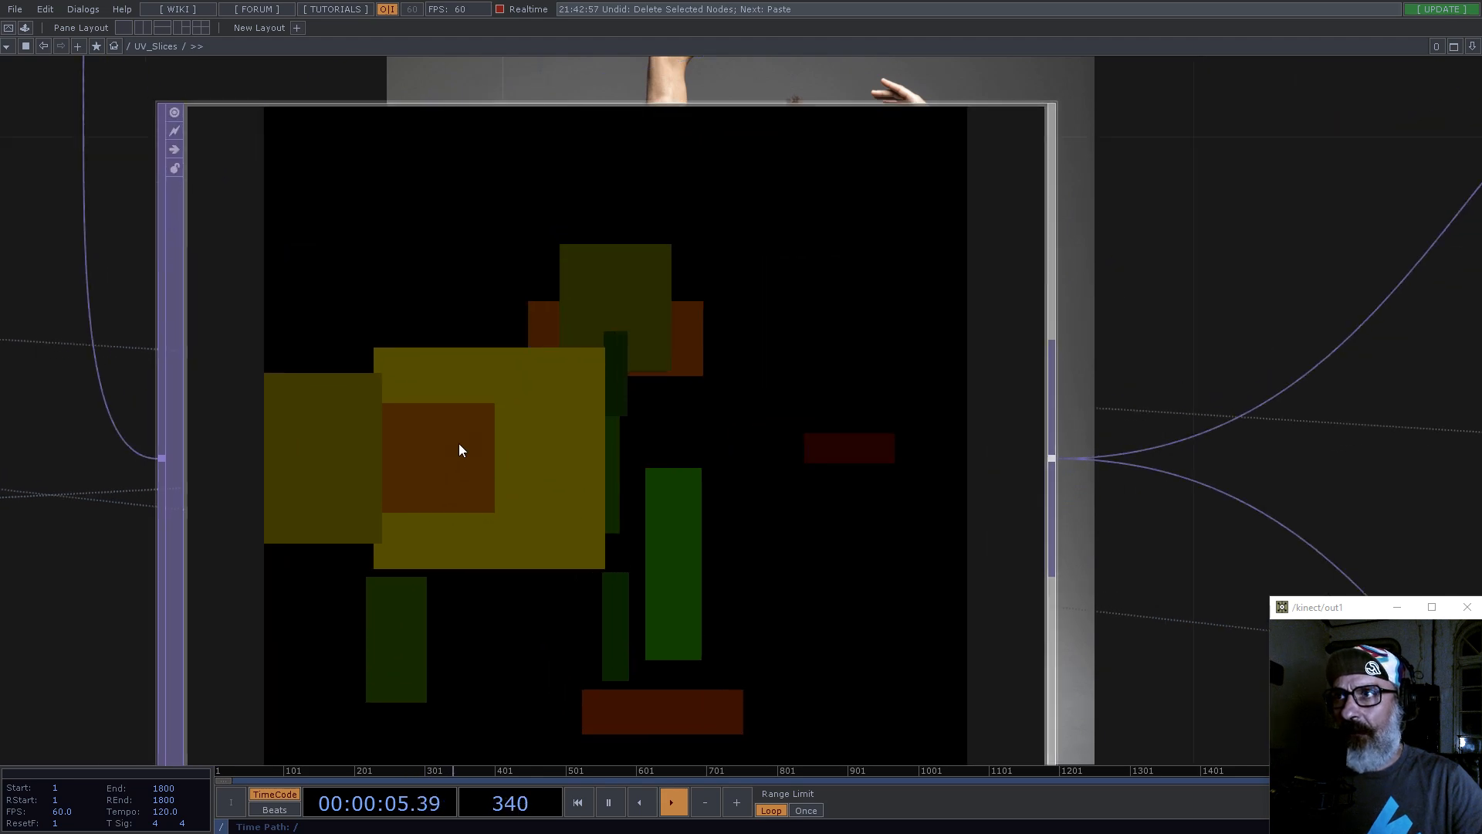
scroll(556, 493, "down", 5)
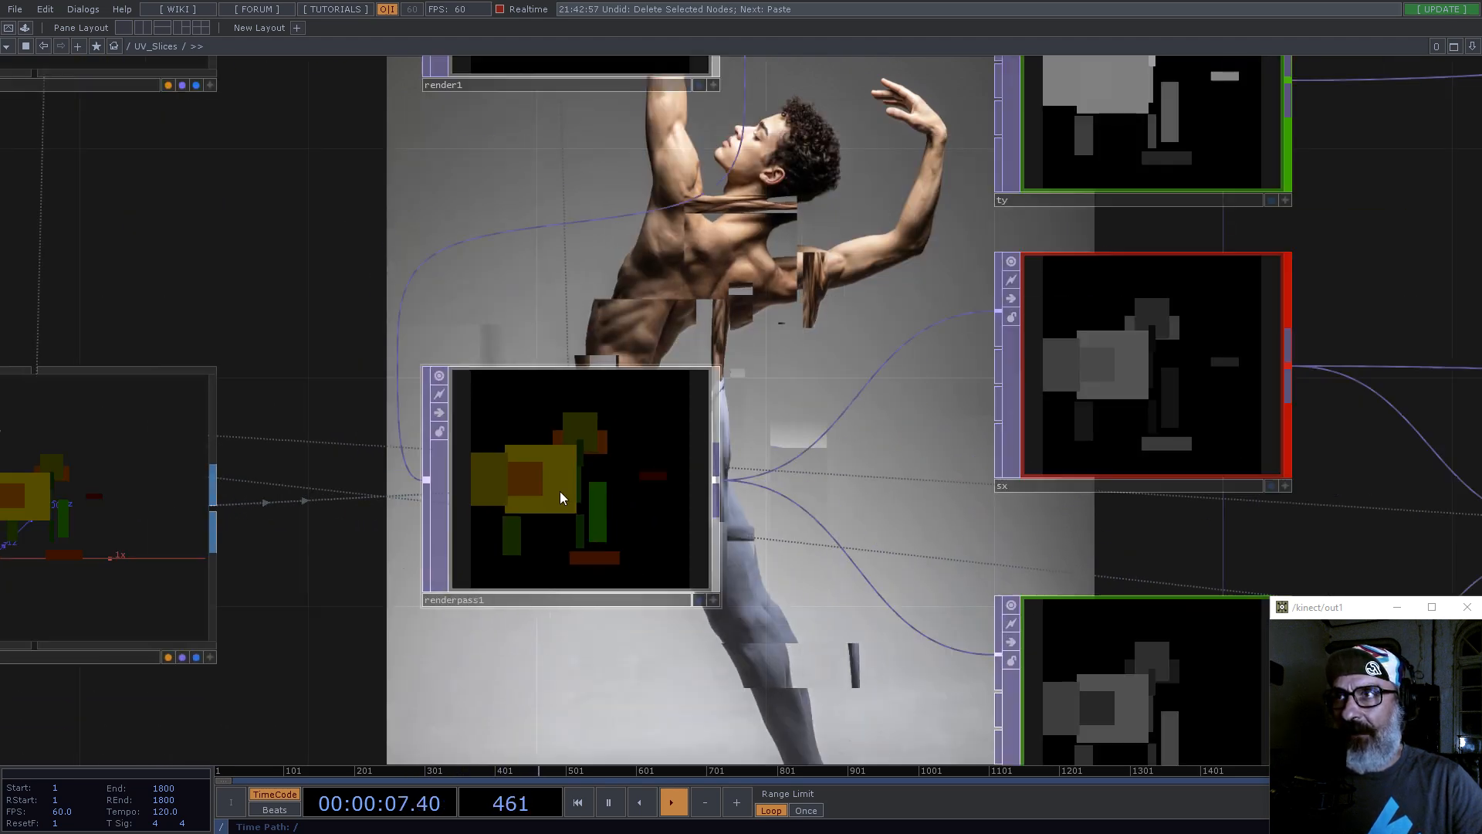
left_click_drag(725, 304, 741, 526)
scroll(606, 304, "up", 5)
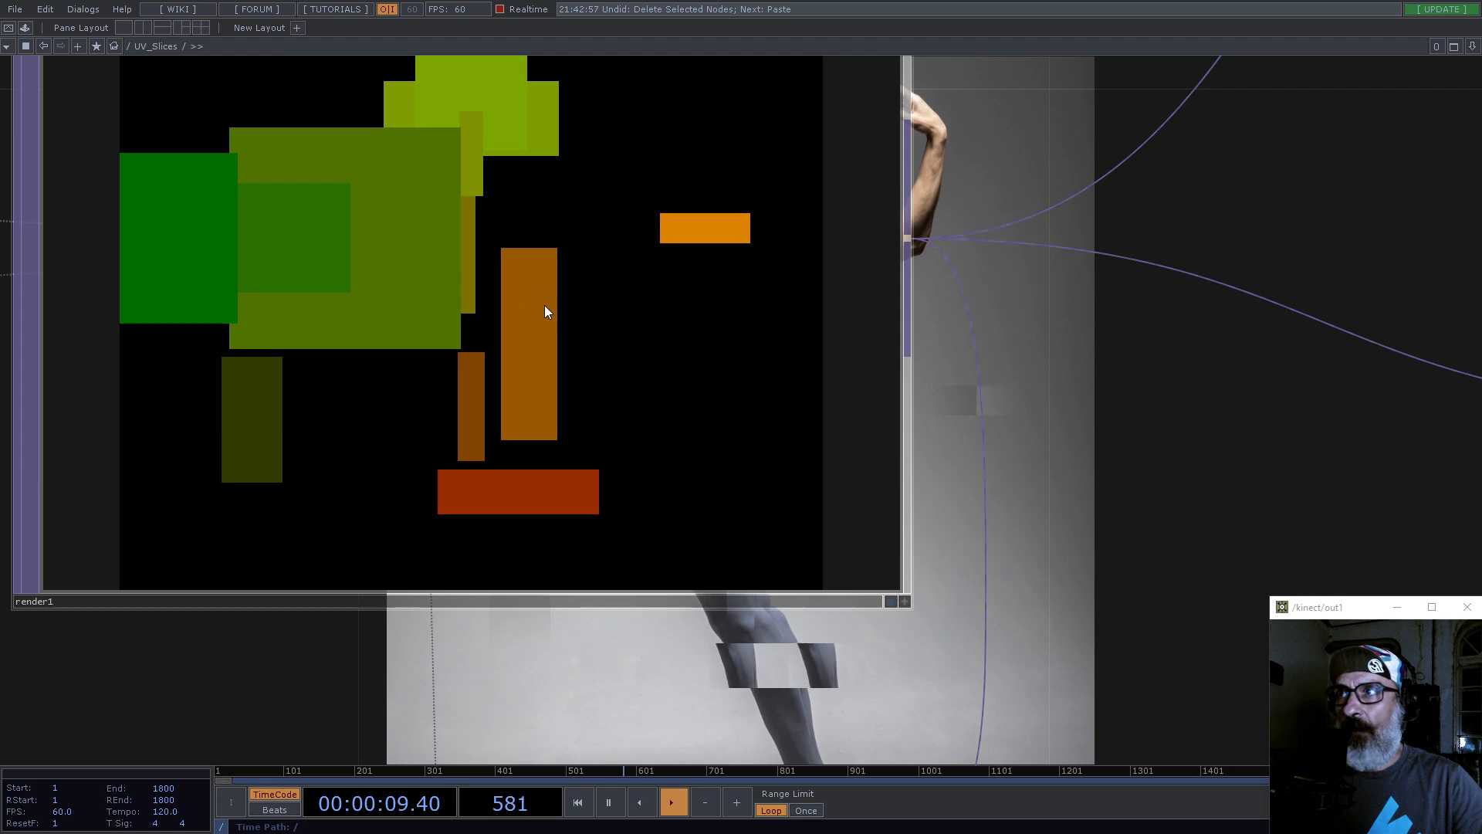
scroll(545, 308, "down", 10)
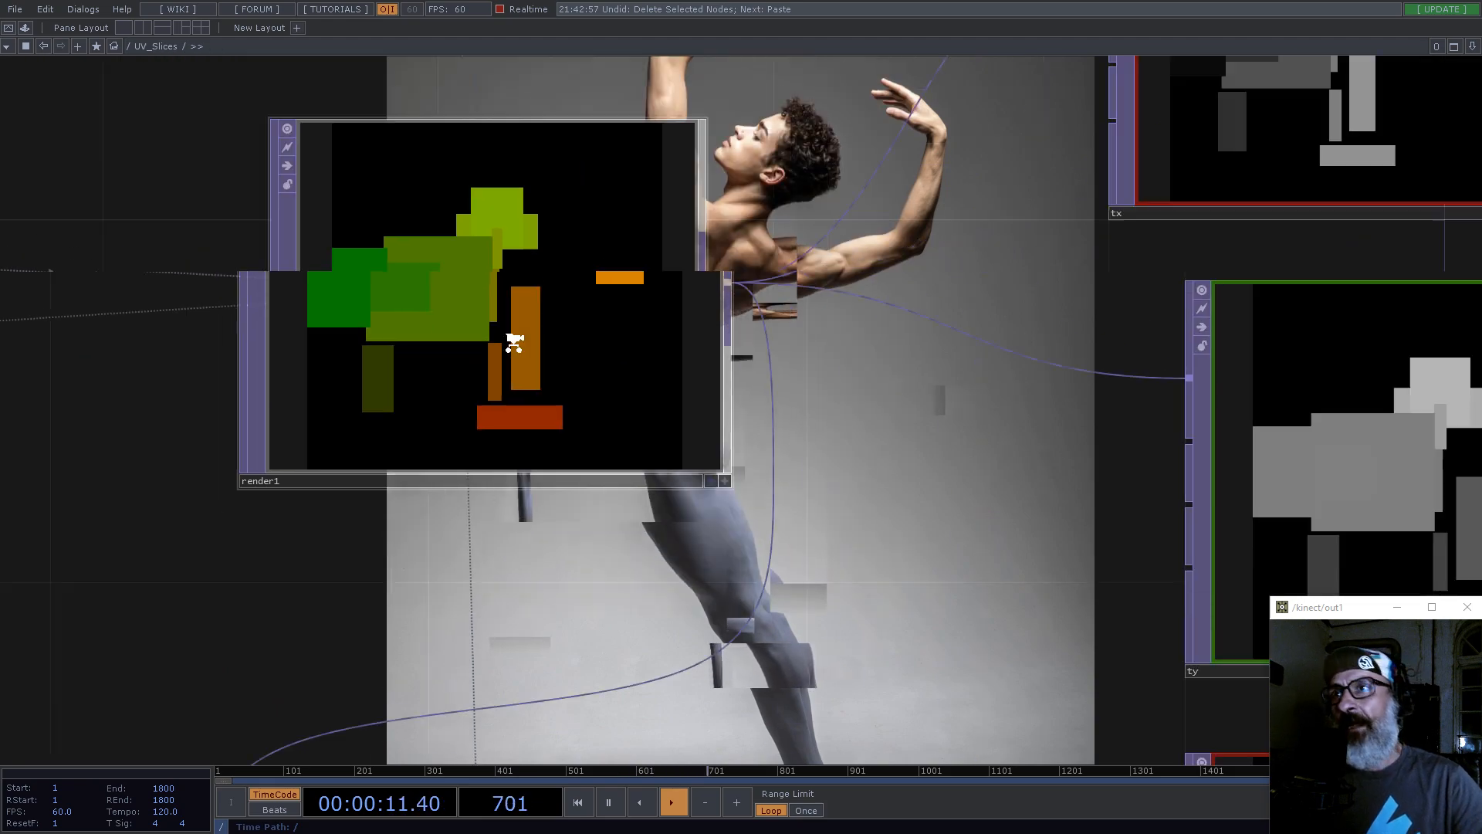
scroll(585, 351, "down", 10)
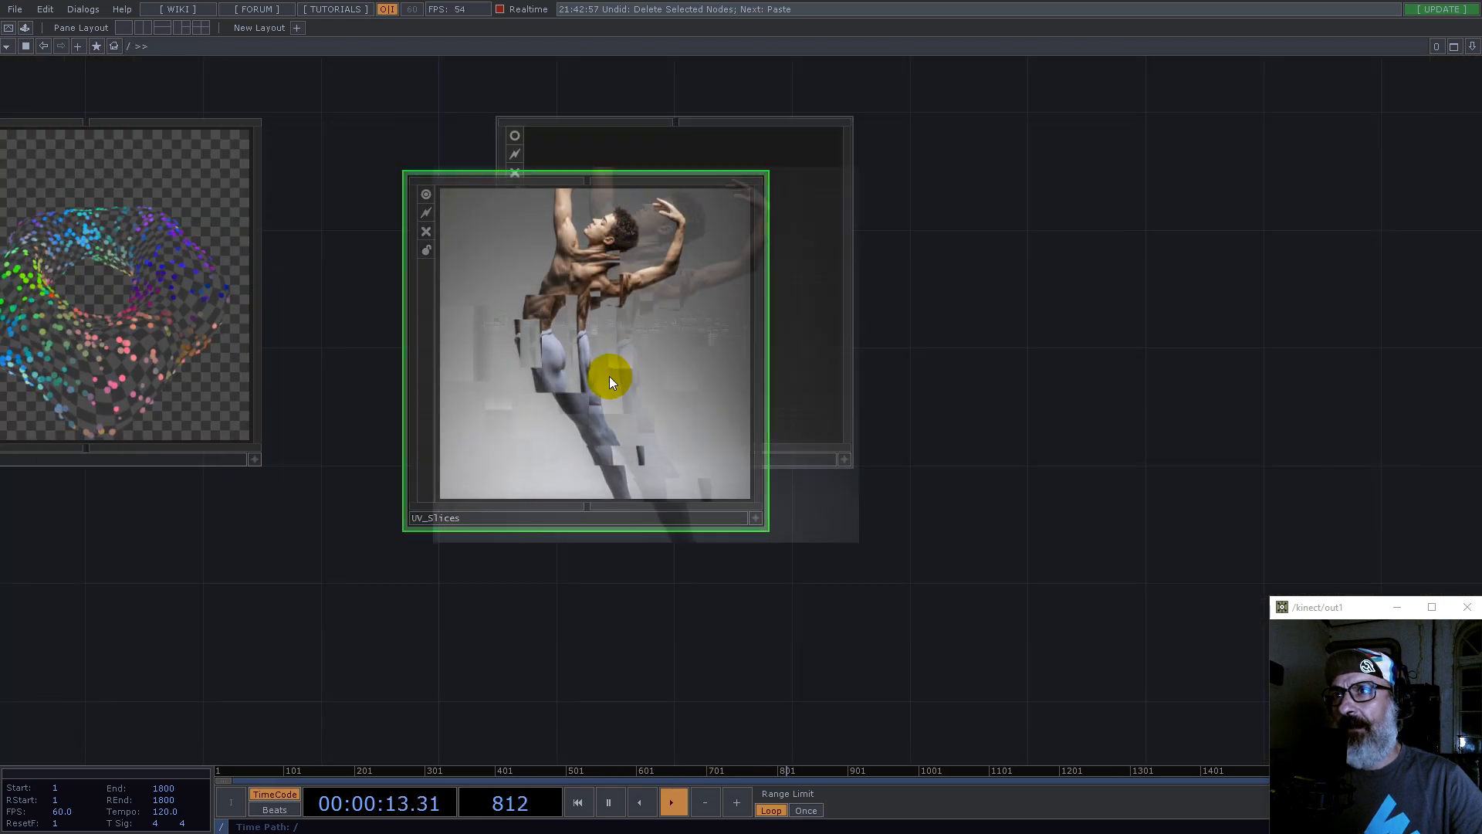
Step: Open the project1 container and delete all of its default operators
left_click(491, 437)
key("i")
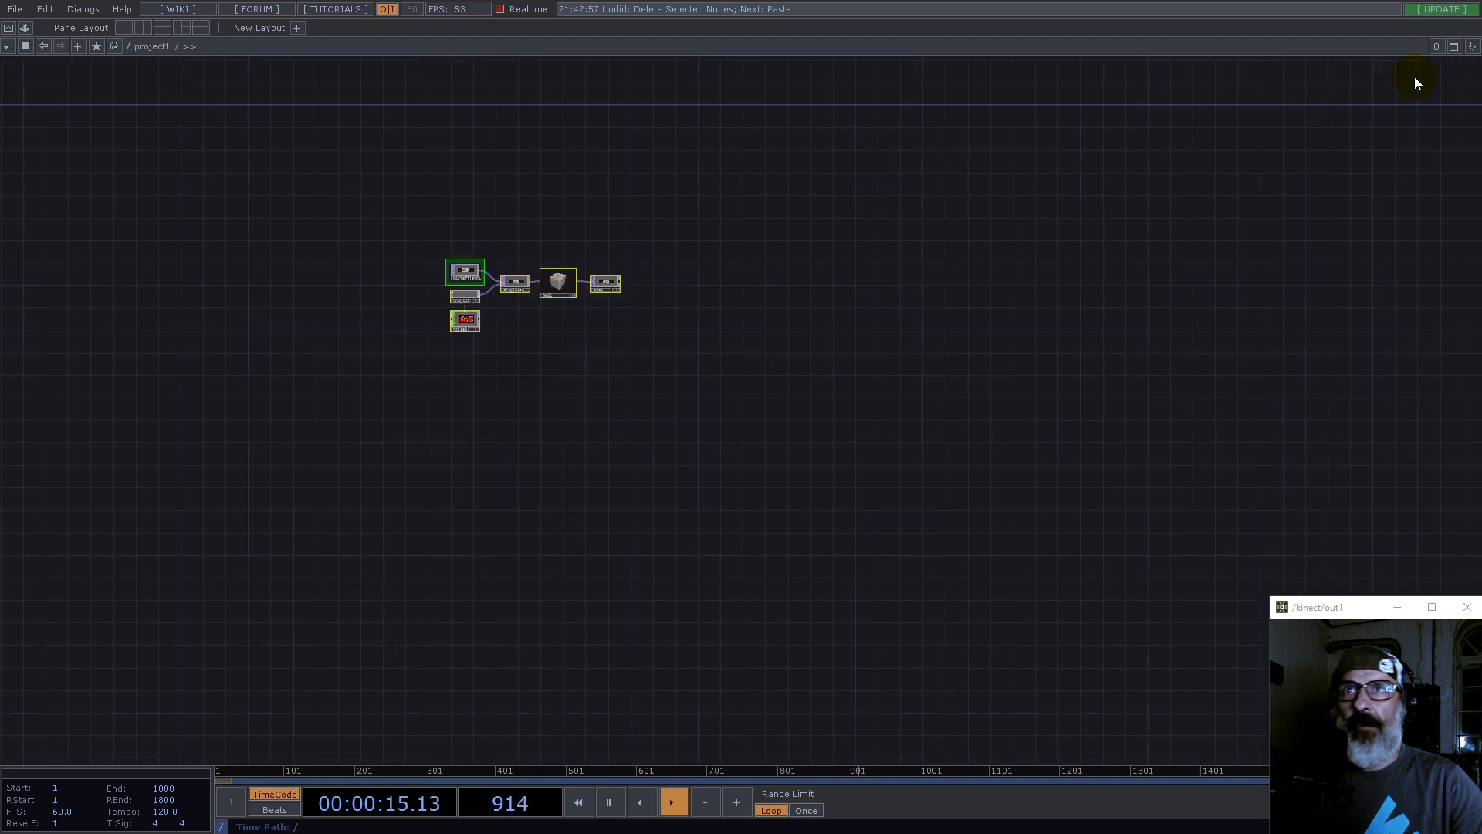
left_click_drag(387, 205, 870, 502)
key("Delete")
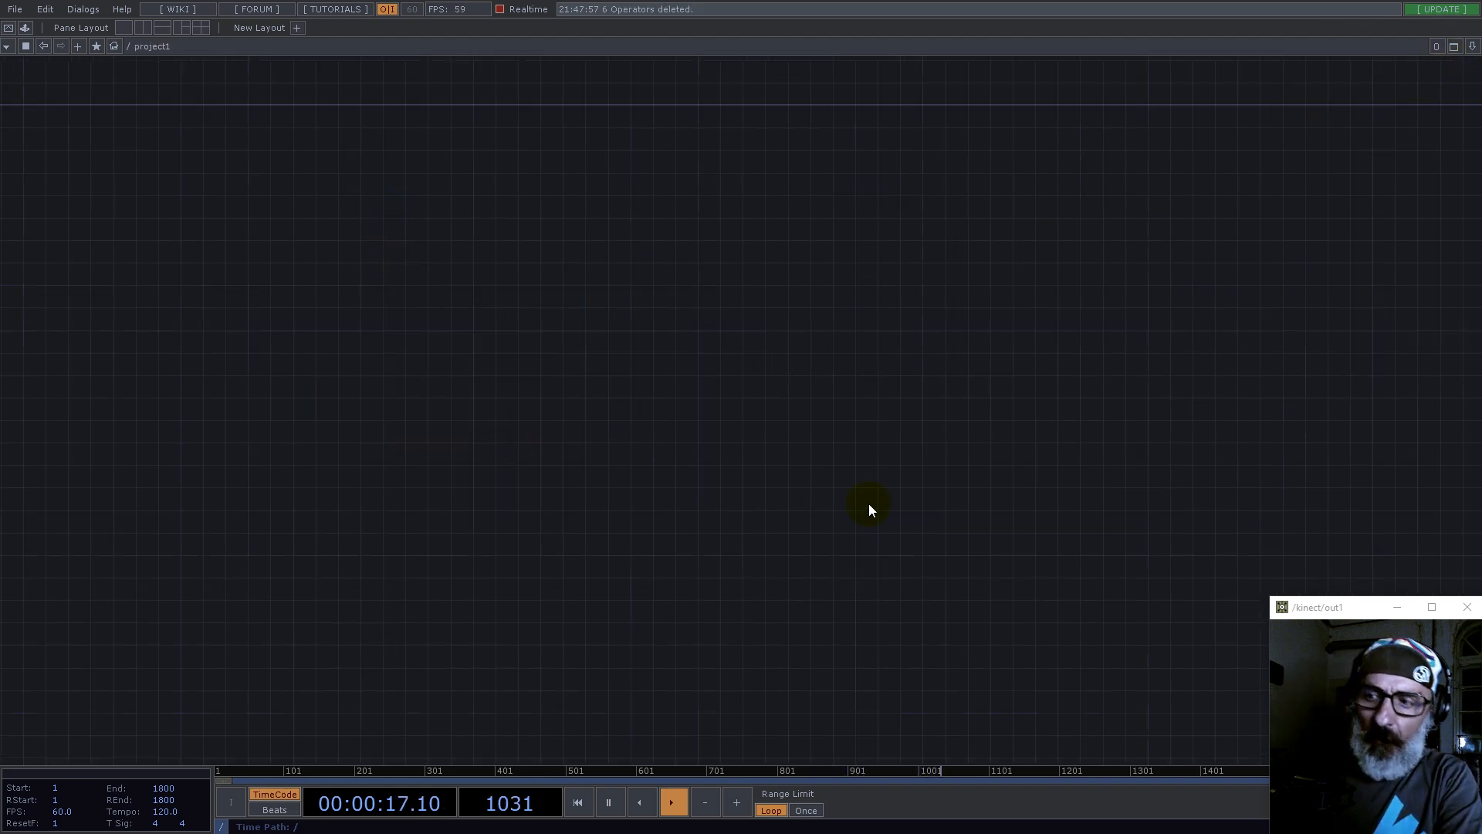
Step: Add a Constant CHOP to the empty project1 network
left_click_drag(376, 199, 617, 686)
left_click_drag(542, 513, 858, 387)
key("Tab")
type("con")
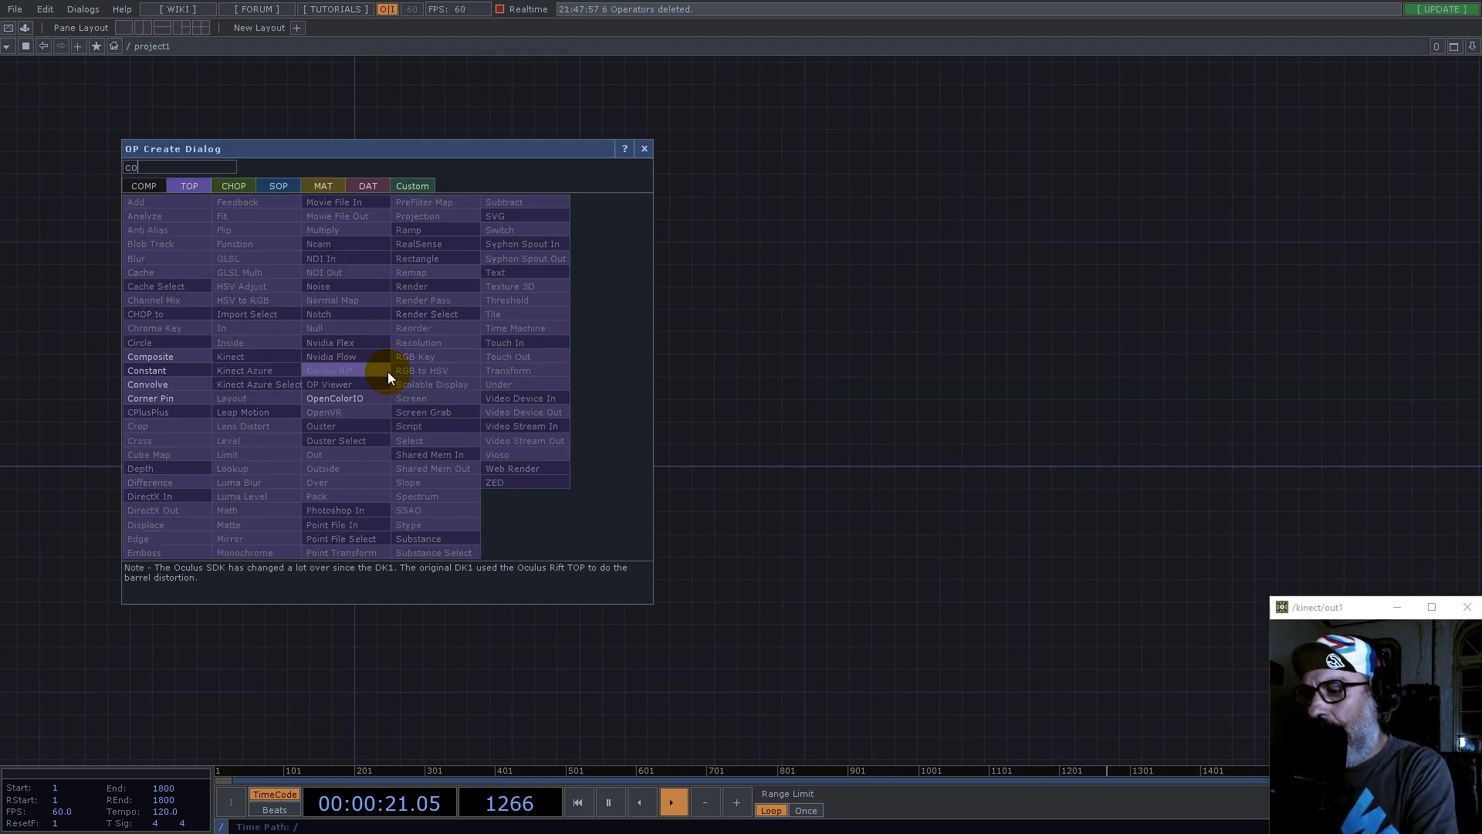
left_click(239, 185)
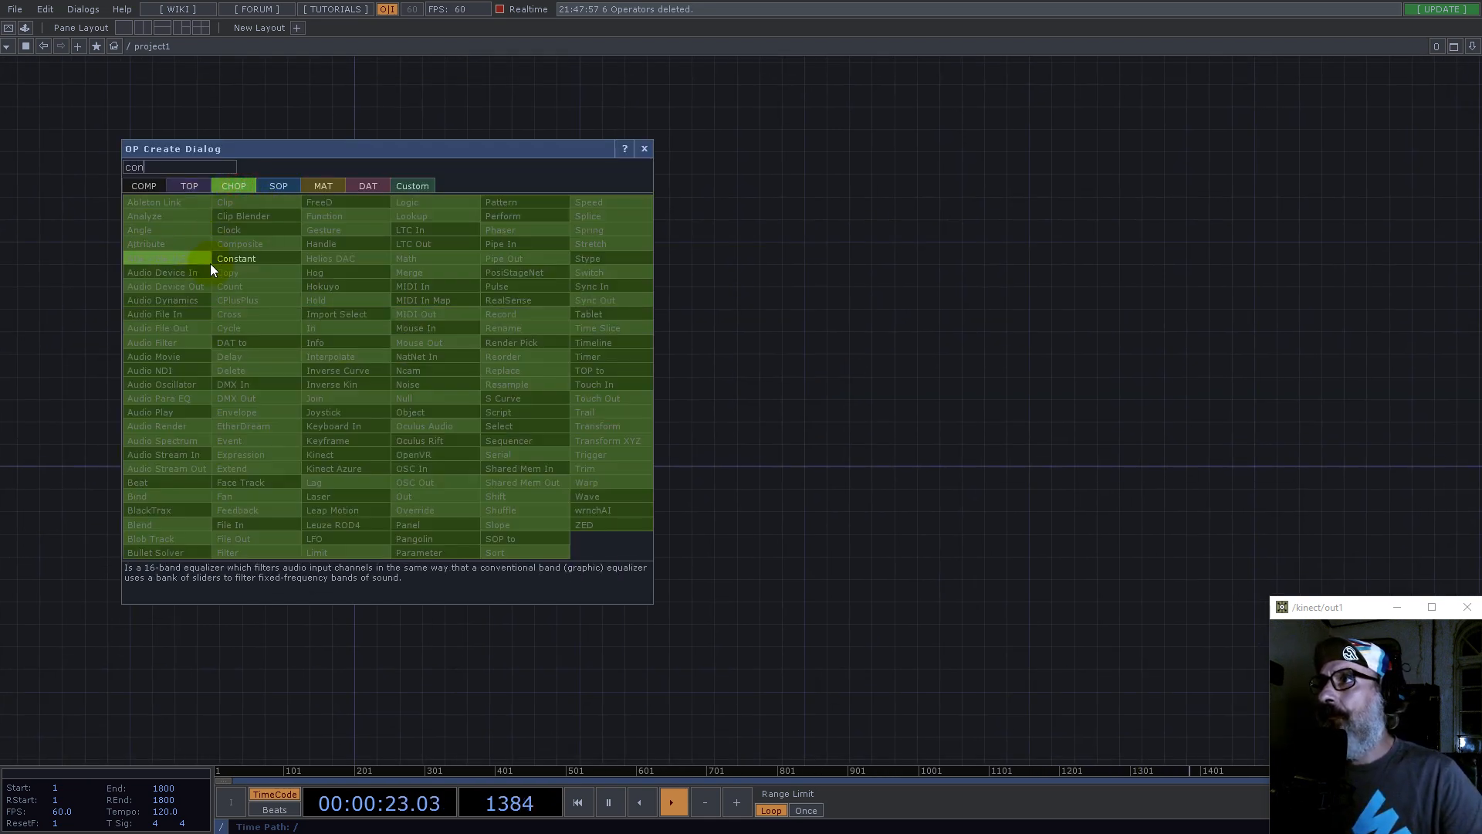
left_click(201, 262)
left_click(373, 460)
scroll(374, 463, "up", 10)
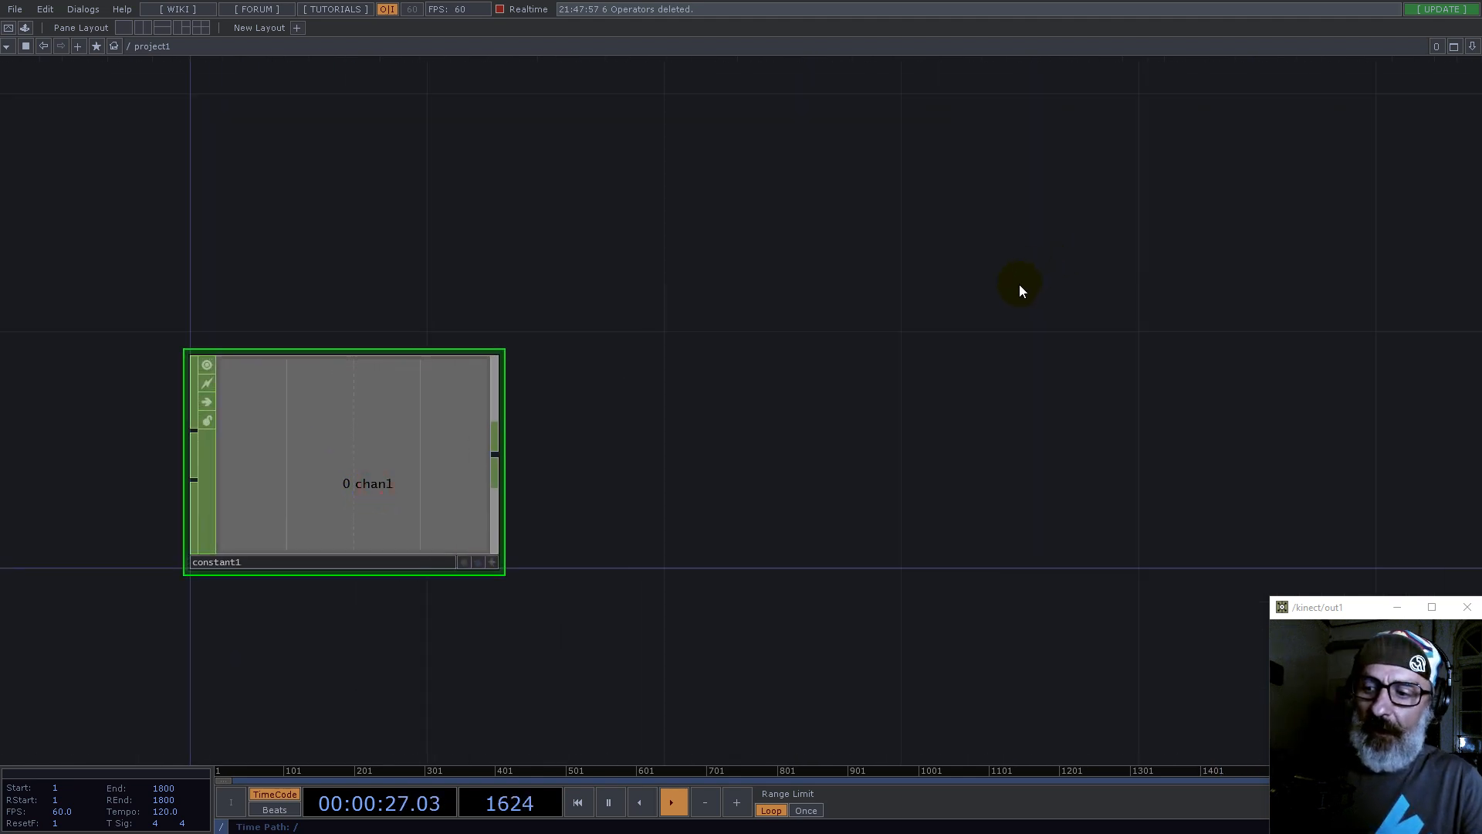
Step: Give the Constant CHOP two extra channels and name its three channels count, res and speed
key("p")
left_click(1280, 145)
left_click(1280, 163)
left_click(1310, 128)
type("count")
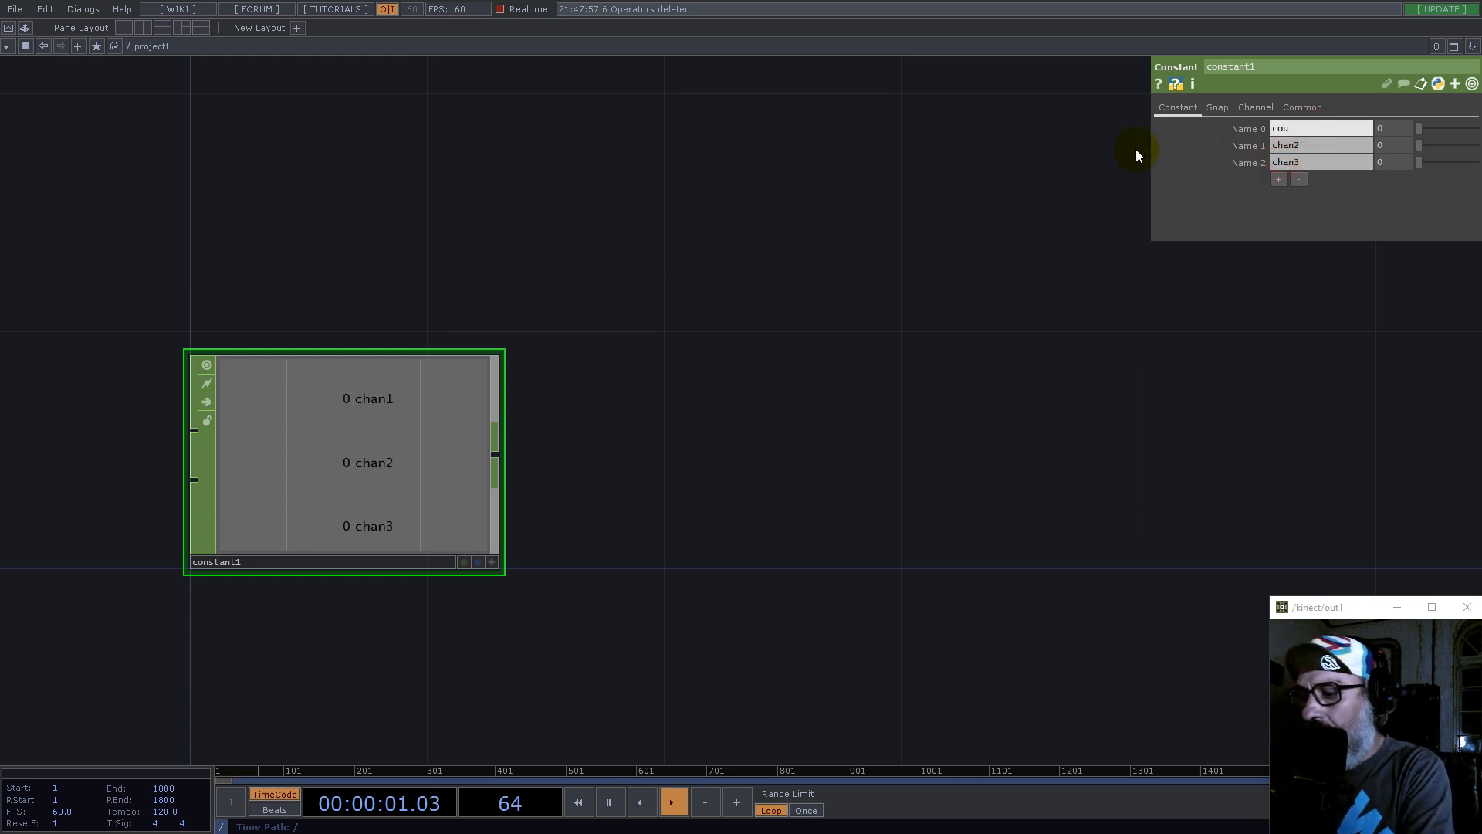
left_click(1311, 146)
type("res")
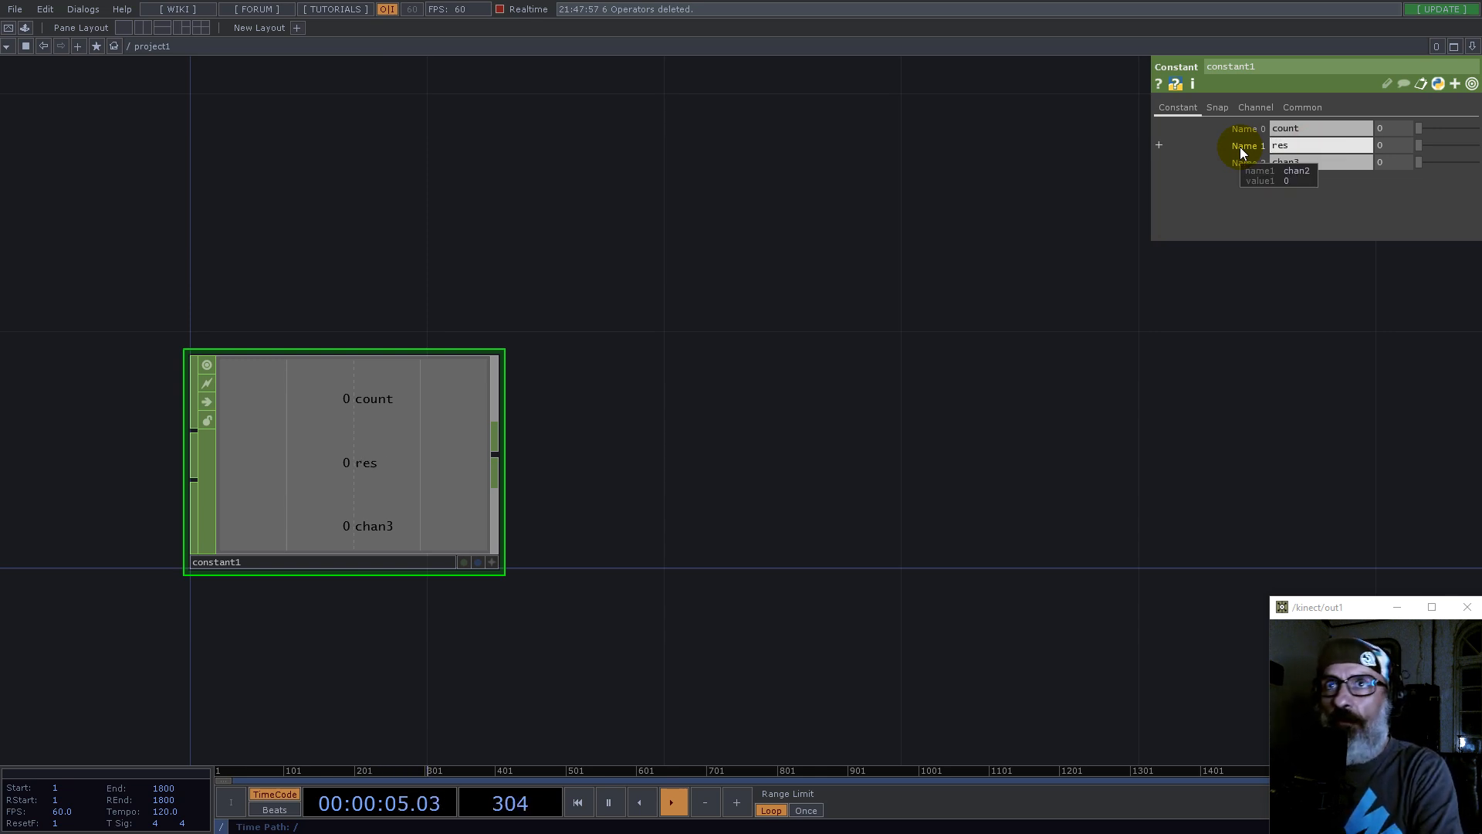
left_click(1297, 162)
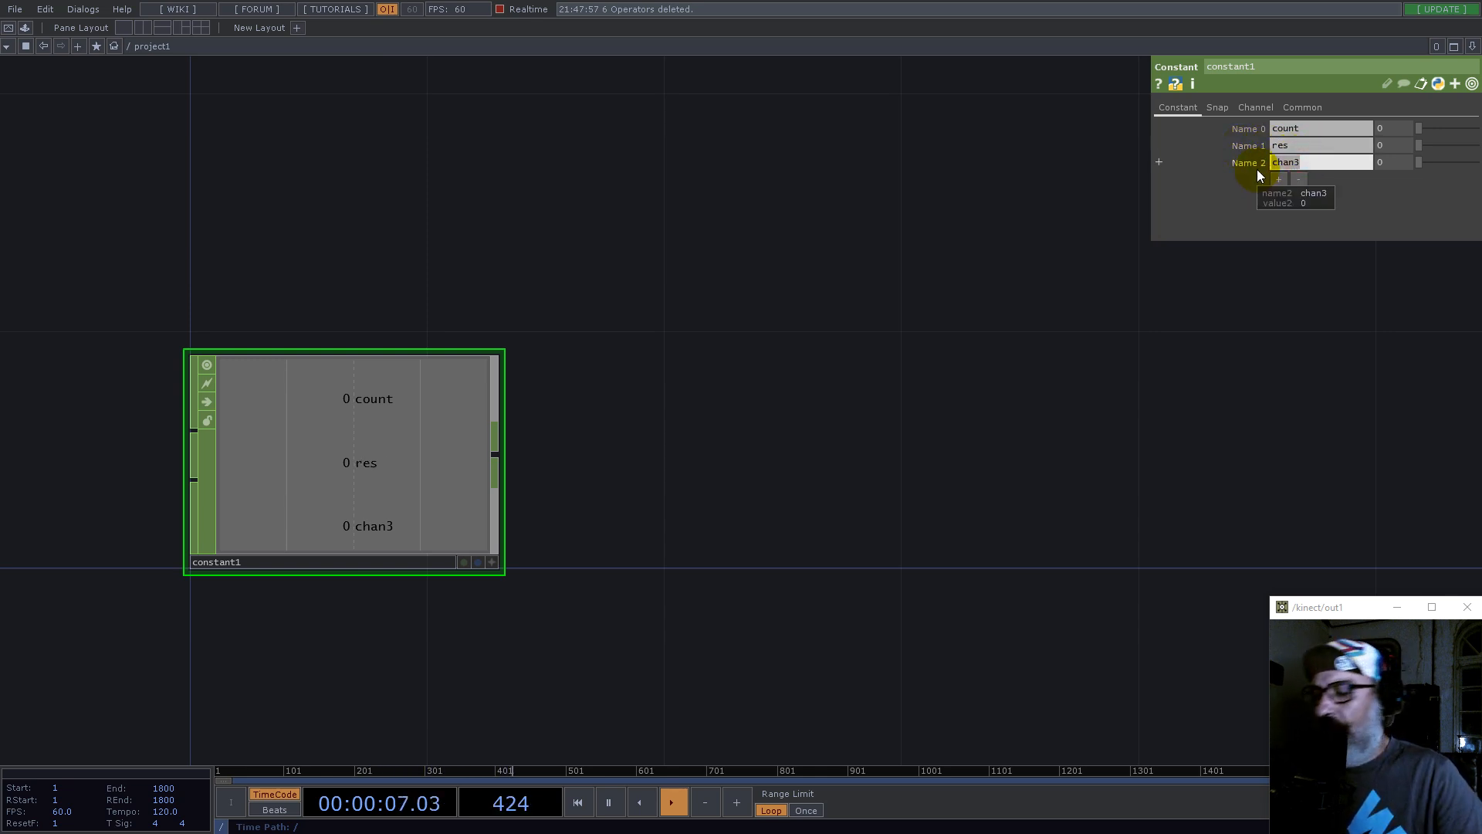
type("speed")
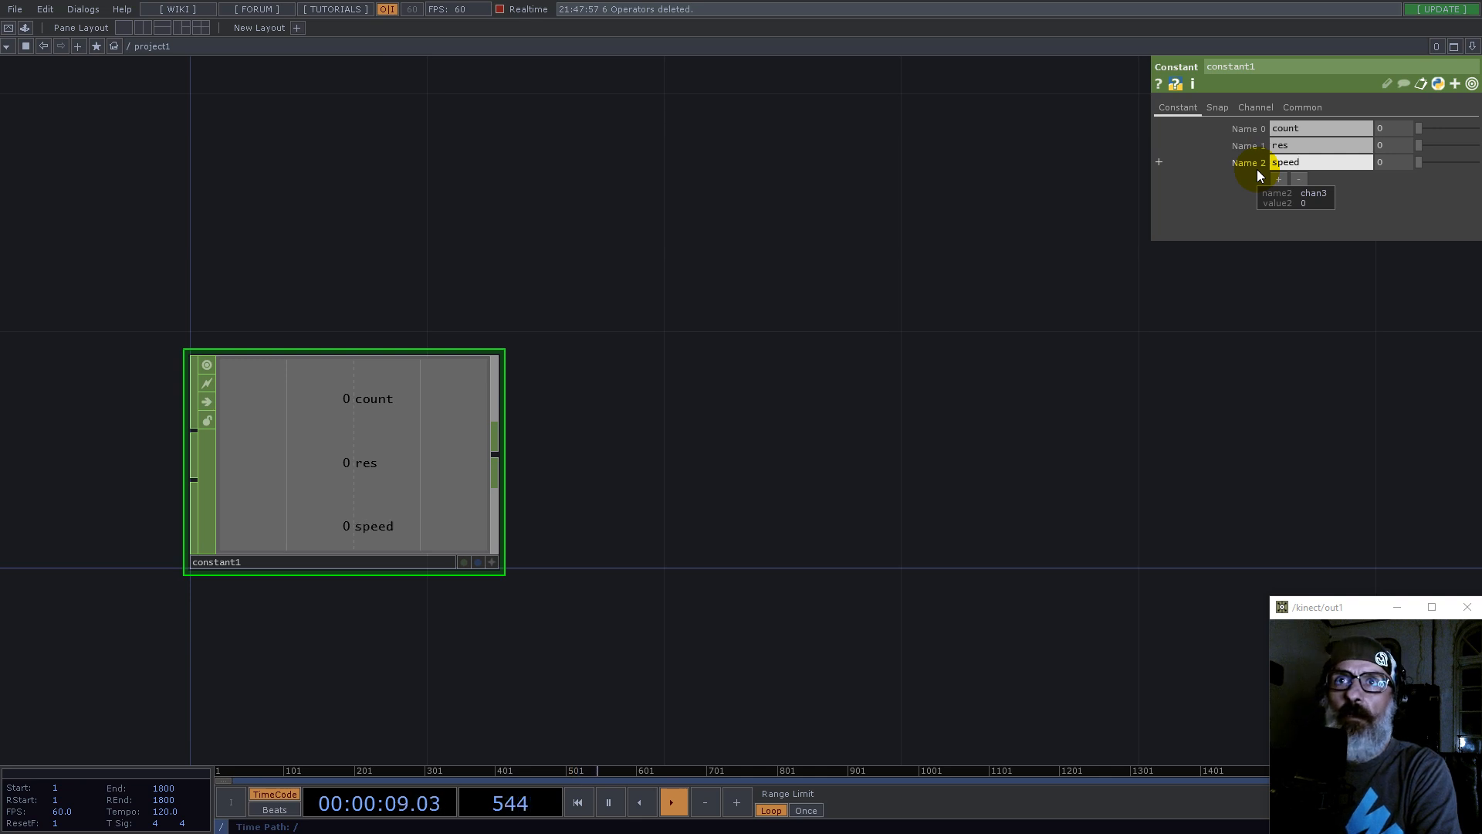
key("Return")
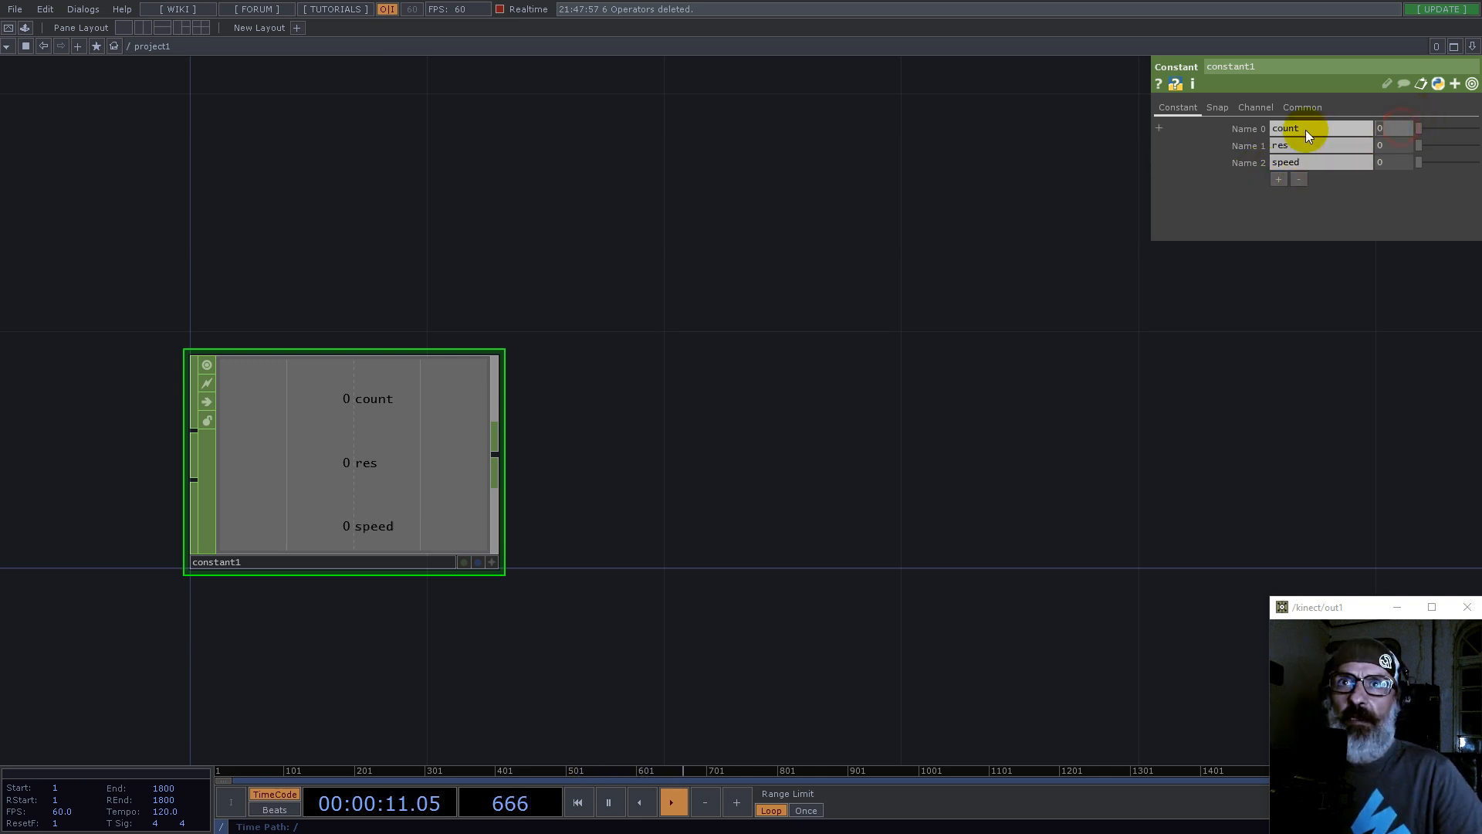
Step: Set the Constant CHOP's channel values to 10 for count, 1280 for res and 0.49 for speed
type("10")
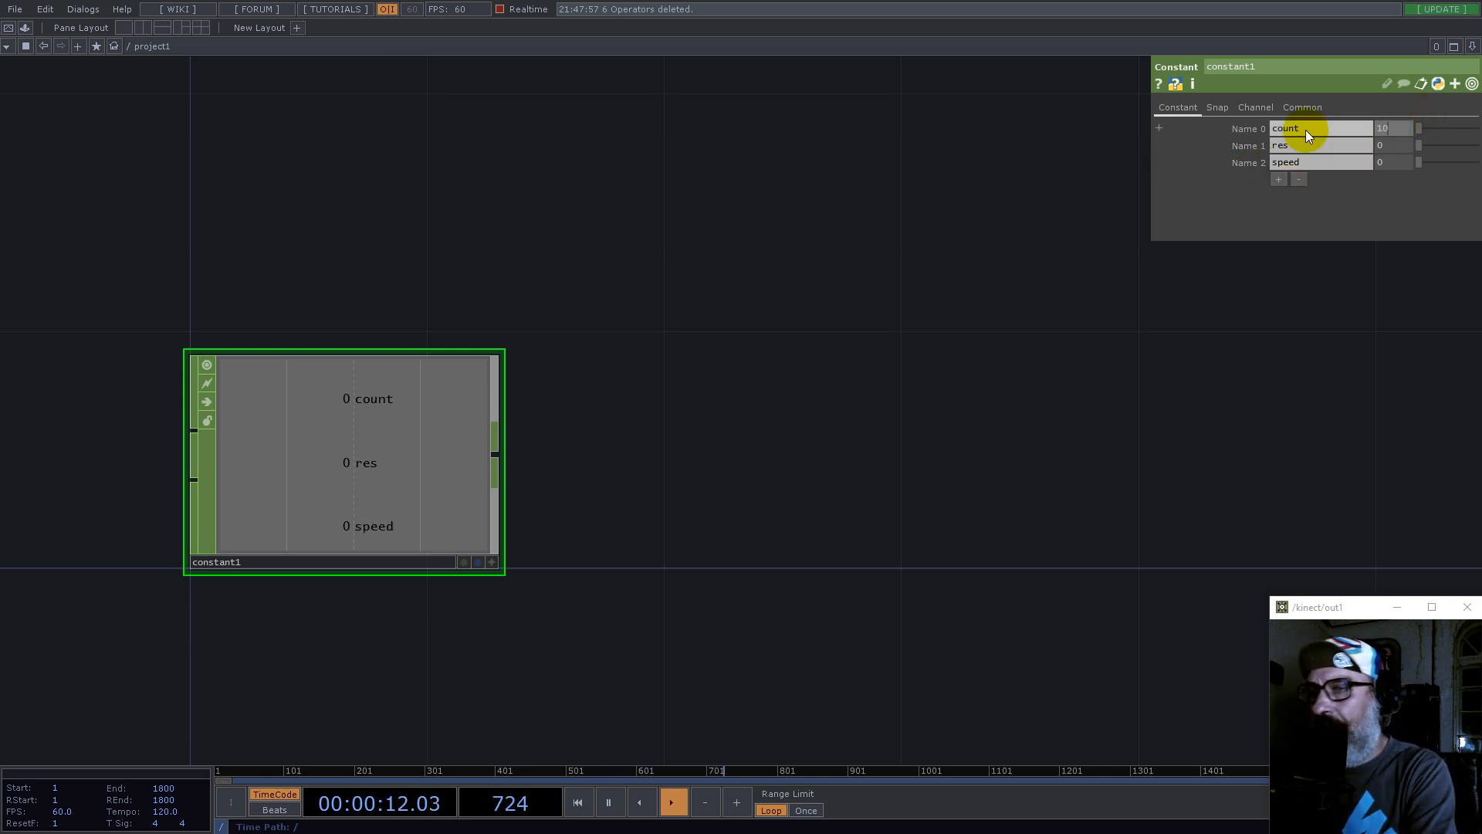
left_click(1389, 144)
type("1280")
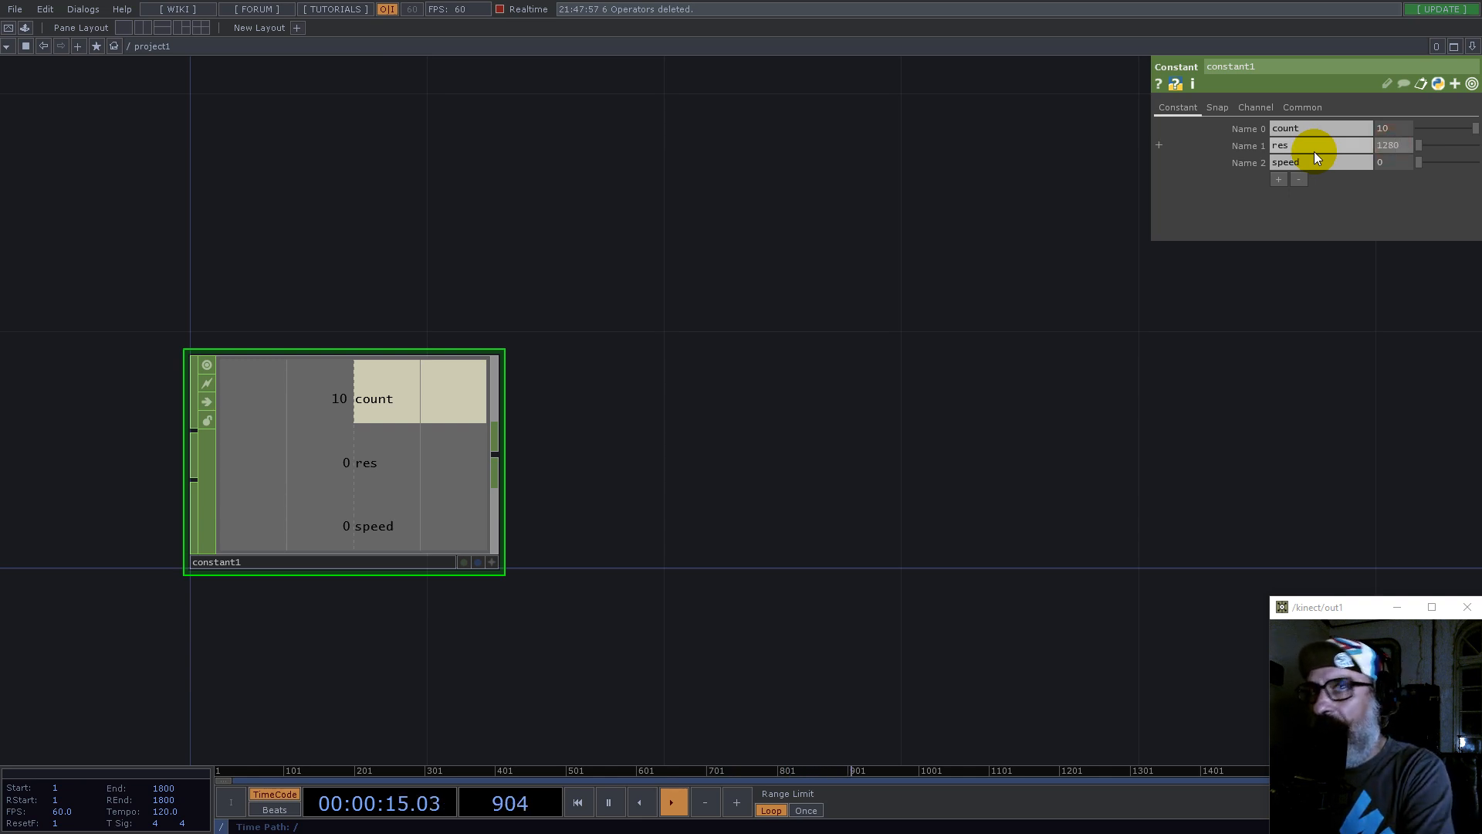
left_click_drag(1428, 163, 1446, 162)
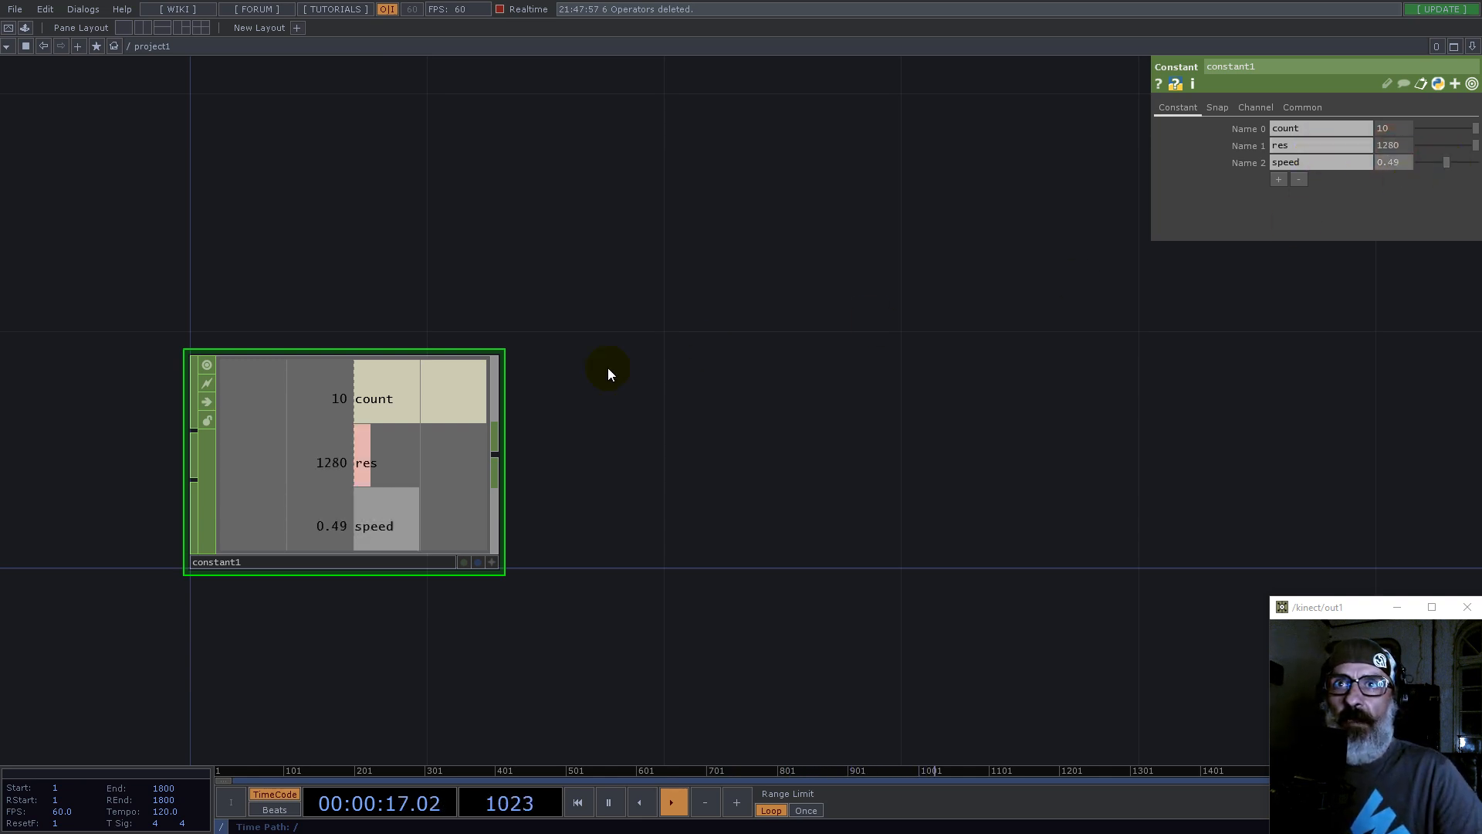
Step: Connect a Null CHOP to the output of constant1, leaving space between the two nodes
left_click(497, 457)
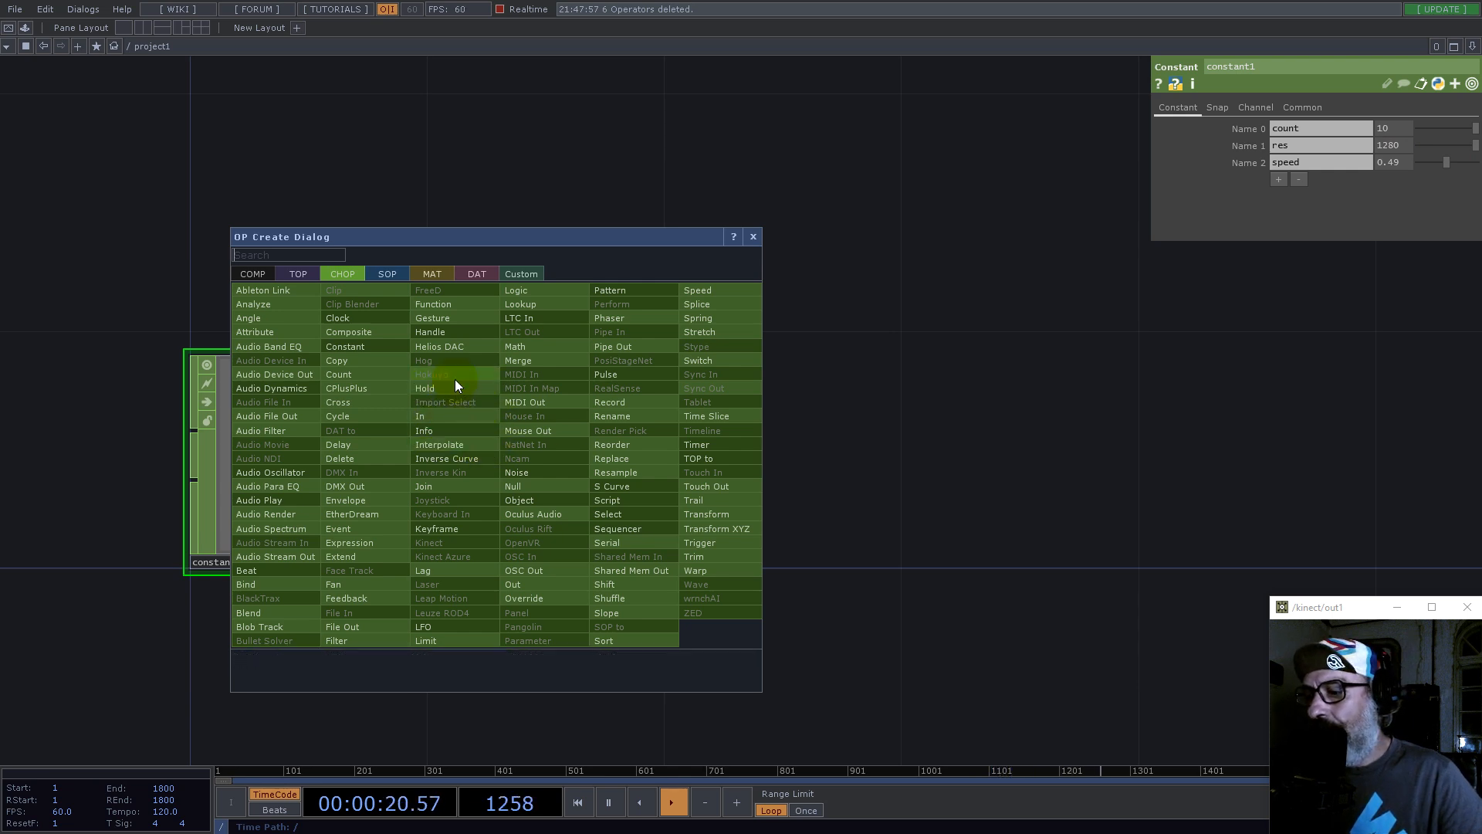
left_click(564, 486)
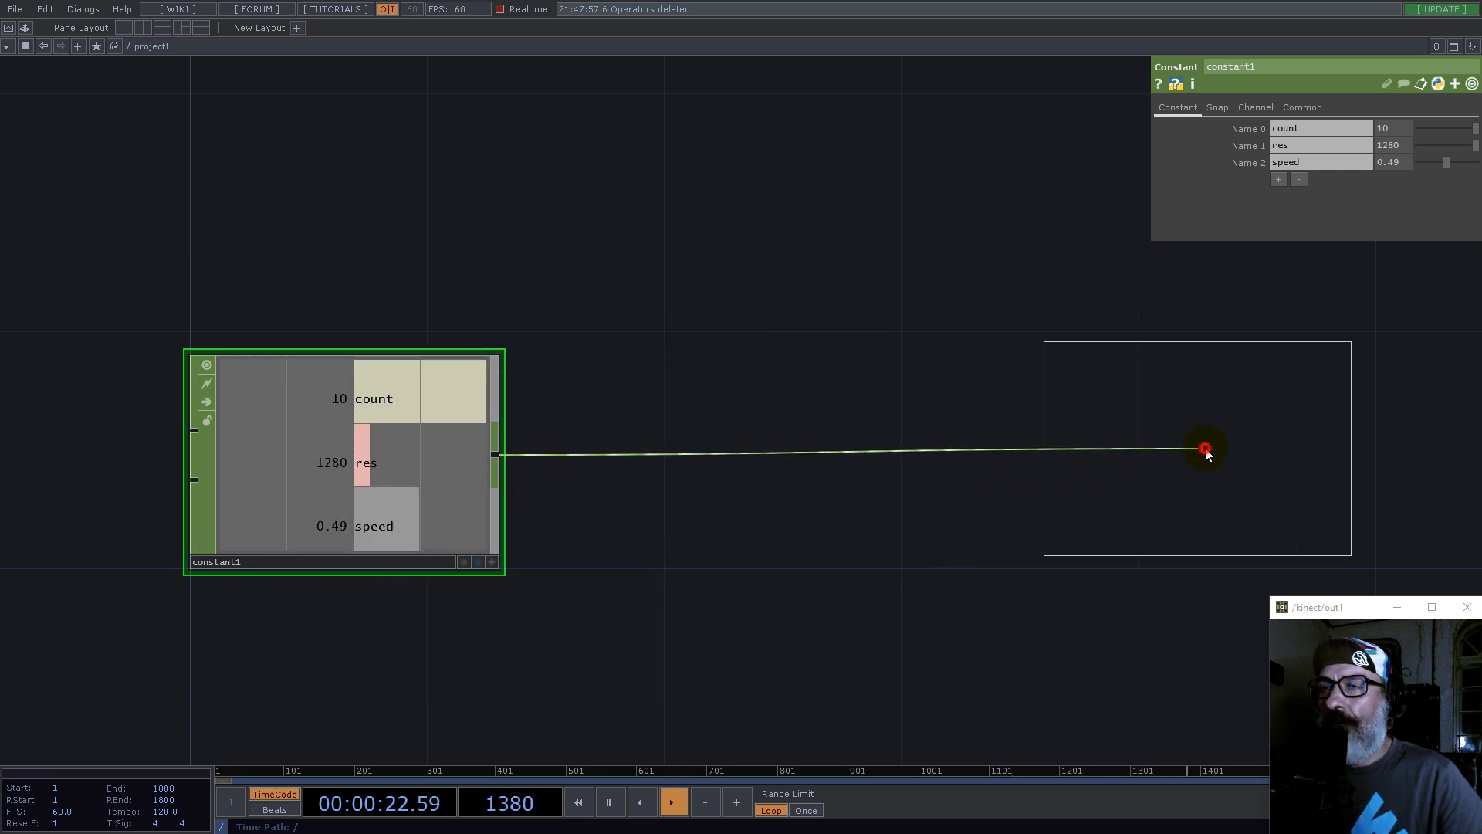
left_click(1208, 455)
Step: Insert a second Null CHOP between constant1 and null1 and collapse it into a Base component
left_click_drag(807, 599, 682, 523)
right_click(585, 361)
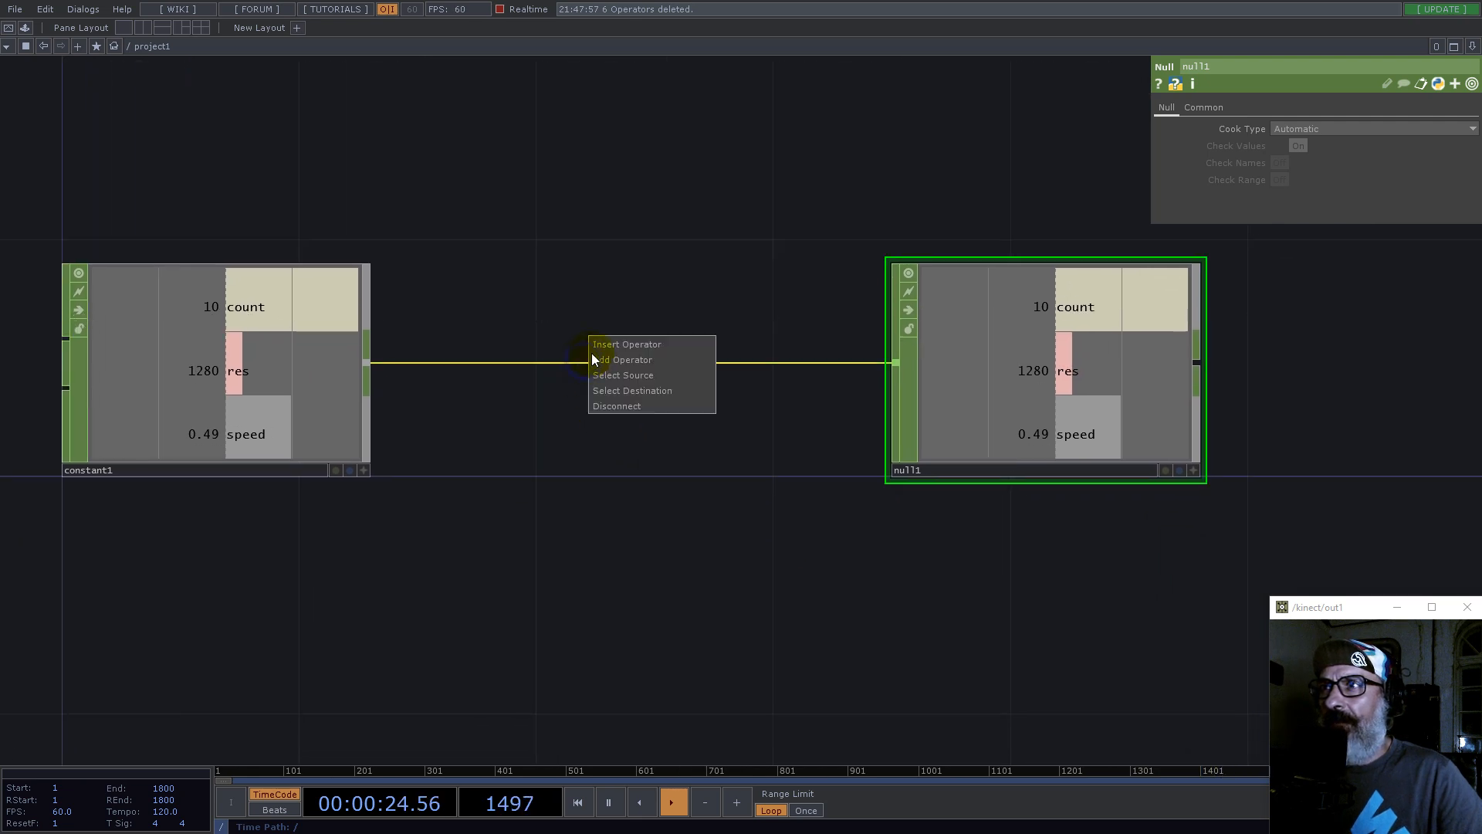
left_click(599, 346)
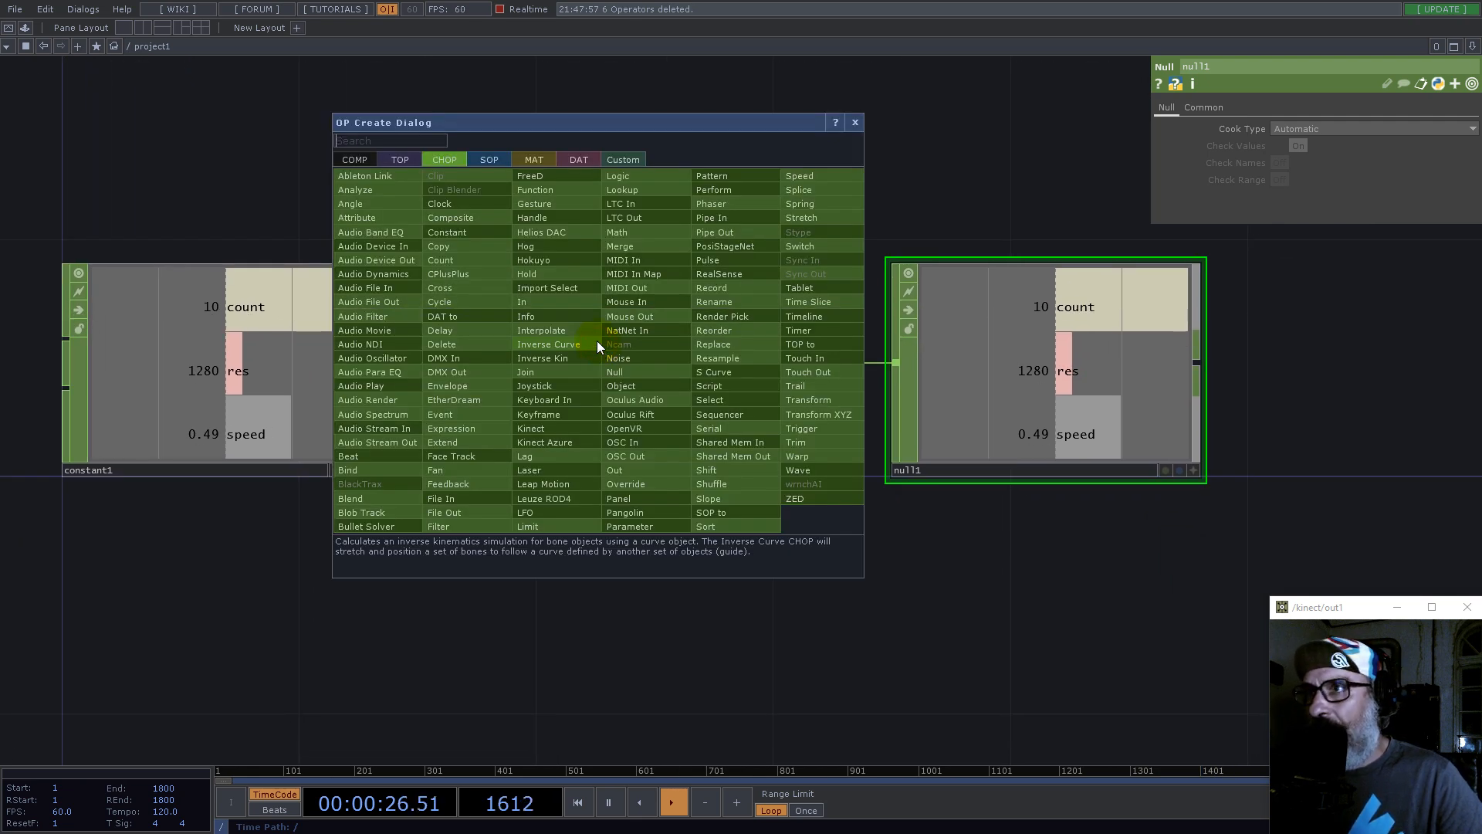
left_click(619, 371)
left_click(629, 386)
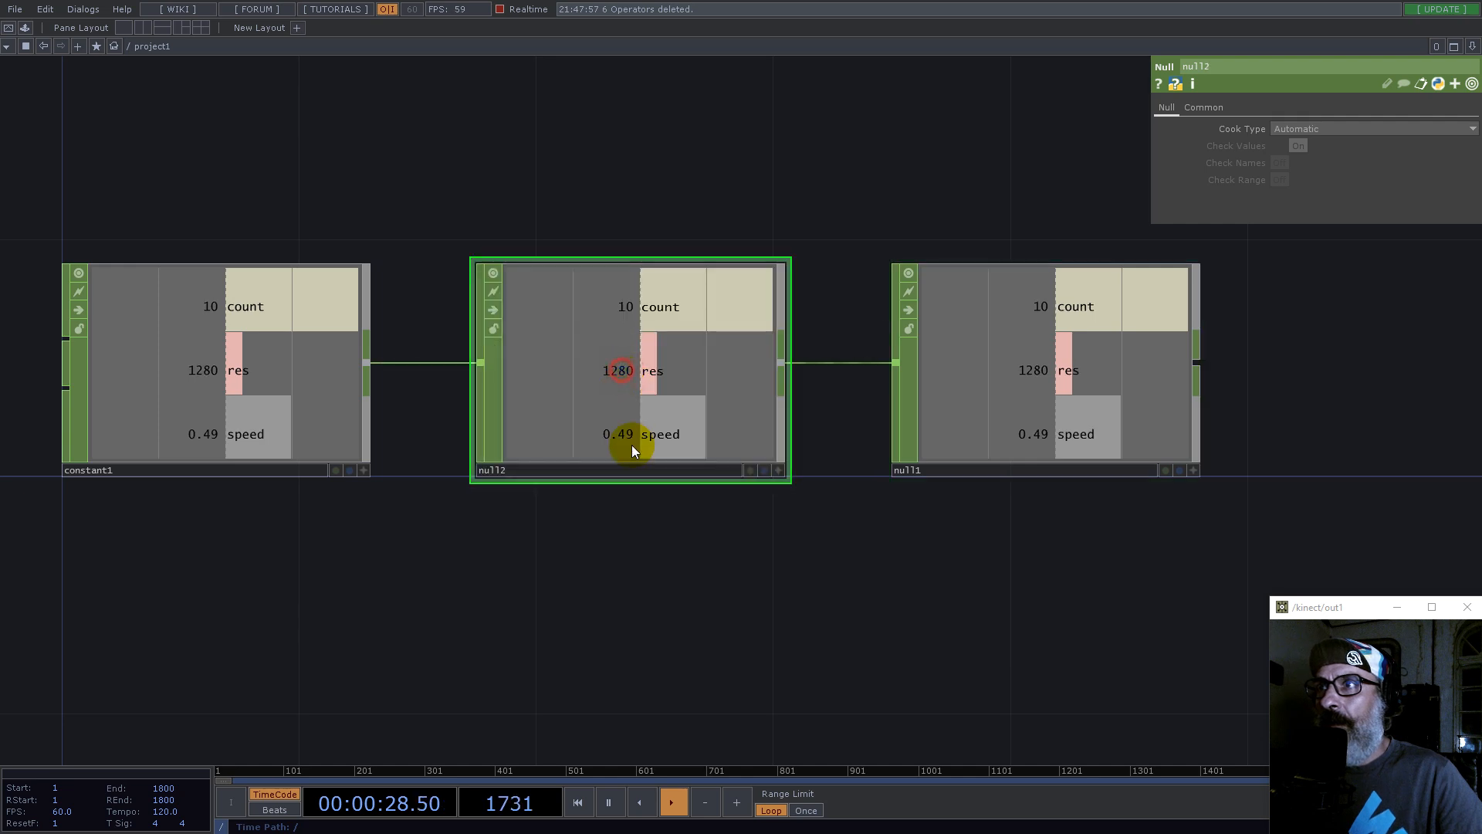
right_click(635, 378)
left_click(690, 758)
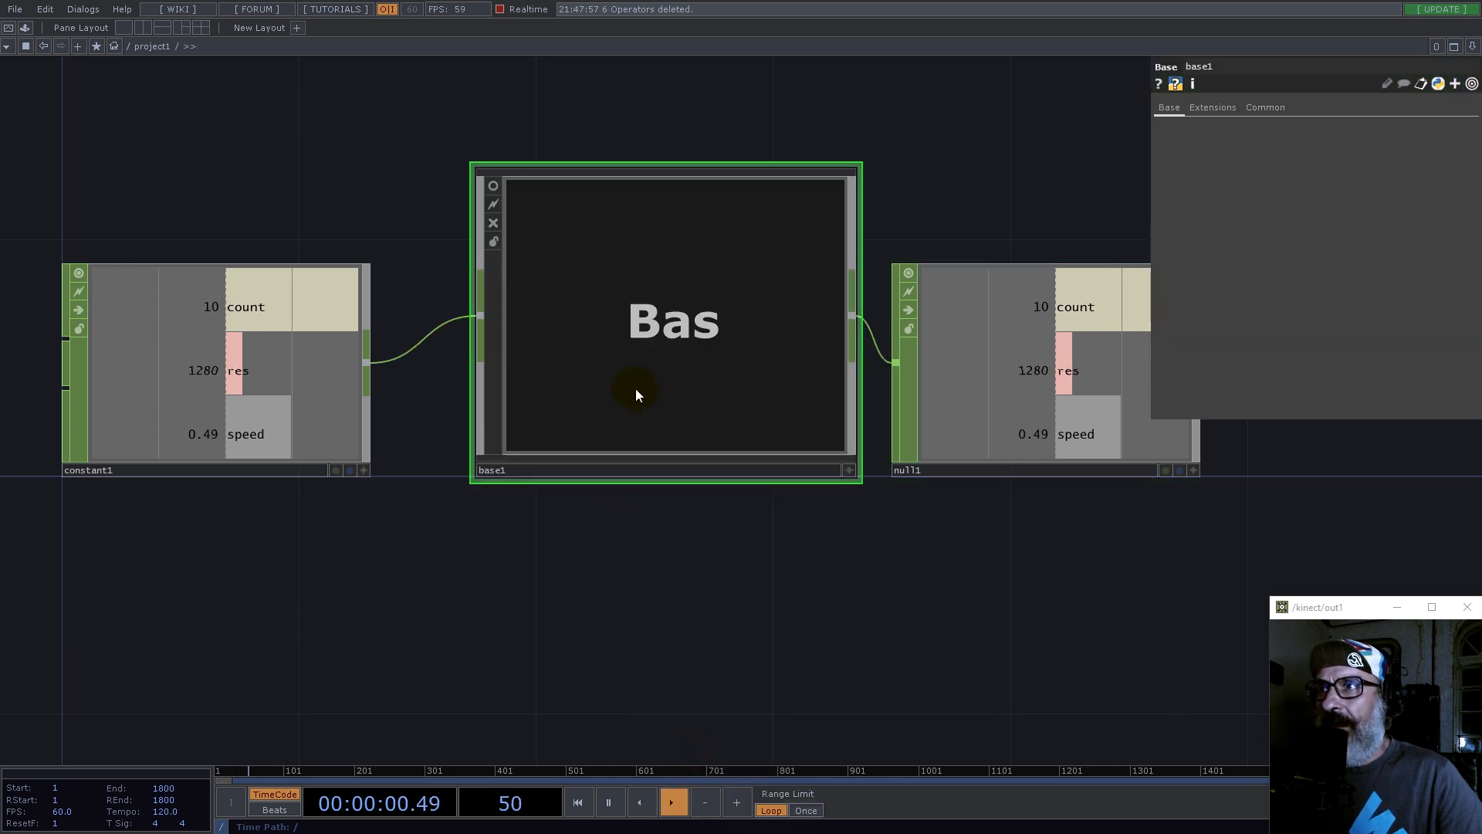
Step: Inside base1, delete the Null CHOP between in1 and out1, and undo the deletion of in1
double_click(599, 410)
left_click_drag(512, 303, 664, 568)
key("Delete")
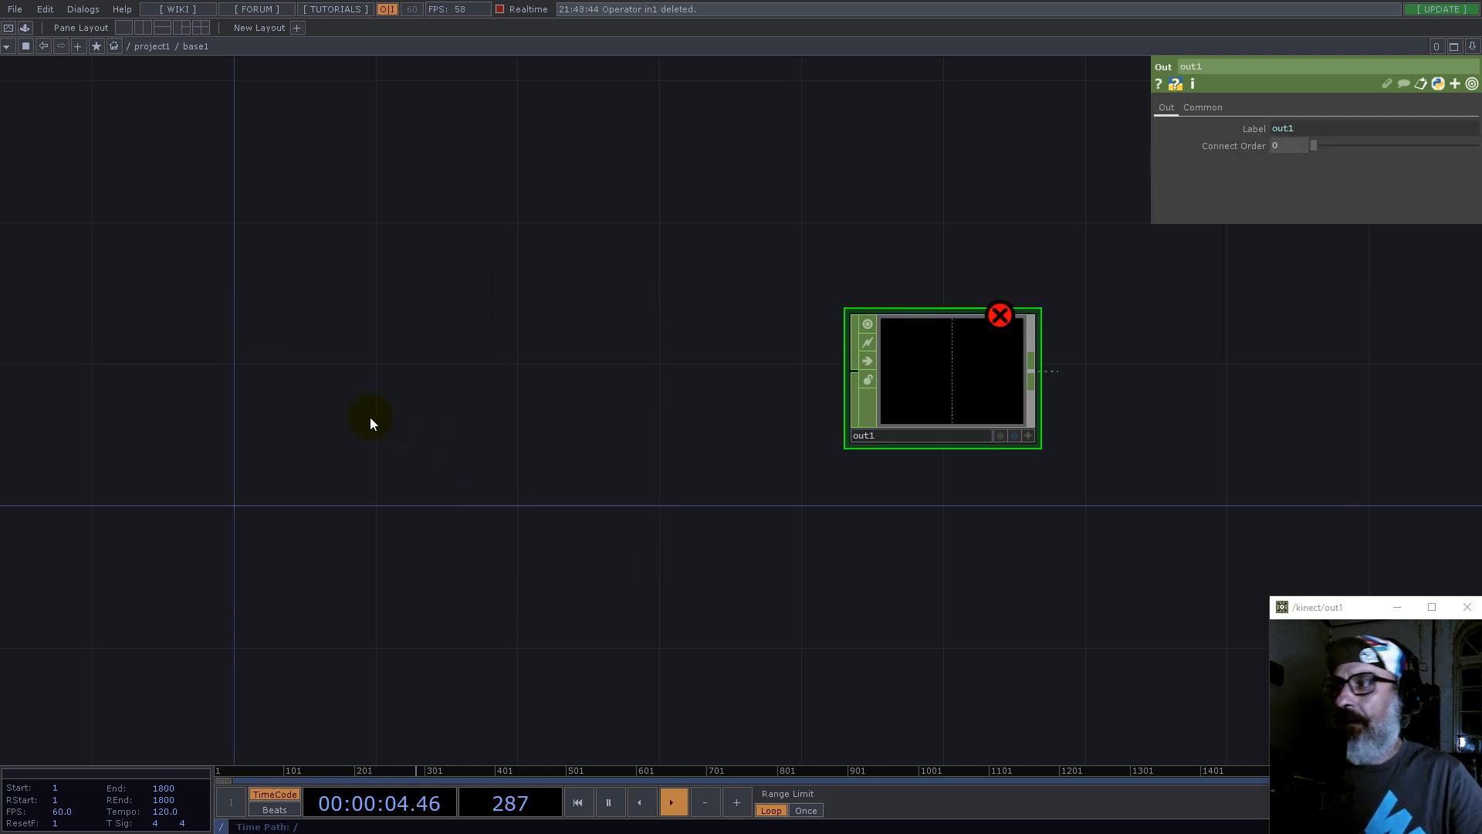
key("ctrl+z")
Step: Branch a Select CHOP off the output of in1, placed below the wire running to out1
right_click(298, 377)
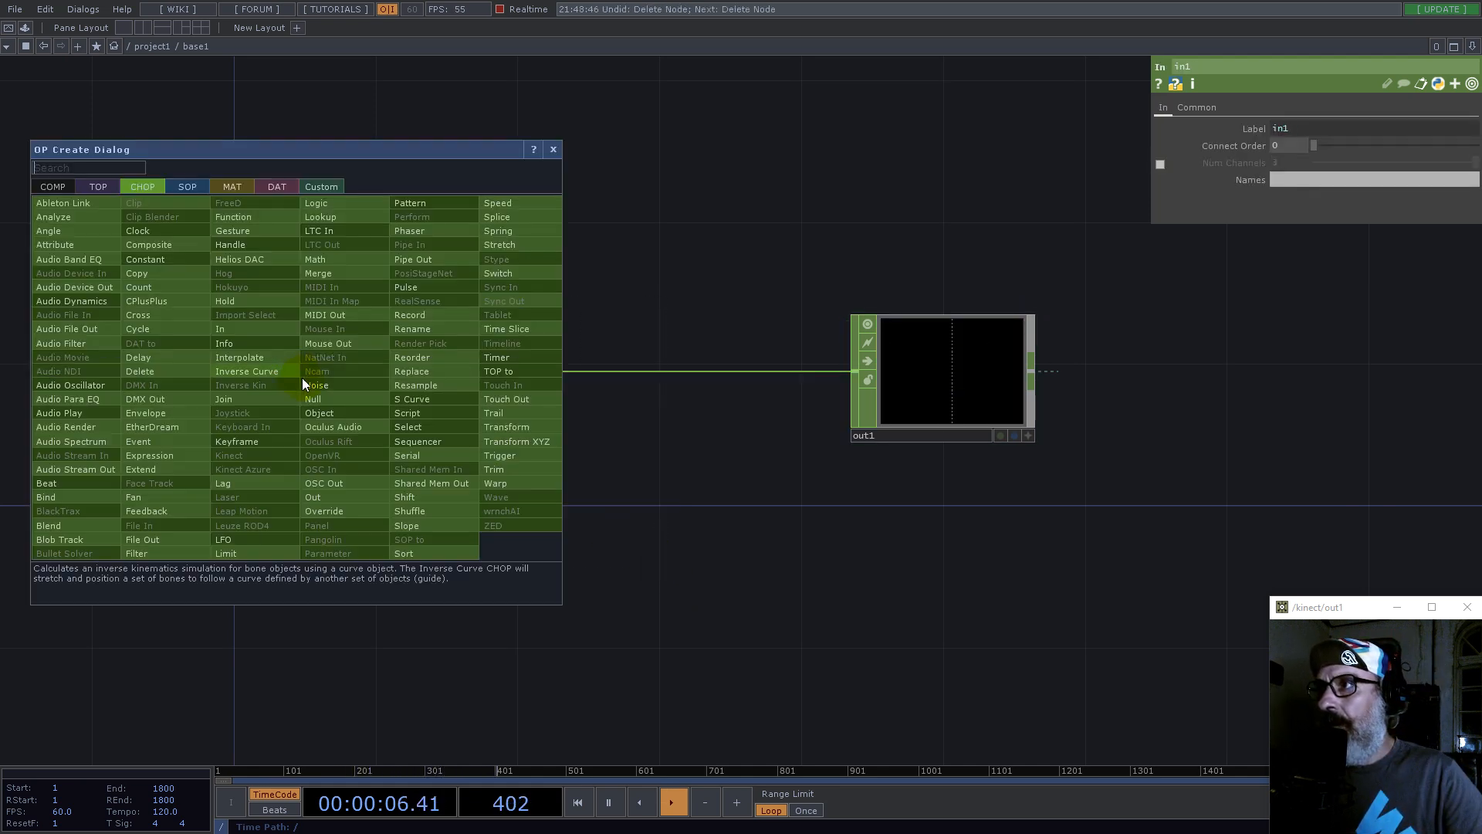
type("se")
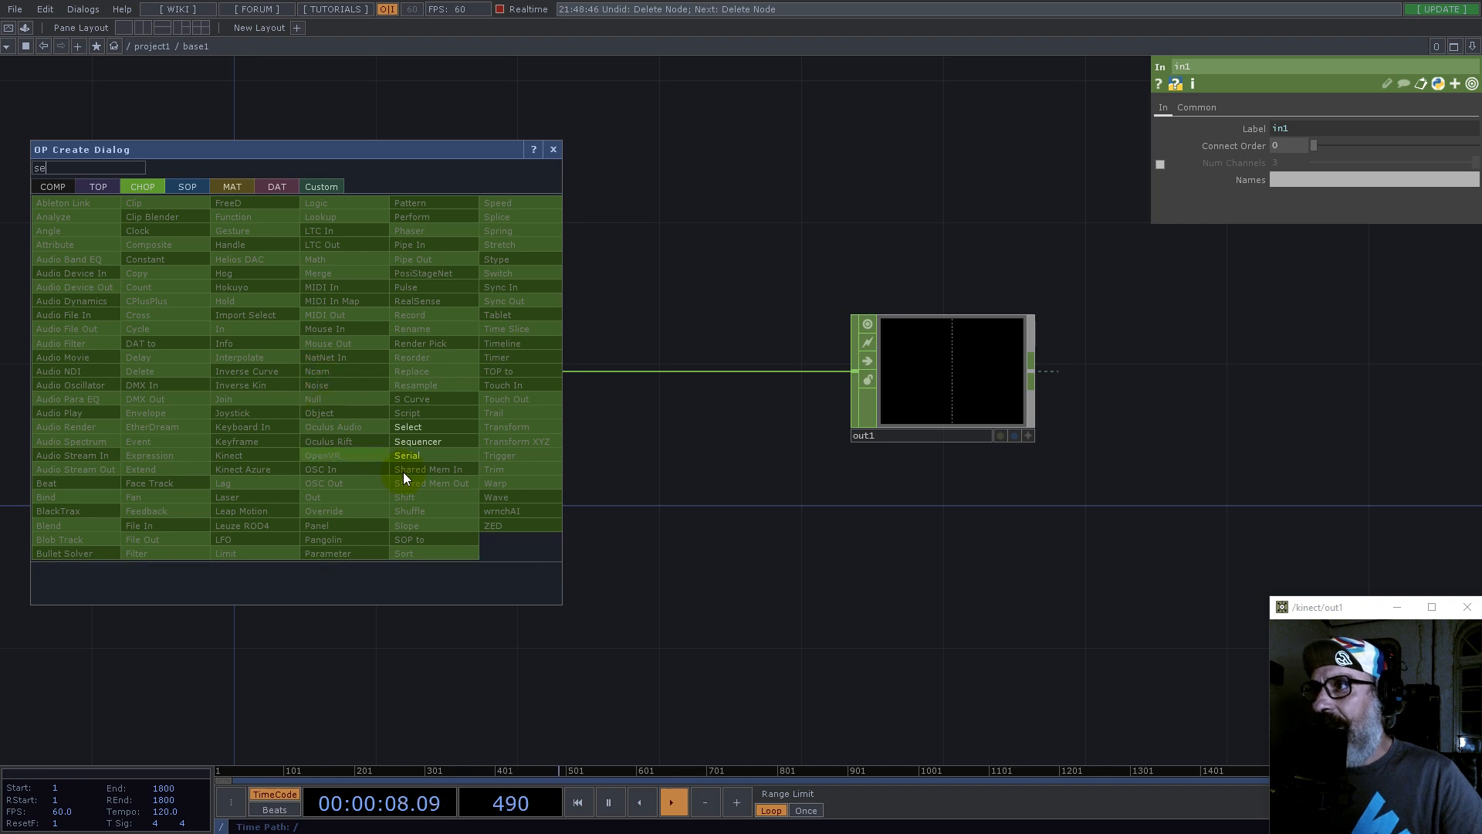
left_click(414, 427)
left_click(534, 515)
scroll(633, 543, "down", 4)
scroll(633, 544, "down", 2)
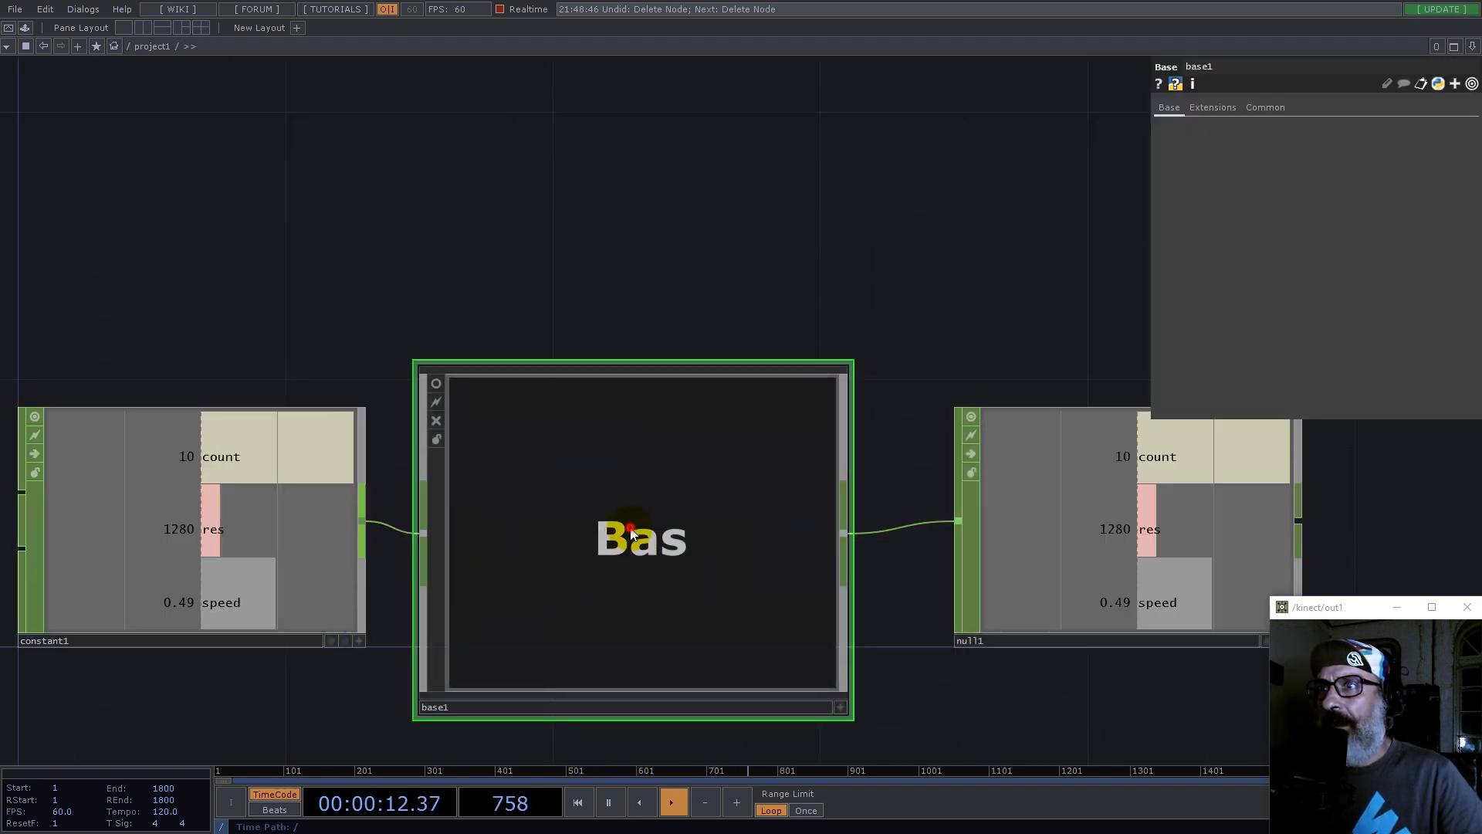
scroll(629, 533, "up", 2)
Step: Set select1 to pick only the count channel and rename it to map
left_click(1470, 145)
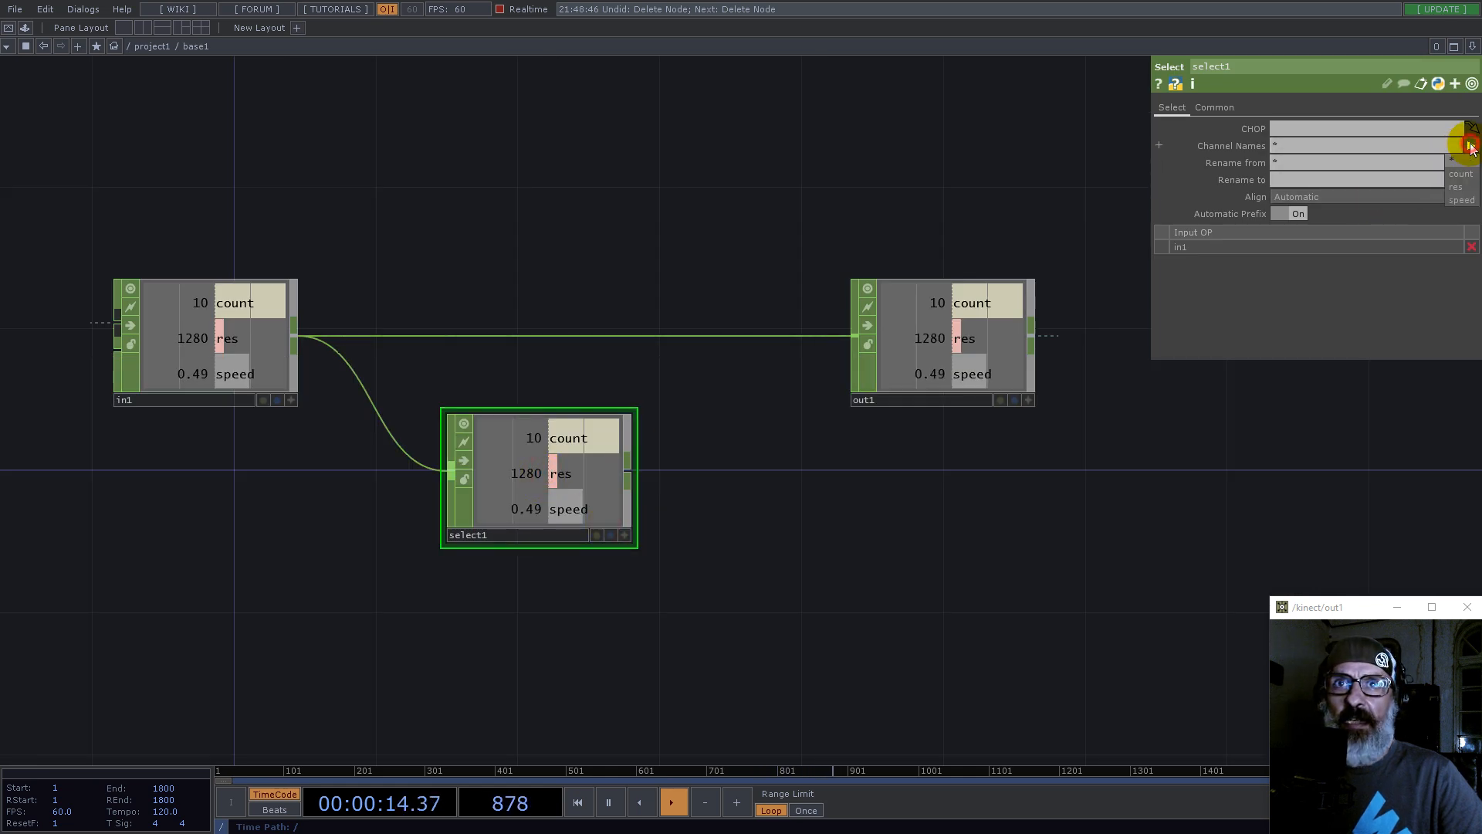
left_click(1459, 176)
left_click(1310, 179)
type("m")
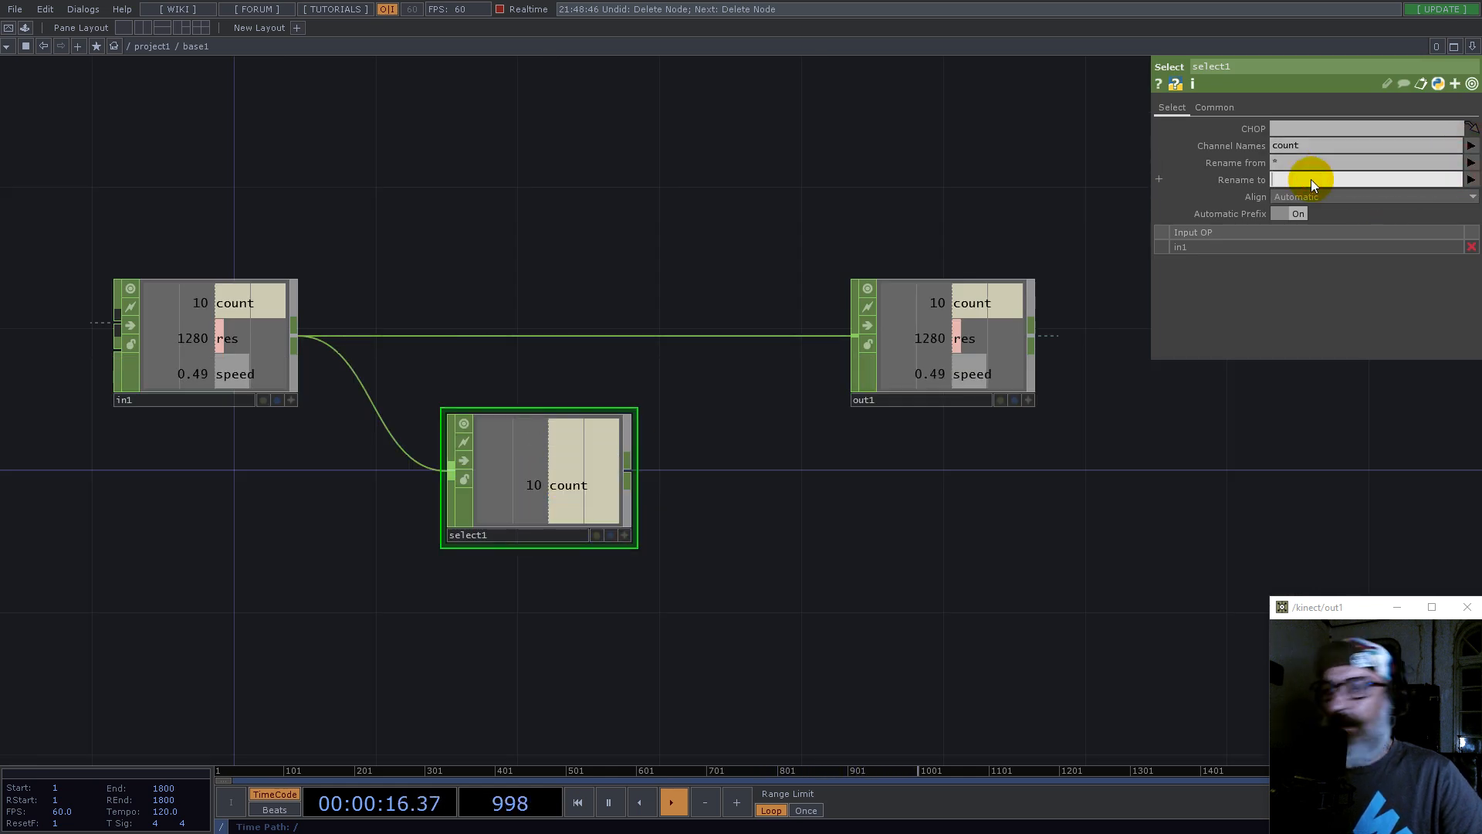
type("ap")
key("Return")
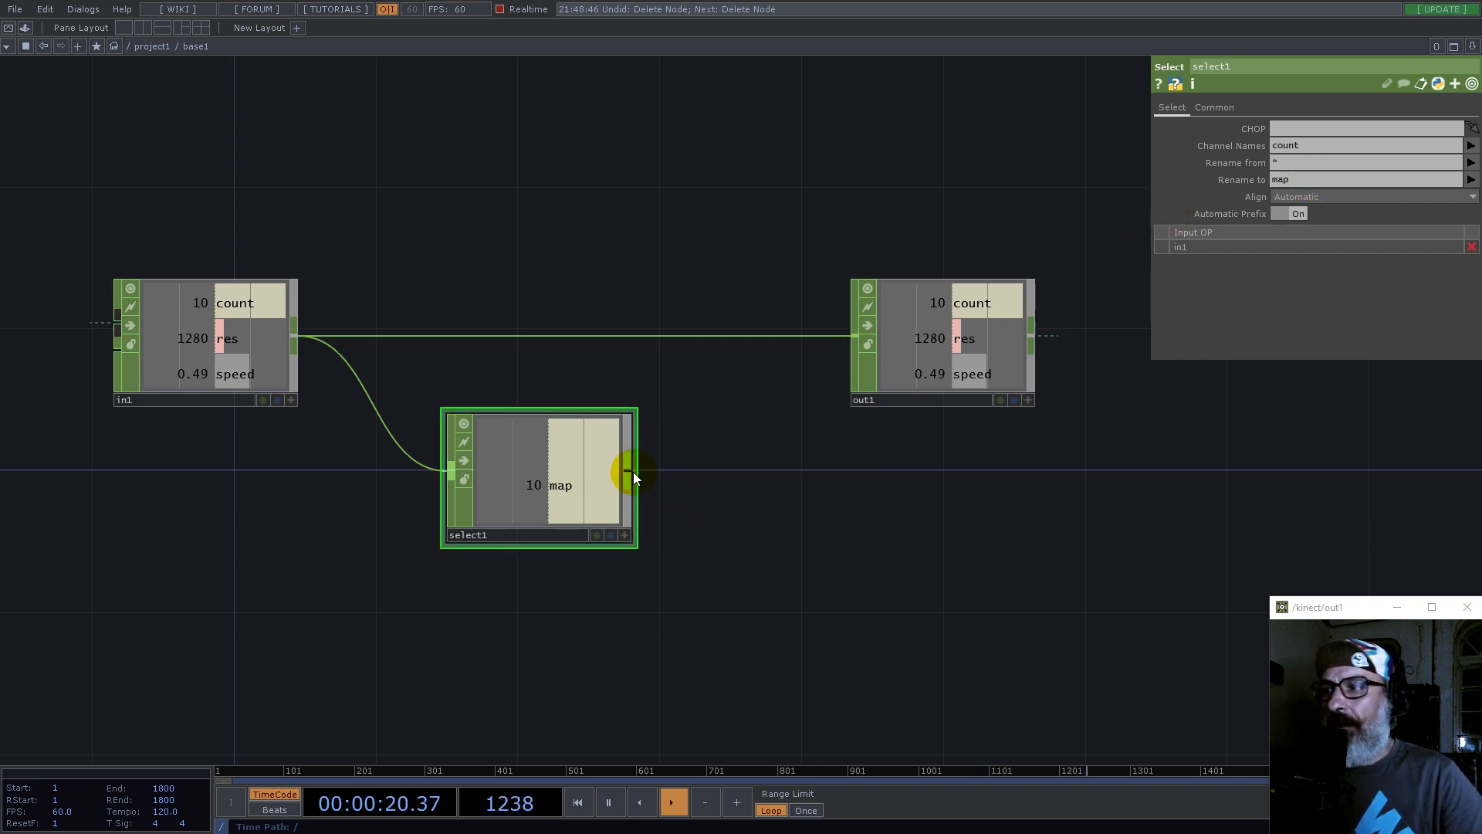
key("s")
key("s")
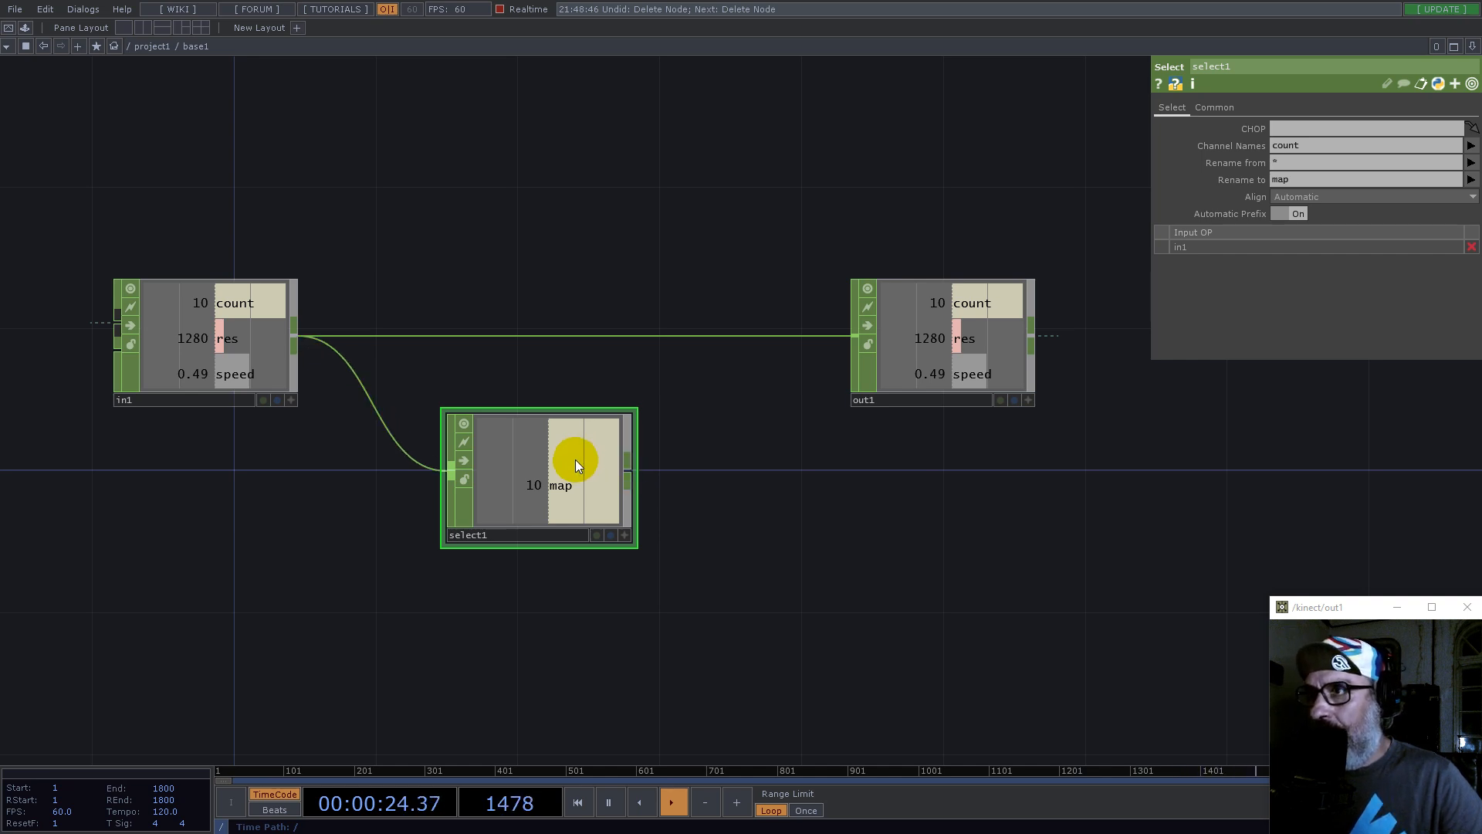
Step: Add a Math CHOP after select1, with Channel Pre OP set to Root and Integer set to Ceiling
left_click(633, 471)
type("m")
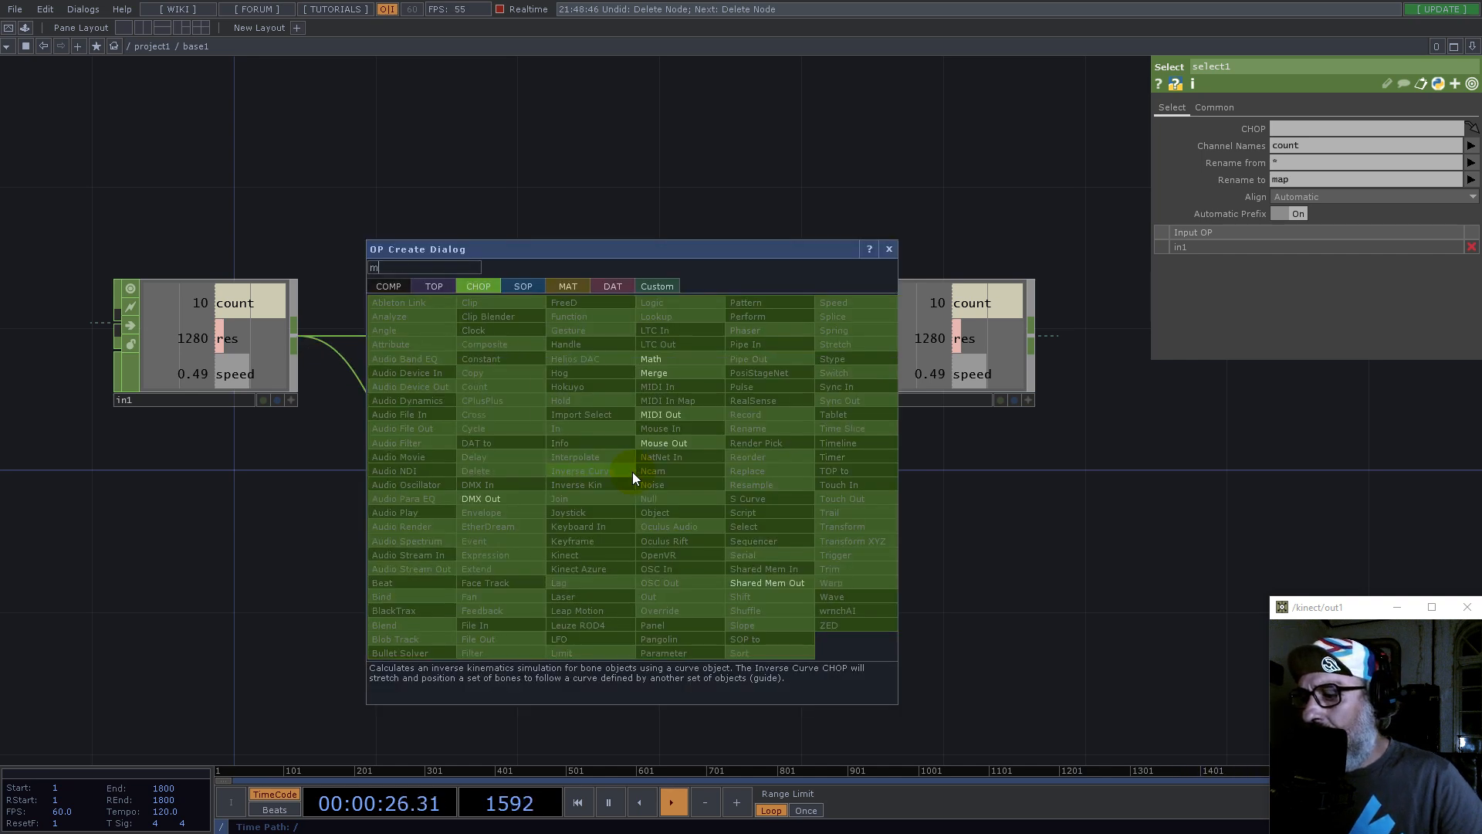
left_click(656, 359)
left_click(757, 487)
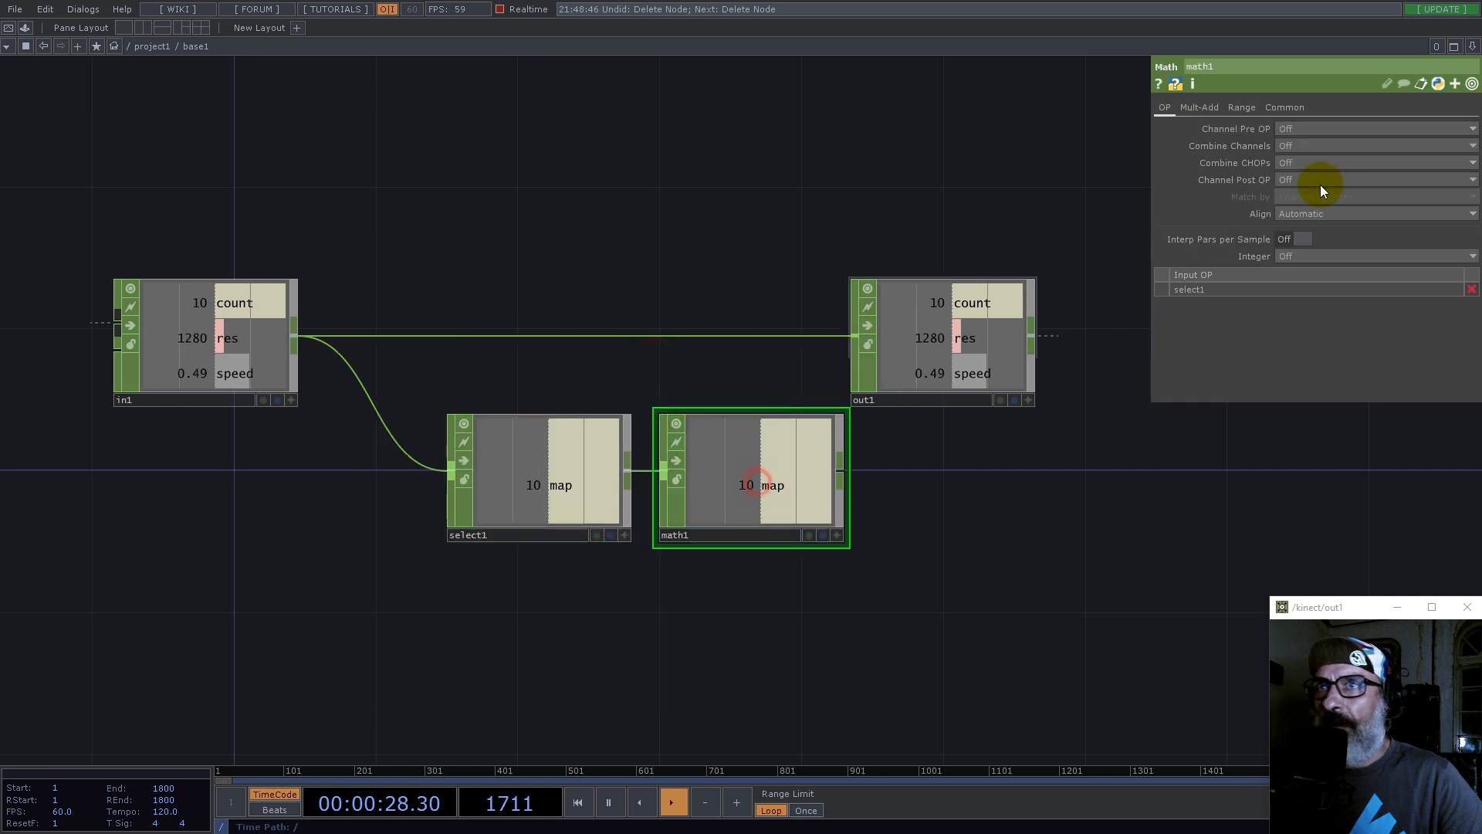
left_click(1304, 129)
left_click(1301, 184)
left_click(1304, 256)
left_click(1303, 285)
Step: Insert a Merge CHOP on the wire between in1 and out1, and connect math1 to it as a second input
left_click_drag(986, 536, 874, 579)
left_click_drag(836, 396, 1107, 318)
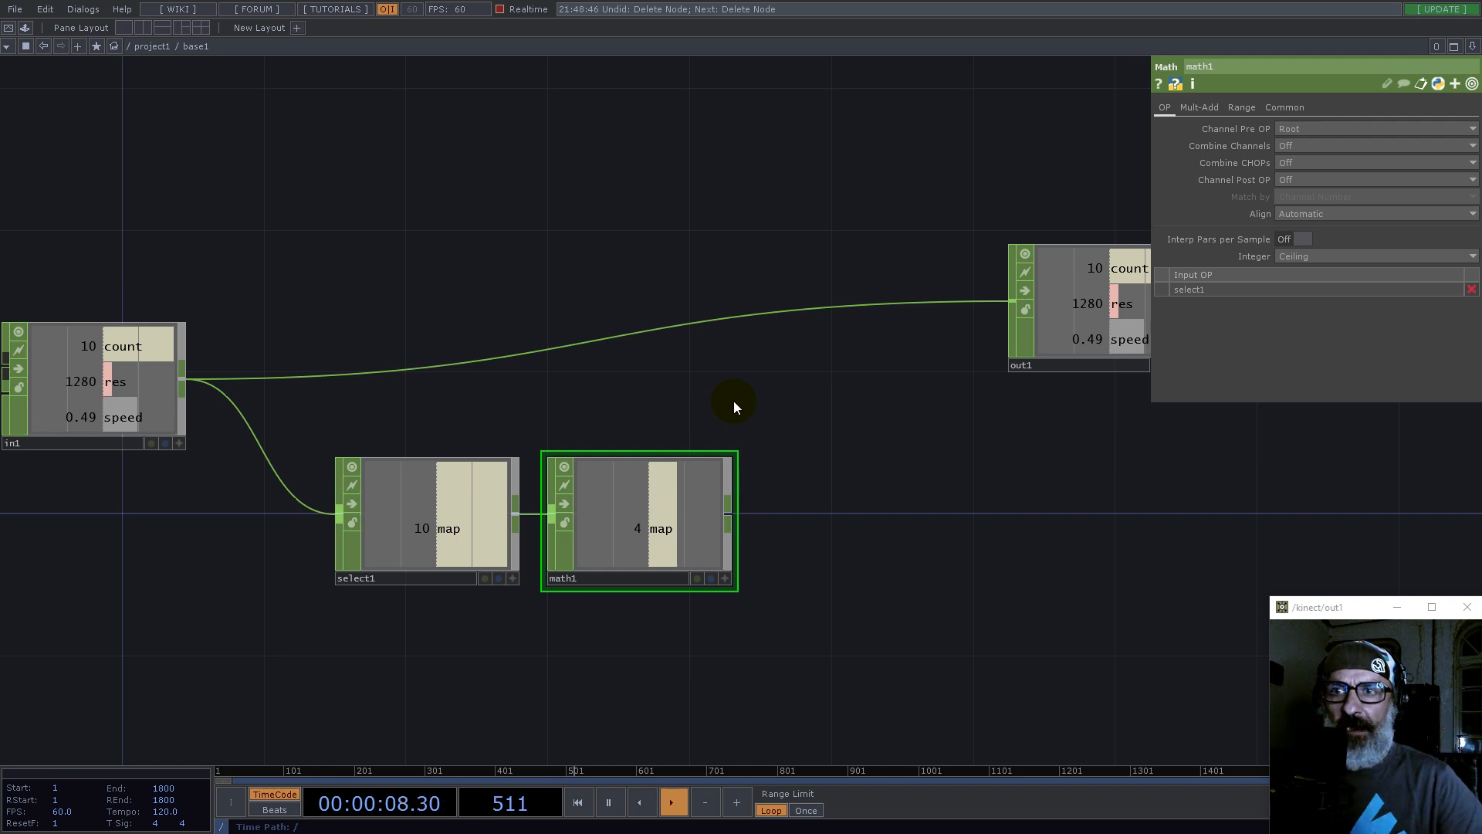
right_click(704, 316)
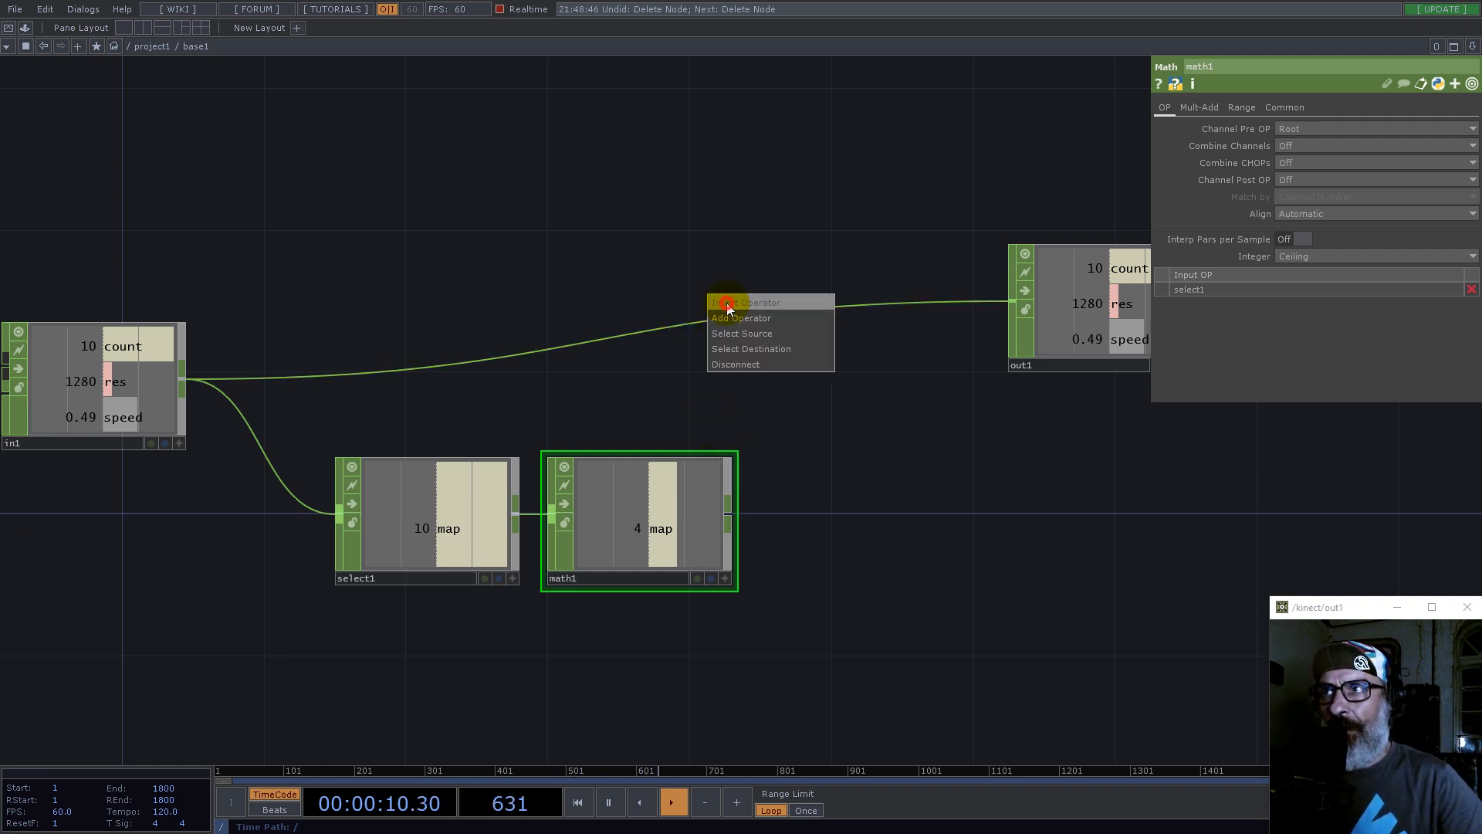
left_click(726, 303)
type("mer")
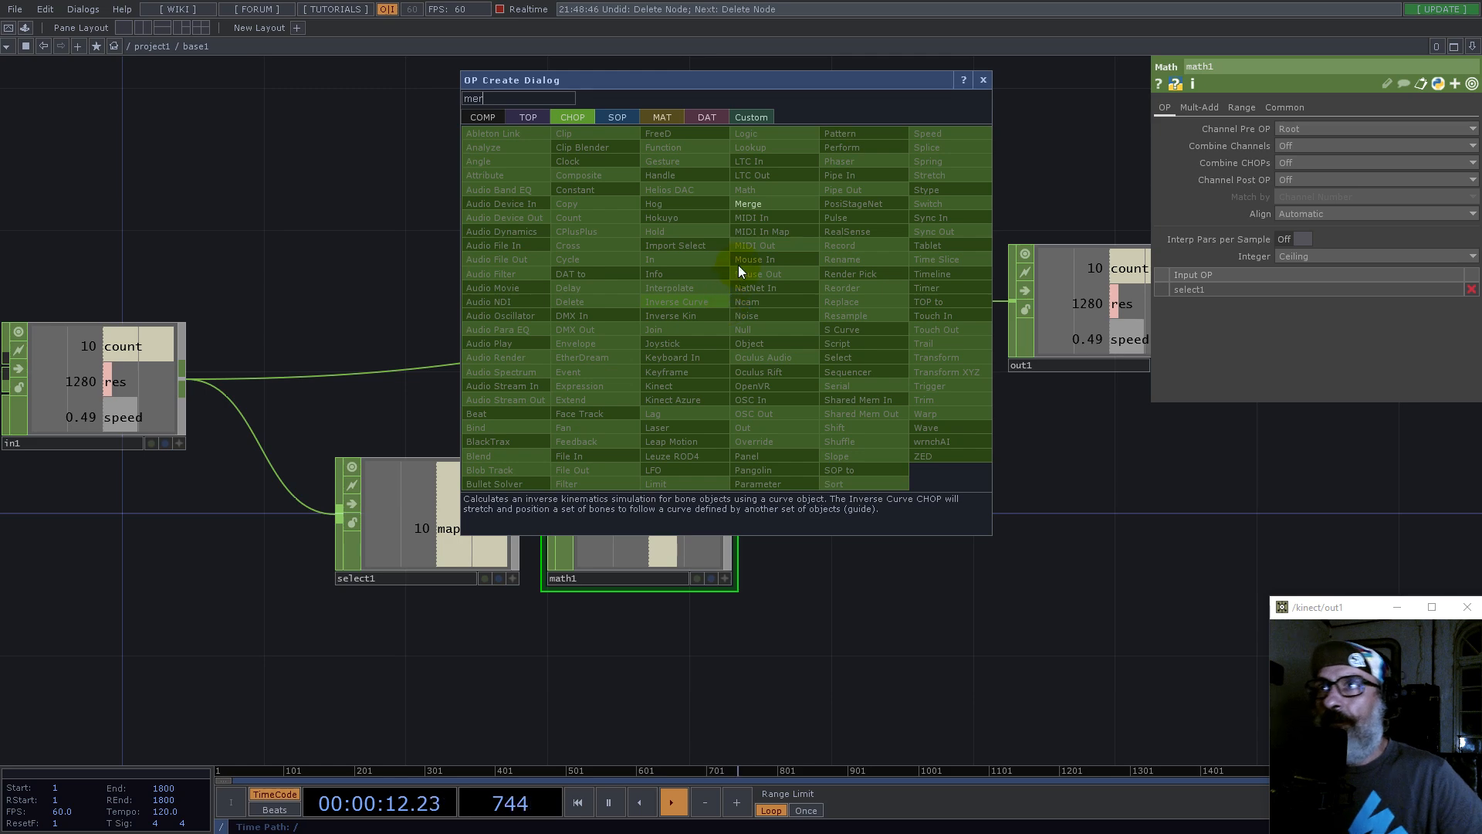
left_click(746, 190)
left_click(835, 362)
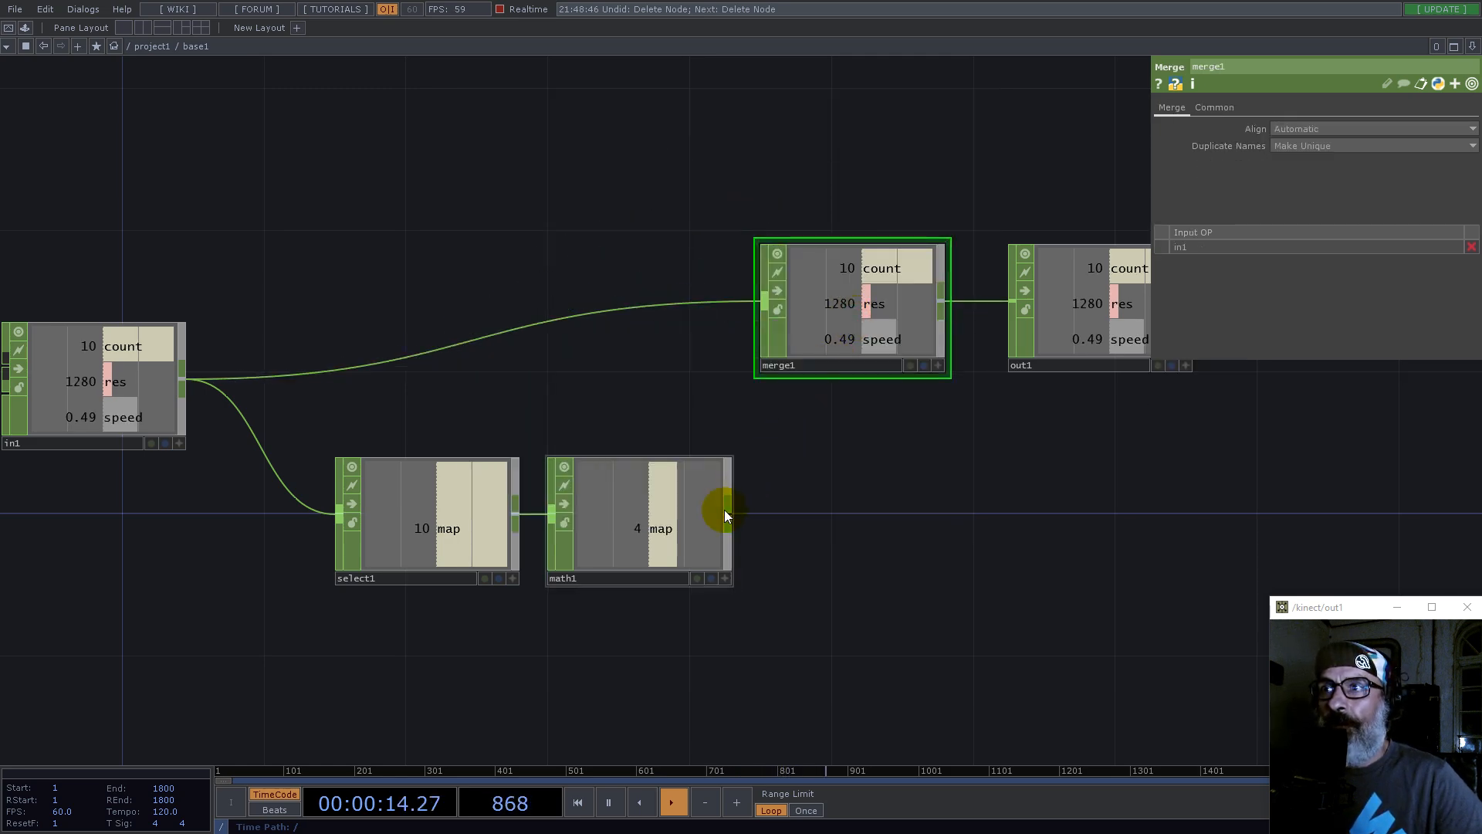
left_click_drag(729, 511, 758, 328)
scroll(832, 453, "down", 10)
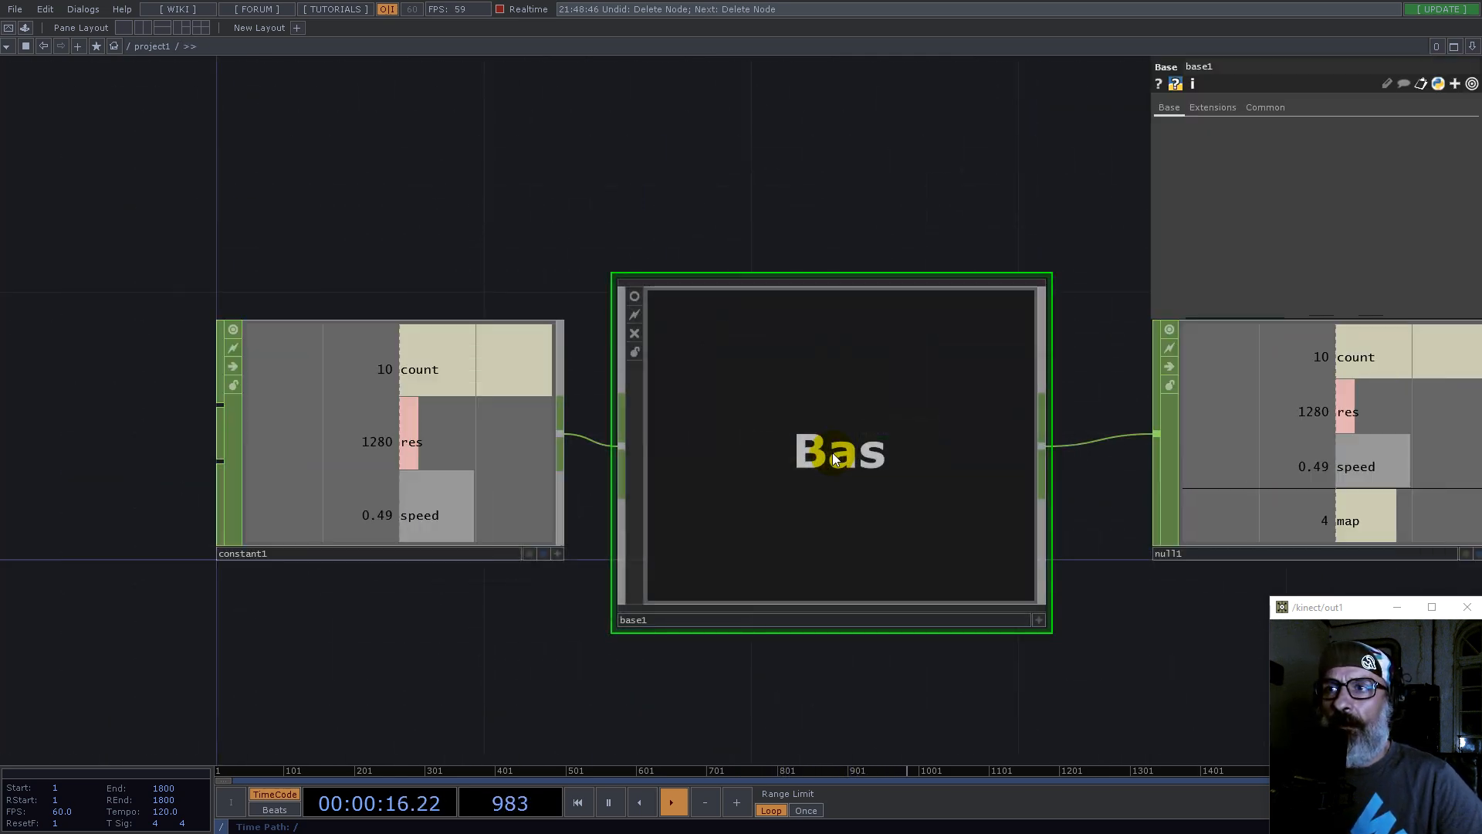
Step: Outside base1, add a Noise TOP below null1
left_click_drag(1064, 627, 646, 479)
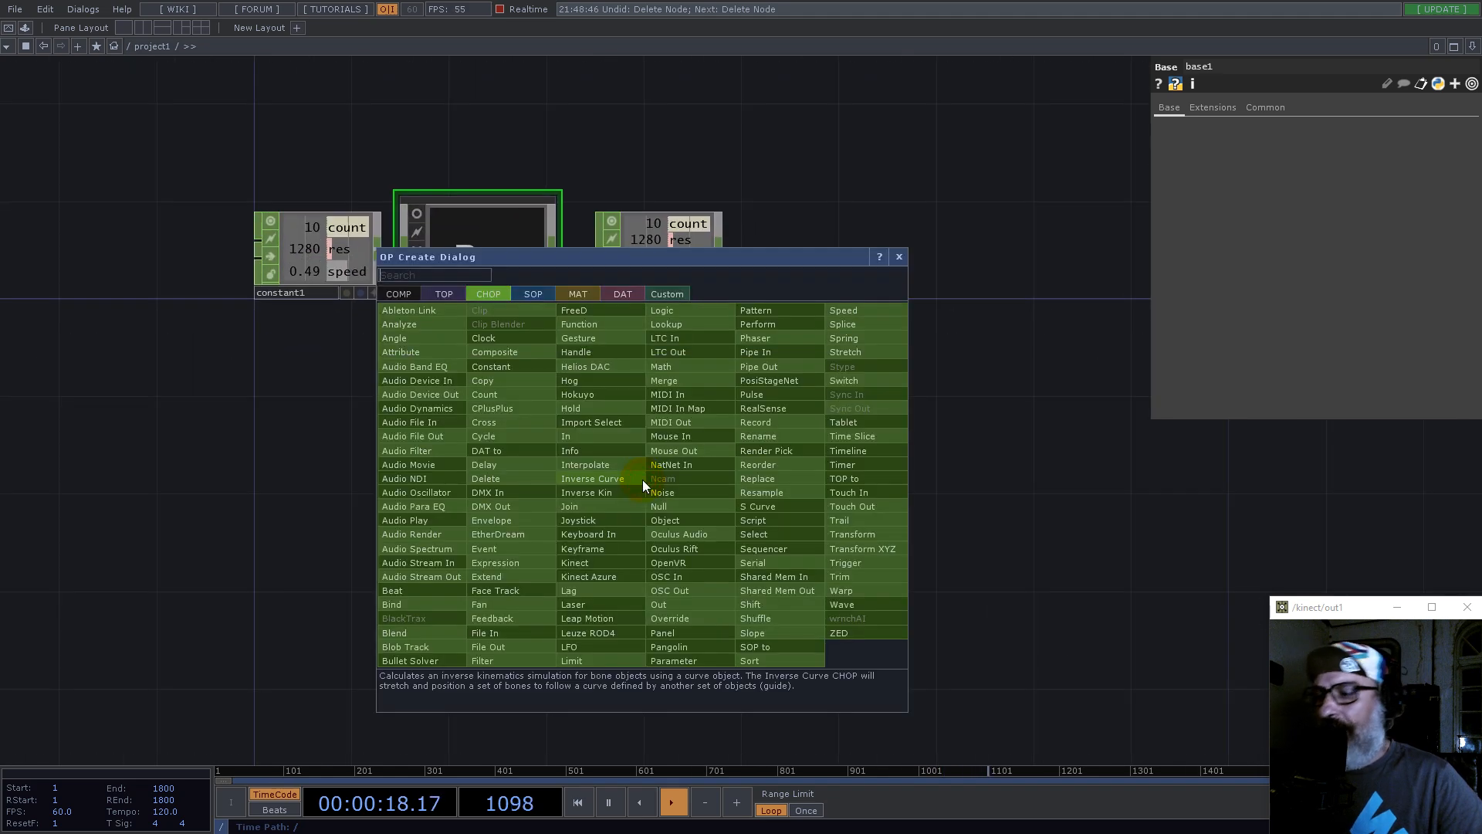
key("Tab")
type("noise")
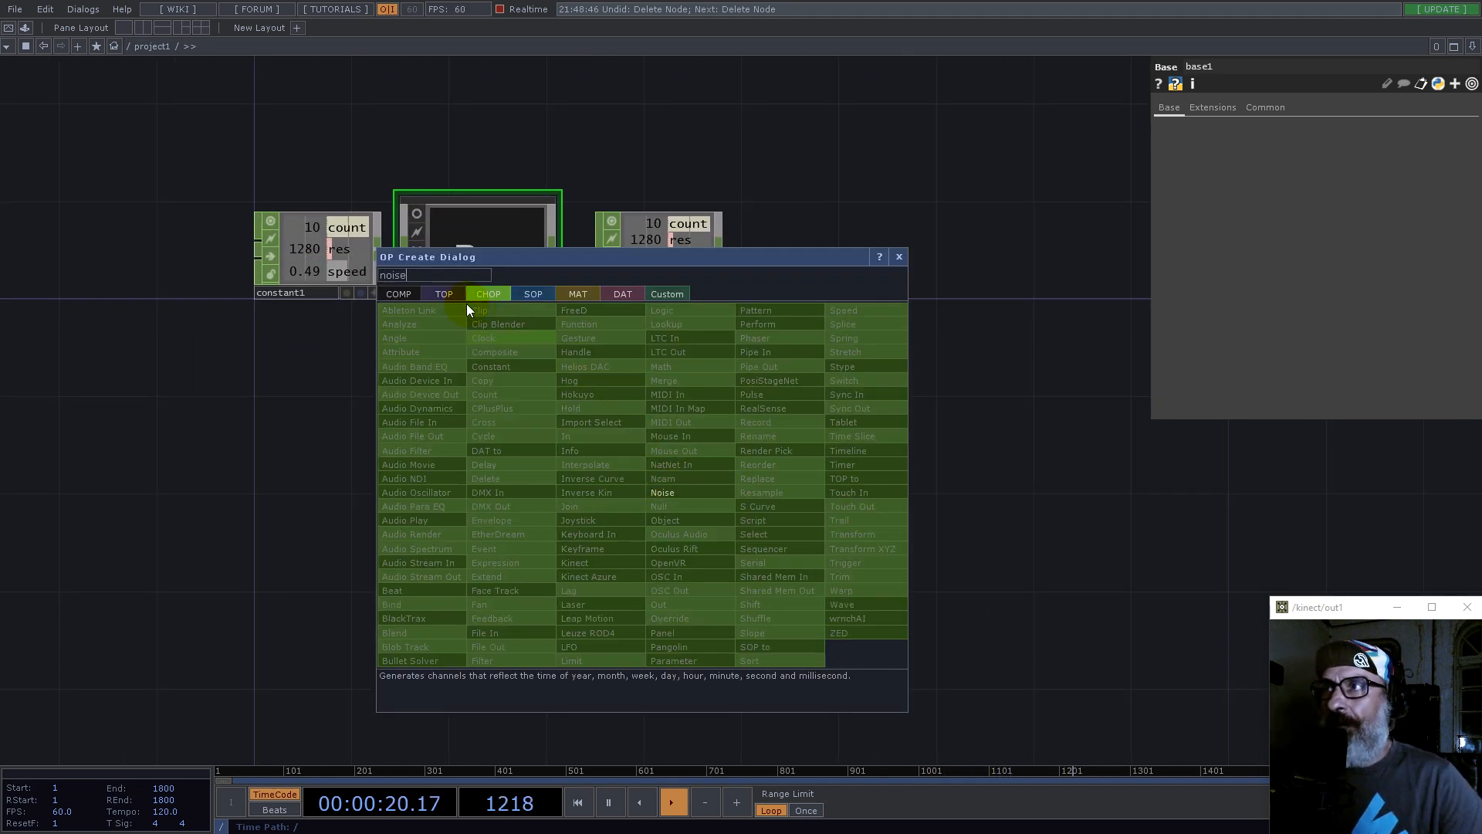
left_click(457, 298)
left_click(581, 395)
left_click(668, 405)
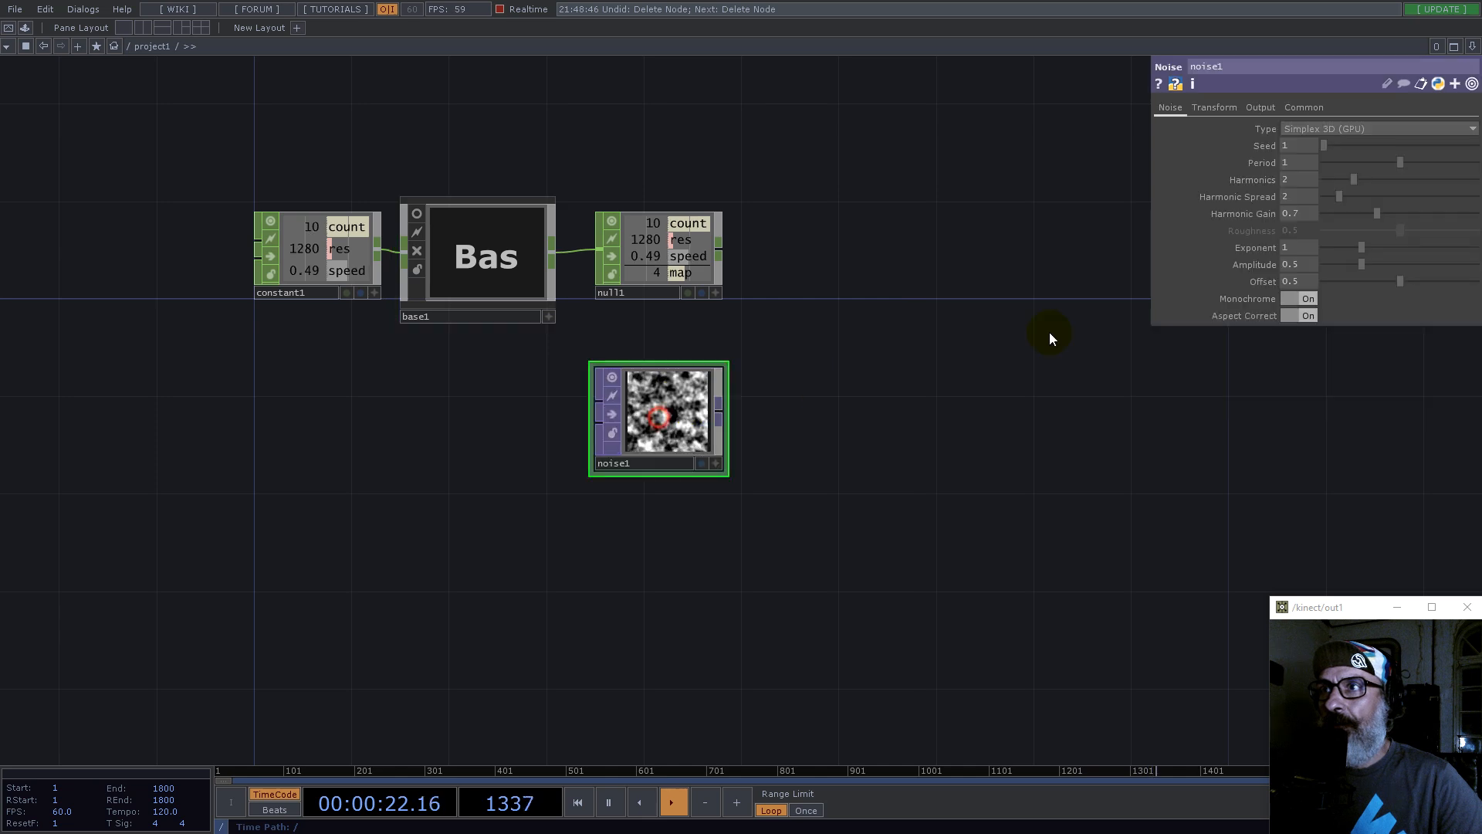
Step: Link noise1's resolution to null1's map channel as a CHOP reference, and set its input and viewer smoothness to Nearest Pixel
left_click(718, 293)
left_click_drag(666, 276, 1253, 146)
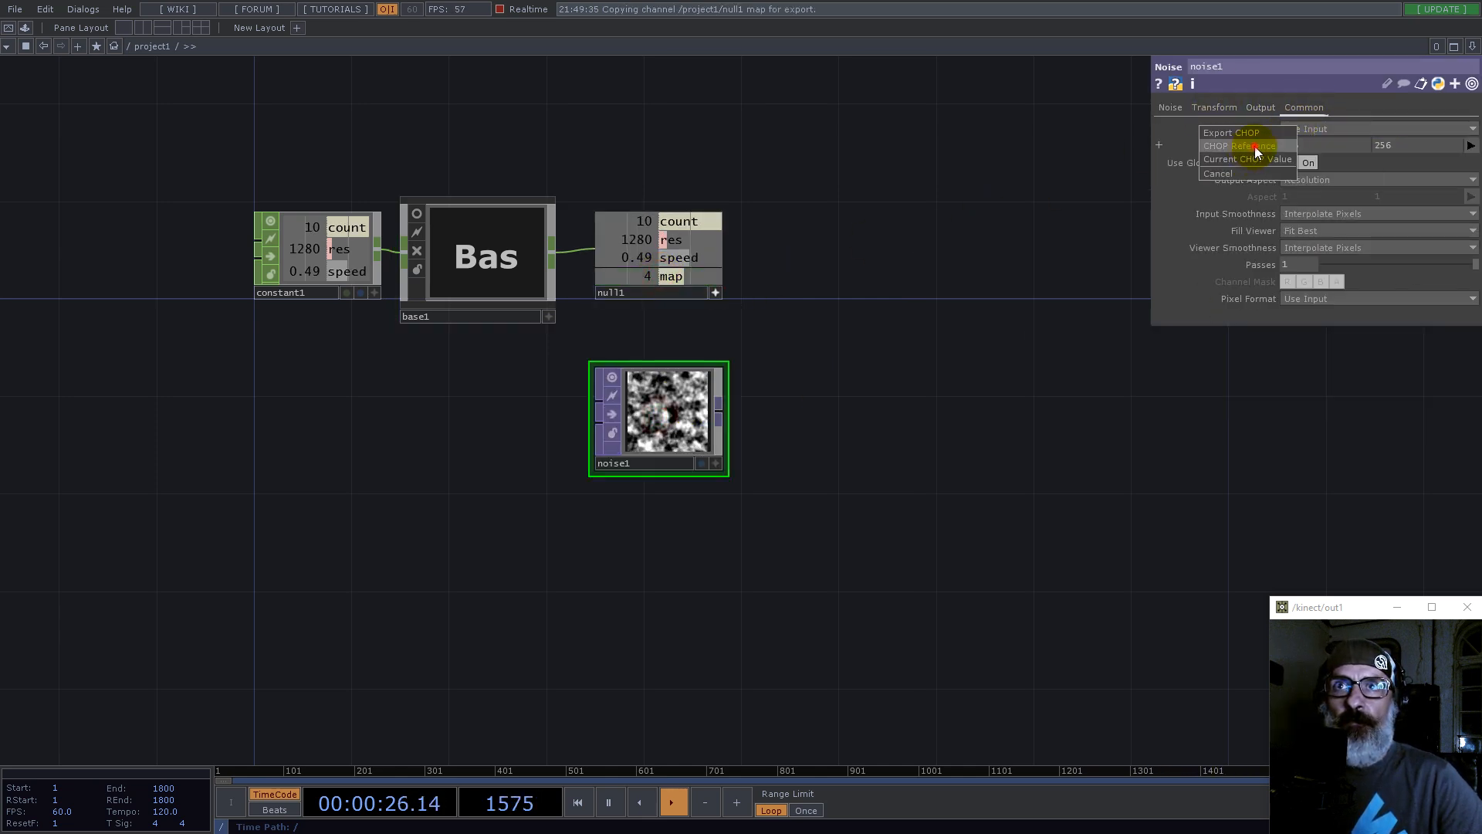
left_click(1254, 145)
left_click(1331, 217)
left_click(1329, 227)
left_click(1327, 246)
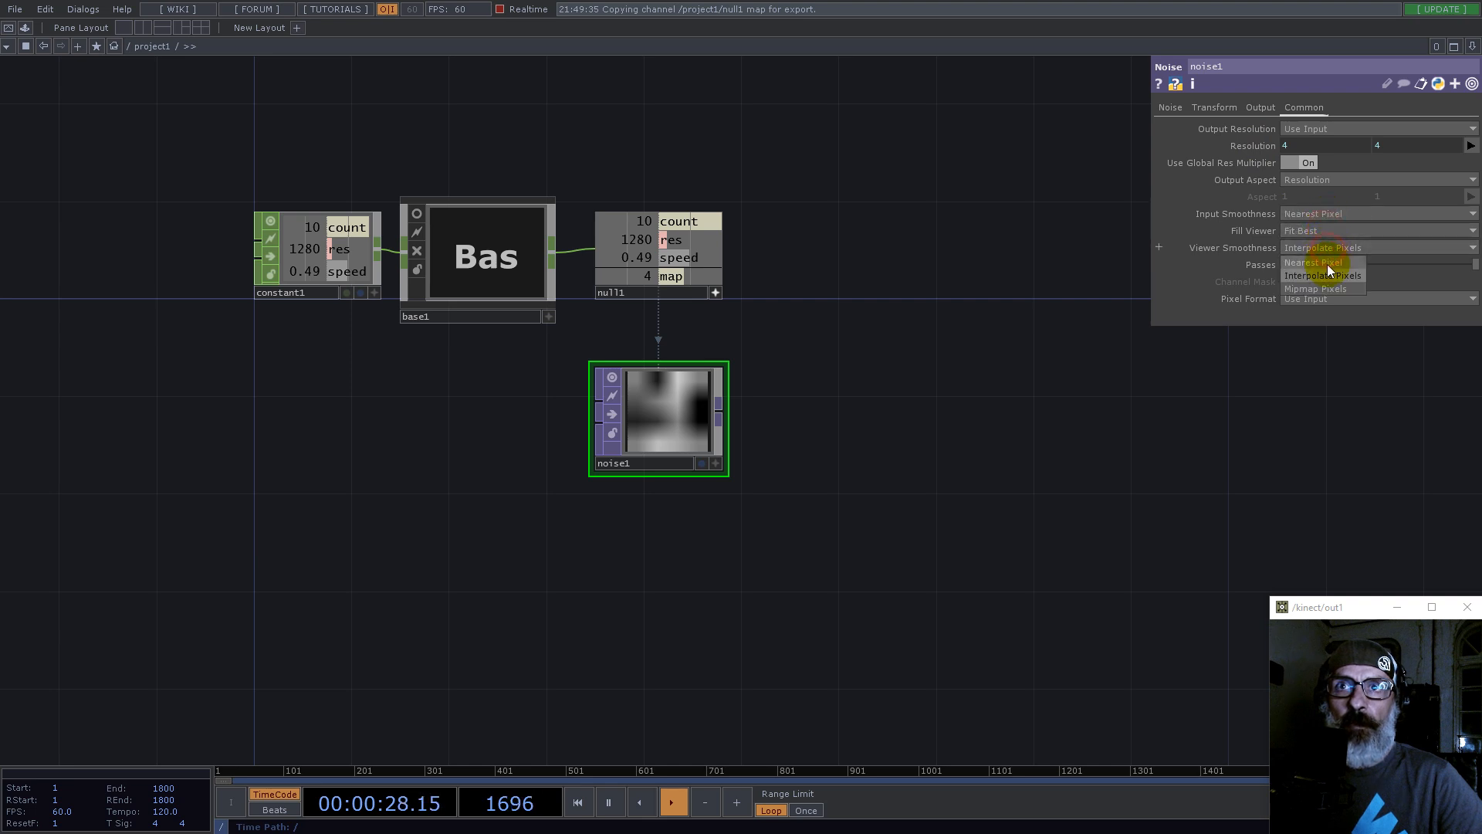
left_click(1328, 261)
Step: Set noise1's pixel format to 32-bit float (RG) and turn Monochrome off
left_click(1344, 301)
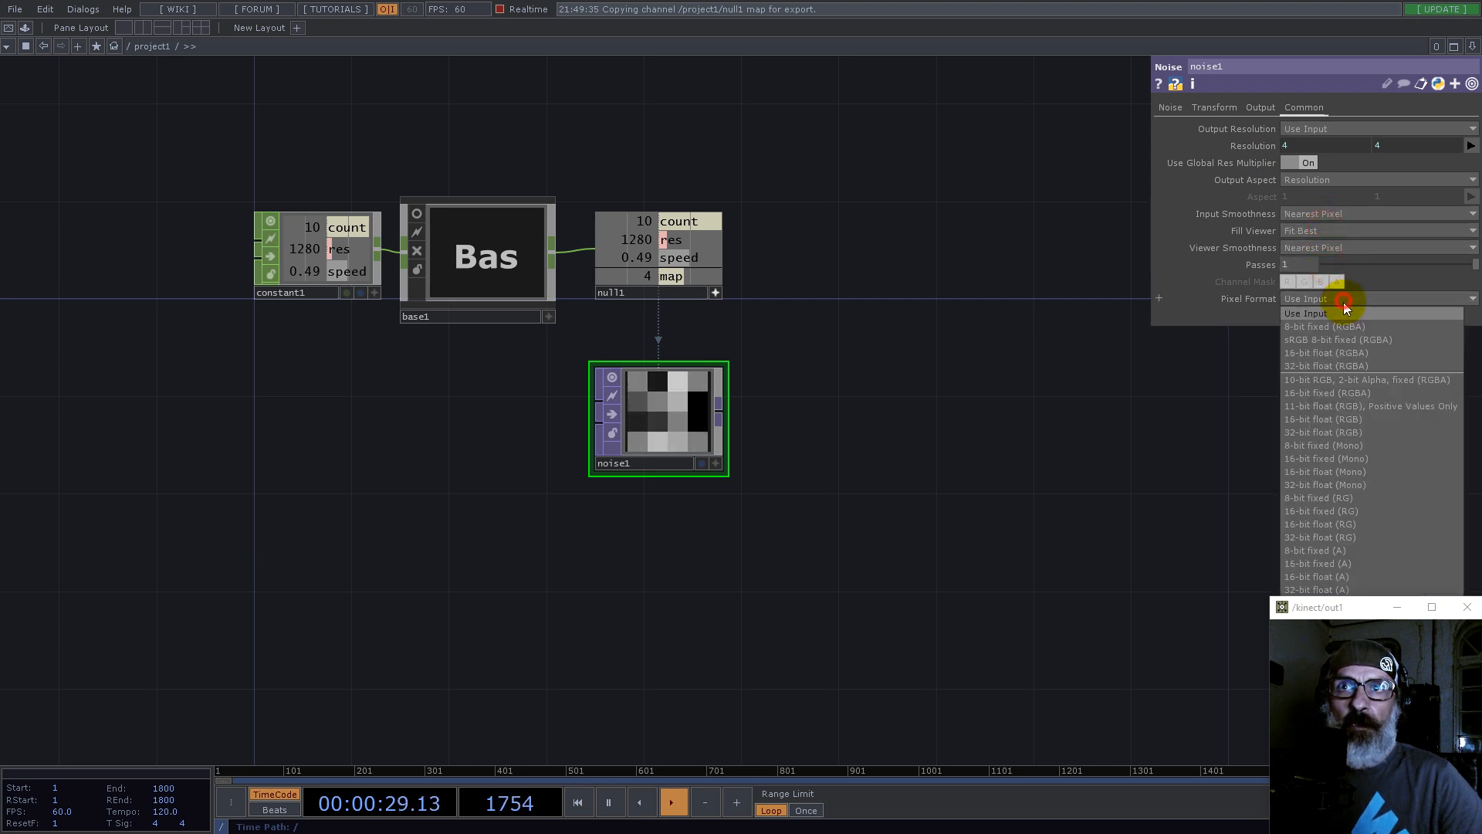
left_click(1350, 538)
left_click(1170, 108)
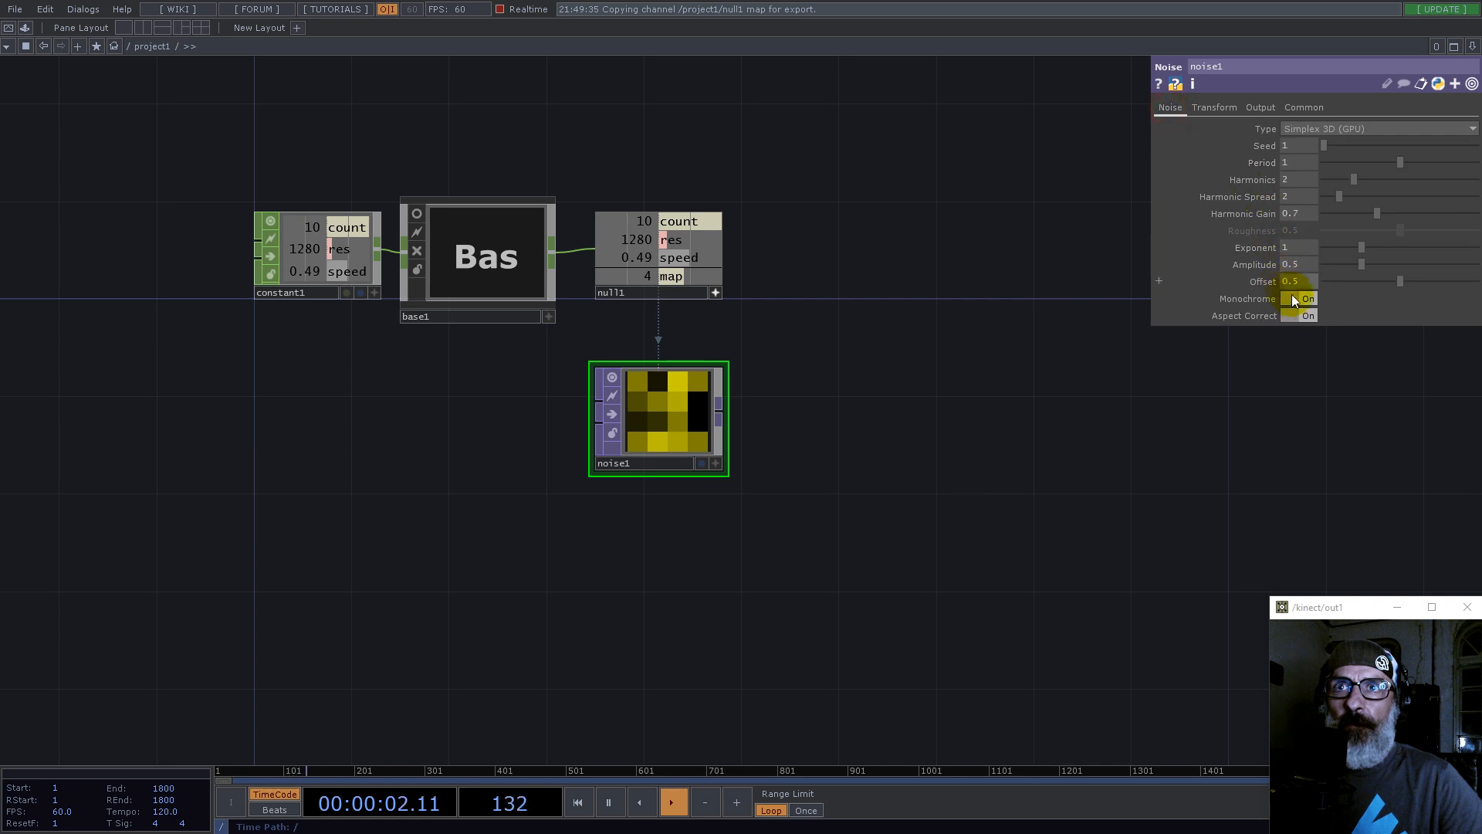
left_click(1307, 300)
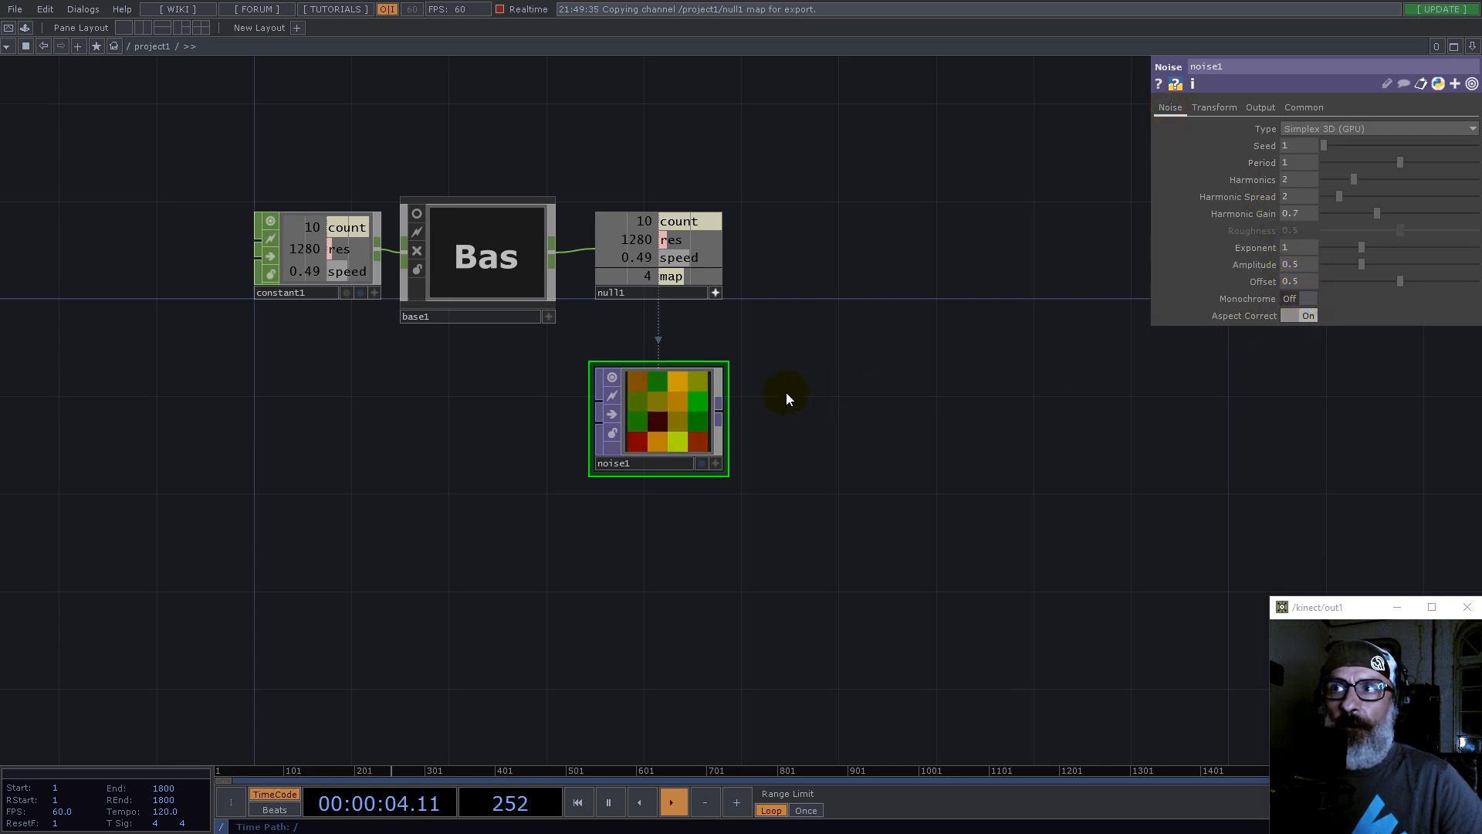
Step: Connect a Null TOP to noise1's output, leaving a gap between them, and name it position
right_click(725, 409)
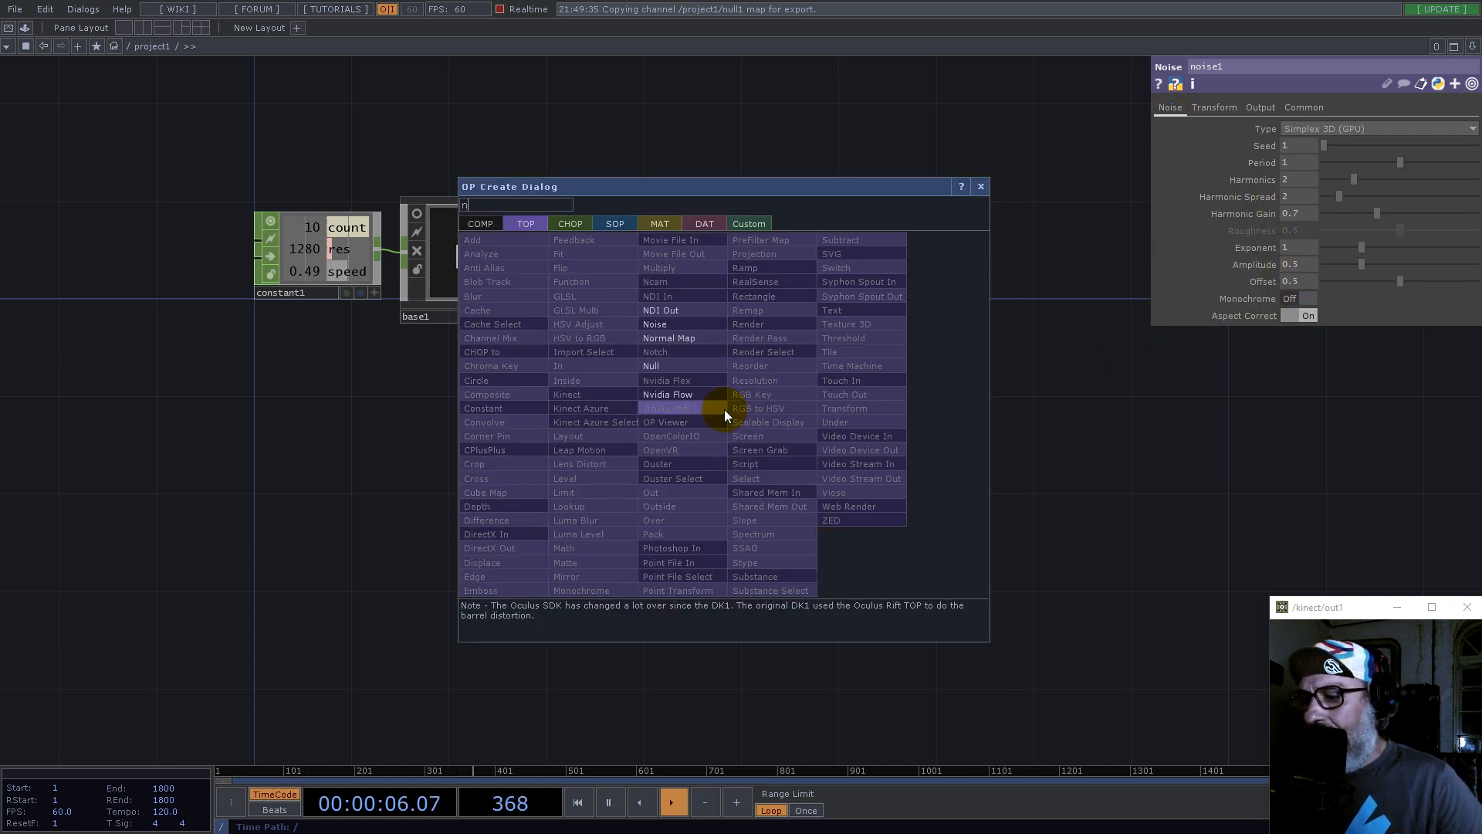
left_click(660, 367)
left_click(1039, 409)
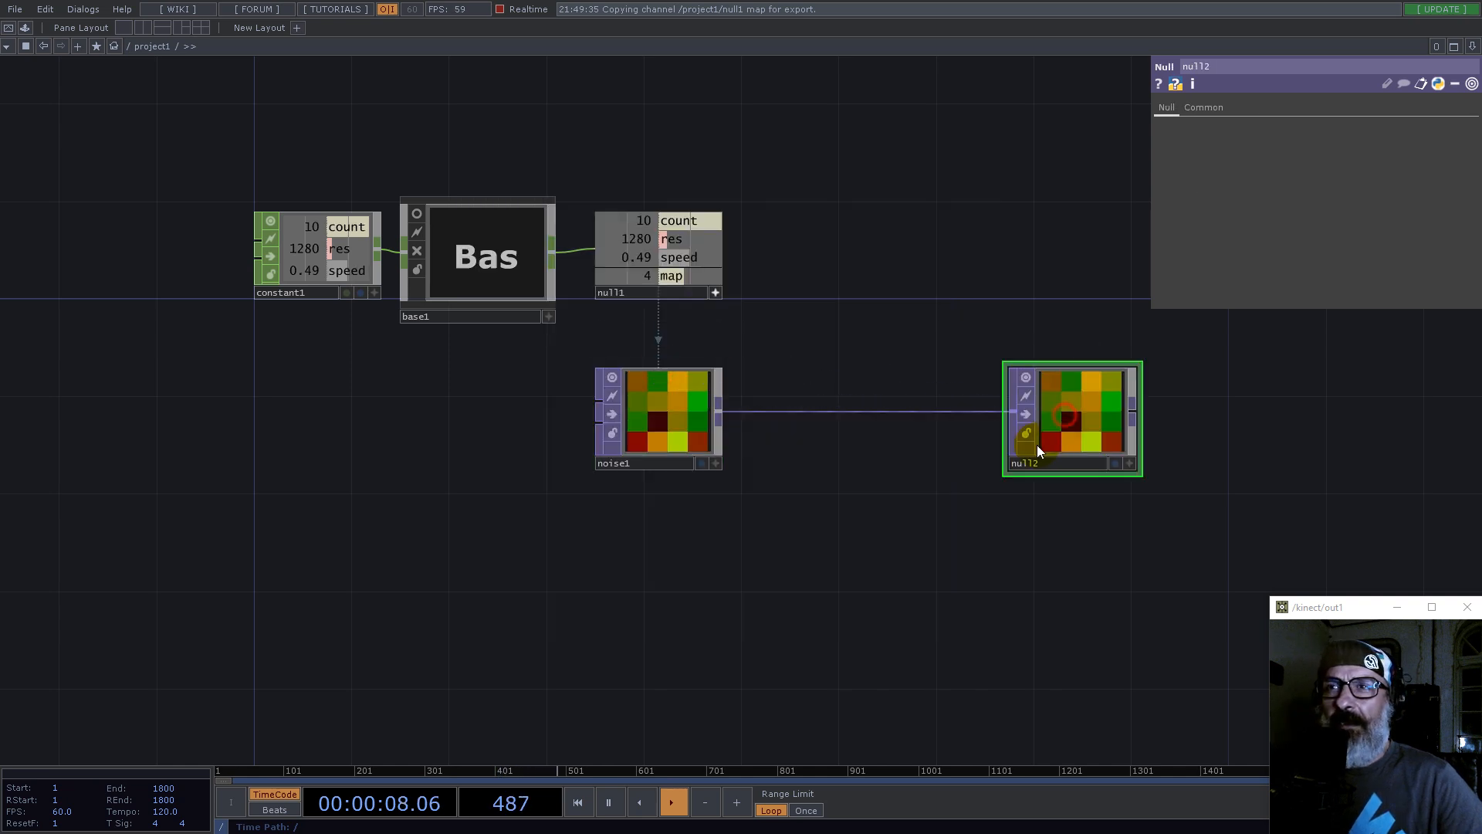
type("position")
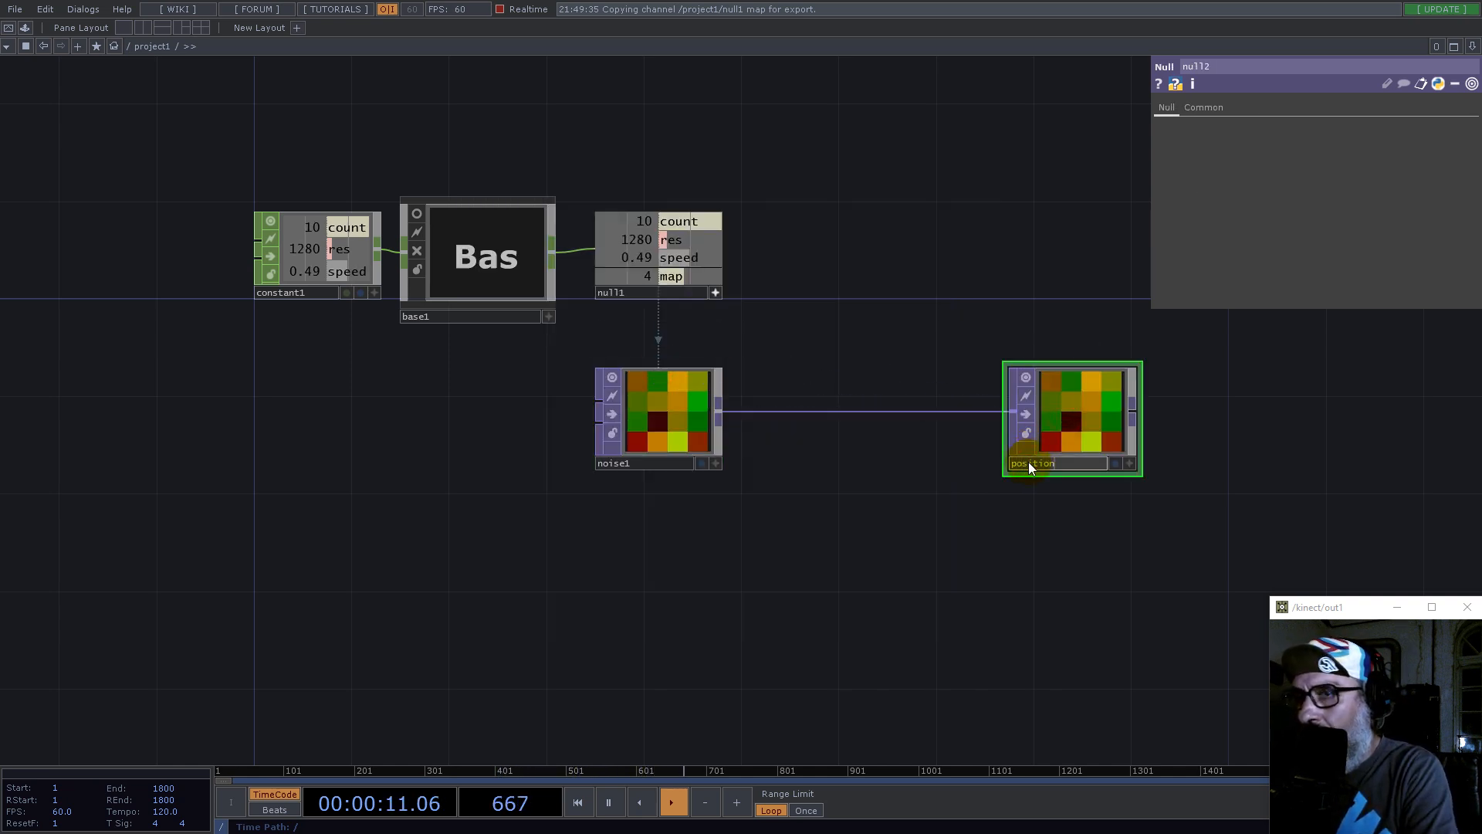
key("Return")
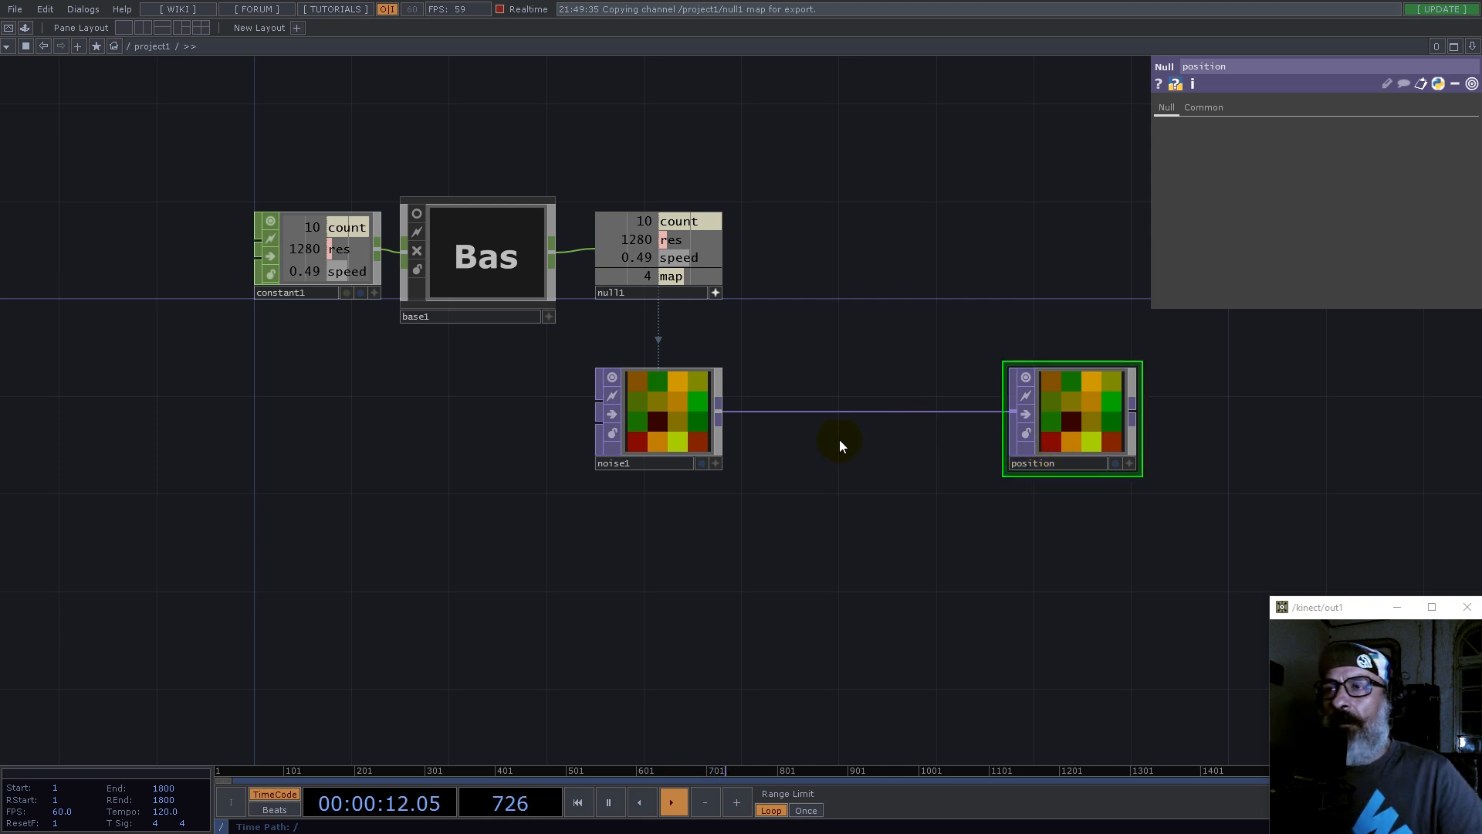
Step: Duplicate the noise1 and position nodes and place the copies below the originals
left_click_drag(1160, 585, 685, 413)
key("ctrl+c")
key("ctrl+v")
left_click_drag(791, 658, 781, 435)
left_click_drag(672, 328, 668, 429)
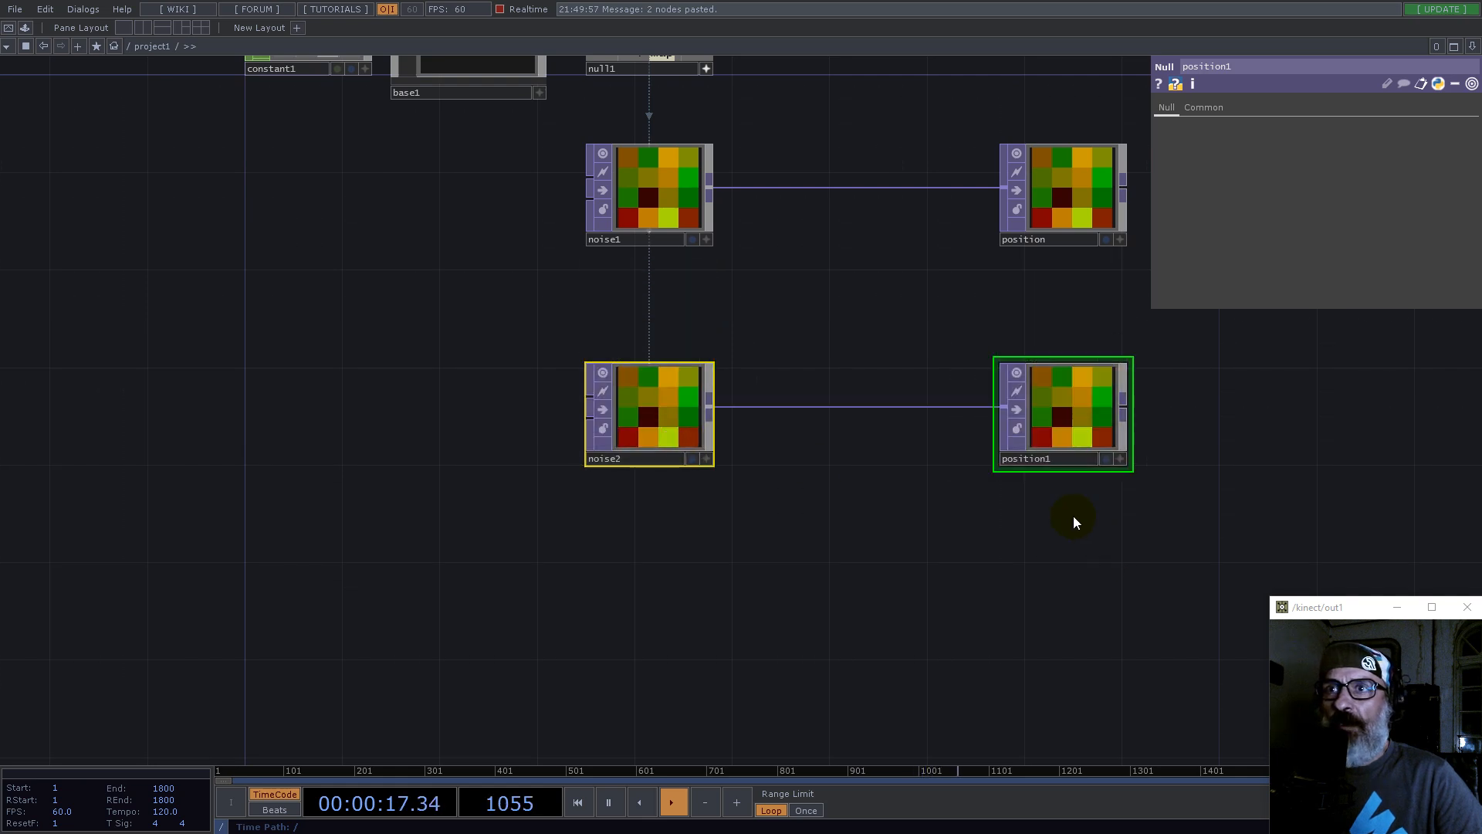
Step: Rename the copied Null TOP to scale, and set noise2's Seed to 2 and Period to 0.5
left_click(1029, 460)
type("sc")
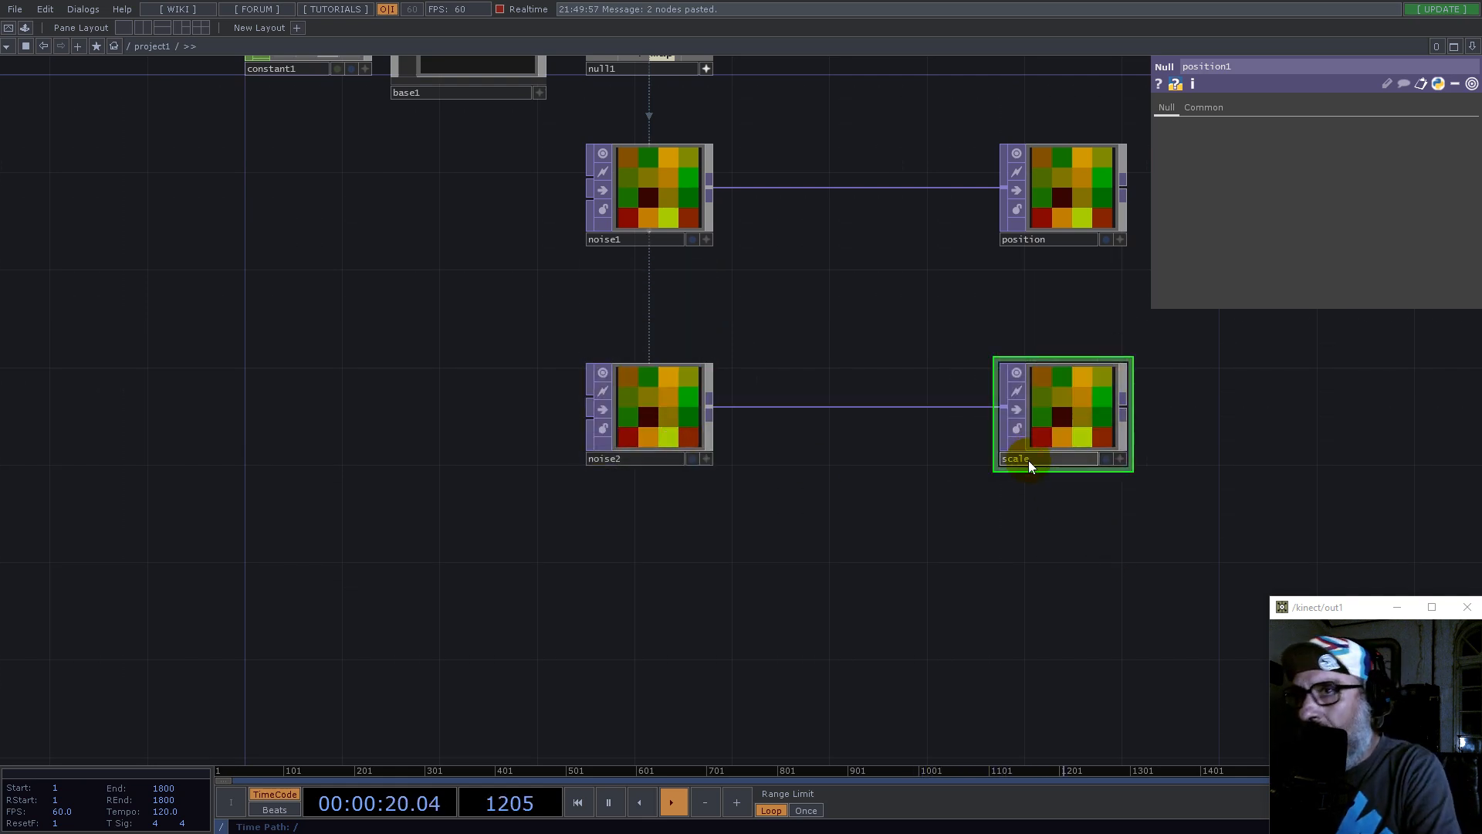
type("ale")
key("Return")
left_click(659, 398)
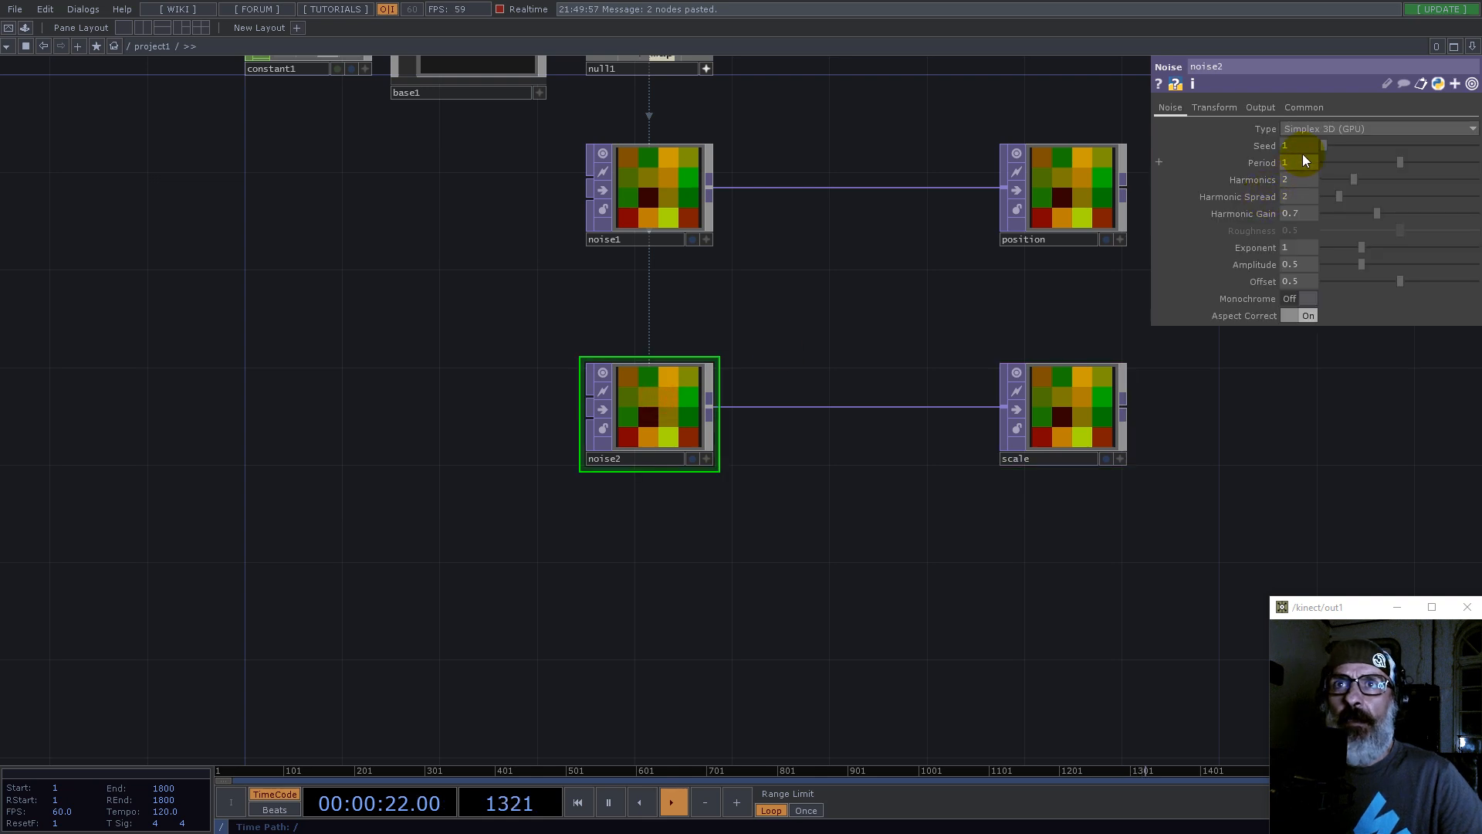
left_click_drag(1384, 170, 1364, 159)
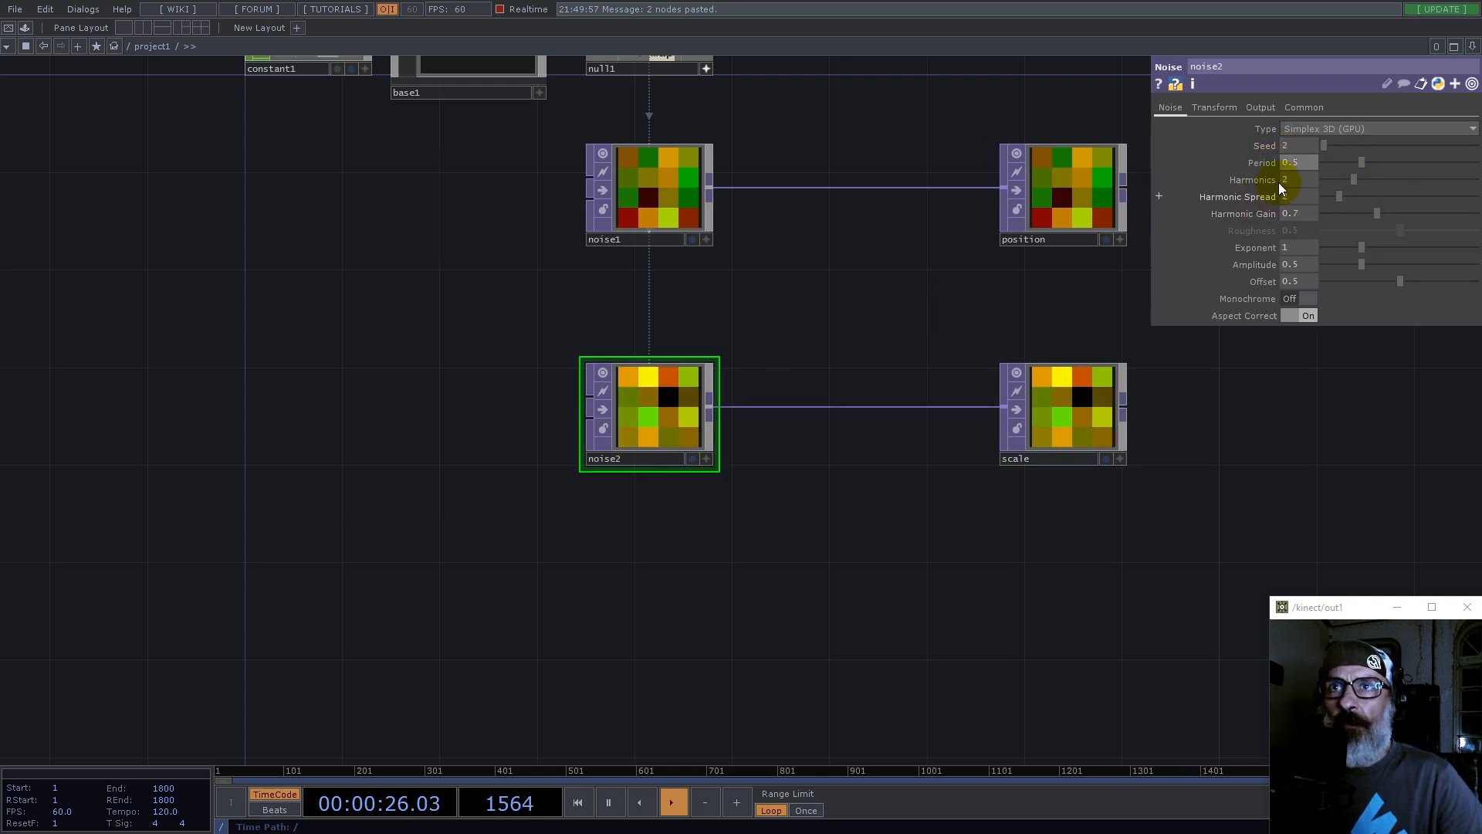
Step: Move noise2 and scale together further below the noise1 and position pair to make room between them
left_click_drag(893, 545, 673, 499)
scroll(739, 478, "down", 4)
left_click_drag(897, 417, 769, 445)
right_click_drag(802, 545, 439, 424)
left_click_drag(453, 438, 452, 501)
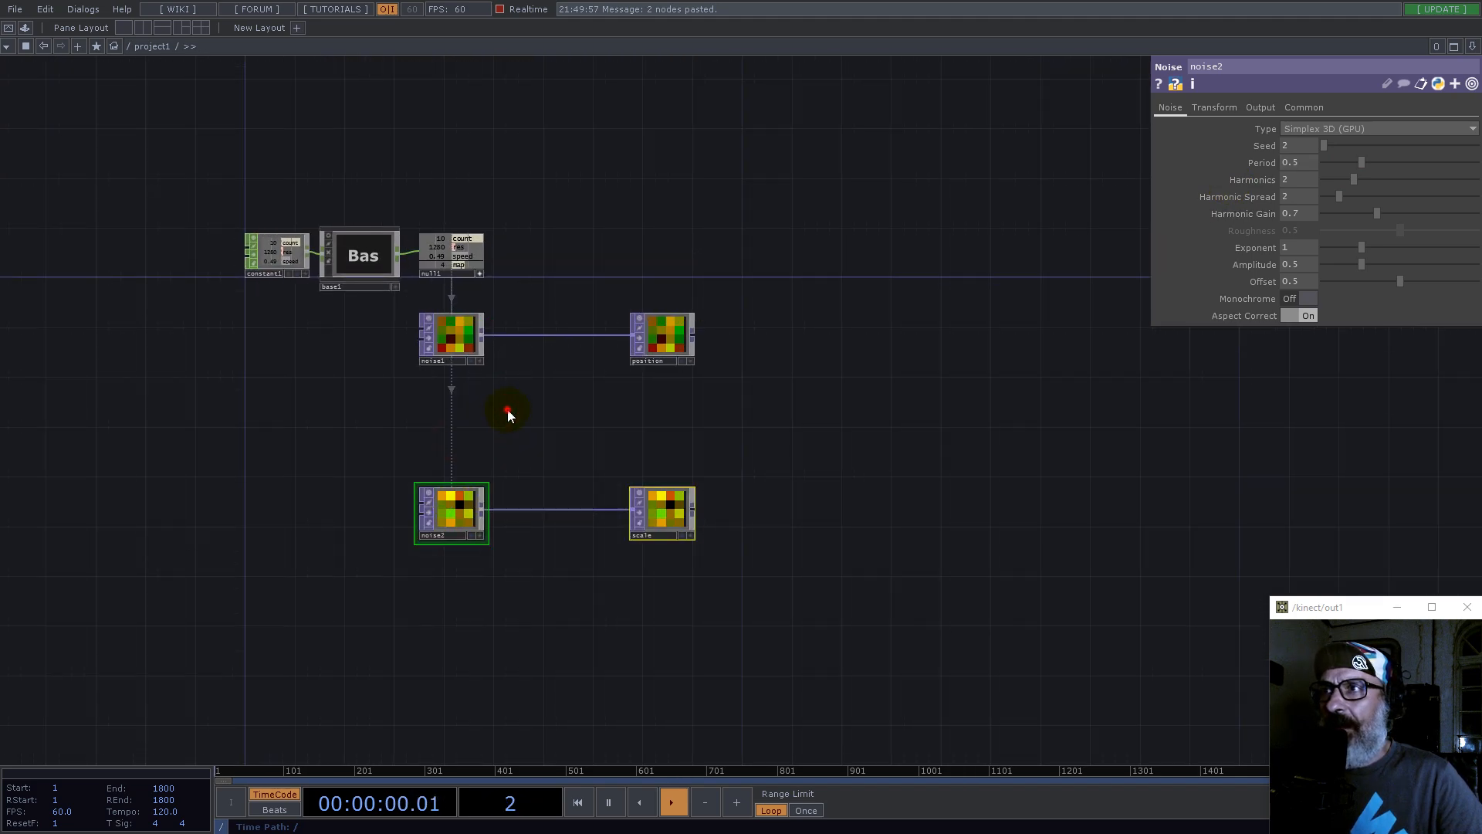
Step: Add a Rectangle SOP between the position and scale nodes and activate its viewer
key("Tab")
type("re")
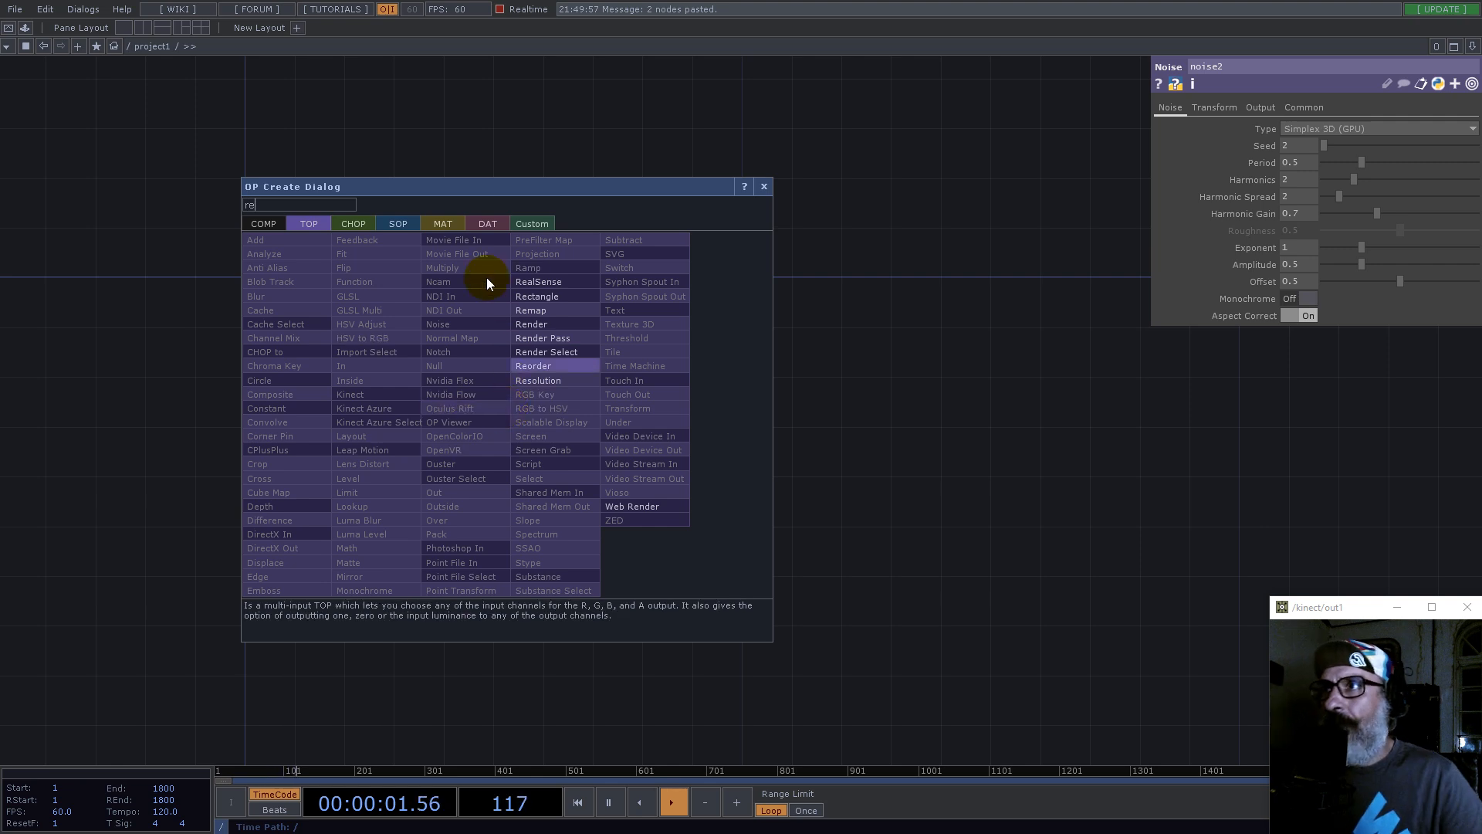
left_click(397, 224)
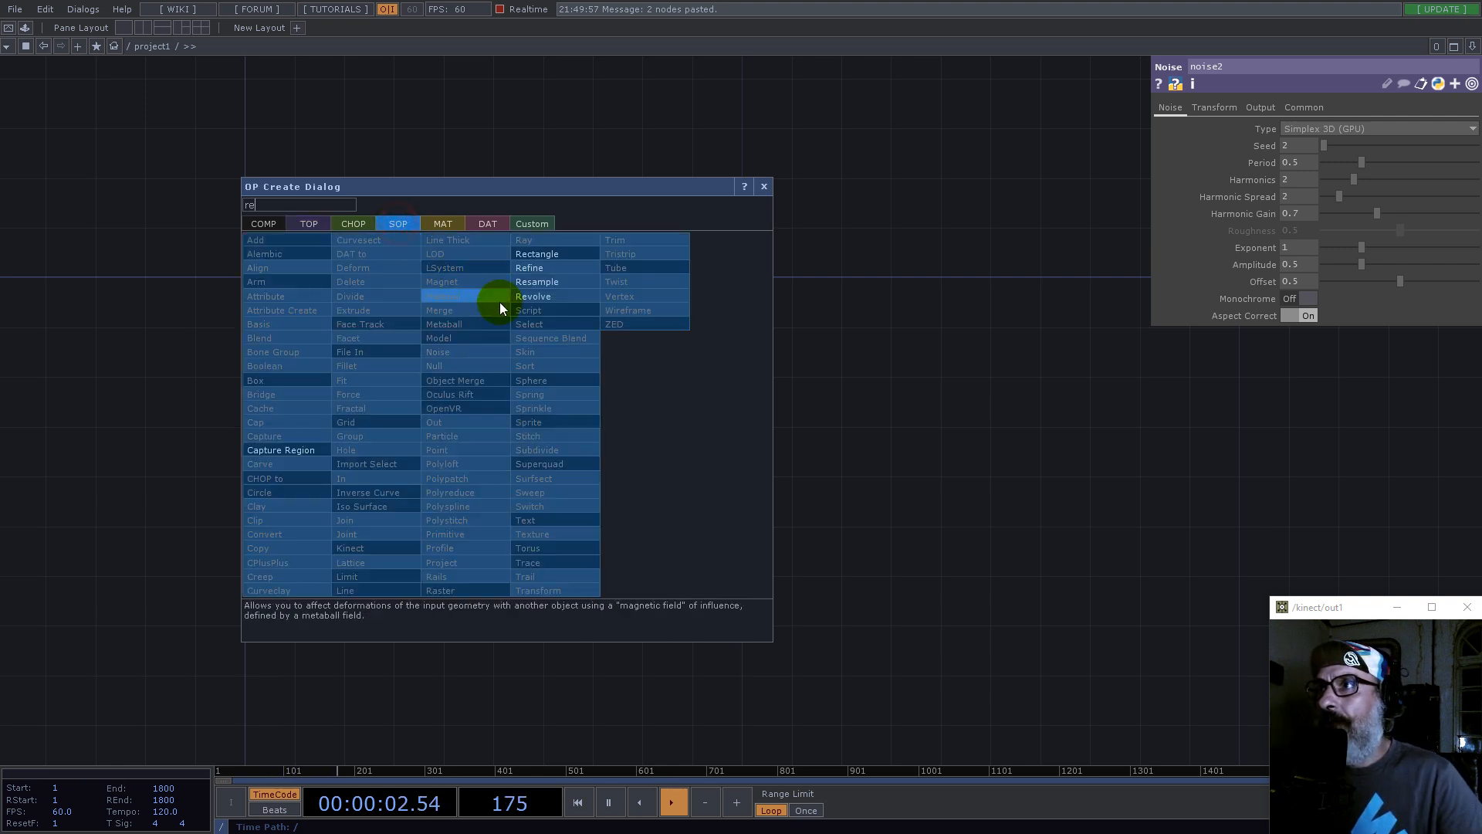
left_click(537, 254)
left_click(658, 414)
scroll(680, 420, "up", 3)
scroll(679, 433, "up", 2)
key("w")
key("w")
left_click_drag(963, 460, 753, 422)
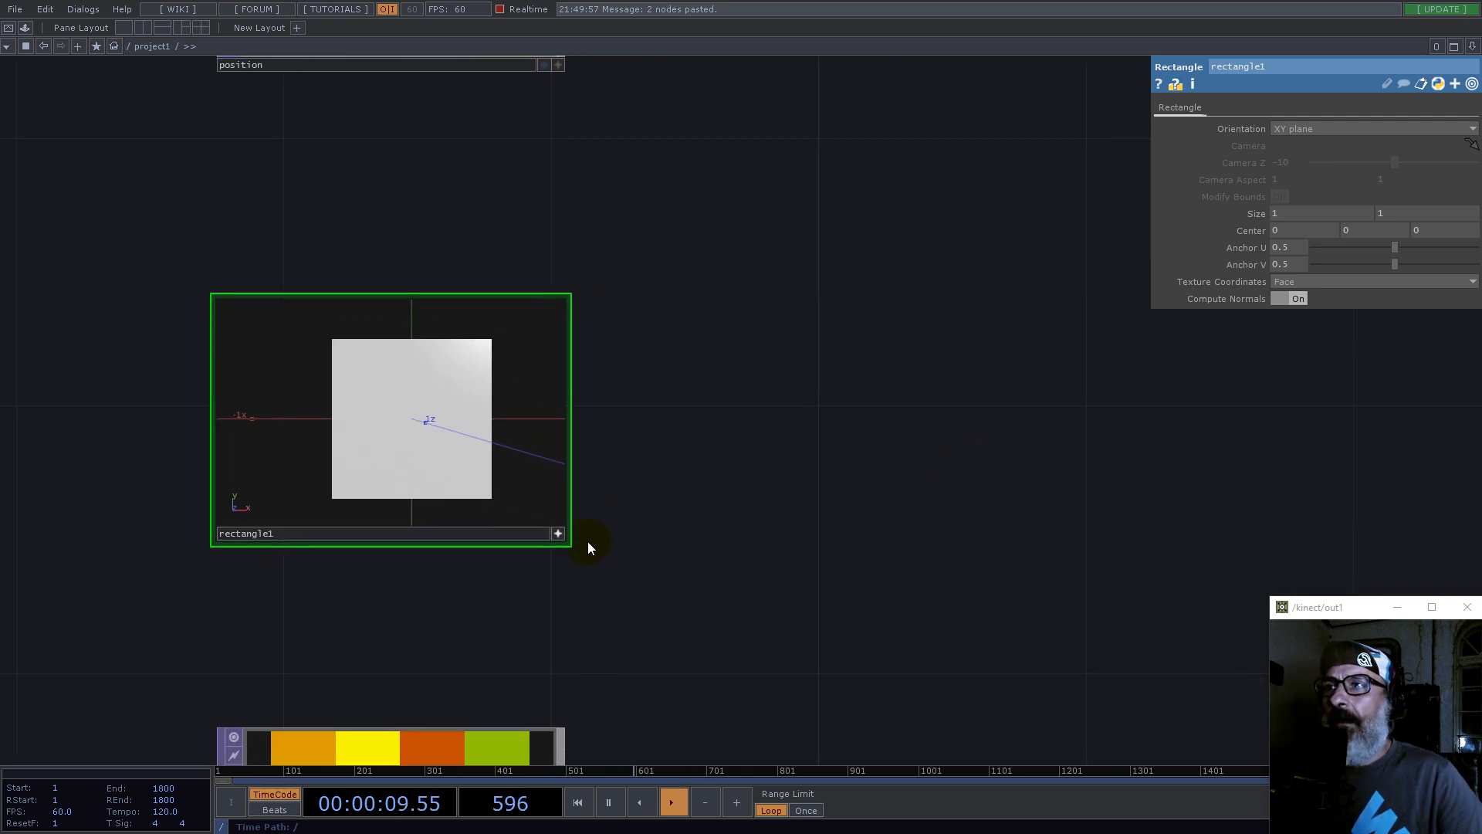
Step: Add a Geometry COMP fed by the rectangle1 output and place it beside that node
right_click(564, 412)
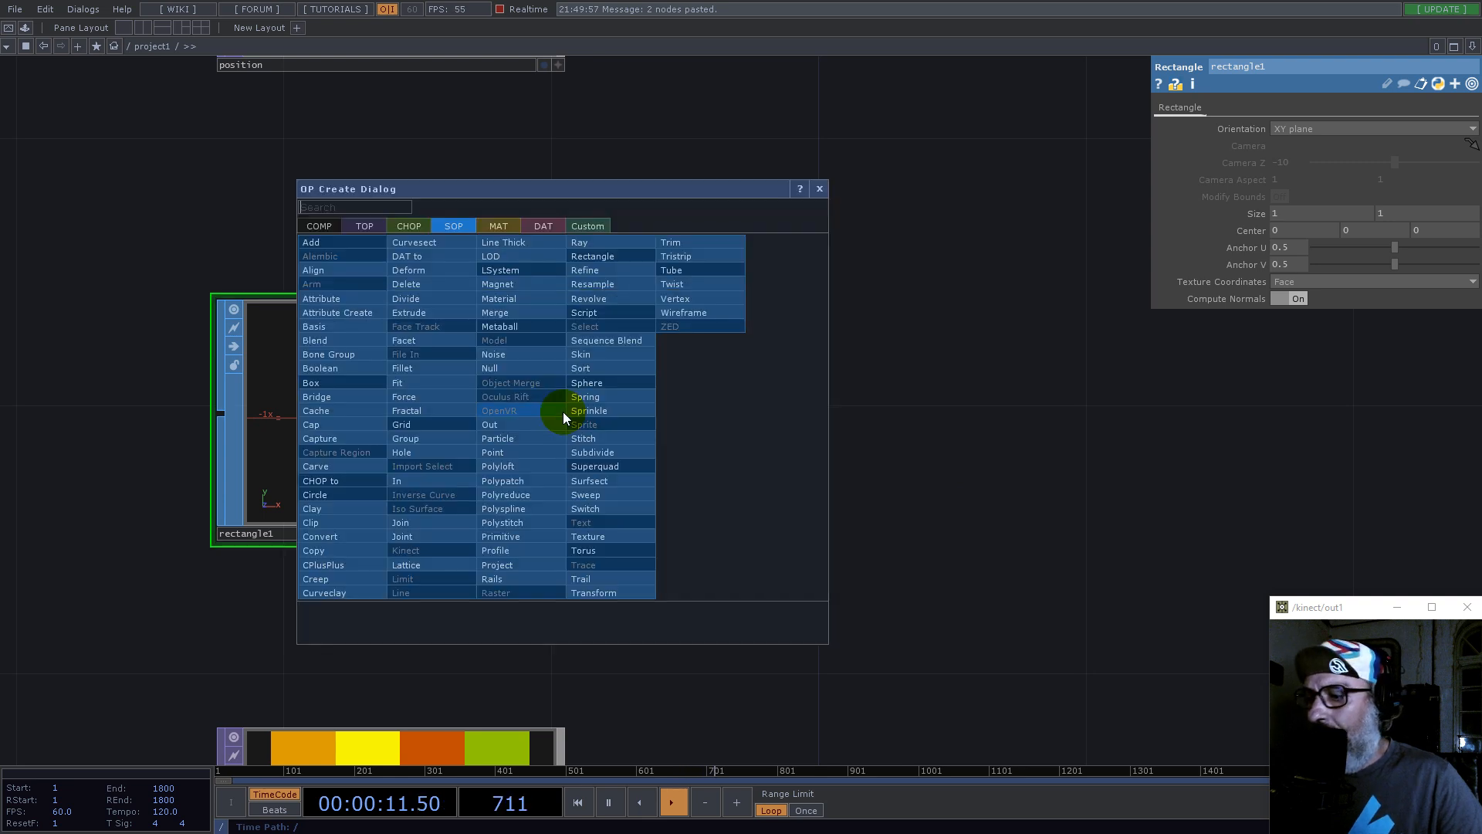
left_click(321, 226)
type("g")
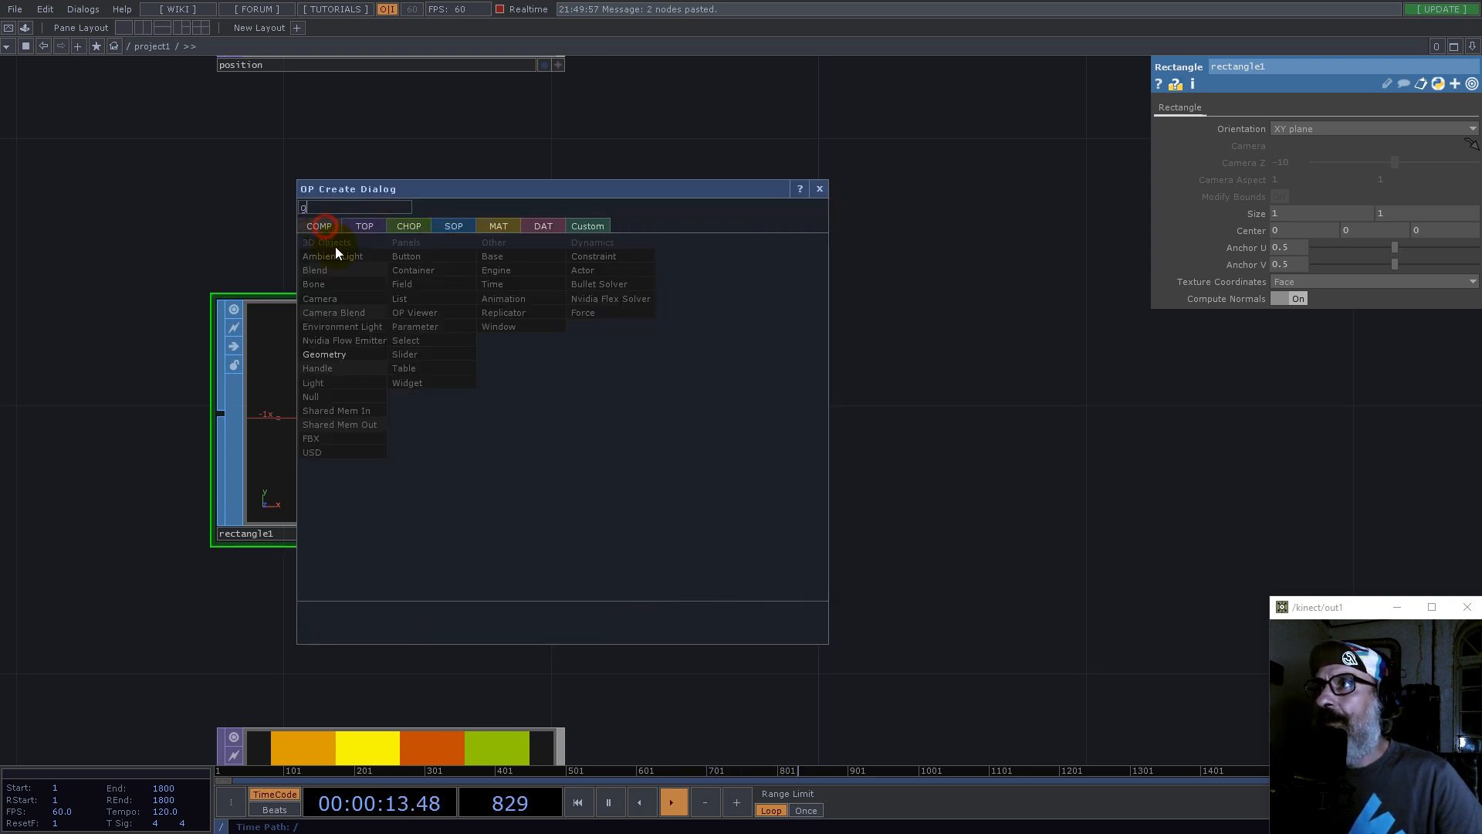
left_click(332, 356)
left_click(837, 419)
Step: Enable instancing on geo1, assigning position as the Translate OP and scale as the Scale OP
scroll(883, 516, "down", 3)
scroll(884, 516, "down", 3)
left_click(1235, 108)
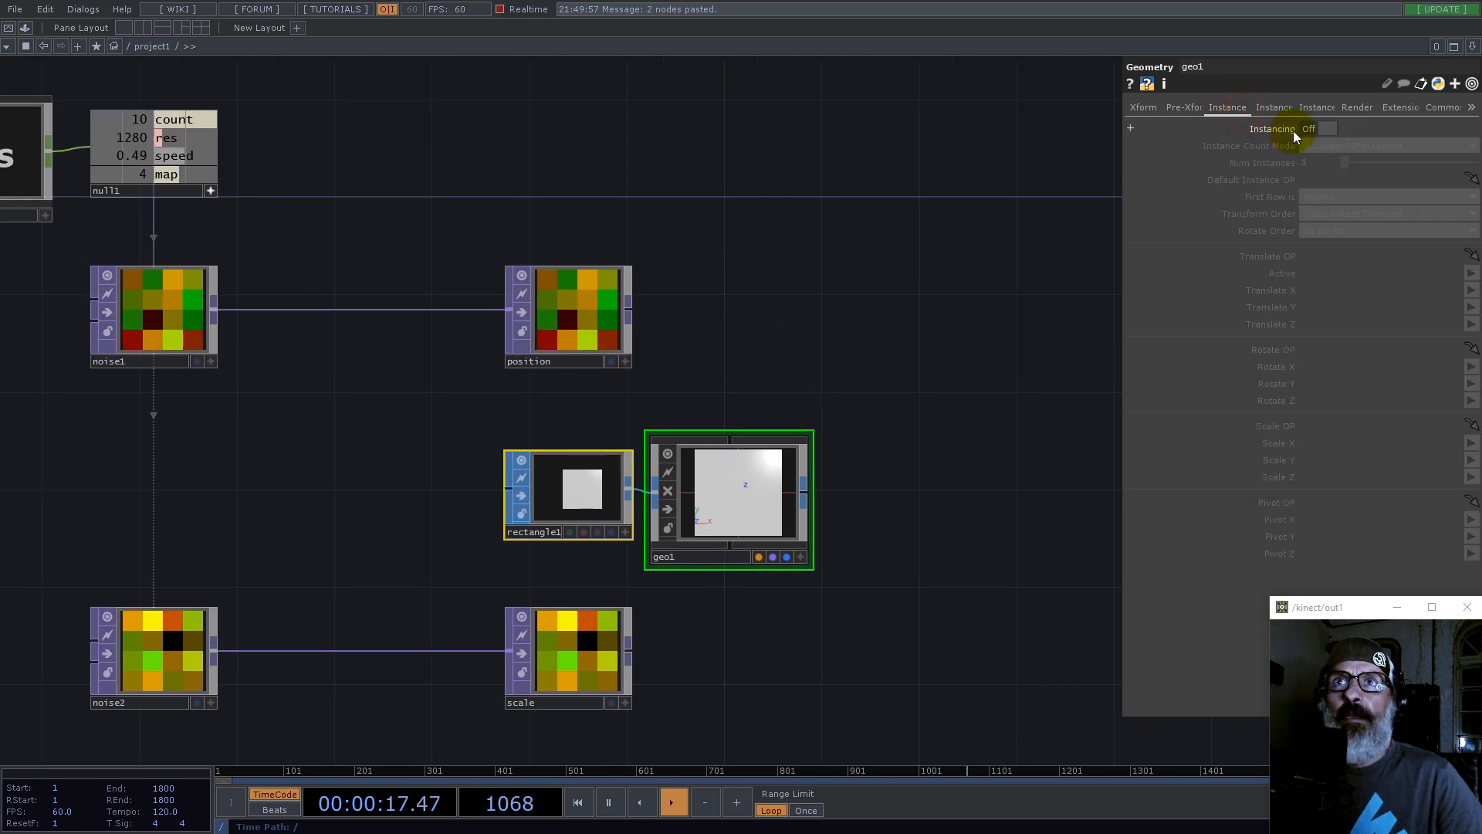
left_click(1328, 129)
left_click_drag(591, 321, 1320, 255)
left_click_drag(638, 650, 1329, 426)
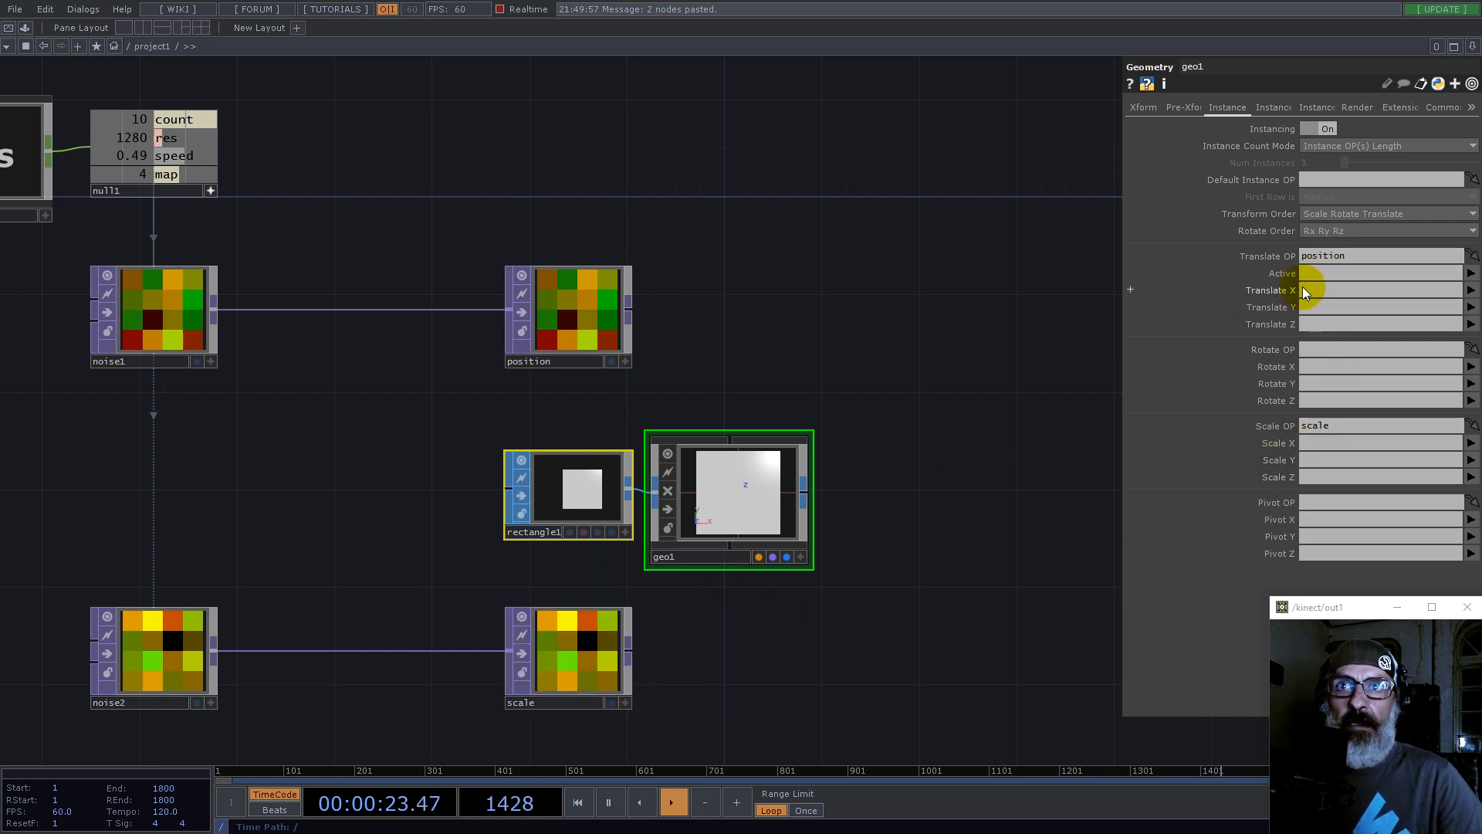
Step: Map geo1's instance Translate X to channel r and Translate Y to channel g
type("r")
left_click(1308, 308)
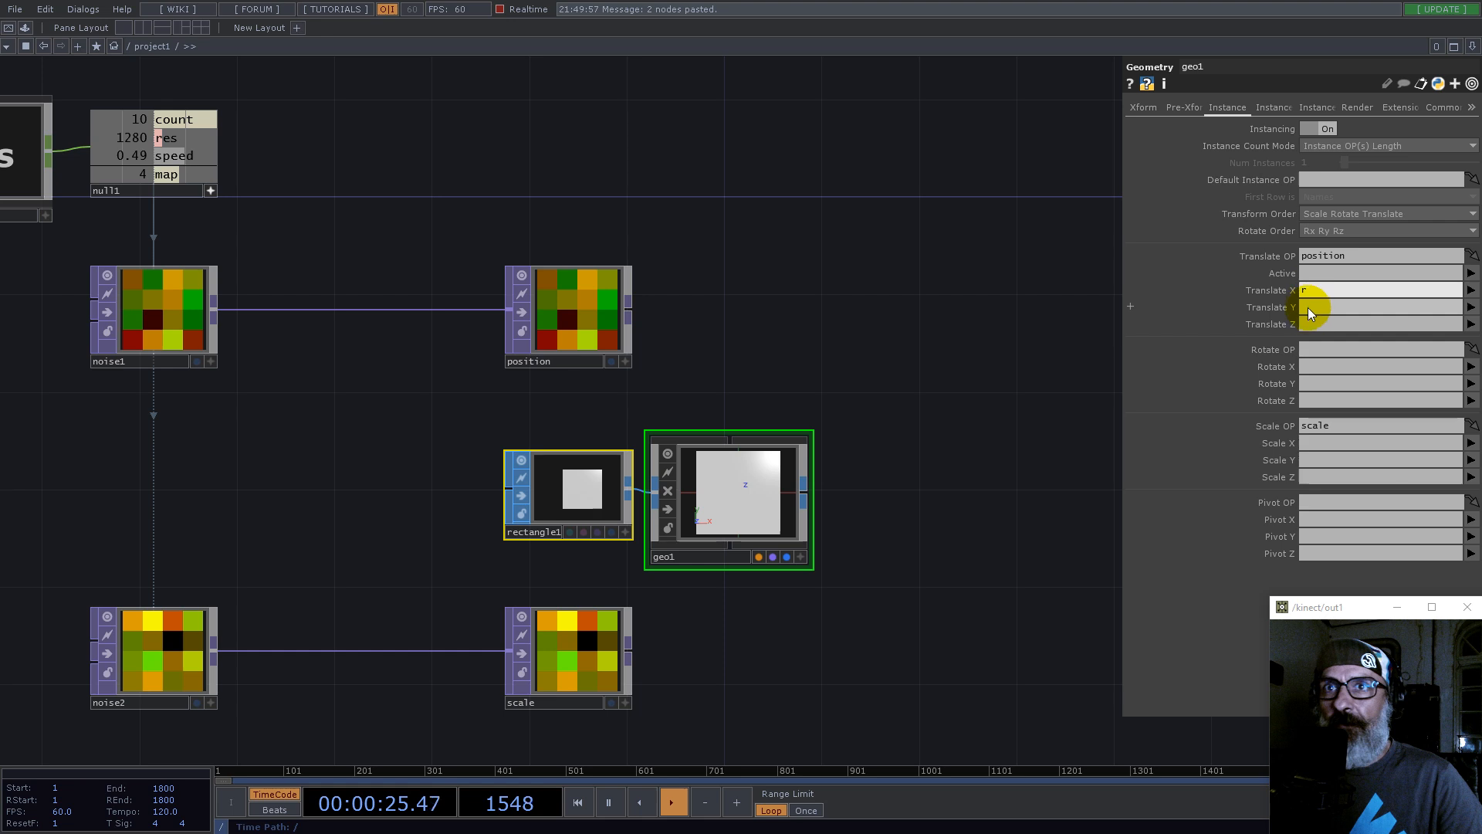
type("gf")
left_click_drag(1313, 310, 1274, 311)
type("r")
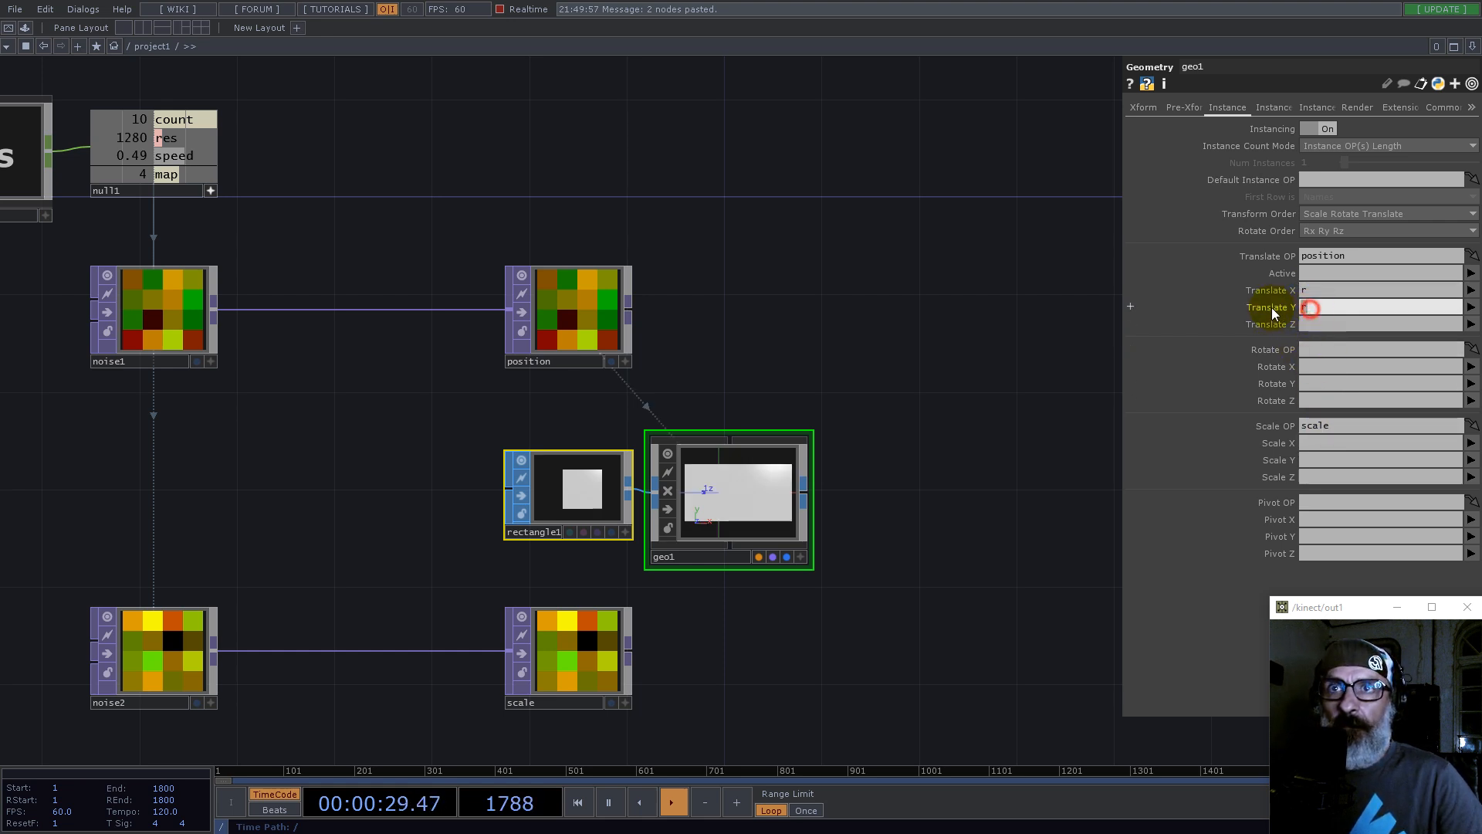
Step: Map geo1's instance Scale X to channel r and Scale Y to channel g
left_click(1313, 441)
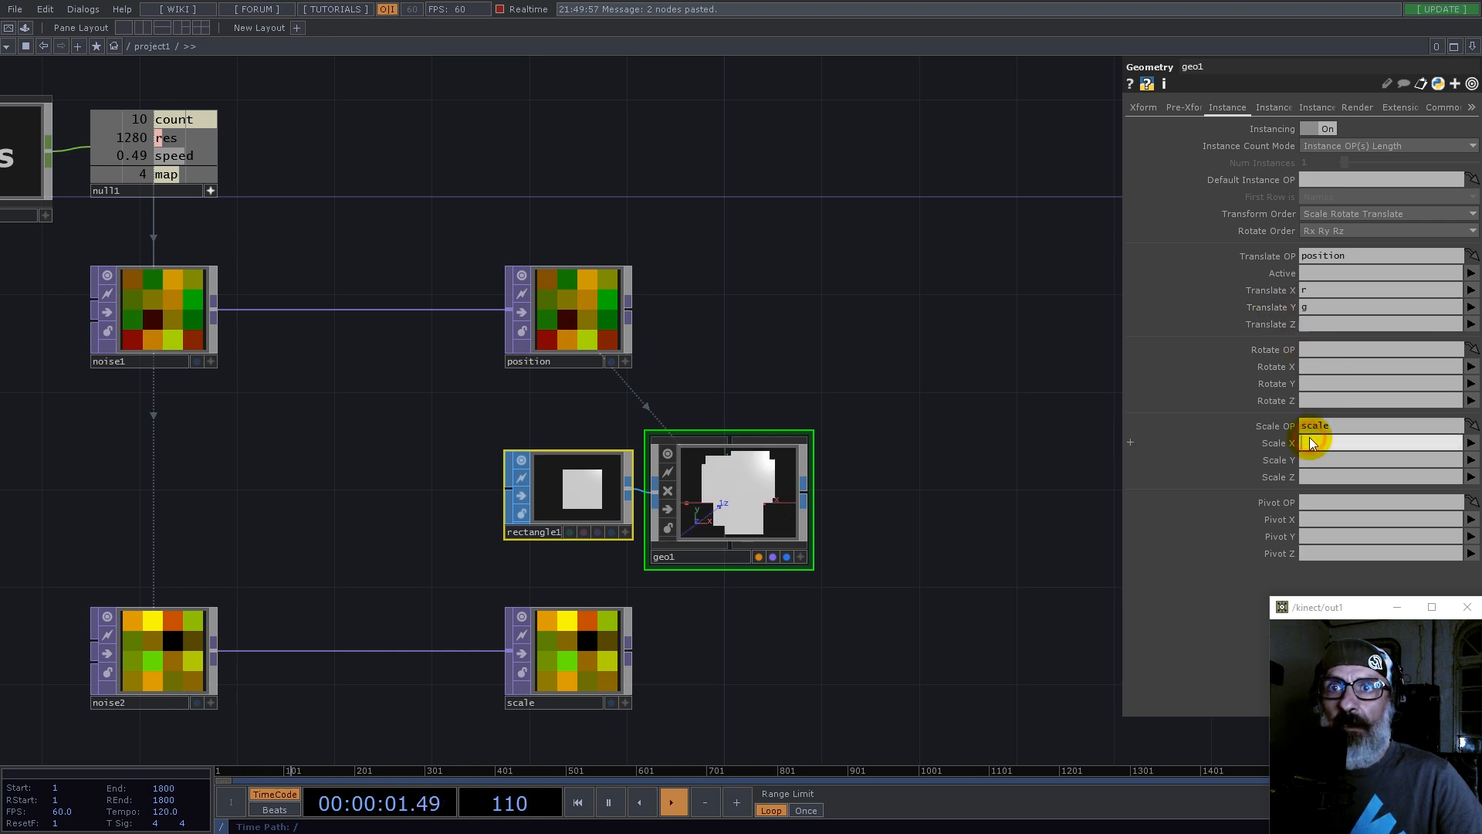
type("r")
left_click(1313, 462)
type("g")
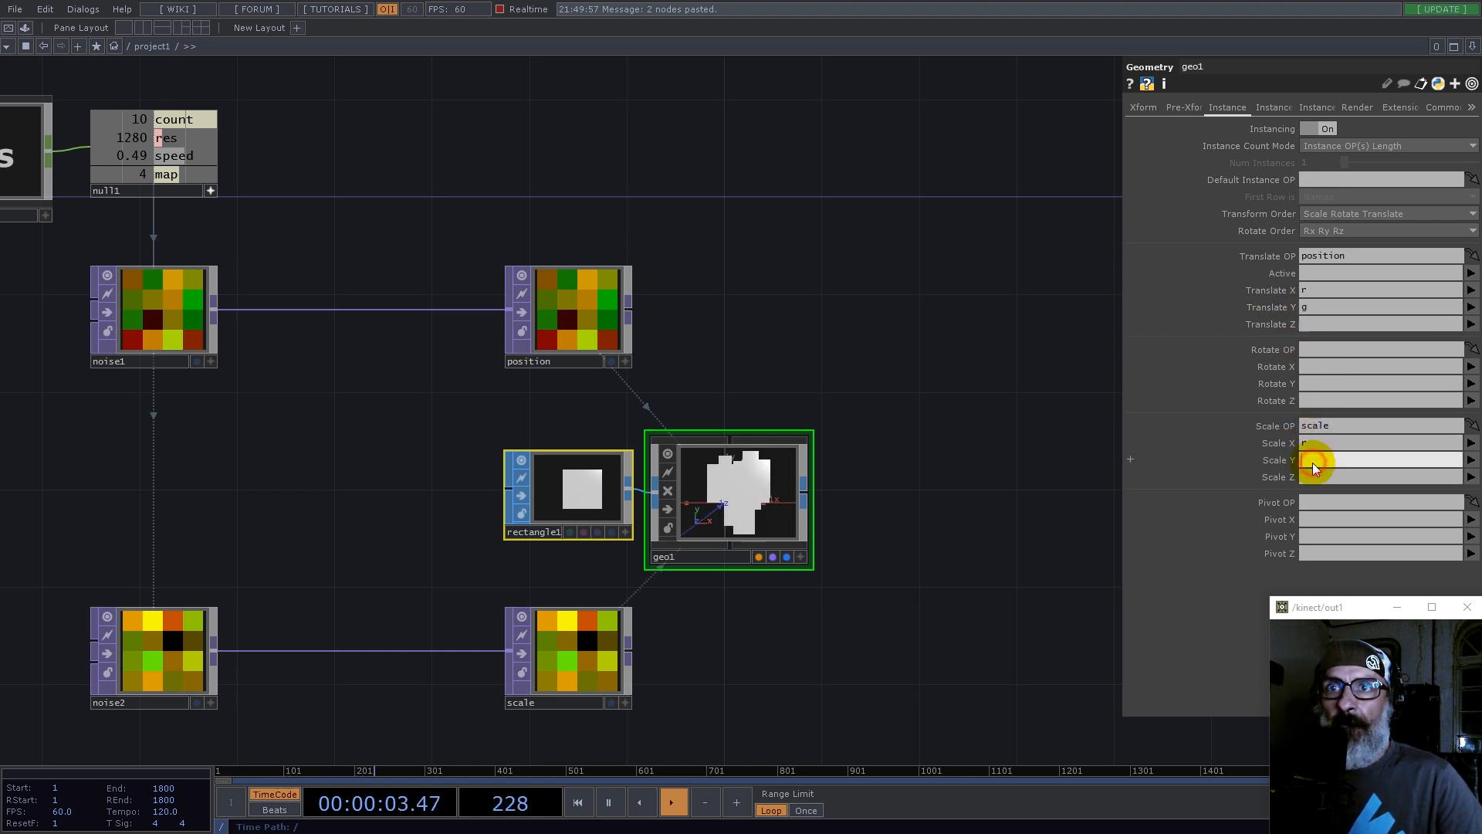
scroll(715, 500, "up", 6)
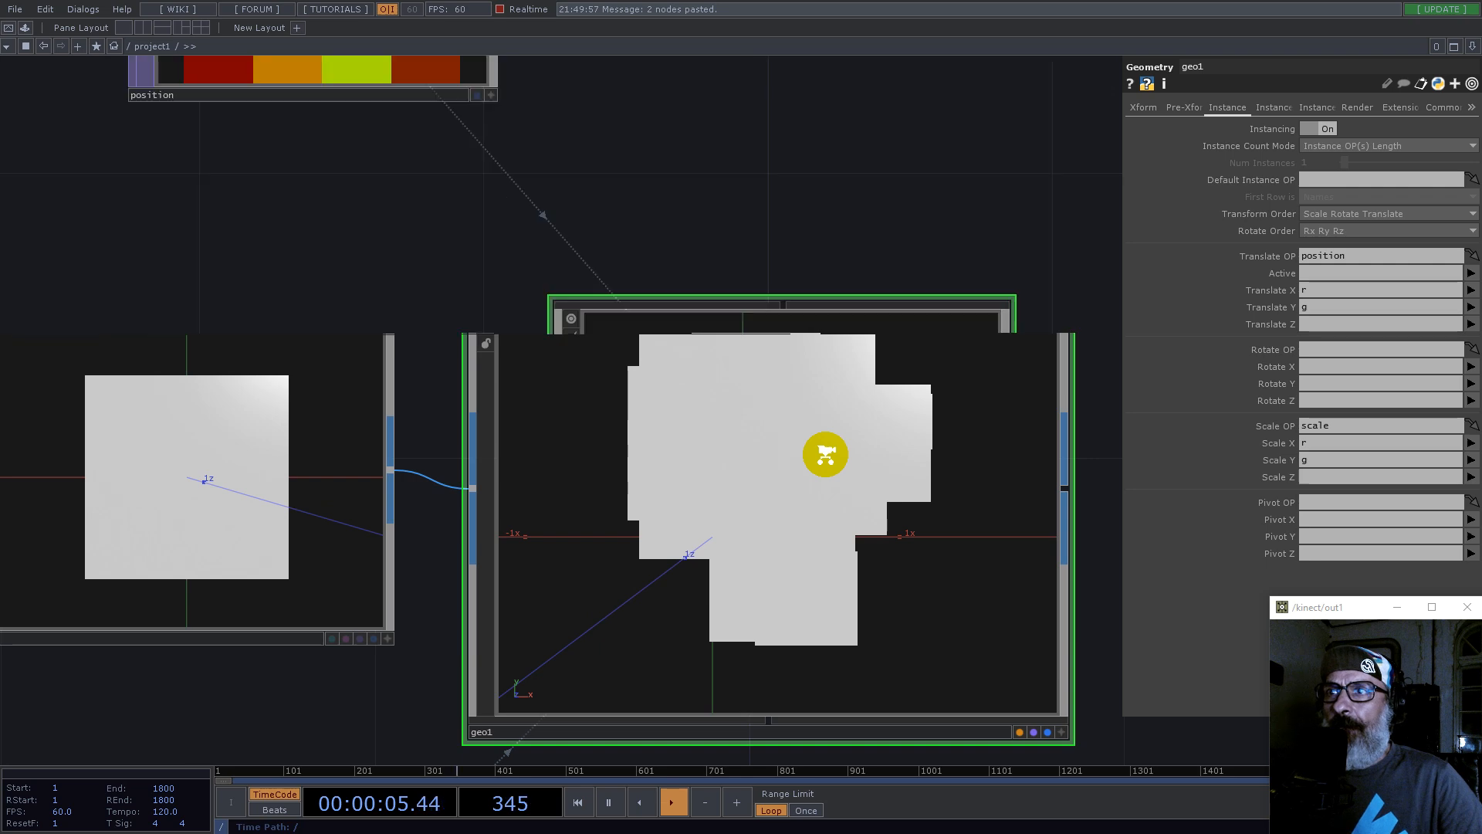
scroll(824, 453, "down", 6)
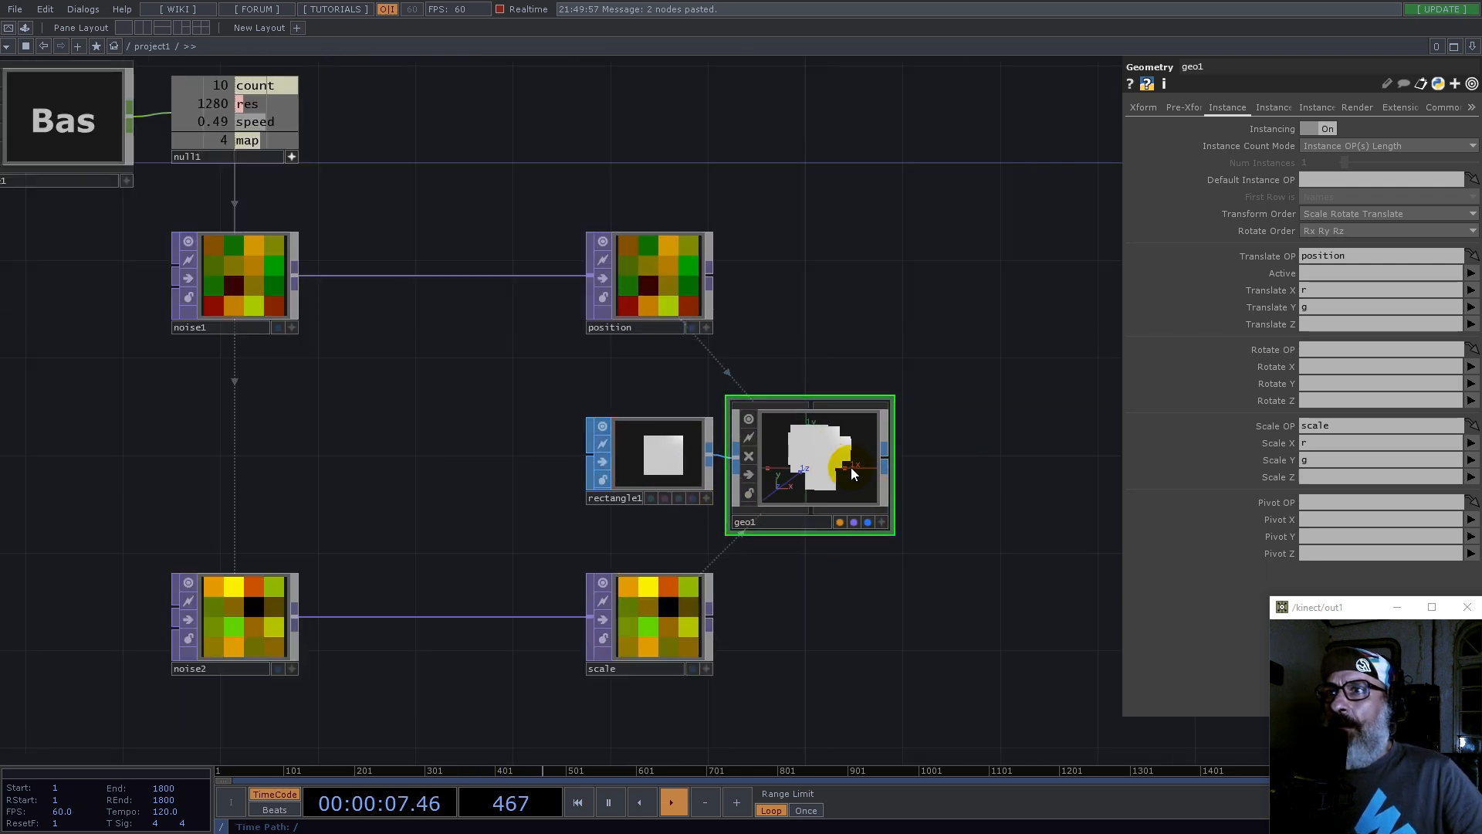
Step: Move the rectangle1 node further away from geo1 to widen the gap between them
left_click(633, 464)
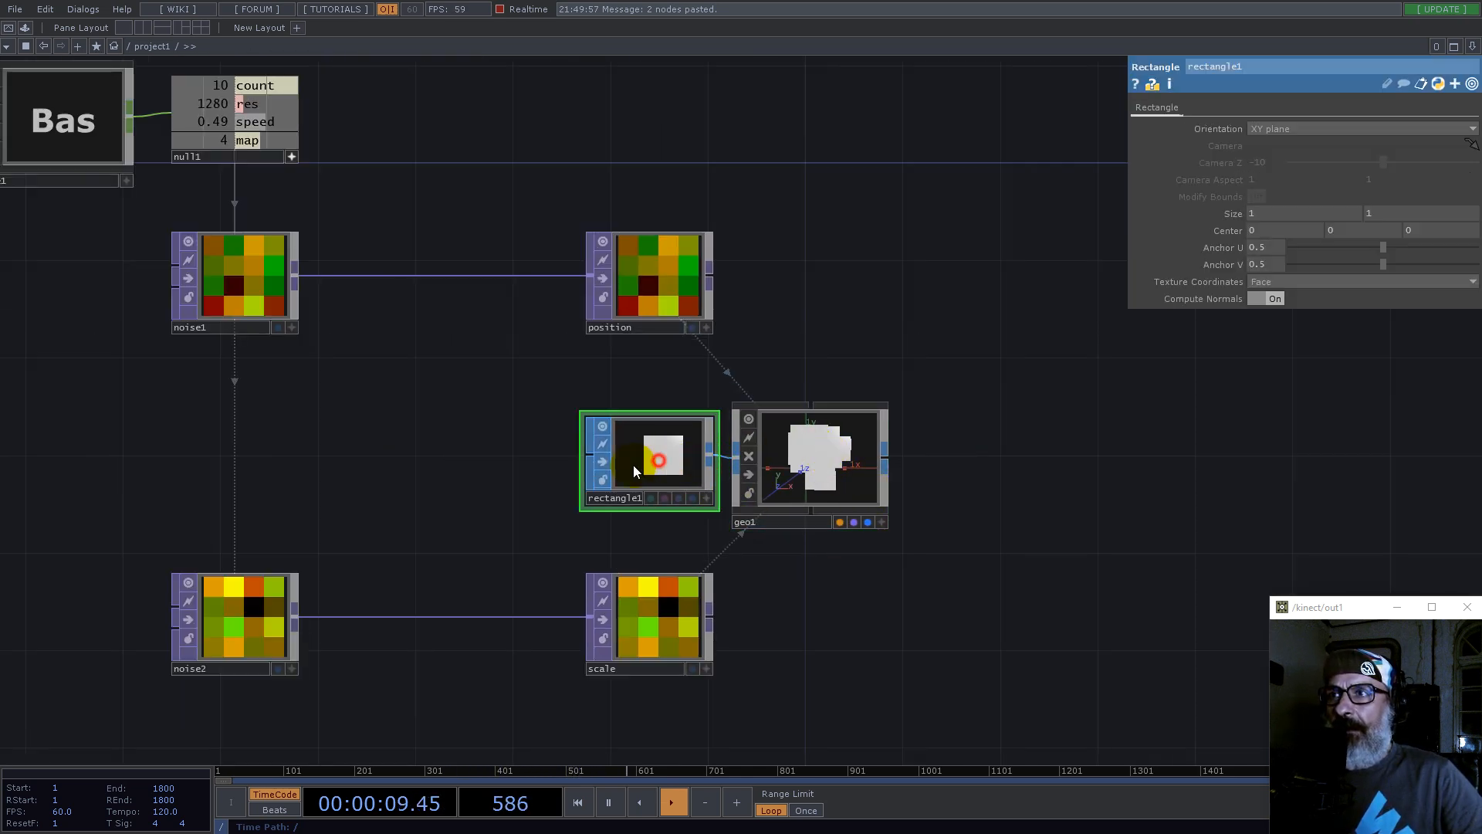
left_click_drag(633, 465, 578, 465)
left_click_drag(982, 395, 744, 362)
scroll(612, 424, "up", 5)
left_click_drag(934, 365, 750, 373)
scroll(615, 484, "down", 5)
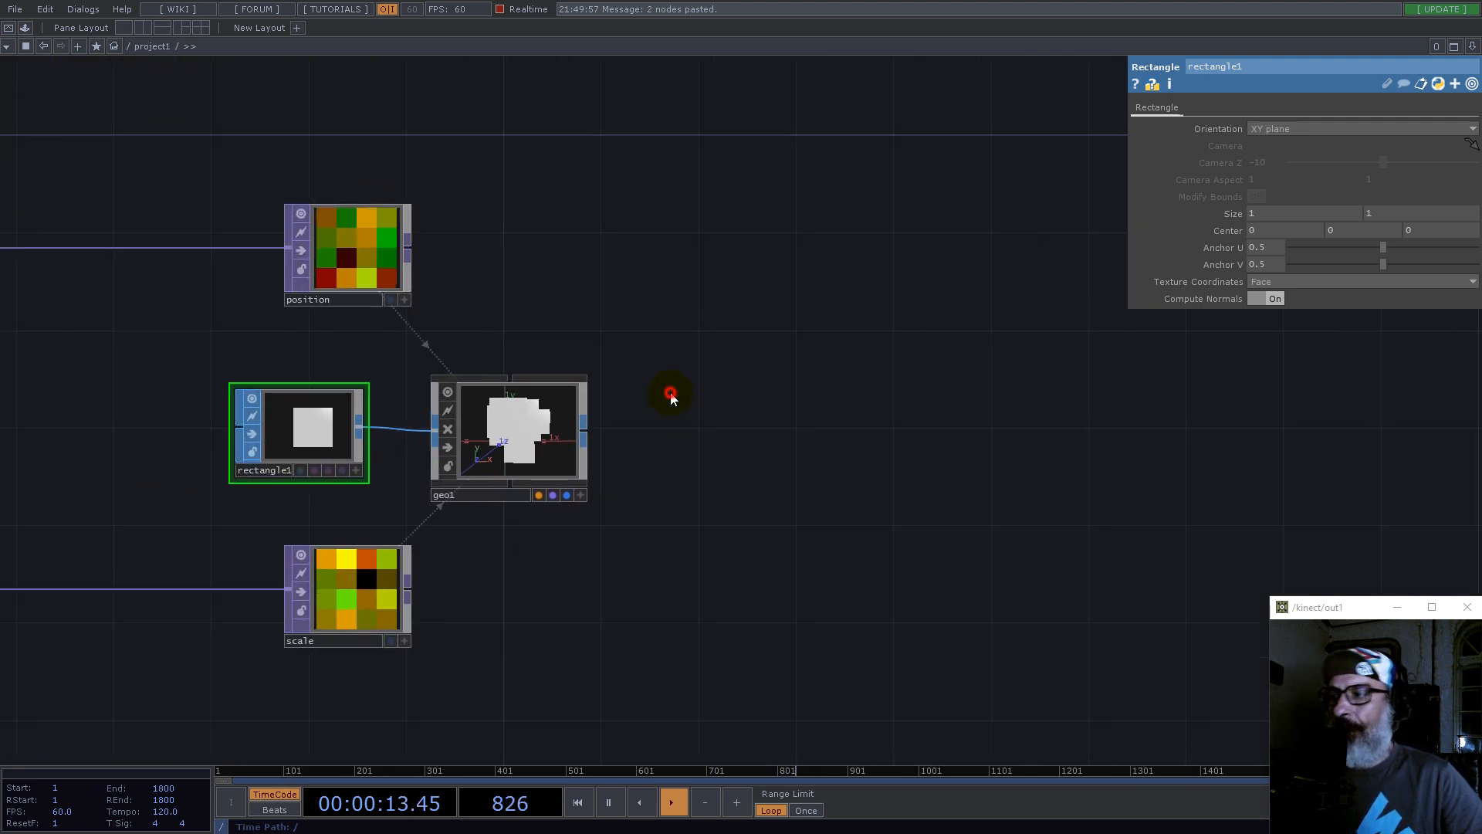
Step: Add a Render TOP in the empty space after the geo1 node
key("Tab")
type("re")
left_click(471, 205)
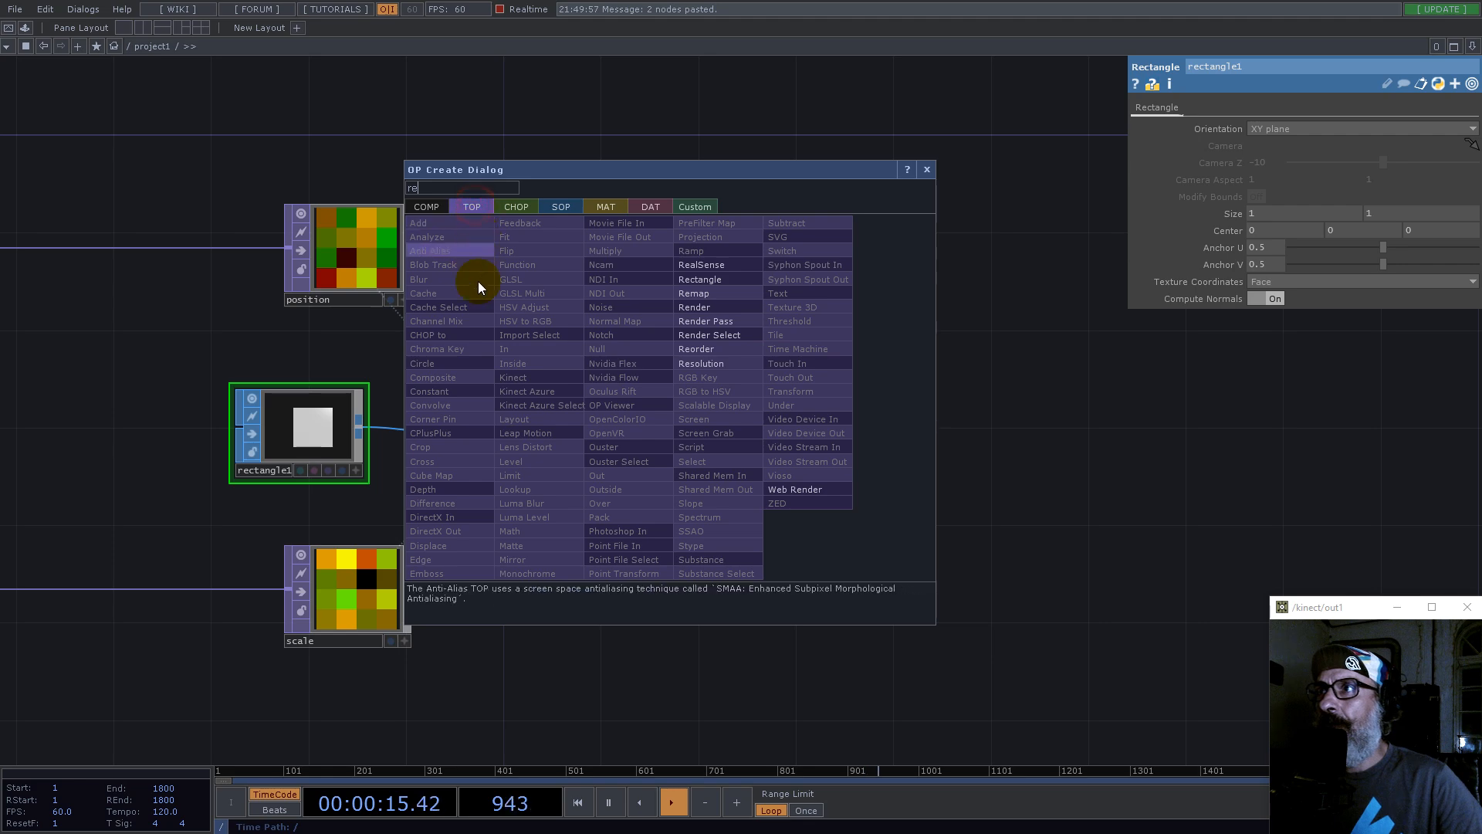
left_click(702, 308)
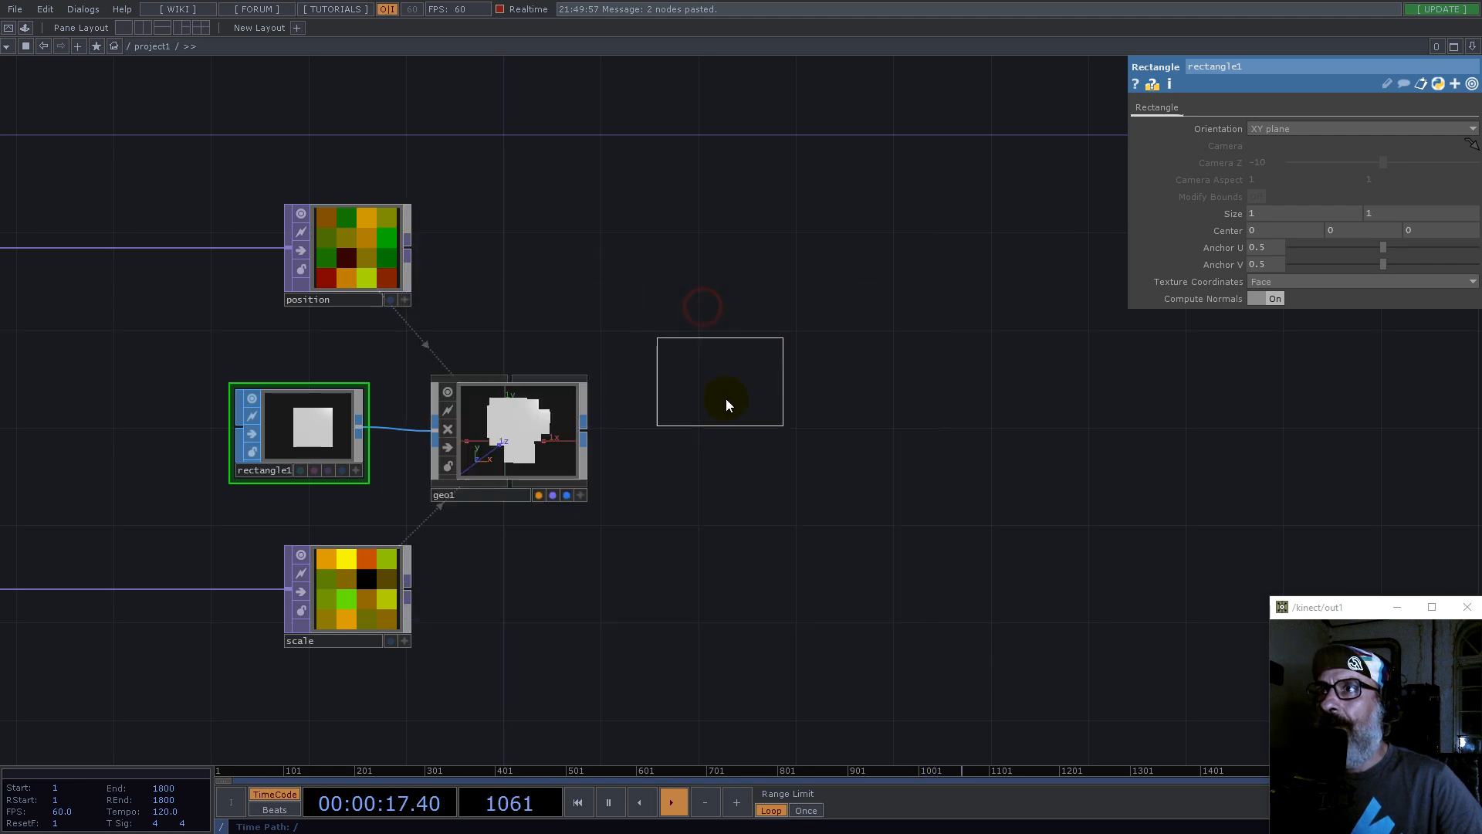
left_click(687, 463)
Step: Link render1's resolution to null1's res channel and set its Pixel Format to 32-bit float (RG)
scroll(818, 483, "down", 4)
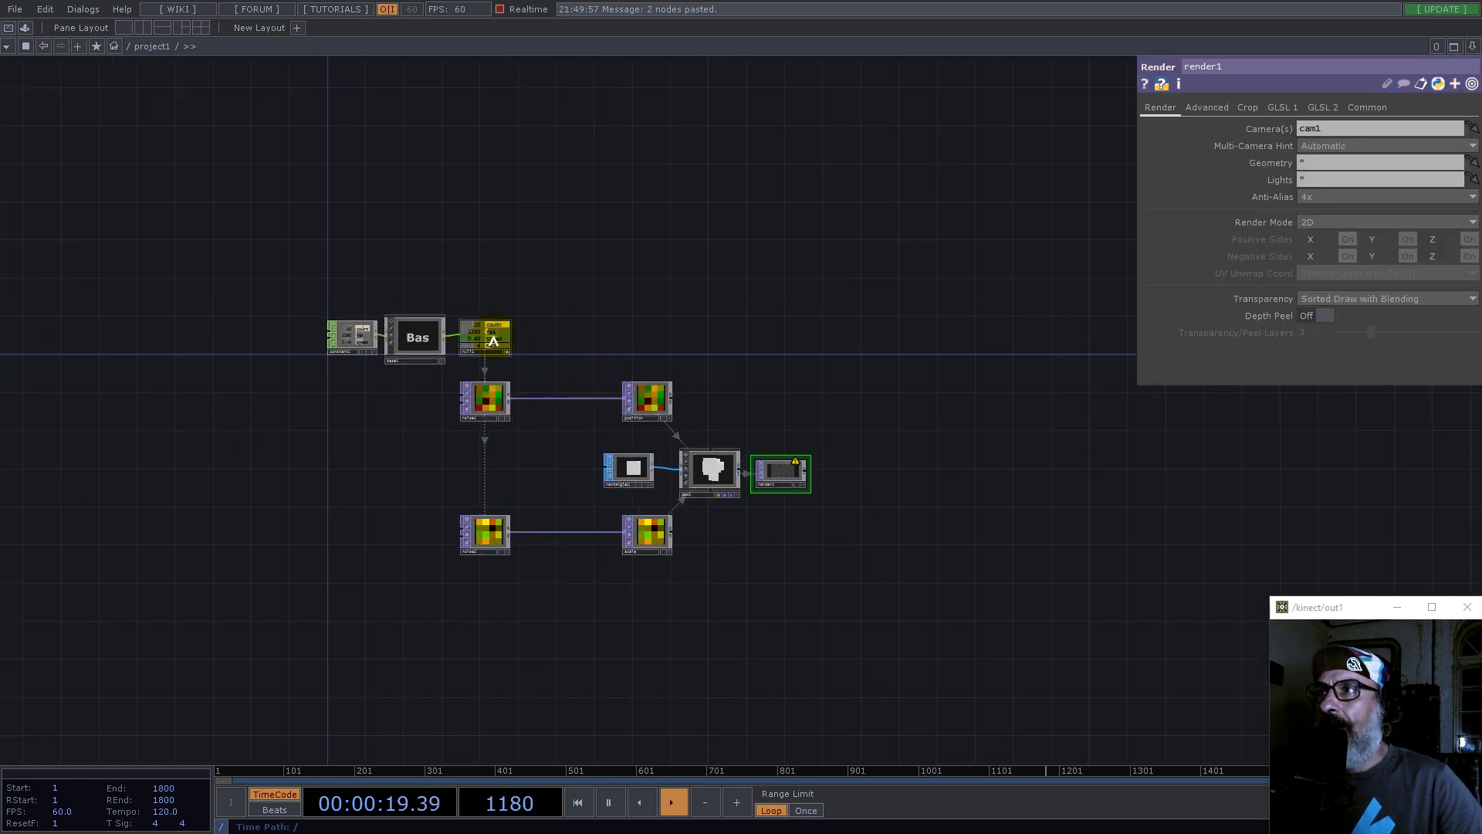
left_click_drag(494, 337, 1281, 128)
left_click(1286, 122)
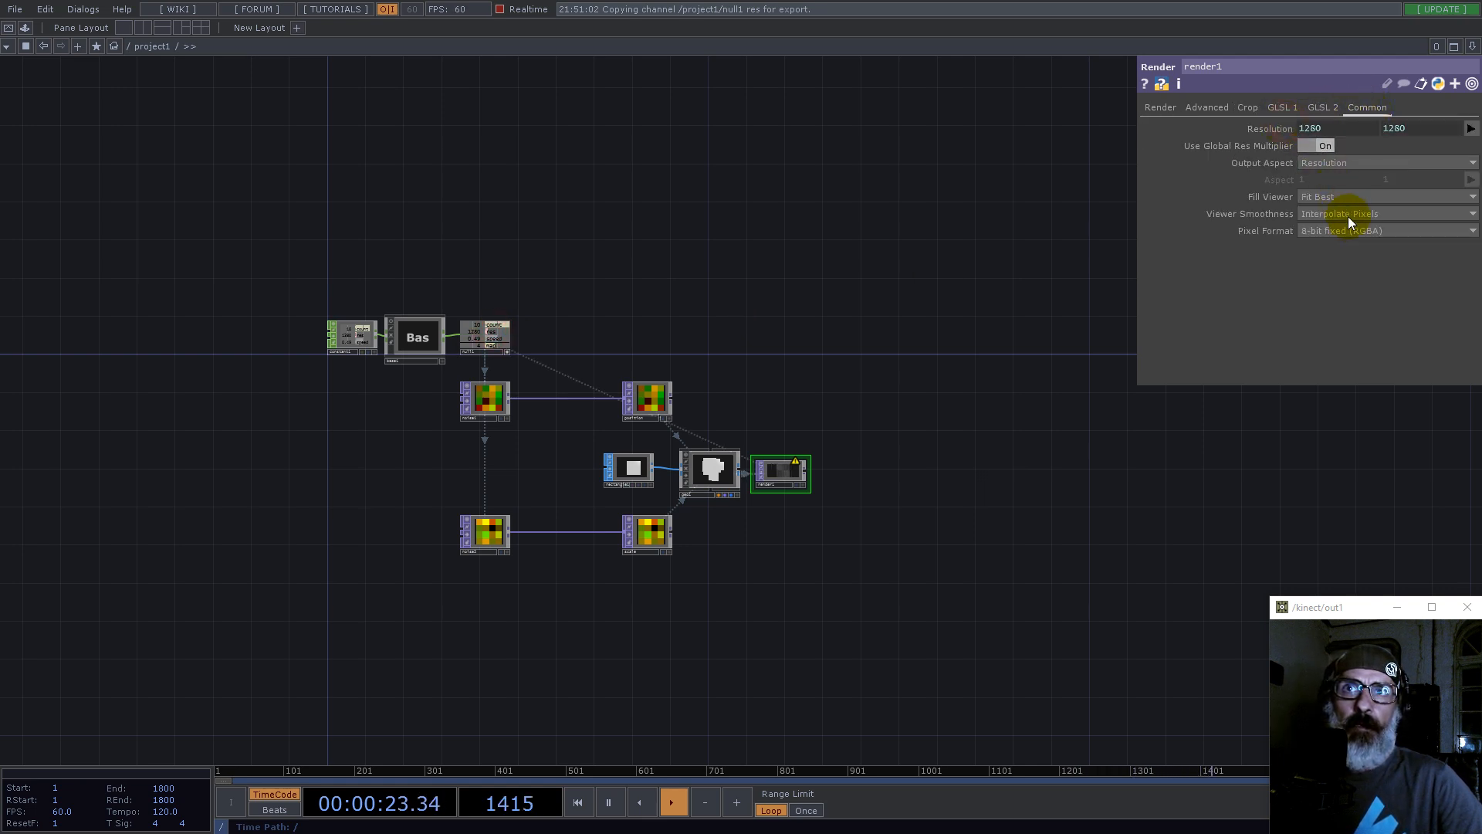
left_click(1352, 233)
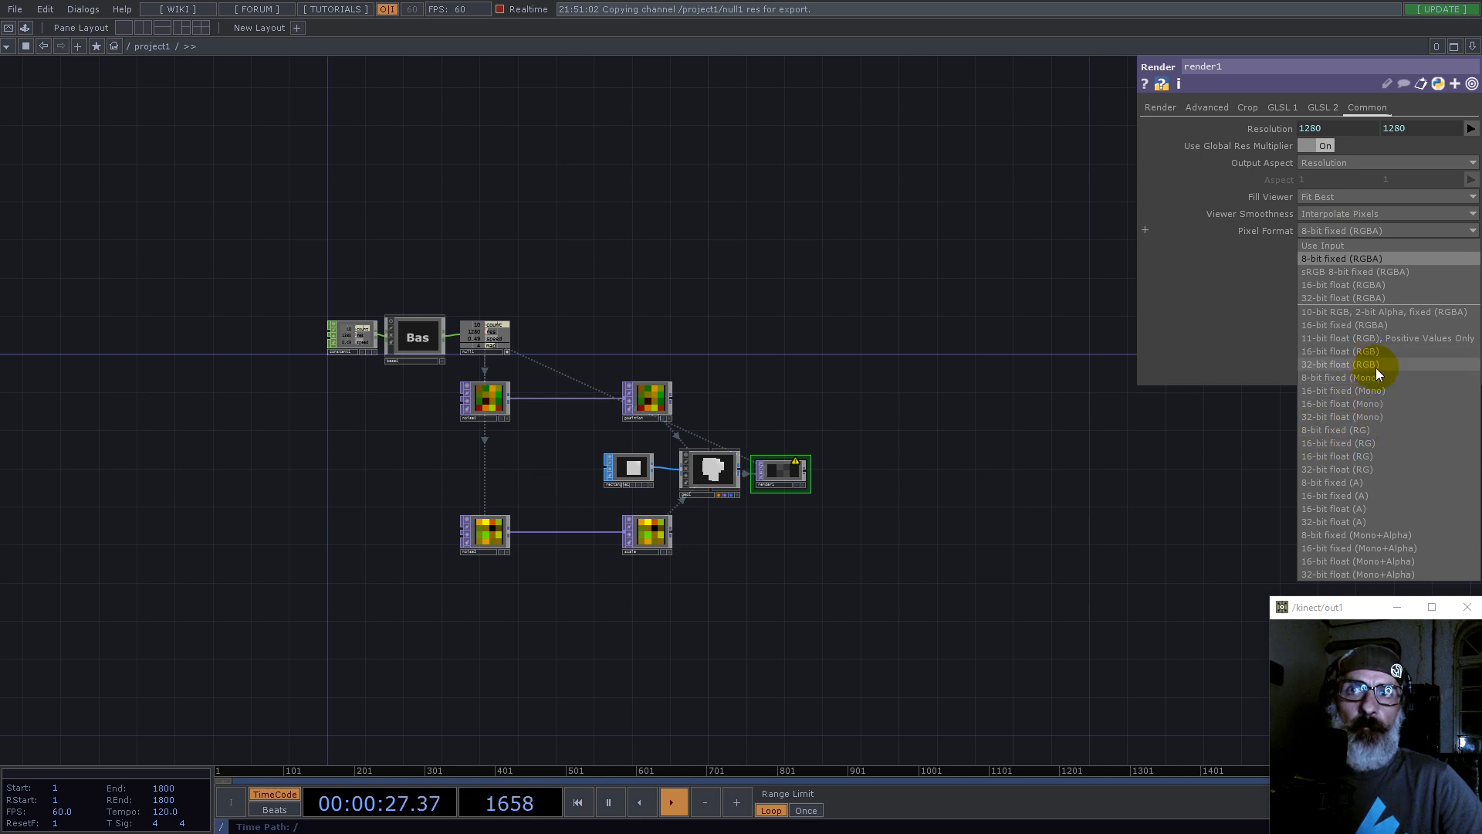
left_click(1325, 468)
Step: Add a Camera COMP above the render1 node
scroll(818, 469, "up", 5)
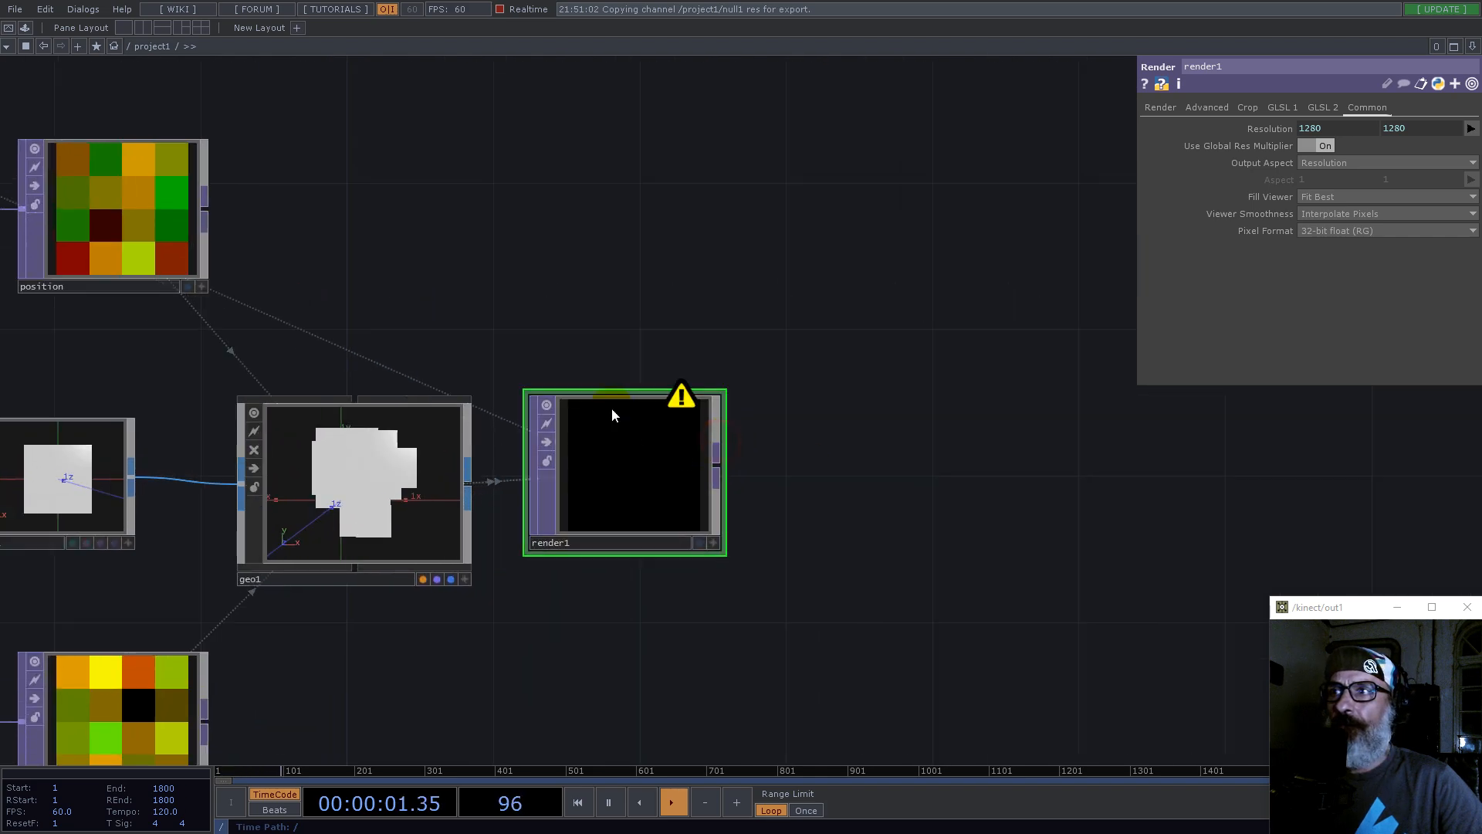
double_click(612, 289)
type("c")
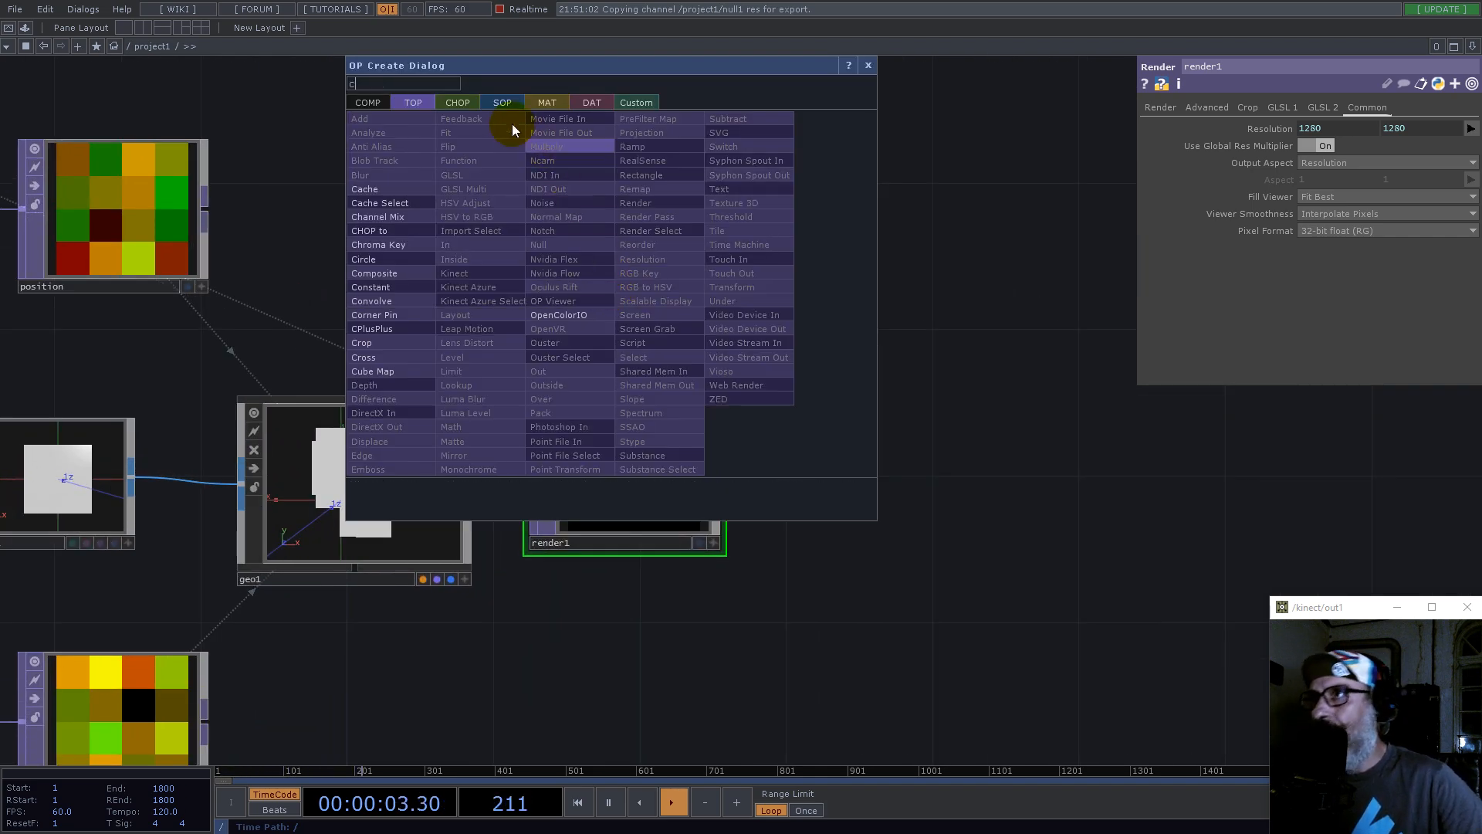
left_click(362, 102)
left_click(416, 173)
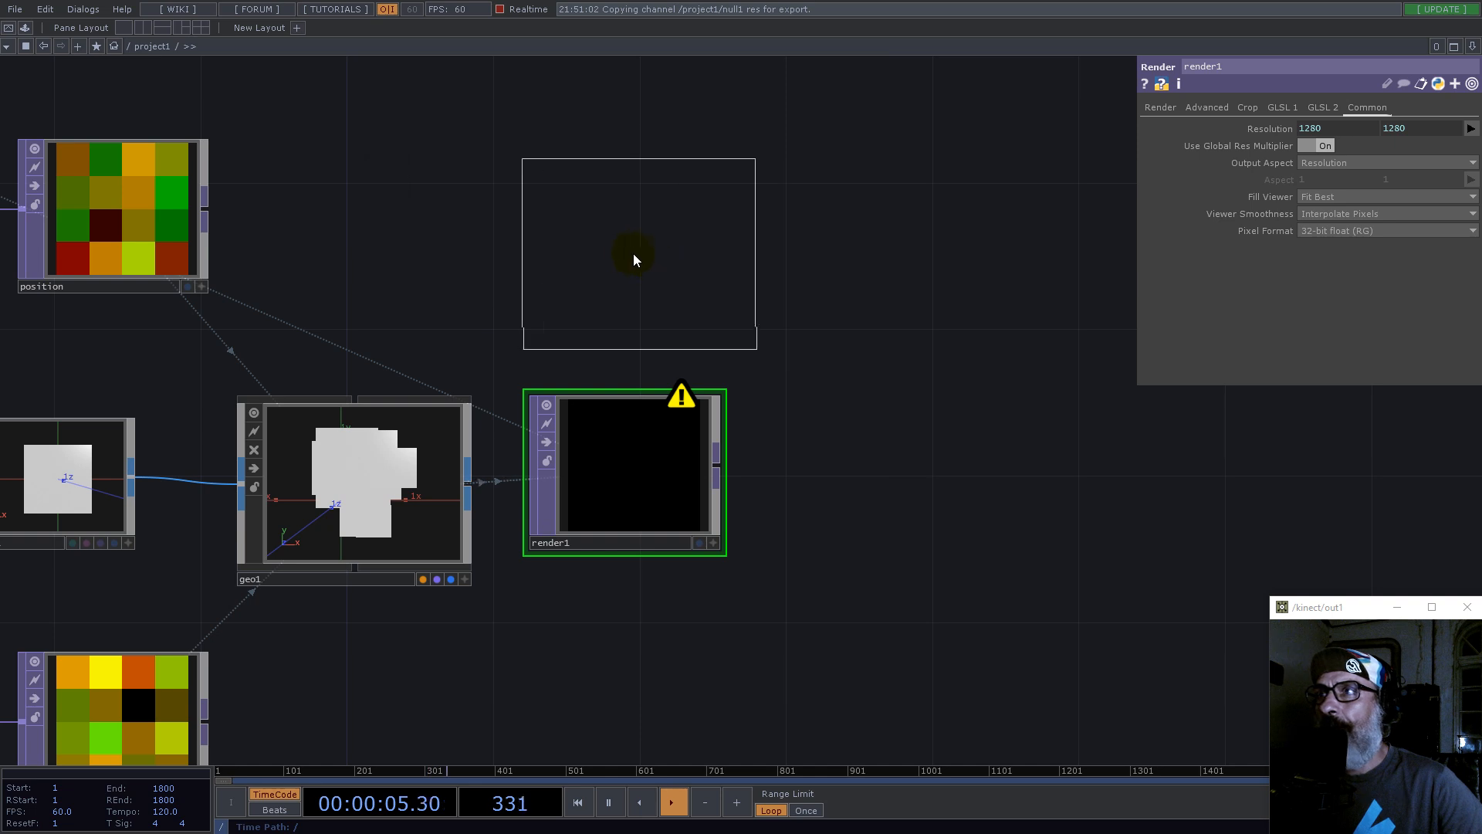
left_click(617, 262)
Step: Set cam1 to Orthographic projection with a Bottom-Left ortho origin and an Ortho Width of 1
left_click(1248, 108)
left_click(1323, 129)
left_click(1324, 156)
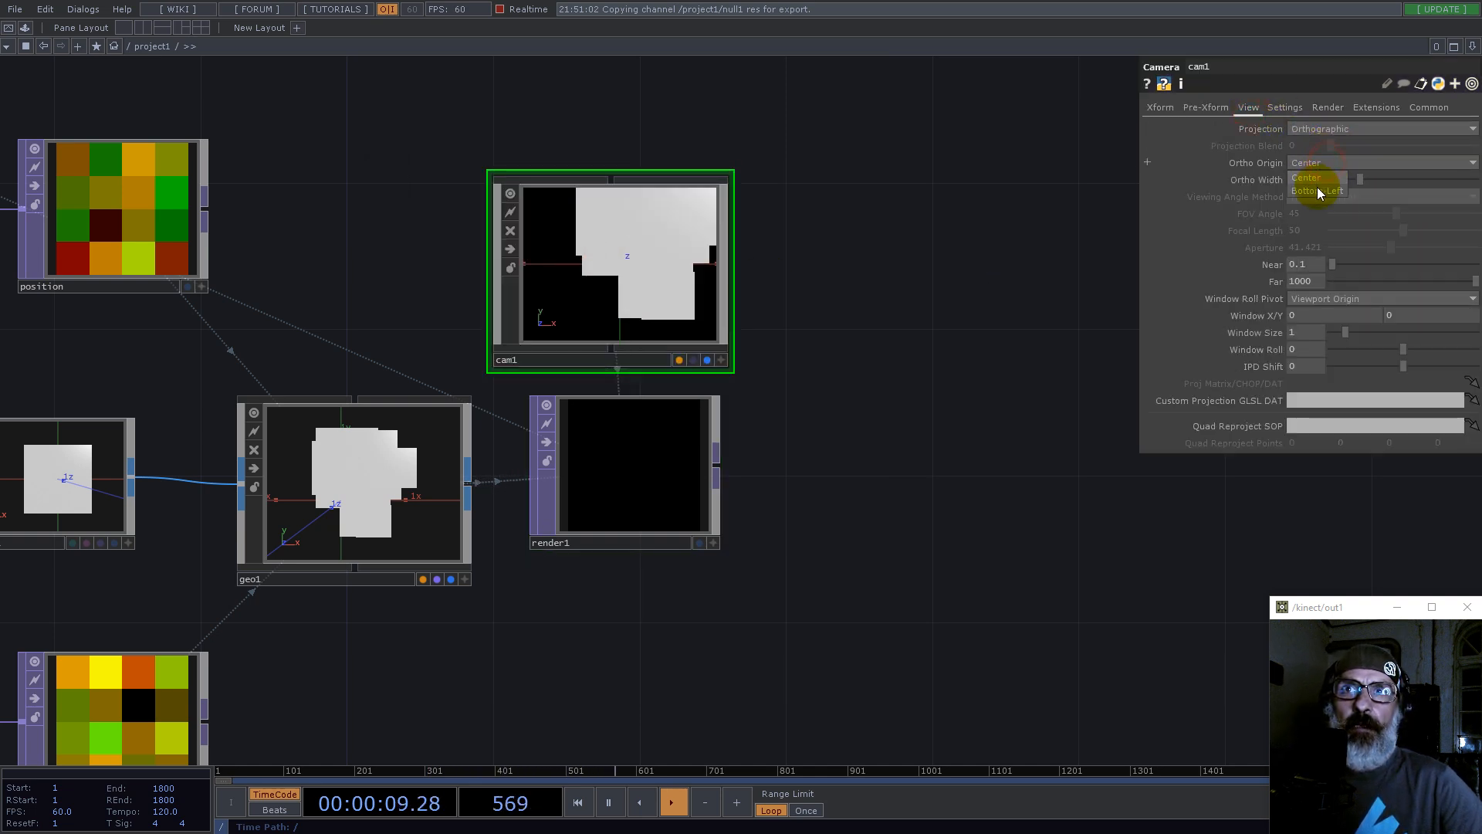
left_click(1317, 190)
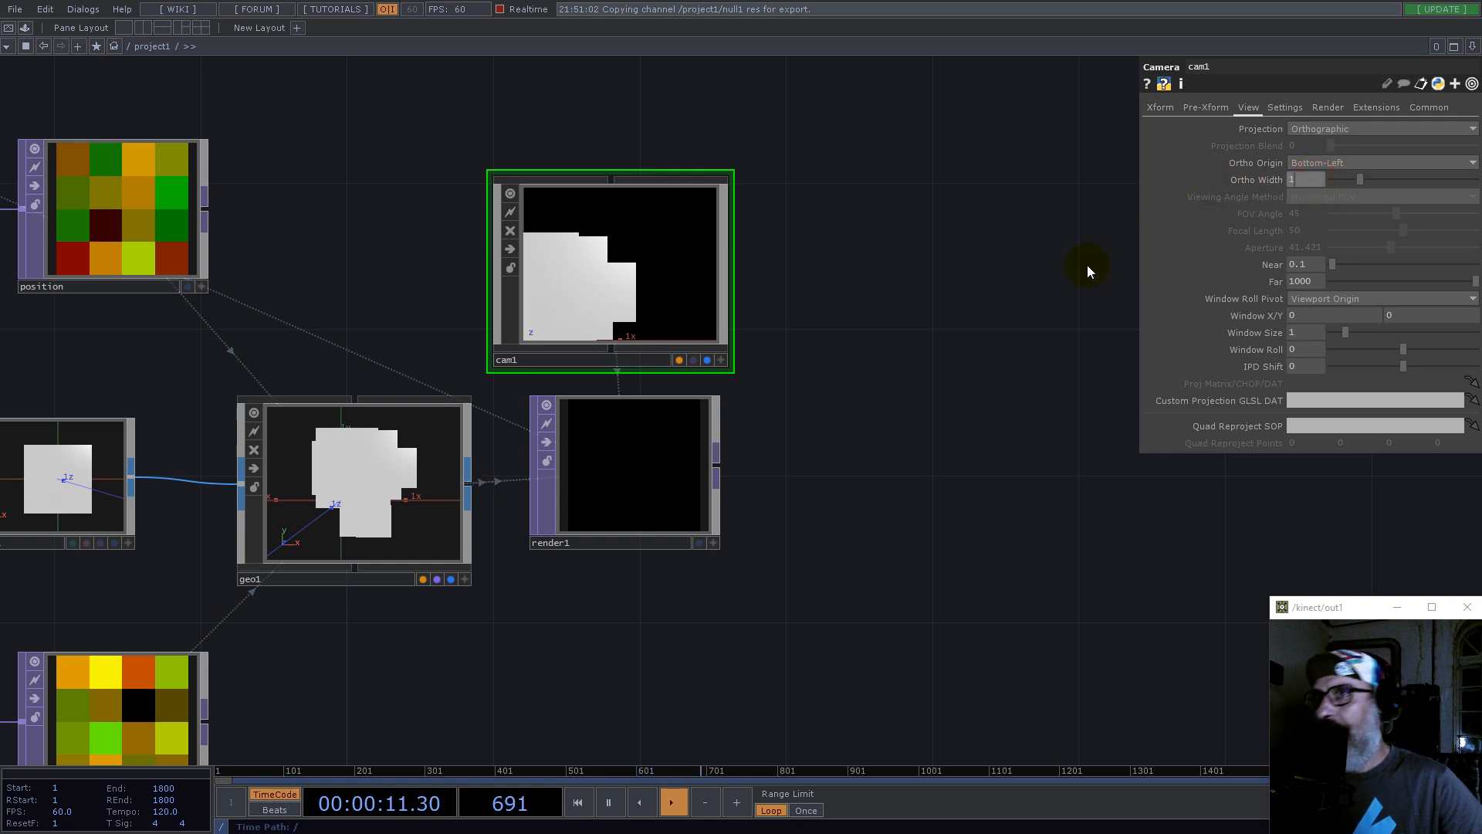
left_click(1019, 303)
Step: Add a Constant MAT below geo1 and assign it as geo1's material
key("Tab")
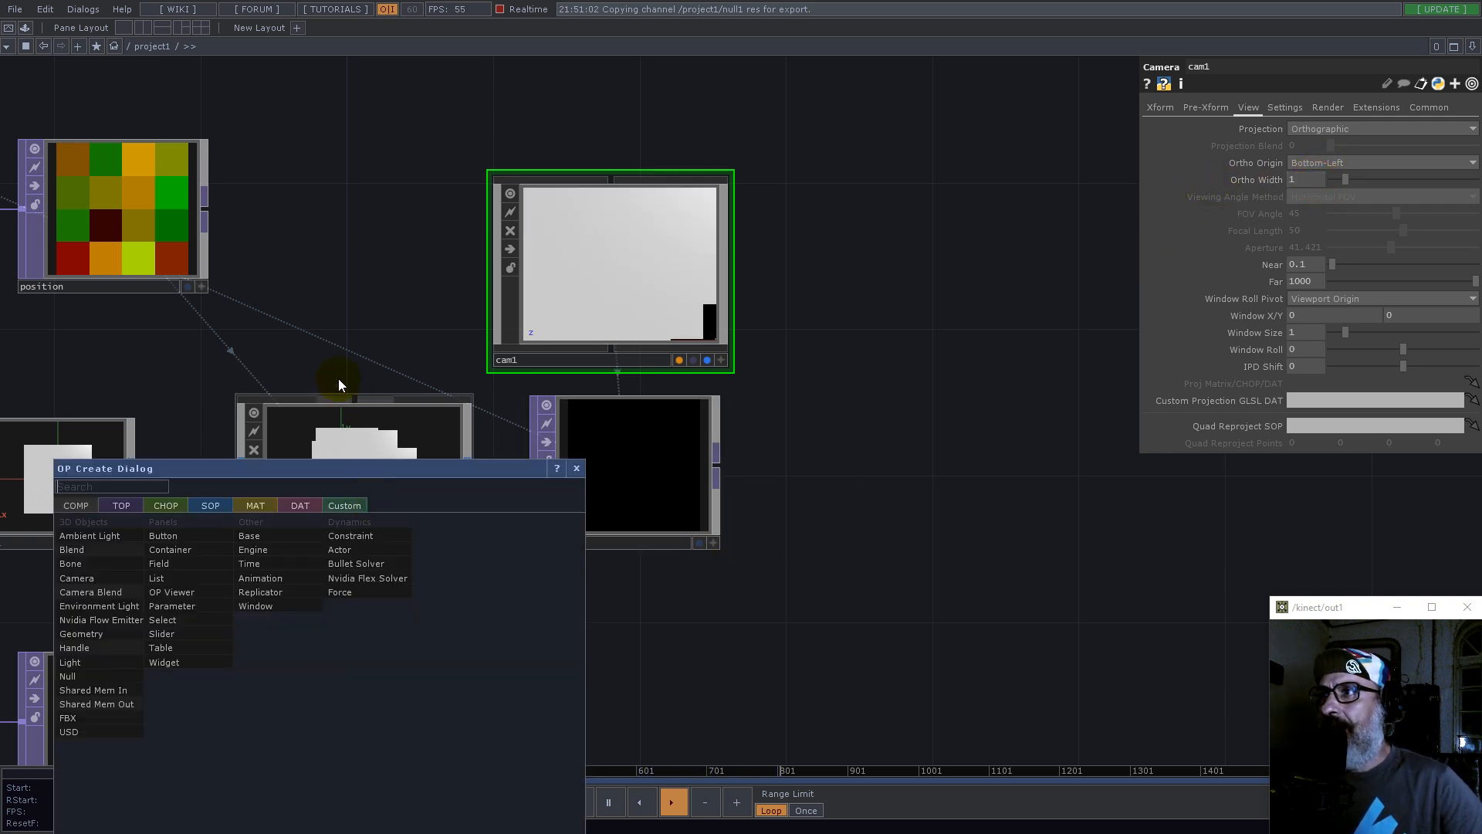
left_click(256, 506)
left_click(108, 525)
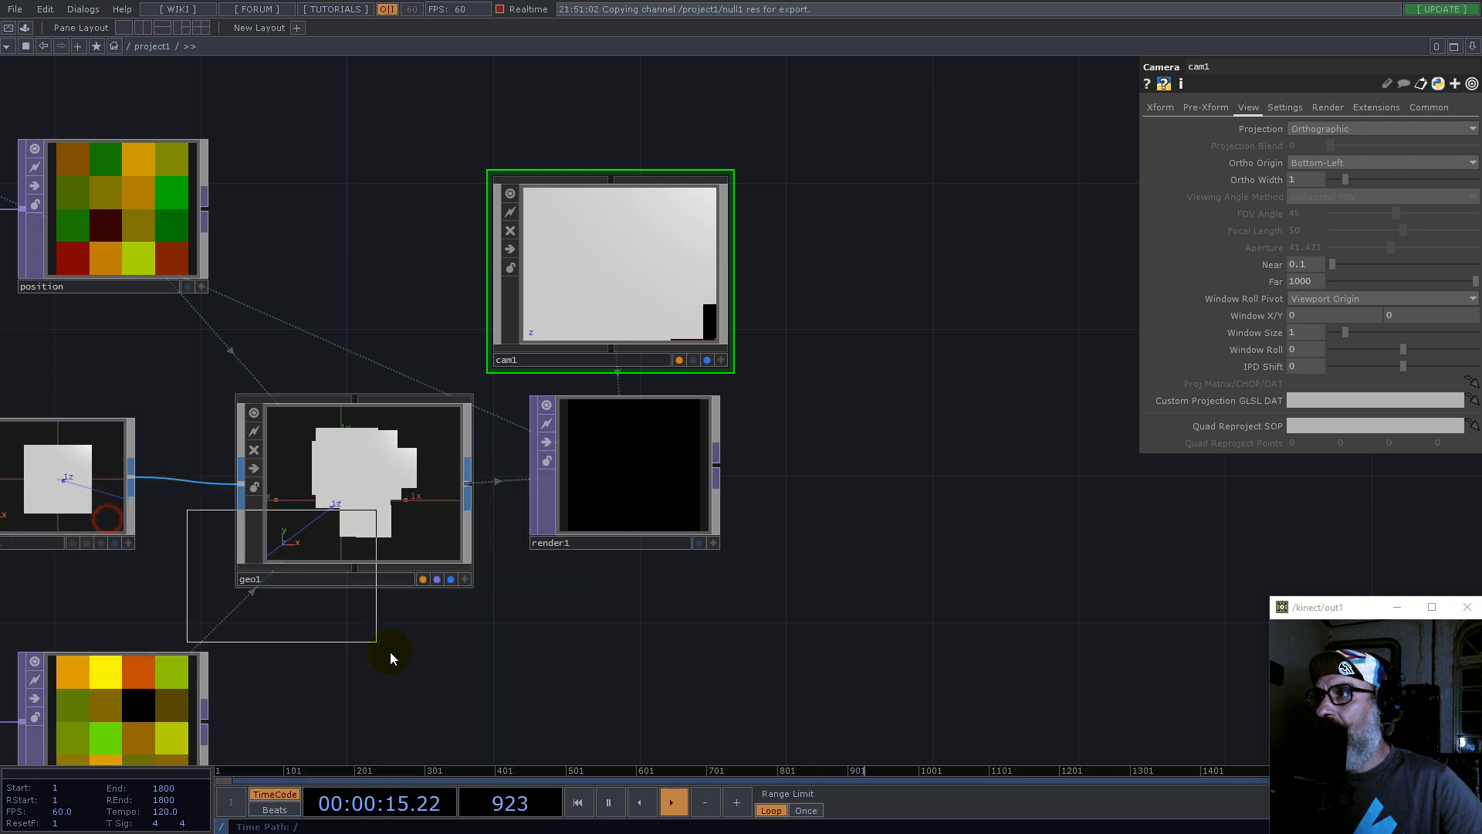
left_click(377, 629)
left_click_drag(377, 629, 1347, 127)
left_click(374, 489)
left_click(703, 504)
scroll(786, 438, "down", 5)
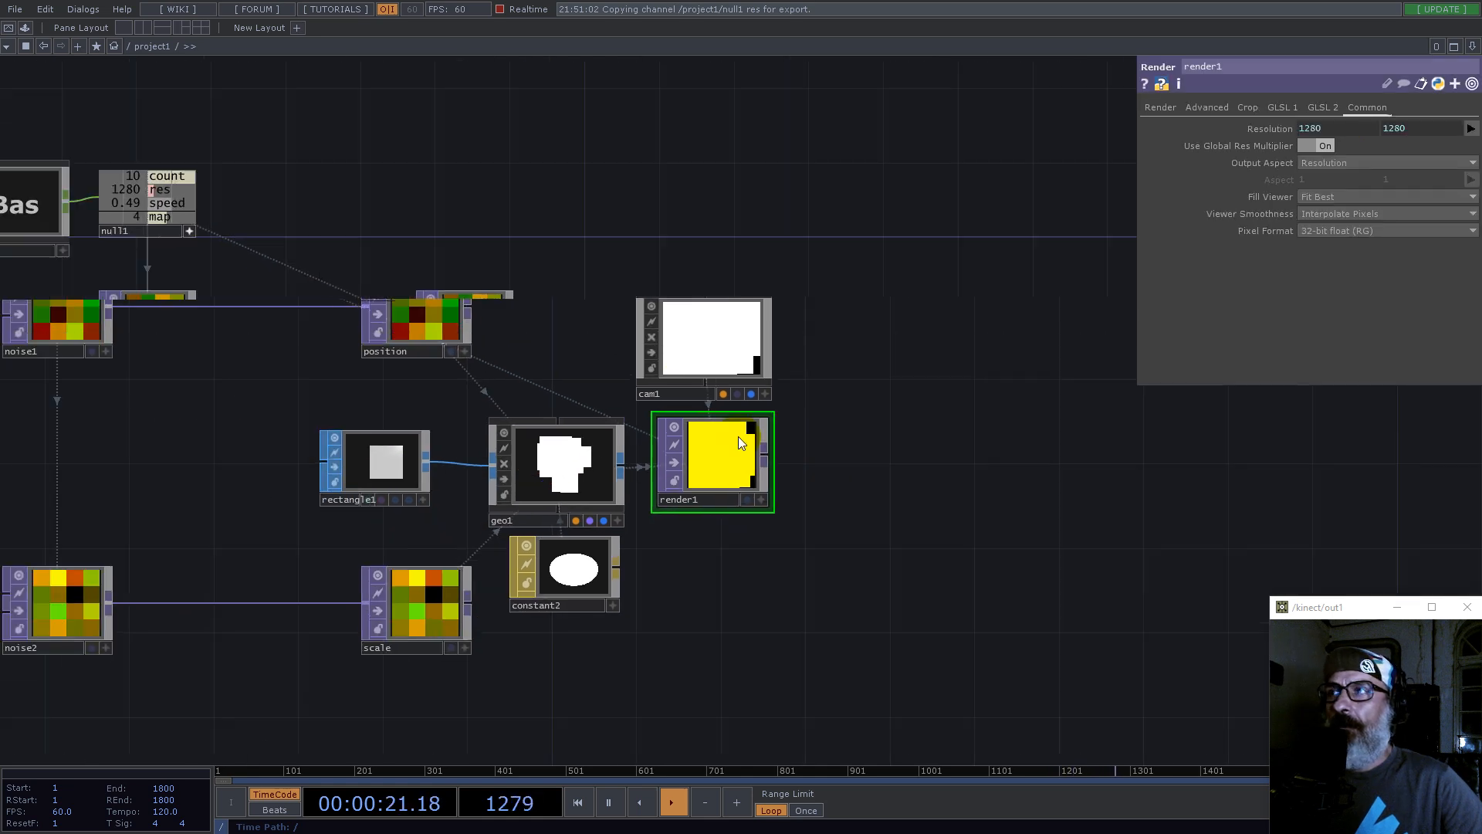
Step: Assign position as geo1's instance Color OP and map R, G and B to channels r, g and b
left_click_drag(469, 338, 1314, 578)
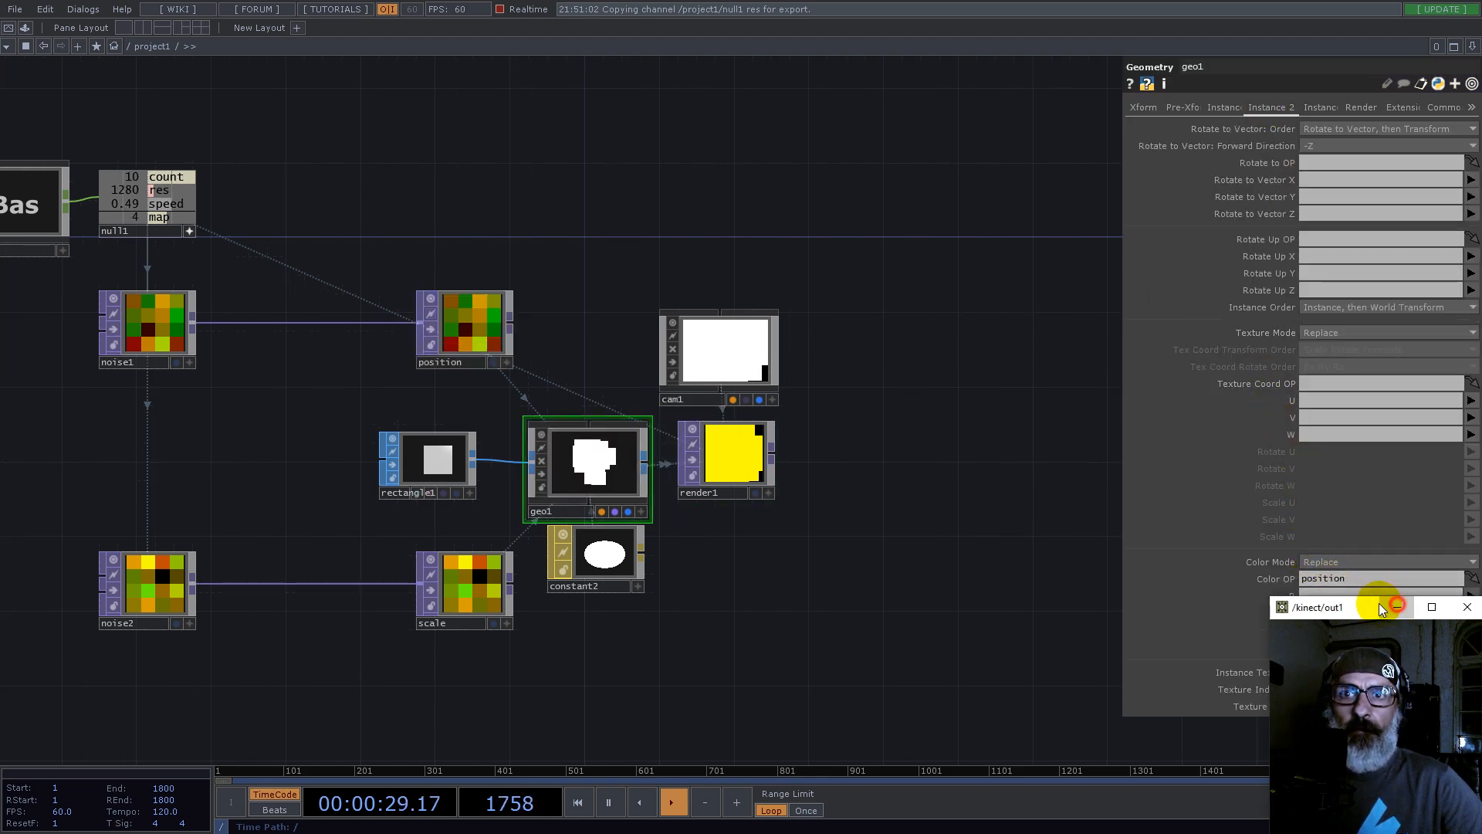
left_click(1322, 598)
type("r")
left_click(1321, 612)
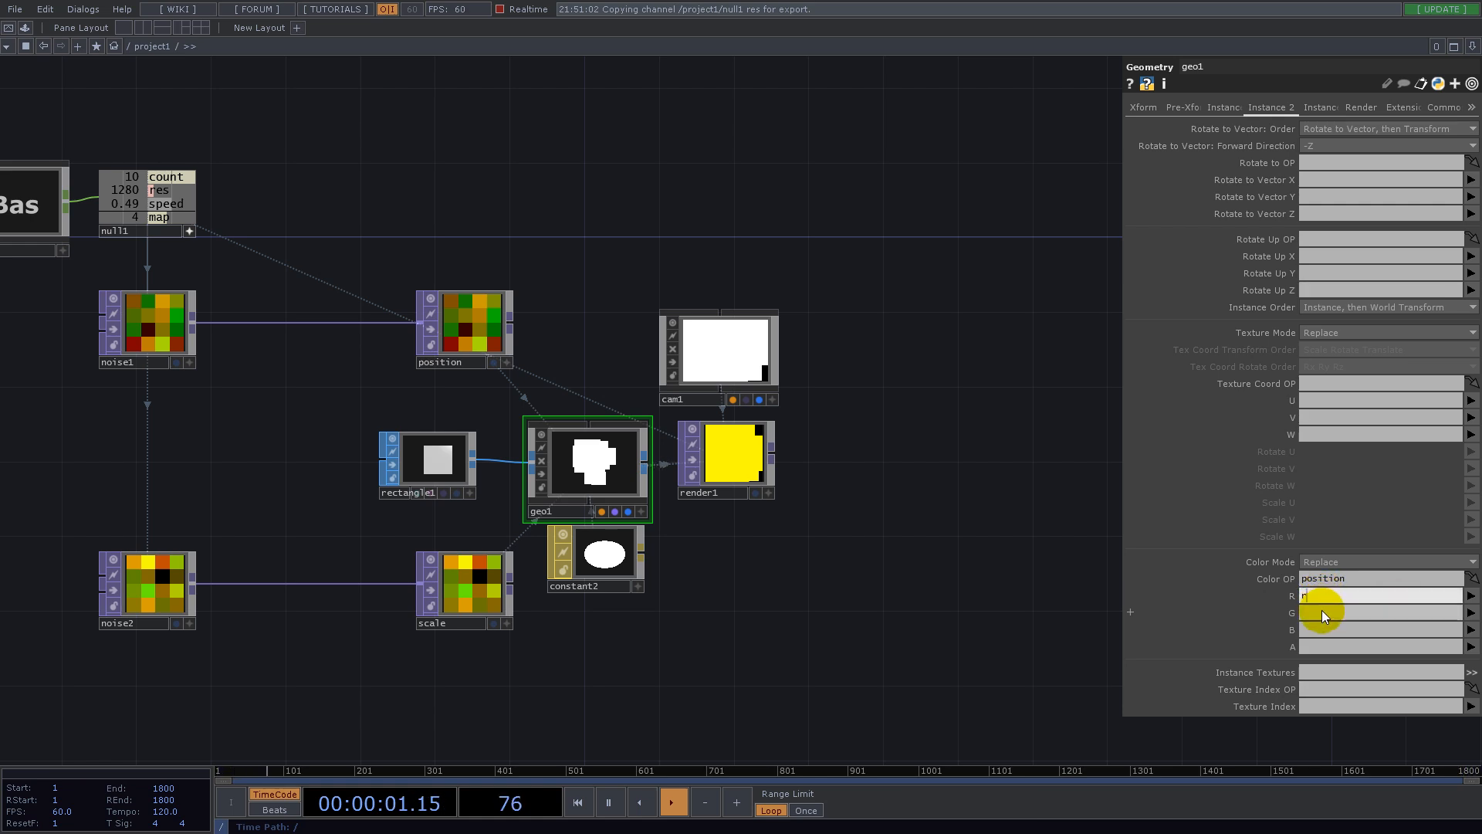
type("g")
left_click(1317, 631)
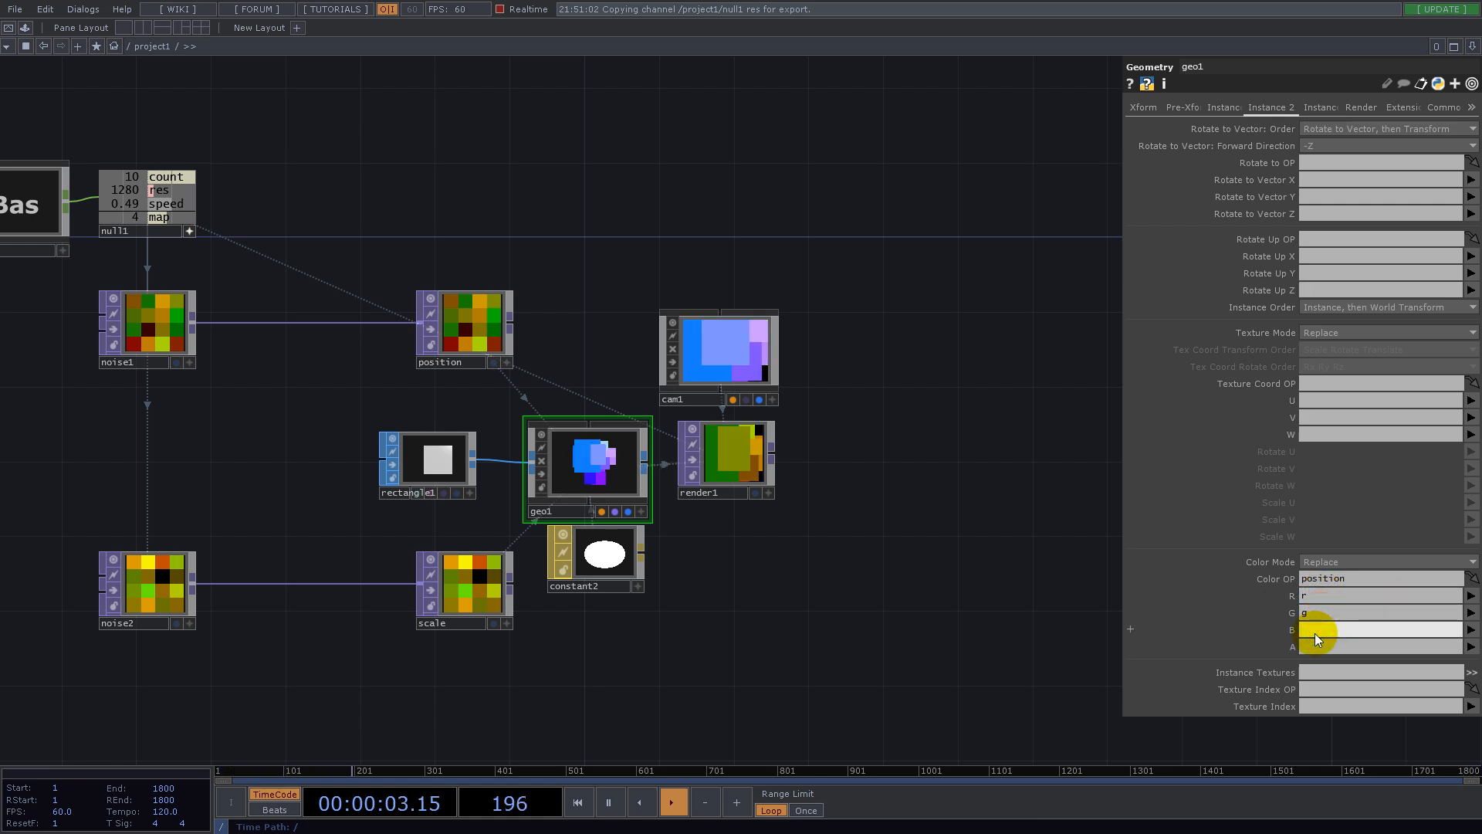
type("b")
left_click(985, 540)
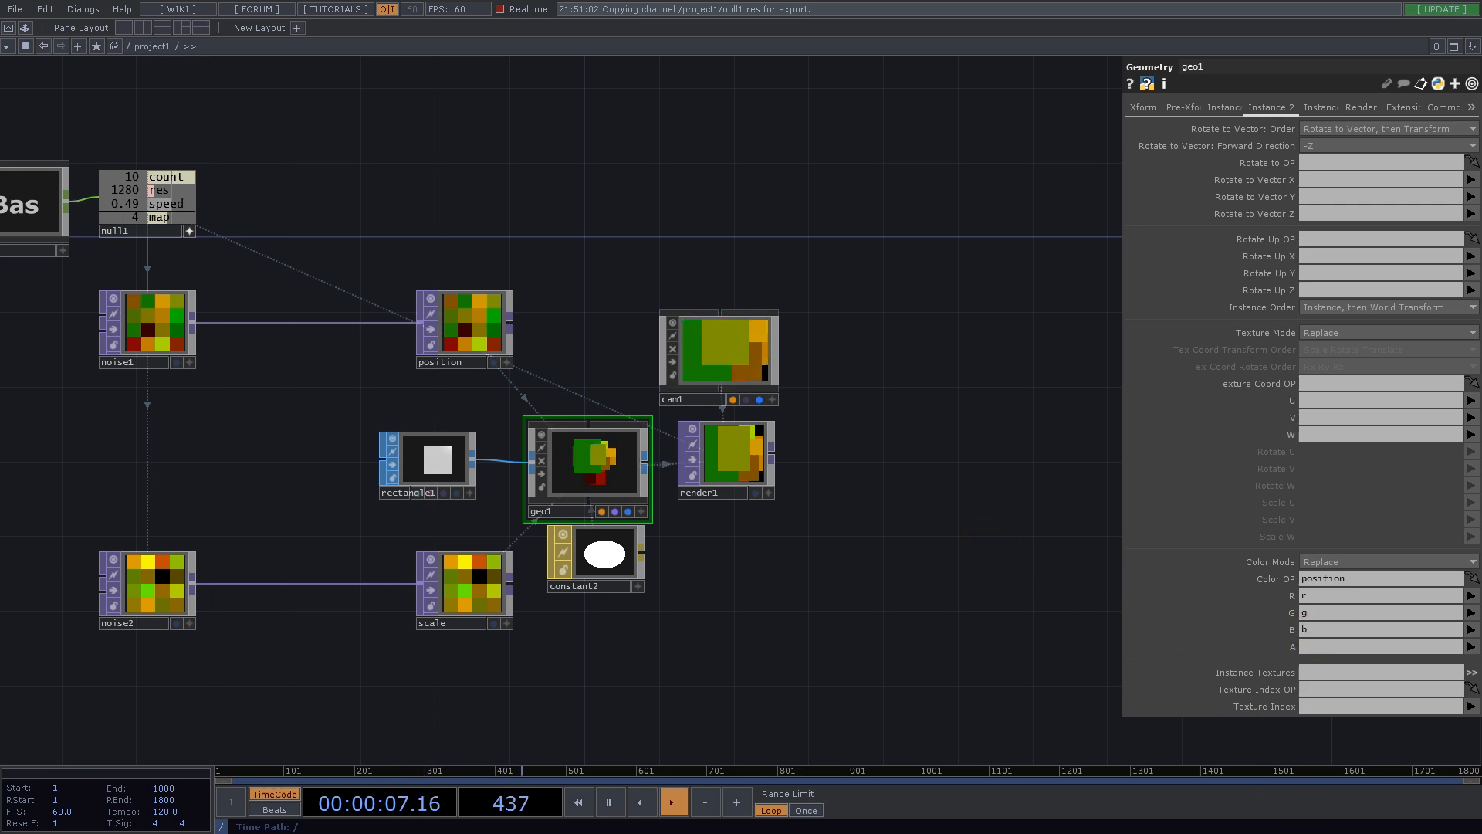
Step: Add a Null TOP connected to render1's output, leaving space between the two nodes
scroll(672, 450, "up", 5)
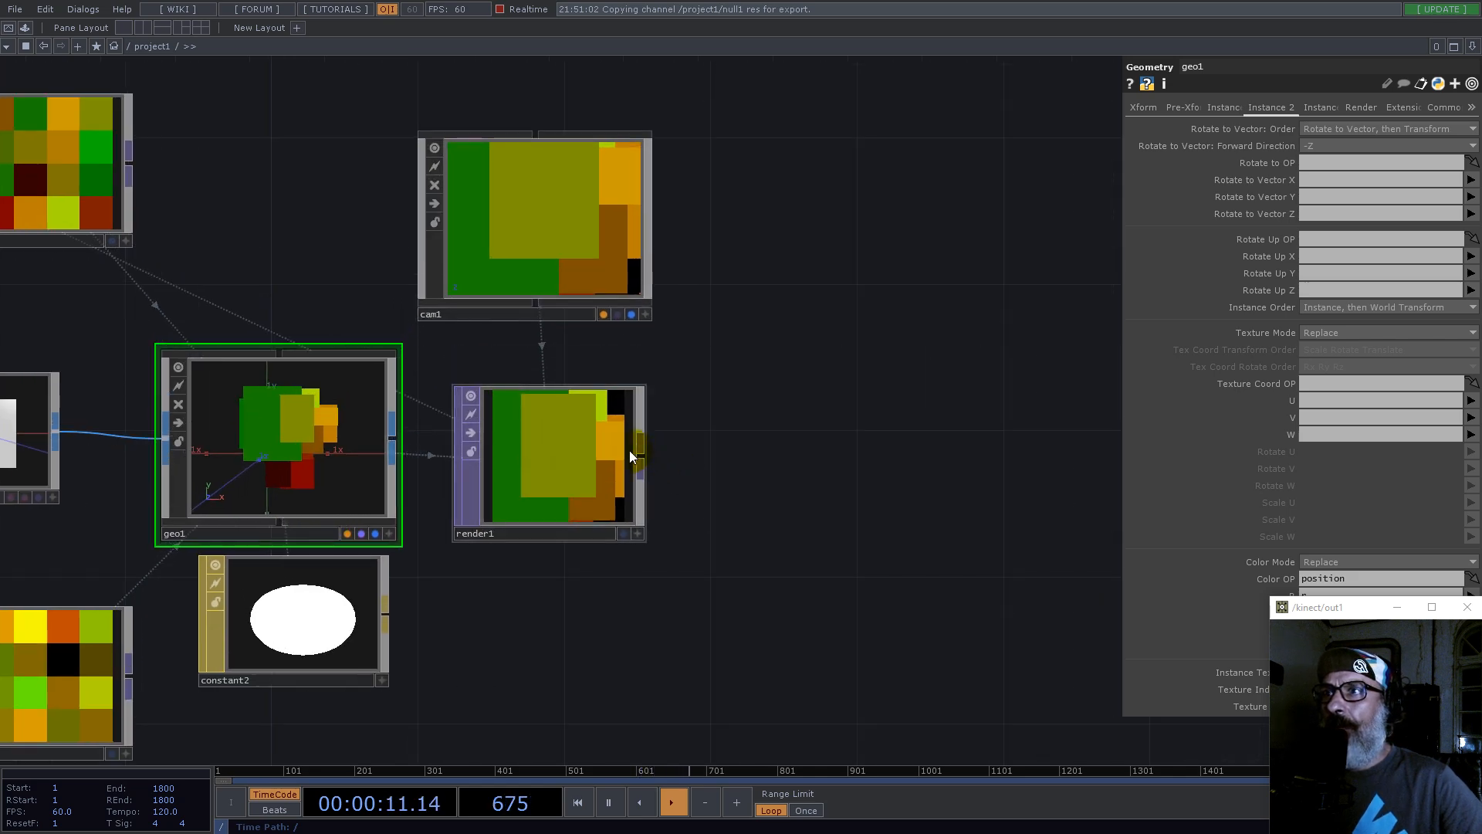
key("Tab")
left_click(579, 417)
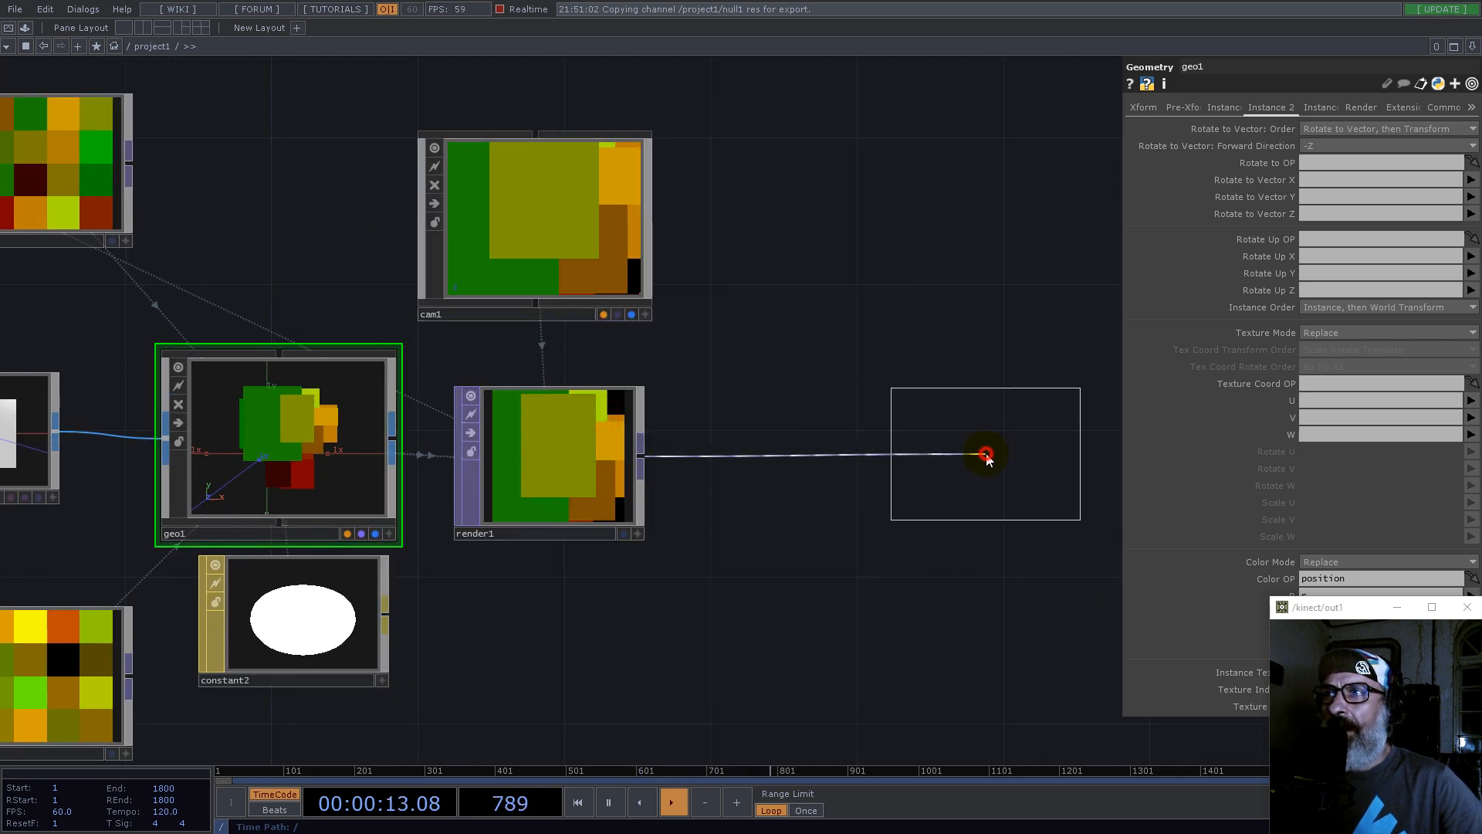
left_click(982, 452)
Step: Select the cam1 and geo1 nodes and turn off their viewers
scroll(771, 404, "down", 5)
left_click(680, 334)
left_click_drag(628, 414, 647, 415)
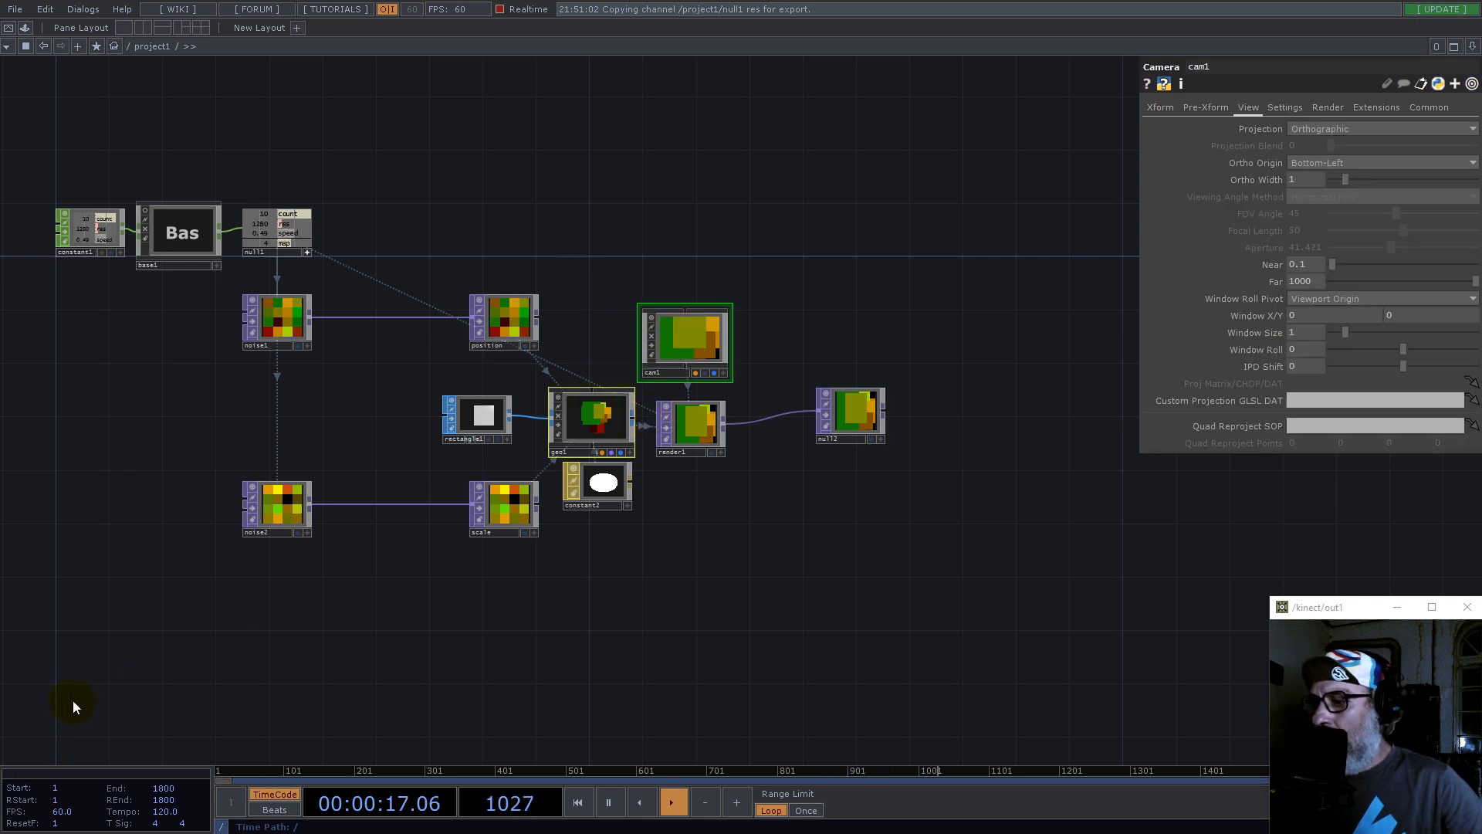
left_click(58, 679)
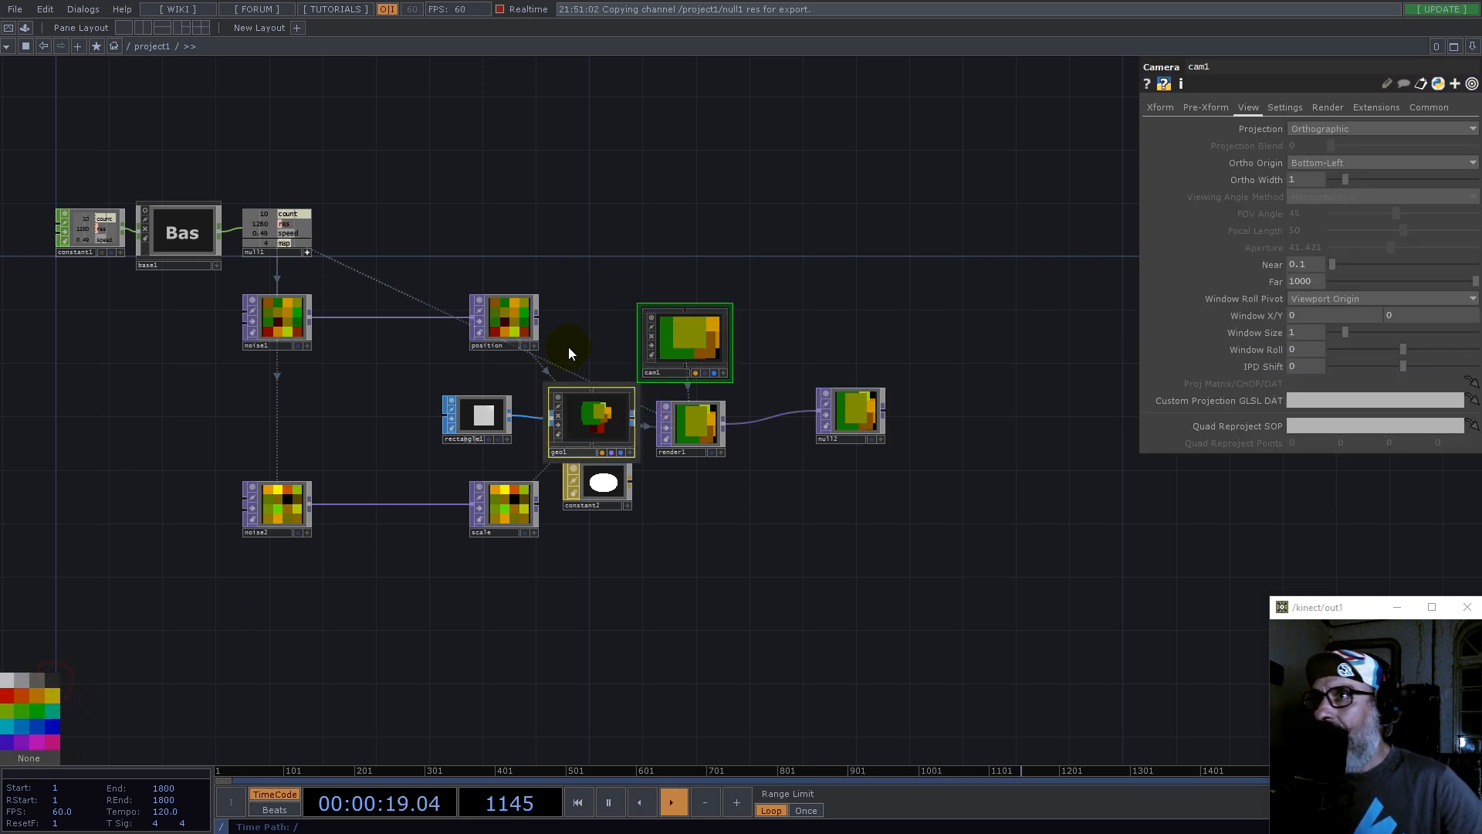
left_click(776, 457)
Step: Move null2 further away from render1 to make room between them
scroll(777, 454, "up", 5)
left_click_drag(953, 375, 1103, 303)
left_click_drag(794, 536, 859, 425)
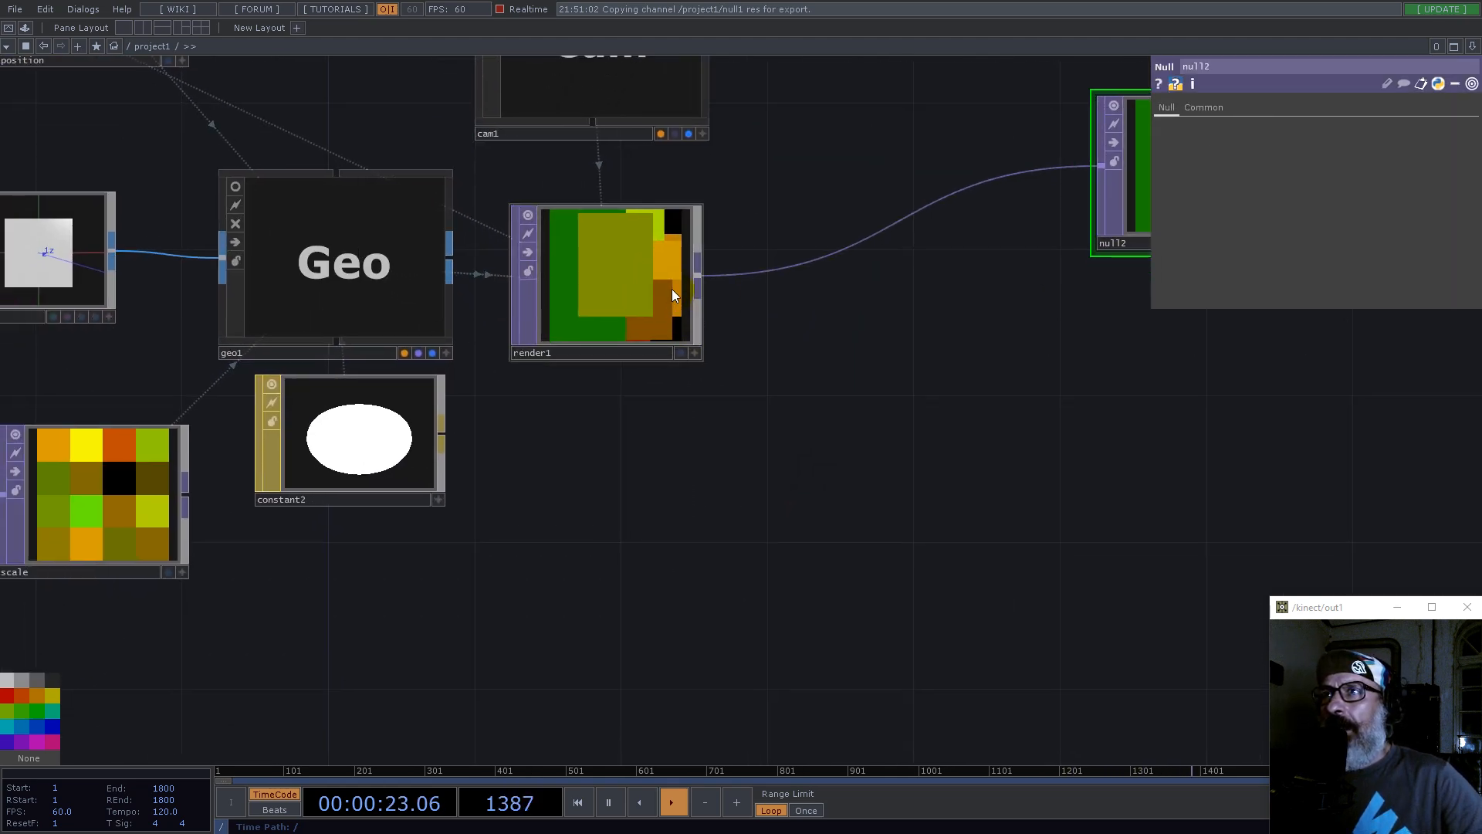
Step: Add a Render Pass TOP connected to render1's output and place it below render1
right_click(697, 277)
type("re")
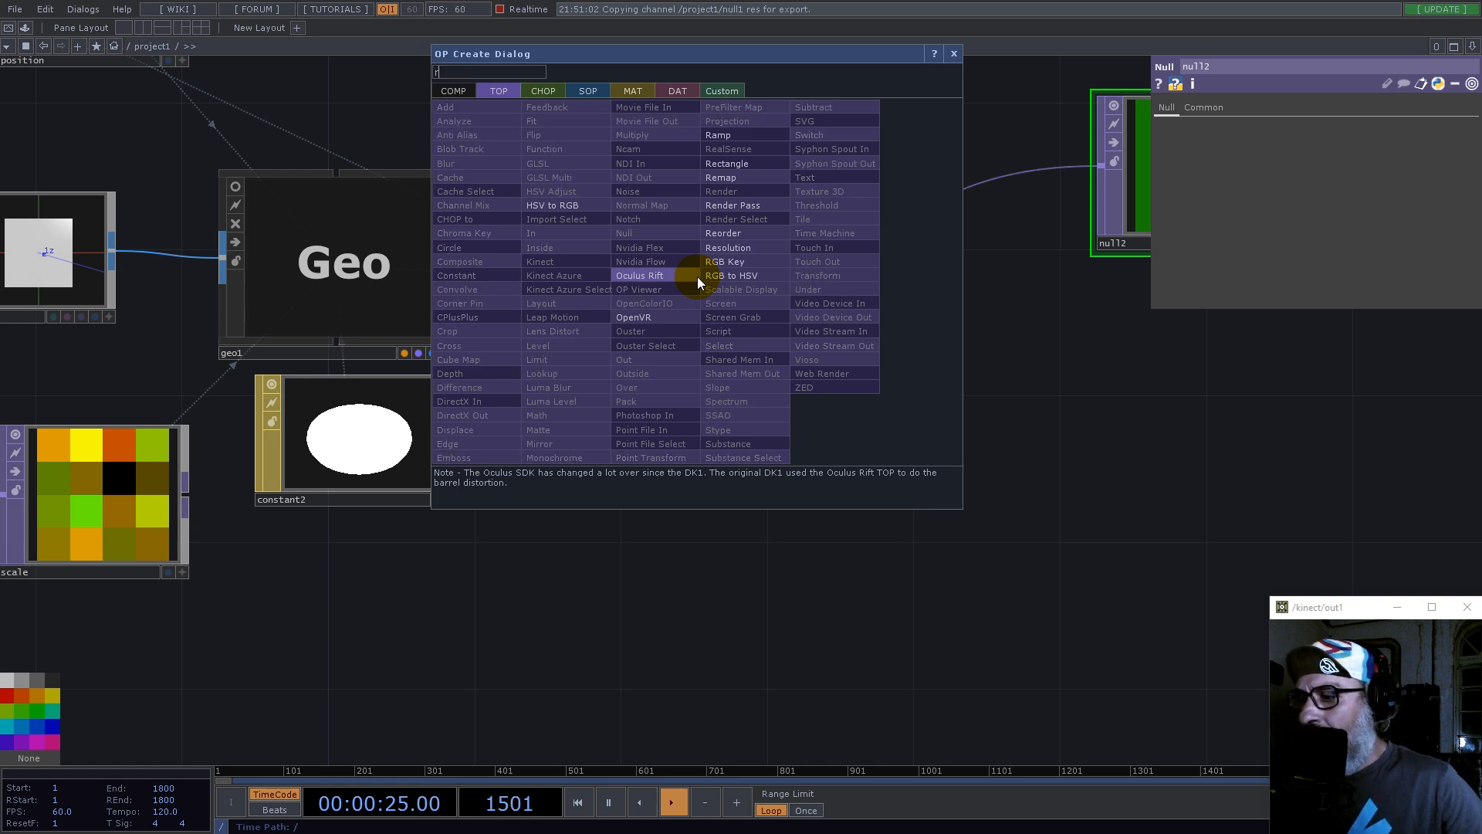
left_click(740, 205)
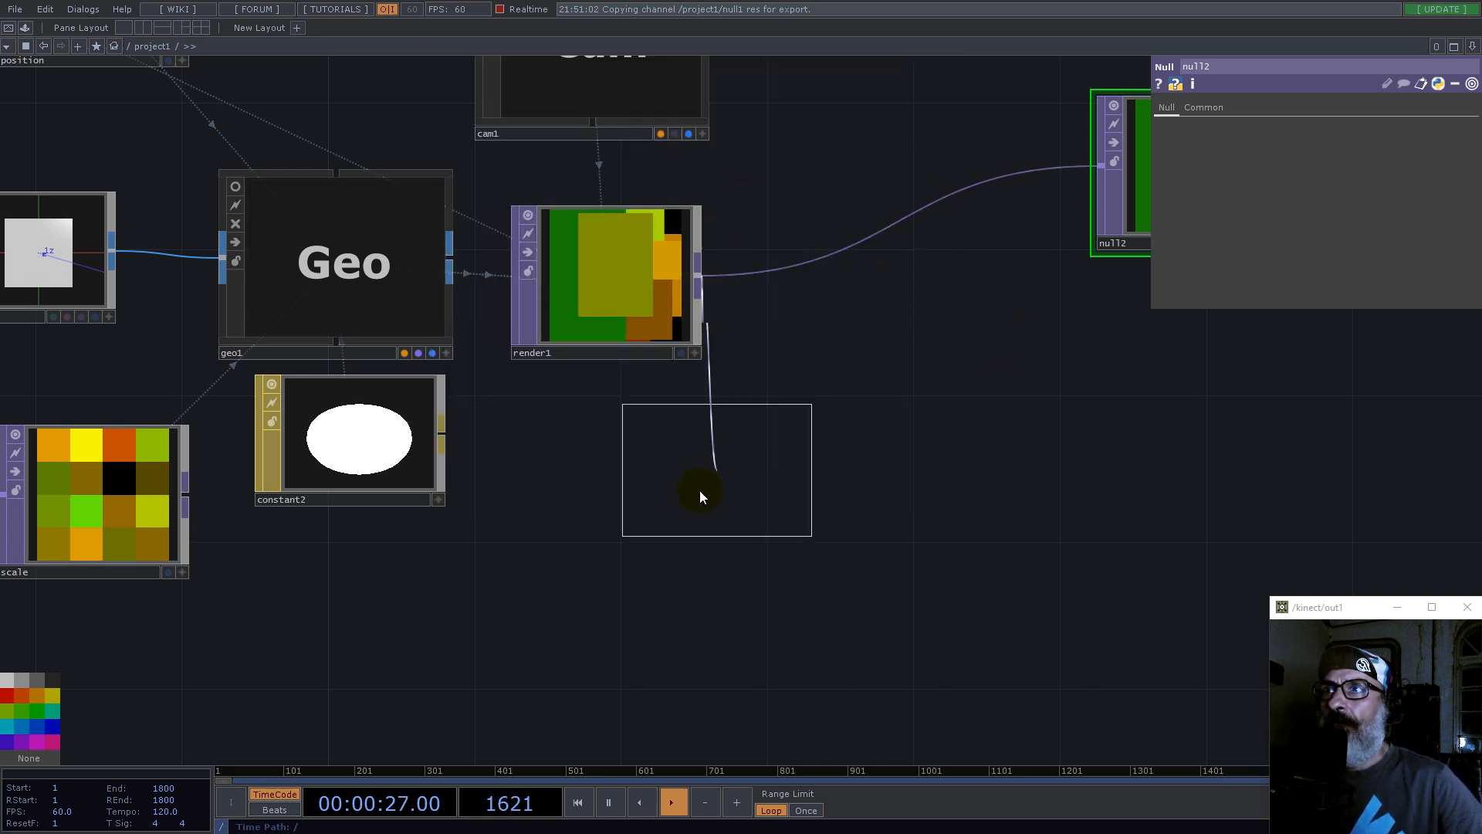
left_click(618, 502)
left_click_drag(889, 527, 971, 423)
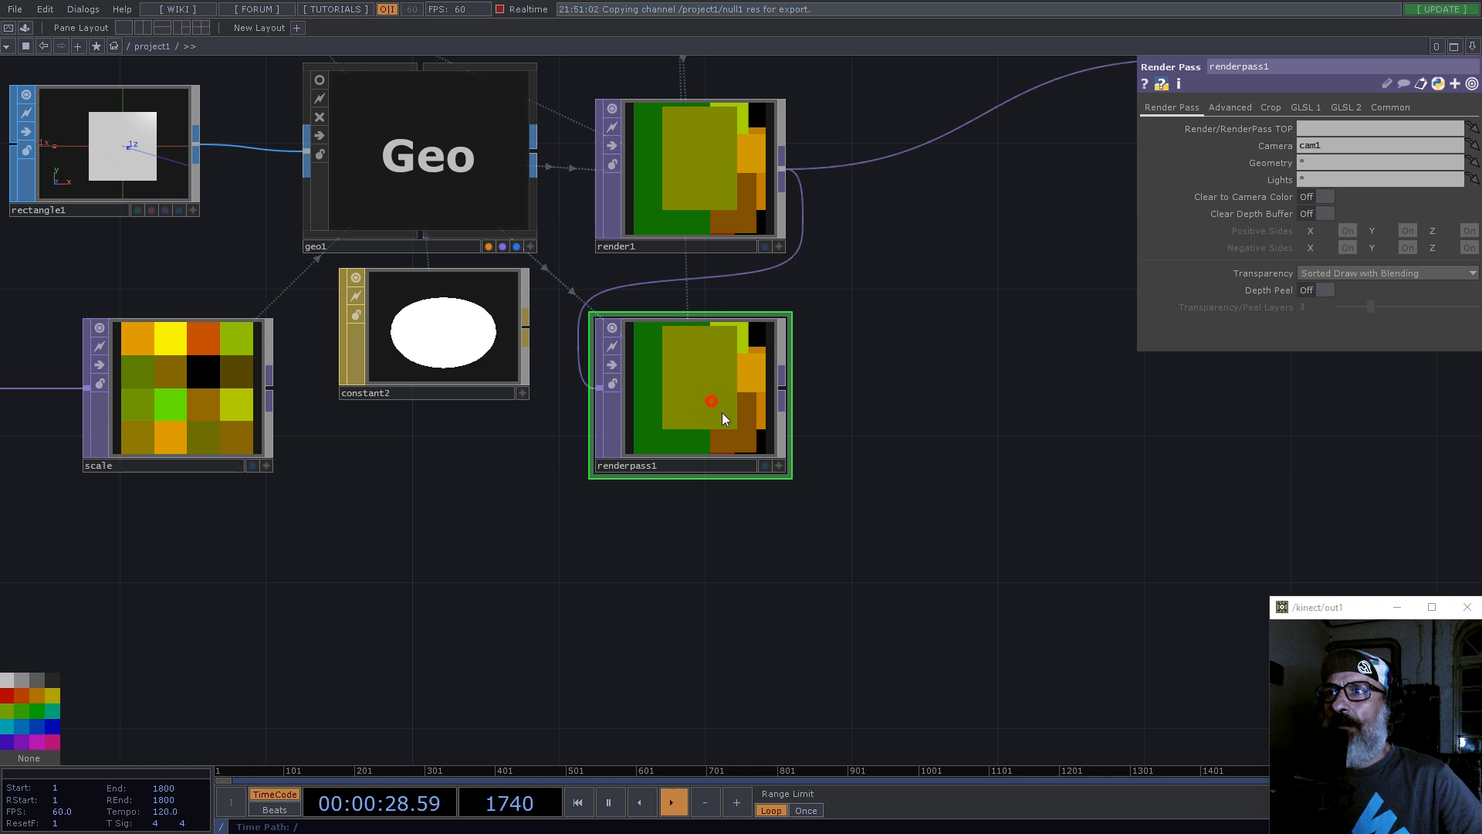
scroll(965, 440, "down", 3)
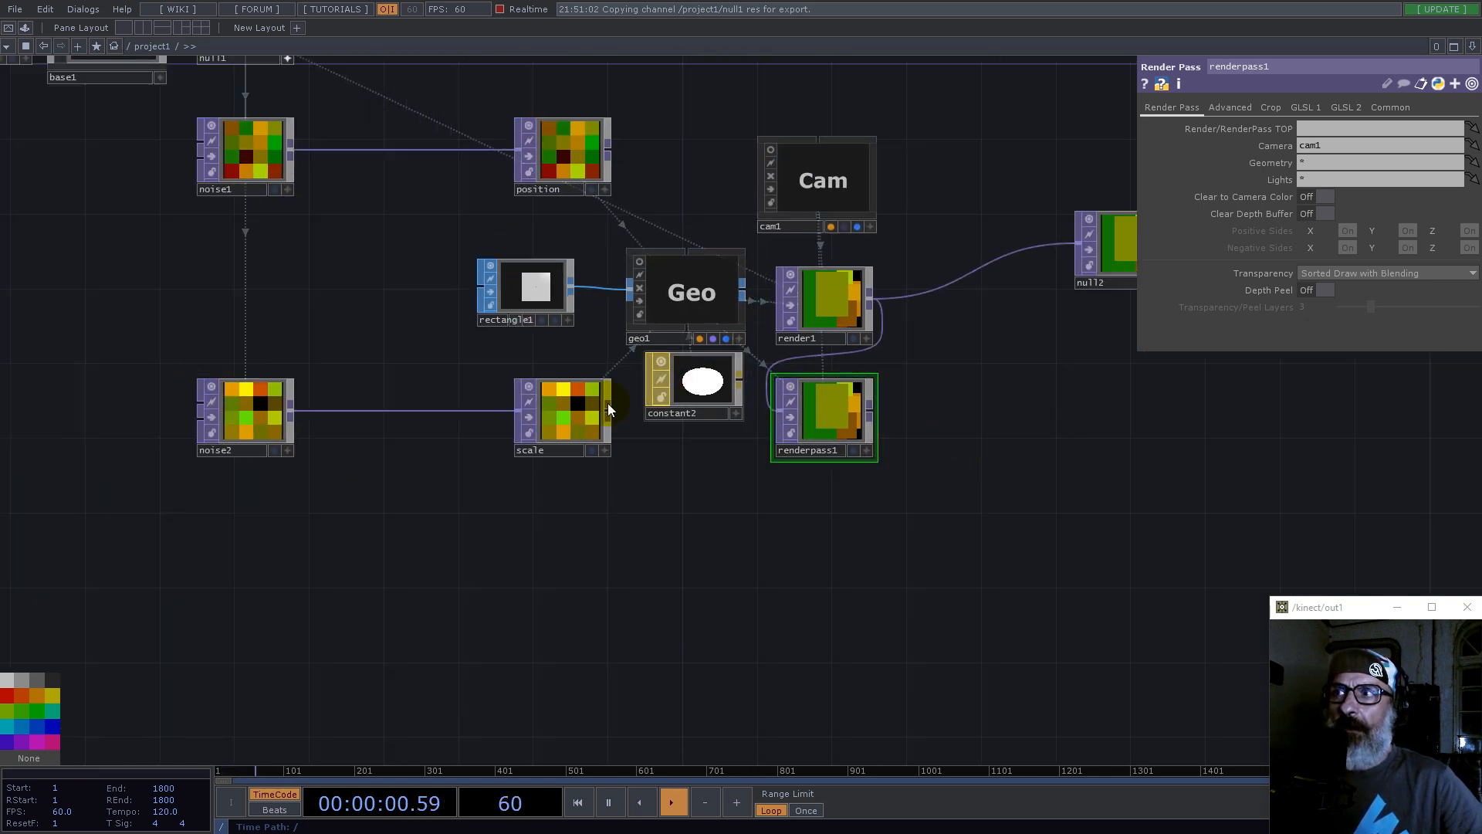
Step: Duplicate geo1 below constant2 and rearrange the surrounding noise, position, scale, rectangle and render pass nodes to make room
left_click(717, 305)
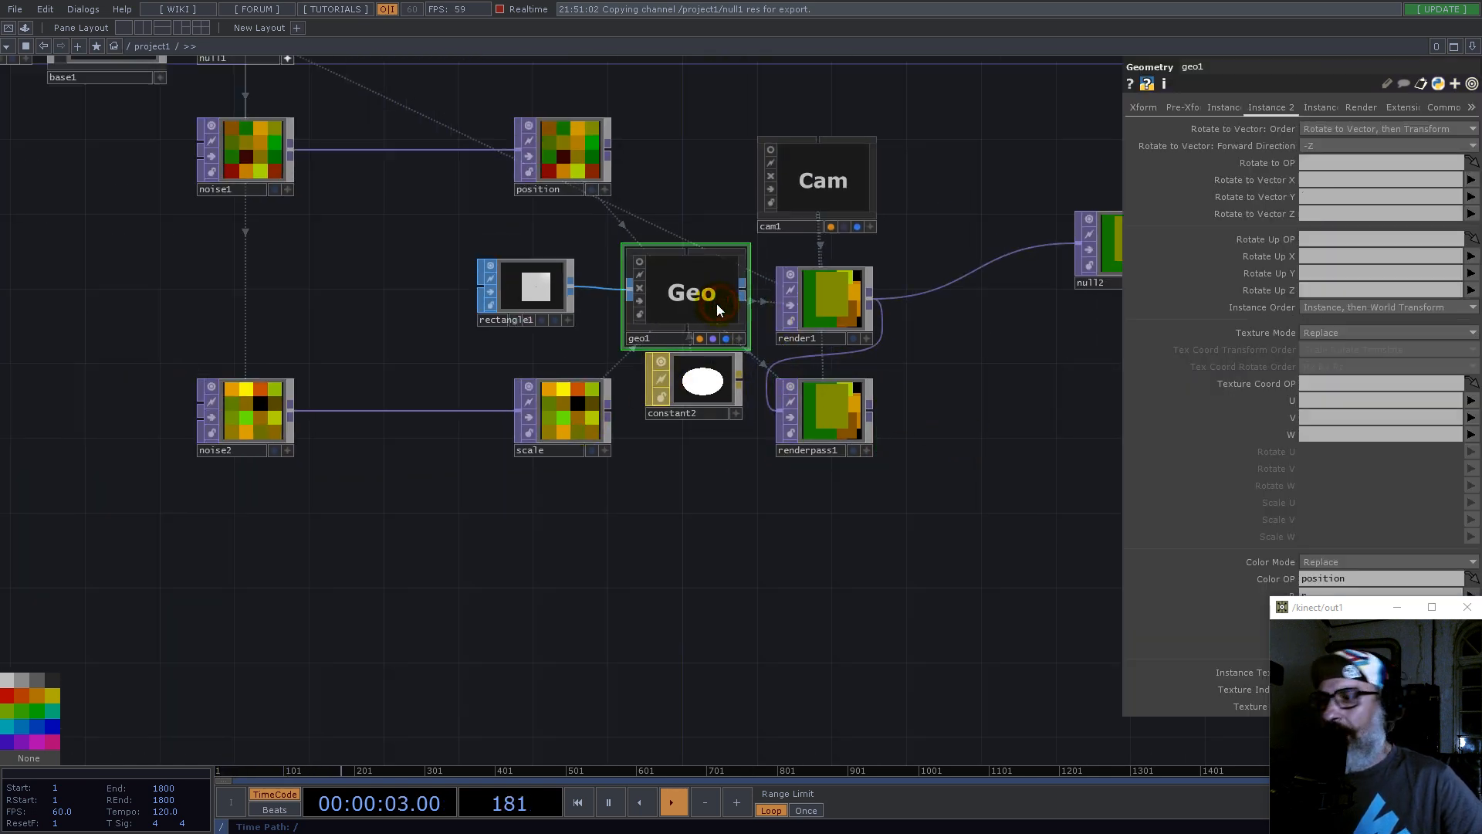
key("ctrl+v")
left_click_drag(692, 414, 686, 464)
left_click_drag(542, 299, 559, 334)
left_click_drag(566, 429, 547, 429)
left_click_drag(562, 162, 566, 238)
left_click_drag(256, 165, 239, 239)
left_click_drag(927, 549, 890, 554)
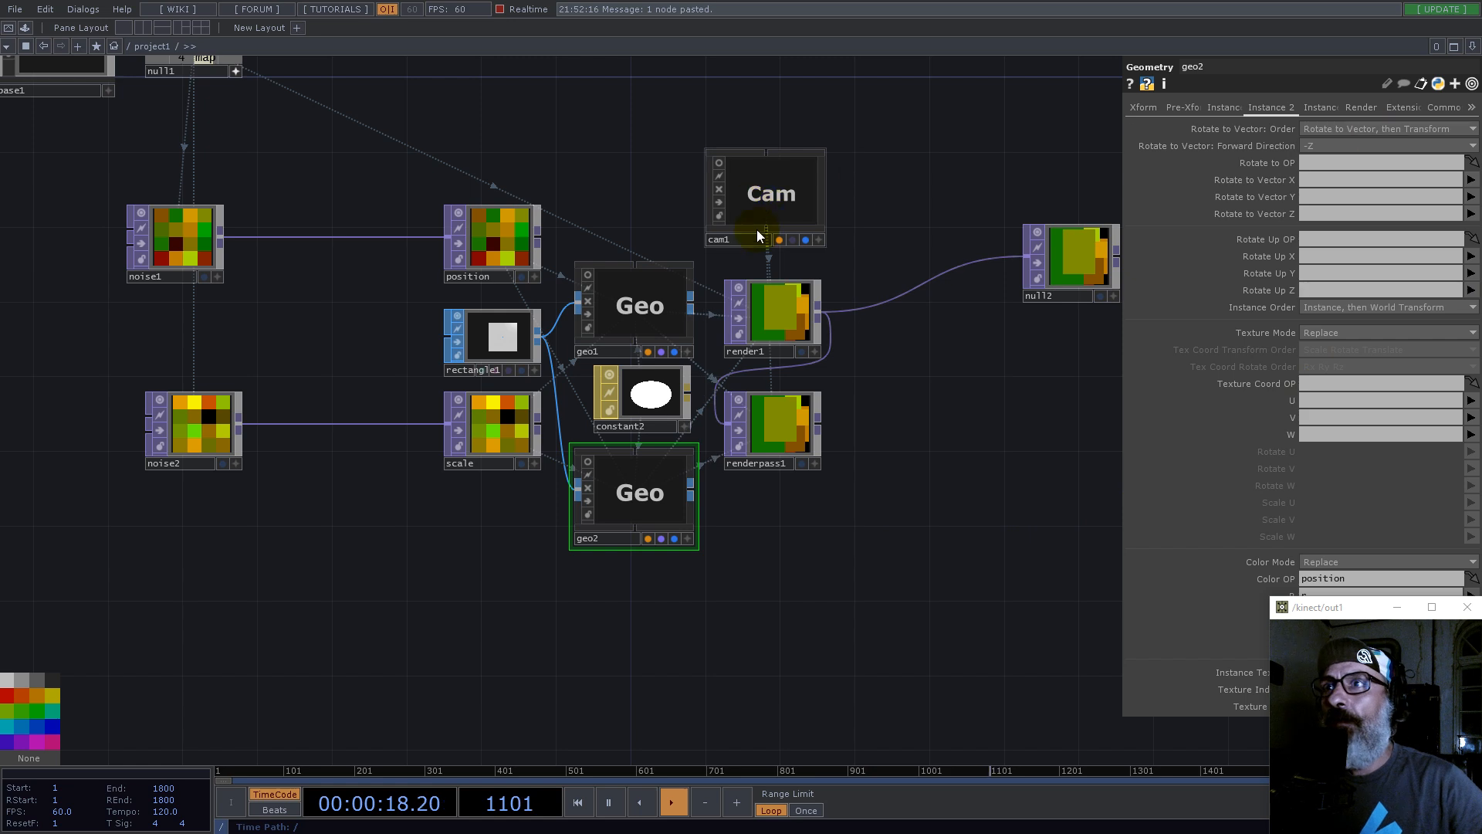
left_click_drag(763, 427, 781, 451)
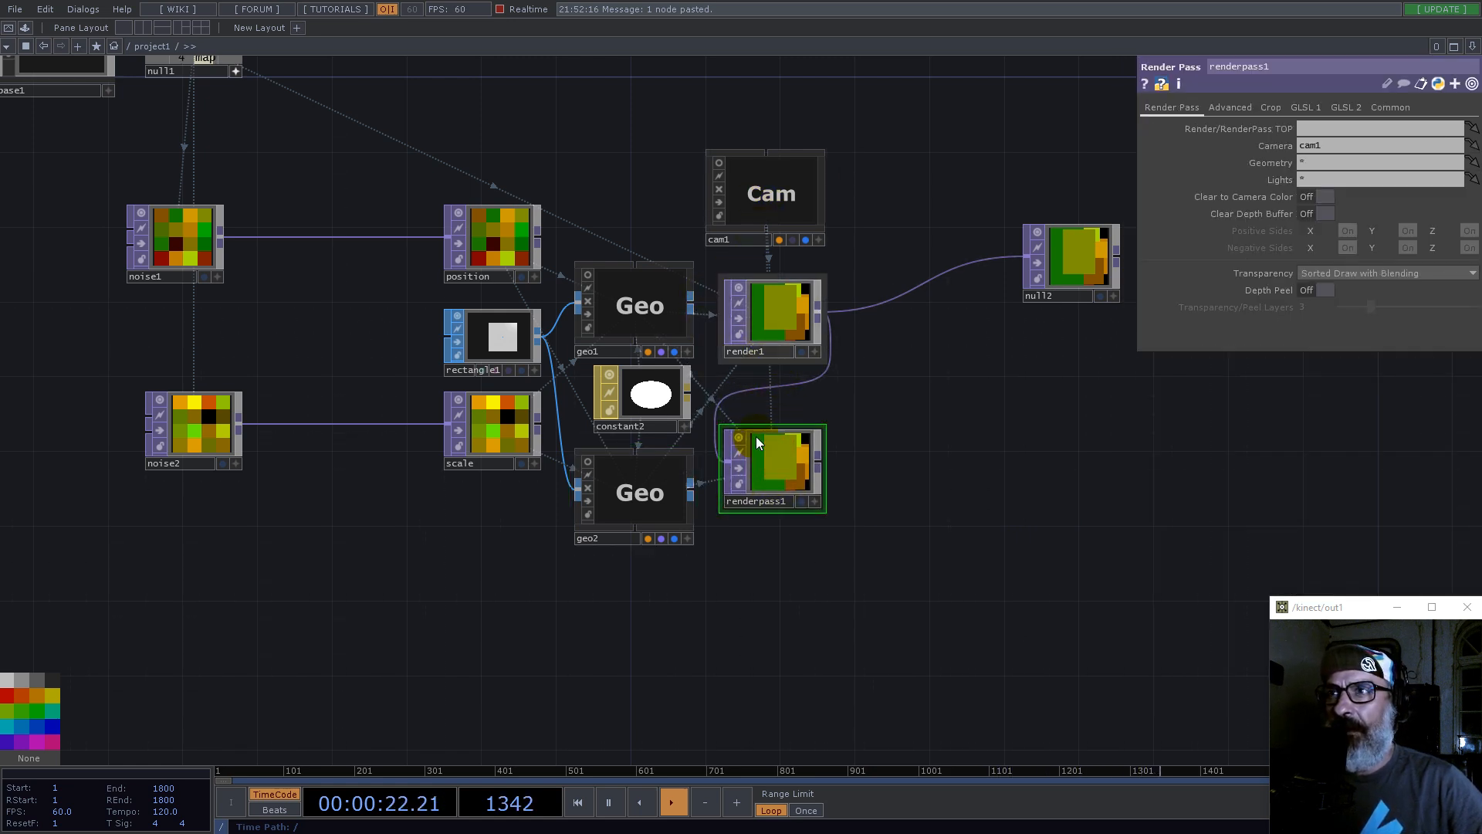
Step: Set render1's Geometry parameter to geo1
left_click(776, 326)
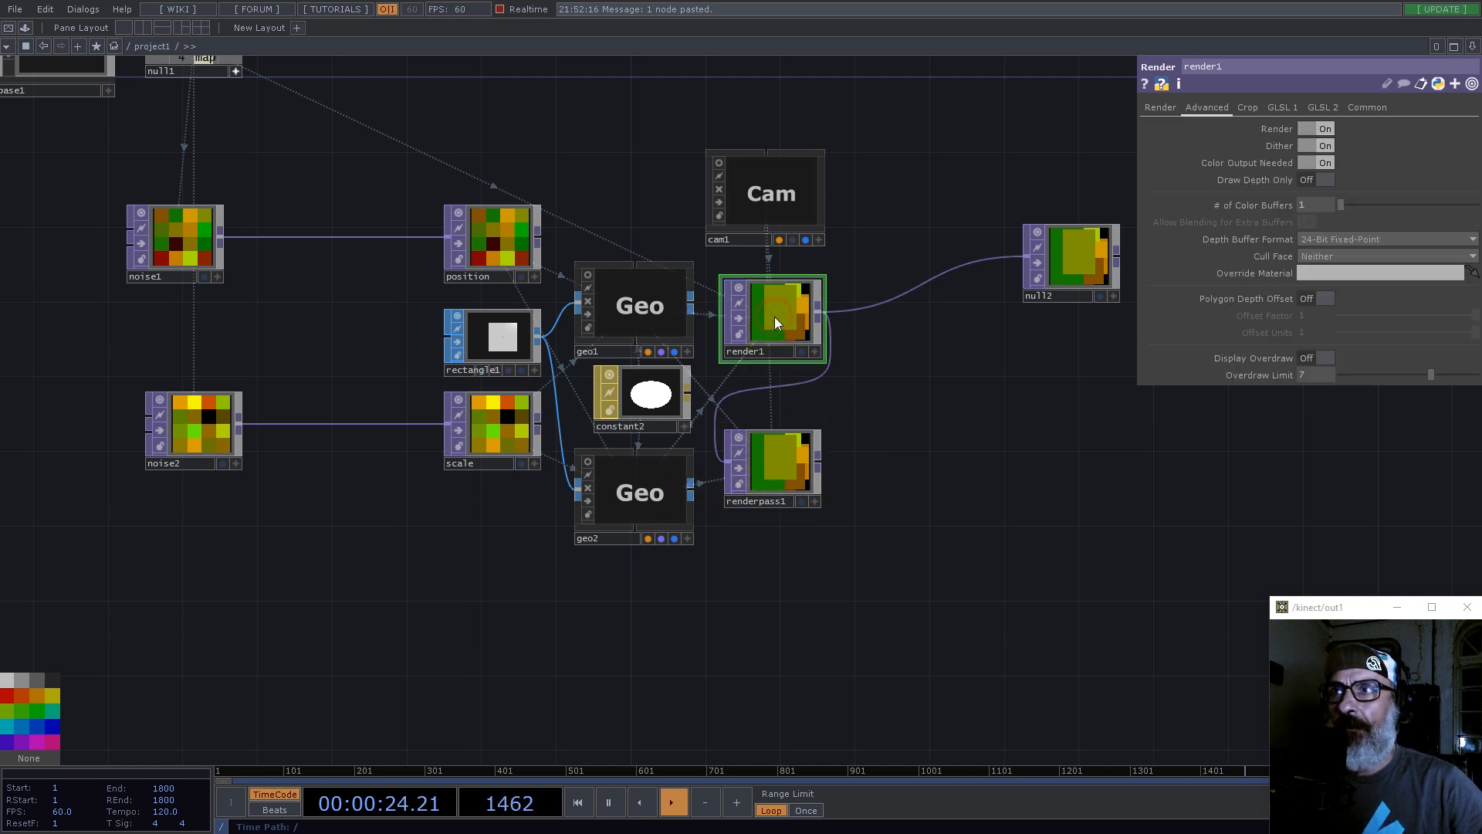
left_click(1160, 110)
type("geo1")
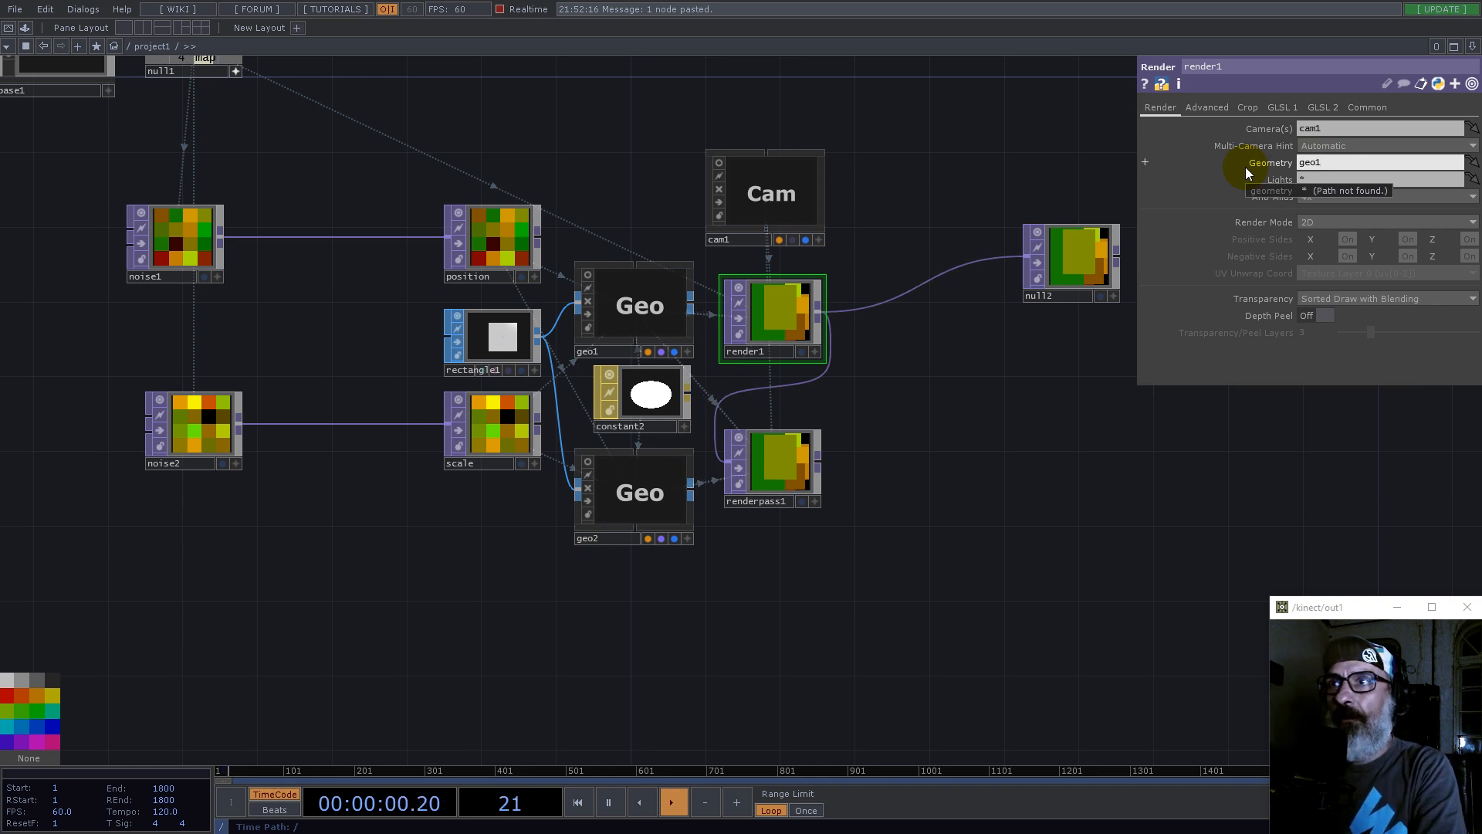
Step: Set renderpass1's Geometry parameter to geo2
left_click(756, 467)
left_click(1310, 164)
type("gh")
key("BackSpace")
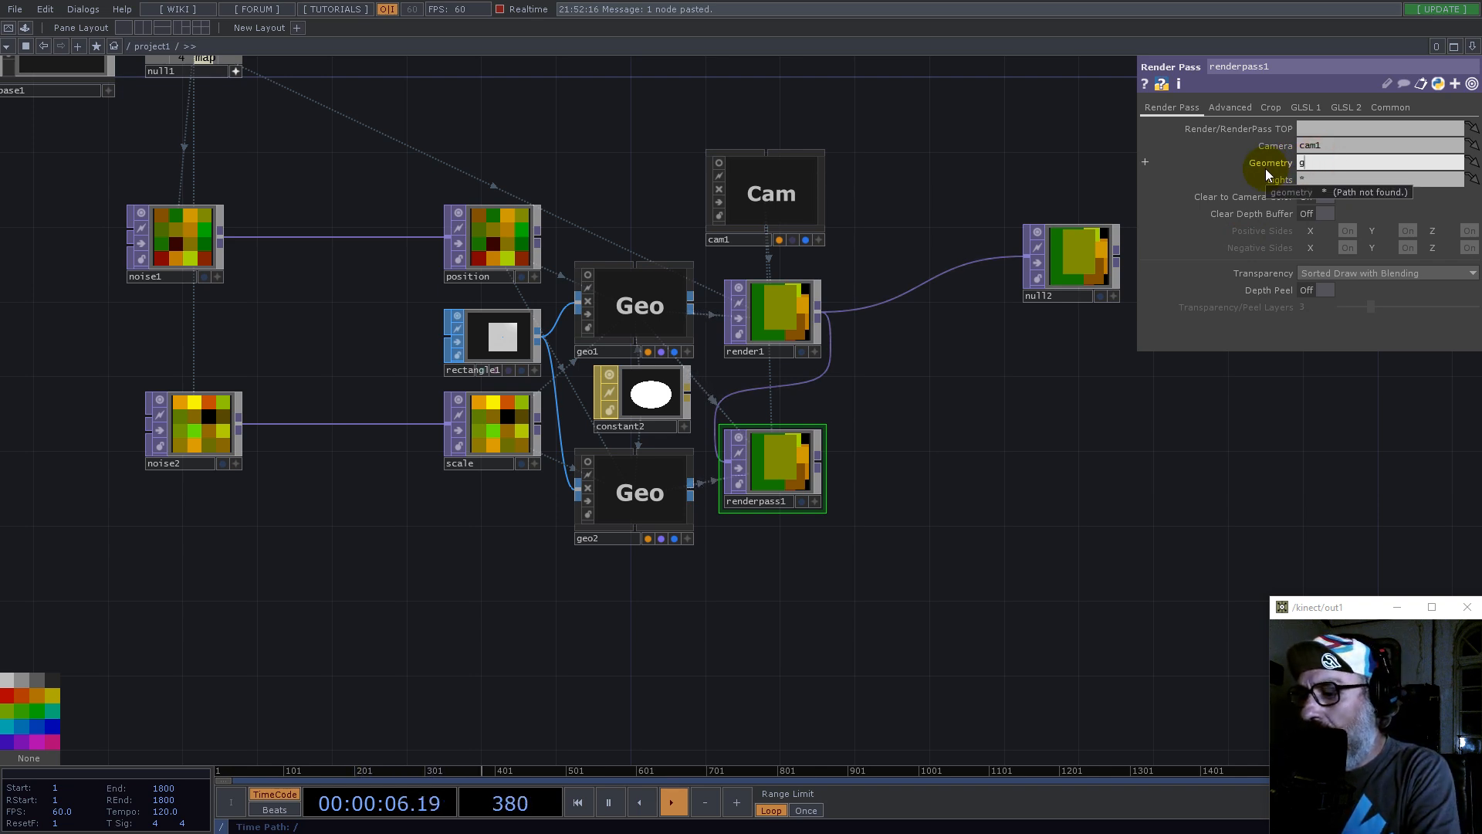
type("eo2")
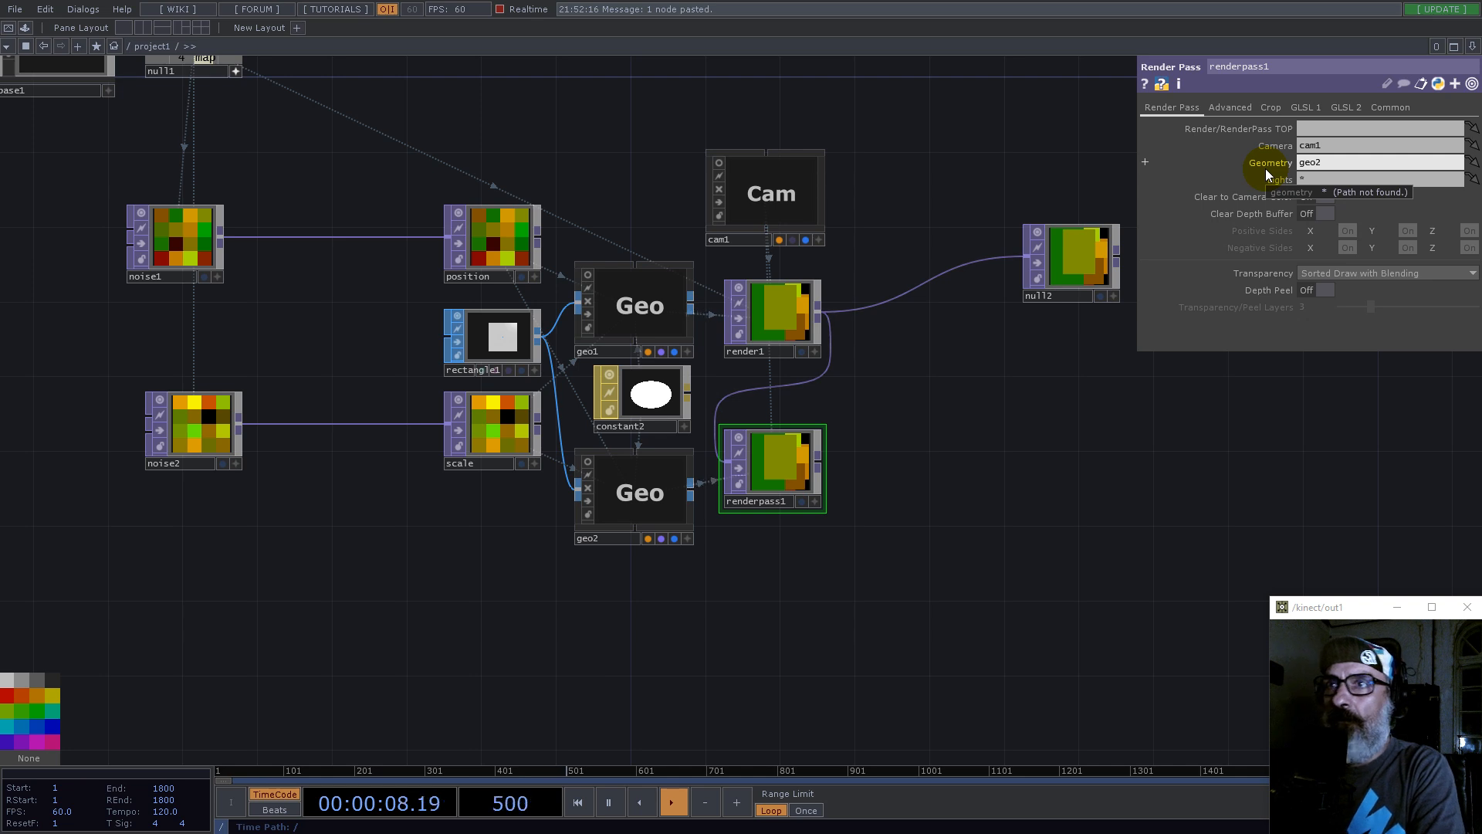
Step: Assign the scale TOP as geo2's instance Color OP
left_click(672, 494)
left_click_drag(488, 432, 1351, 579)
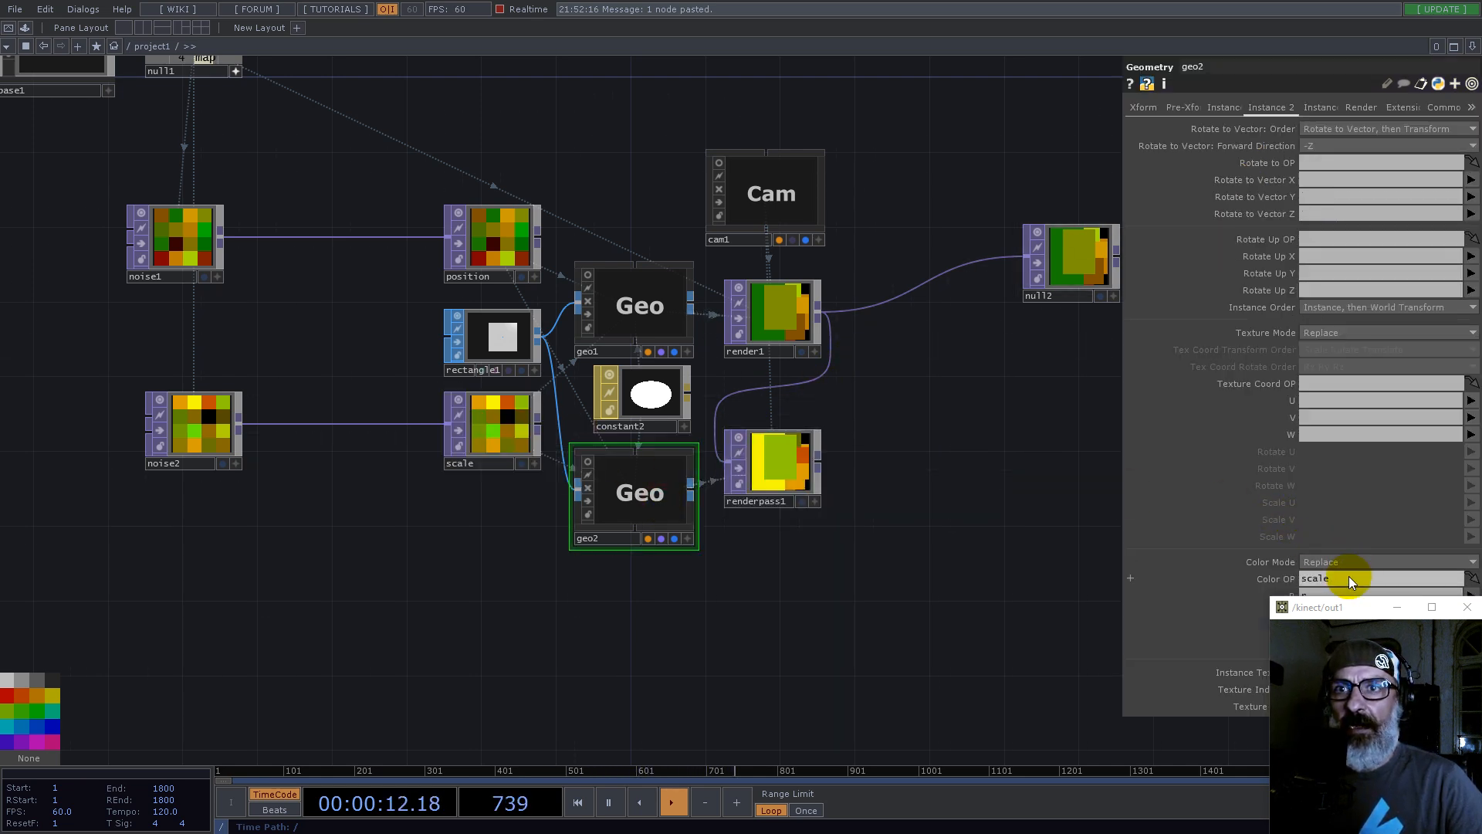
scroll(765, 444, "up", 5)
scroll(766, 463, "down", 5)
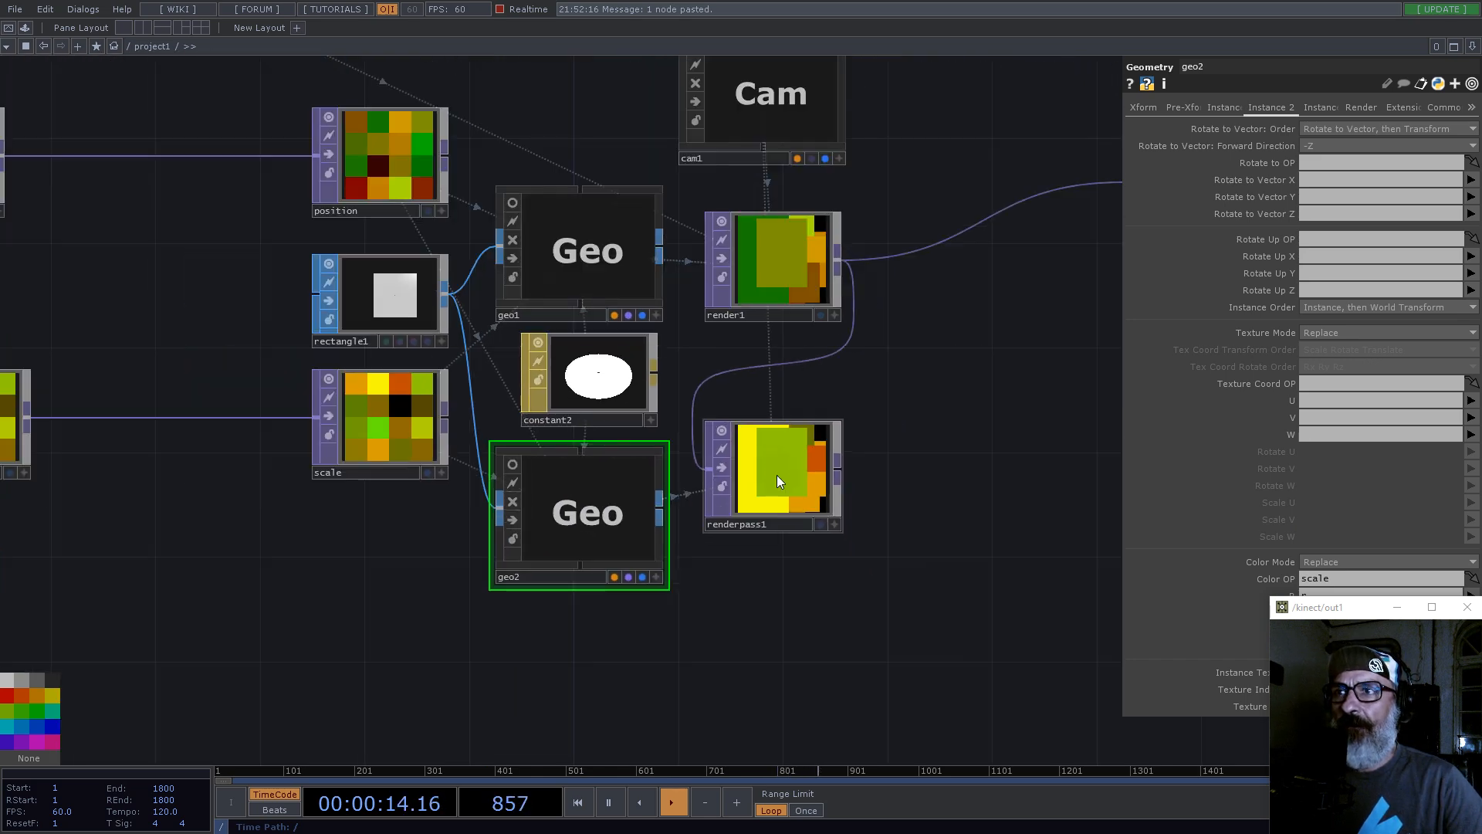
Step: Delete the null2 node and adjust the placement of render1 and renderpass1
left_click_drag(926, 407, 659, 397)
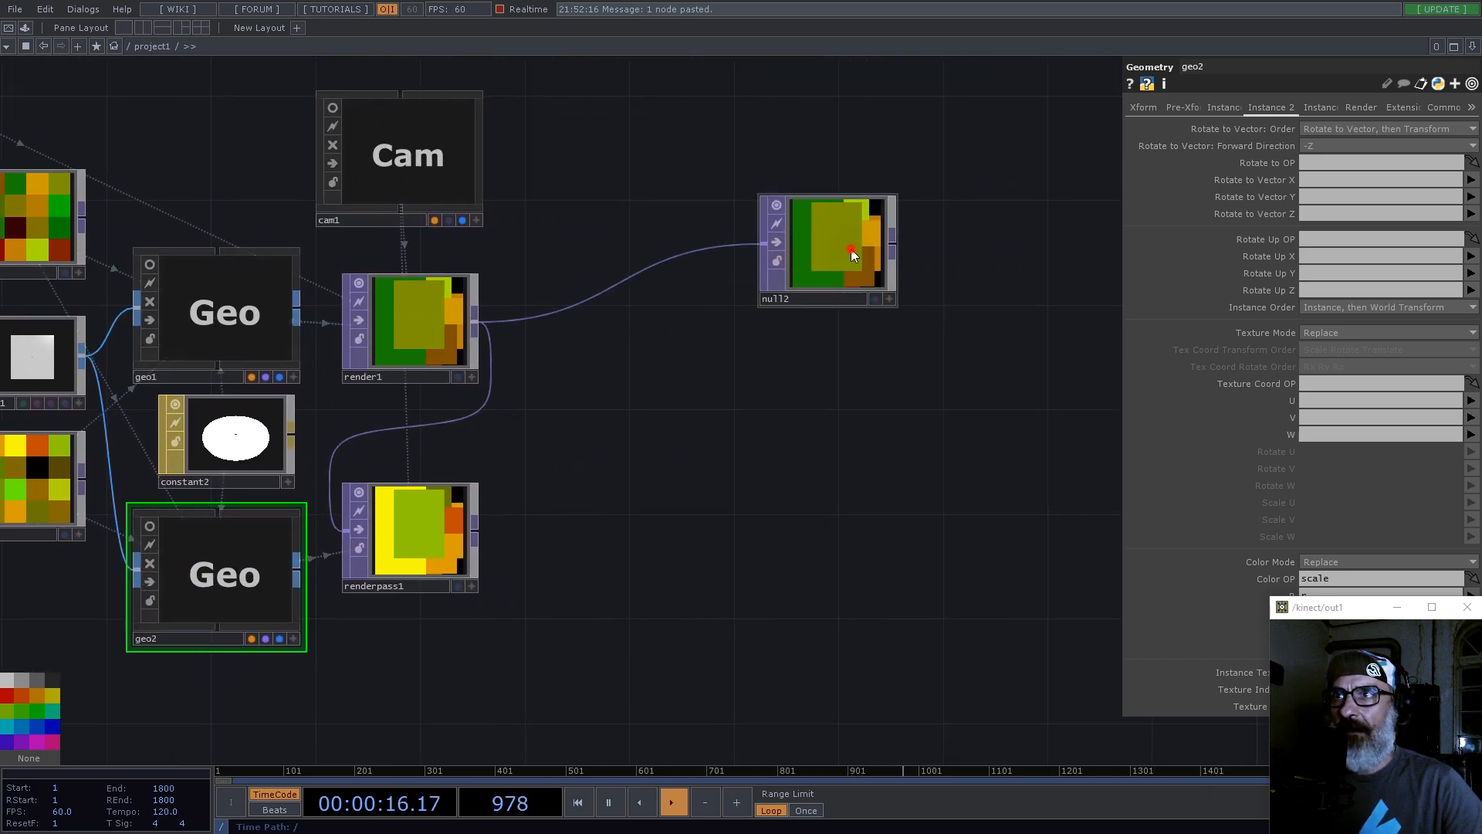
left_click(841, 271)
key("Delete")
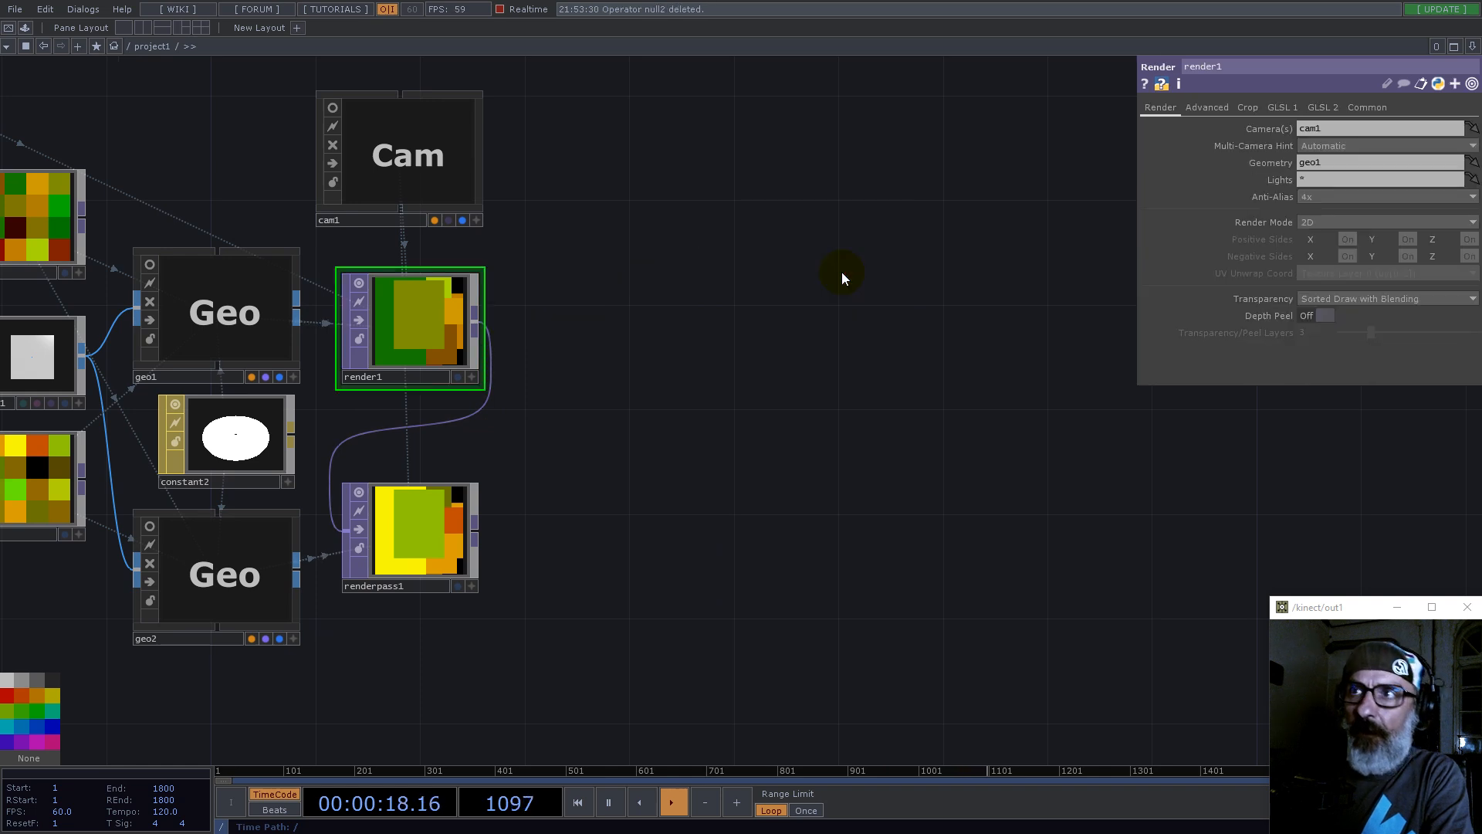
left_click_drag(421, 534, 410, 565)
left_click_drag(669, 393, 681, 466)
left_click_drag(438, 399, 437, 415)
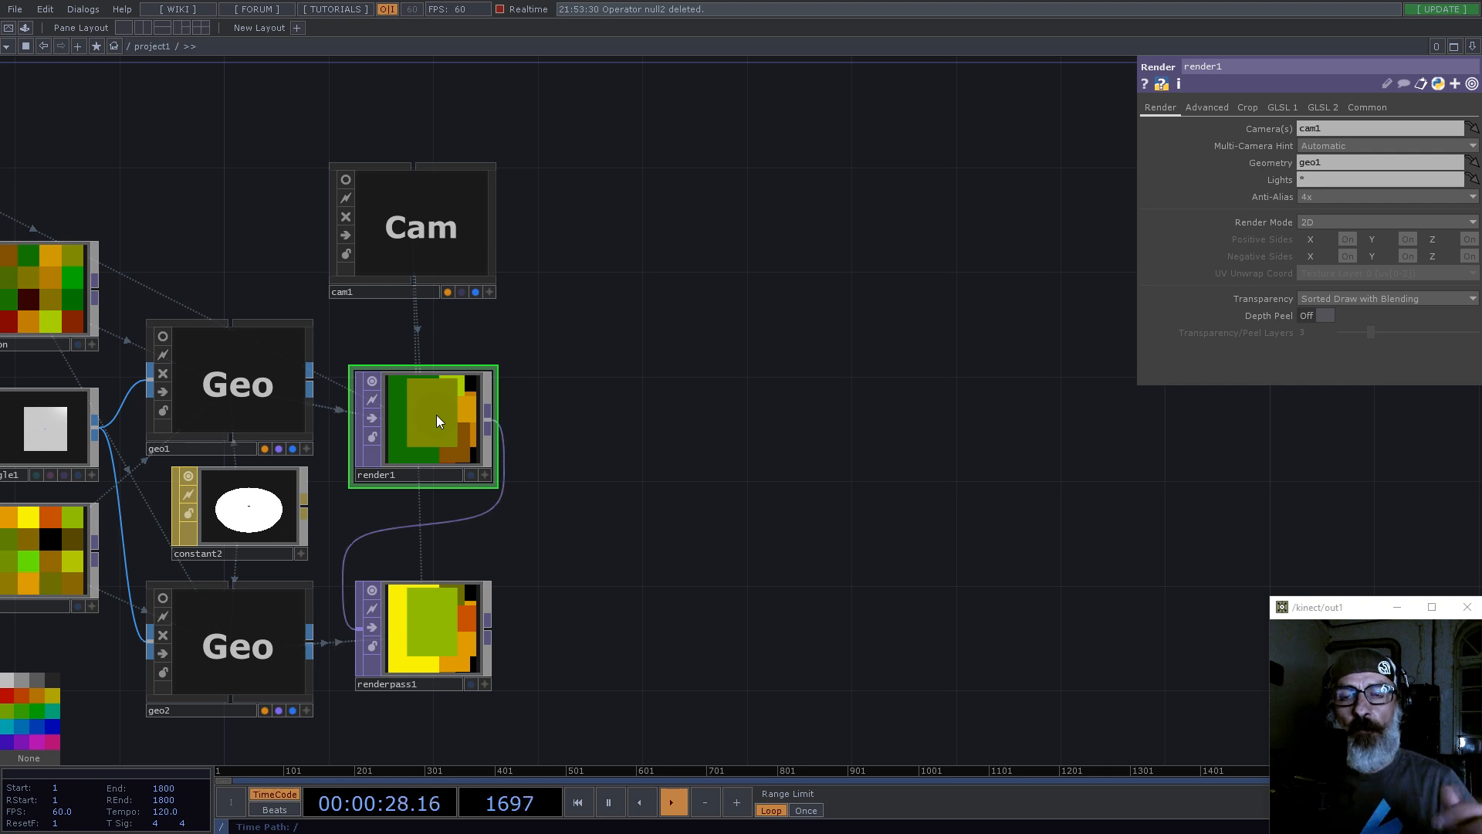
Step: Add a Reorder TOP connected to render1's output, placed above and beyond render1
left_click(444, 573)
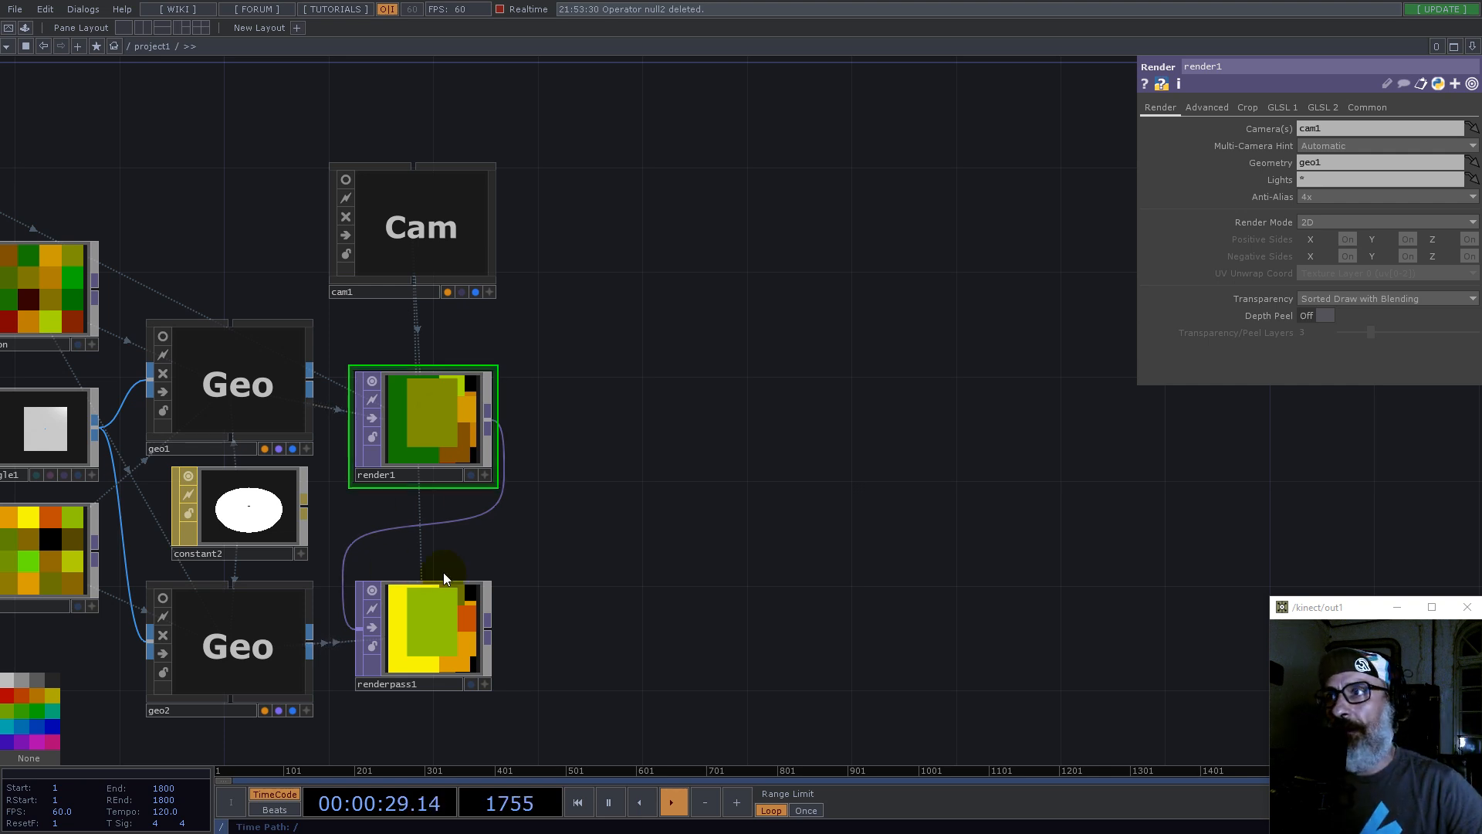
right_click(493, 420)
type("re")
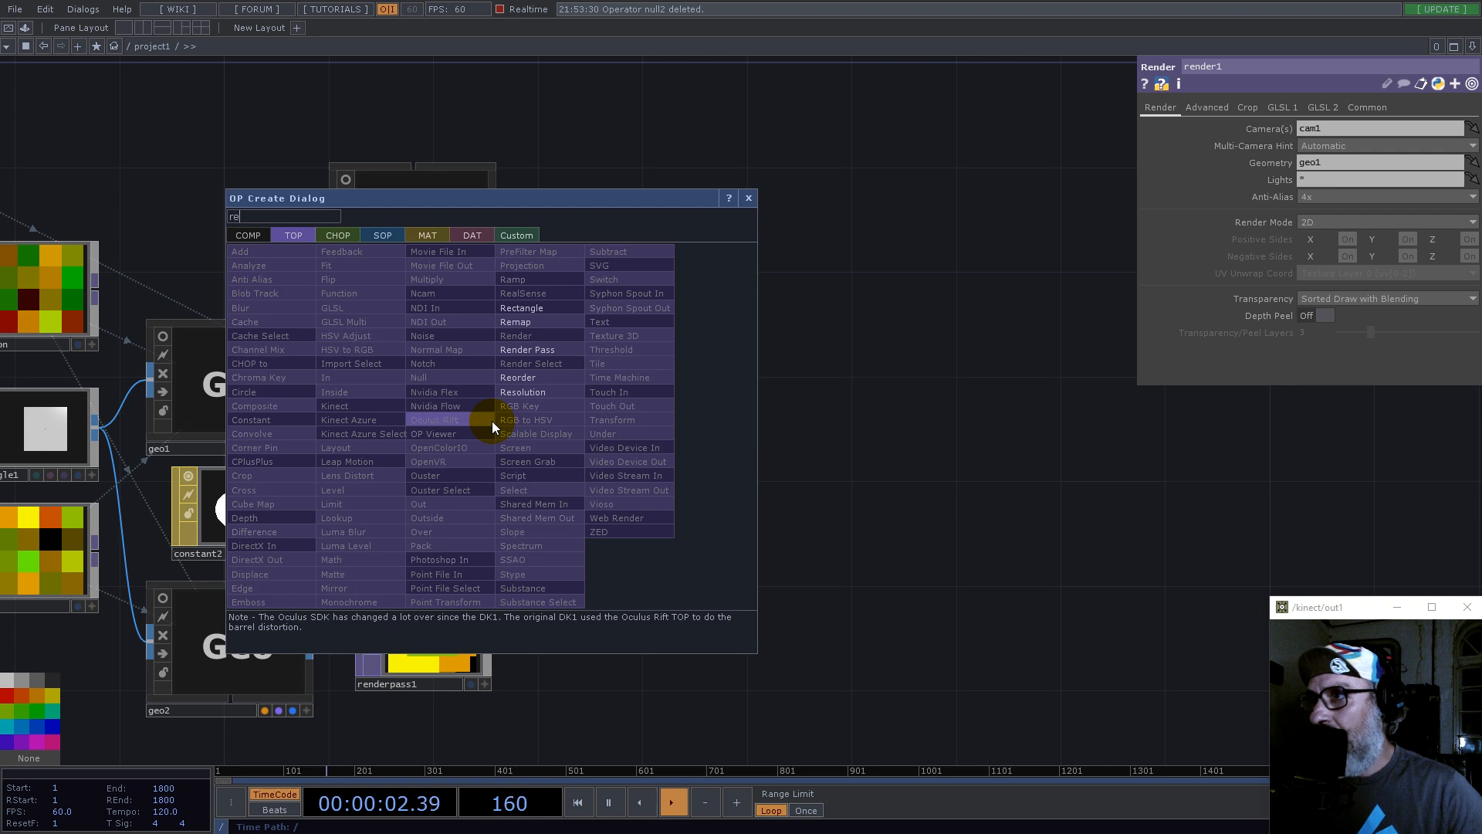
left_click(530, 380)
left_click(677, 289)
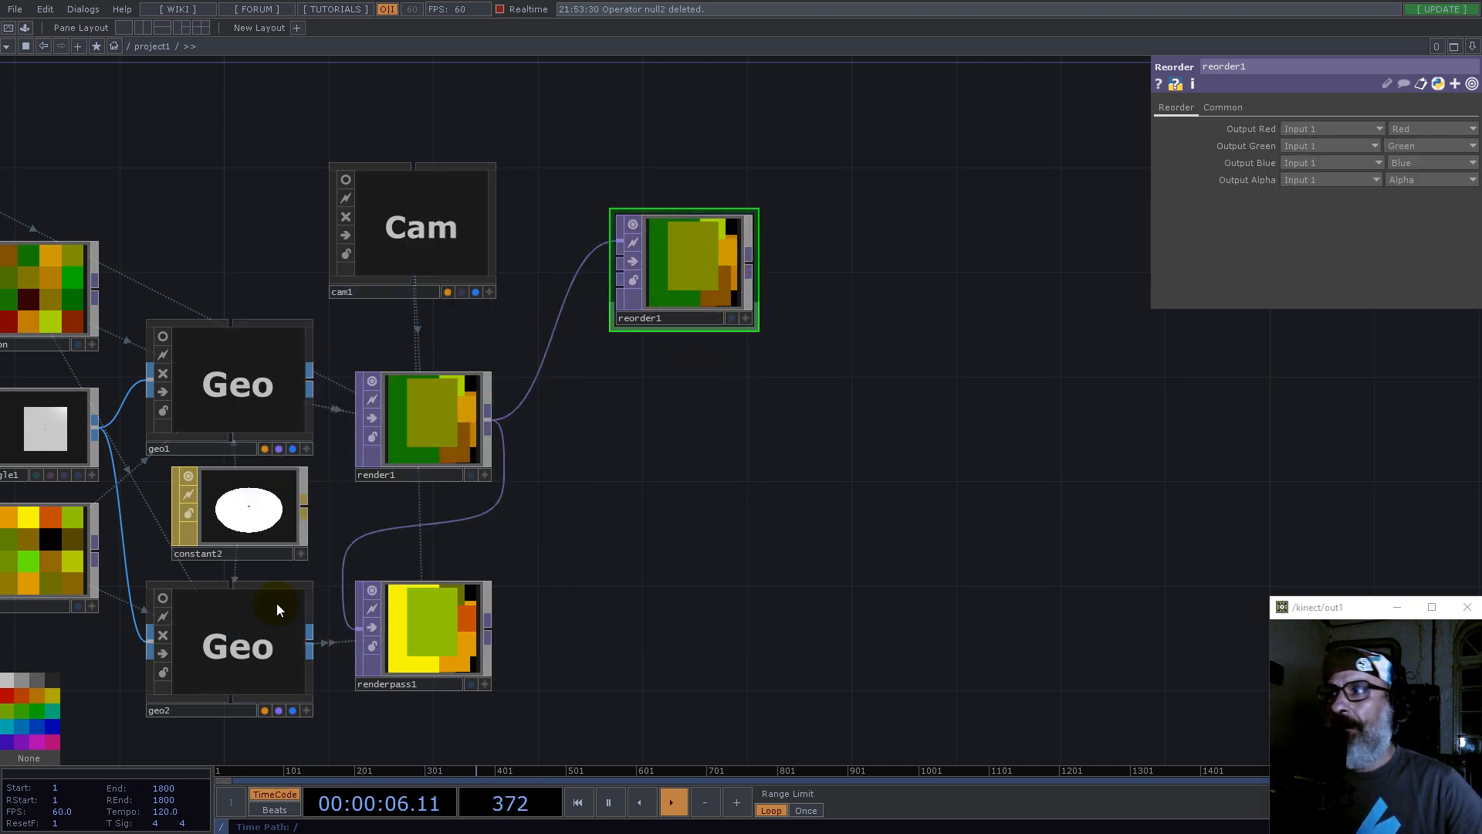
Step: Colour the reorder1 node red and set its pixel format to 32-bit float (Mono)
left_click(8, 699)
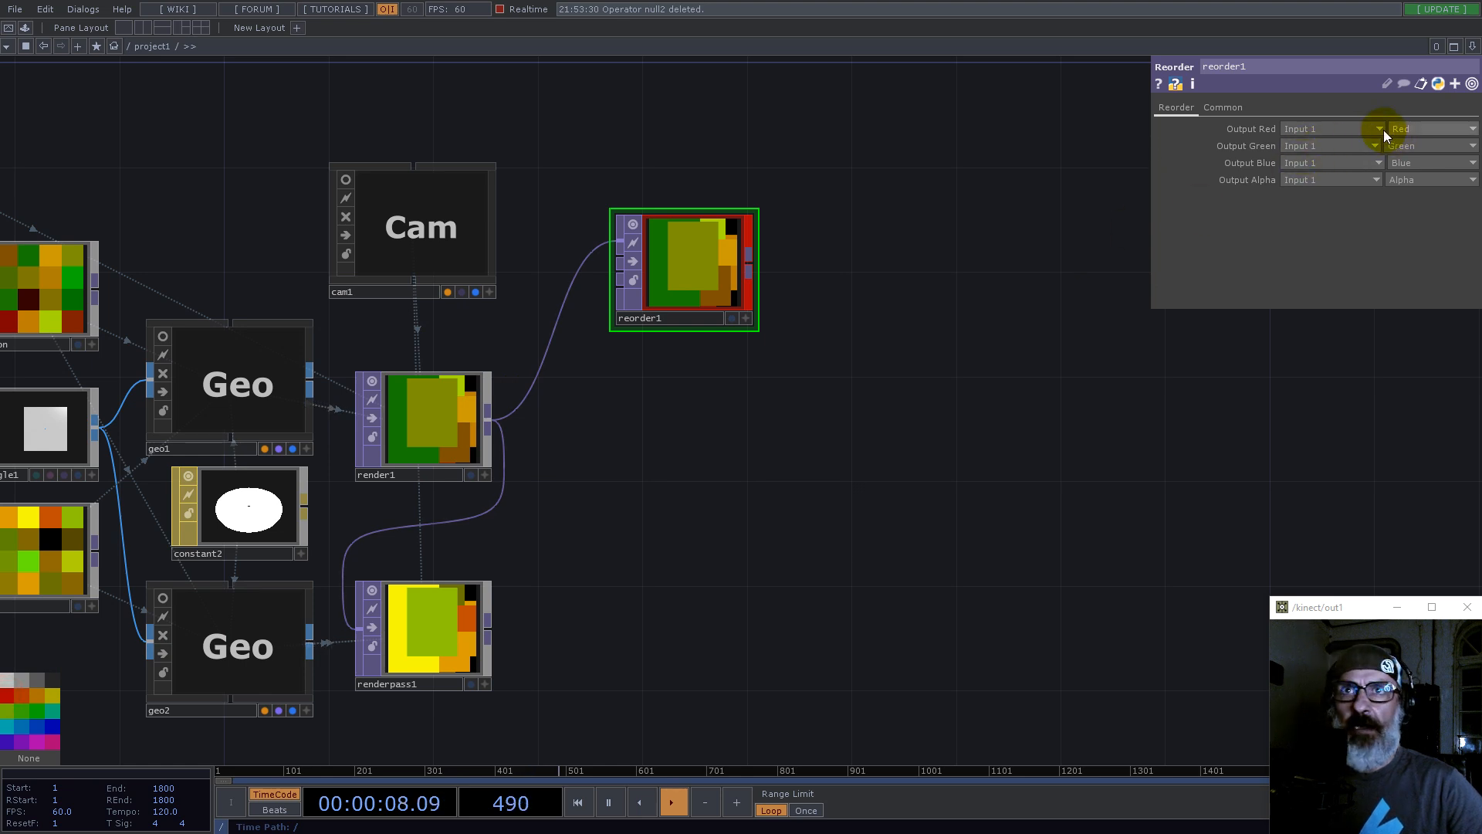
left_click(1220, 108)
left_click(1314, 301)
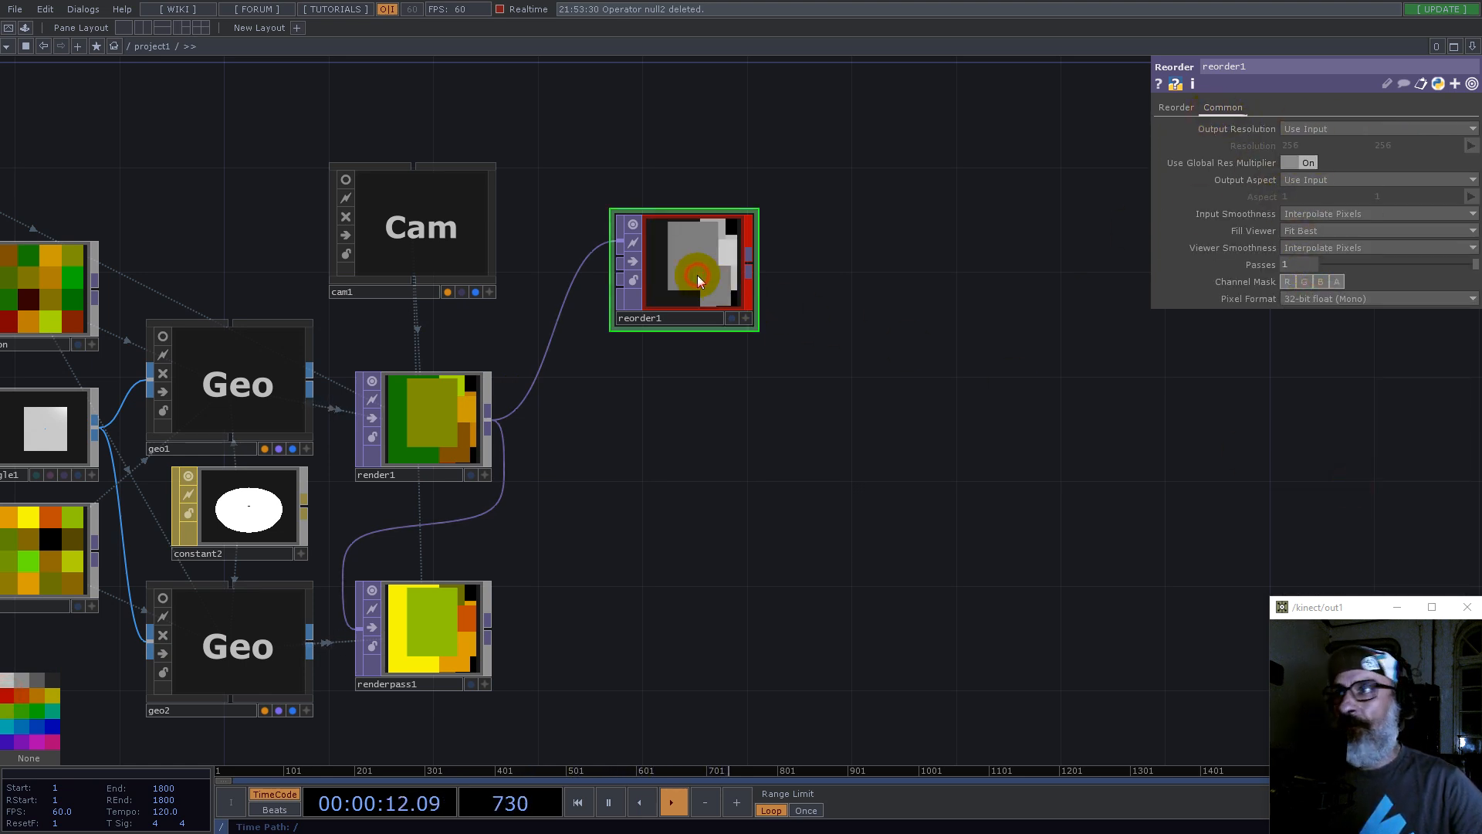
Step: Duplicate reorder1 below itself, set the copy's Output Red to Input 1 Green, and colour the copy green
key("ctrl+c")
key("ctrl+v")
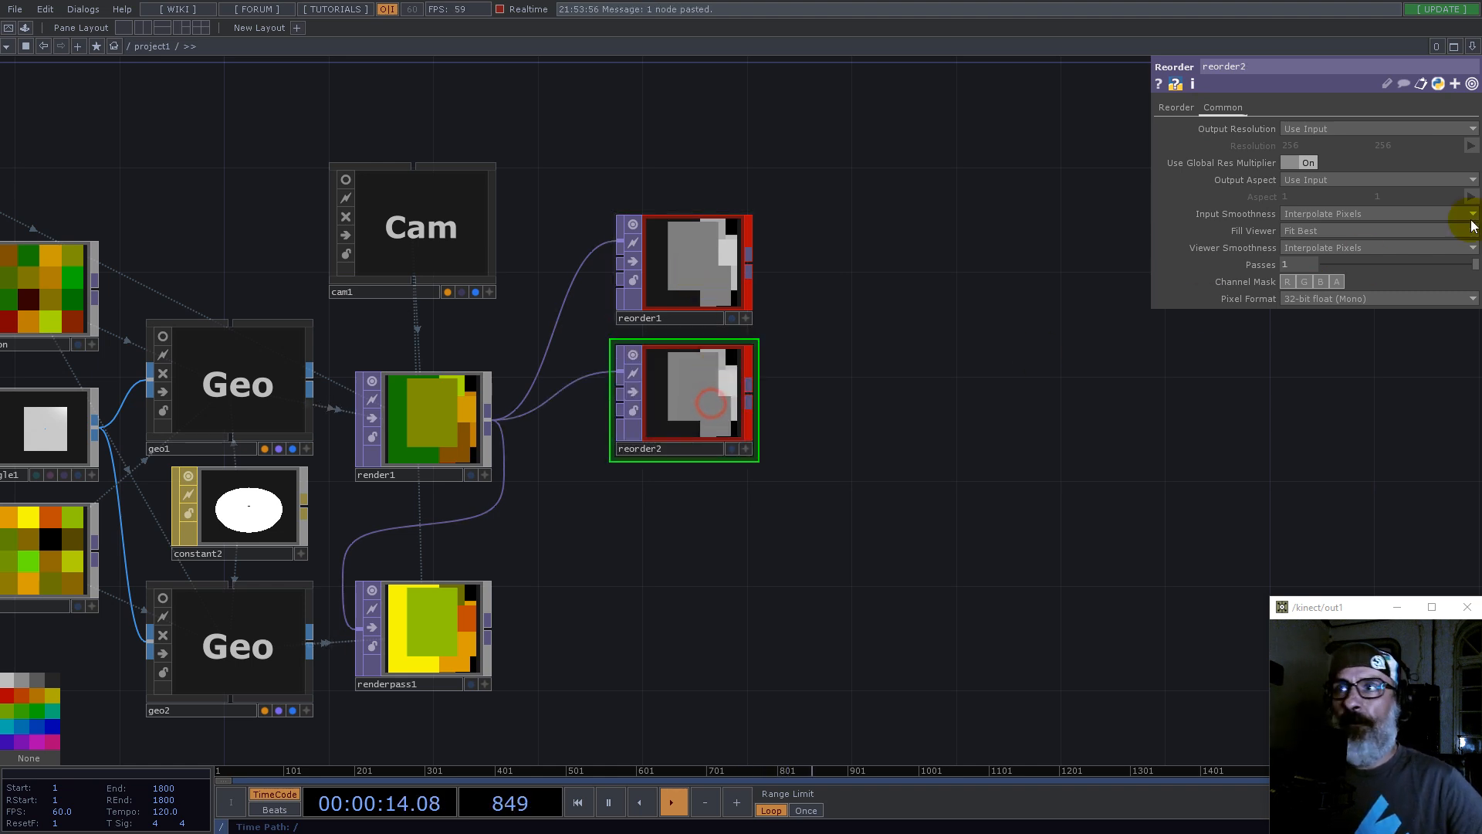
left_click(1167, 112)
left_click(1421, 129)
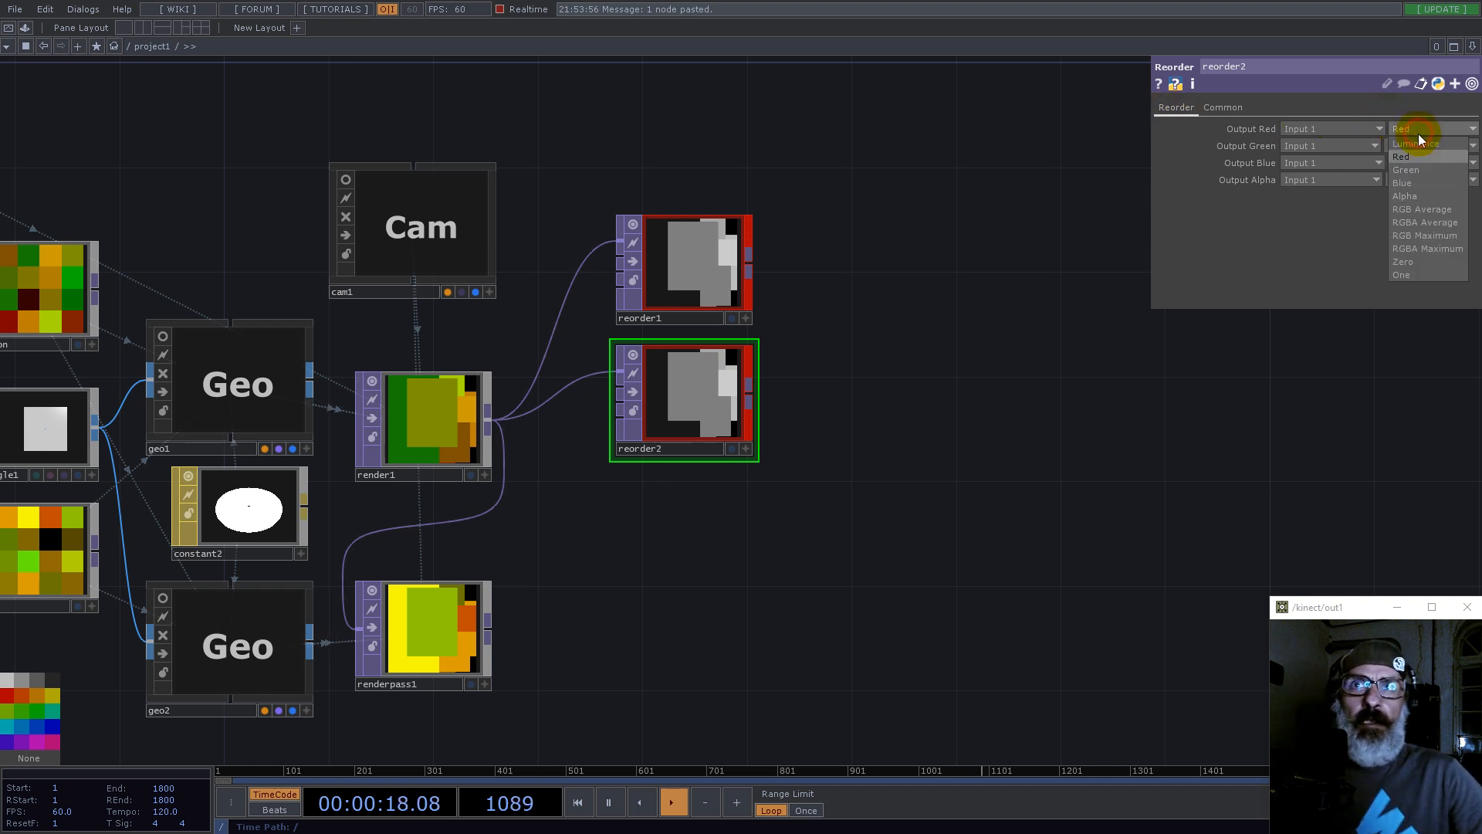
left_click(1413, 170)
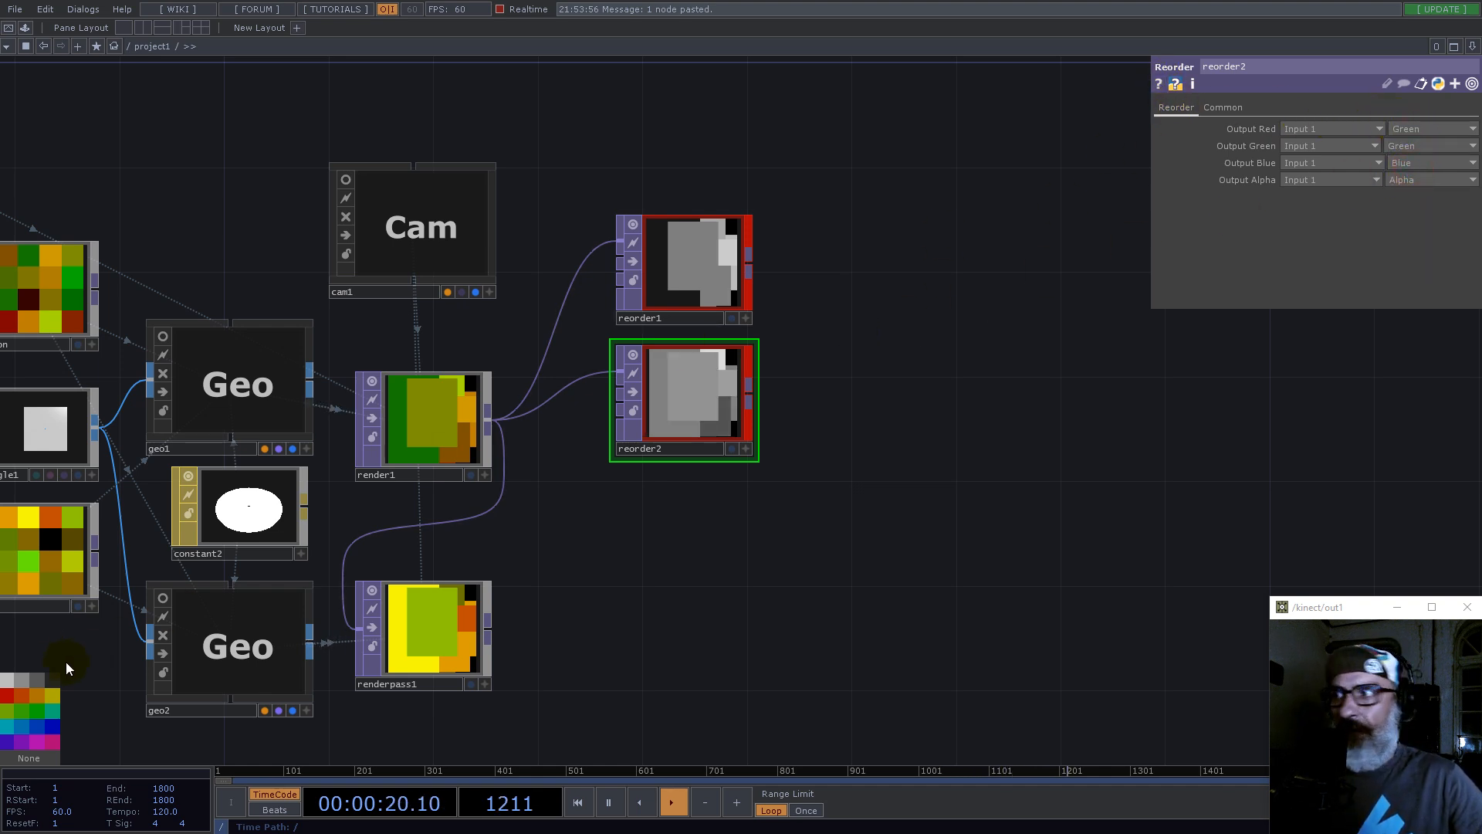
Step: Space the two Reorder nodes apart and rename the red one posx
left_click_drag(718, 407, 718, 485)
left_click_drag(704, 274, 671, 379)
type("posx")
key("Return")
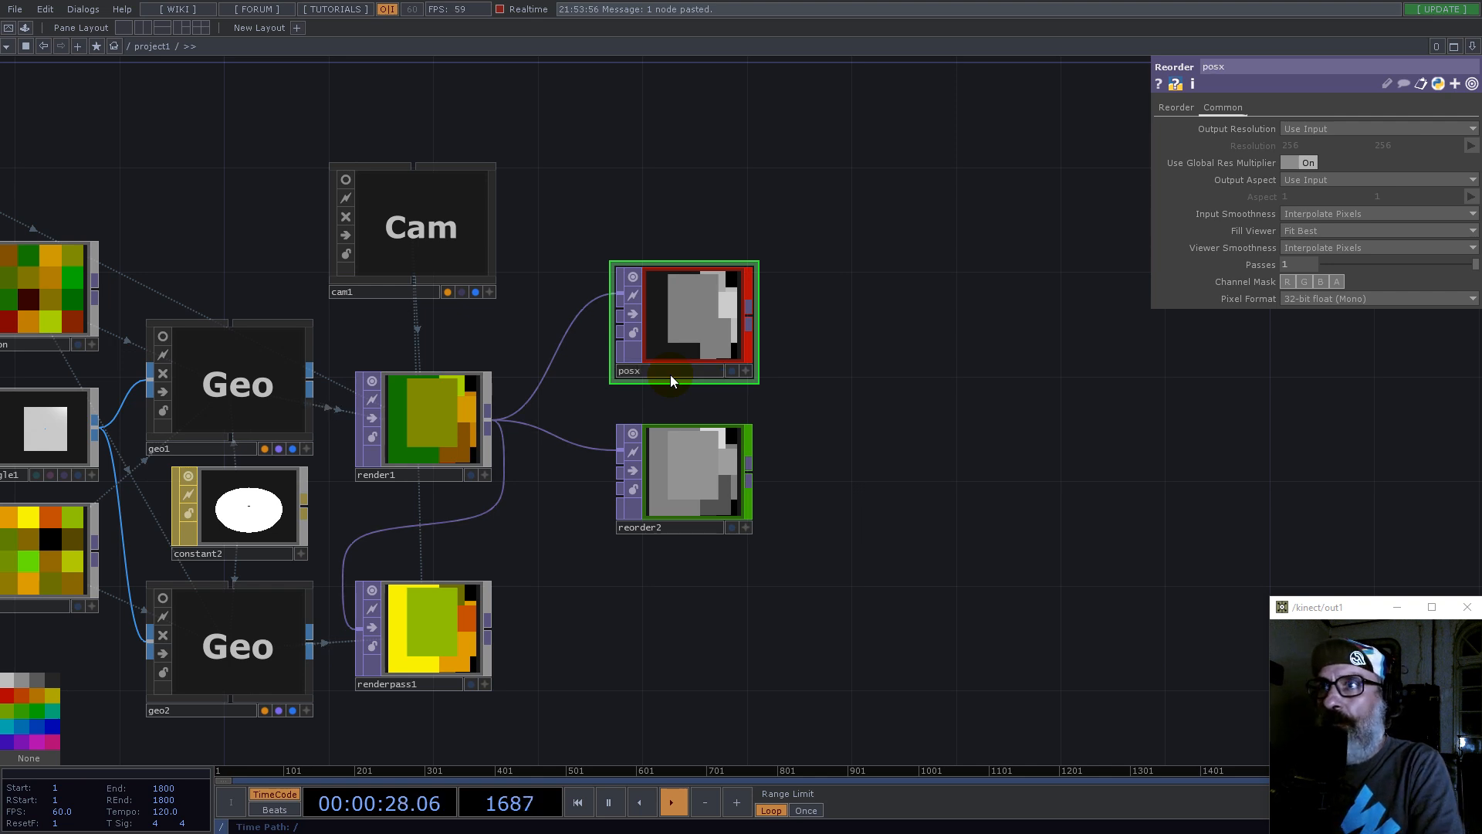
Step: Rename the green Reorder node posy and fine-tune the placement of posx and posy
left_click(687, 530)
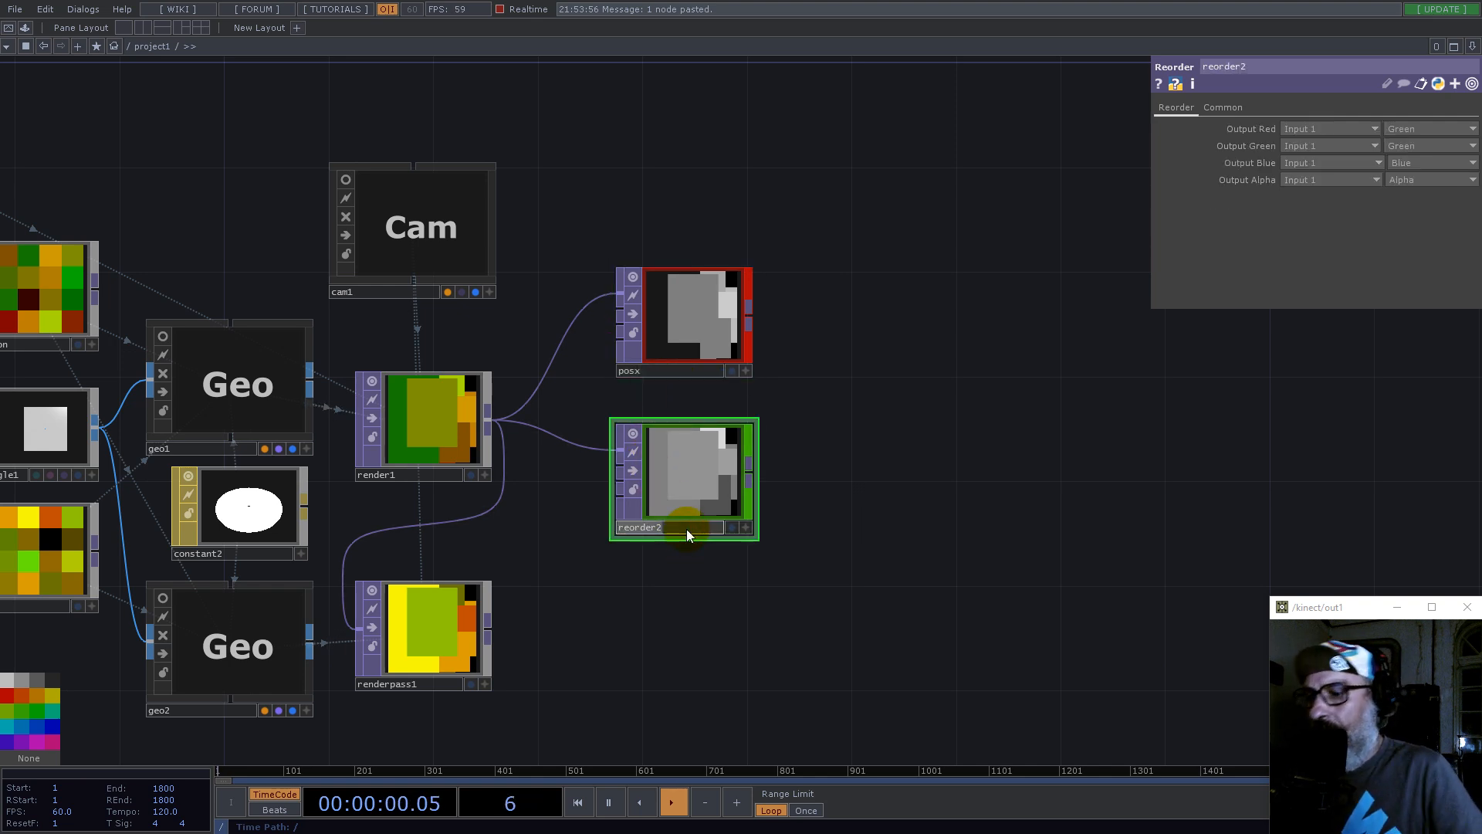
left_click(687, 529)
type("posy")
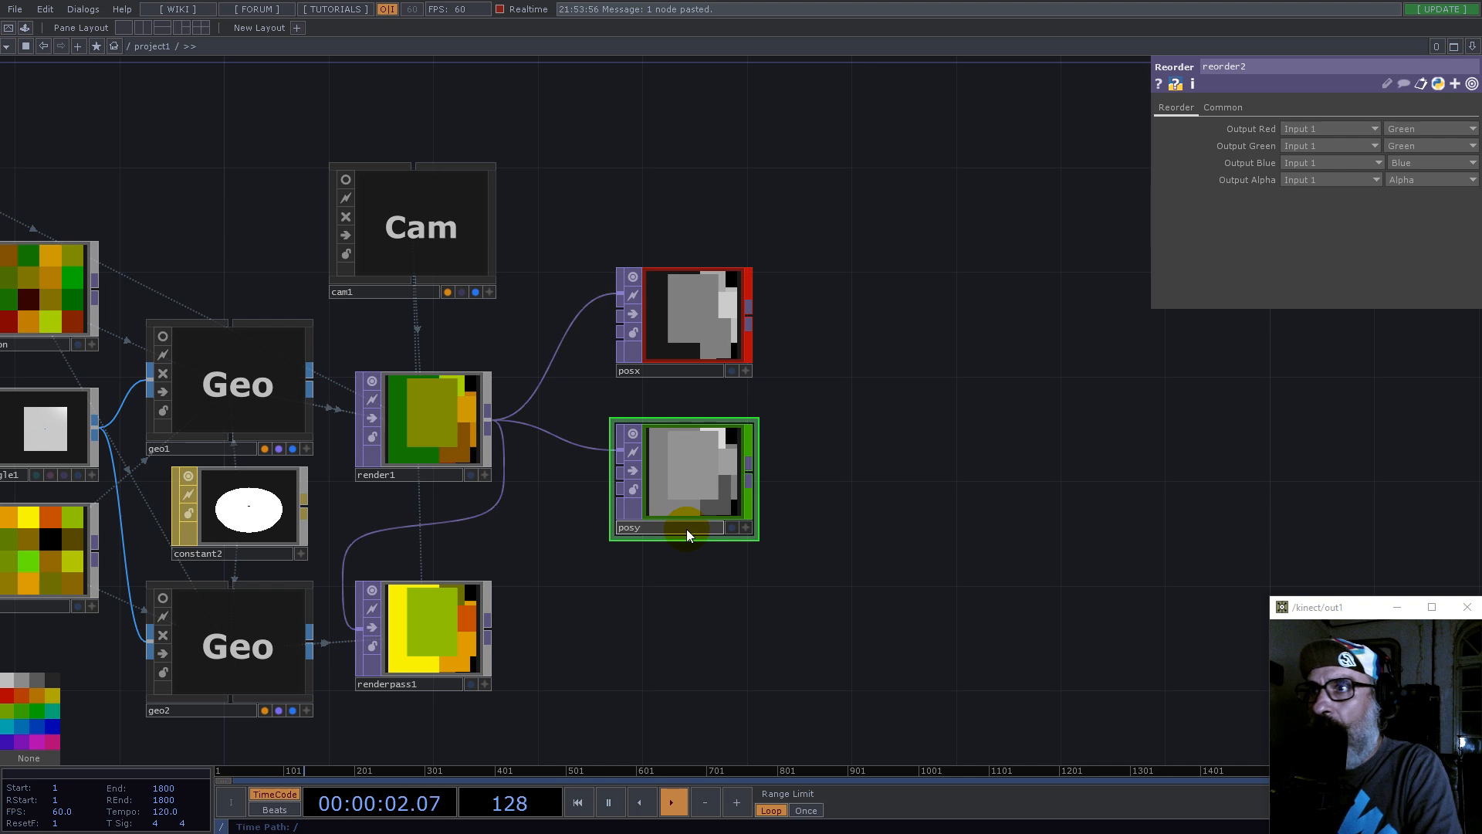
key("Return")
left_click(666, 325)
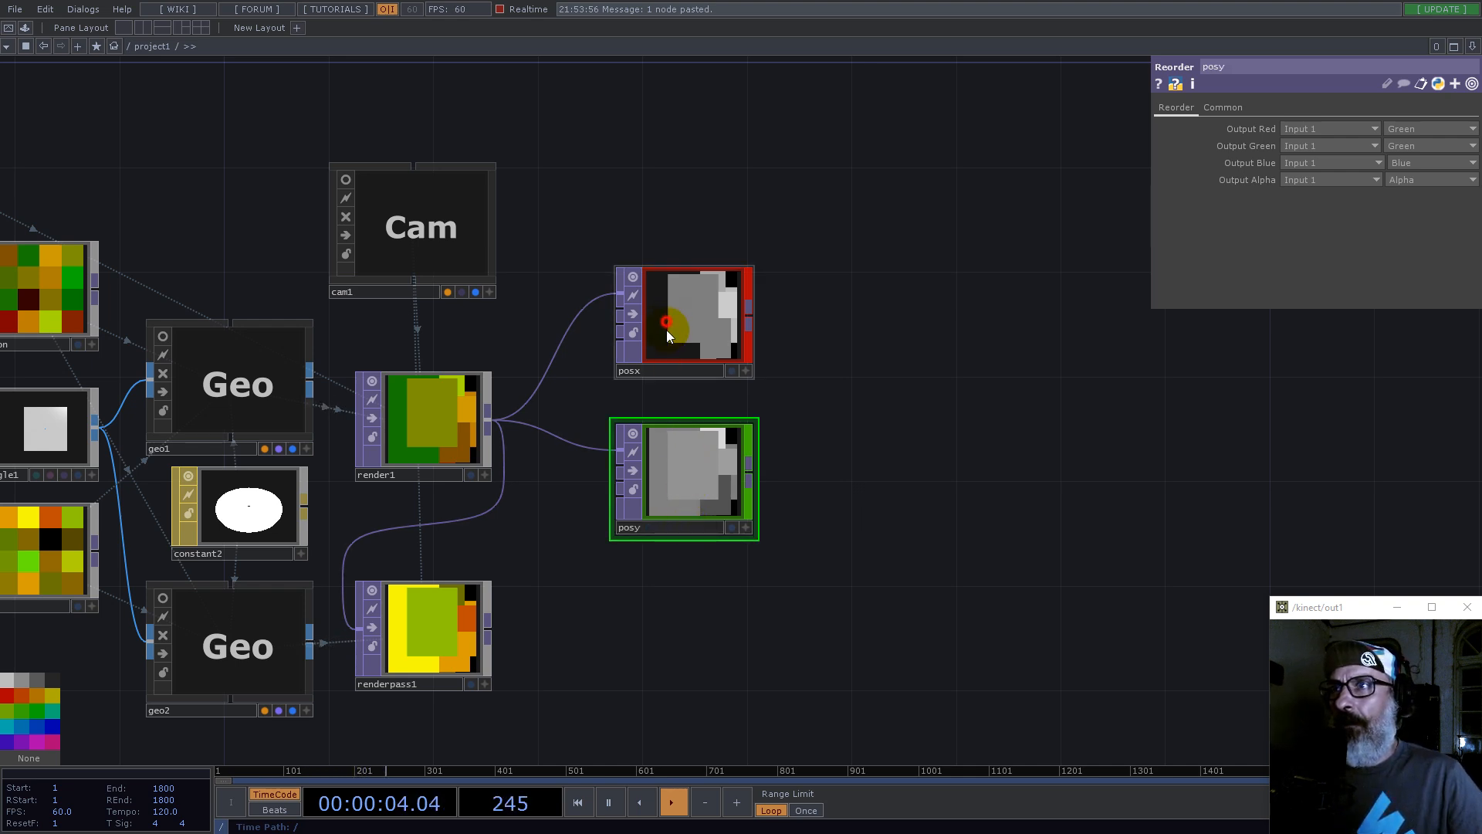
left_click_drag(667, 331, 667, 349)
left_click_drag(672, 478, 674, 504)
Step: Duplicate the posx and posy nodes together and place the copies below them
left_click_drag(1021, 573, 948, 296)
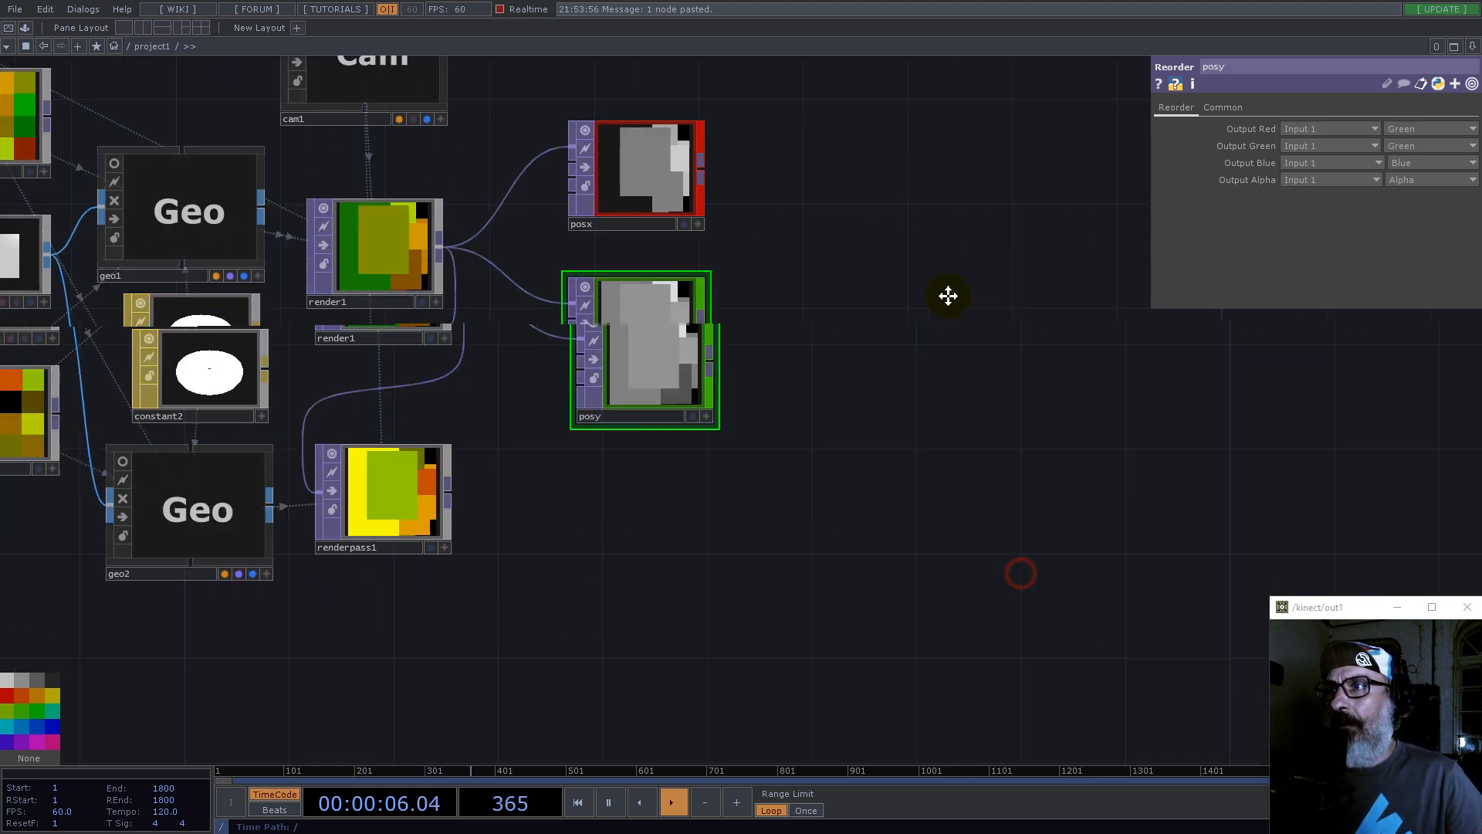
left_click_drag(782, 381, 782, 506)
left_click(585, 153, "ctrl")
key("ctrl+c")
key("ctrl+v")
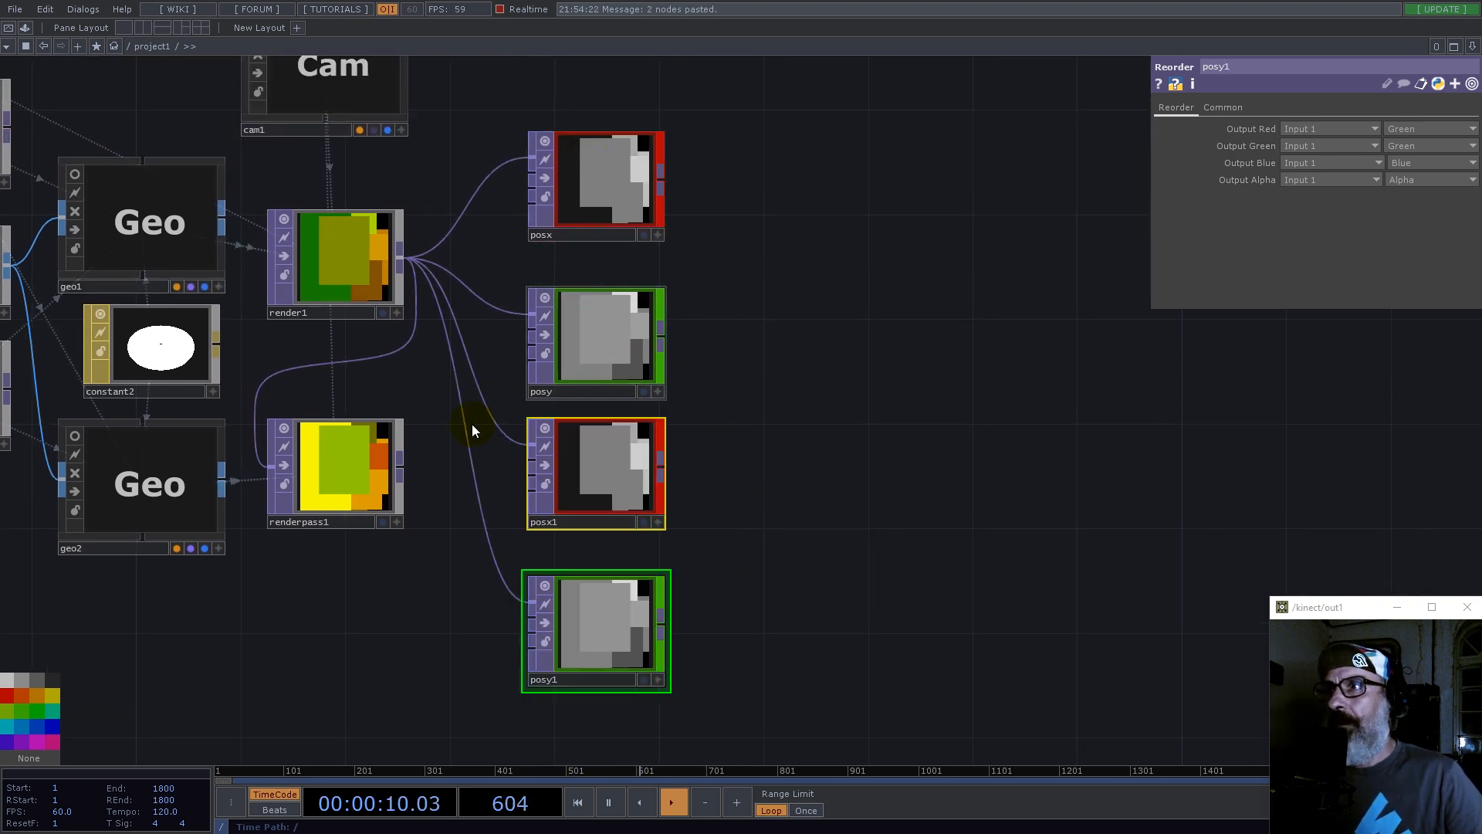
Step: Connect renderpass1's output to posx1 and posy1 in place of render1, and even out the spacing of these nodes
left_click_drag(400, 465, 532, 448)
left_click_drag(401, 468, 520, 601)
left_click_drag(595, 641, 596, 615)
left_click_drag(838, 435, 816, 361)
left_click_drag(309, 391, 309, 437)
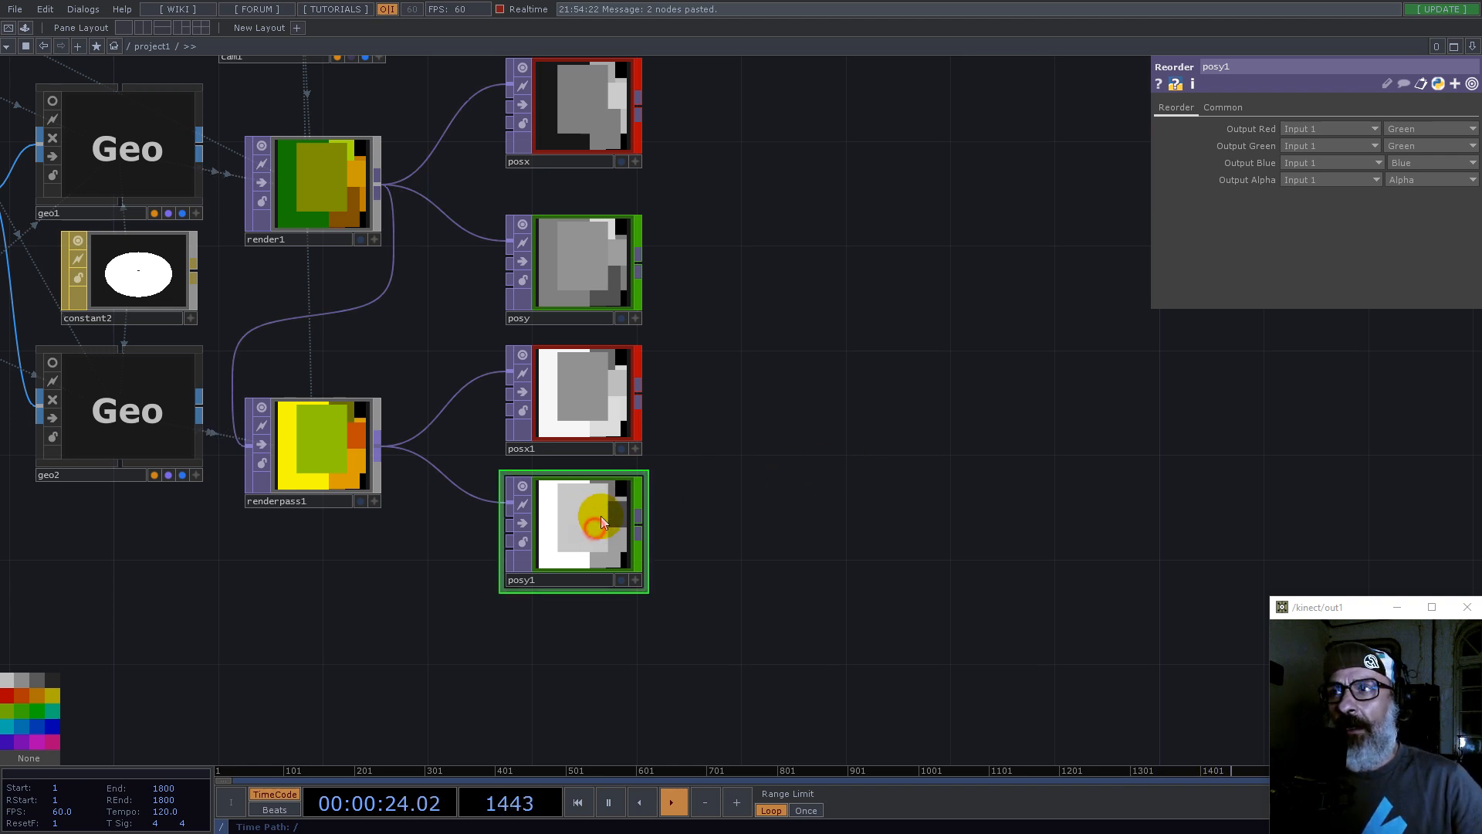
left_click_drag(571, 532, 571, 559)
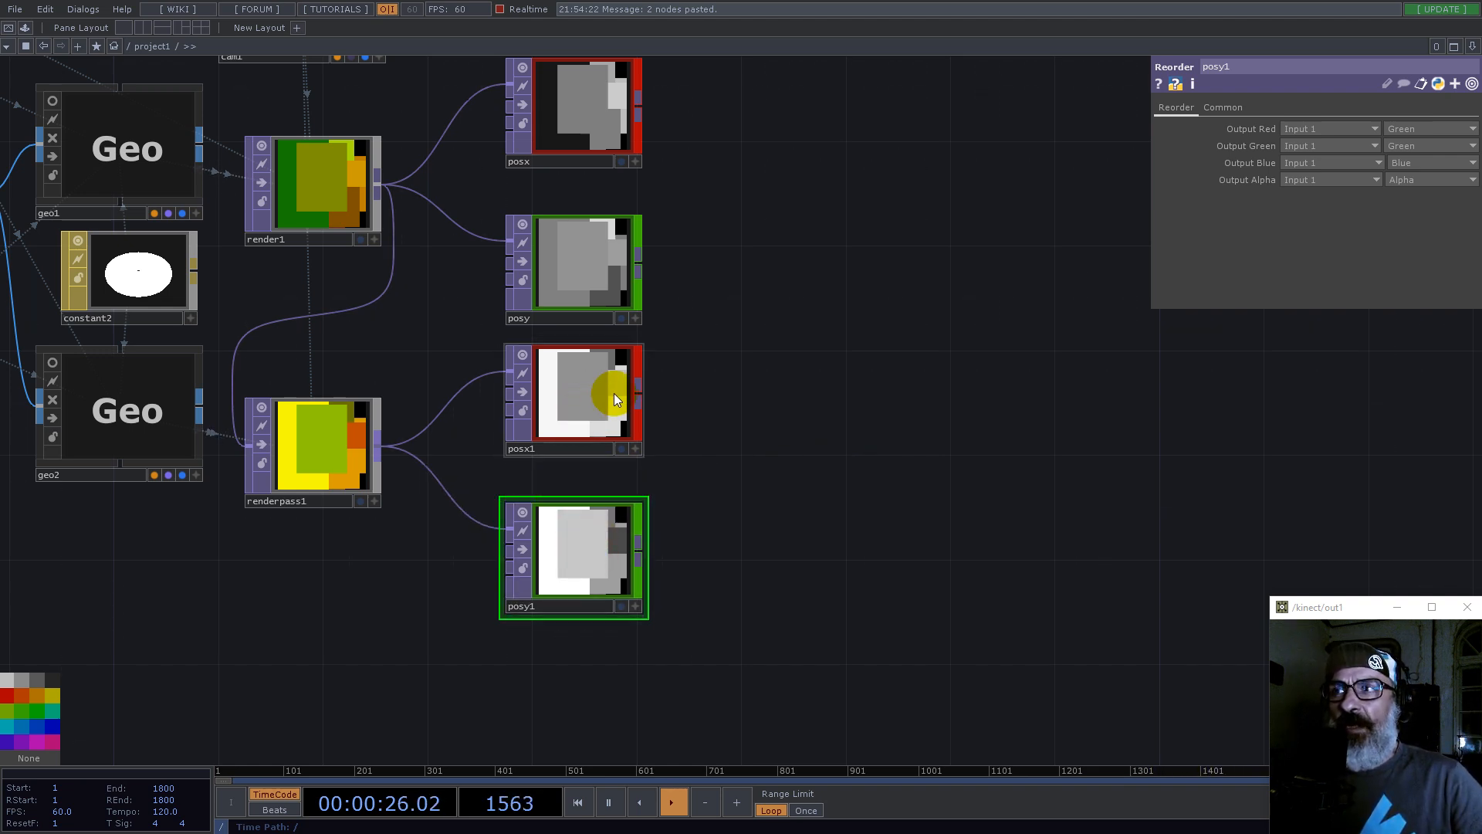
Step: Add a Composite TOP with posx1 and posy1 as inputs and place it beside them
right_click(642, 394)
type("com")
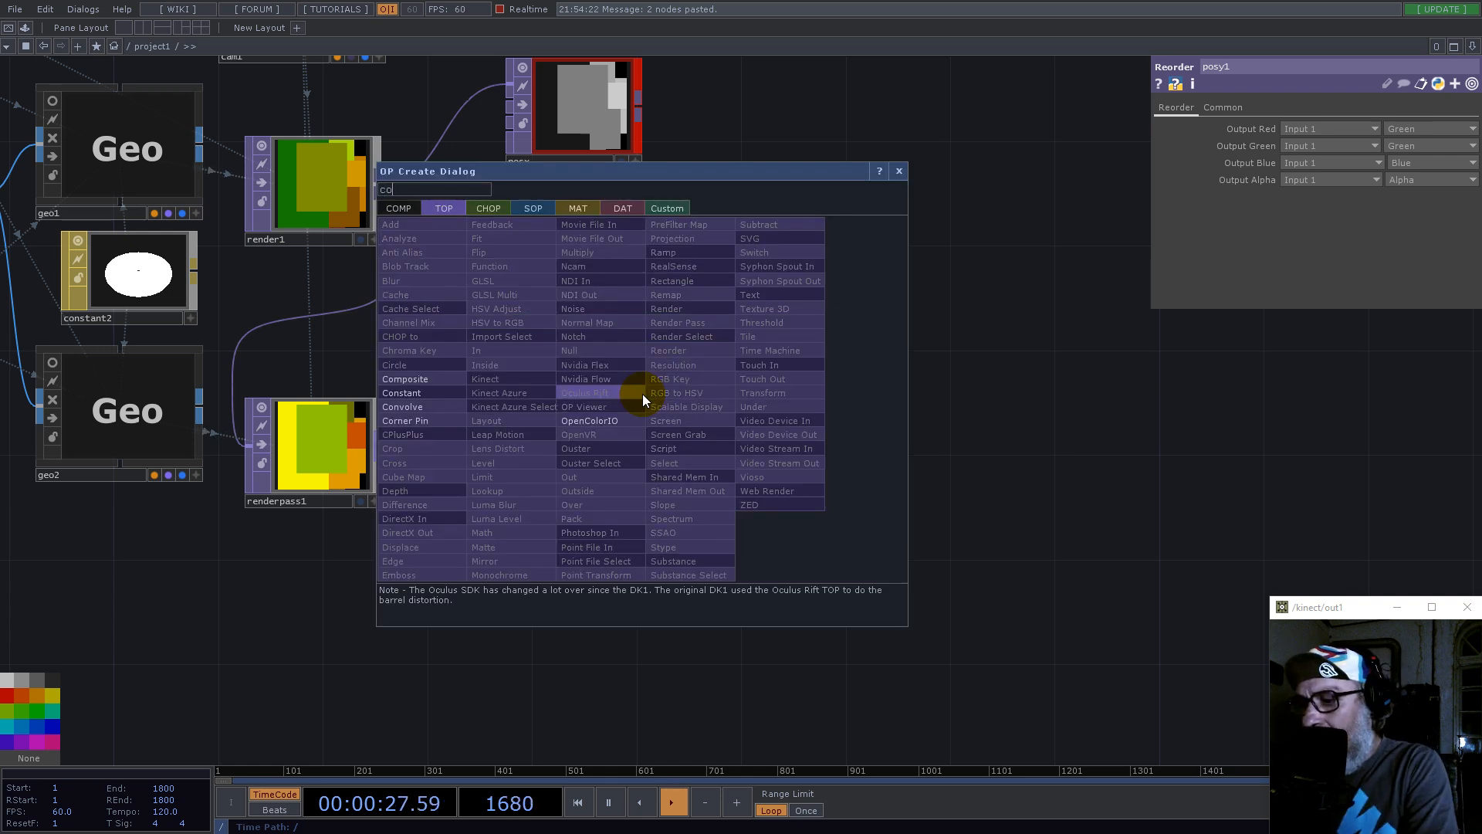
left_click(425, 378)
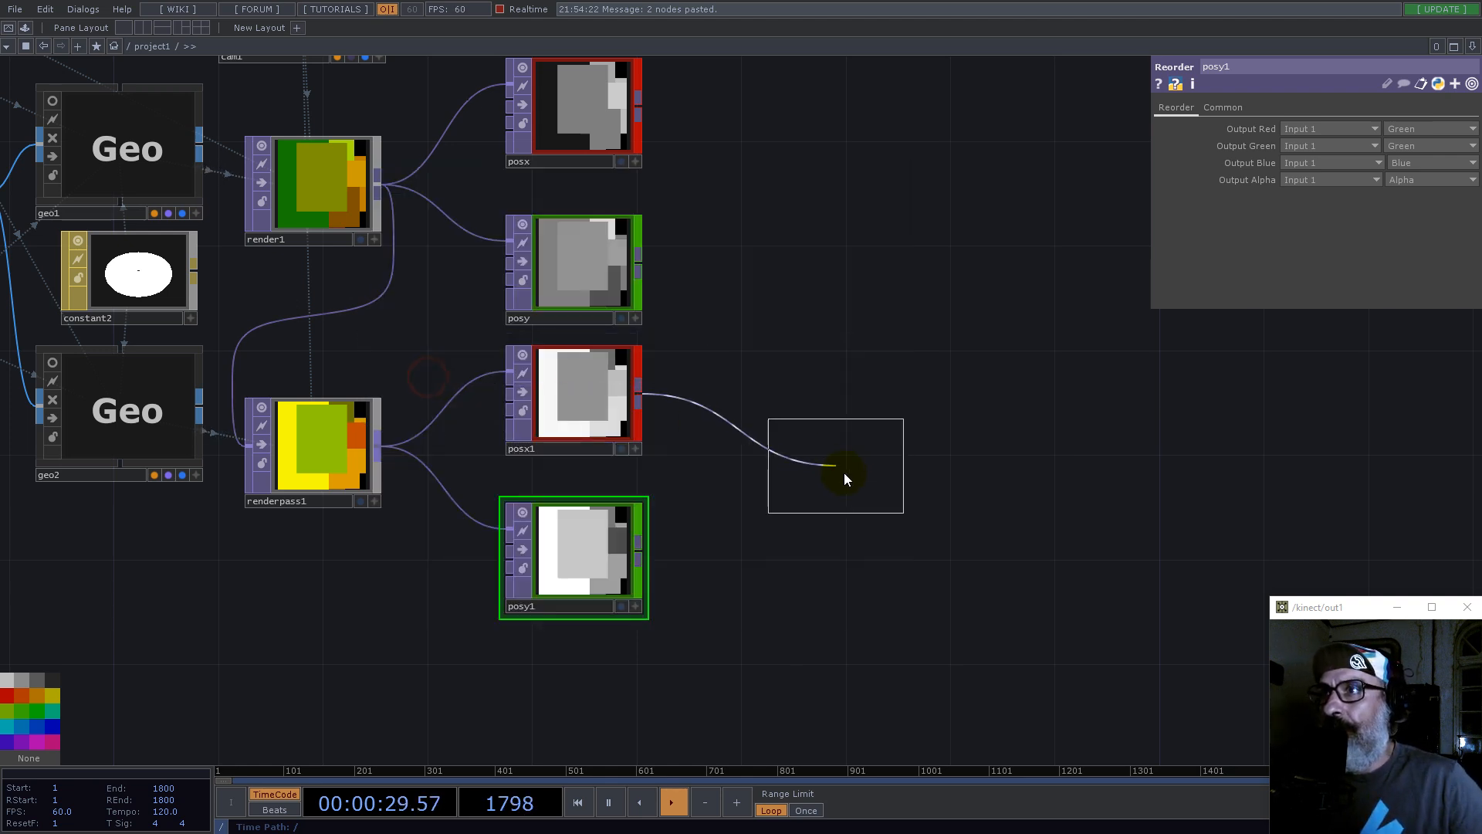
left_click(845, 464)
left_click(817, 465)
left_click_drag(816, 466, 807, 492)
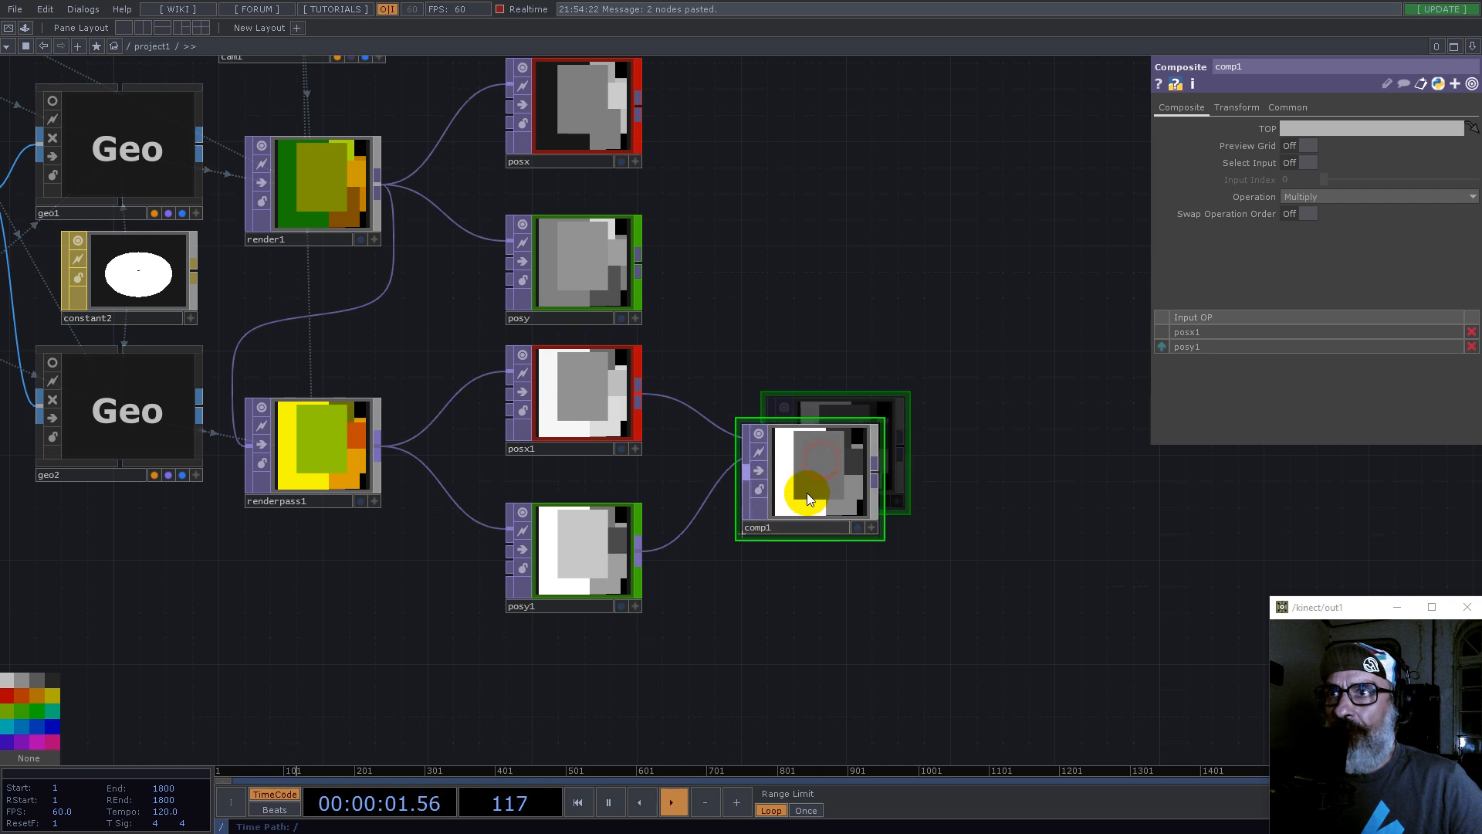
Step: Set the operation of the comp1 Composite TOP to Maximum
left_click(1367, 197)
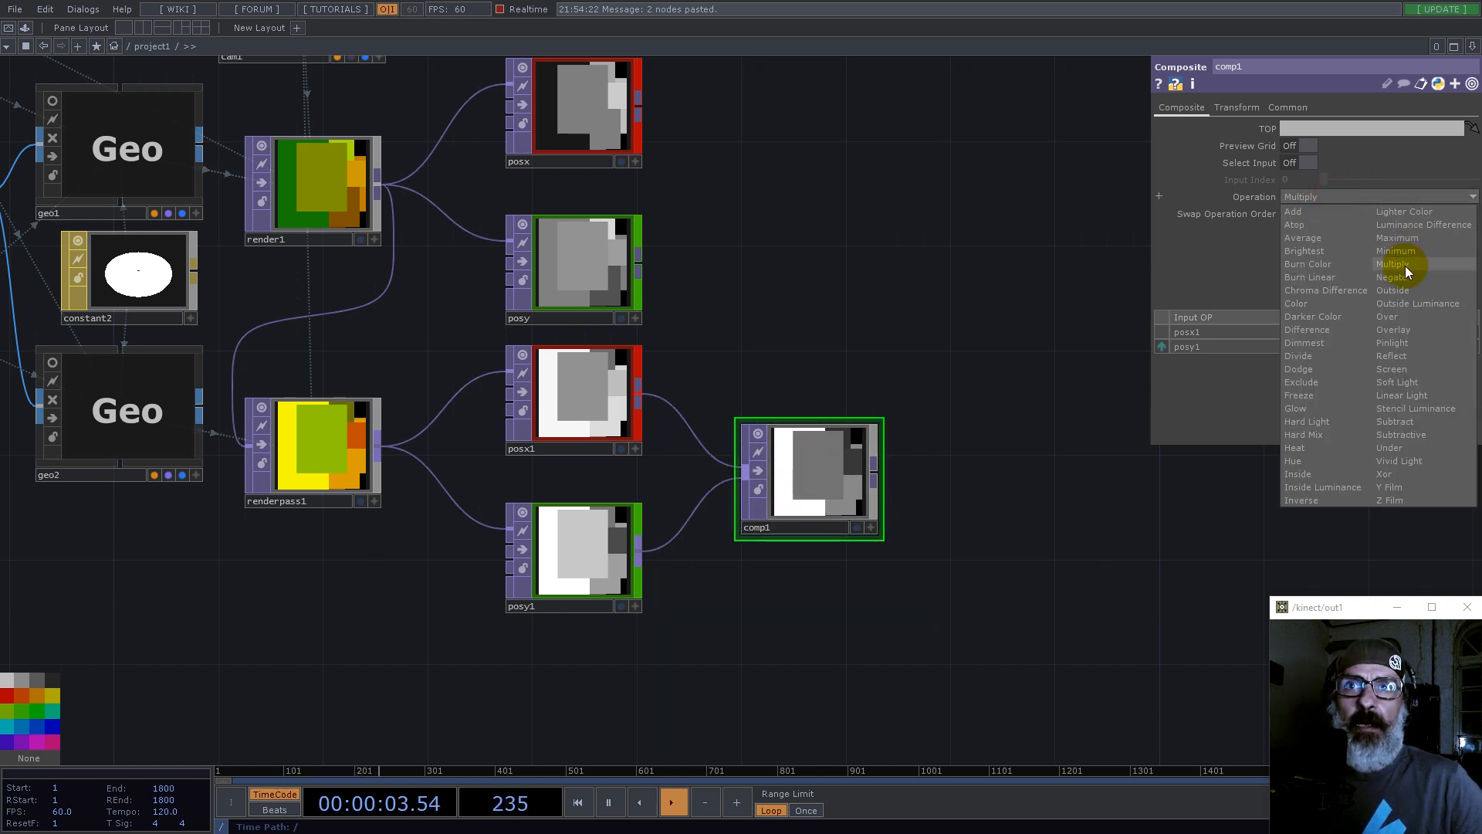
left_click(1402, 239)
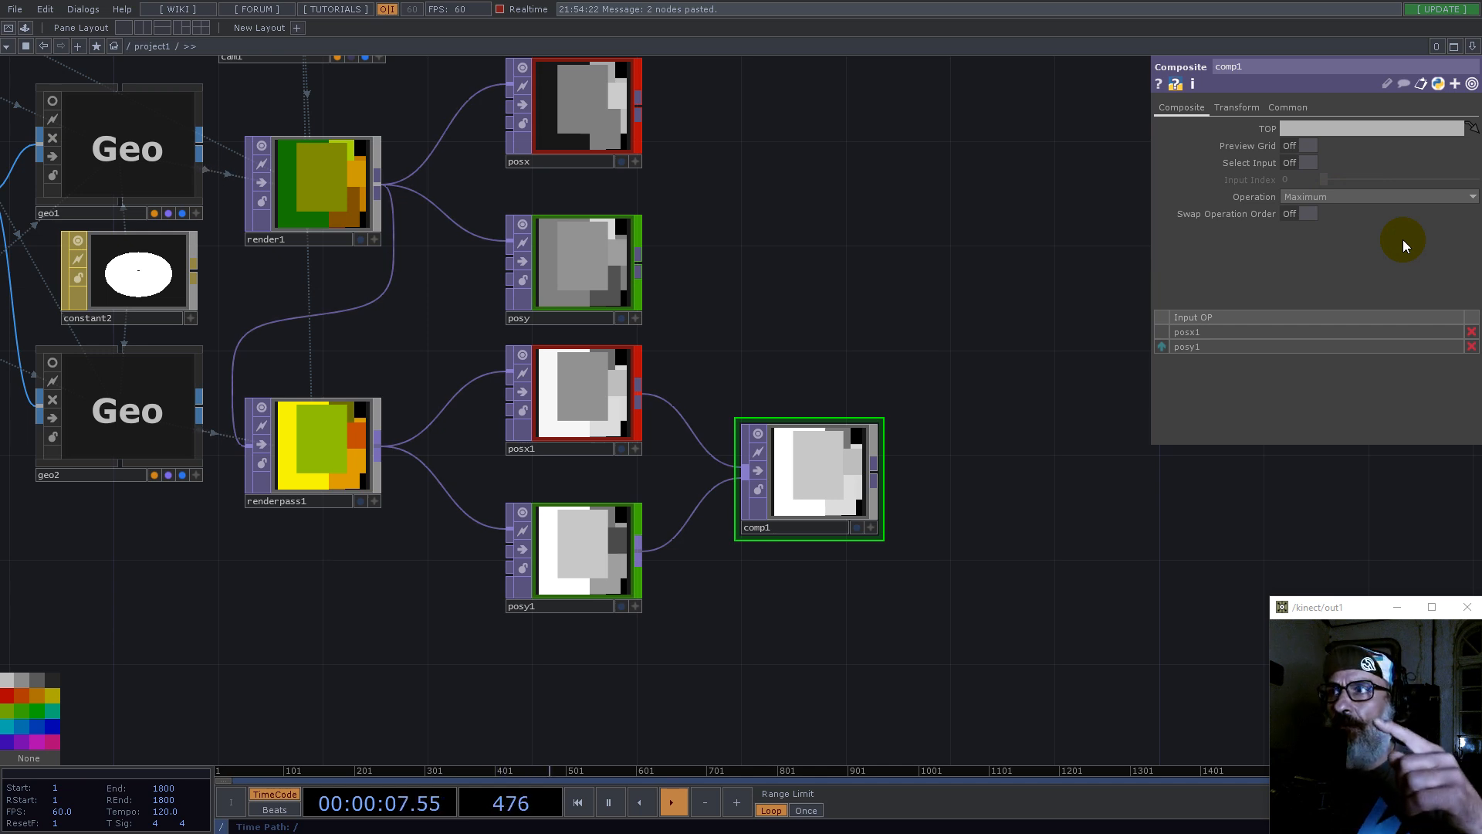
Step: Add a Difference TOP after comp1 and connect posx1 to its second input
left_click_drag(926, 427, 801, 419)
right_click(756, 465)
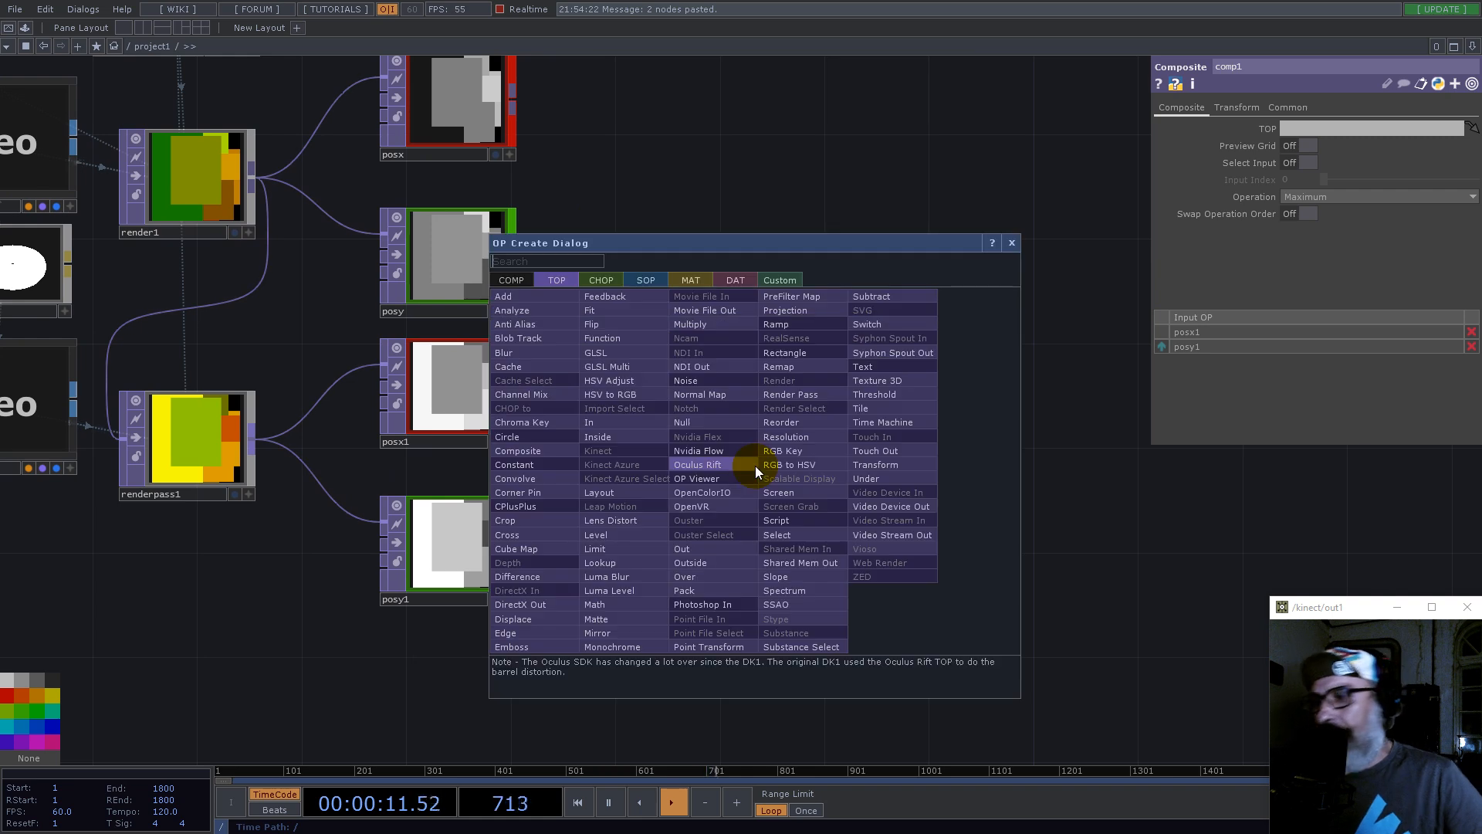
type("d")
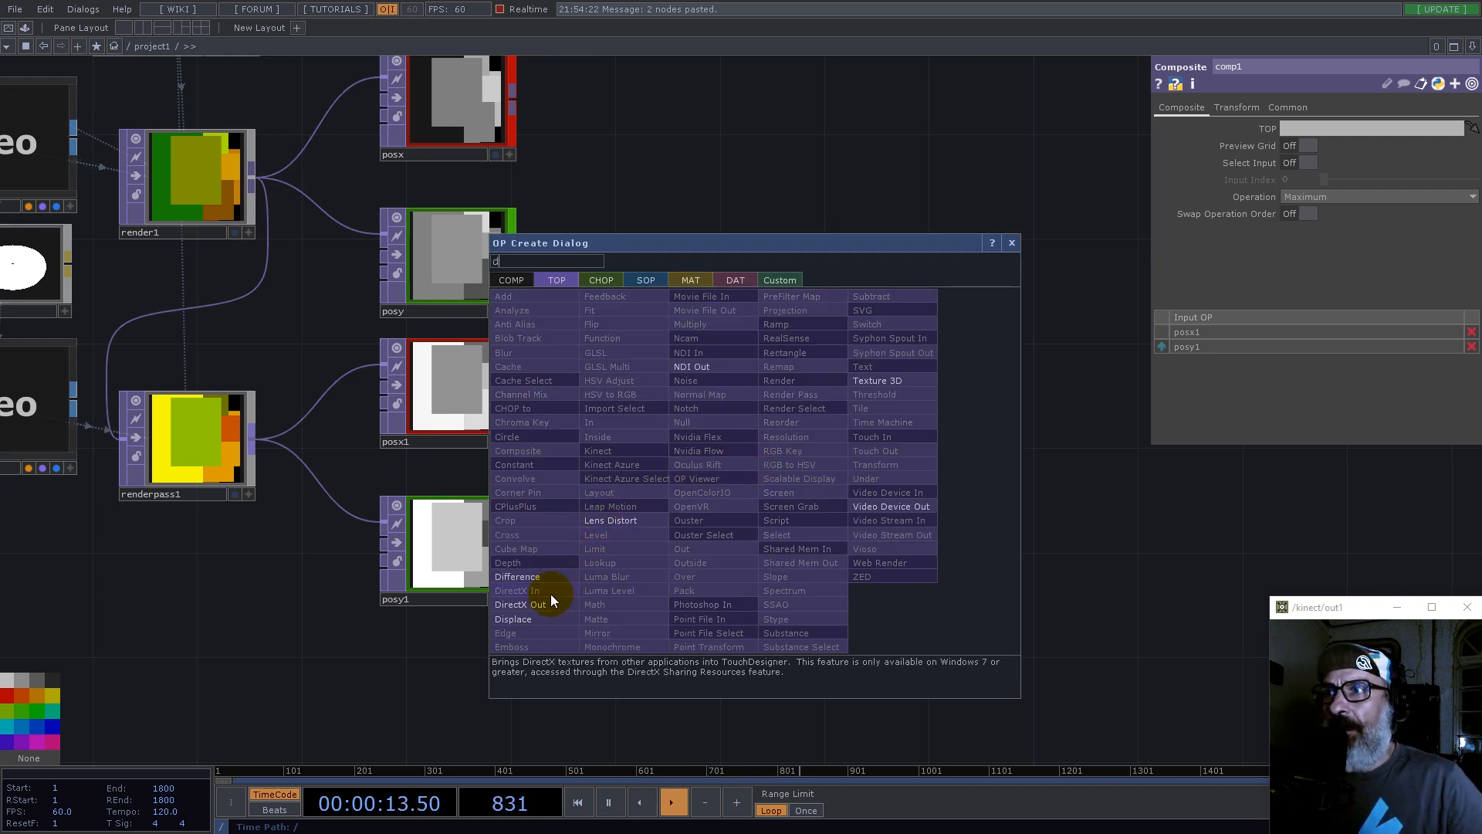
left_click(541, 576)
left_click(890, 380)
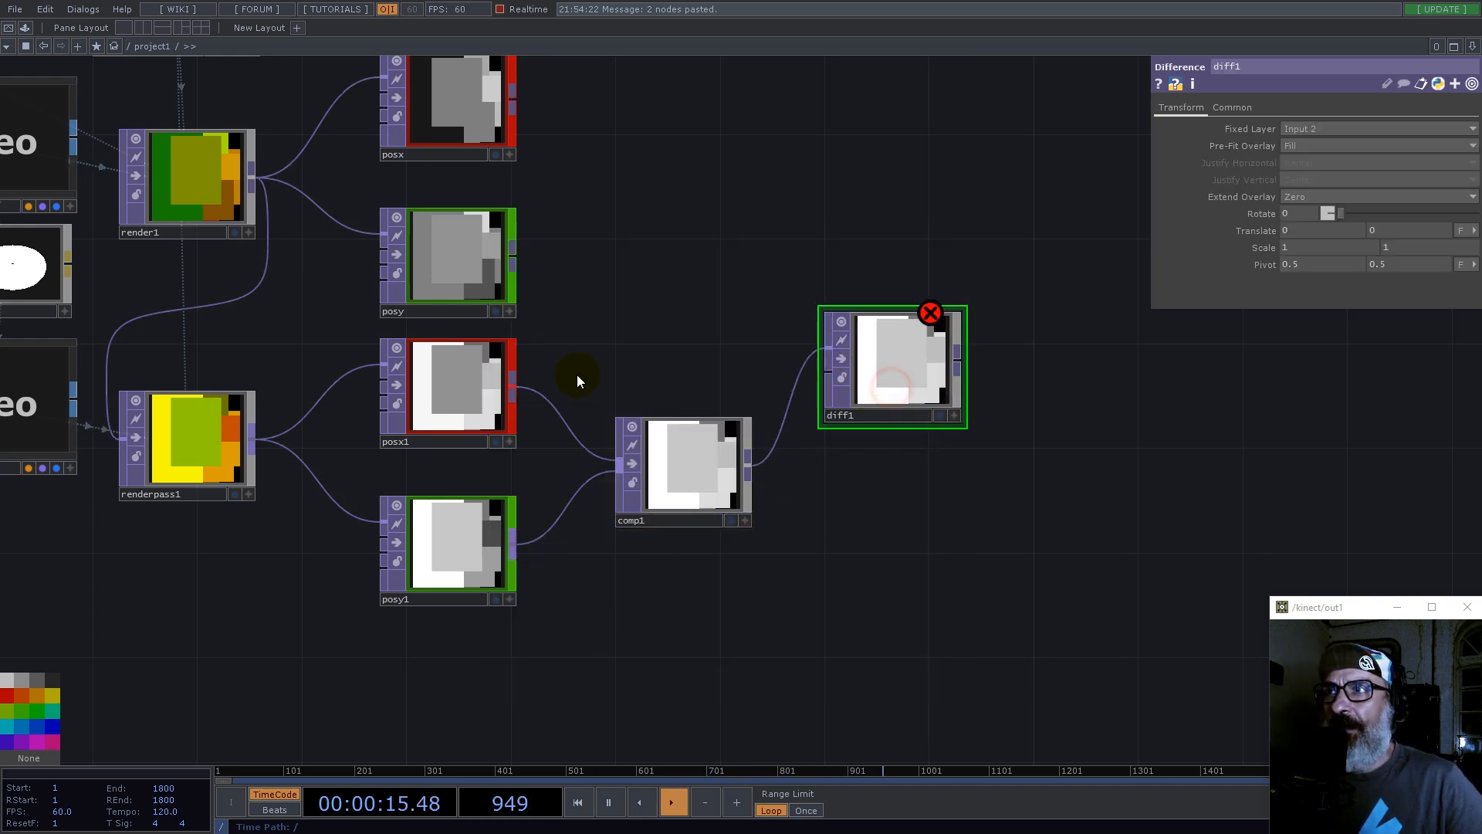
left_click_drag(512, 383, 889, 374)
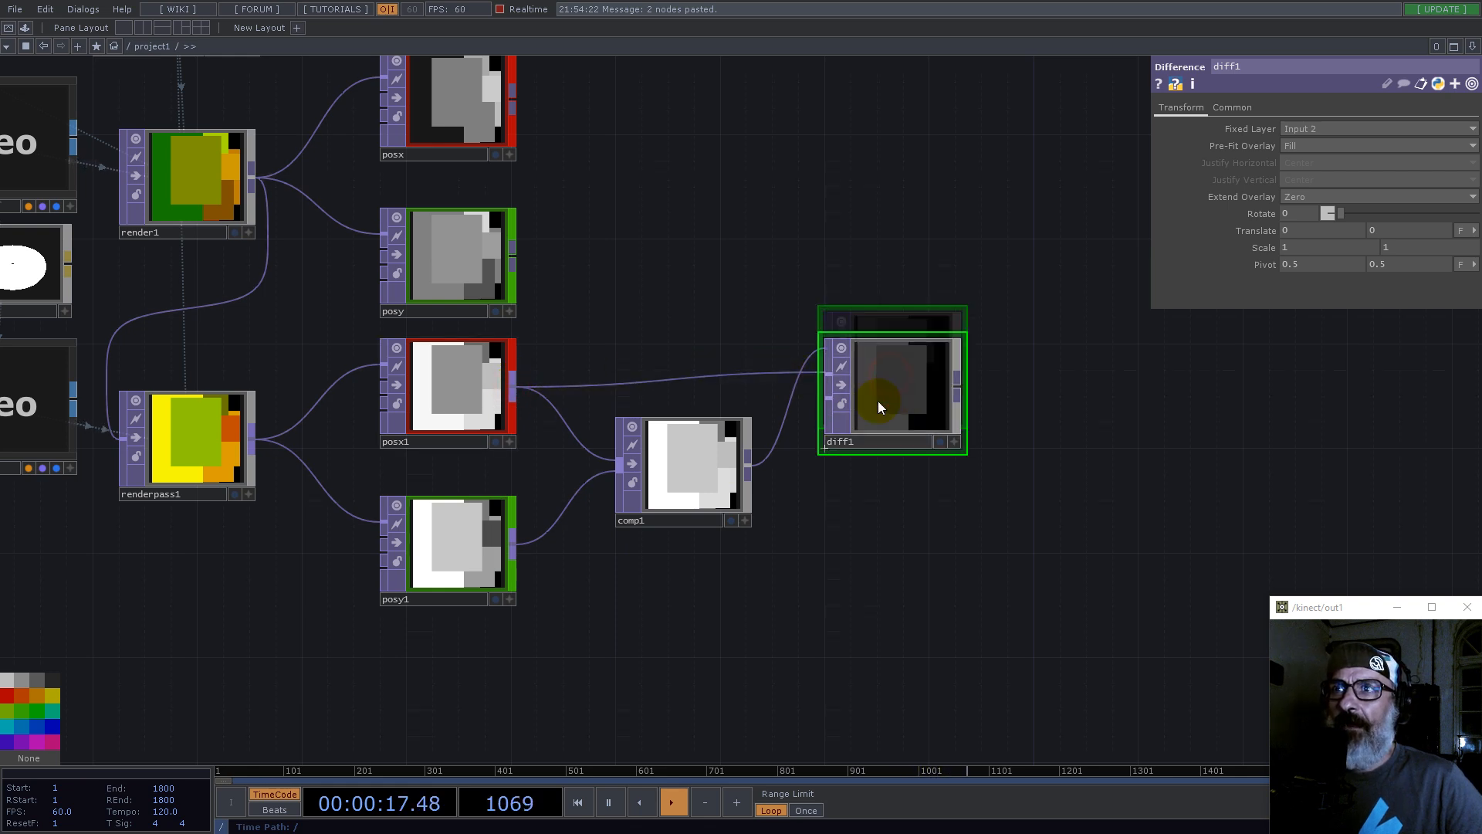
left_click(687, 491)
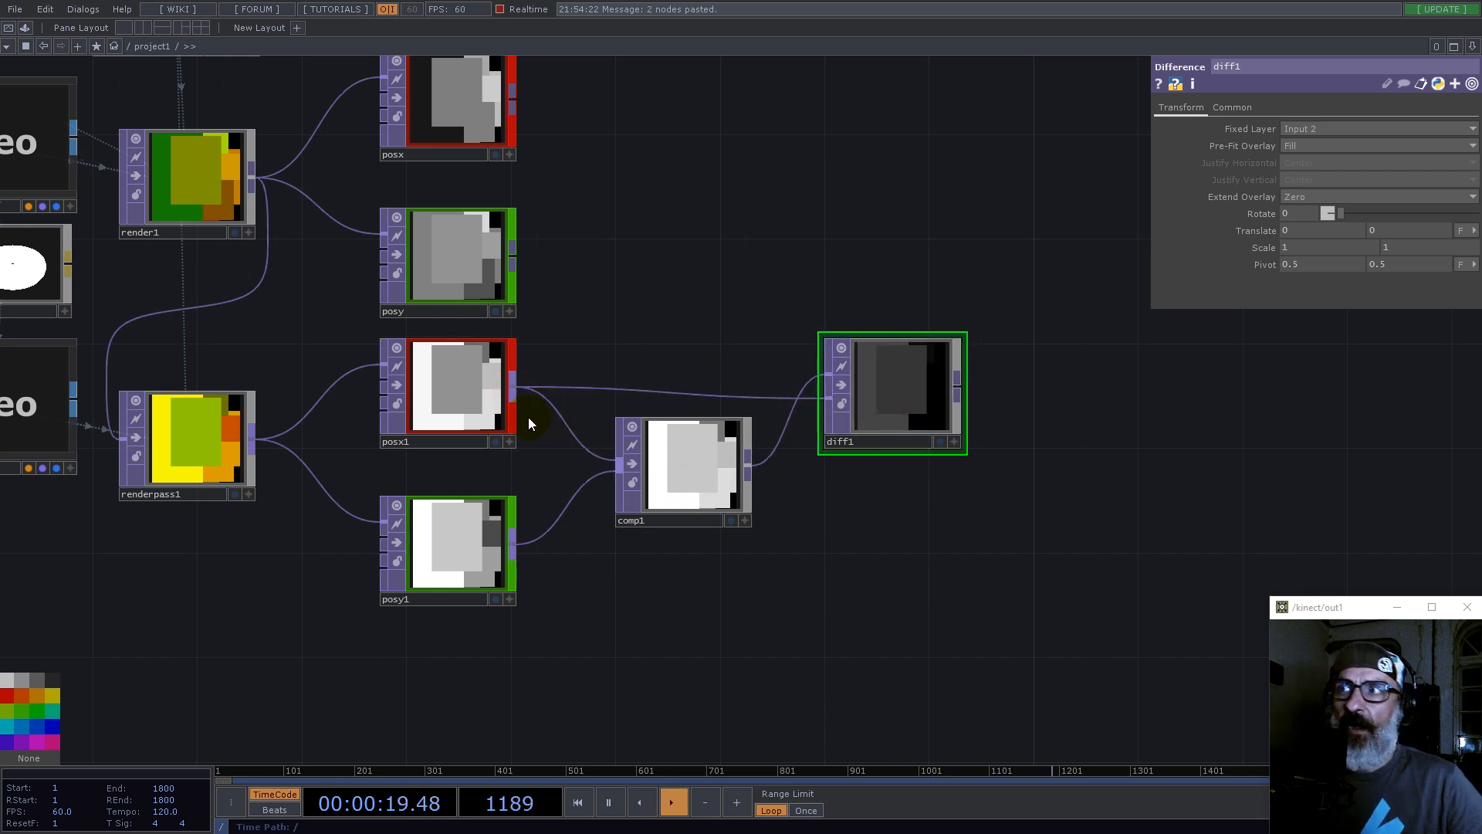
left_click(902, 395)
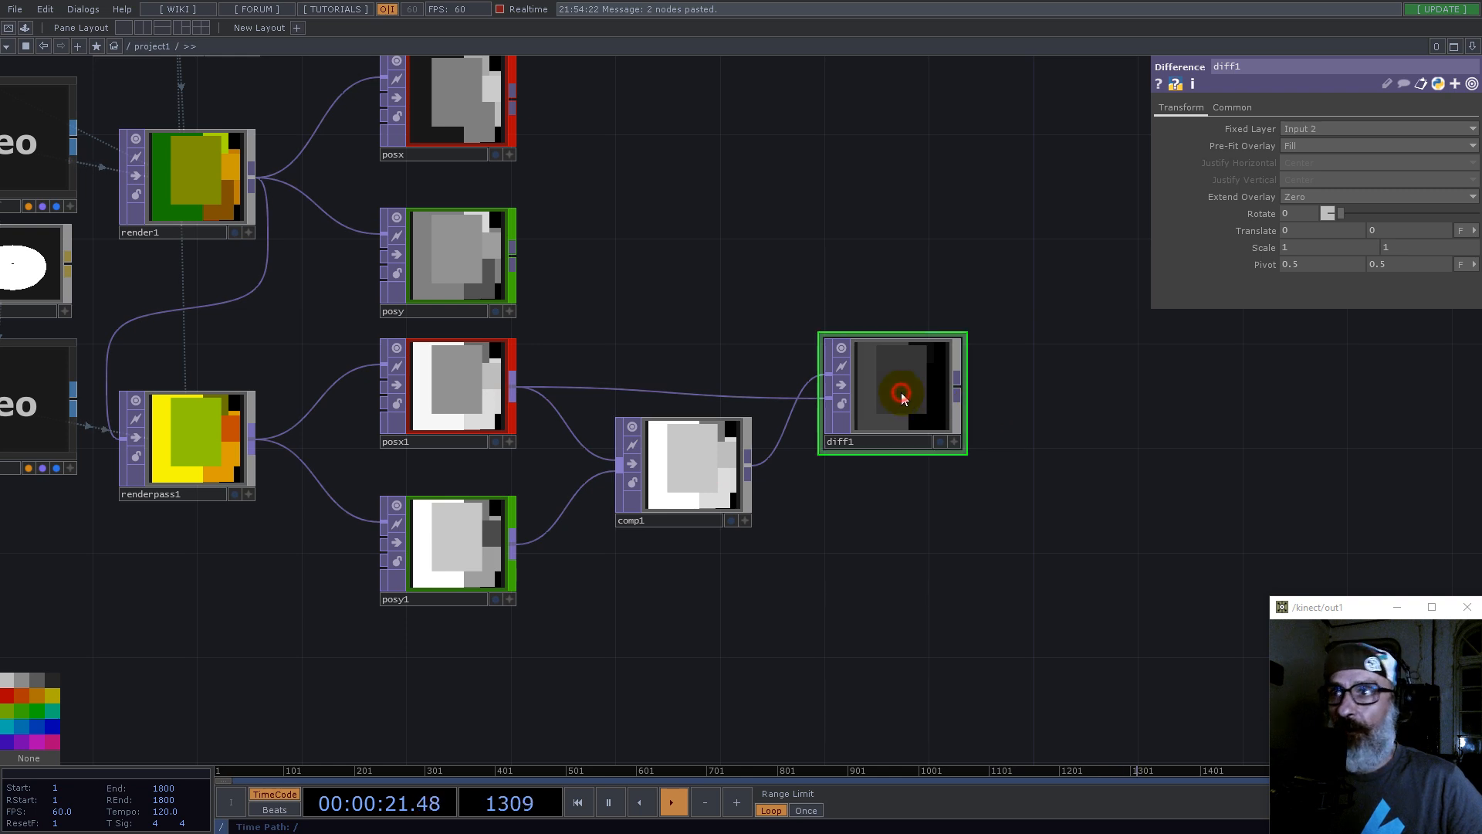
Step: Duplicate diff1, place the copy below it, and connect posy1 to the copy's second input
key("ctrl+c")
key("ctrl+v")
left_click_drag(882, 542, 873, 572)
left_click_drag(516, 543, 796, 567)
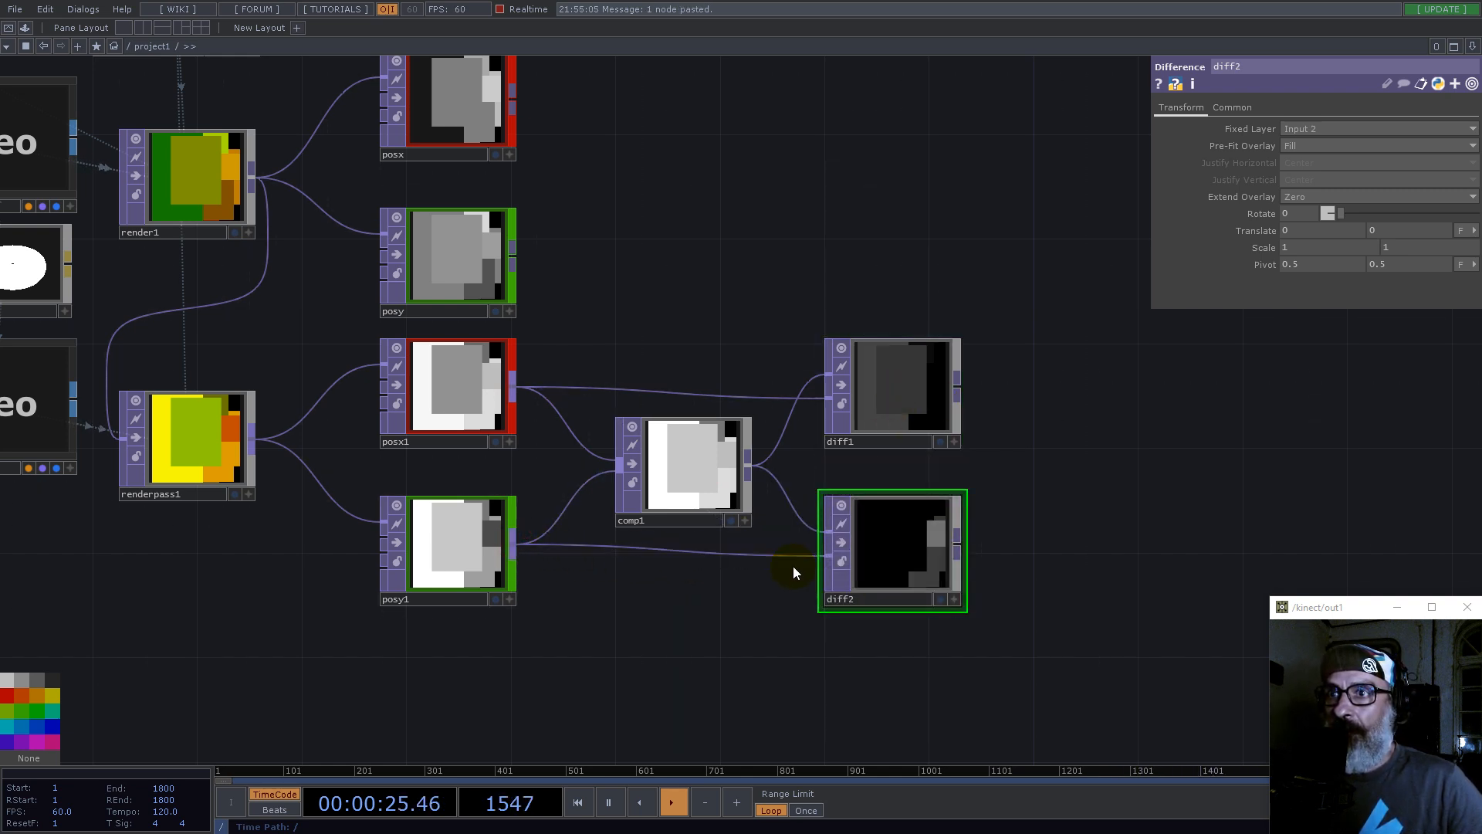
Step: Move diff1 up slightly to leave more space above diff2
left_click_drag(1085, 482, 888, 363)
left_click_drag(711, 454, 692, 409)
left_click(714, 286)
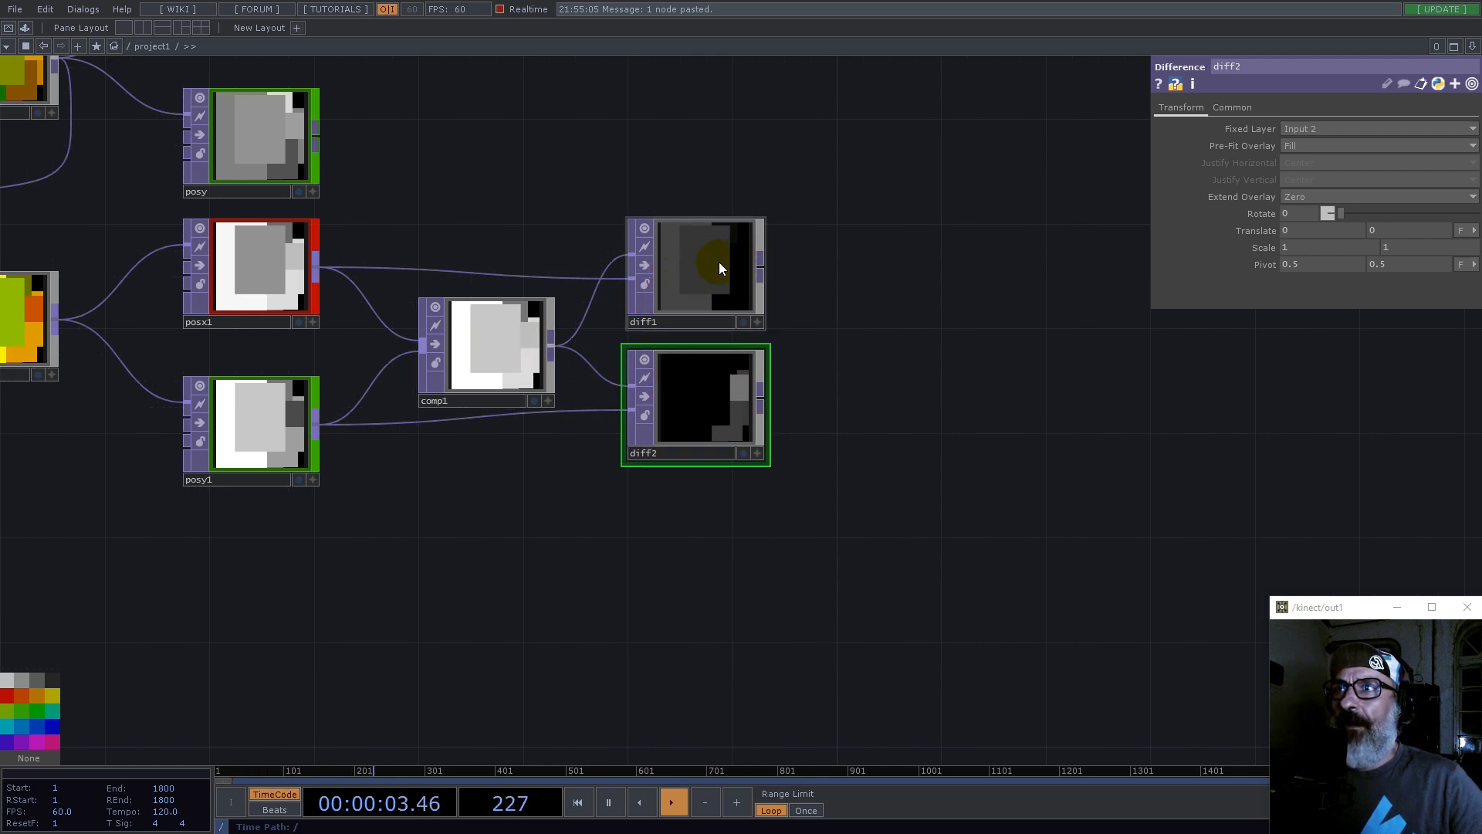
left_click_drag(717, 270, 702, 251)
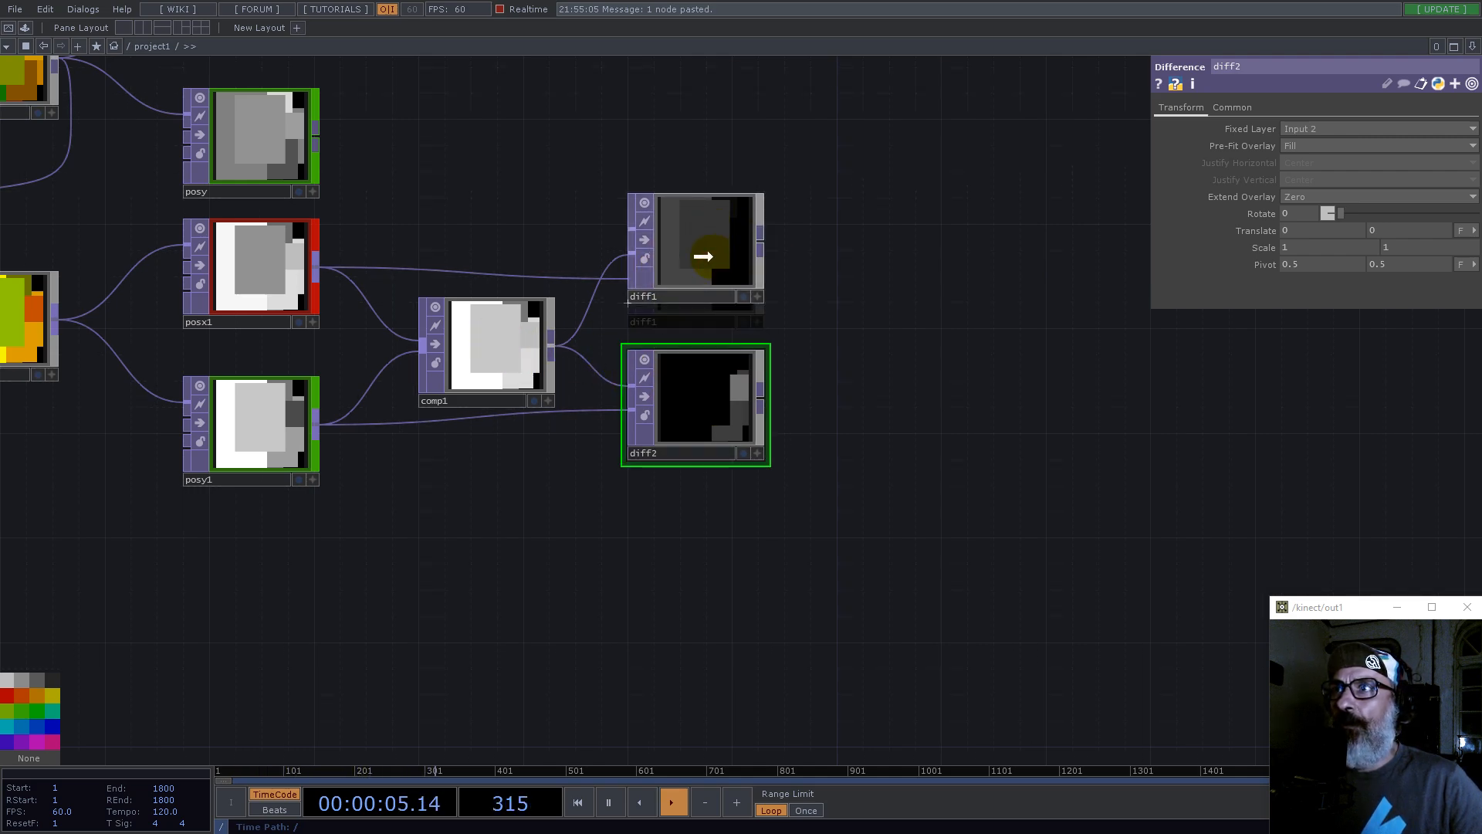
Step: Add a Math TOP after diff1 and set its Integer option to Ceiling
left_click(762, 244)
type("ma")
left_click(616, 374)
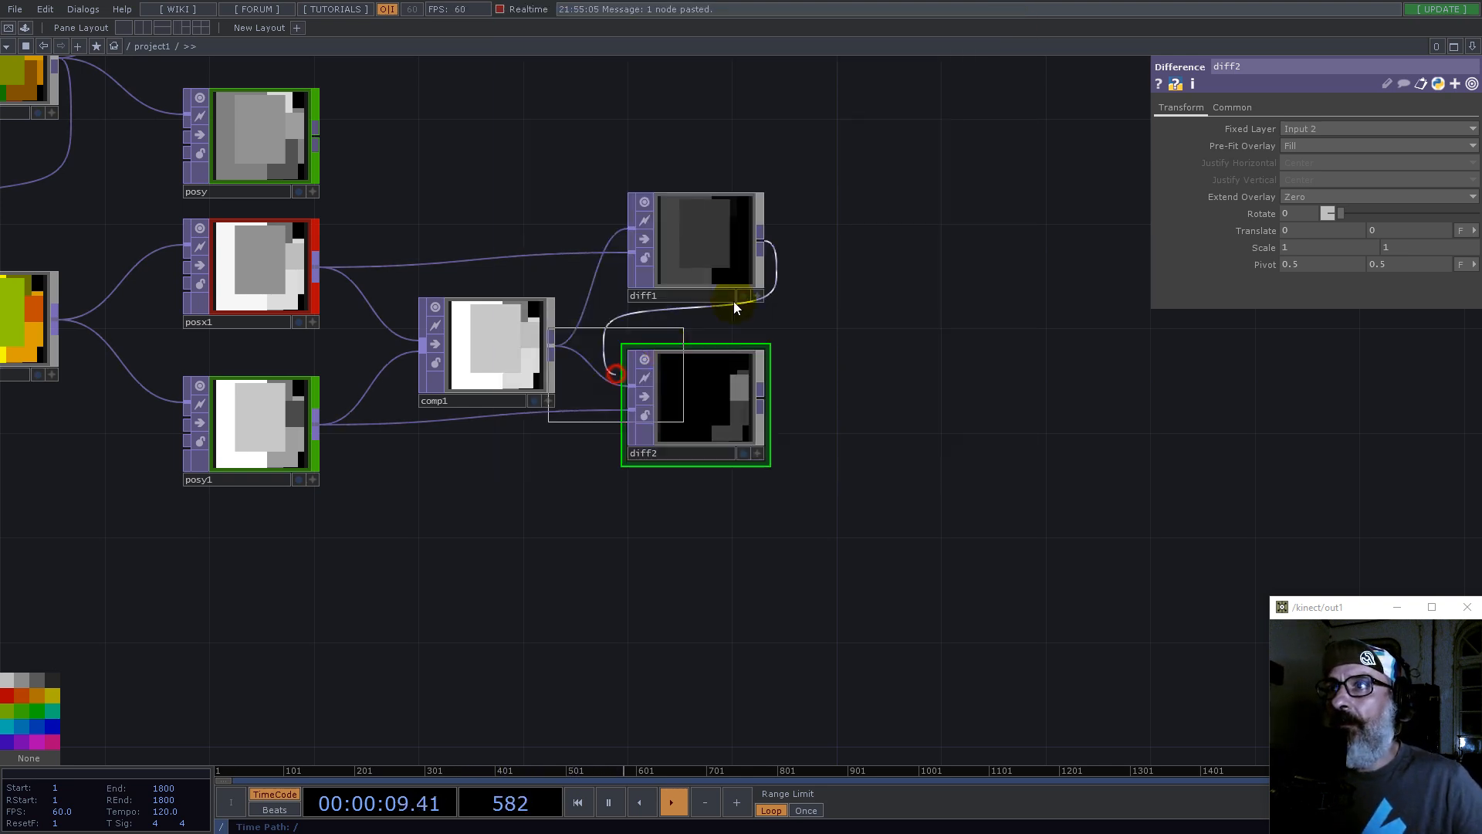
left_click(852, 246)
left_click(1352, 215)
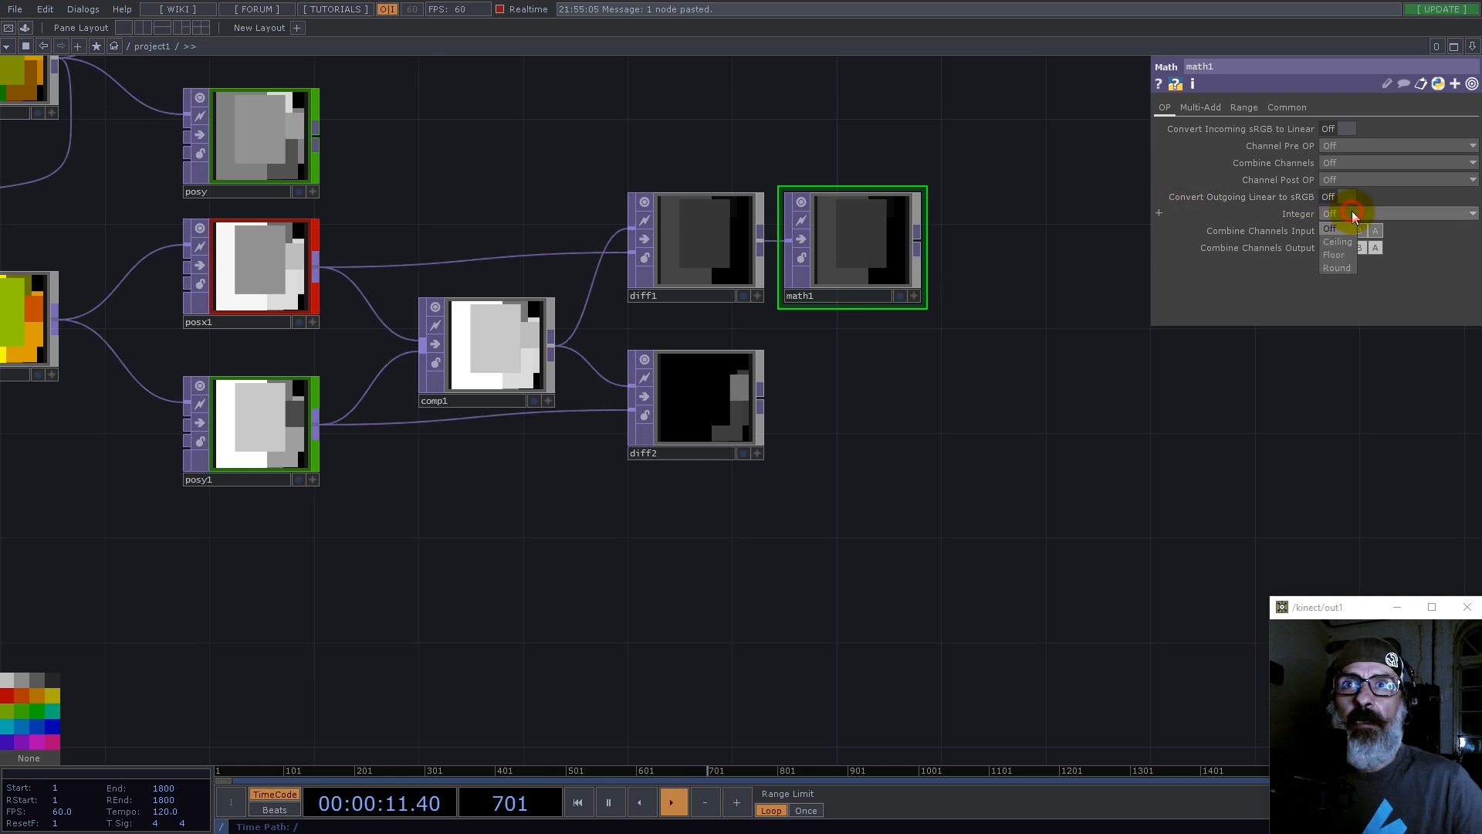
left_click(1338, 242)
Step: Duplicate the math1 node, place the copy below it, and feed the copy from diff2 instead of diff1
left_click(852, 232)
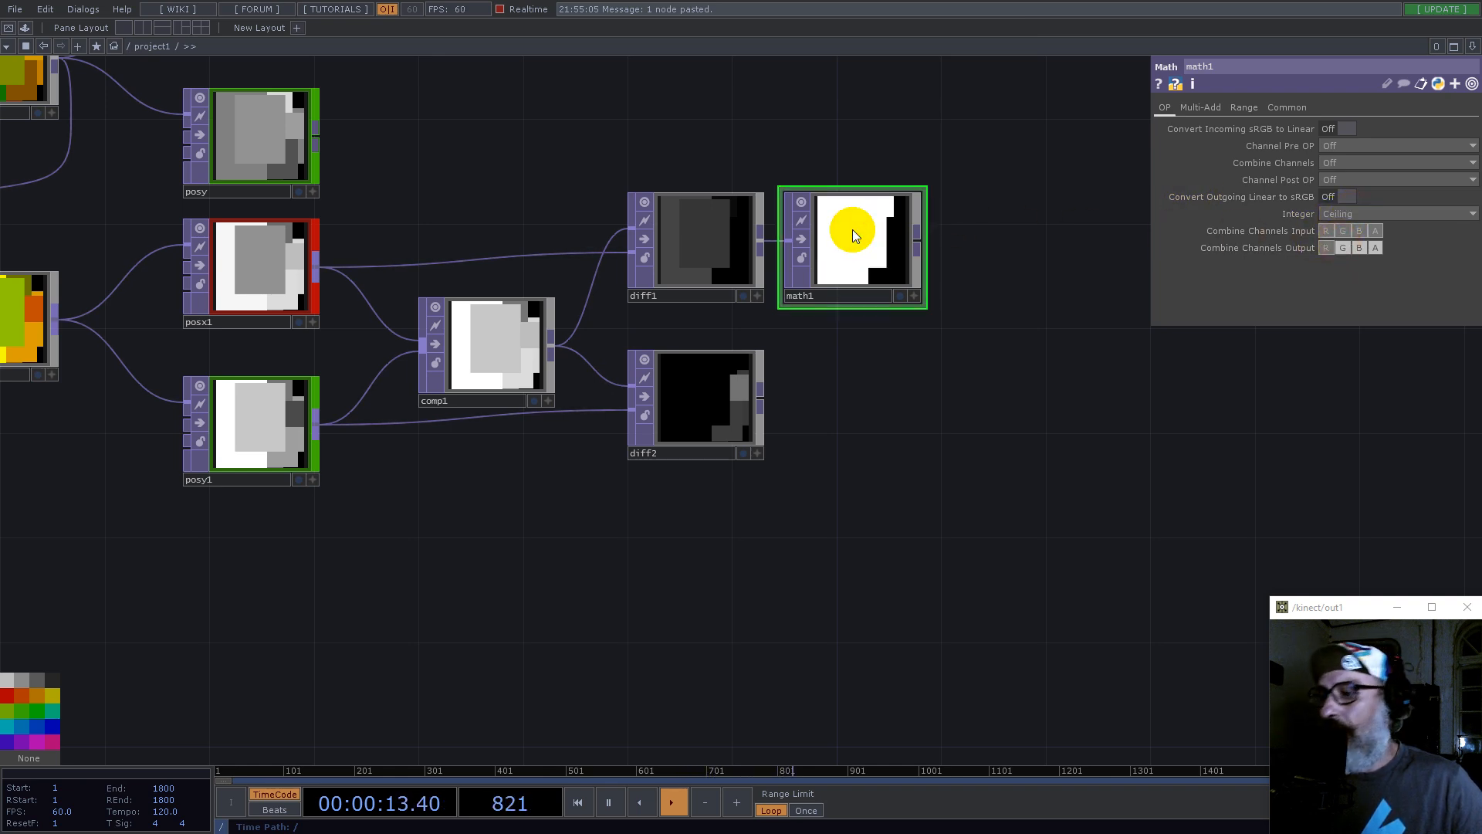
key("ctrl+v")
left_click(864, 390)
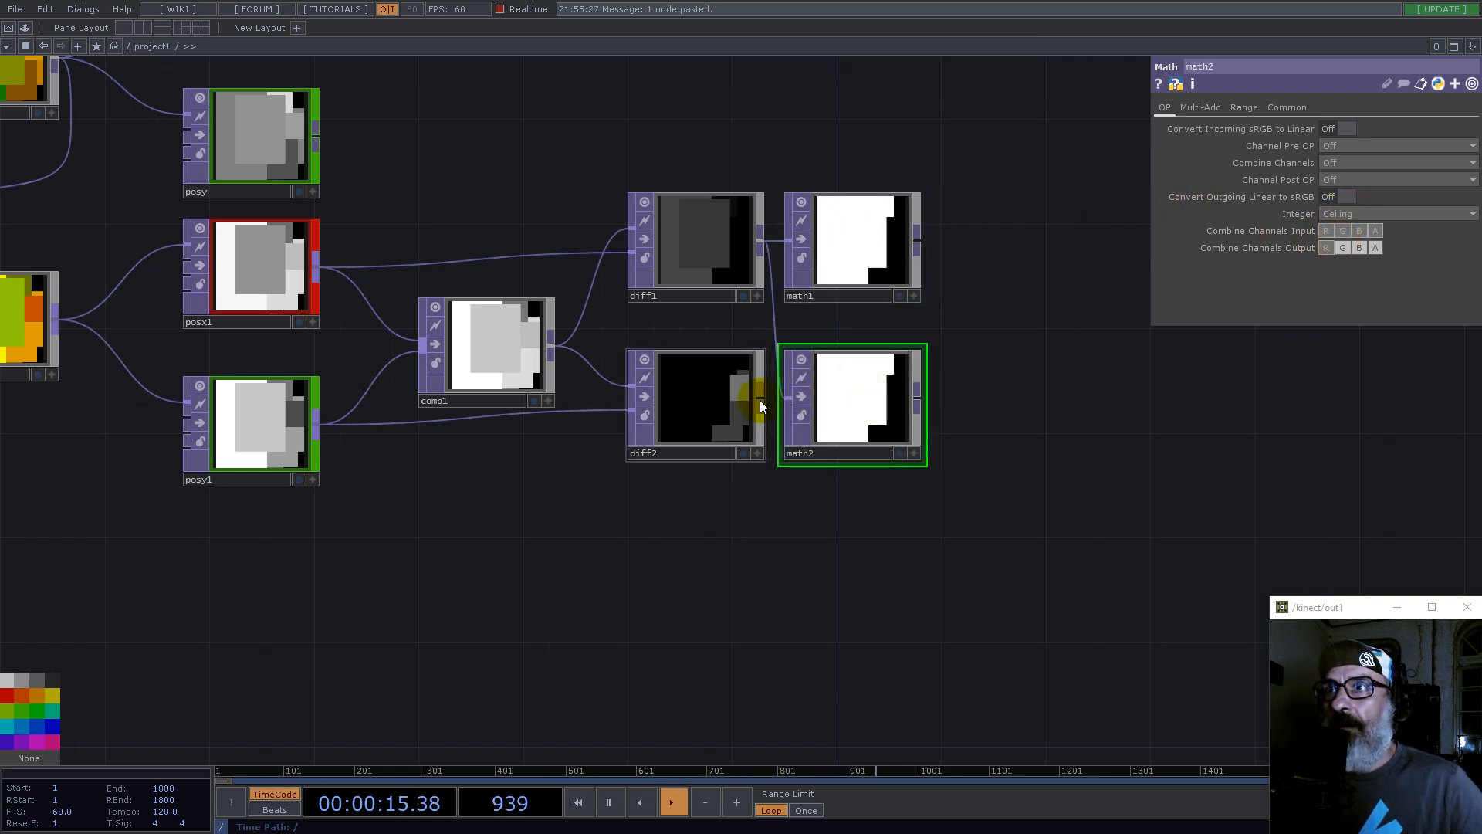
left_click_drag(775, 401, 871, 422)
Step: Set the noise2 amplitude to 0.31 and its offset to 0.157
left_click_drag(1019, 322, 1097, 371)
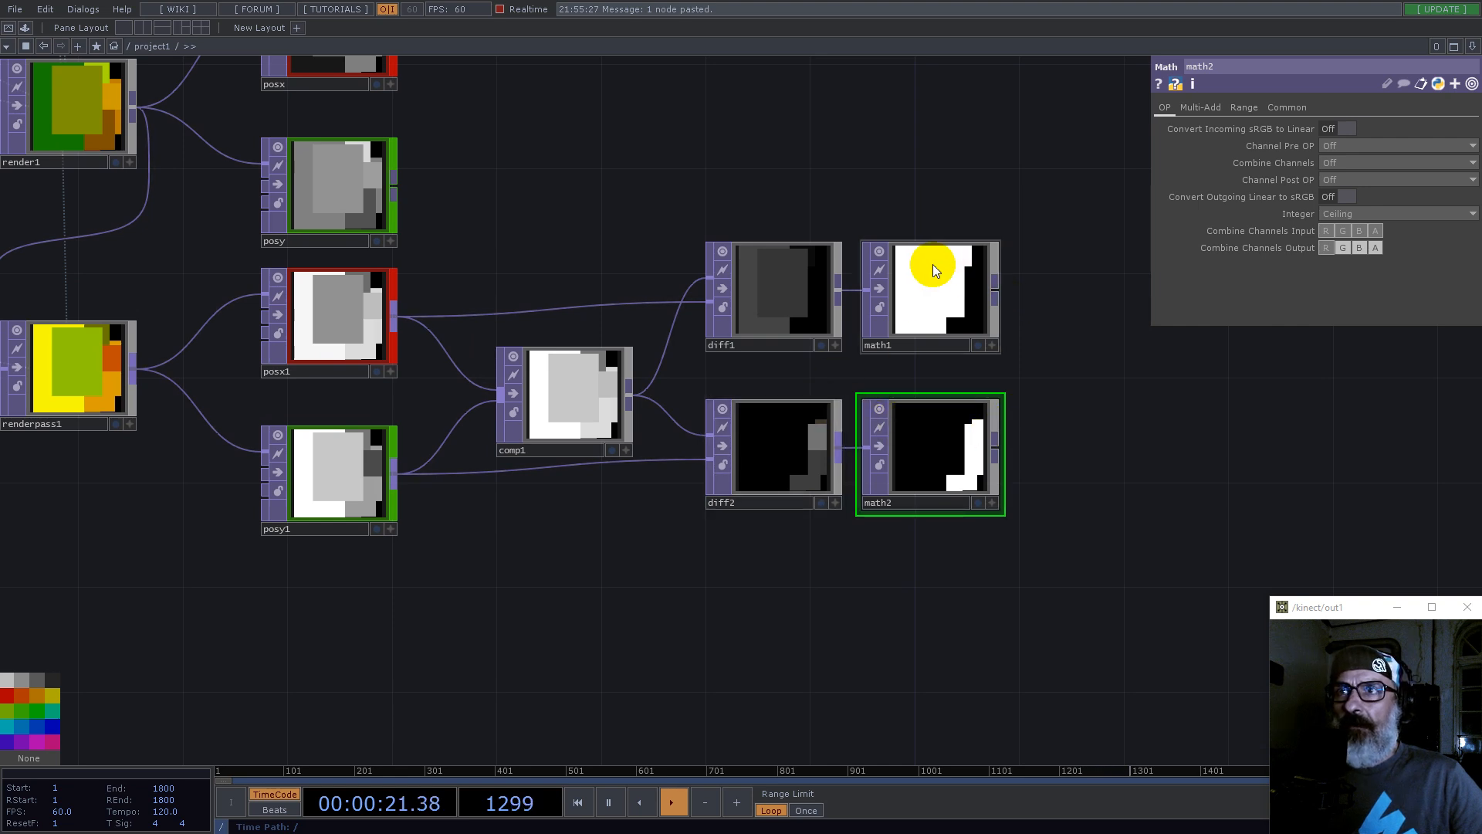
scroll(603, 410, "up", 4)
scroll(622, 375, "down", 4)
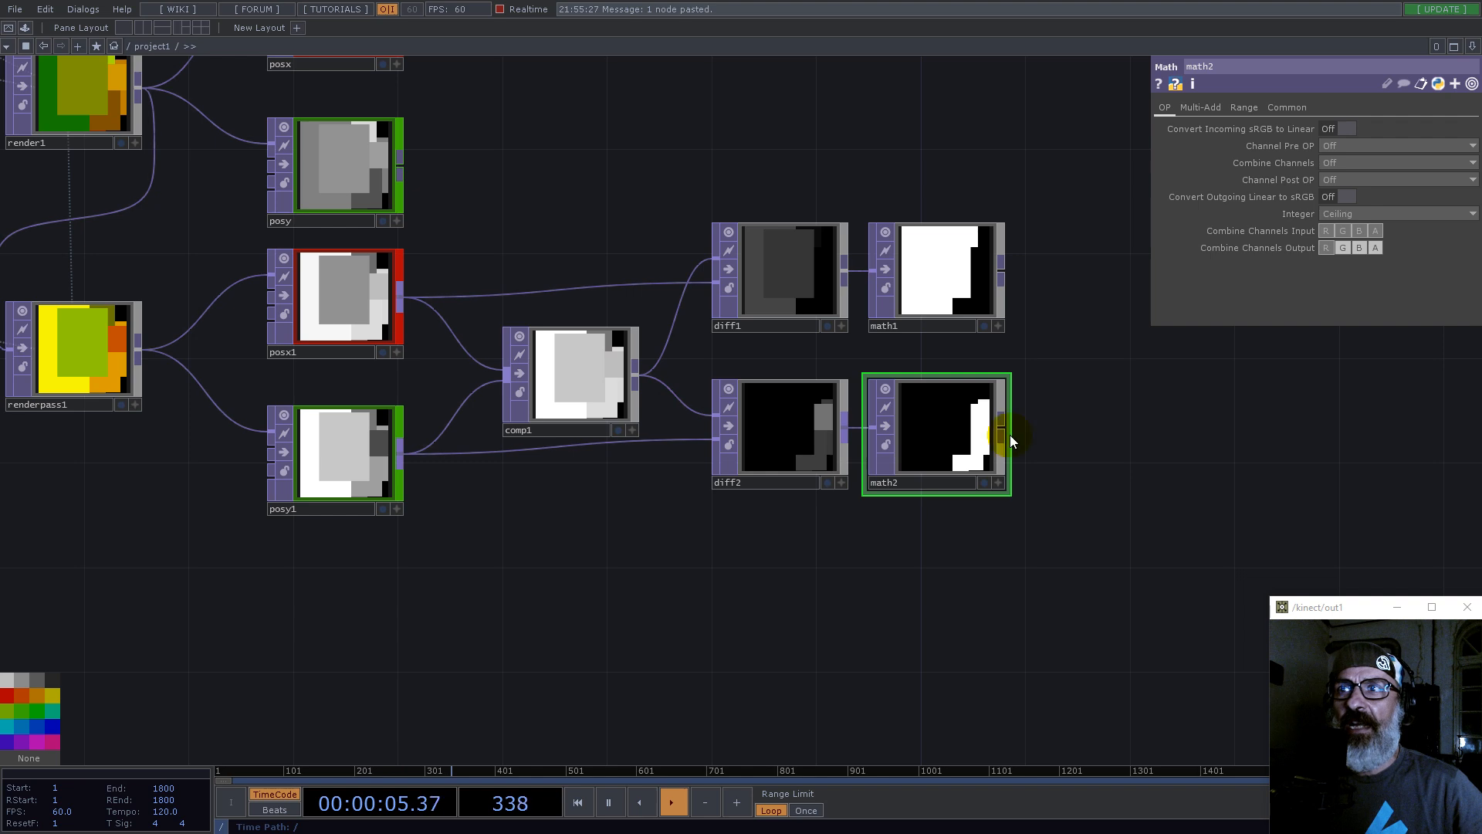
scroll(873, 432, "up", 5)
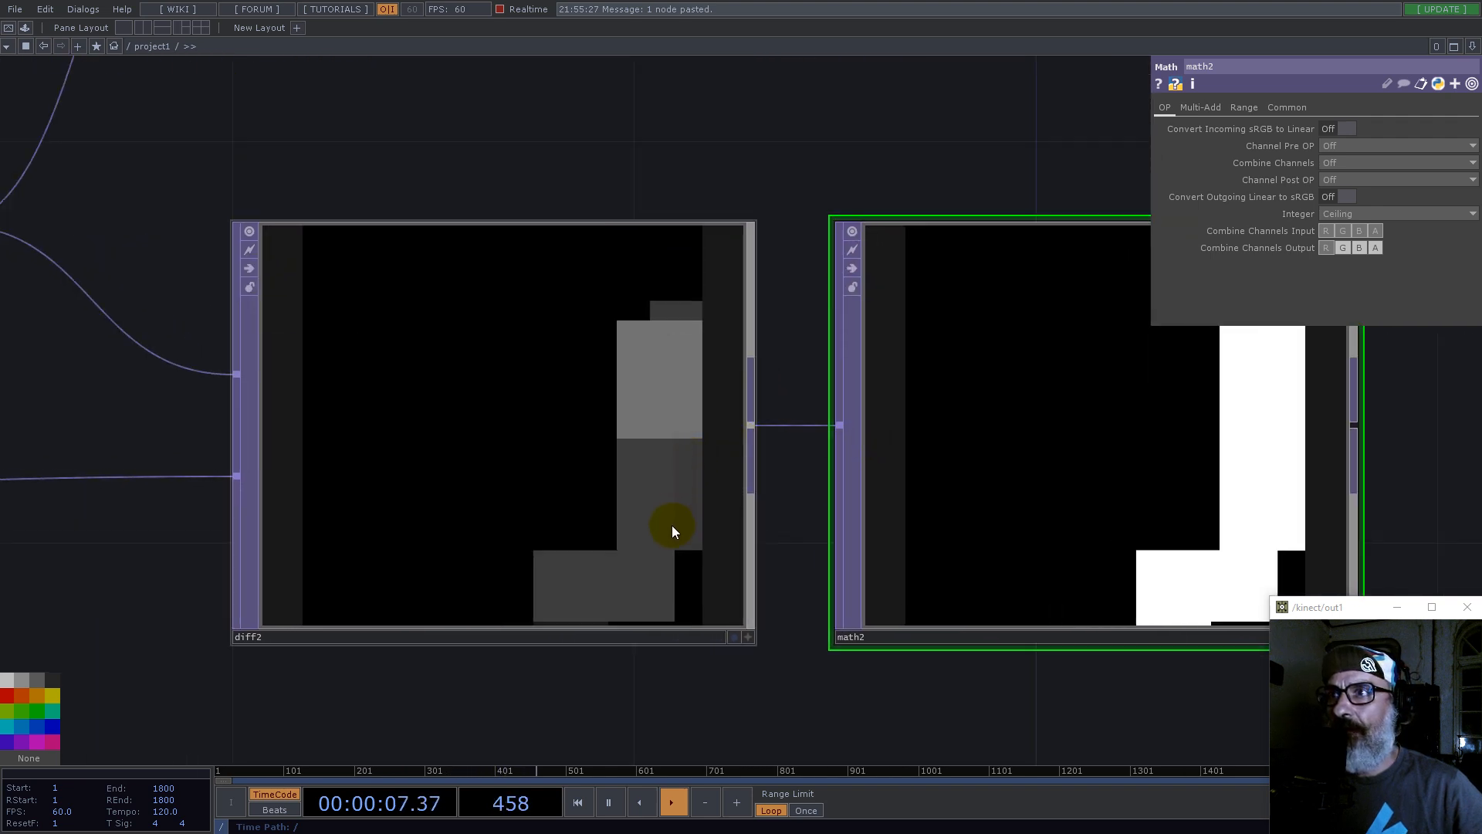
scroll(672, 424, "down", 5)
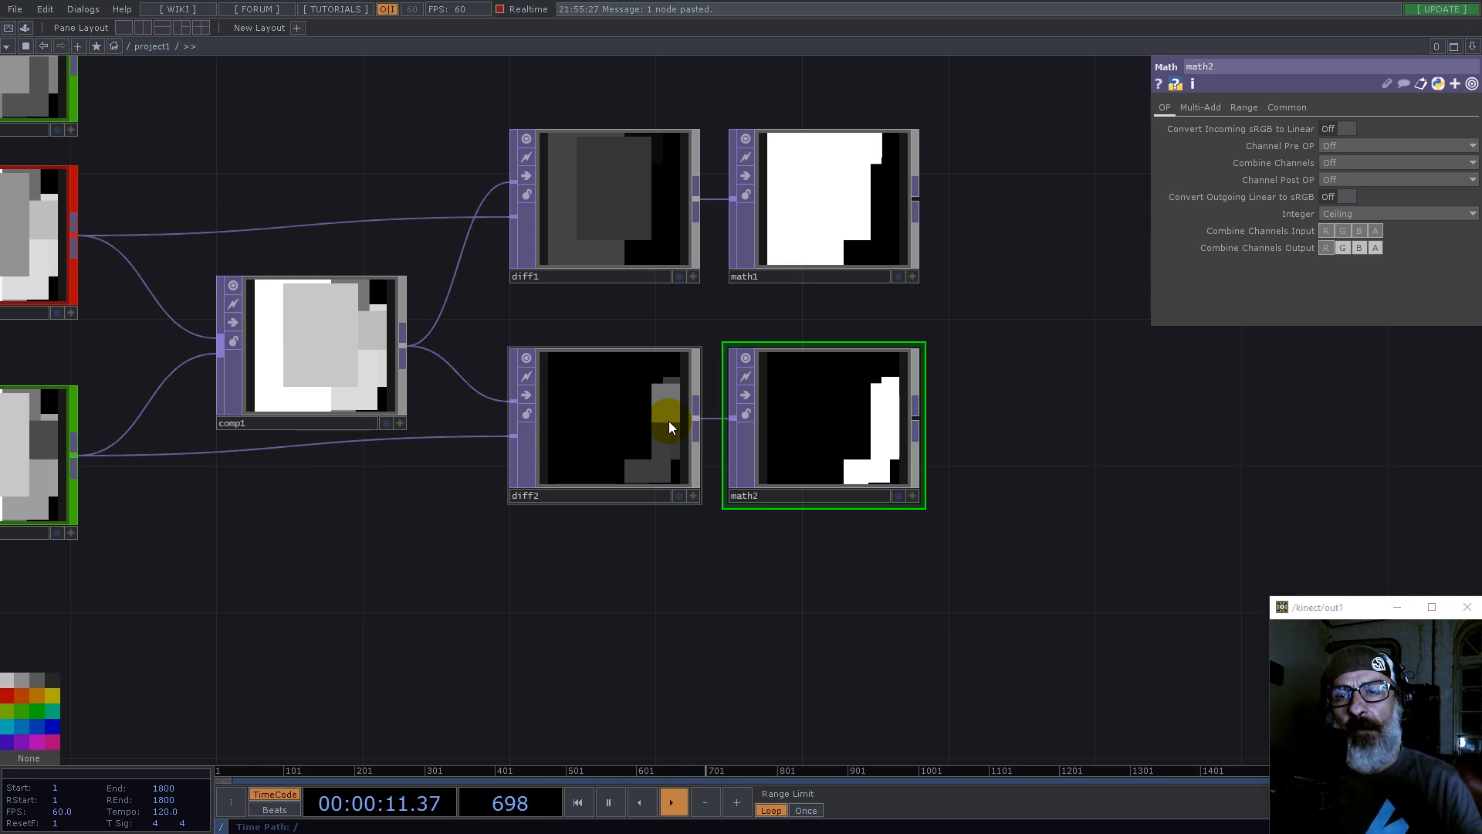
scroll(778, 440, "down", 6)
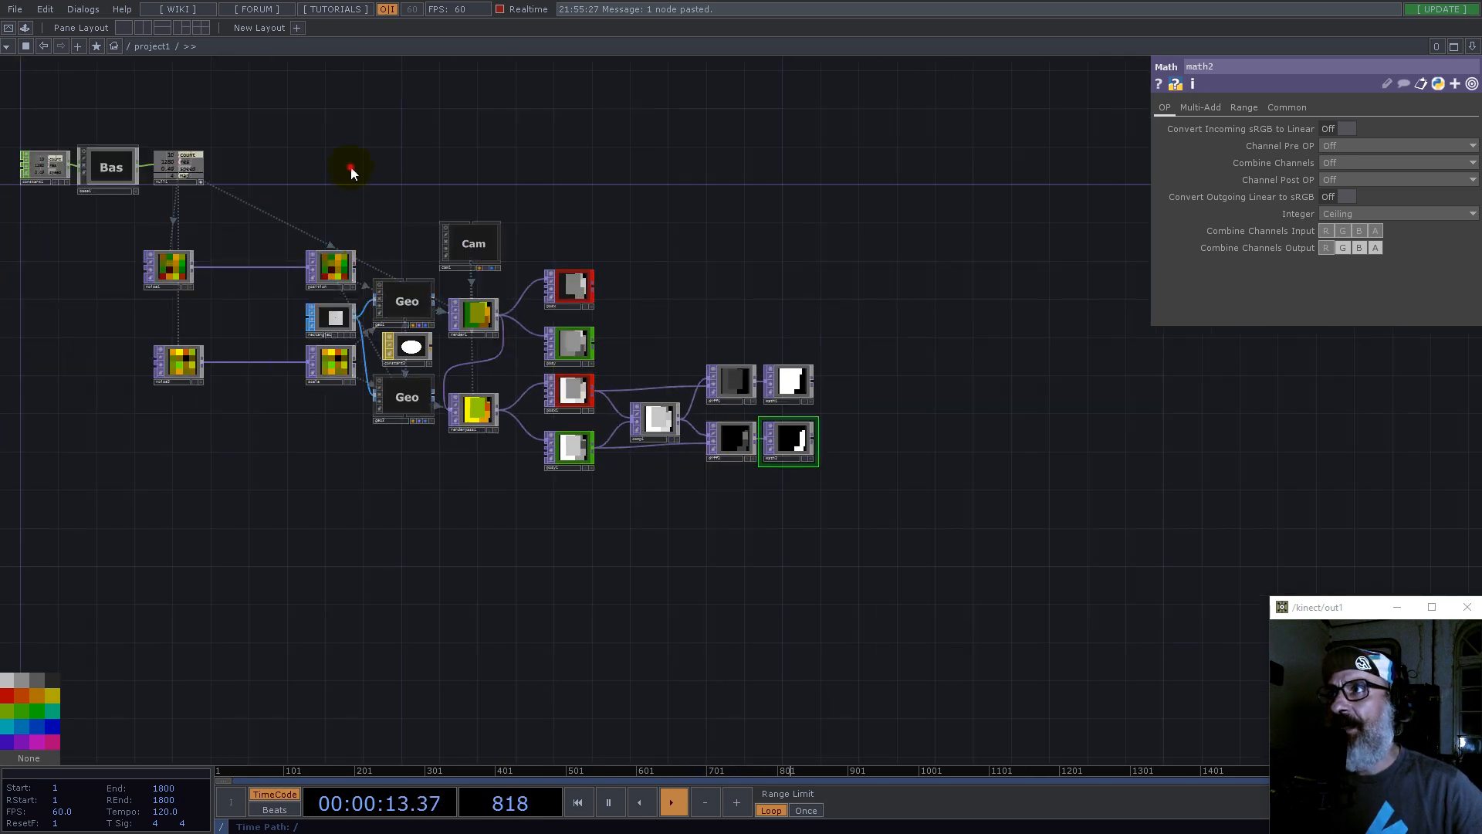
left_click_drag(348, 174, 669, 215)
scroll(572, 323, "up", 5)
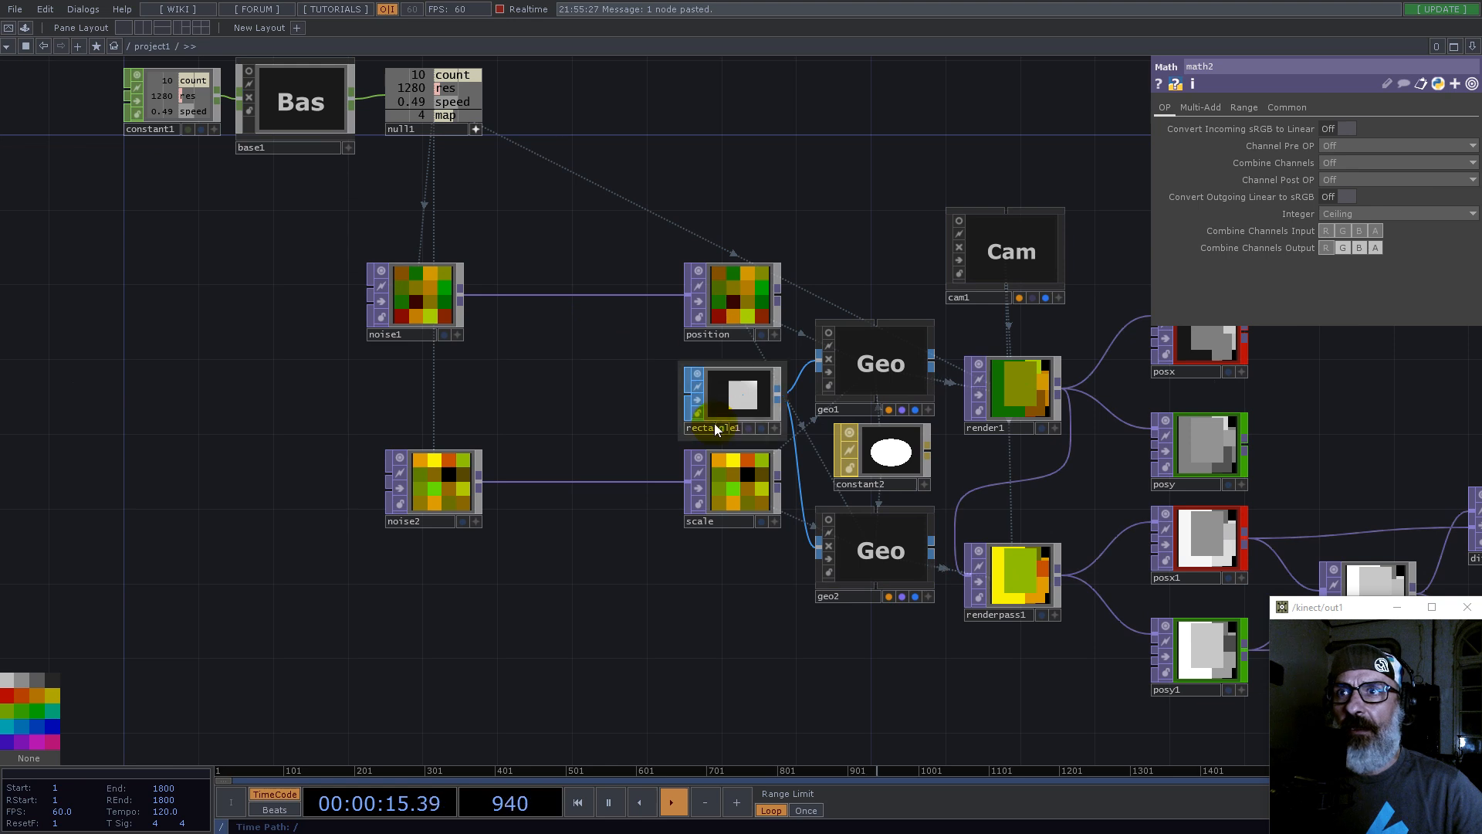
left_click(451, 483)
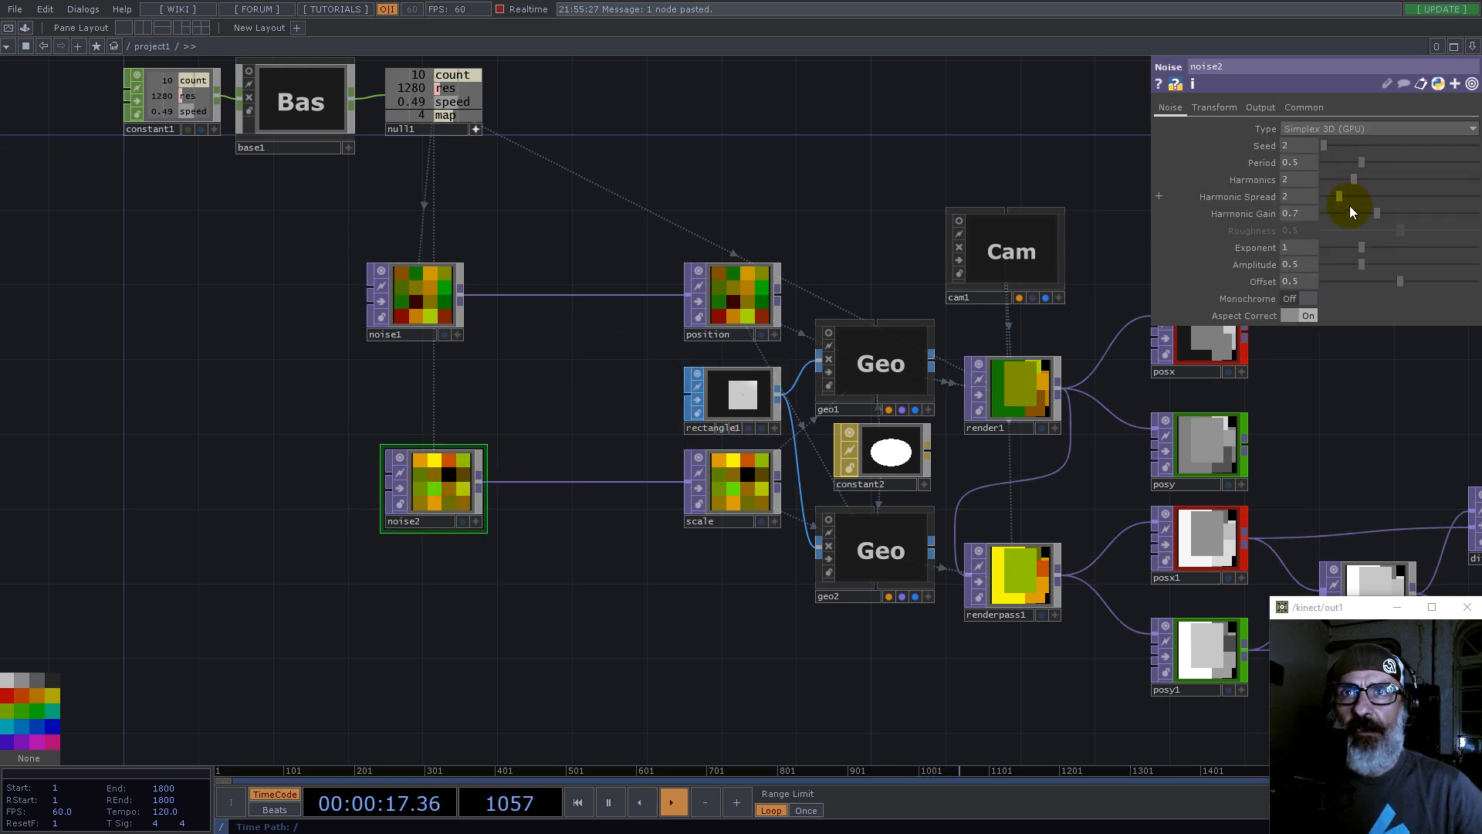
mouse_move(1360, 265)
left_mouse_down()
mouse_move(1347, 265)
mouse_move(1389, 280)
mouse_move(1349, 284)
left_mouse_up()
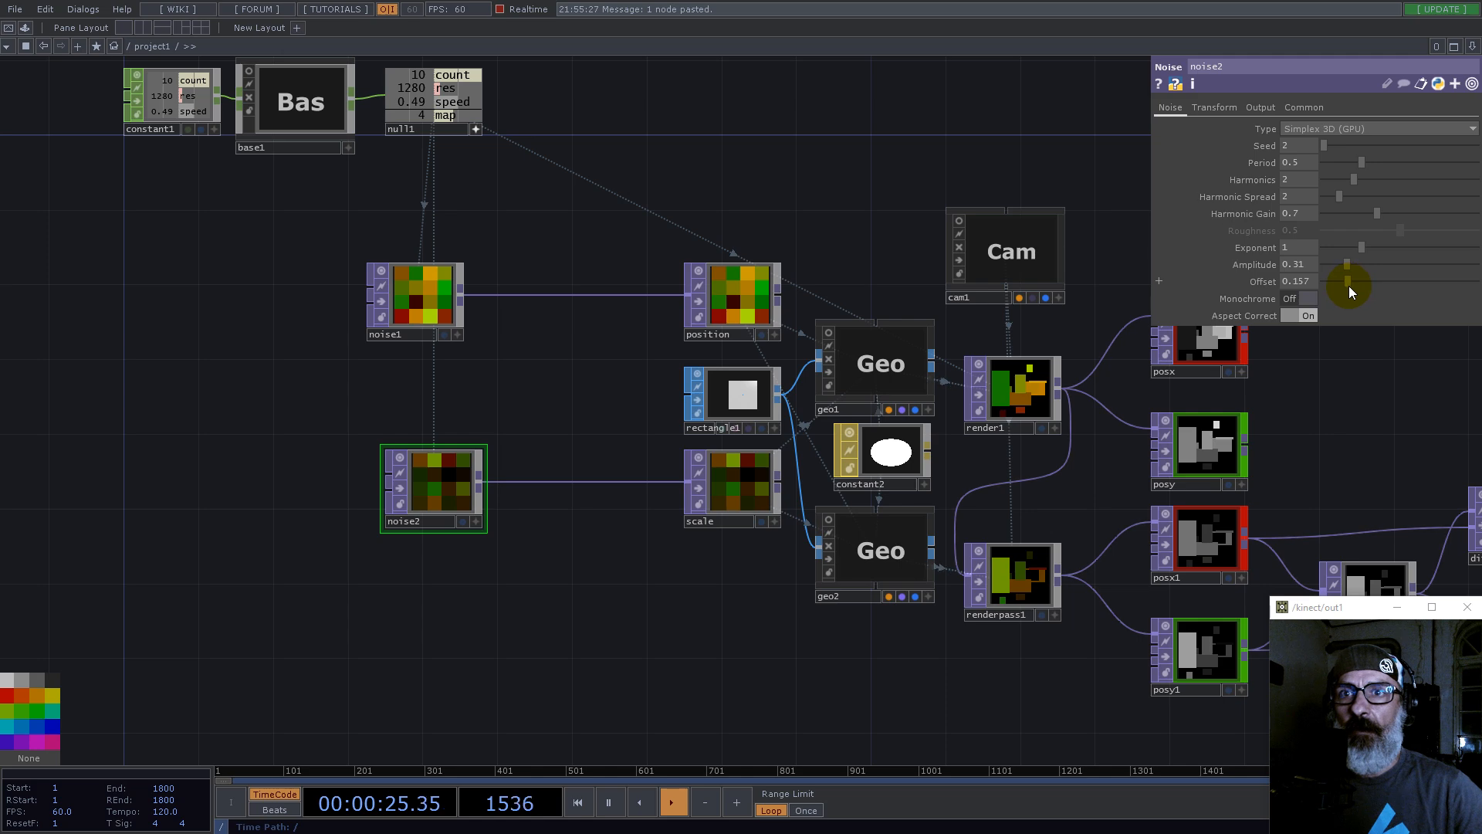
Step: Check the masks in math1 and math2, and add a Multiply TOP fed by math1
left_click_drag(1346, 446, 486, 283)
scroll(966, 498, "up", 7)
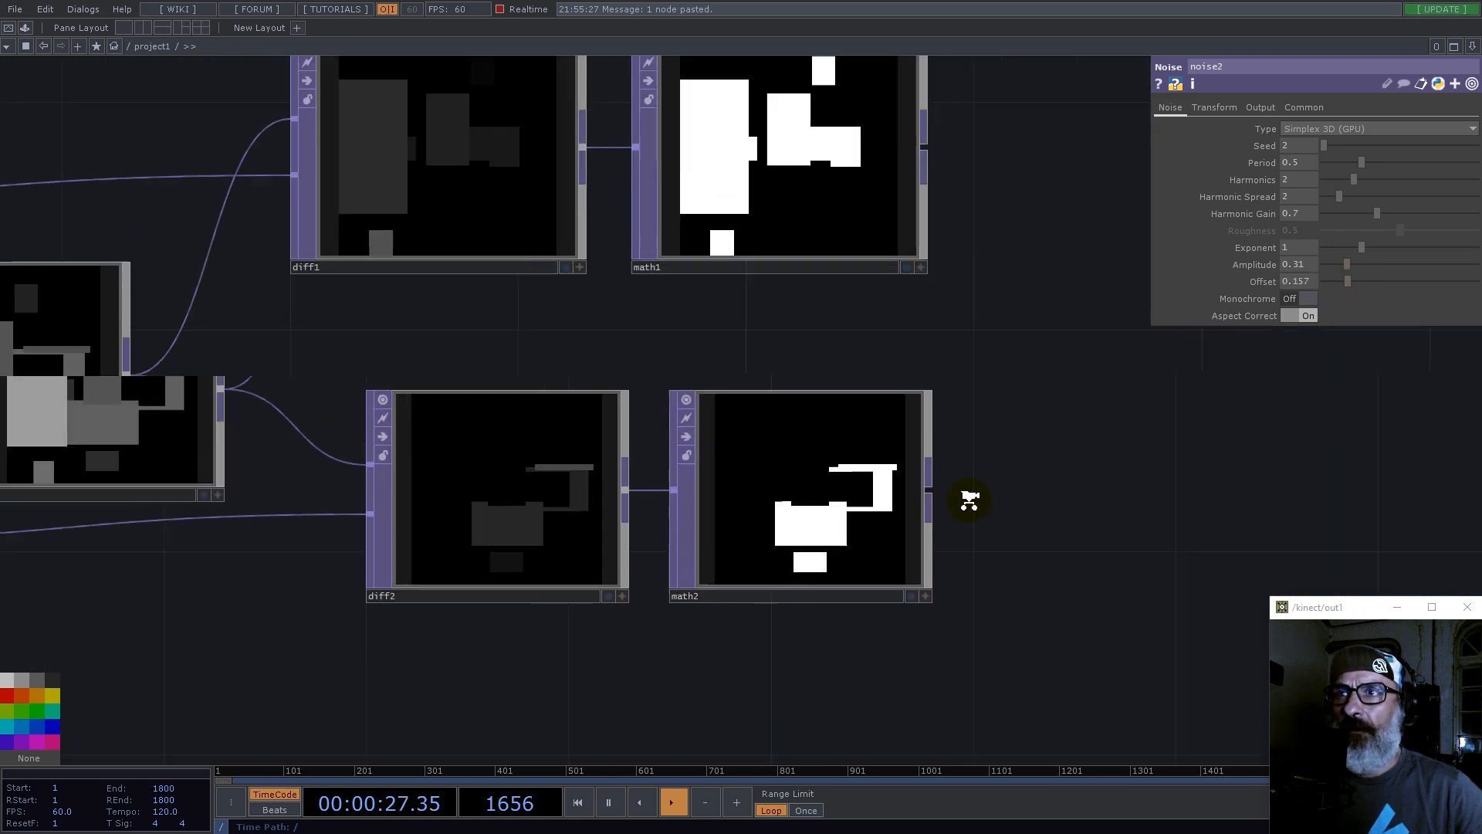
left_click_drag(1011, 327, 1154, 539)
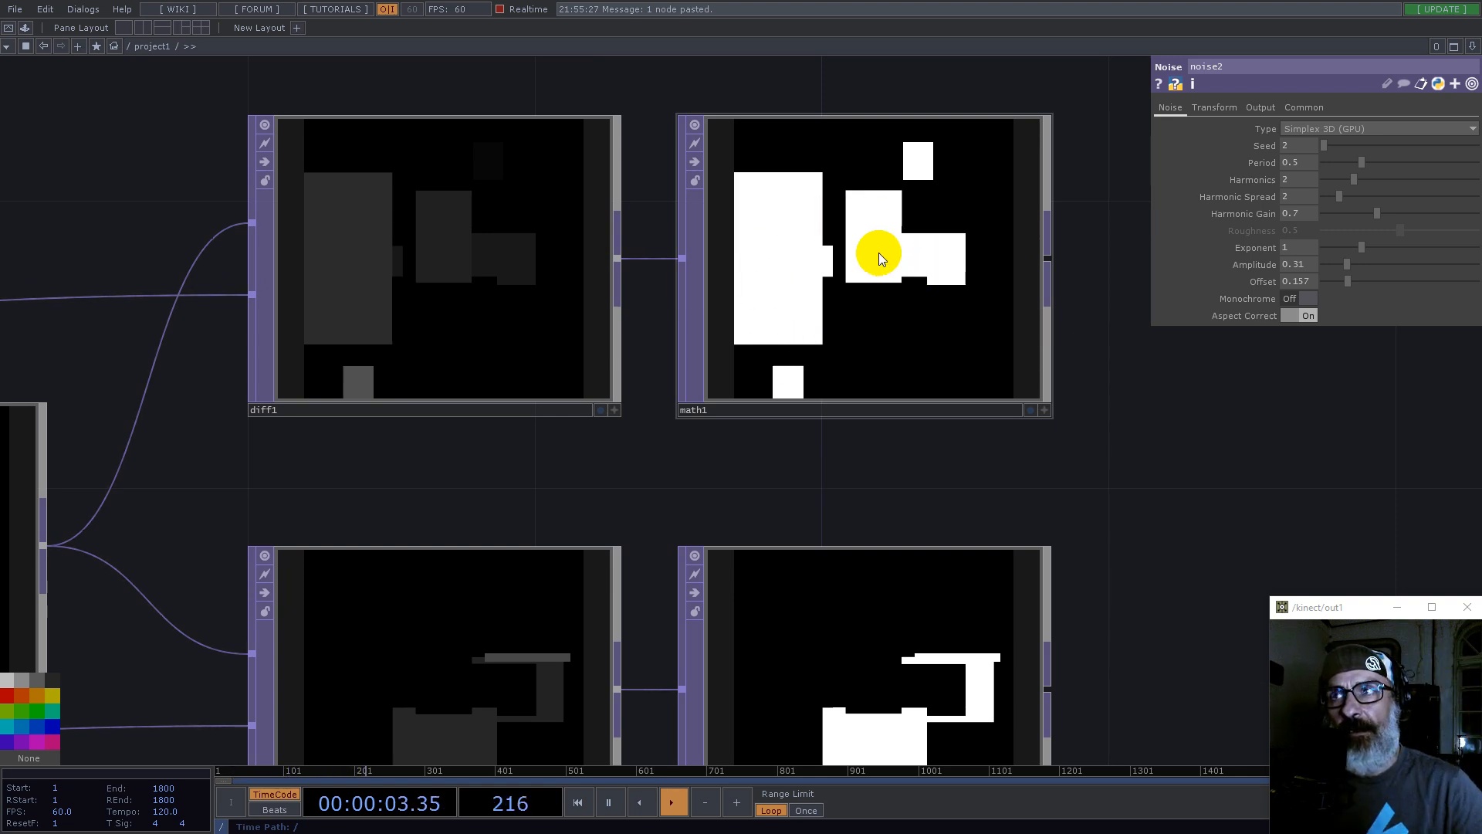
scroll(842, 395, "down", 5)
left_click_drag(1022, 452, 900, 406)
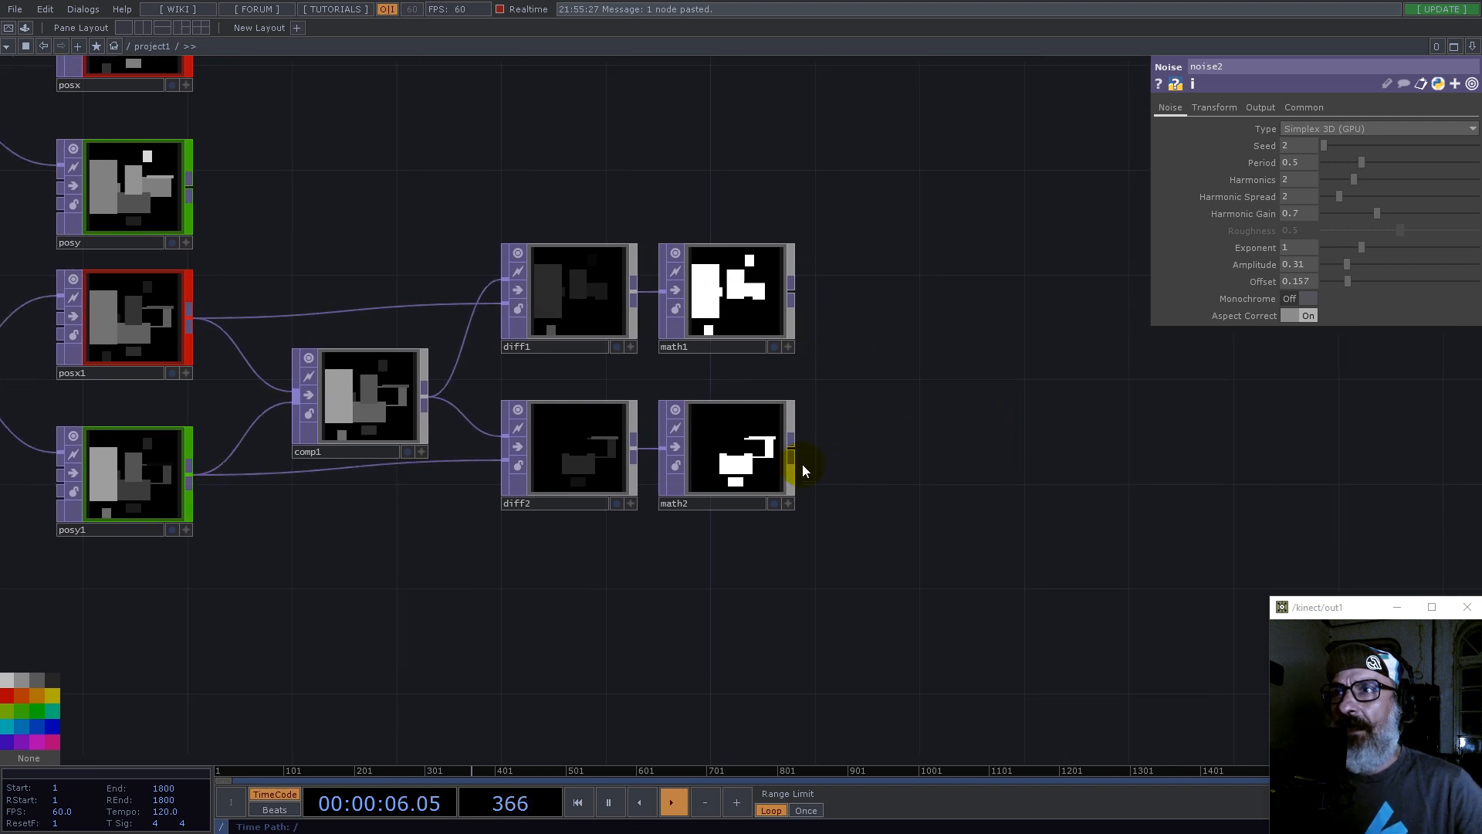
right_click(794, 294)
left_click(744, 151)
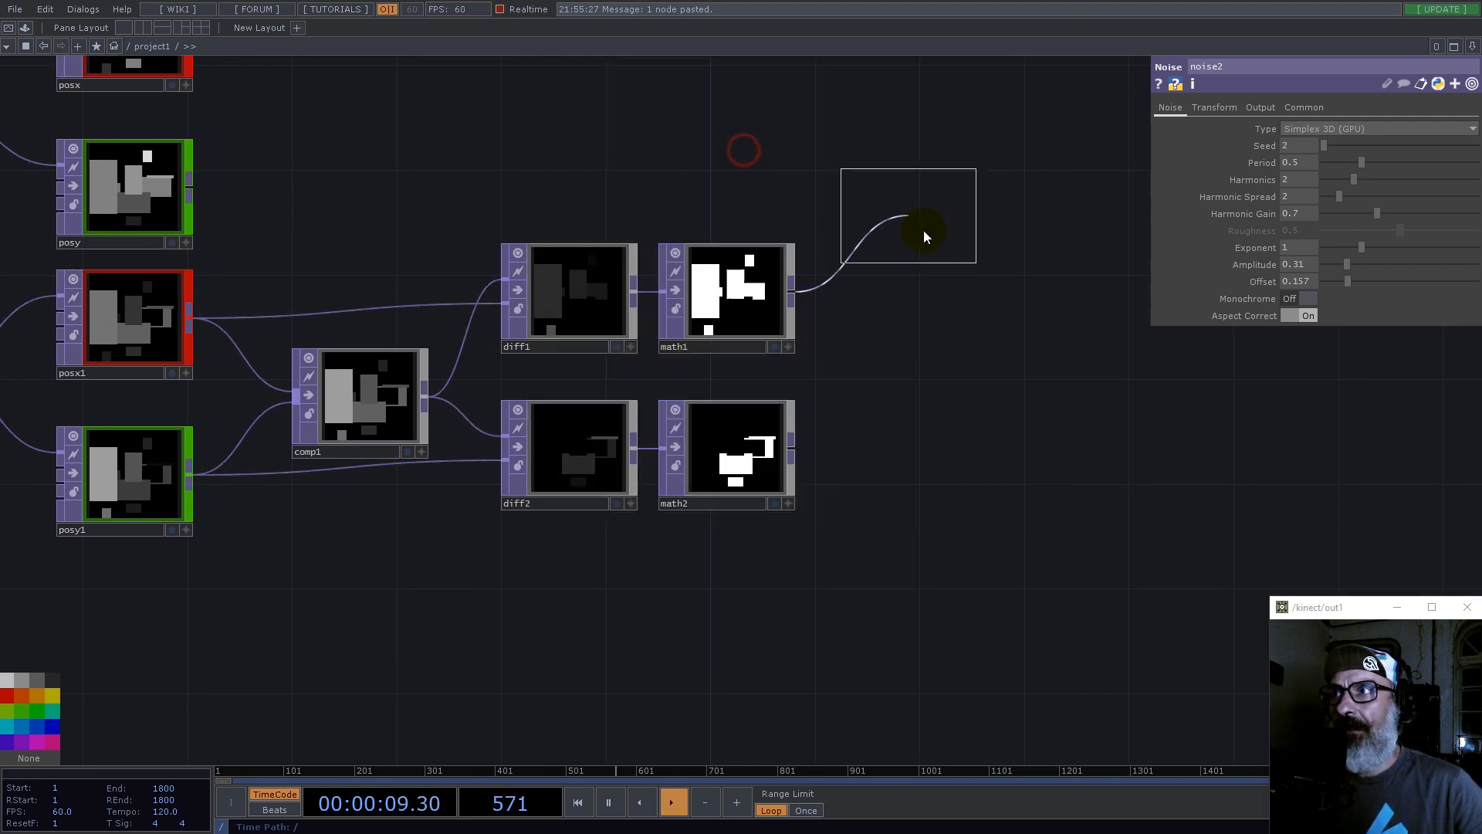
left_click(928, 266)
left_click_drag(572, 399, 681, 403)
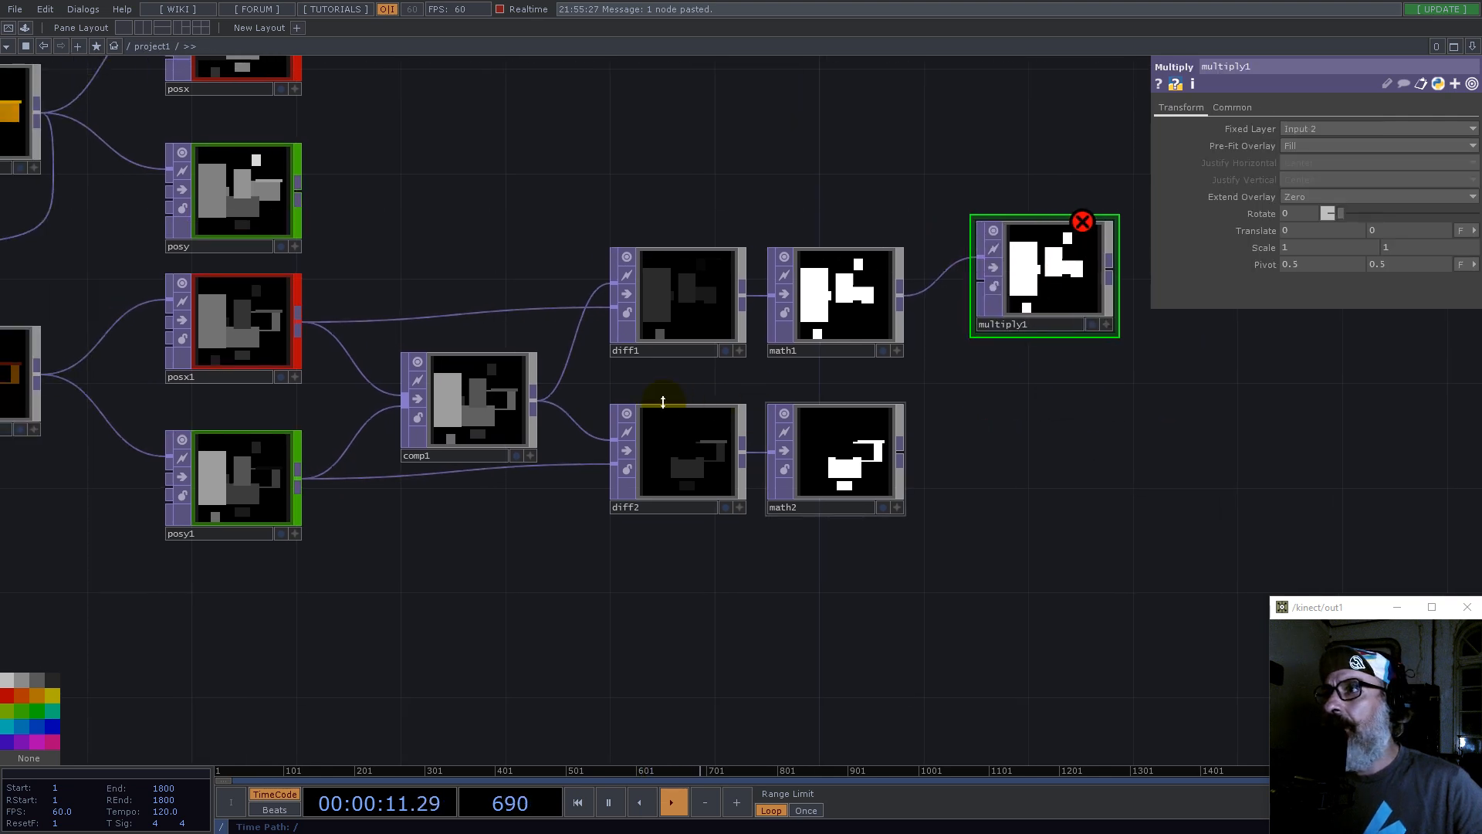
left_click(535, 402)
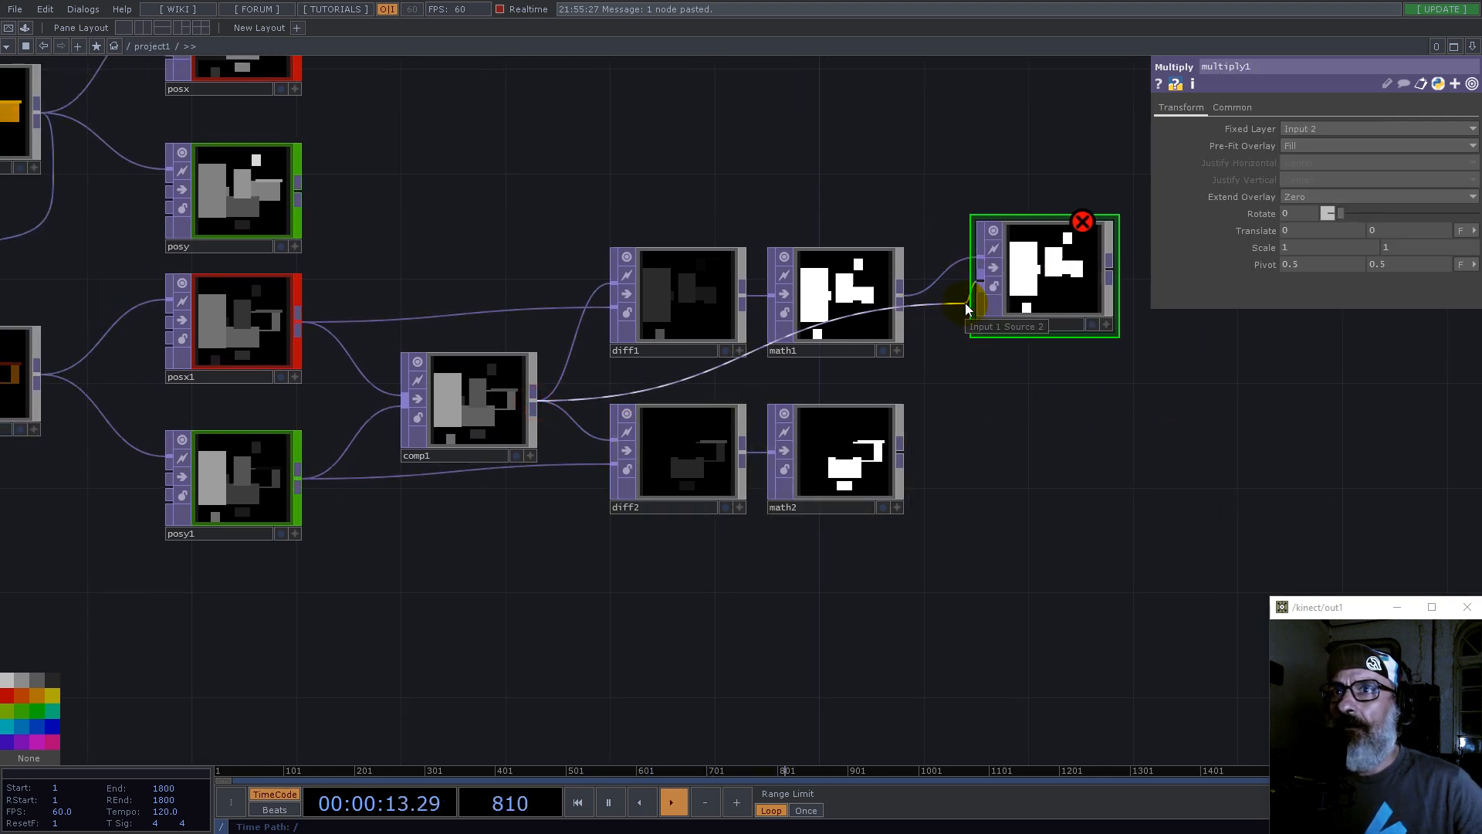
left_click(928, 361)
Step: Add a Ramp TOP fed by math1 and place it above the multiply1 node
left_click_drag(1015, 362, 737, 441)
left_click_drag(766, 367, 818, 367)
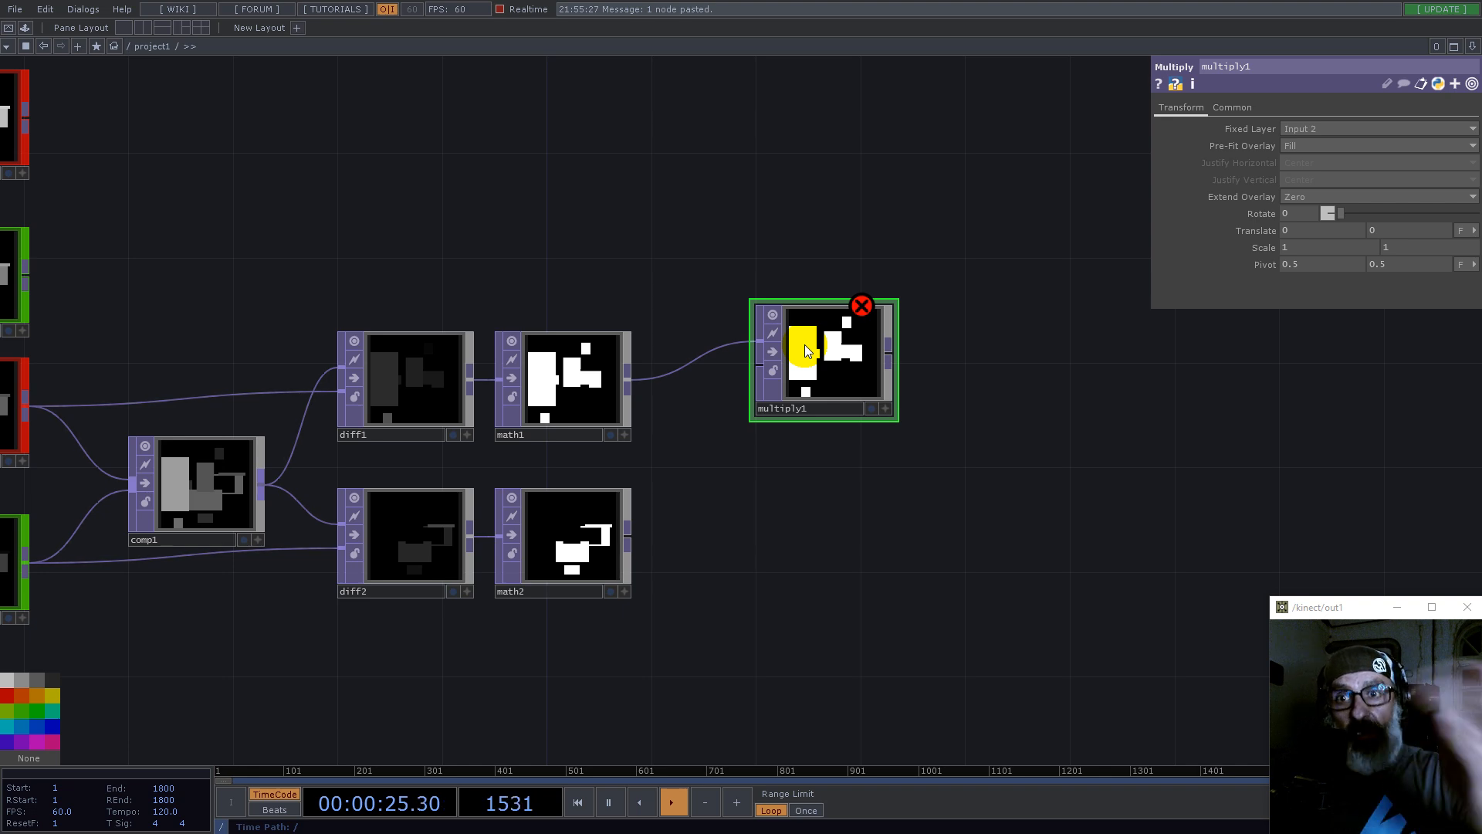
right_click(632, 377)
type("r")
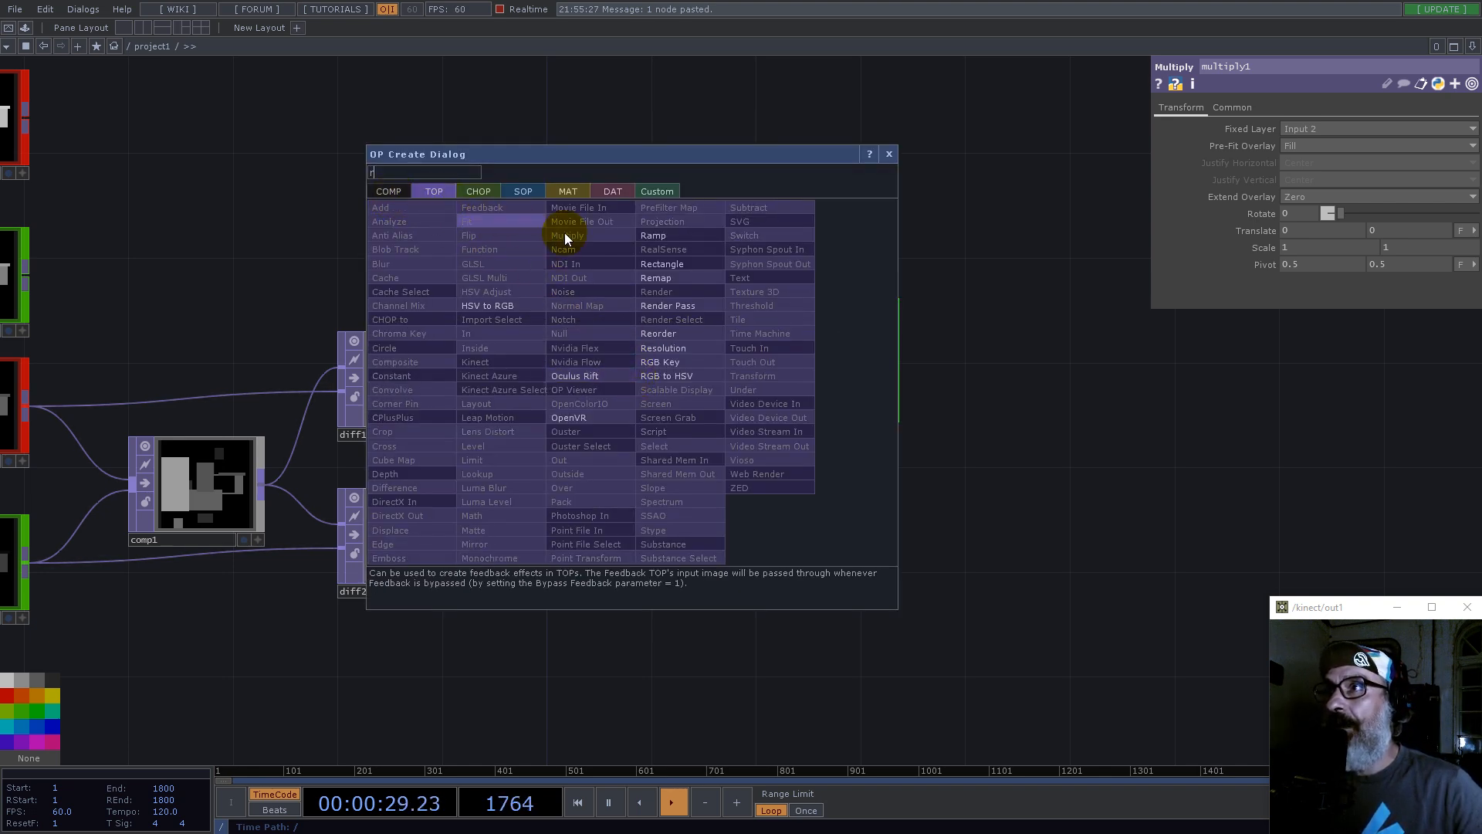
left_click(660, 236)
left_click(721, 185)
Step: Adjust the placement of ramp1 and multiply1, and connect ramp1 to multiply1's second input
left_click_drag(837, 319, 805, 383)
left_click_drag(725, 206, 755, 233)
left_click_drag(774, 400, 850, 379)
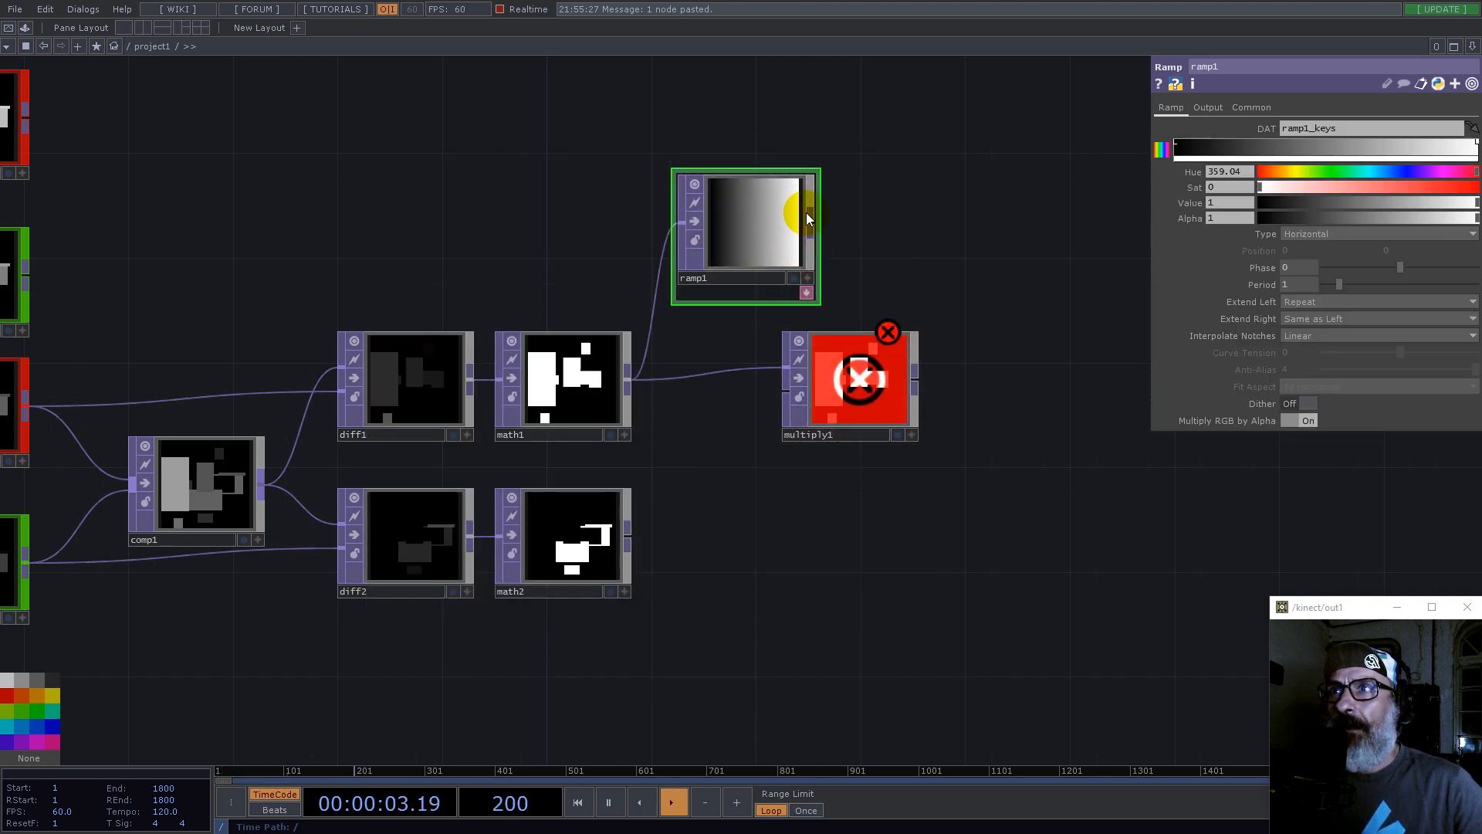
left_click_drag(810, 222, 868, 392)
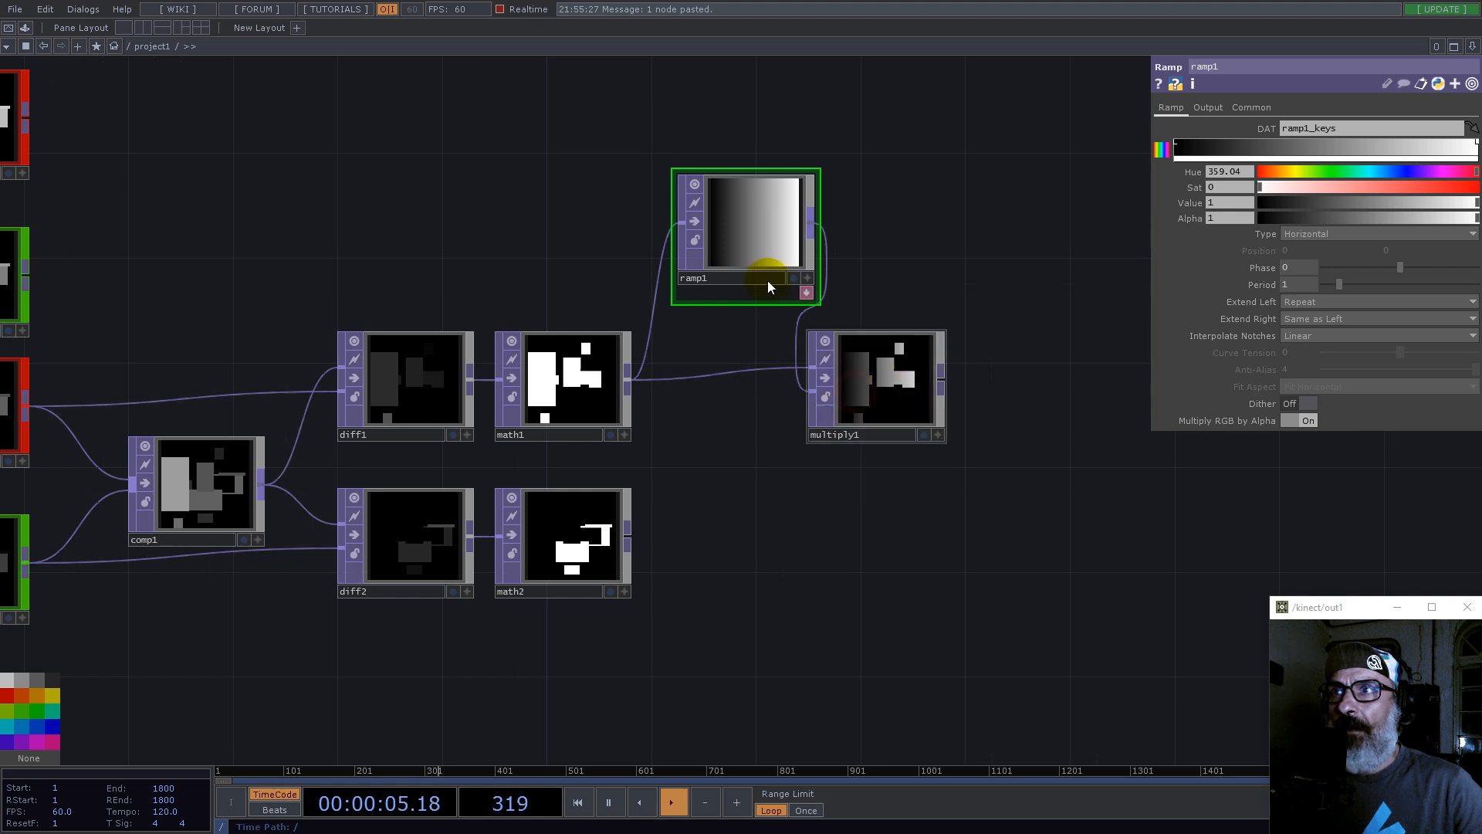
Step: Examine the comp1 and posx1 maps that feed the Difference and Math nodes
scroll(553, 383, "up", 4)
left_click_drag(334, 203, 882, 274)
scroll(785, 326, "down", 2)
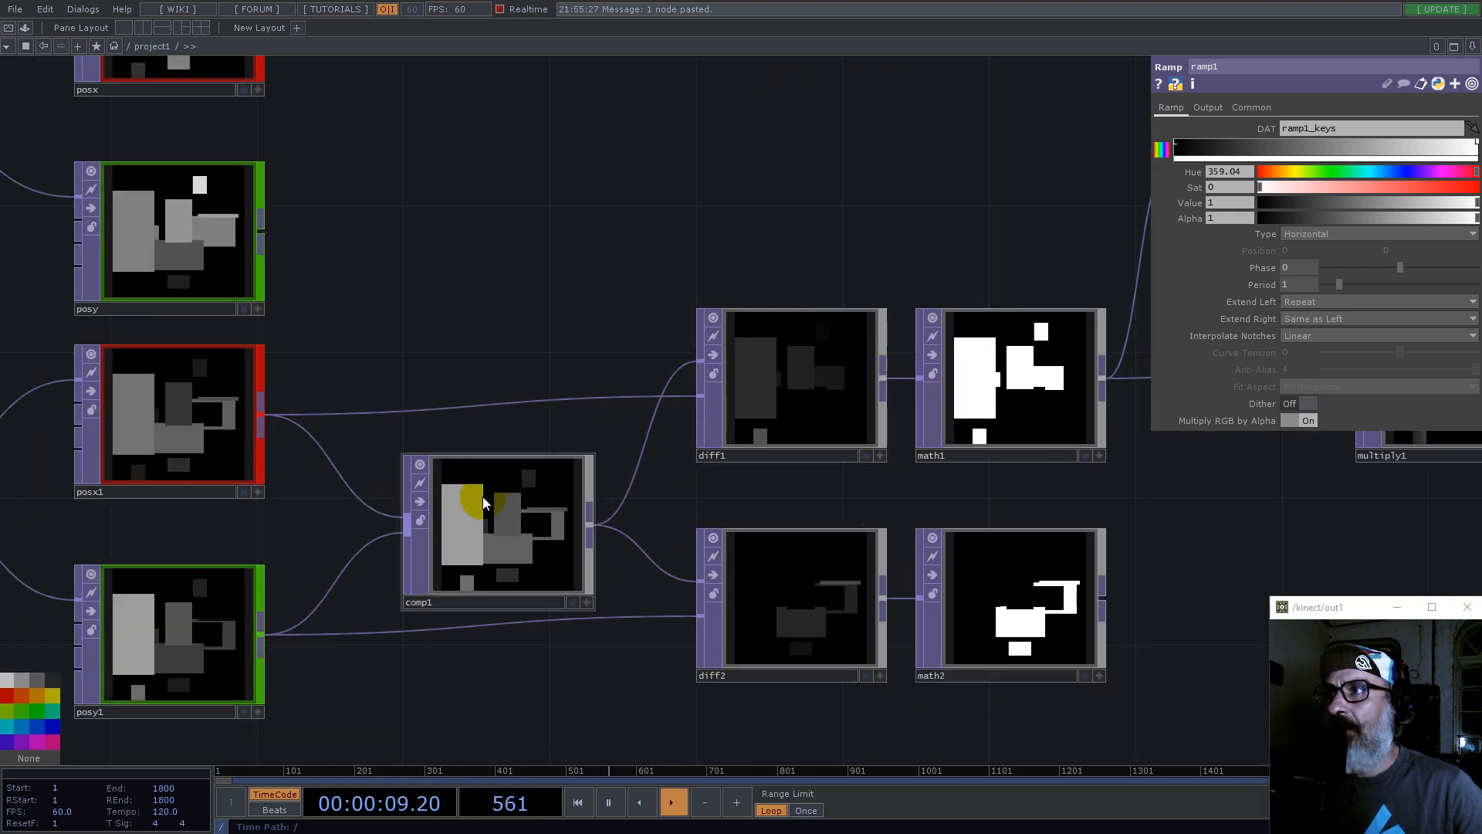
left_click(159, 434)
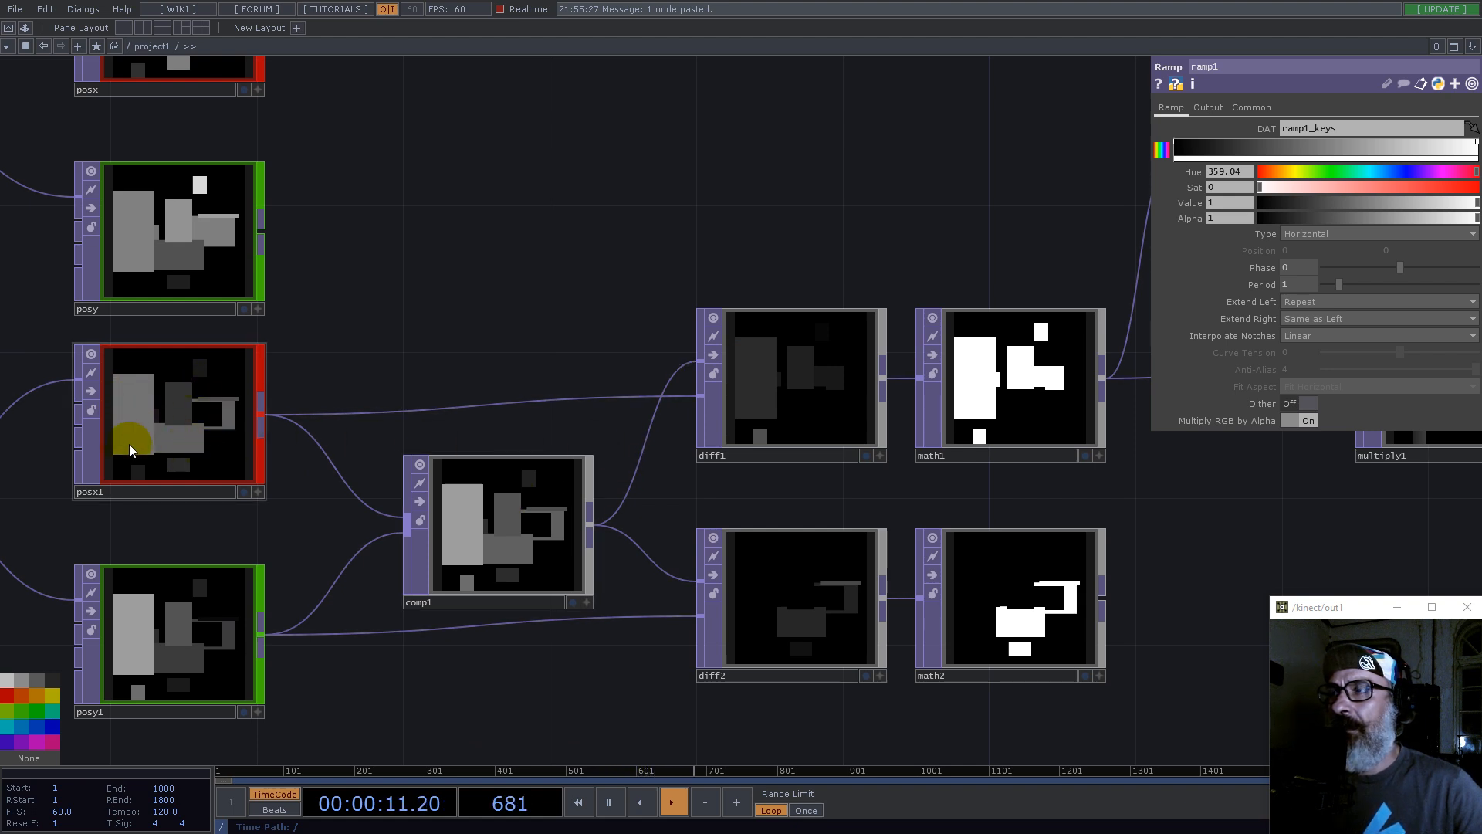
Step: Check the multiply1 output and move the multiply1 node farther from ramp1 along its row
left_click(746, 423)
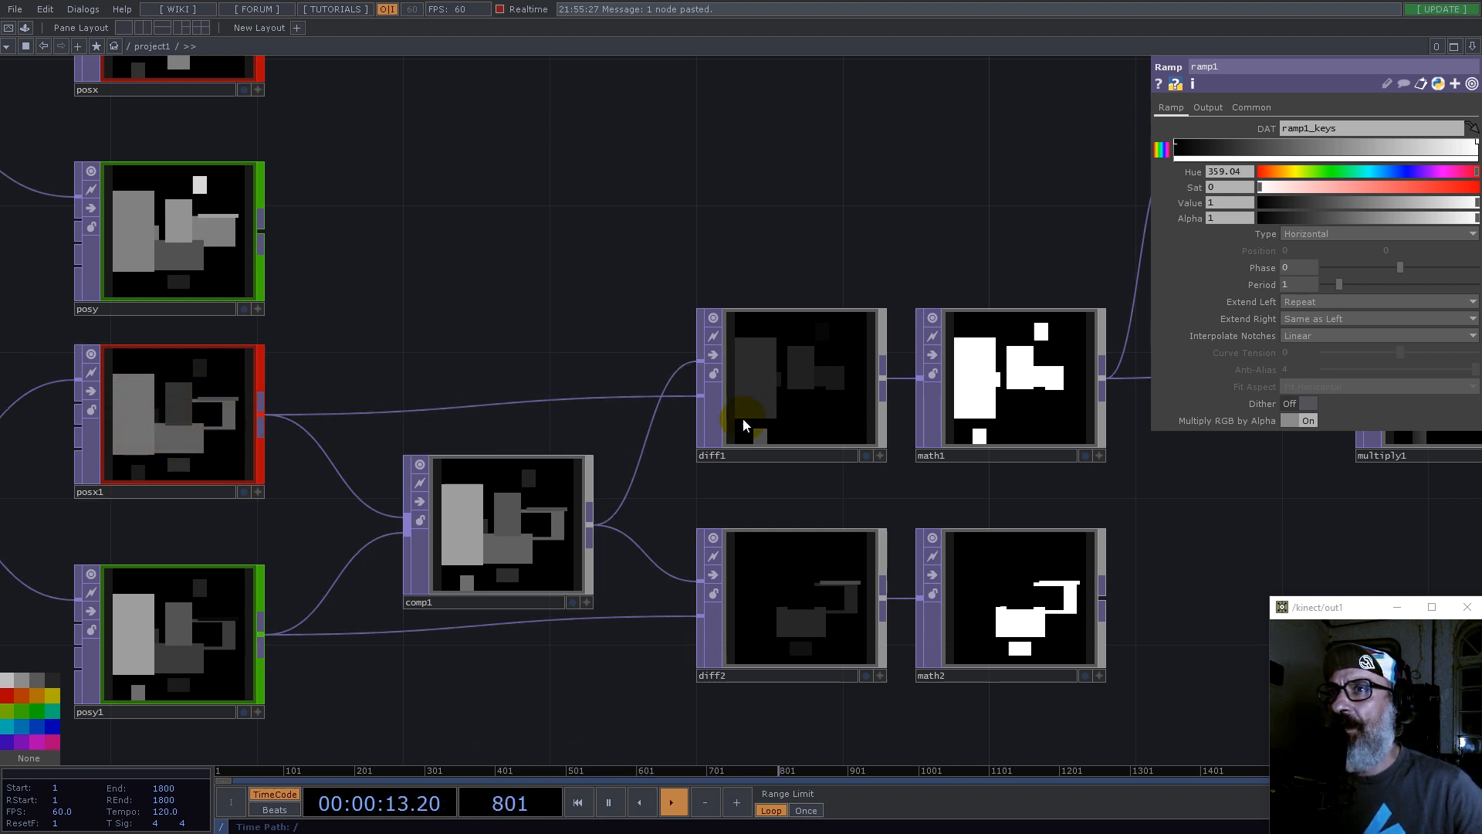
left_click_drag(925, 263, 498, 268)
scroll(496, 268, "down", 2)
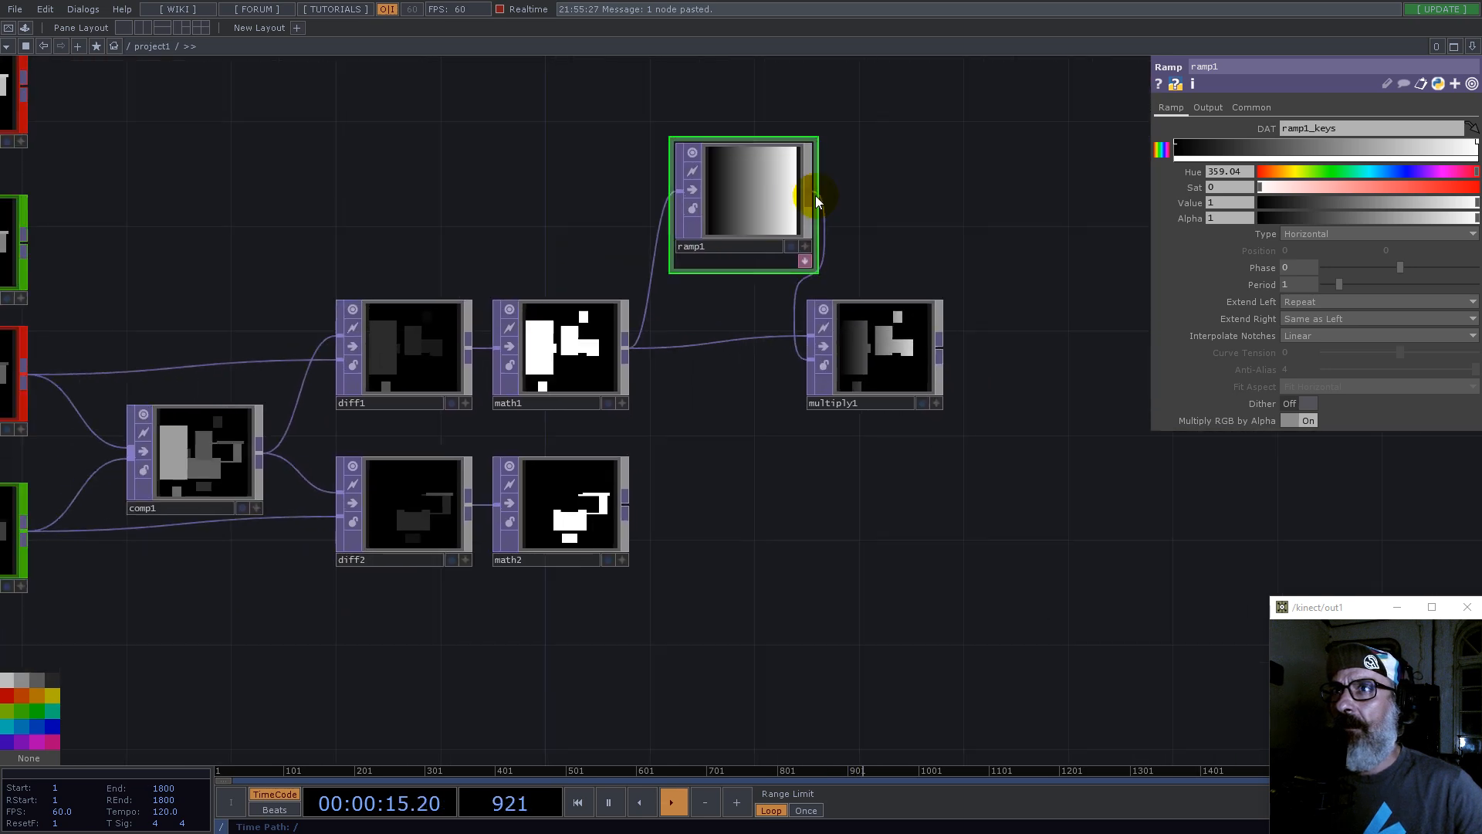
scroll(900, 364, "up", 5)
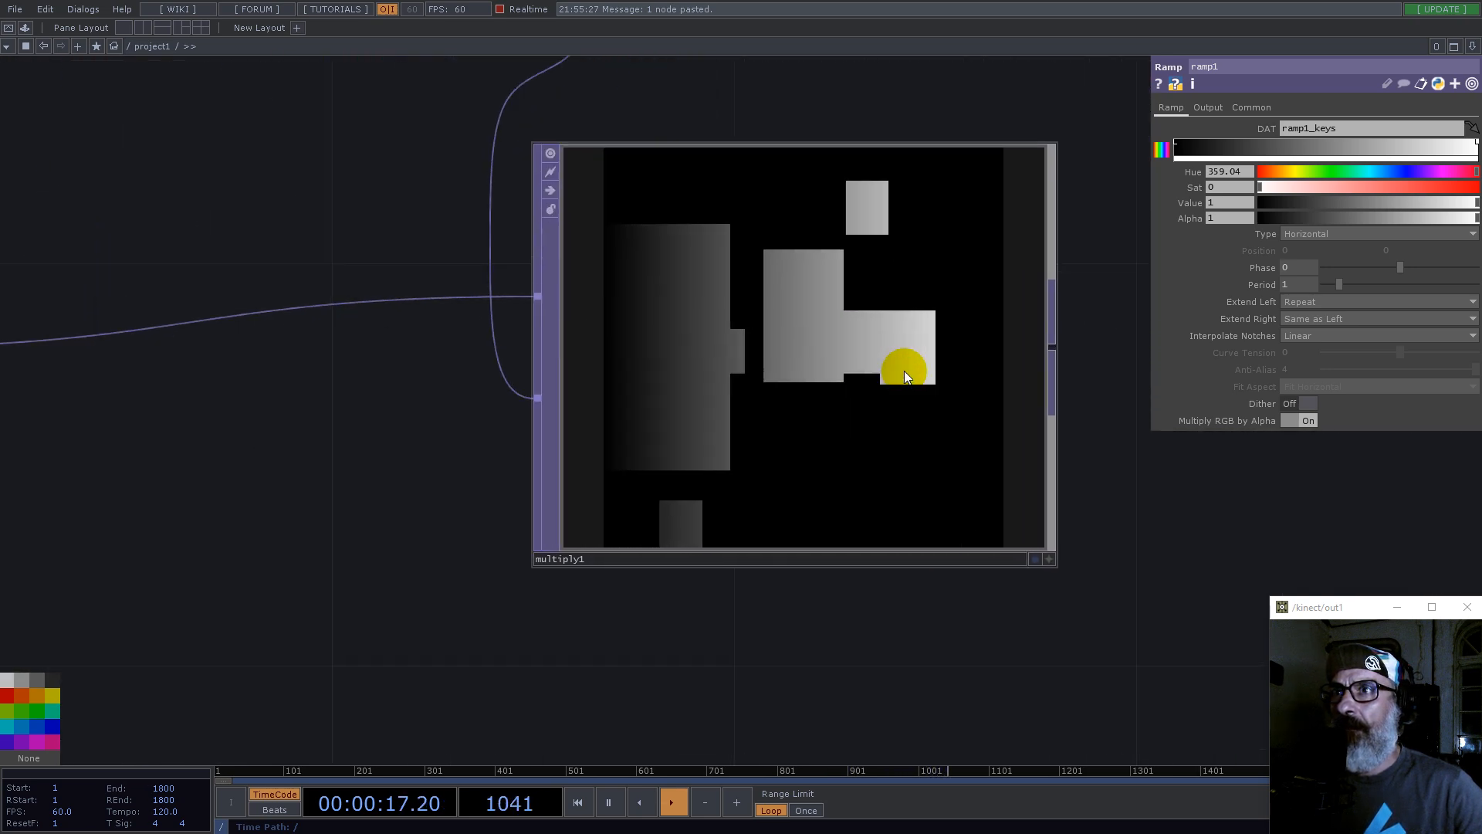
scroll(992, 309, "down", 5)
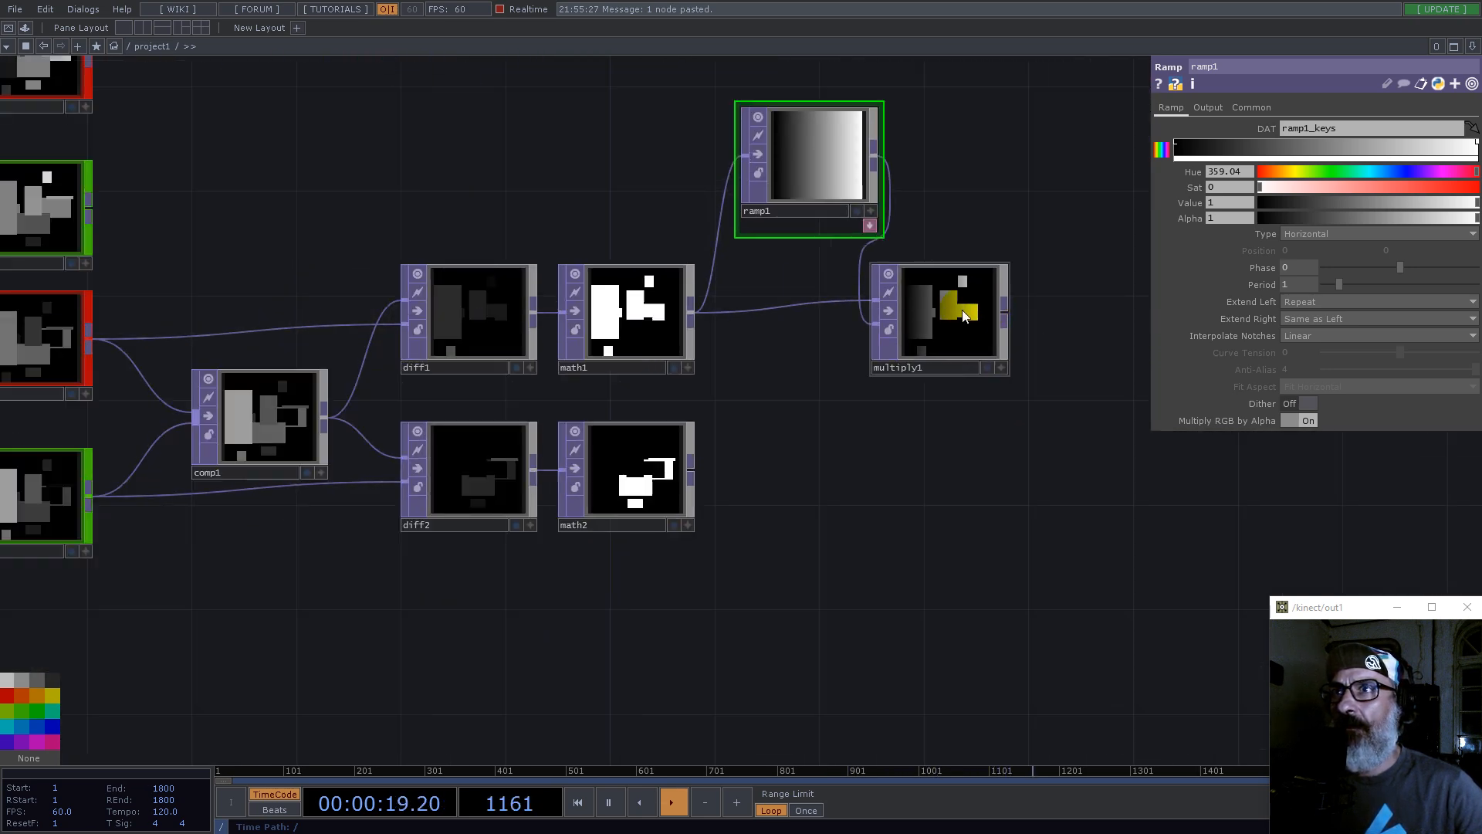
left_click_drag(962, 309, 1042, 309)
Step: Duplicate ramp1, connect math2 to the copy's input, and place the copy below and beyond math2
left_click(826, 177)
left_click(808, 191)
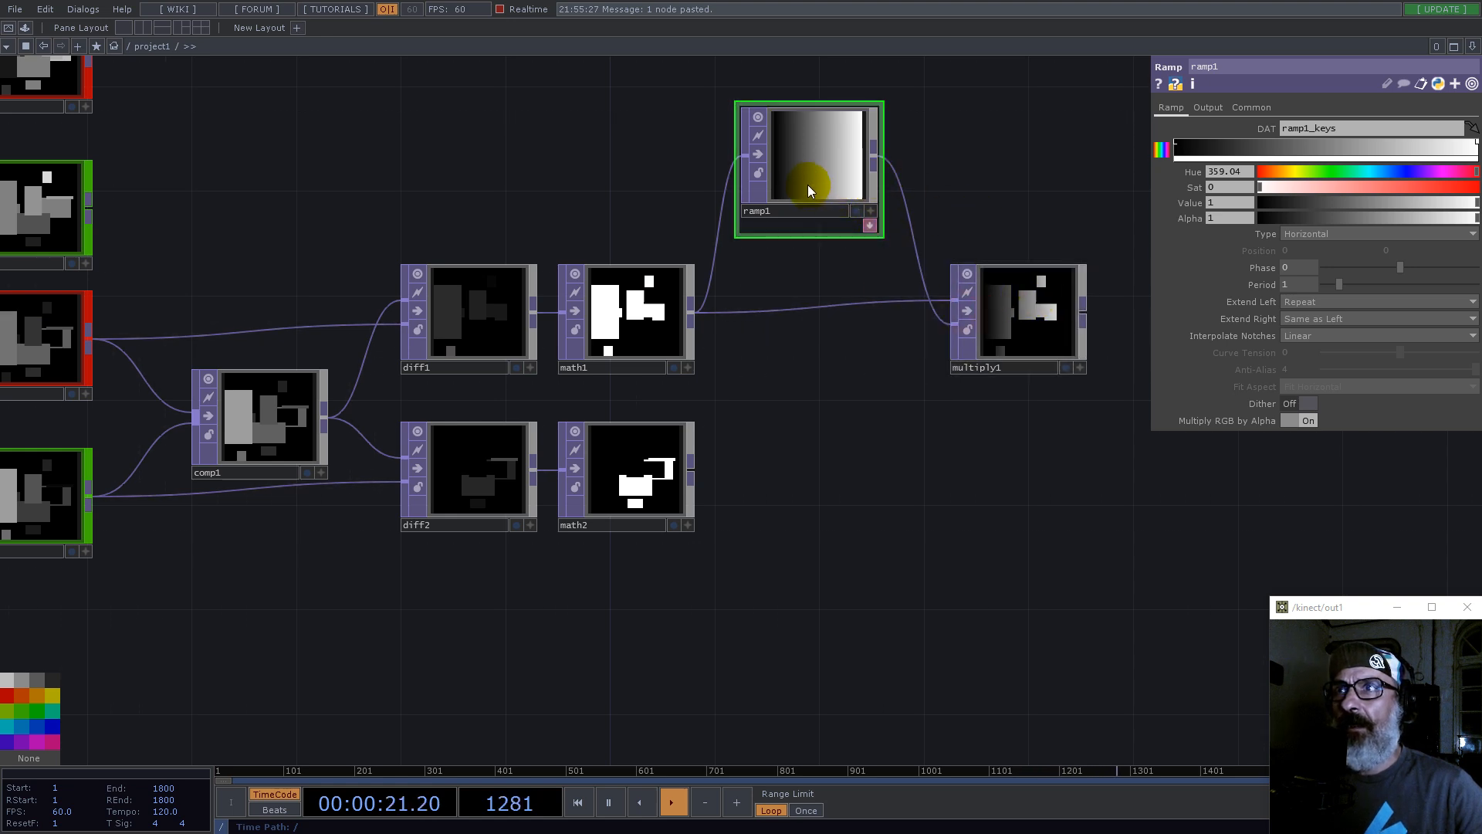
key("ctrl+c")
key("ctrl+v")
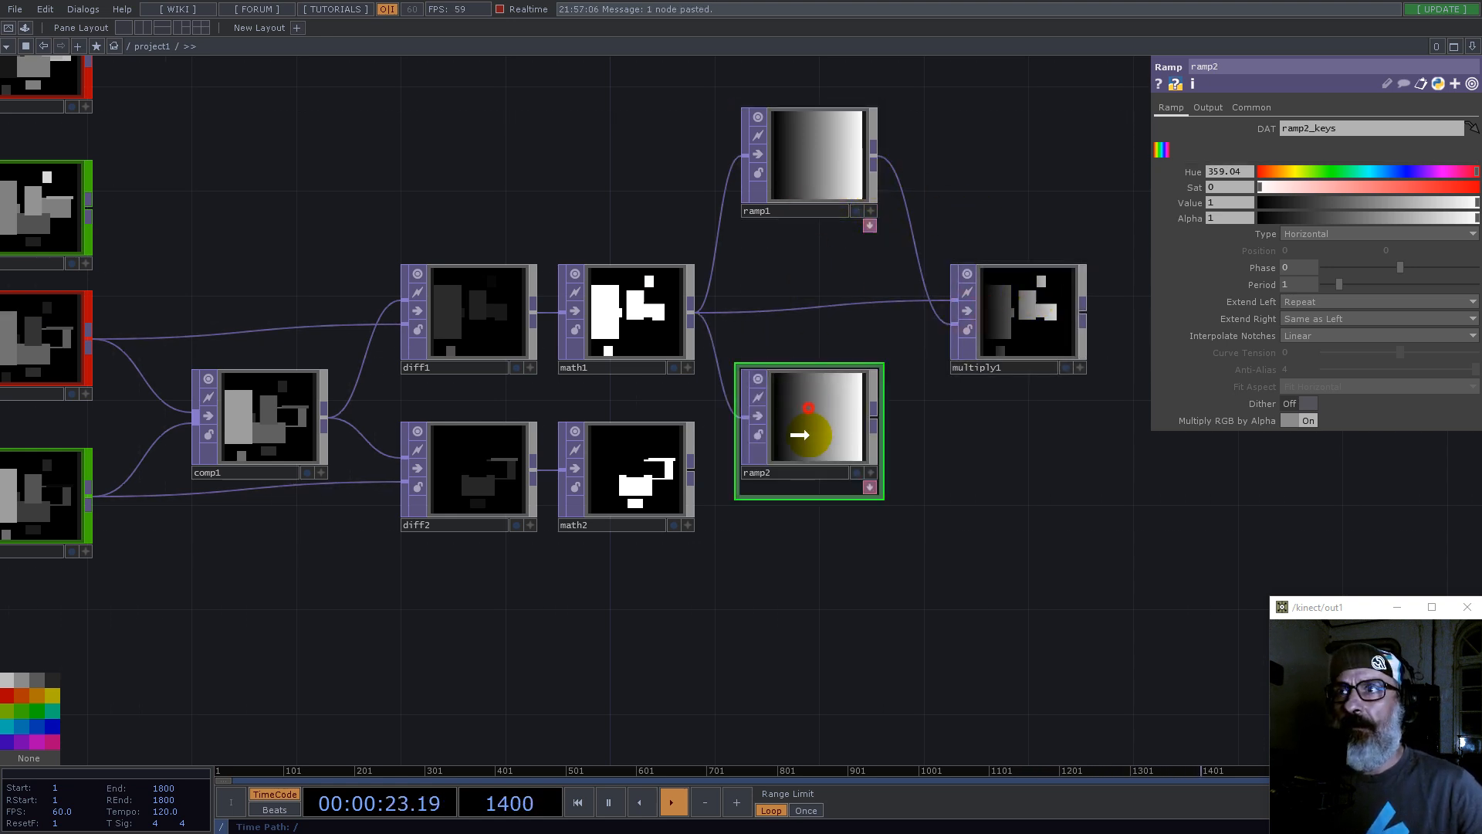
left_click_drag(805, 433, 831, 565)
left_click_drag(691, 465, 764, 549)
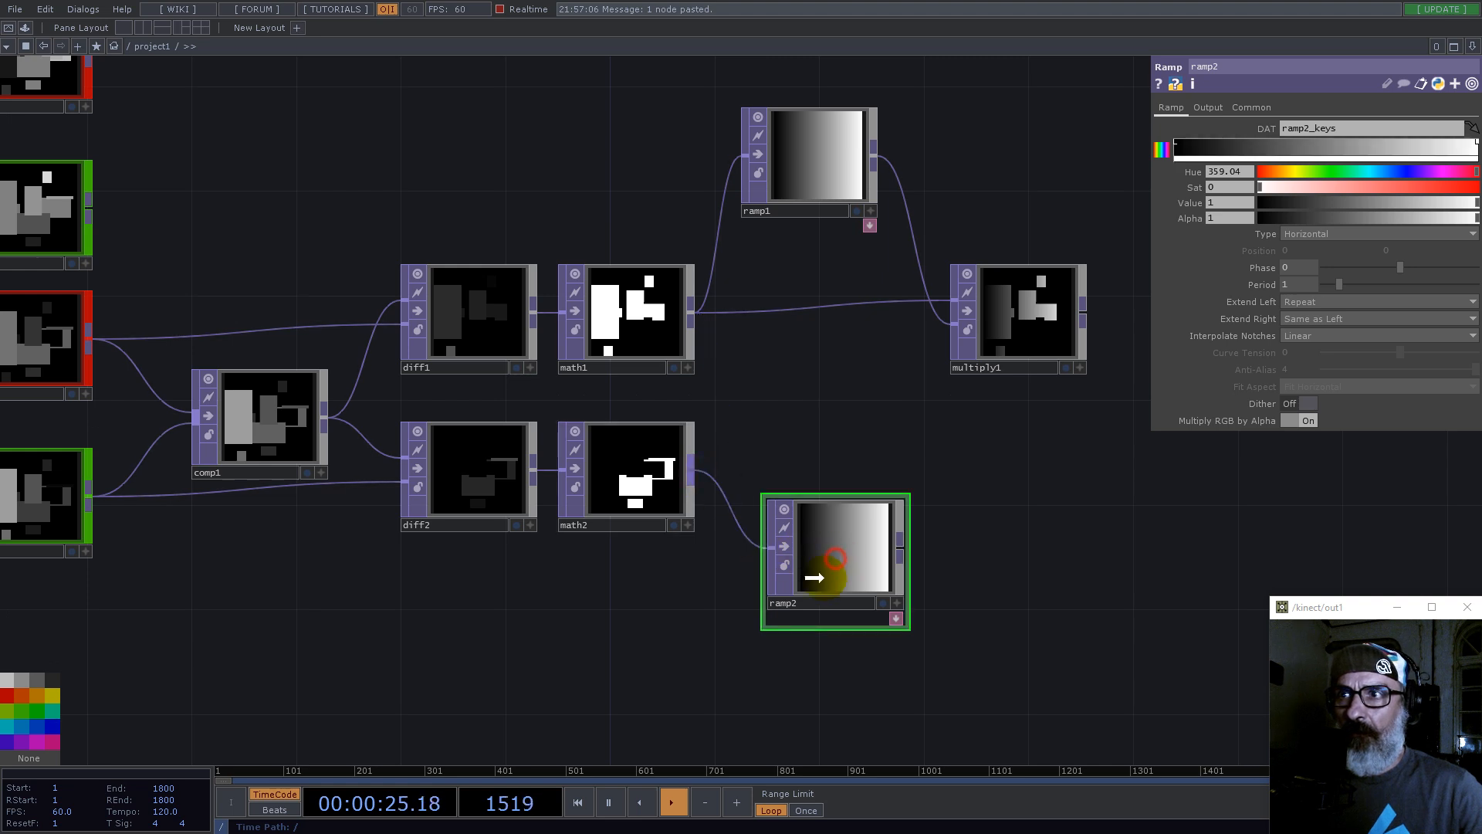
left_click_drag(842, 578, 842, 604)
Step: Duplicate multiply1, feed the copy from math2 and ramp2, and place it below multiply1 in line with the math2 row
left_click(996, 361)
key("ctrl+c")
key("ctrl+v")
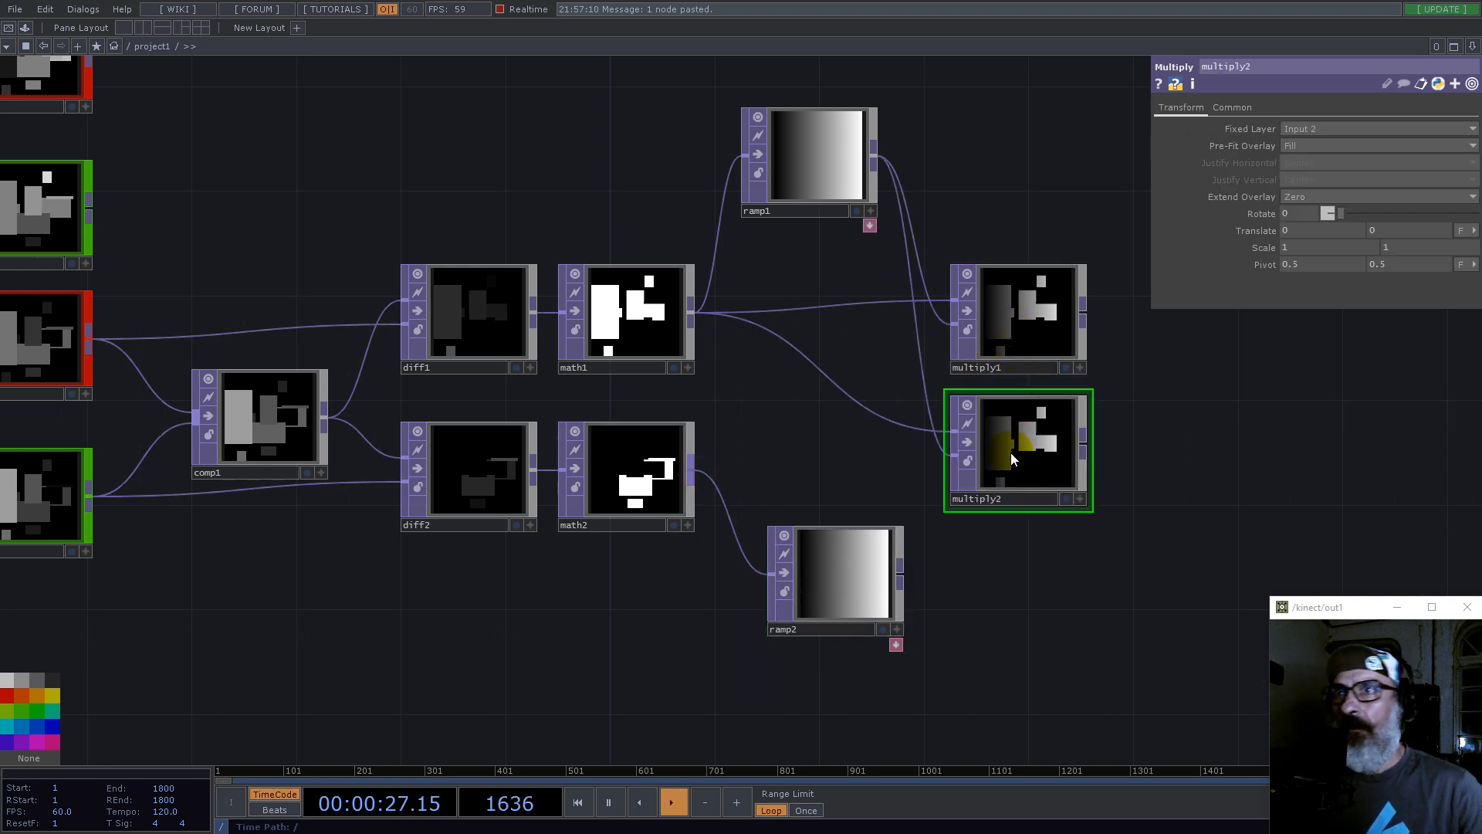
left_click_drag(695, 468, 925, 446)
left_click_drag(963, 480, 961, 461)
left_click_drag(1039, 462, 1044, 543)
Step: Set the ramp2 type to Vertical
left_click(828, 573)
left_click(1291, 233)
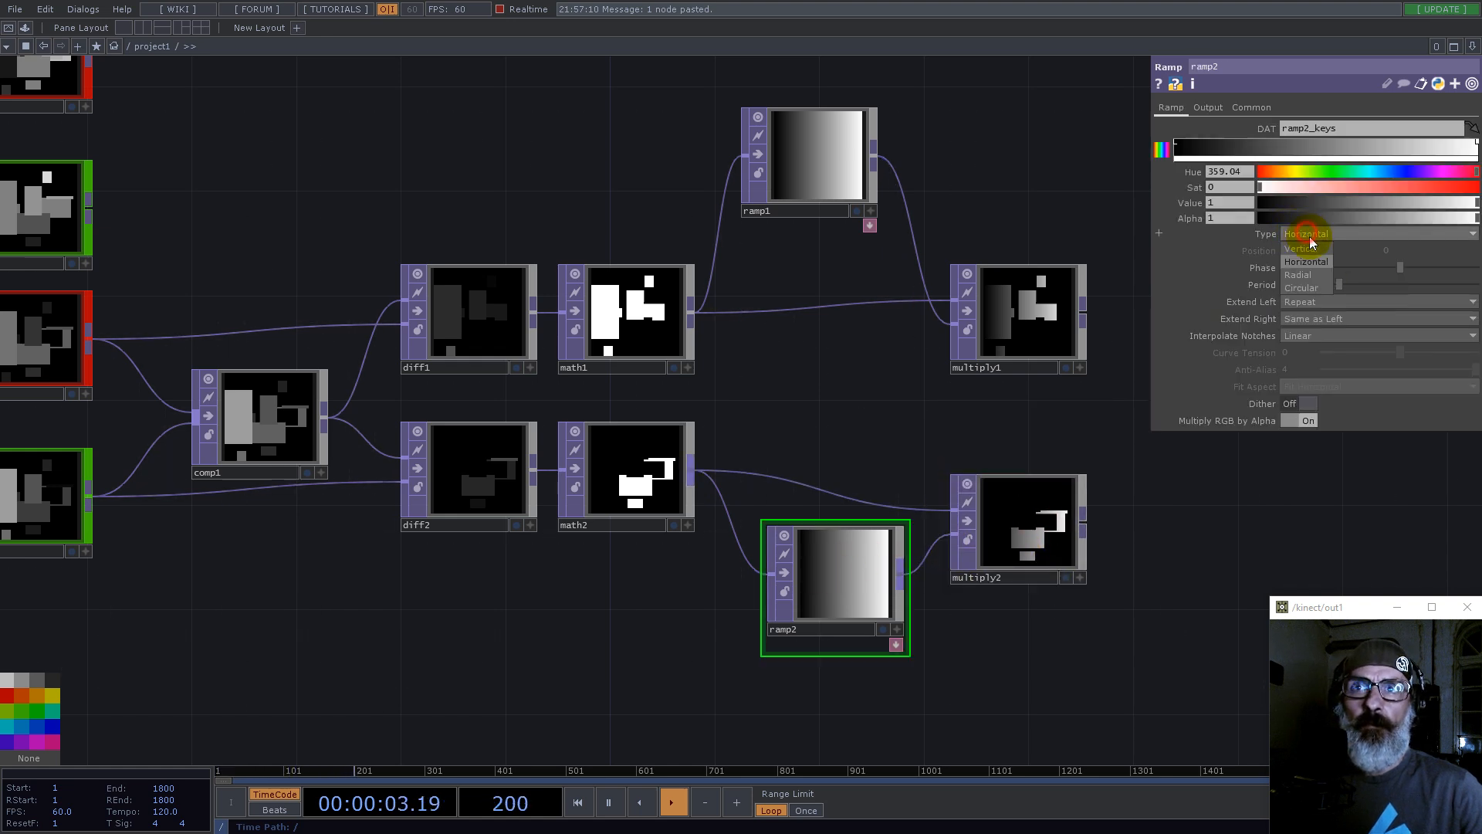
left_click(1309, 252)
scroll(942, 388, "down", 4)
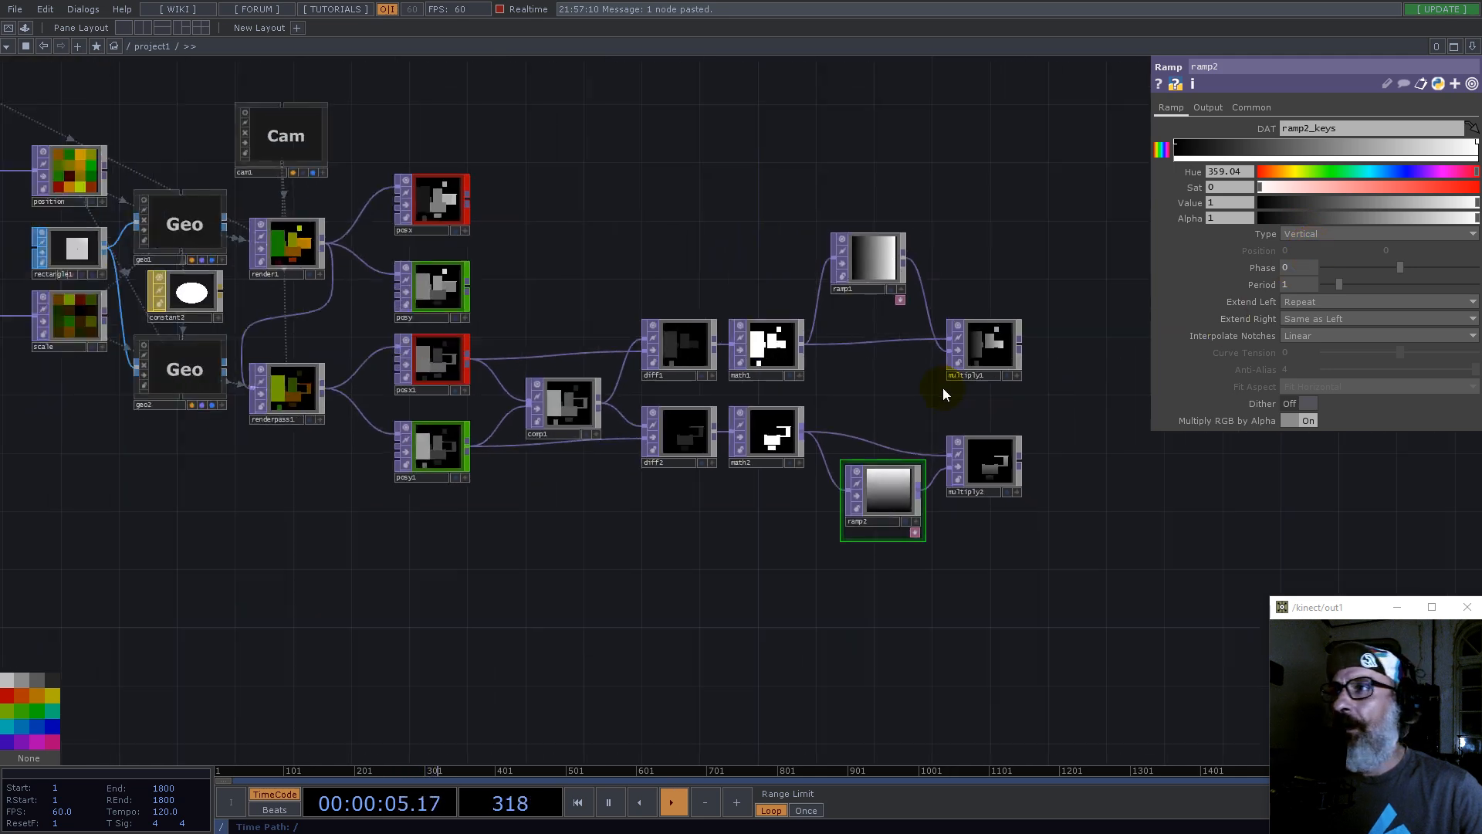
Step: Set the count channel of constant1 to 3
scroll(207, 296, "up", 4)
left_click_drag(499, 363, 976, 392)
left_click_drag(304, 232, 946, 713)
left_click(151, 159)
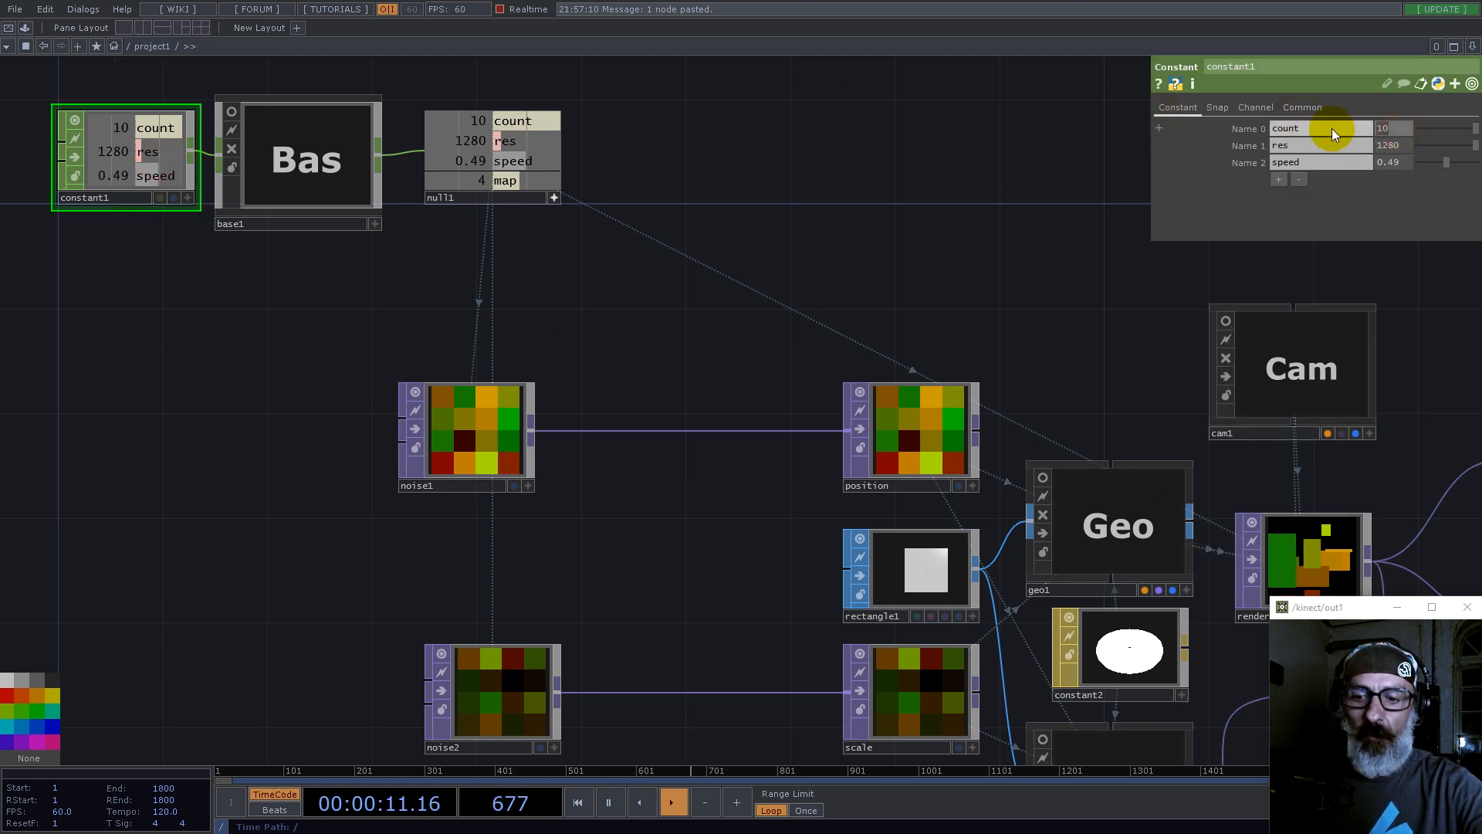
type("3")
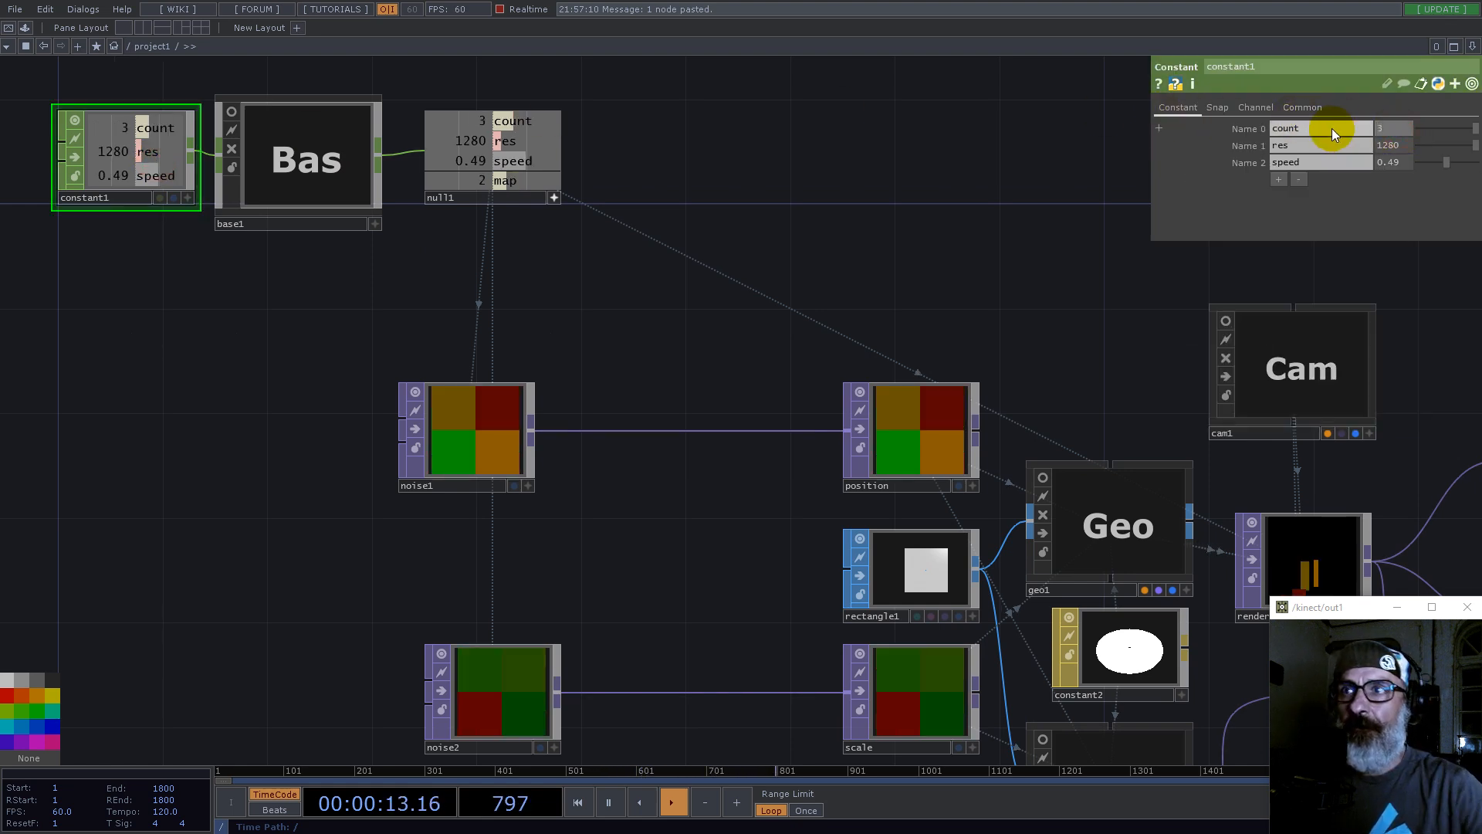
key("Return")
Step: Examine how the reduced instance count affects the position and scale maps, the render1 output and the mask chain
scroll(459, 382, "down", 5)
scroll(640, 437, "up", 5)
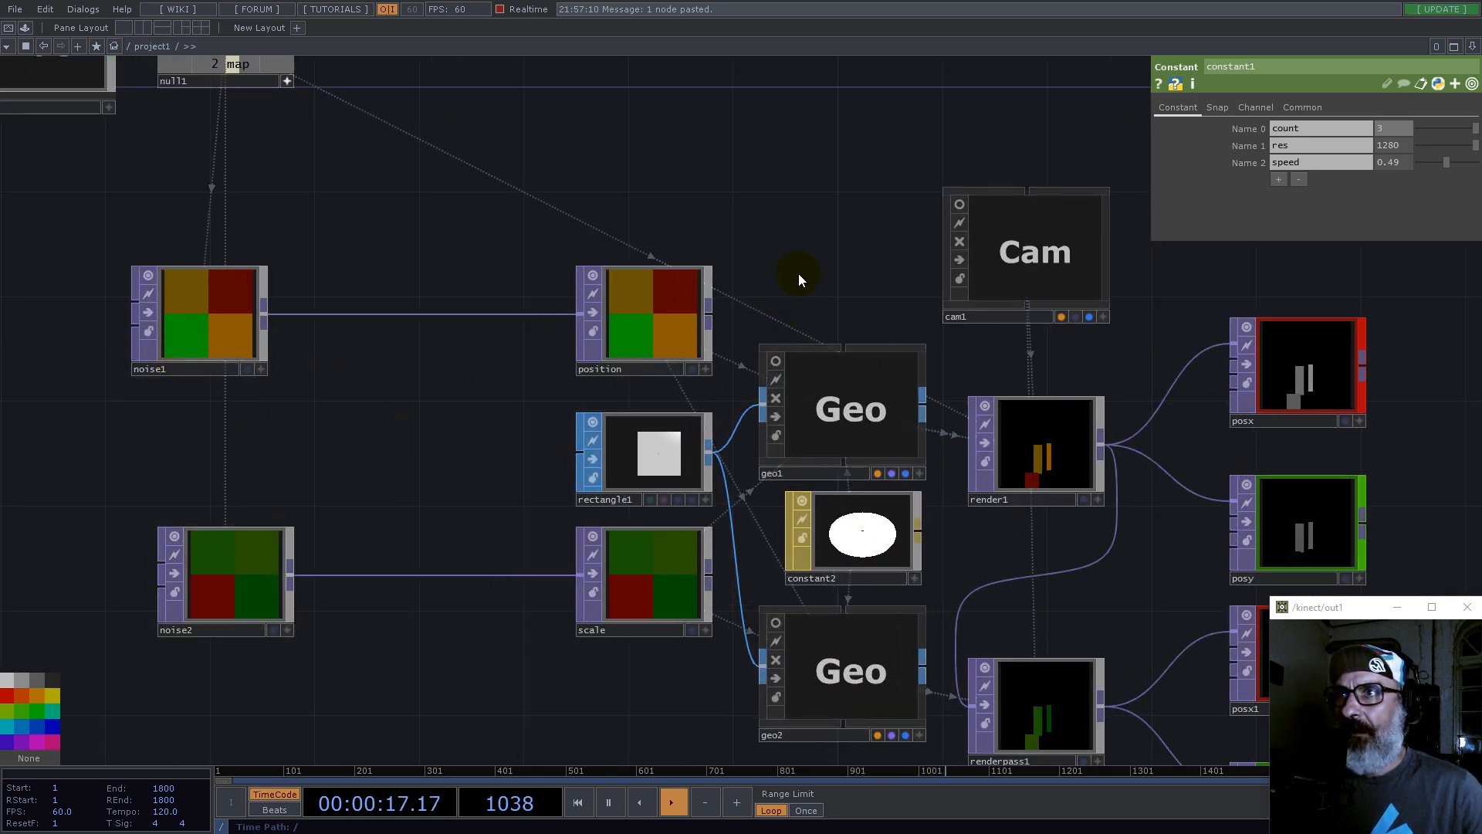
left_click_drag(817, 229, 374, 254)
scroll(433, 318, "down", 5)
scroll(233, 381, "up", 2)
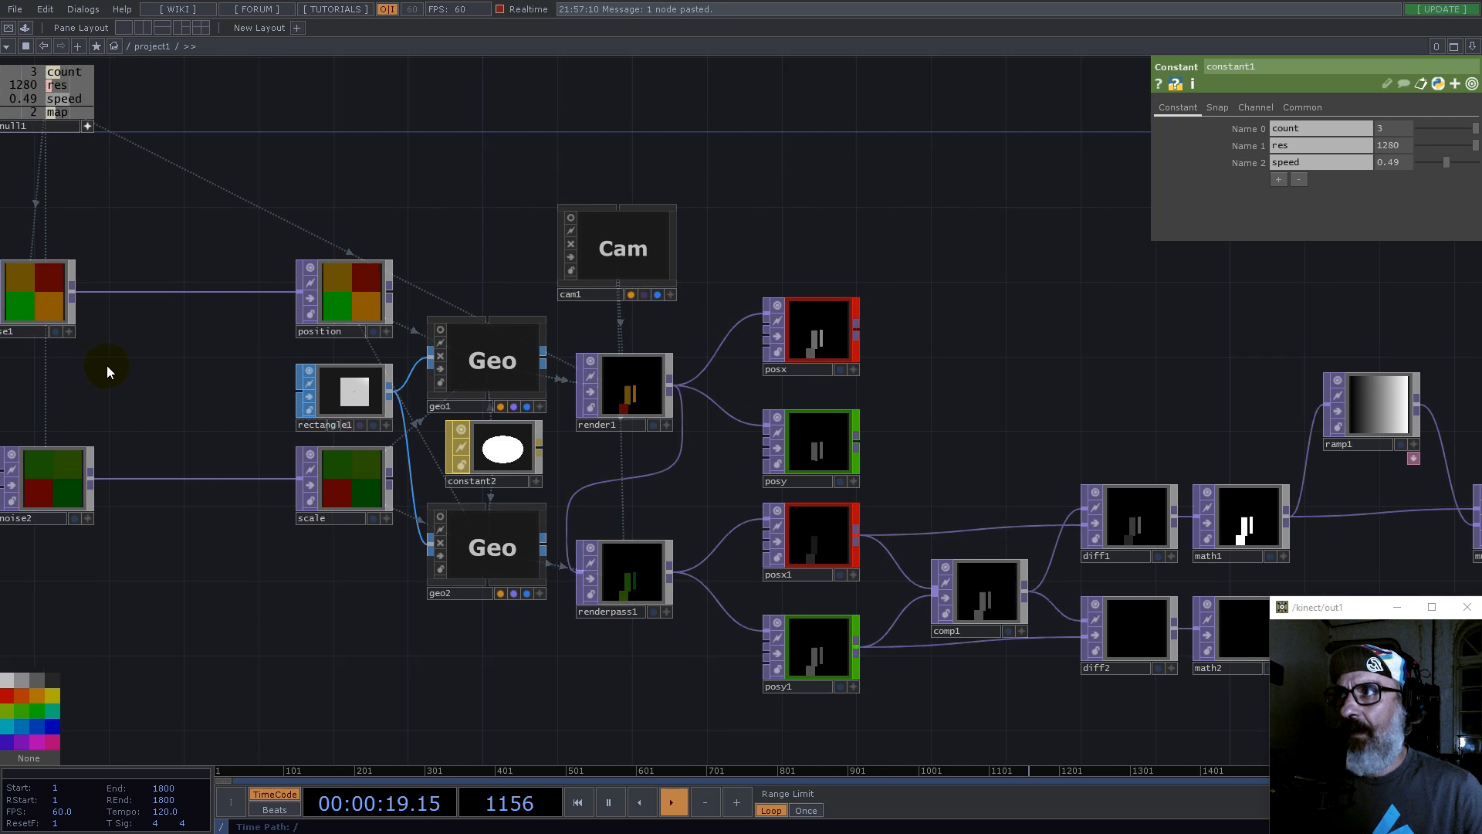
left_click_drag(937, 386, 1016, 344)
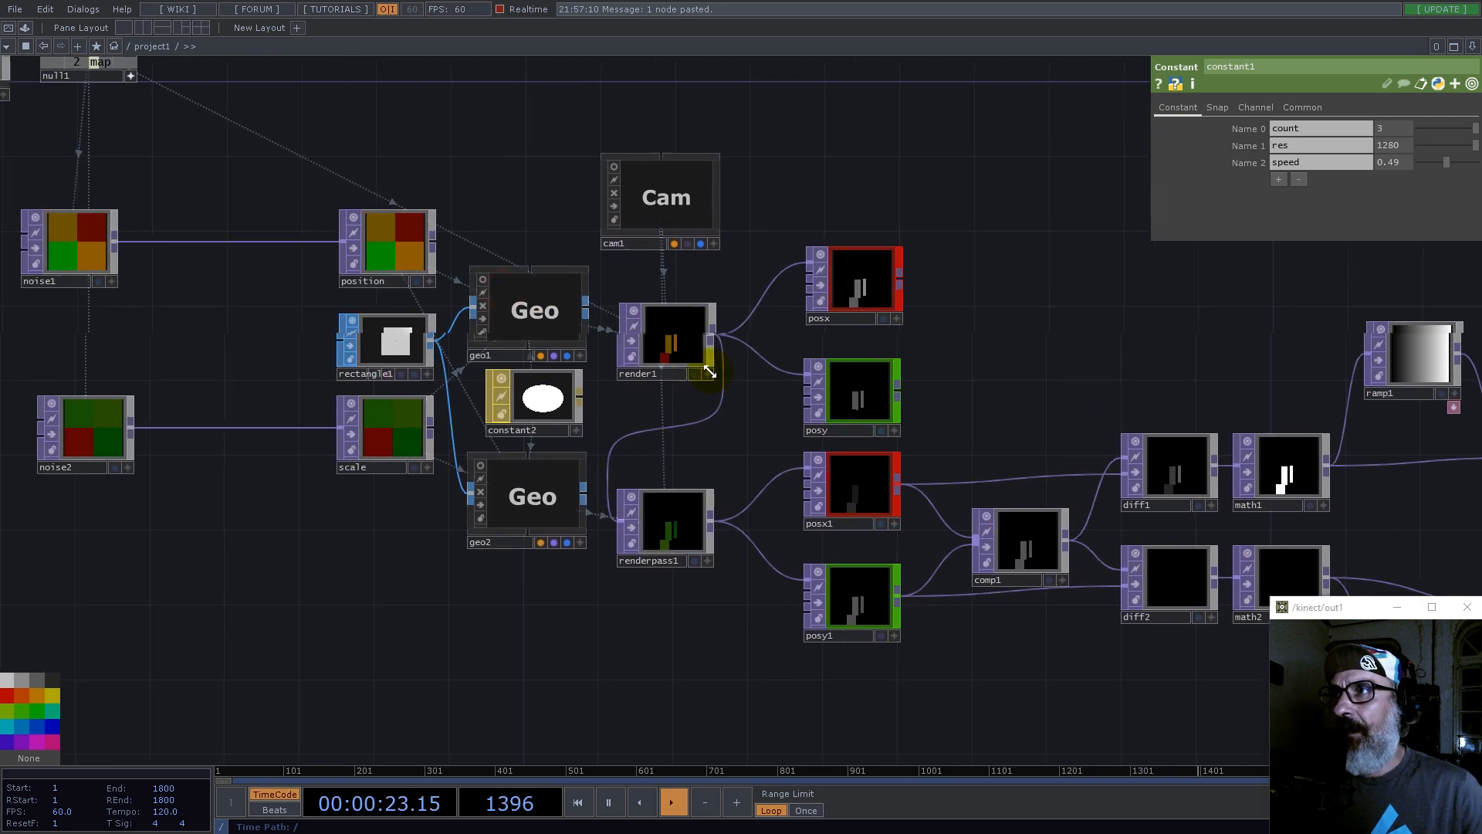
scroll(695, 409, "up", 8)
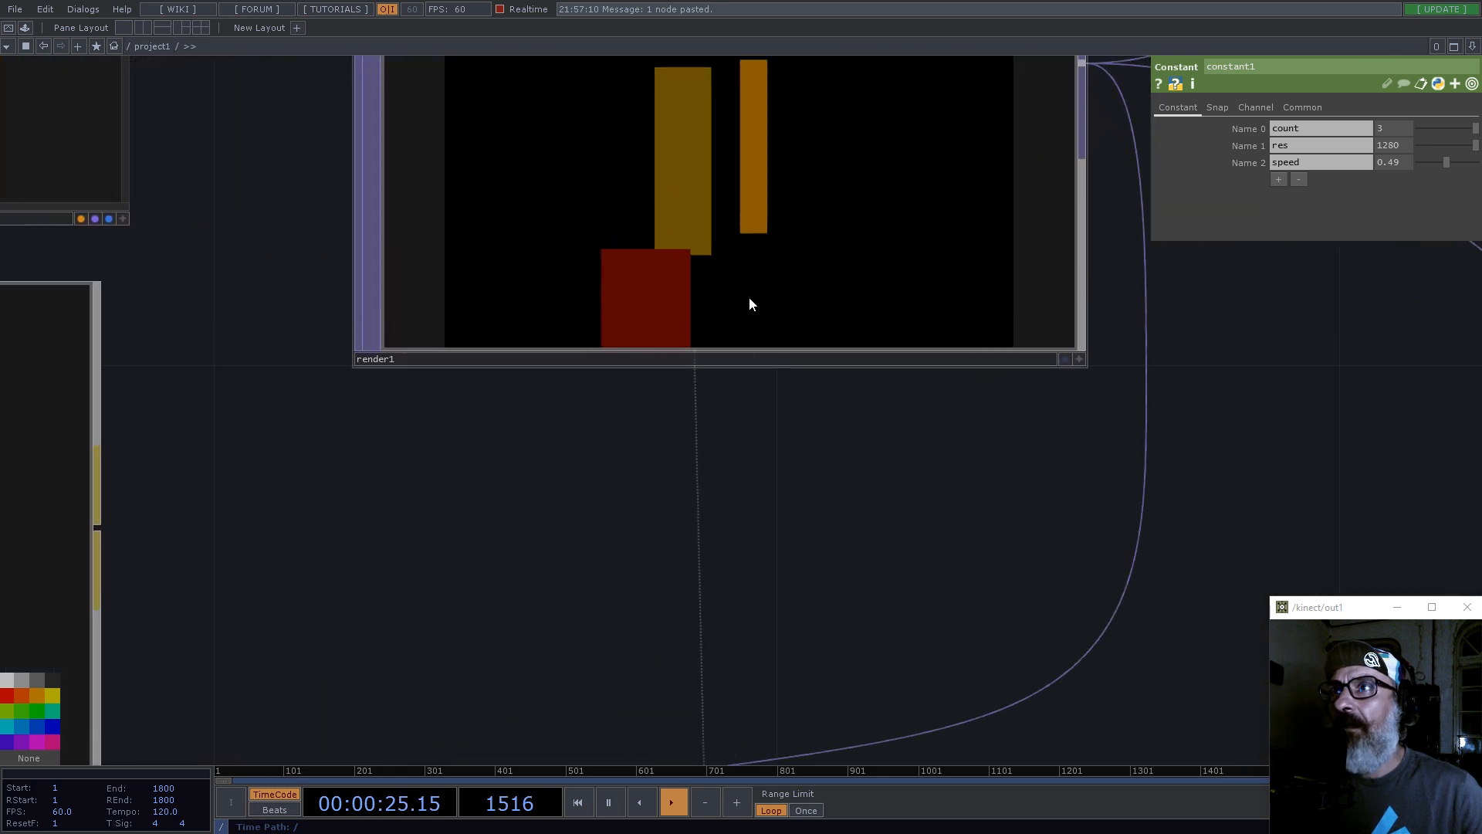
scroll(859, 389, "down", 10)
Step: Activate the geo1 node's viewer and inspect the positions of its instanced rectangles
left_click(452, 173)
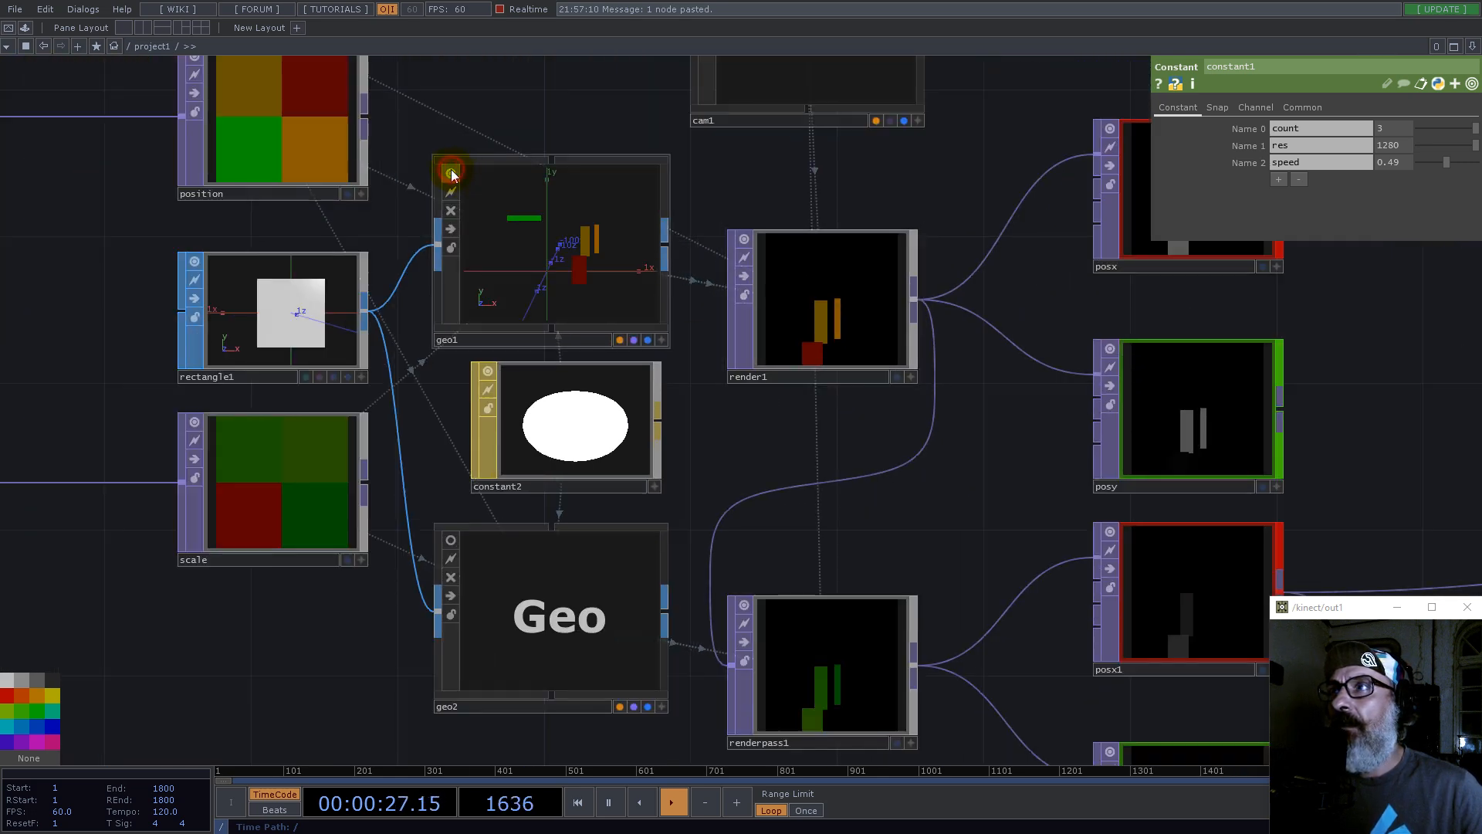
scroll(450, 221, "up", 4)
scroll(1017, 338, "down", 4)
scroll(1017, 338, "down", 3)
Step: Move noise1 farther from the position node and insert a Limit TOP on the wire between them
left_click_drag(445, 135, 540, 189)
left_click_drag(363, 278, 270, 280)
left_click_drag(357, 178, 810, 259)
left_click_drag(678, 388, 573, 356)
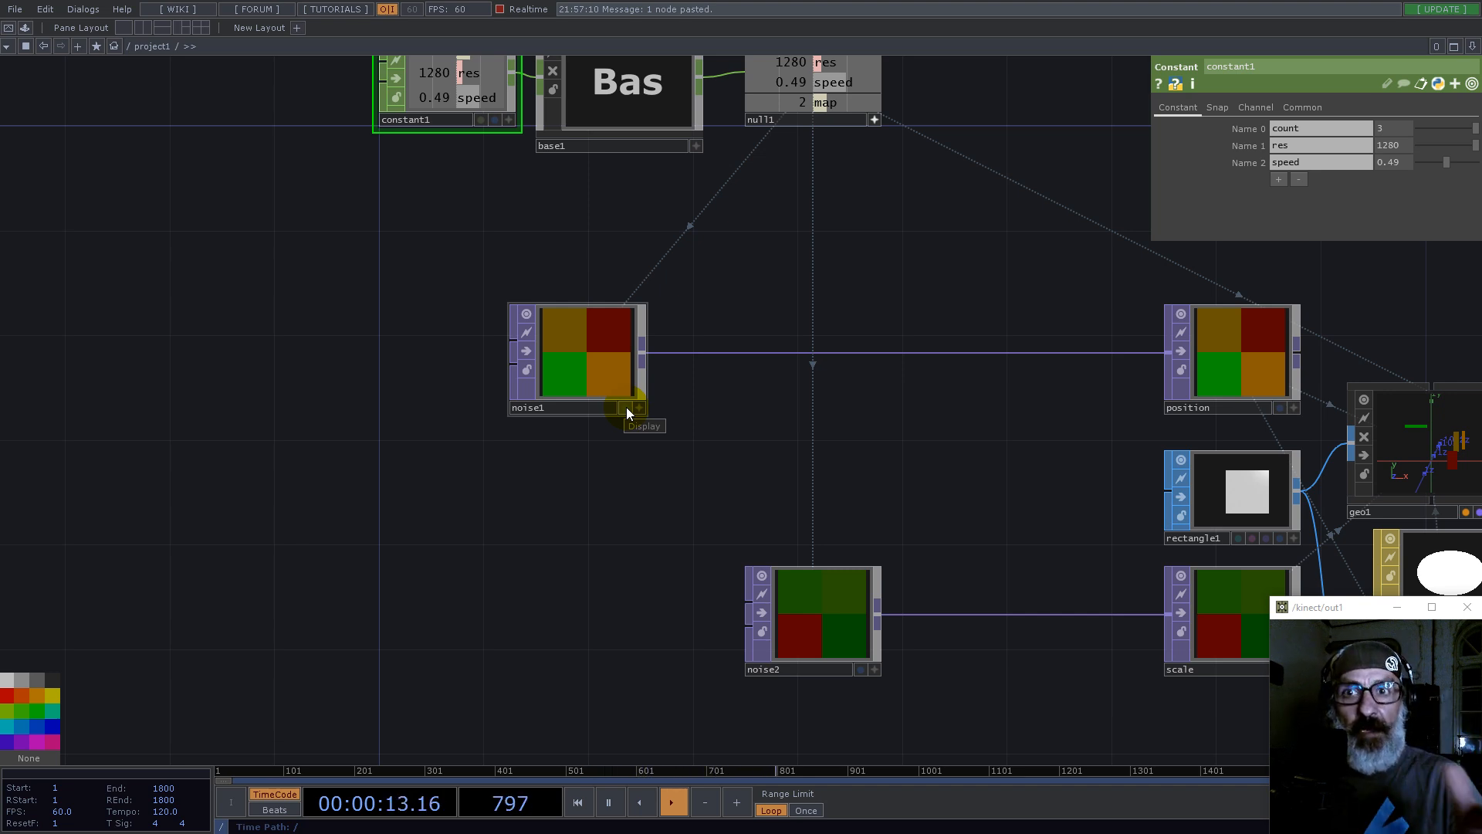
right_click(755, 357)
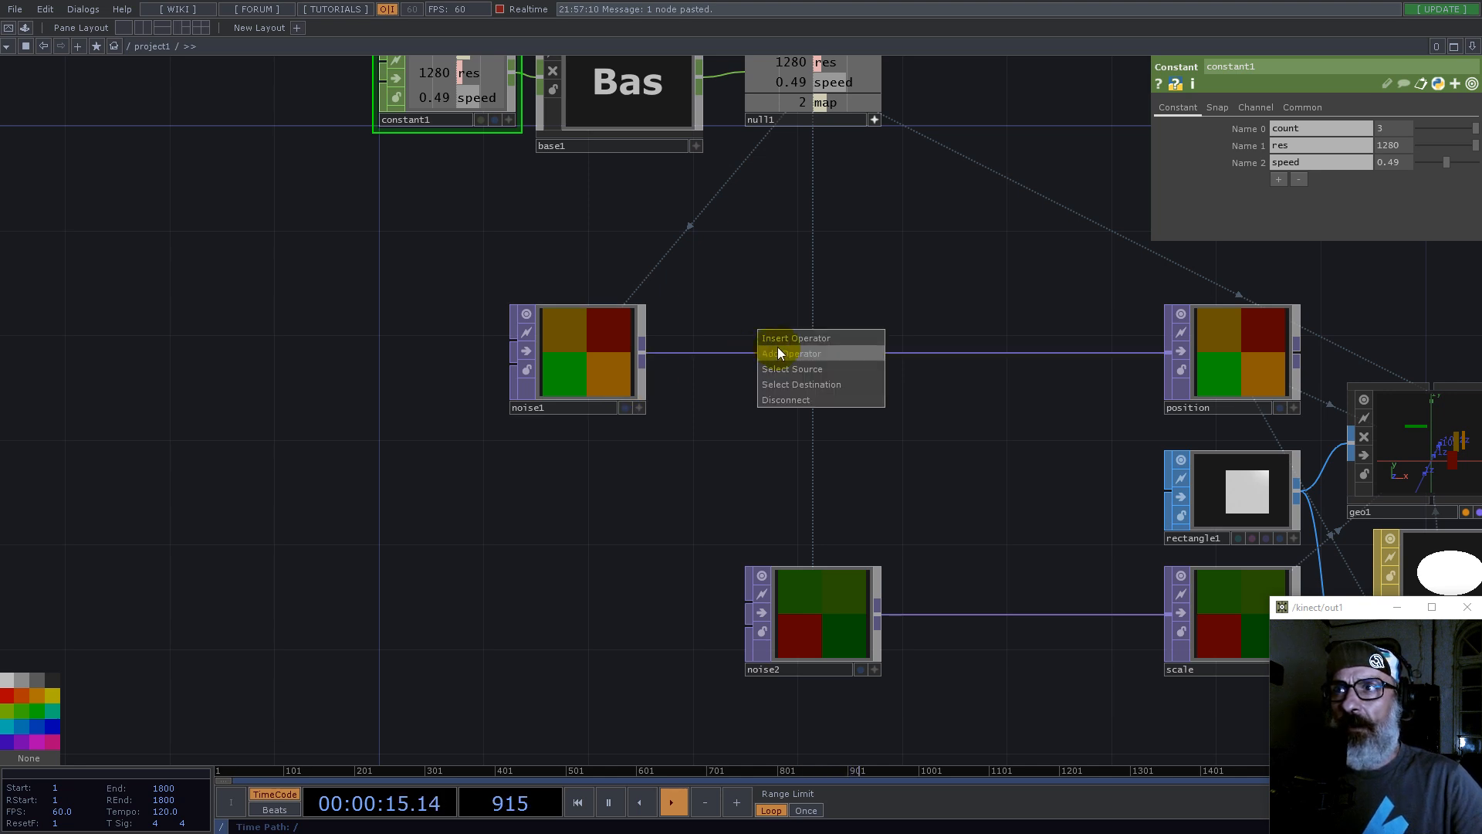
left_click(784, 339)
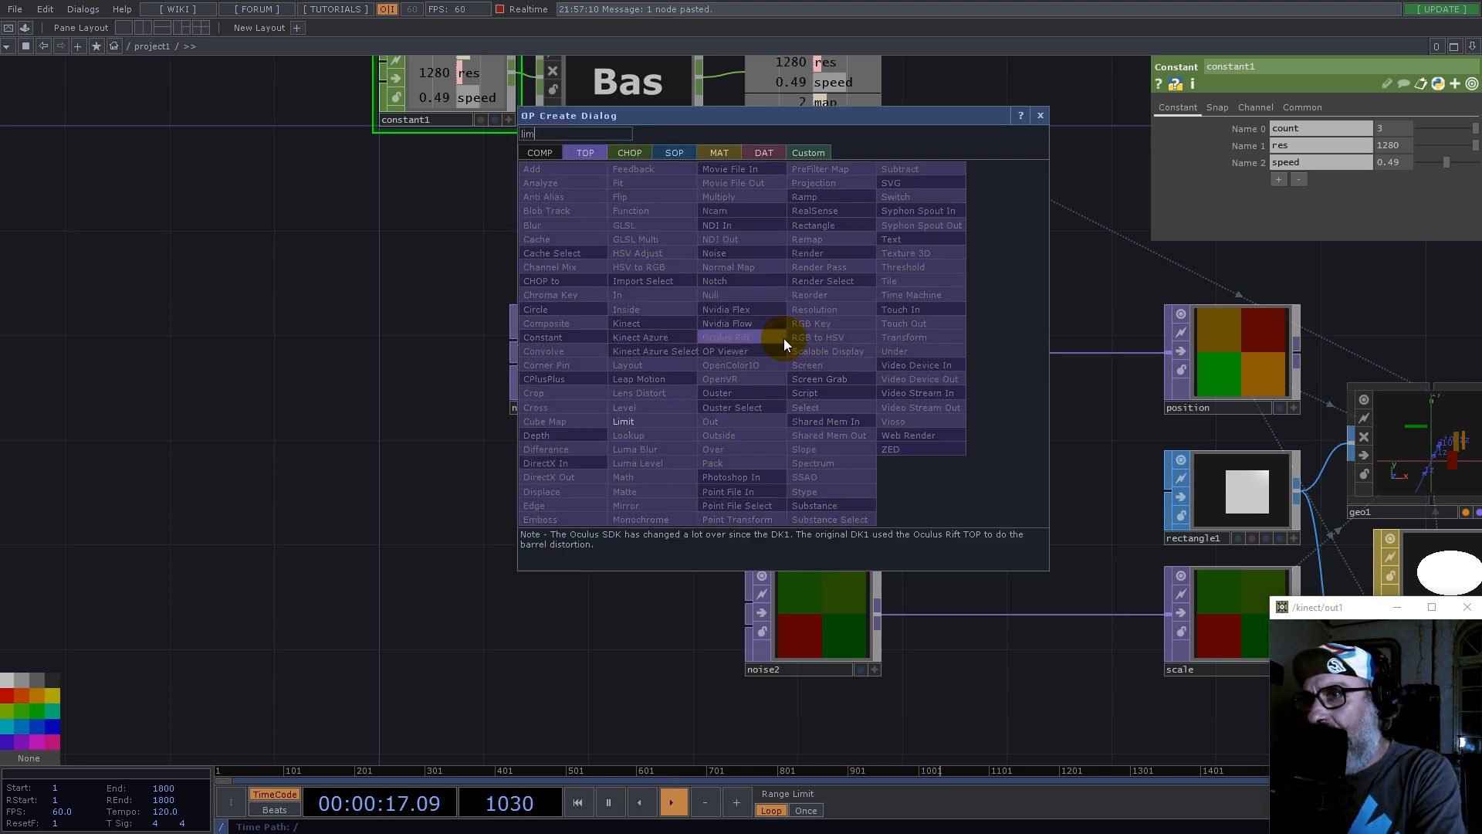
left_click(639, 421)
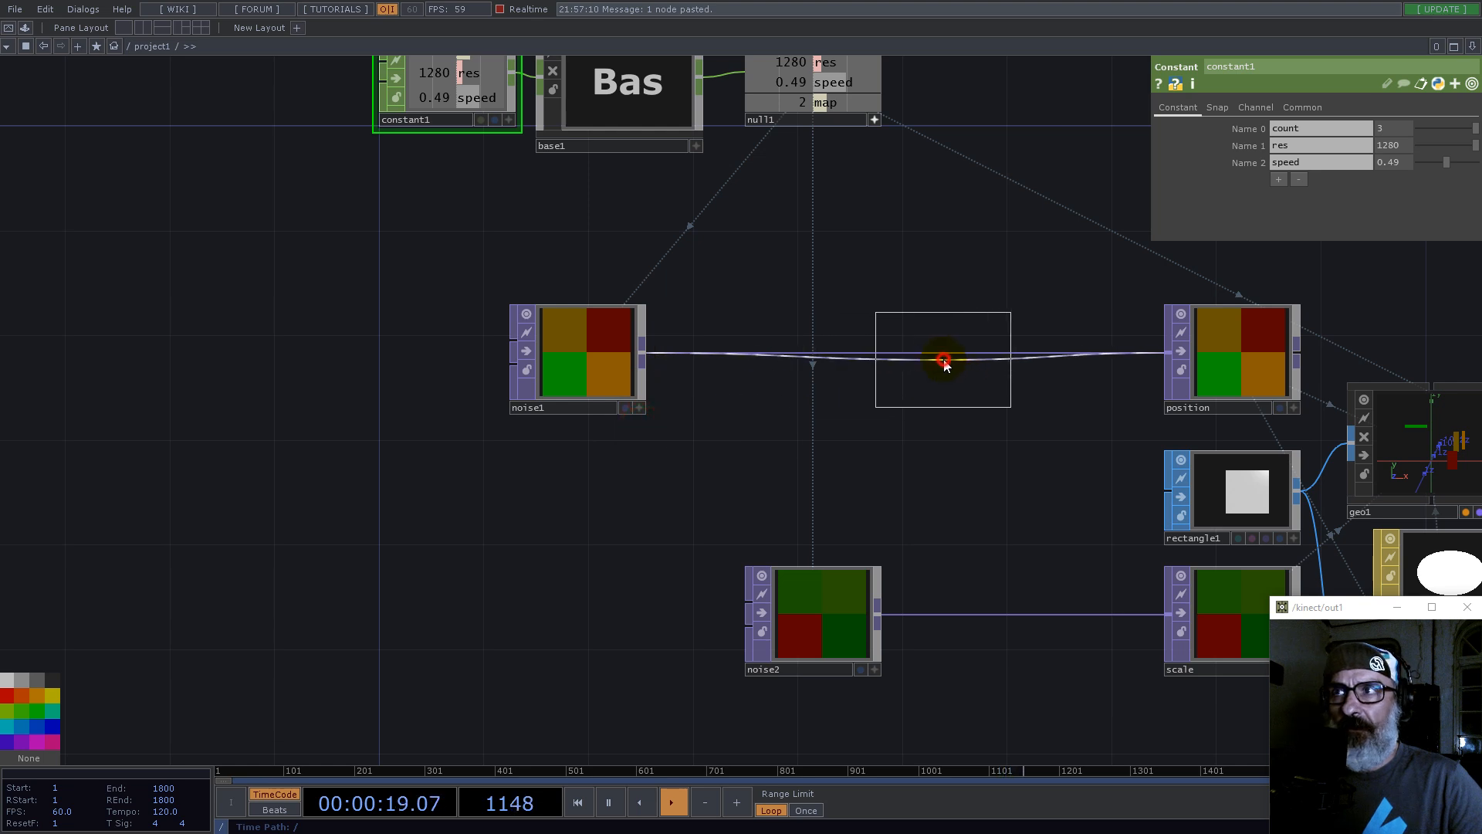
left_click(945, 359)
Step: Set the input smoothness and viewer smoothness of limit1 to Nearest Pixel
left_click(1257, 111)
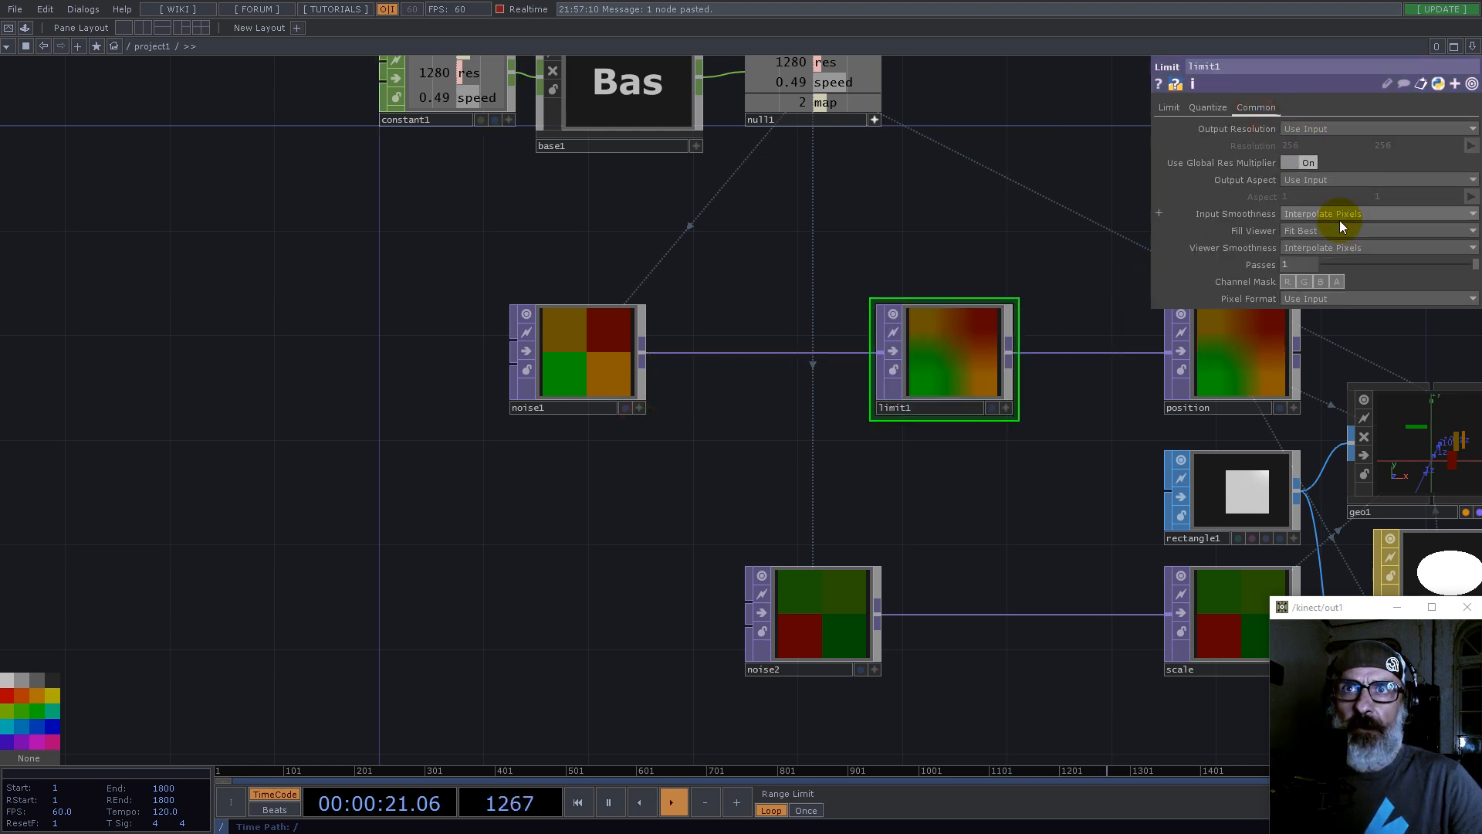
left_click(1332, 228)
left_click(1330, 247)
left_click(1328, 262)
left_click(925, 370)
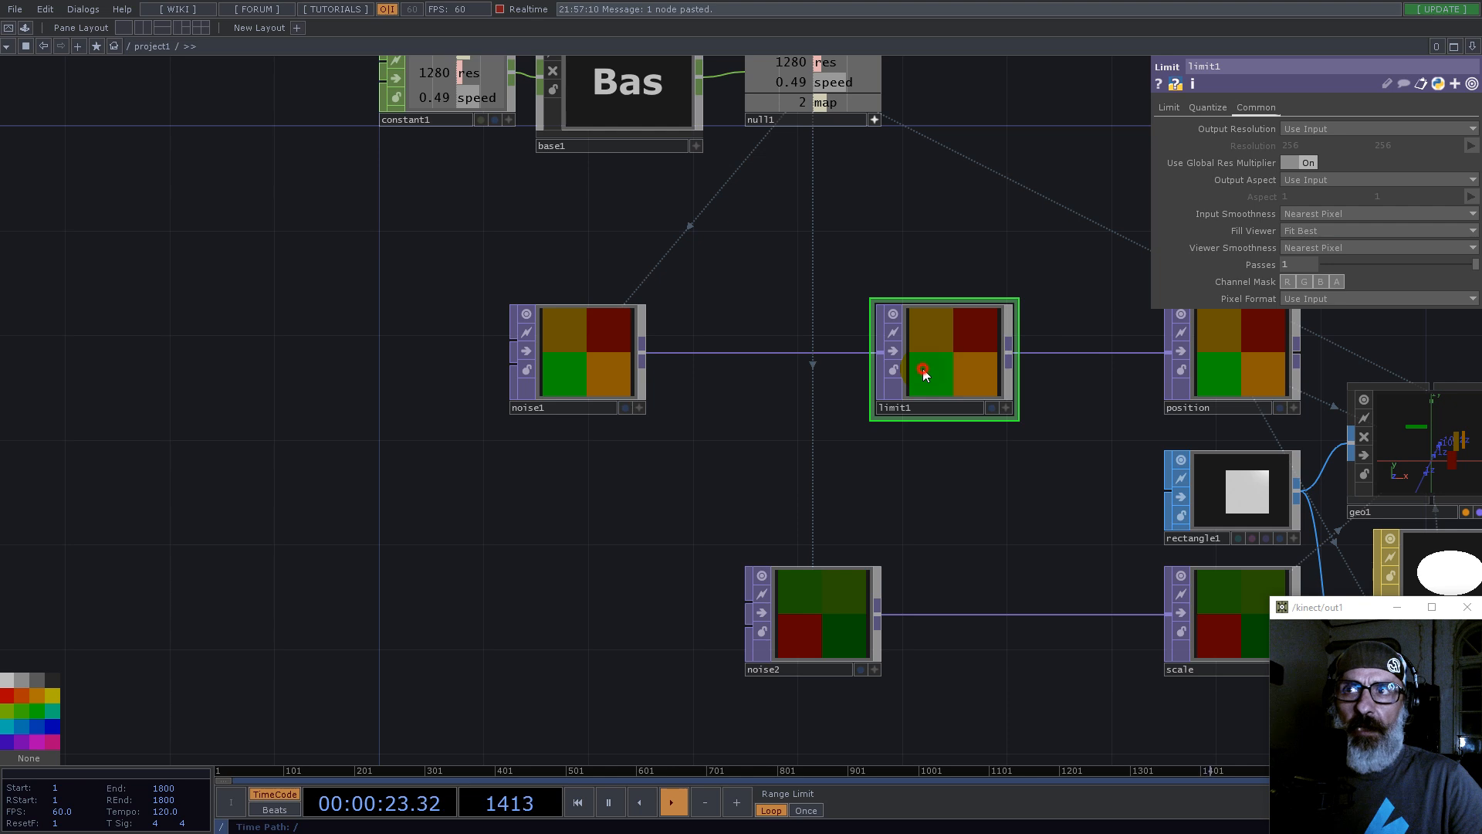
Step: Set both the minimum and maximum limit types of limit1 to Zig Zag, with a minimum value of 0
left_click(1176, 109)
left_click(1311, 126)
left_click(1308, 183)
left_click(1320, 145)
left_click(1304, 200)
left_click(1302, 164)
type("0")
key("Return")
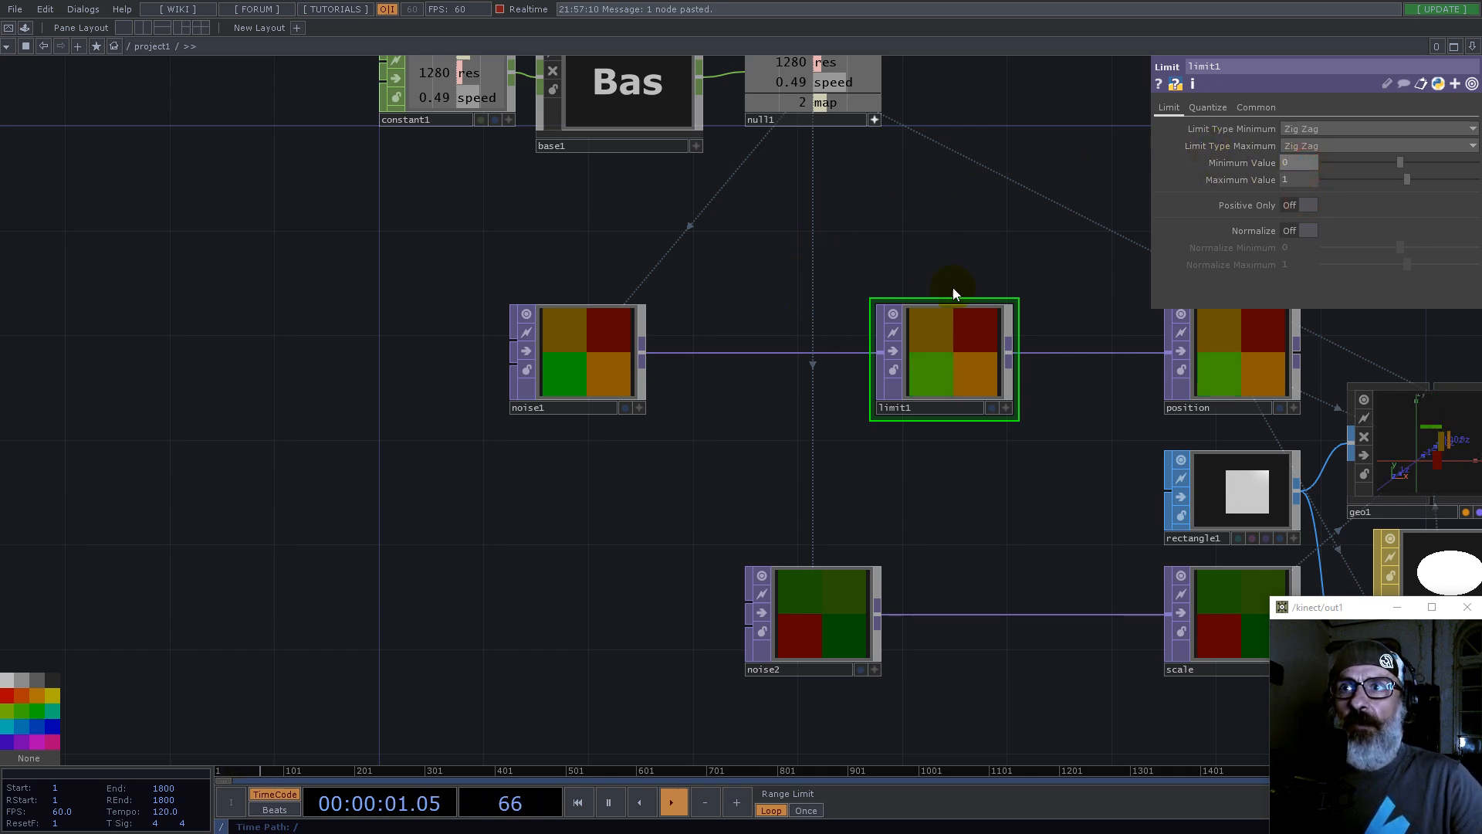
Step: Compare the rectangle positions in the geo1 viewer with those in the render1 output
left_click_drag(979, 255, 308, 299)
scroll(804, 556, "up", 5)
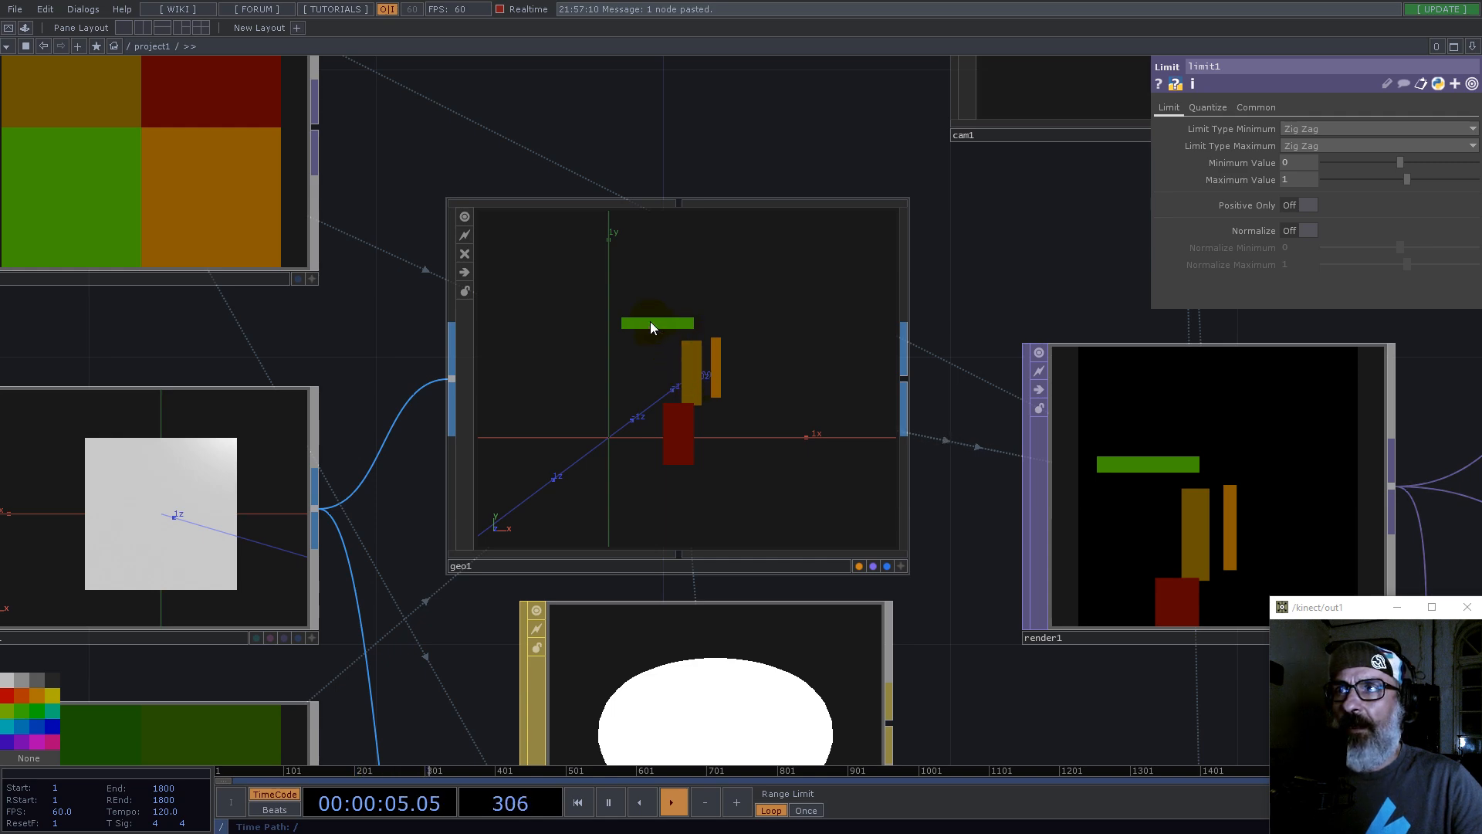
scroll(687, 335, "down", 5)
left_click_drag(993, 552, 935, 506)
scroll(844, 355, "up", 5)
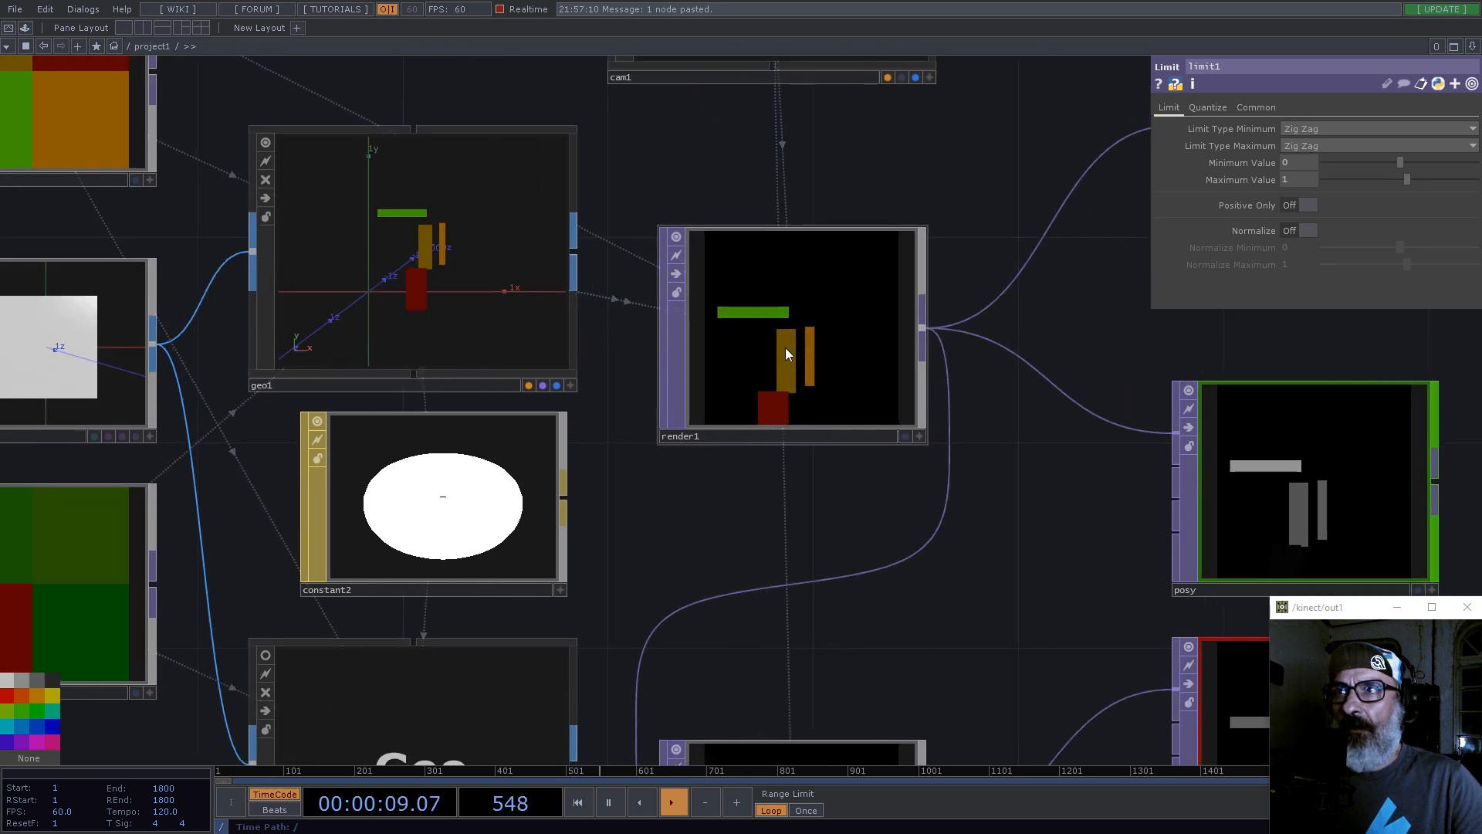
scroll(787, 349, "up", 4)
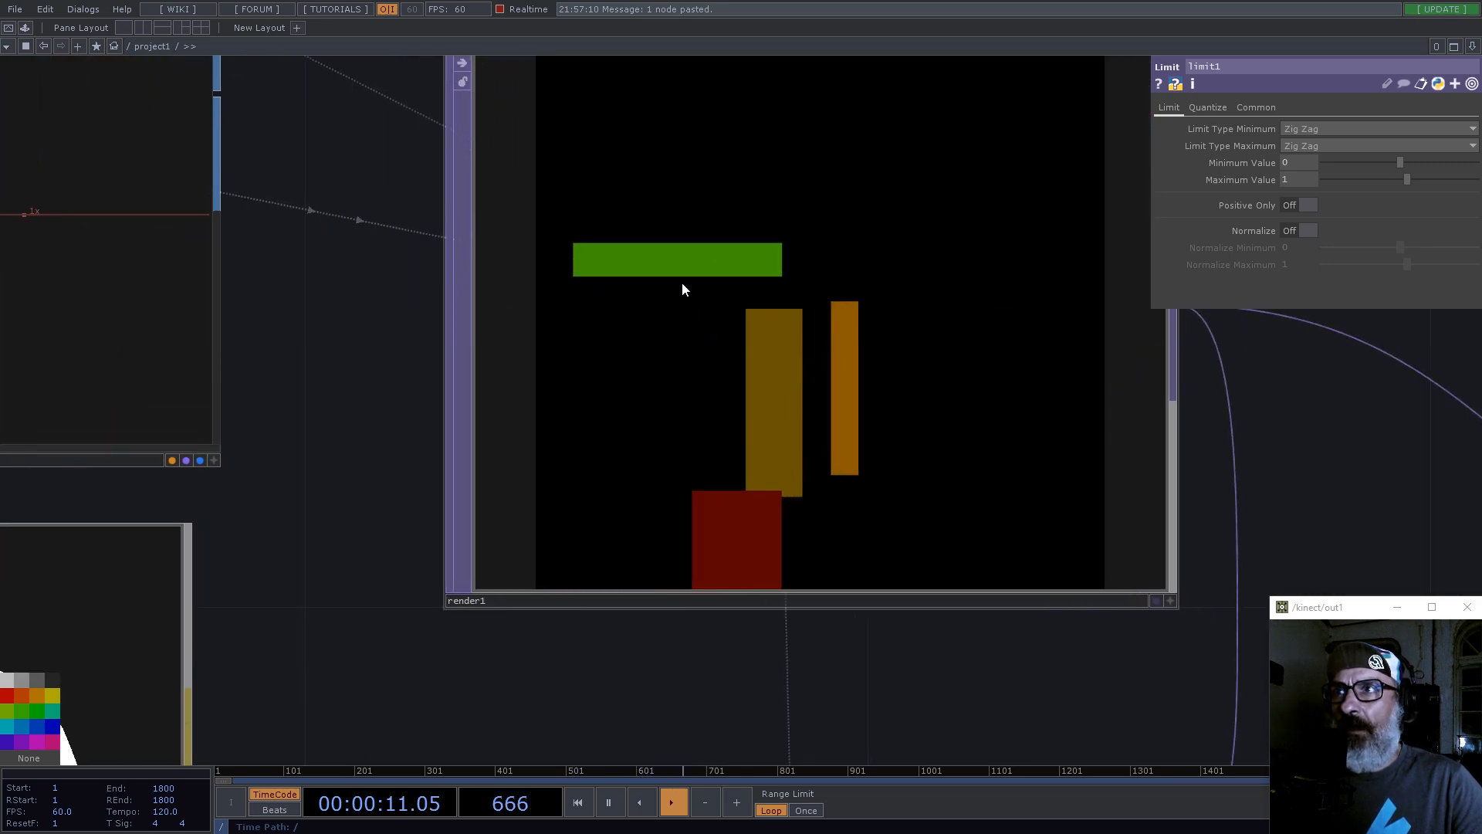
scroll(738, 414, "down", 4)
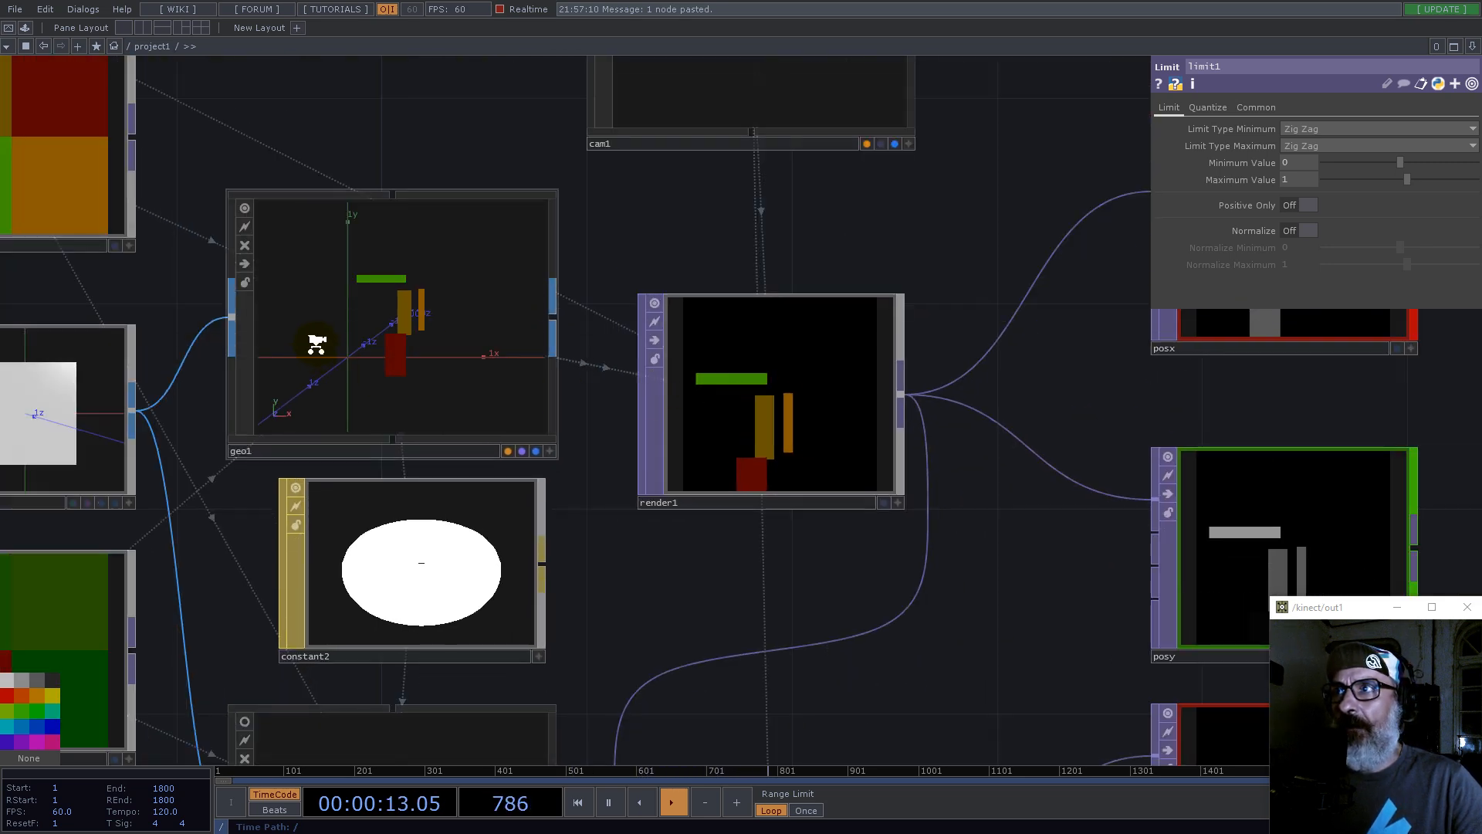
scroll(313, 336, "up", 4)
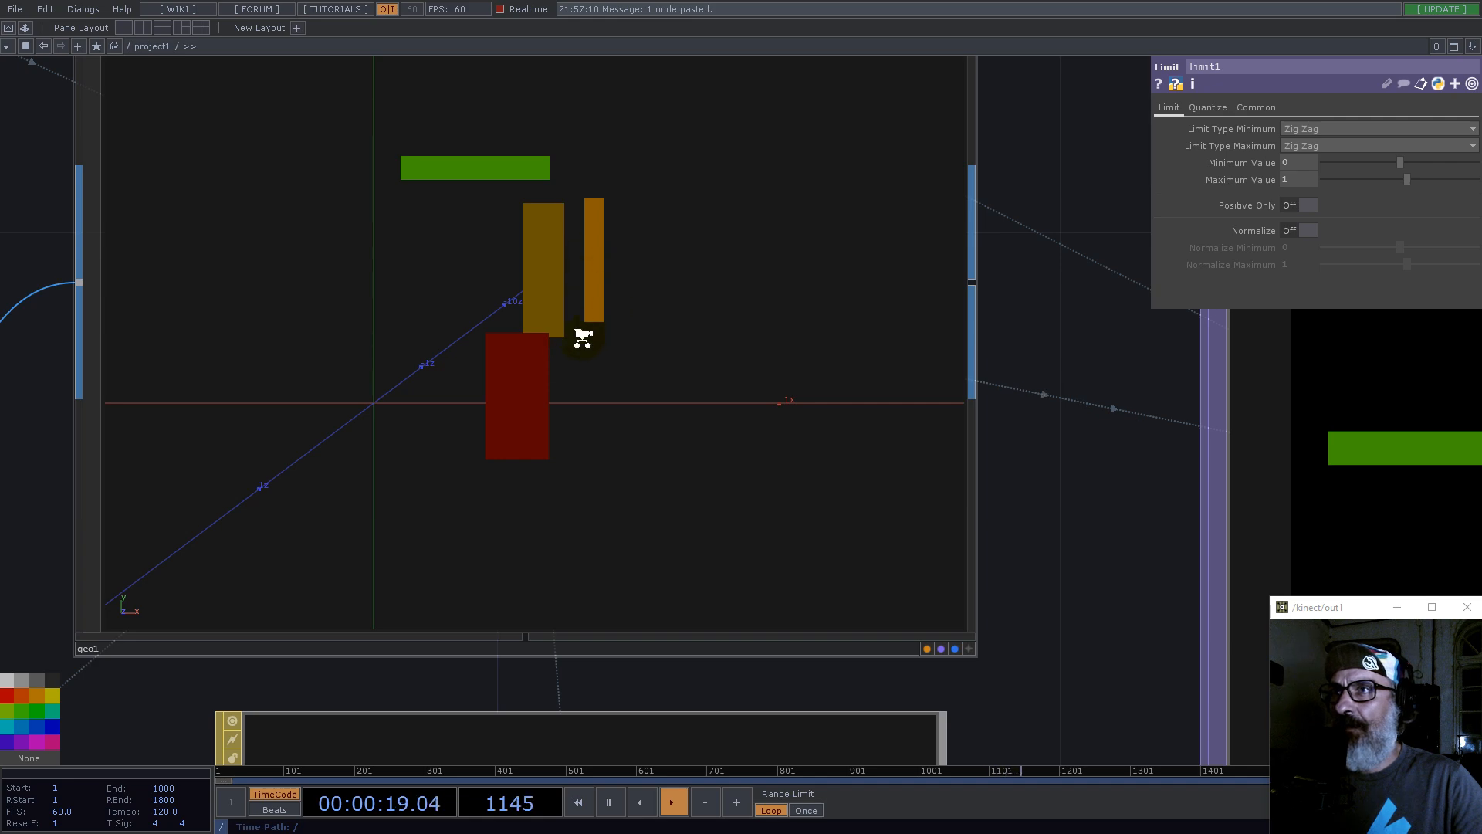
scroll(582, 338, "down", 5)
Step: Check the math1 mask and set the ramp1 type to Vertical
left_click_drag(1350, 456, 480, 239)
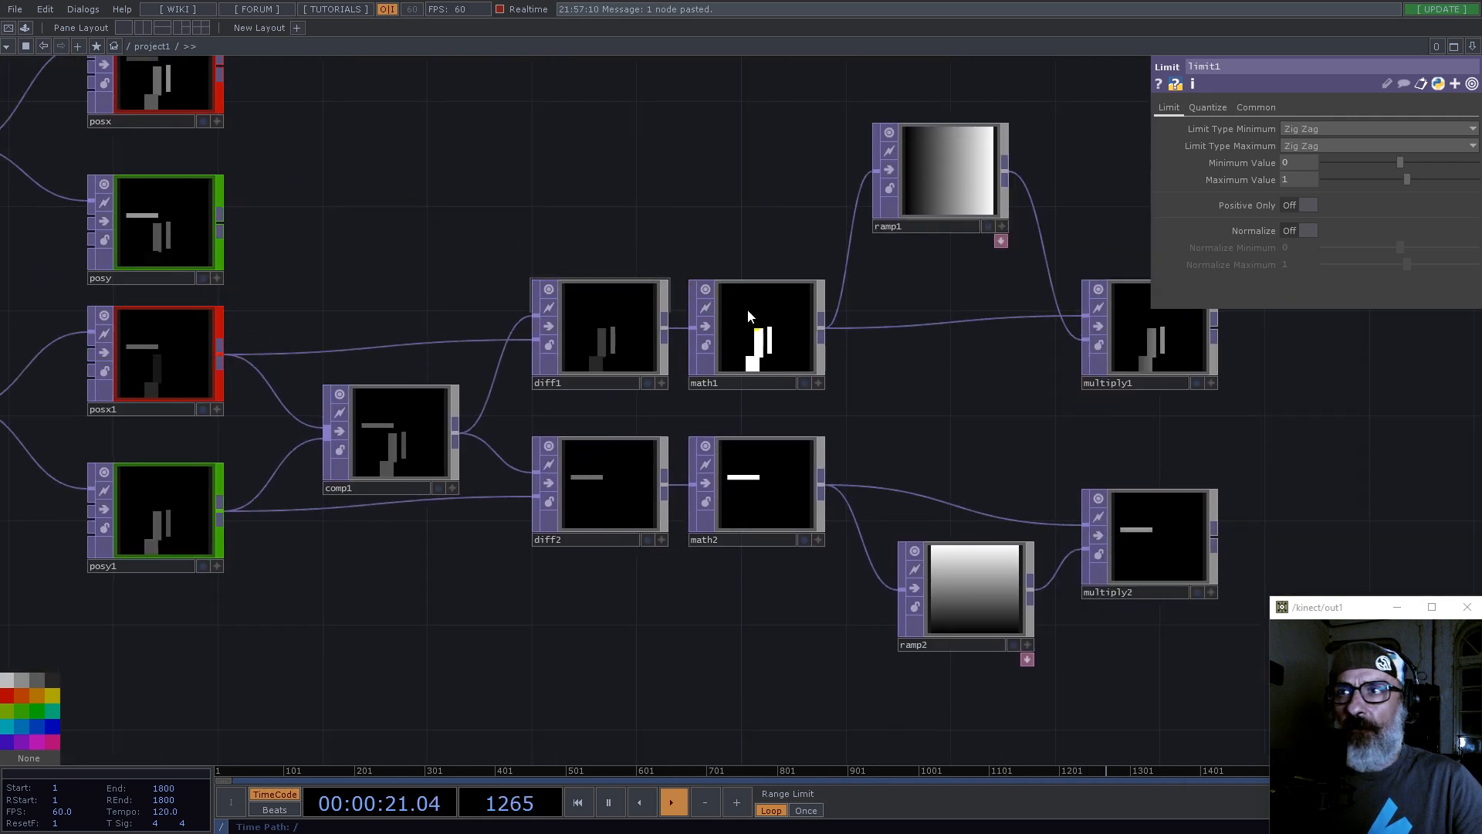
scroll(660, 398, "up", 8)
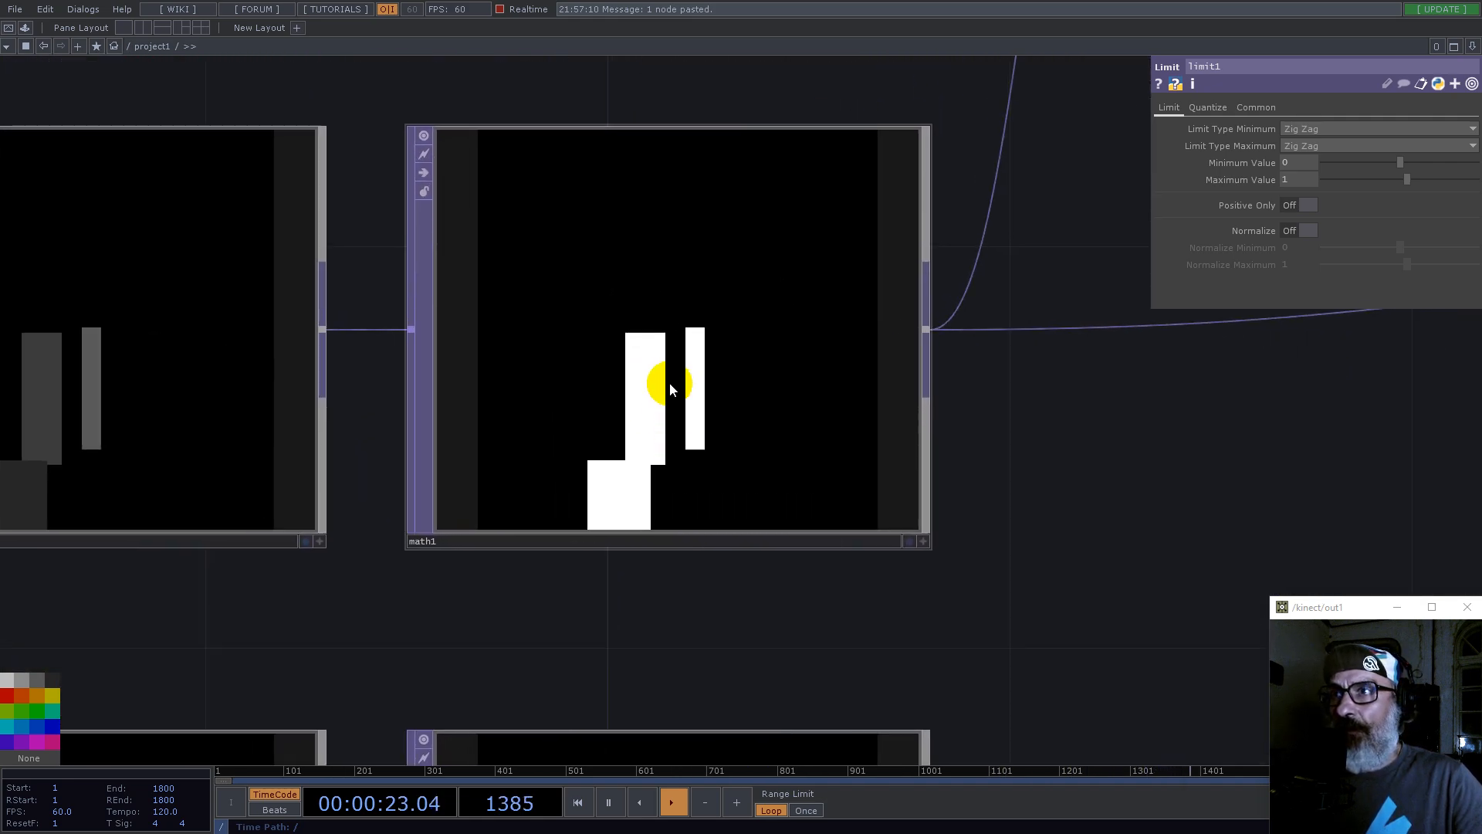
scroll(669, 382, "down", 8)
left_click(853, 214)
left_click(1303, 236)
left_click(1308, 249)
Step: Set the ramp2 type to Horizontal and check the gradient in multiply2
left_click_drag(916, 457, 813, 341)
left_click(794, 489)
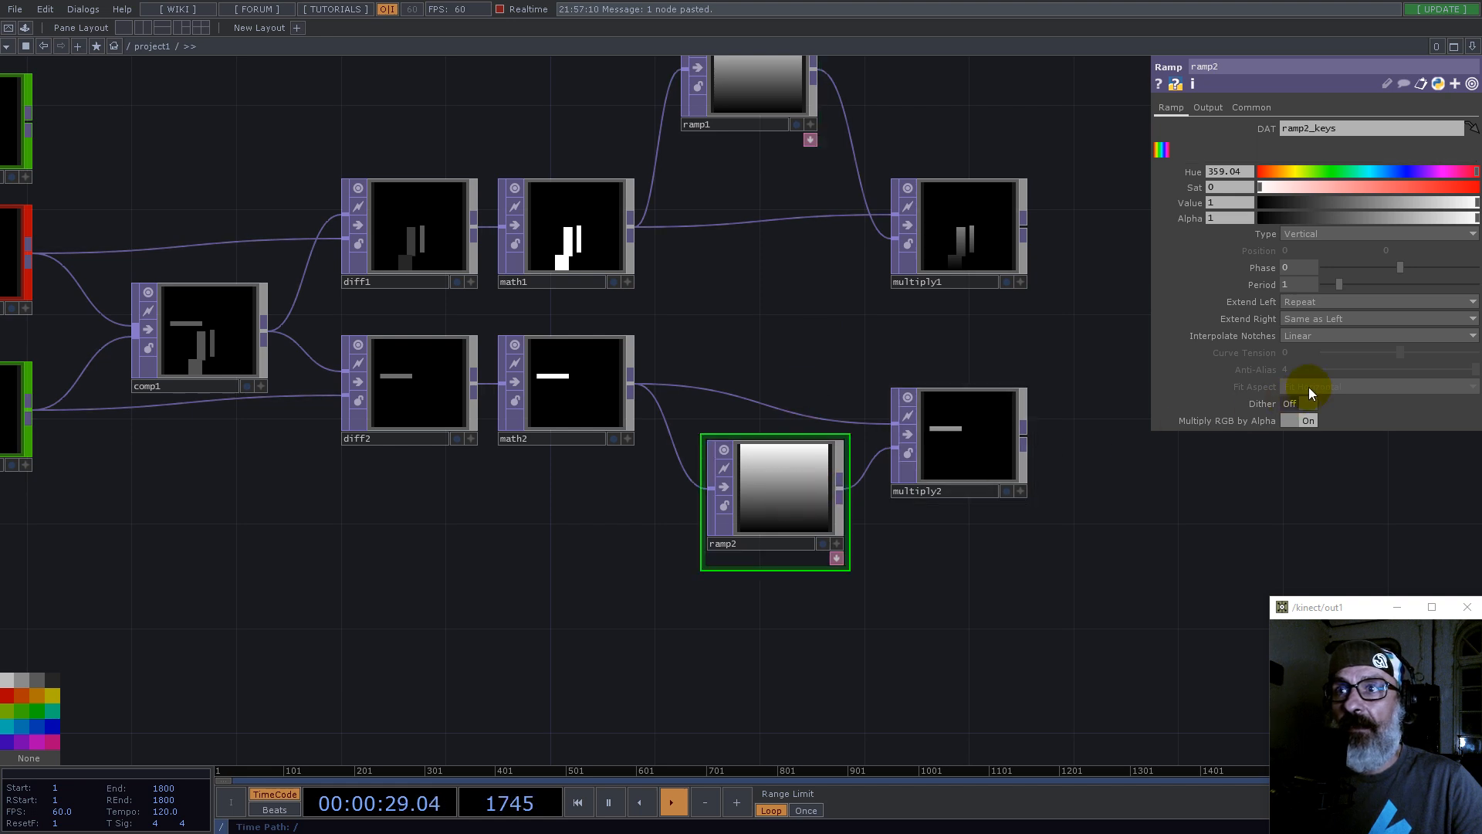
left_click(1305, 234)
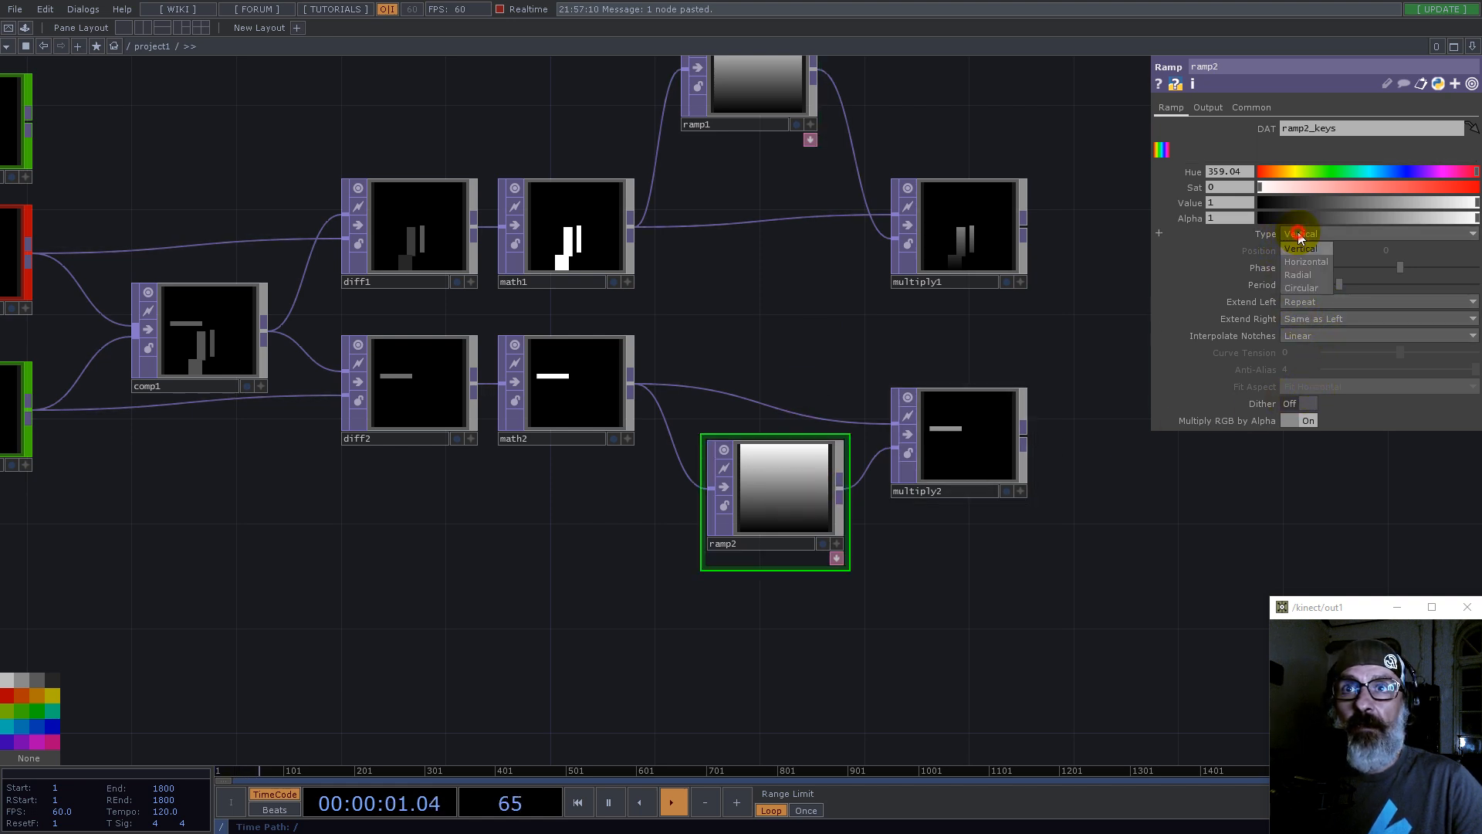
left_click(1305, 261)
scroll(978, 421, "up", 5)
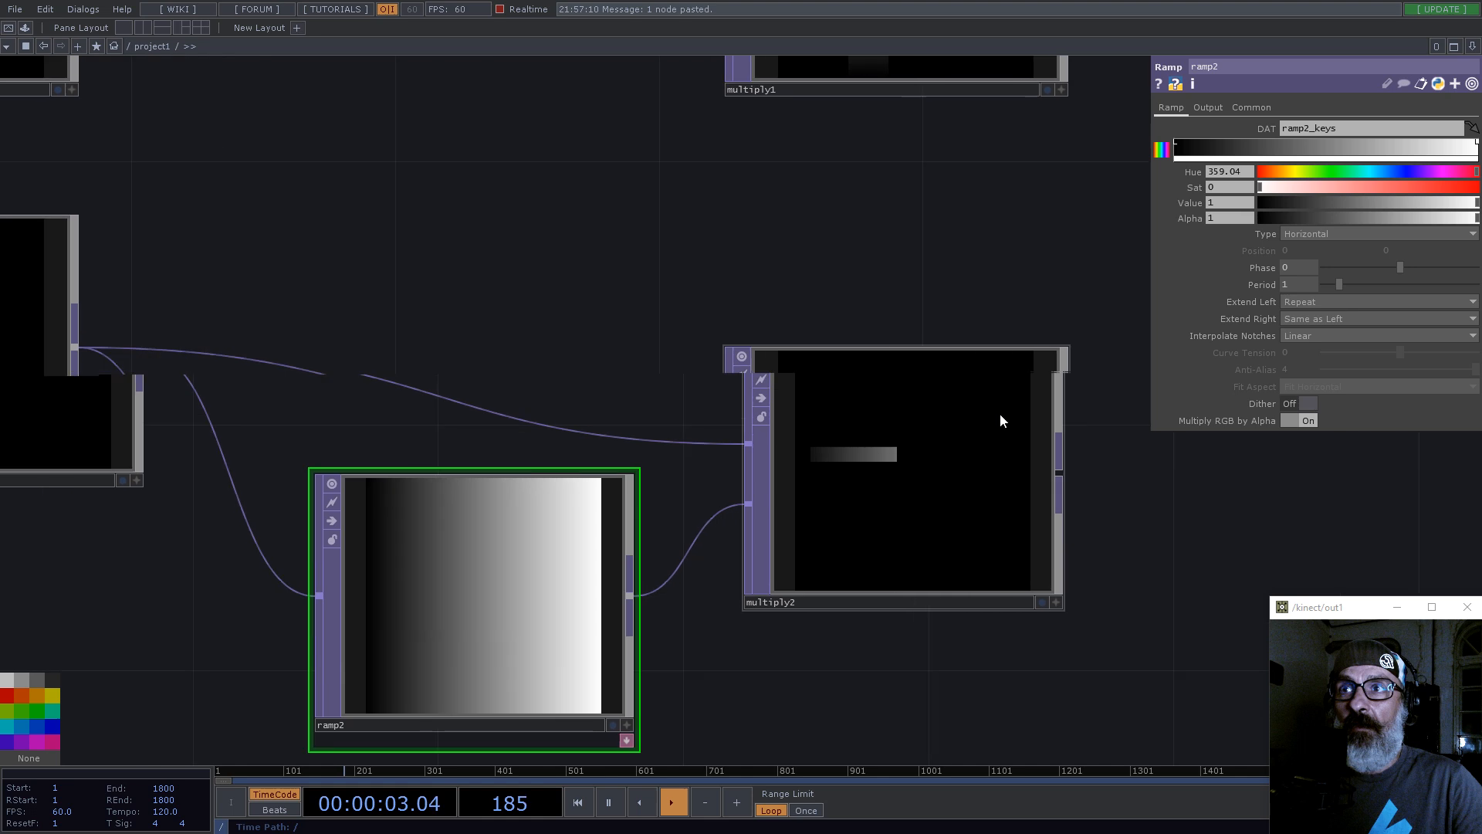
scroll(679, 463, "down", 8)
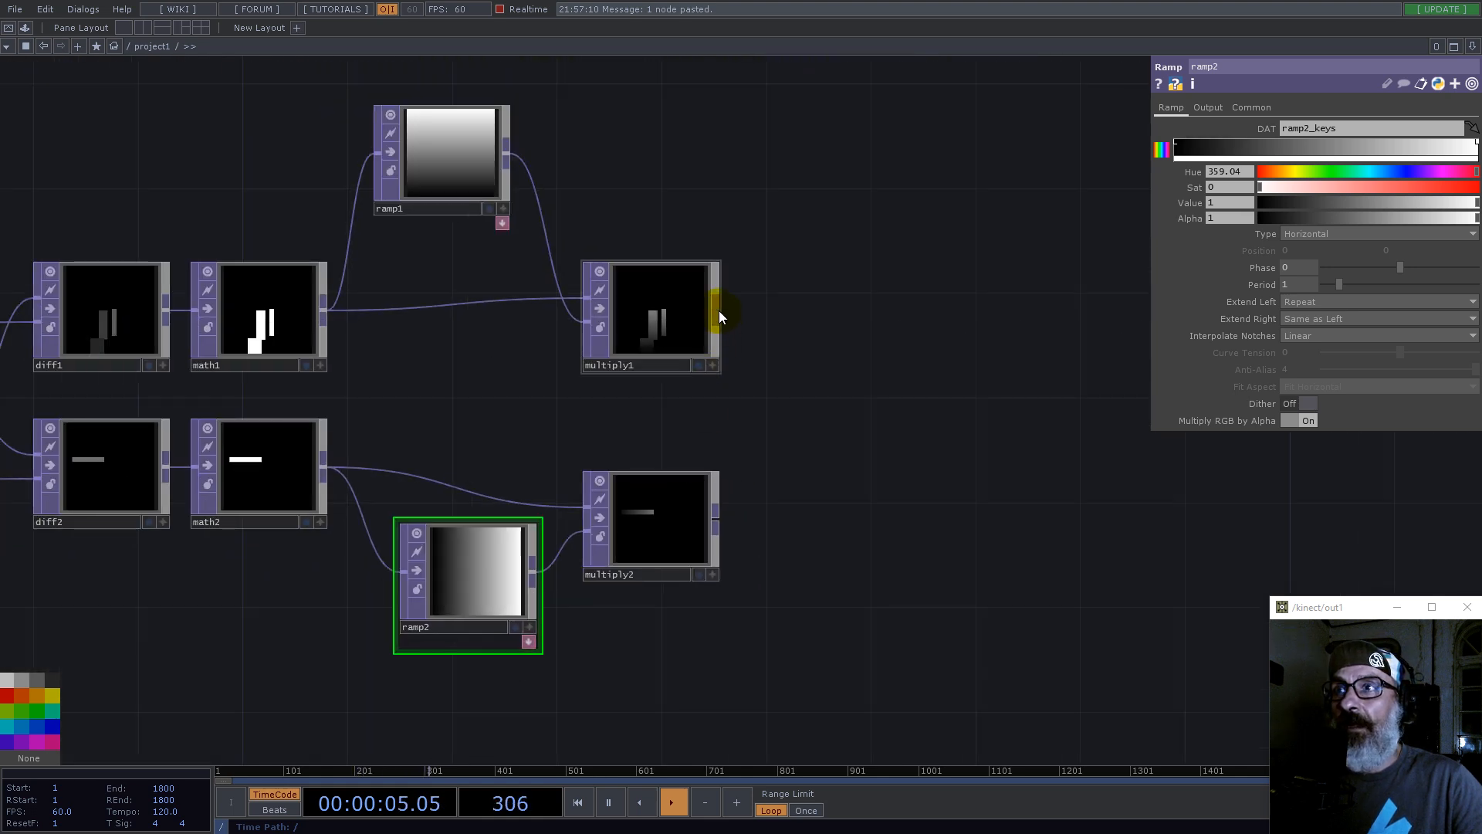
Step: Combine multiply1 and multiply2 with an Add TOP placed after them
right_click(718, 309)
left_click(471, 142)
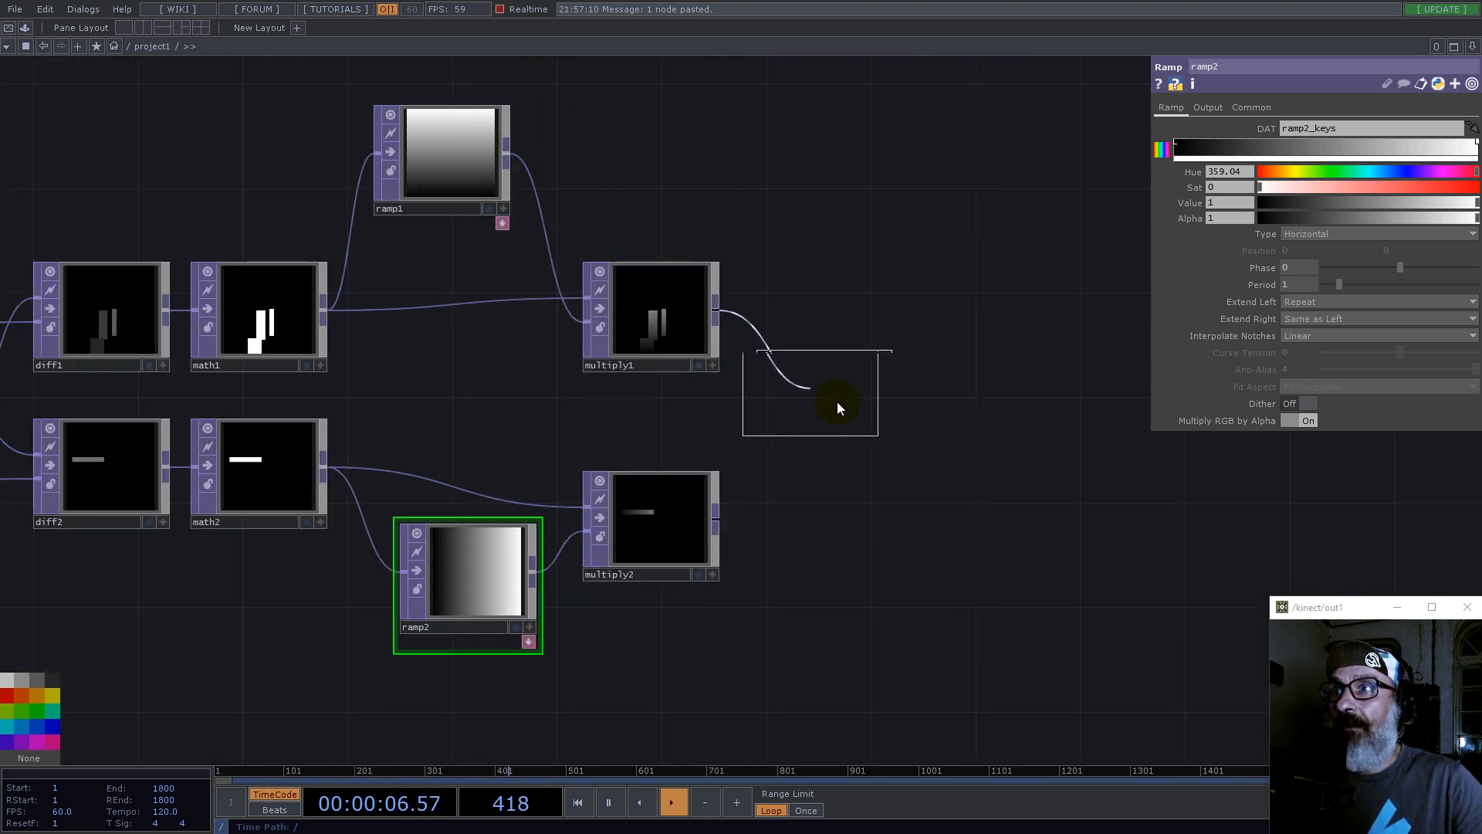
left_click(837, 402)
left_click_drag(727, 525, 833, 443)
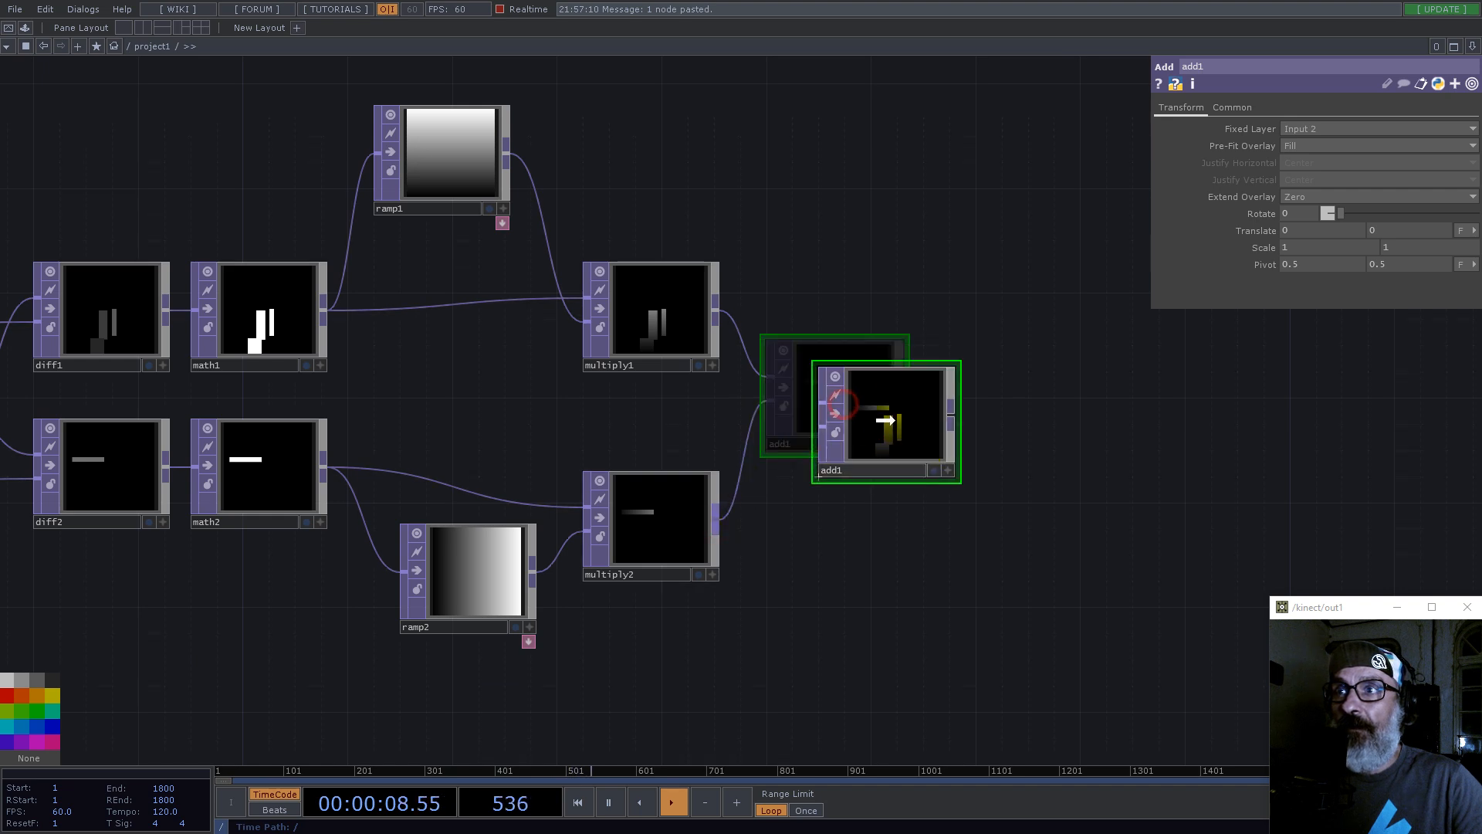
left_click_drag(867, 298, 761, 290)
scroll(794, 431, "up", 6)
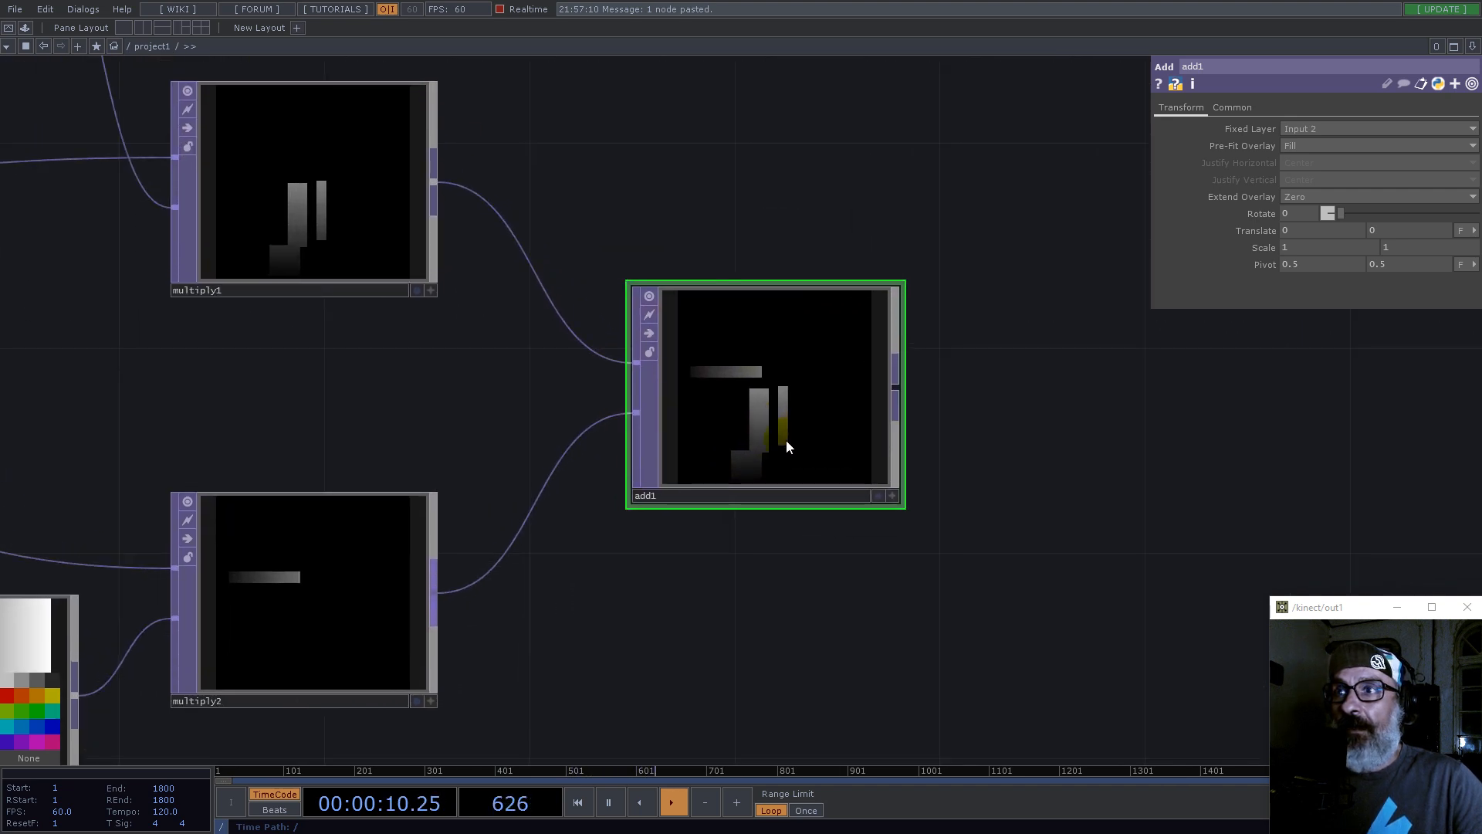
Step: Rename the Add node that combines multiply1 and multiply2 to ramp
left_click(742, 496)
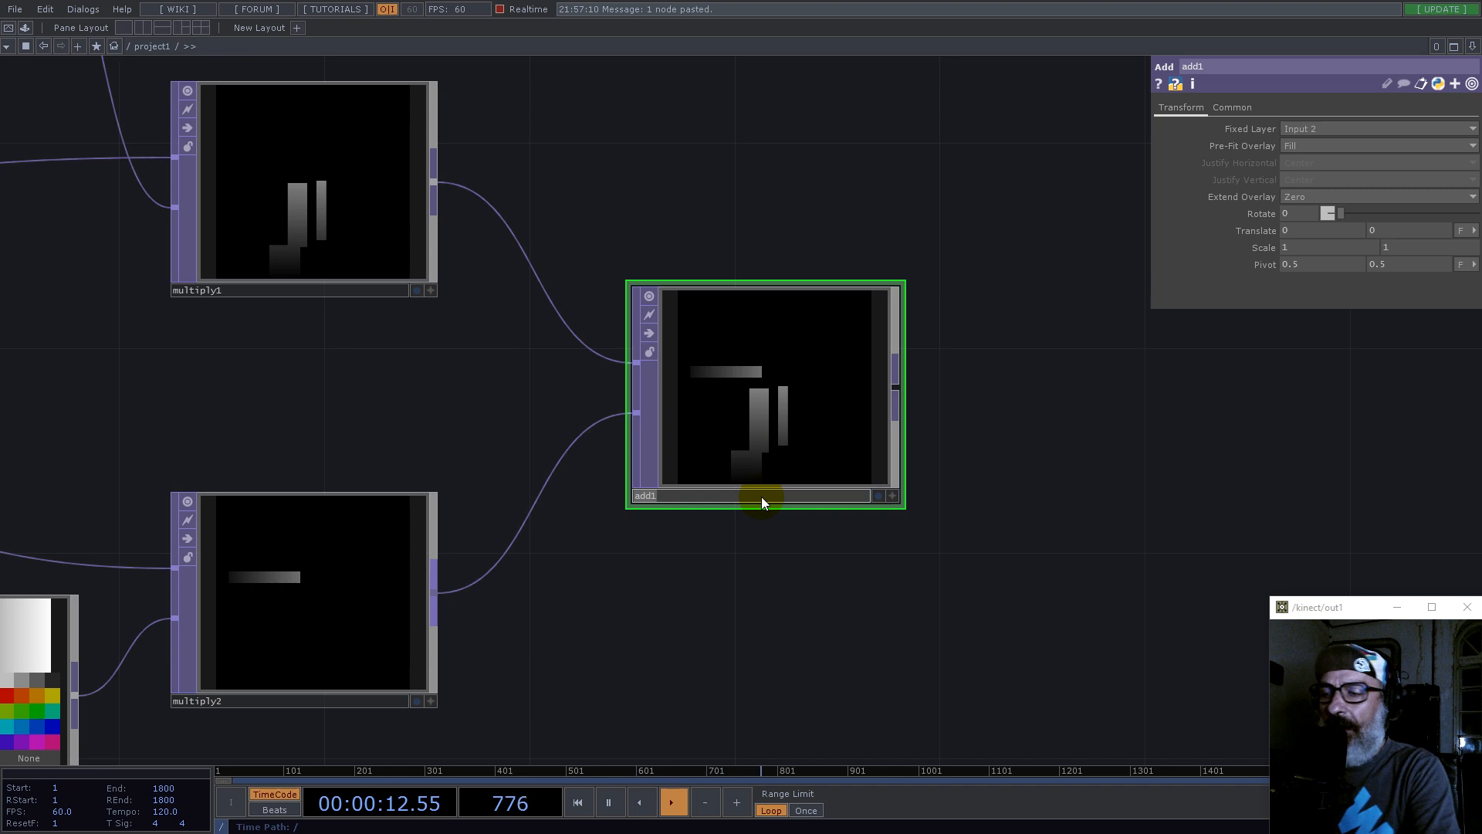
type("pam")
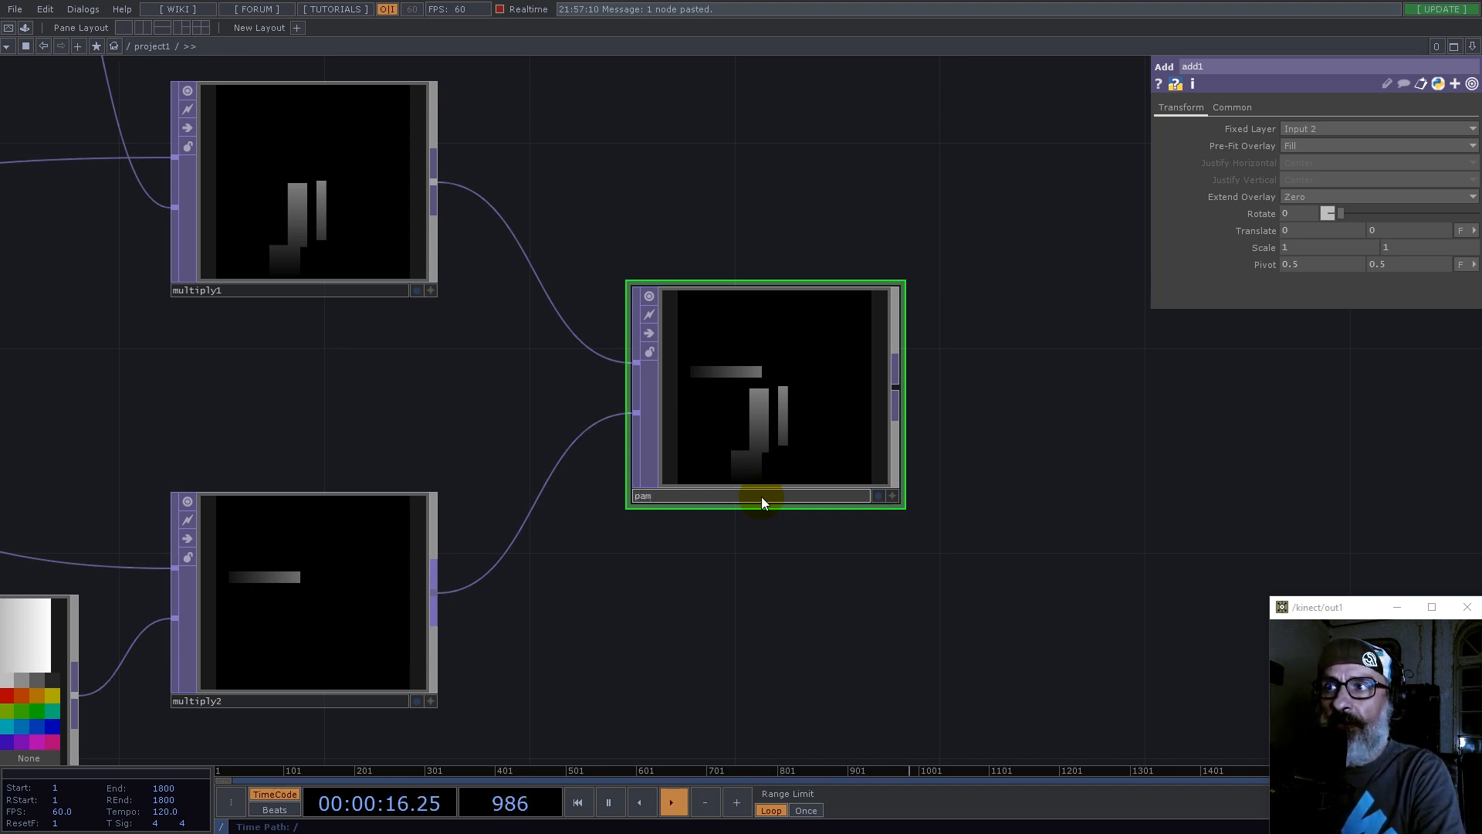
key("BackSpace")
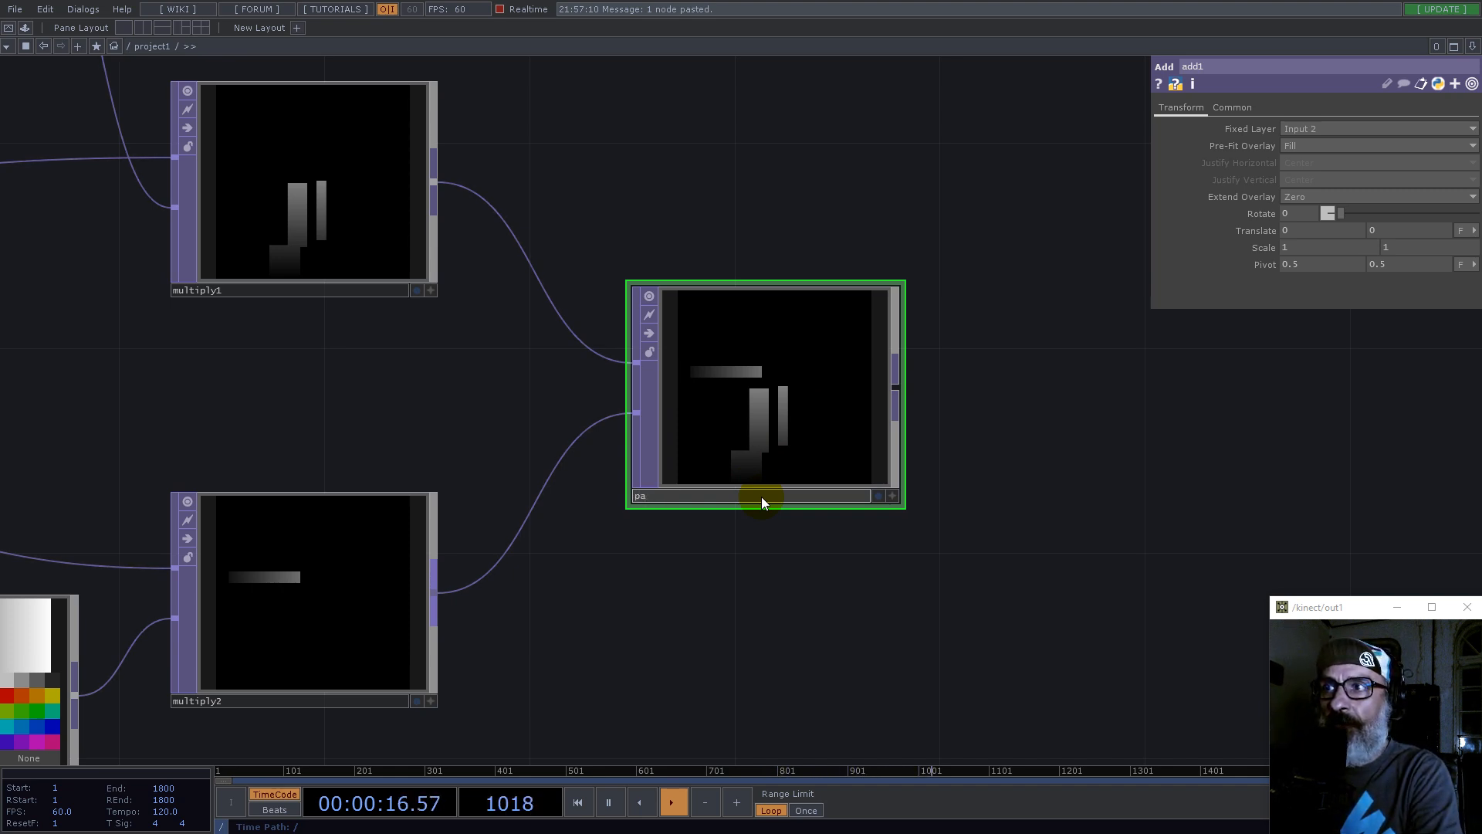
type("ramp")
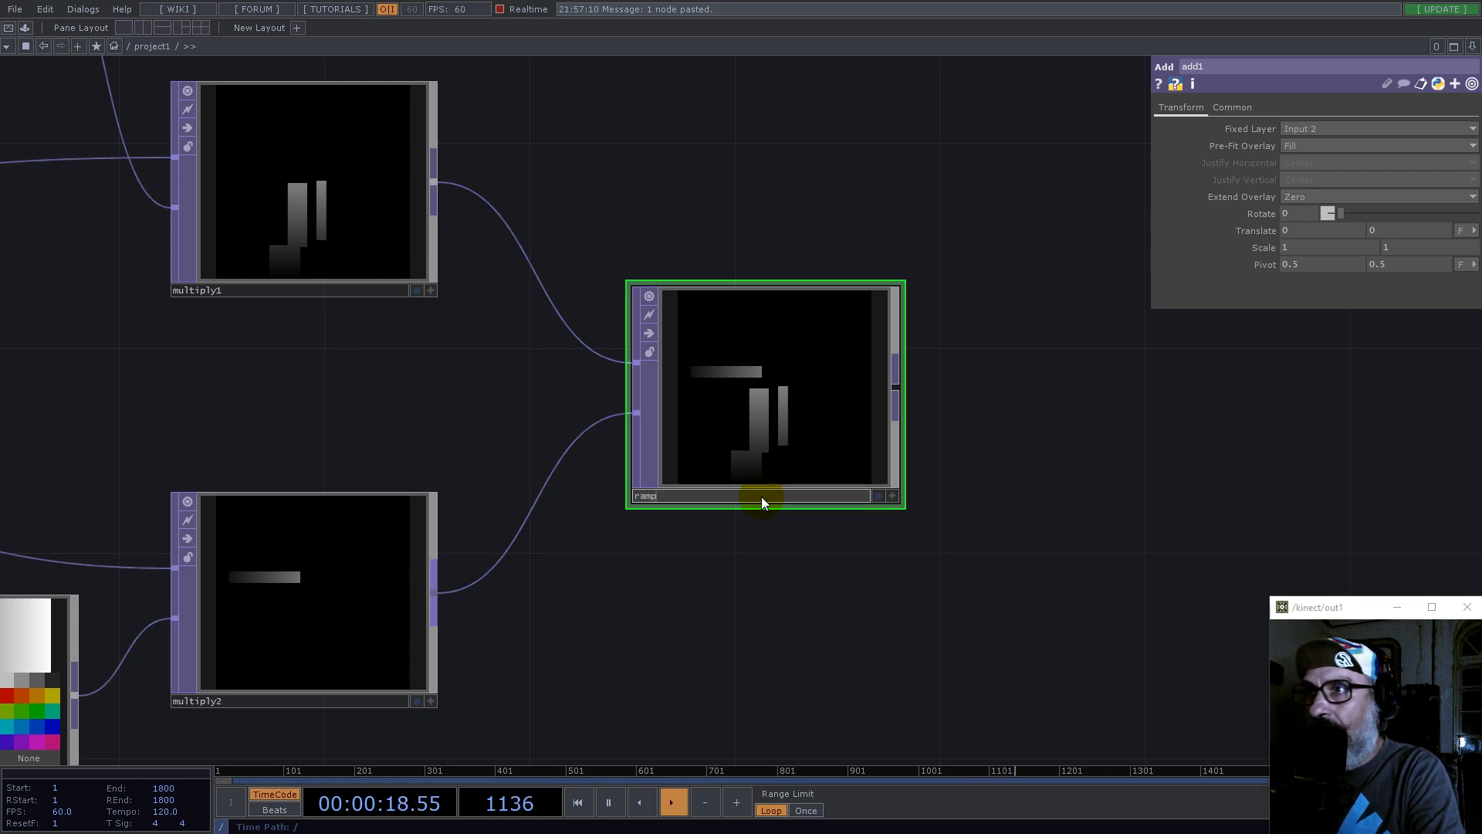
key("Return")
Step: Examine the network from render1 and its position channels through the masks to the combined ramp output
scroll(761, 497, "down", 6)
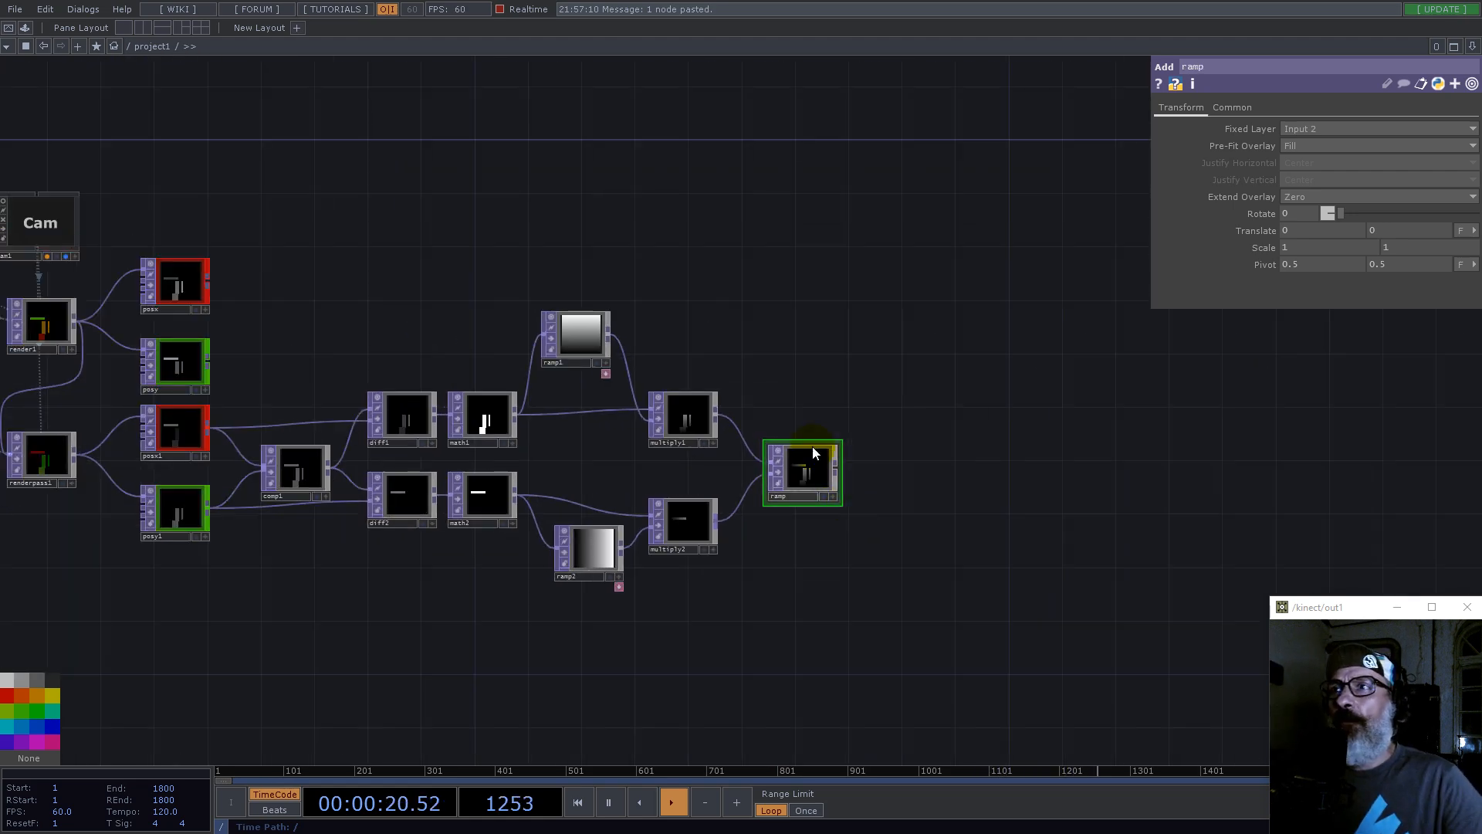
scroll(811, 473, "up", 3)
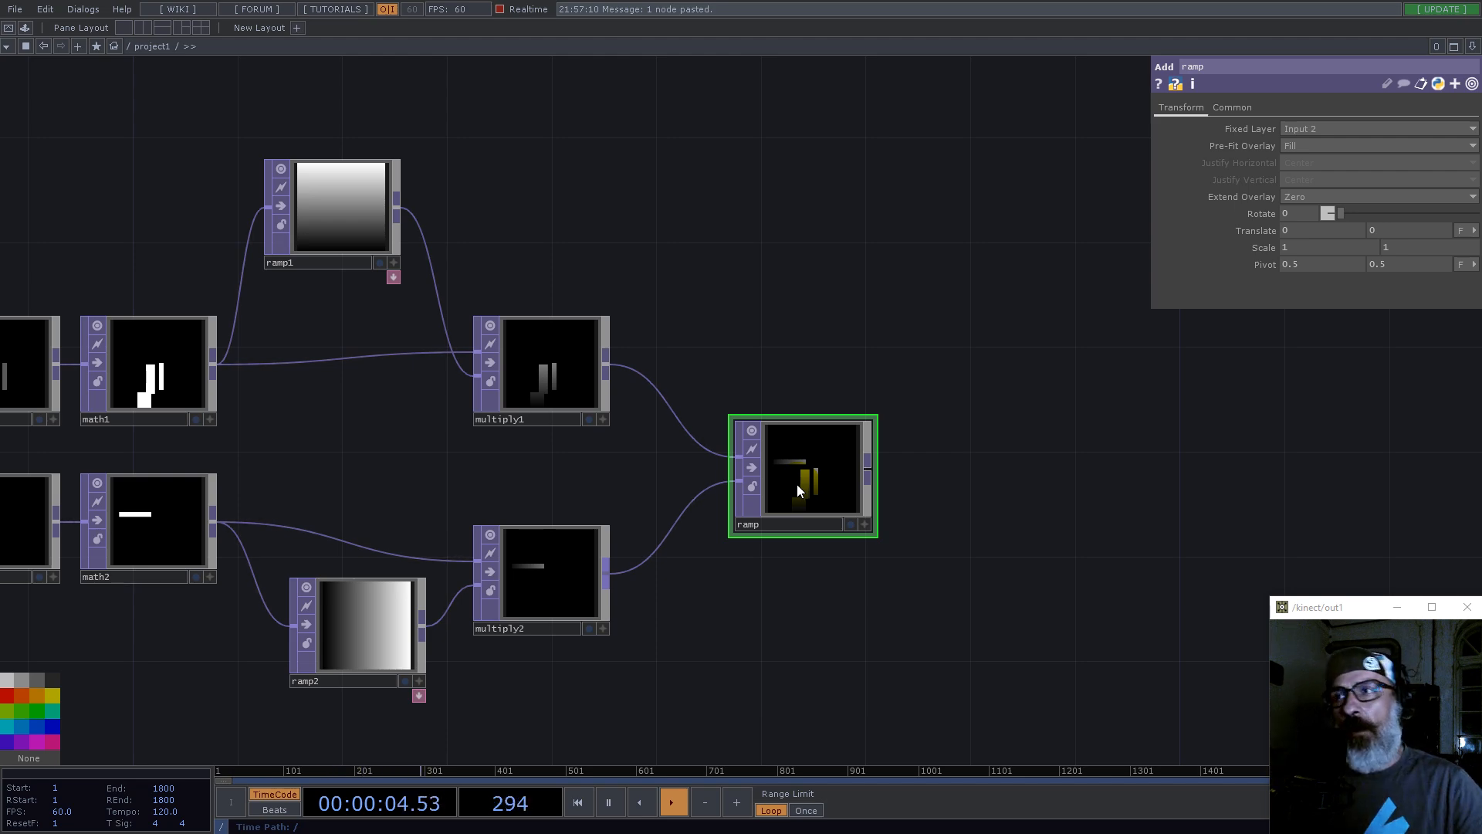
scroll(609, 499, "down", 5)
scroll(606, 502, "up", 3)
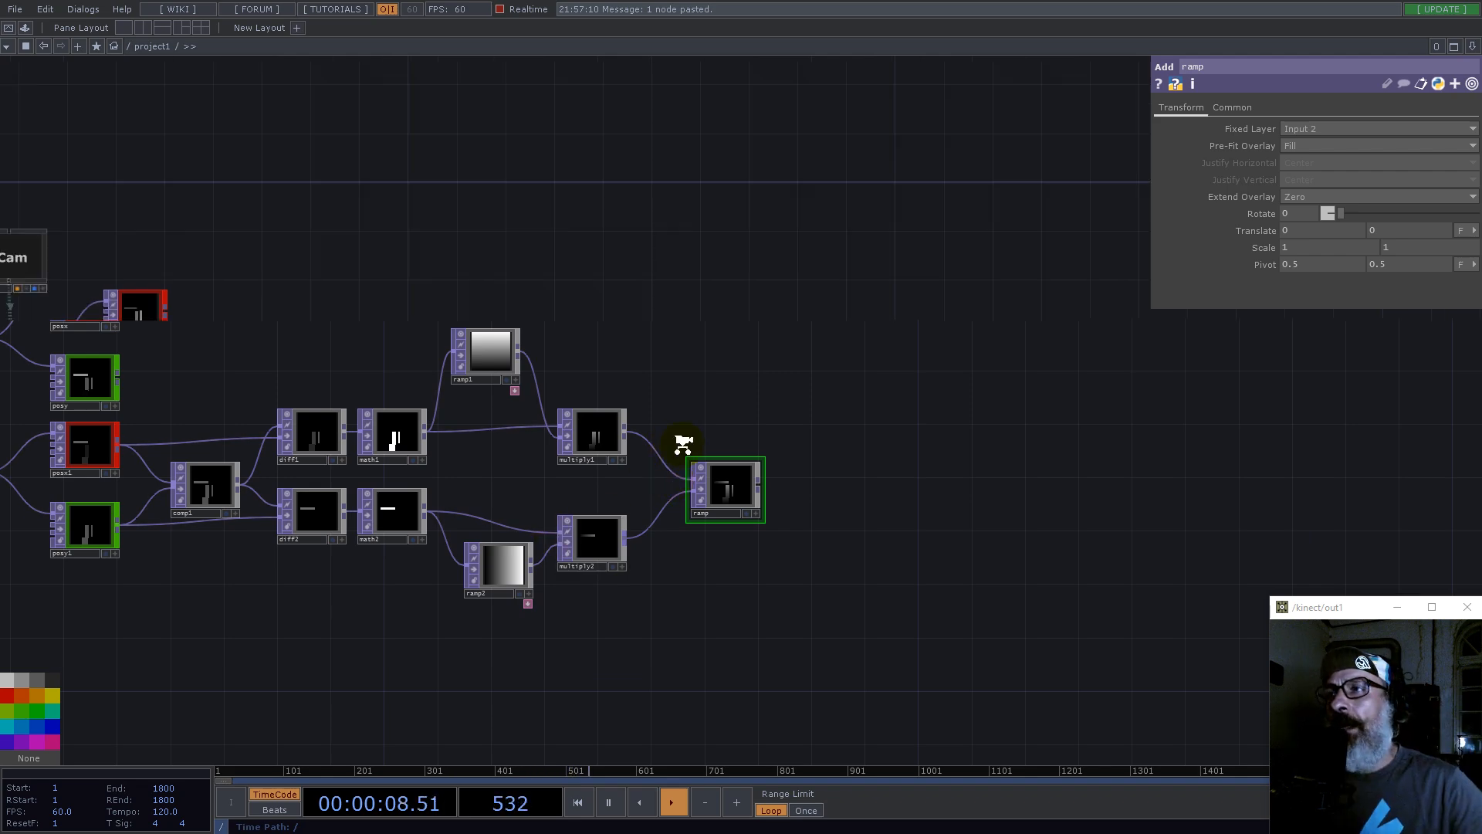
middle_click_drag(678, 444, 420, 312)
left_click_drag(421, 303, 552, 312)
scroll(452, 405, "up", 6)
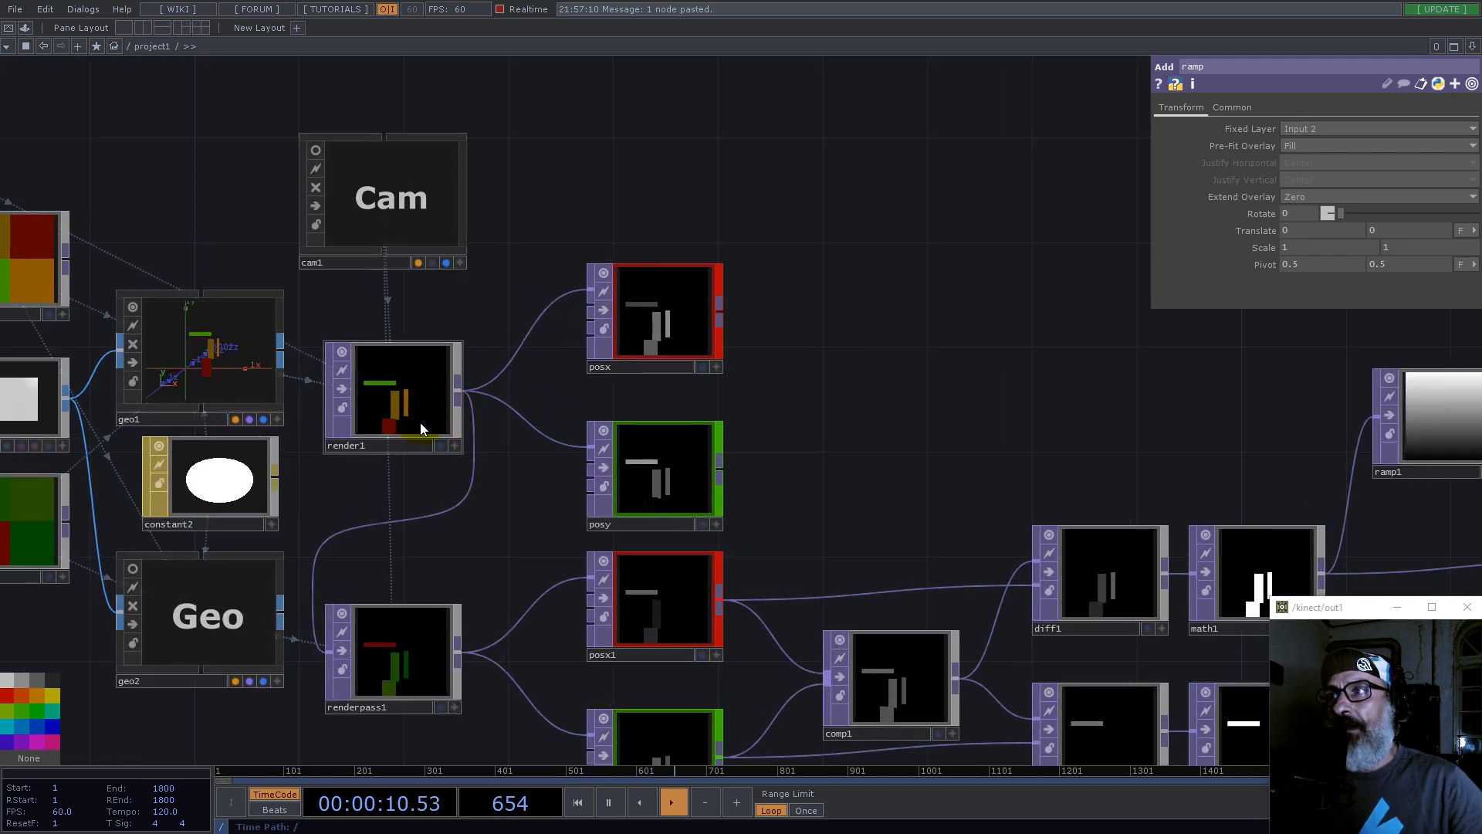
scroll(467, 380, "down", 4)
left_click_drag(841, 377, 539, 286)
scroll(114, 414, "up", 5)
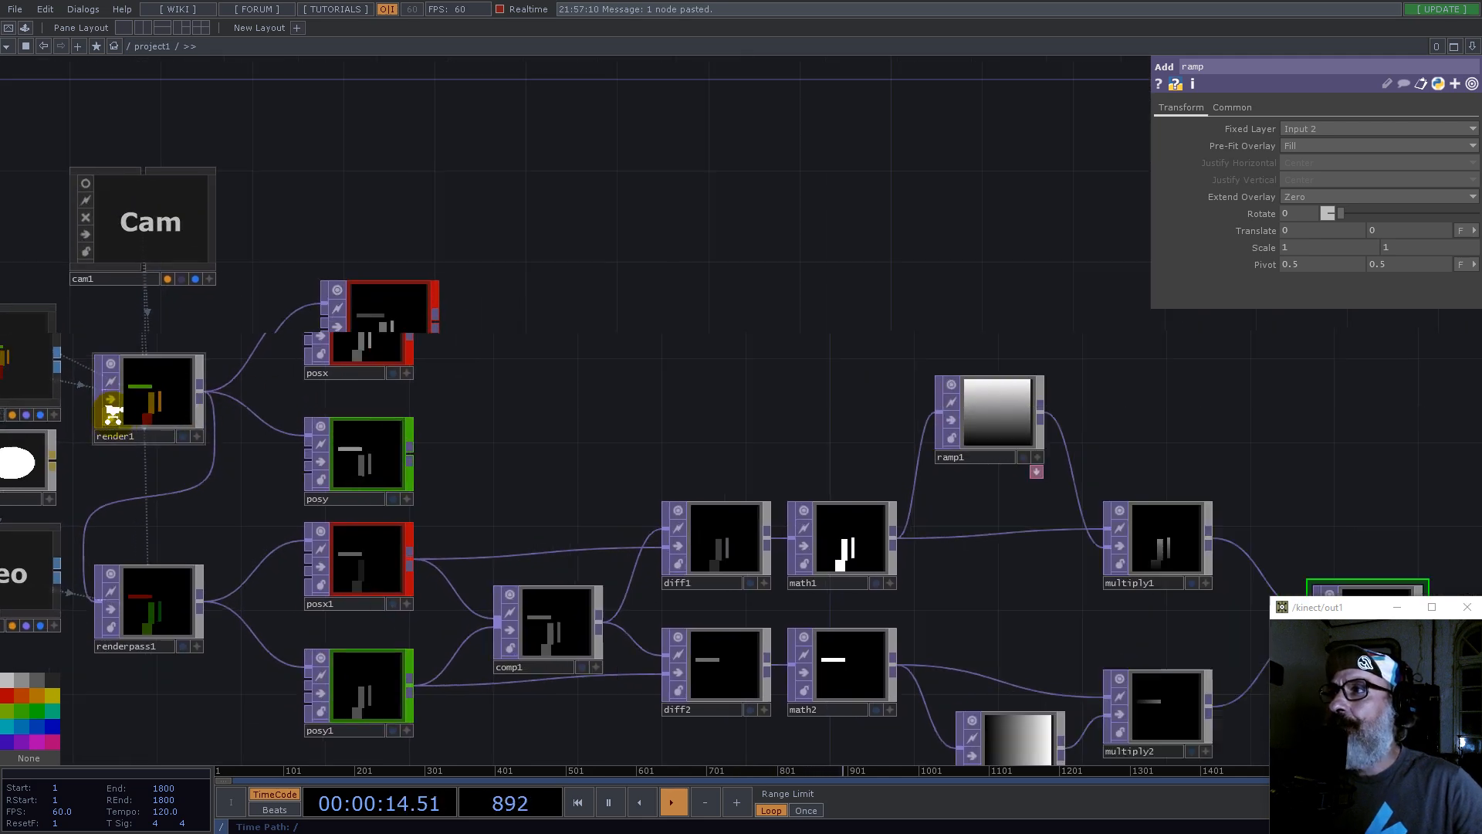
left_click_drag(943, 381, 605, 298)
scroll(605, 298, "down", 2)
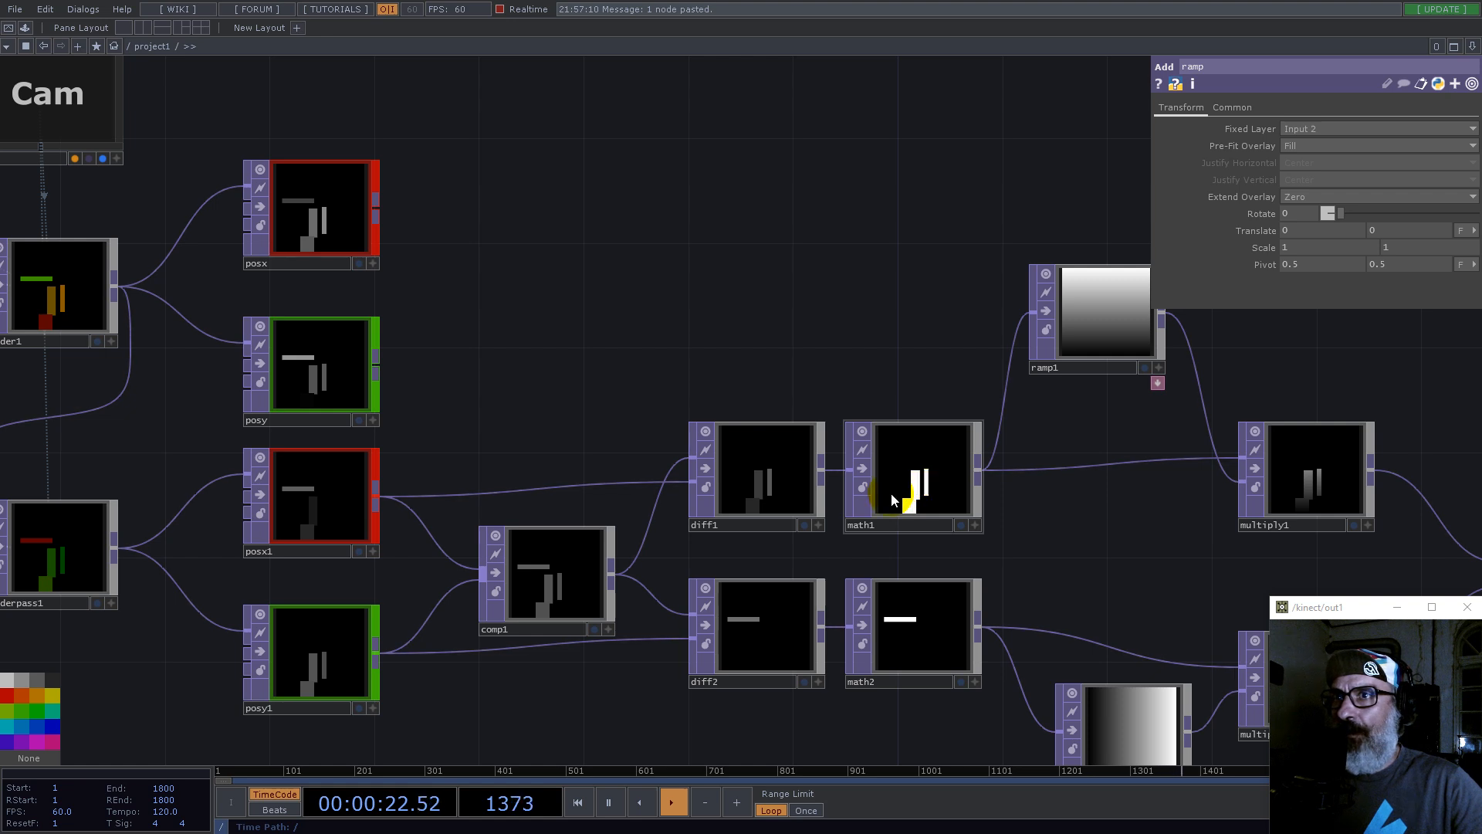
Step: Add a Multiply TOP fed by the math1 mask and place it above ramp1
left_click_drag(1125, 512, 640, 537)
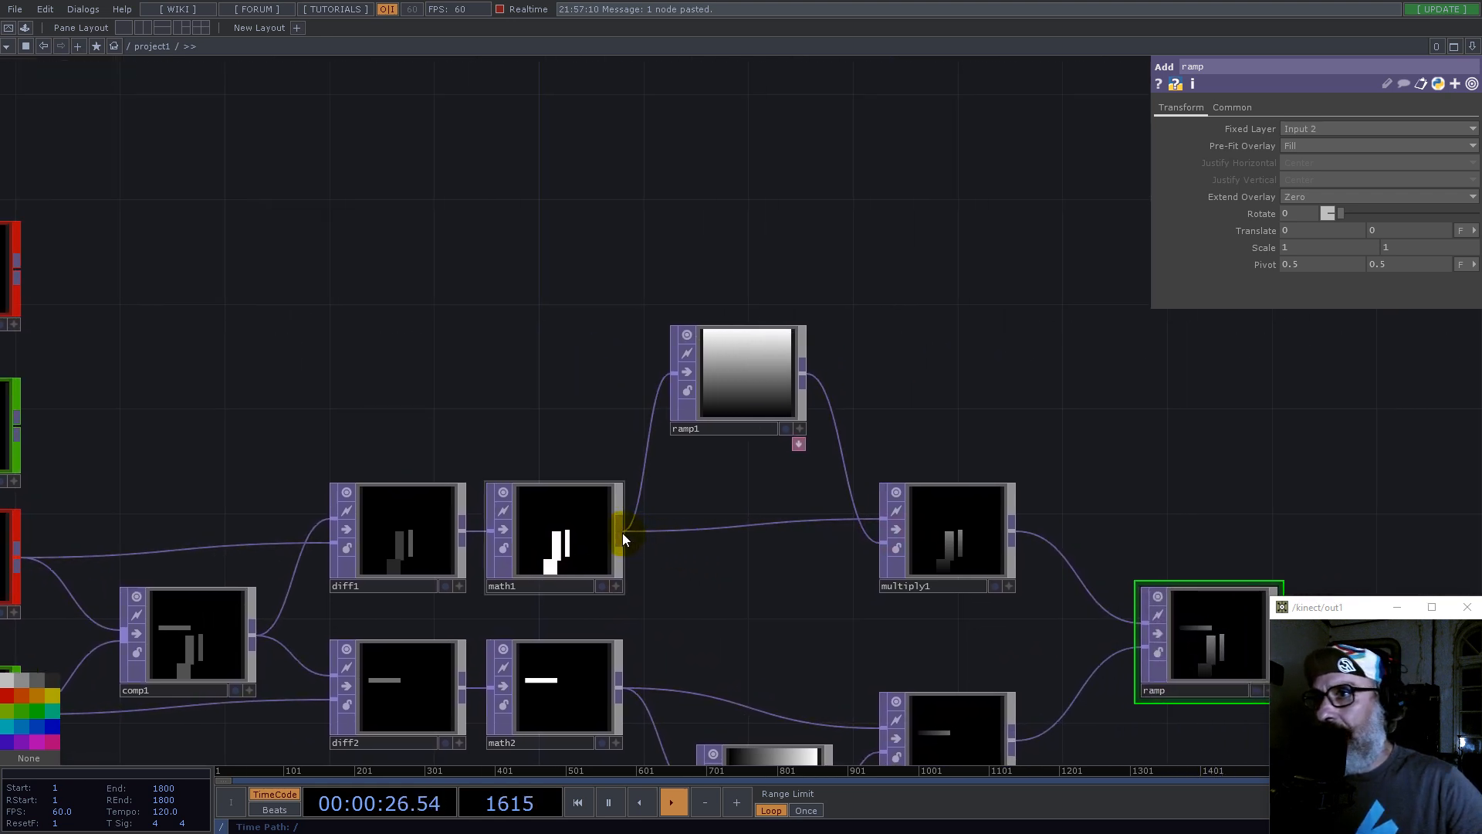
right_click(623, 534)
type("mu")
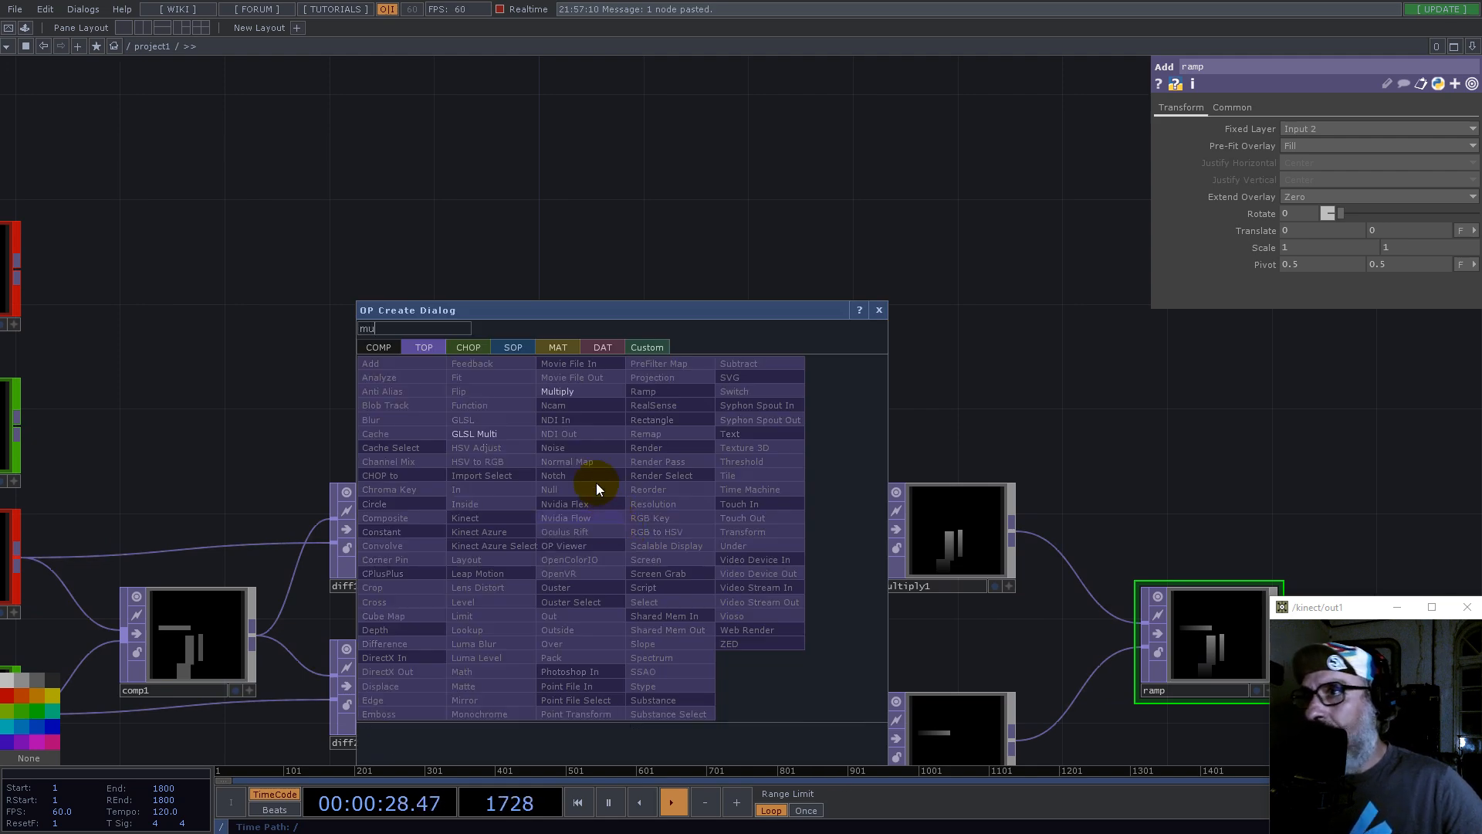
left_click(548, 398)
left_click(988, 246)
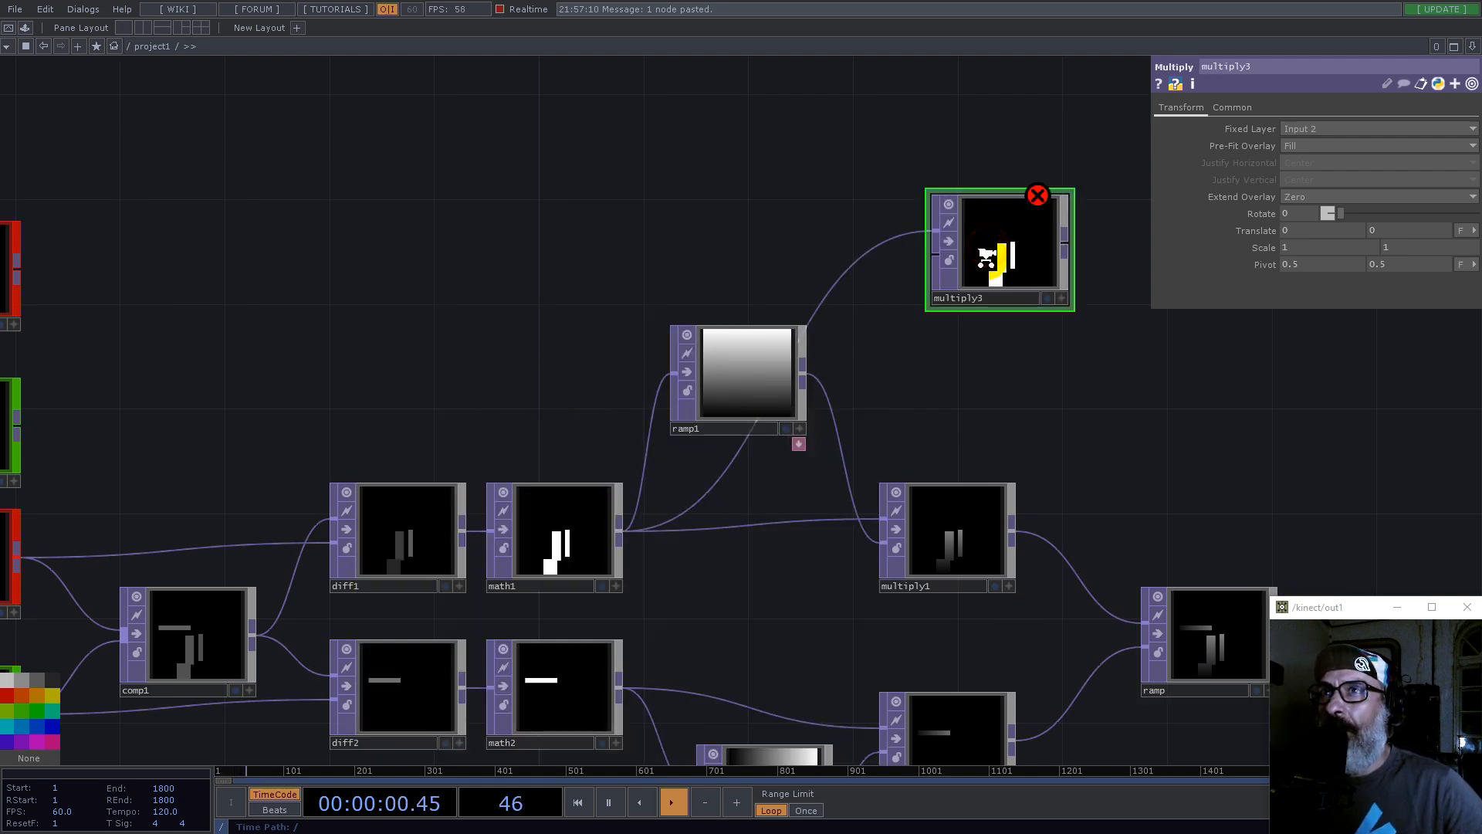
key("h")
left_click_drag(850, 223, 688, 278)
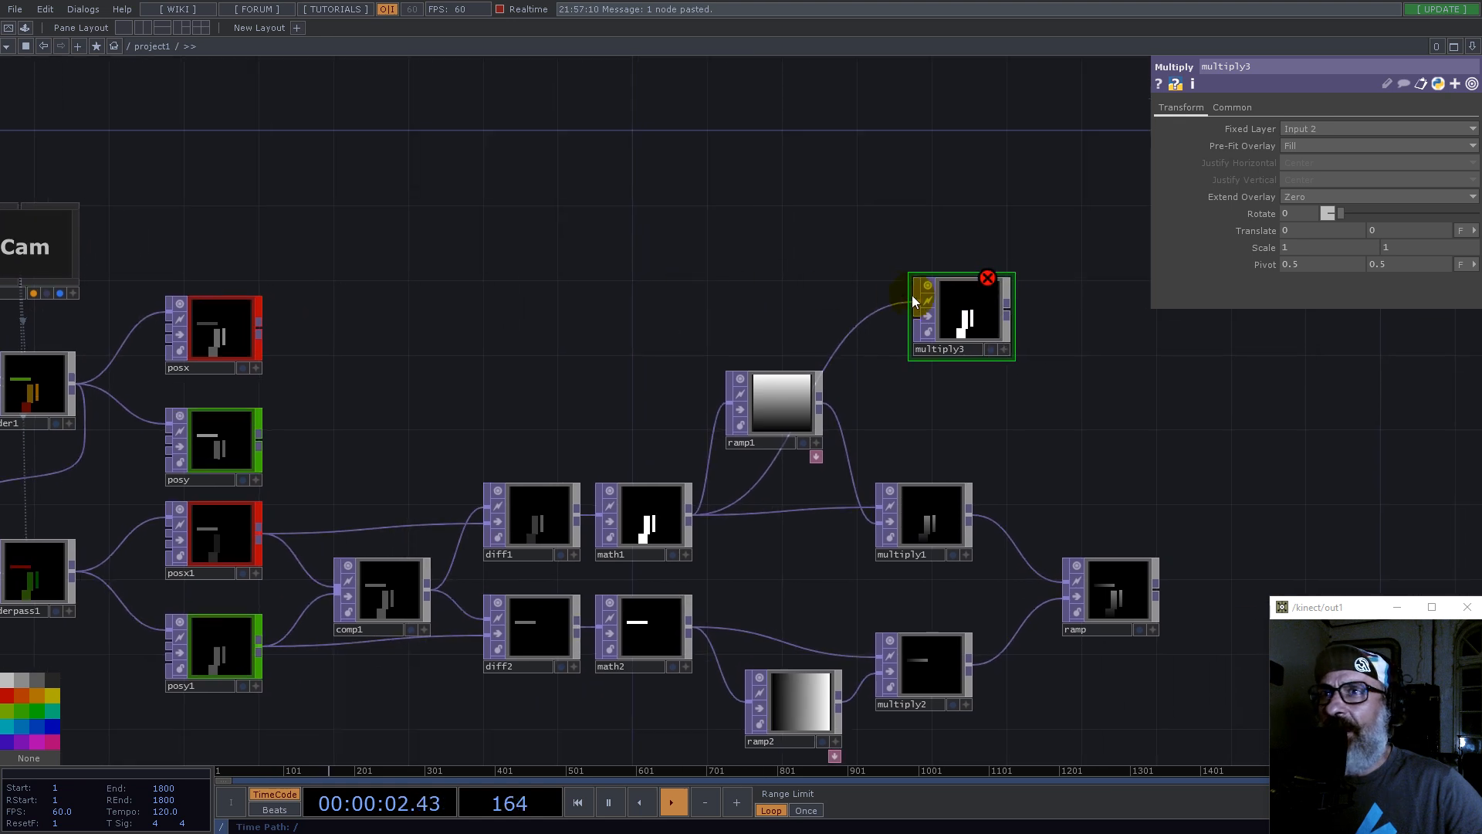
left_click_drag(951, 323, 890, 325)
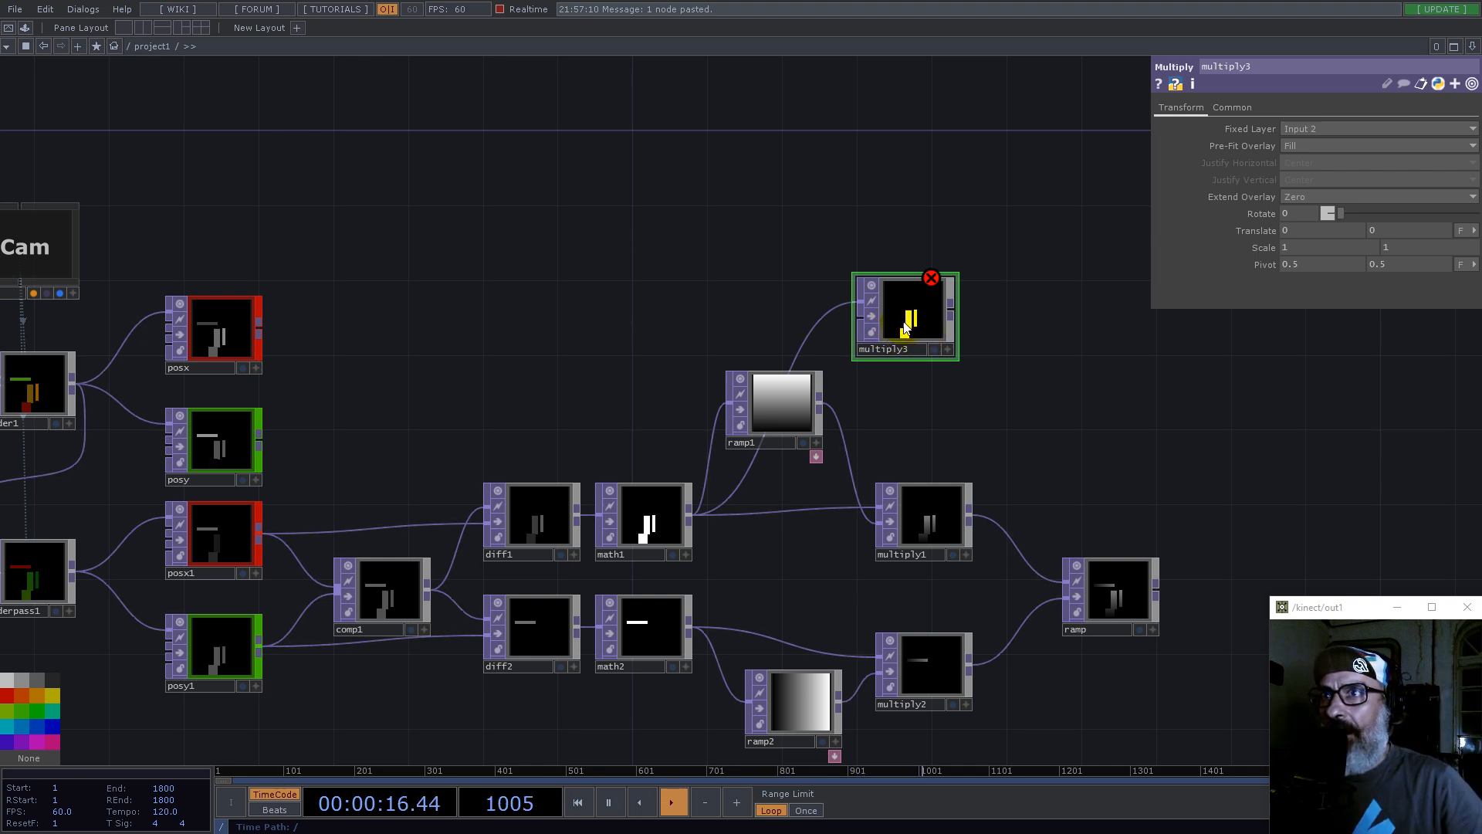
Step: Connect posy to the second input of multiply3 and check the masked result
left_click_drag(367, 410, 352, 423)
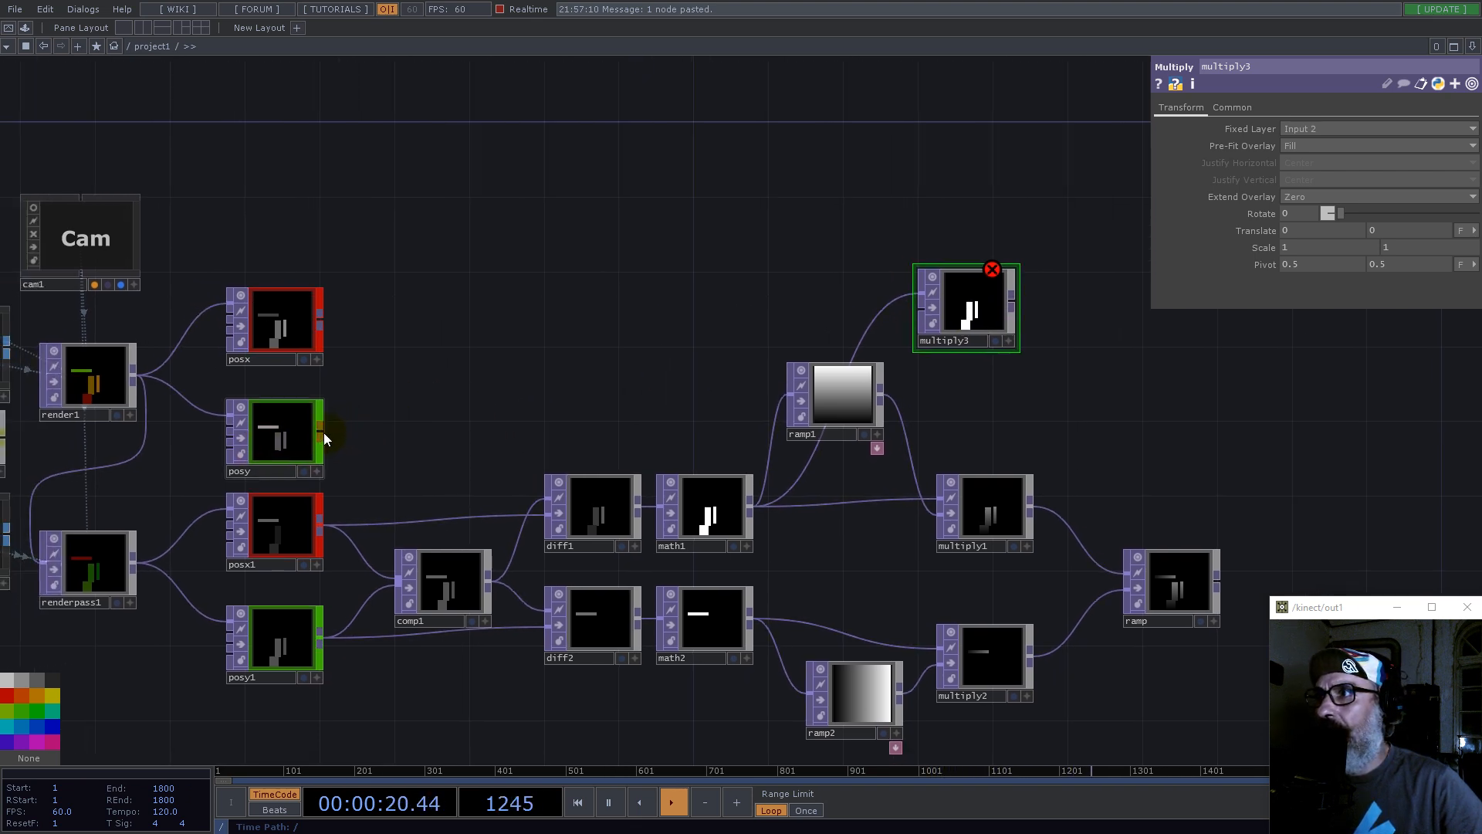
left_click_drag(394, 460, 406, 457)
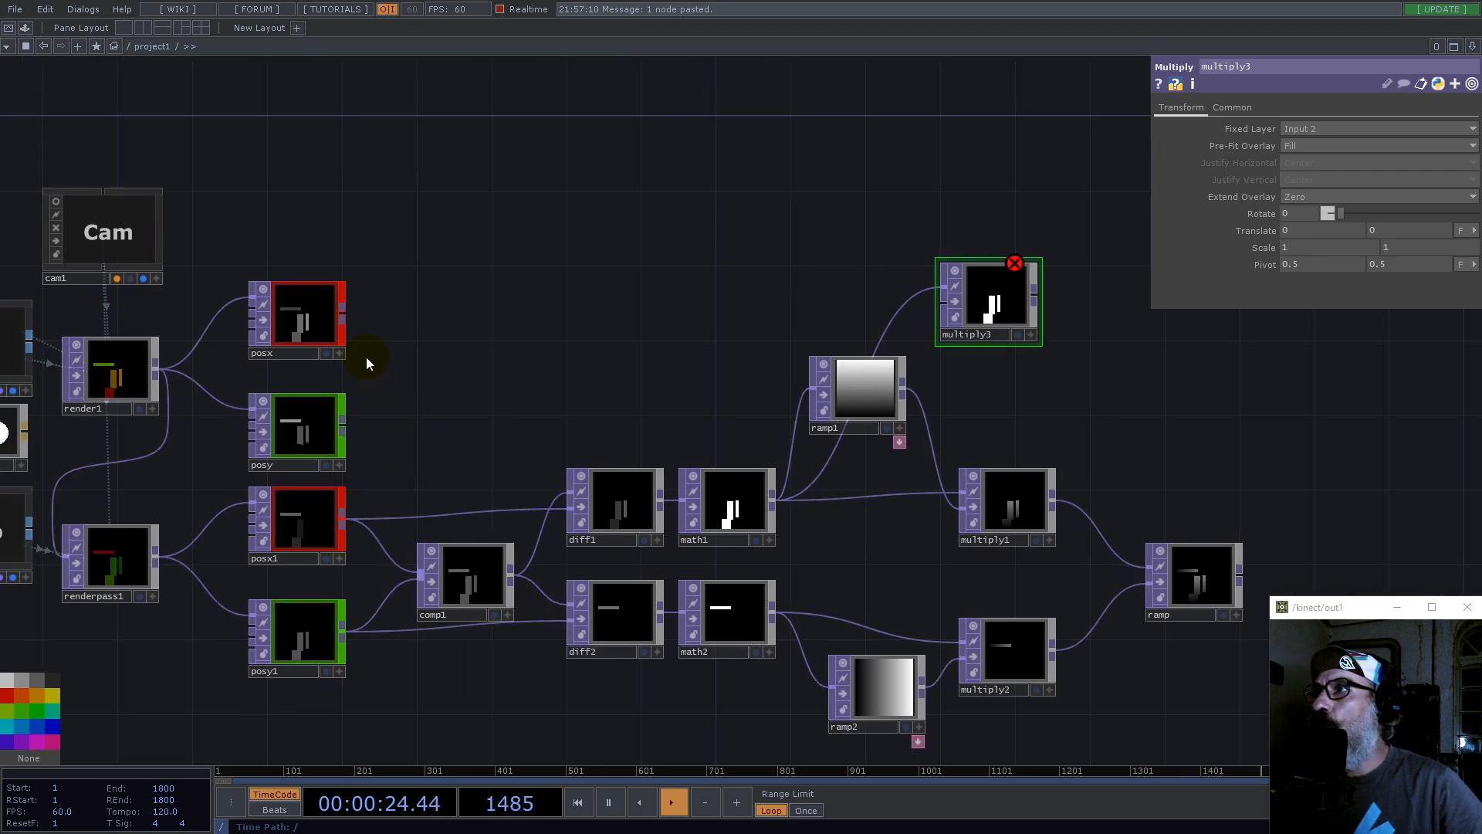
scroll(279, 377, "up", 5)
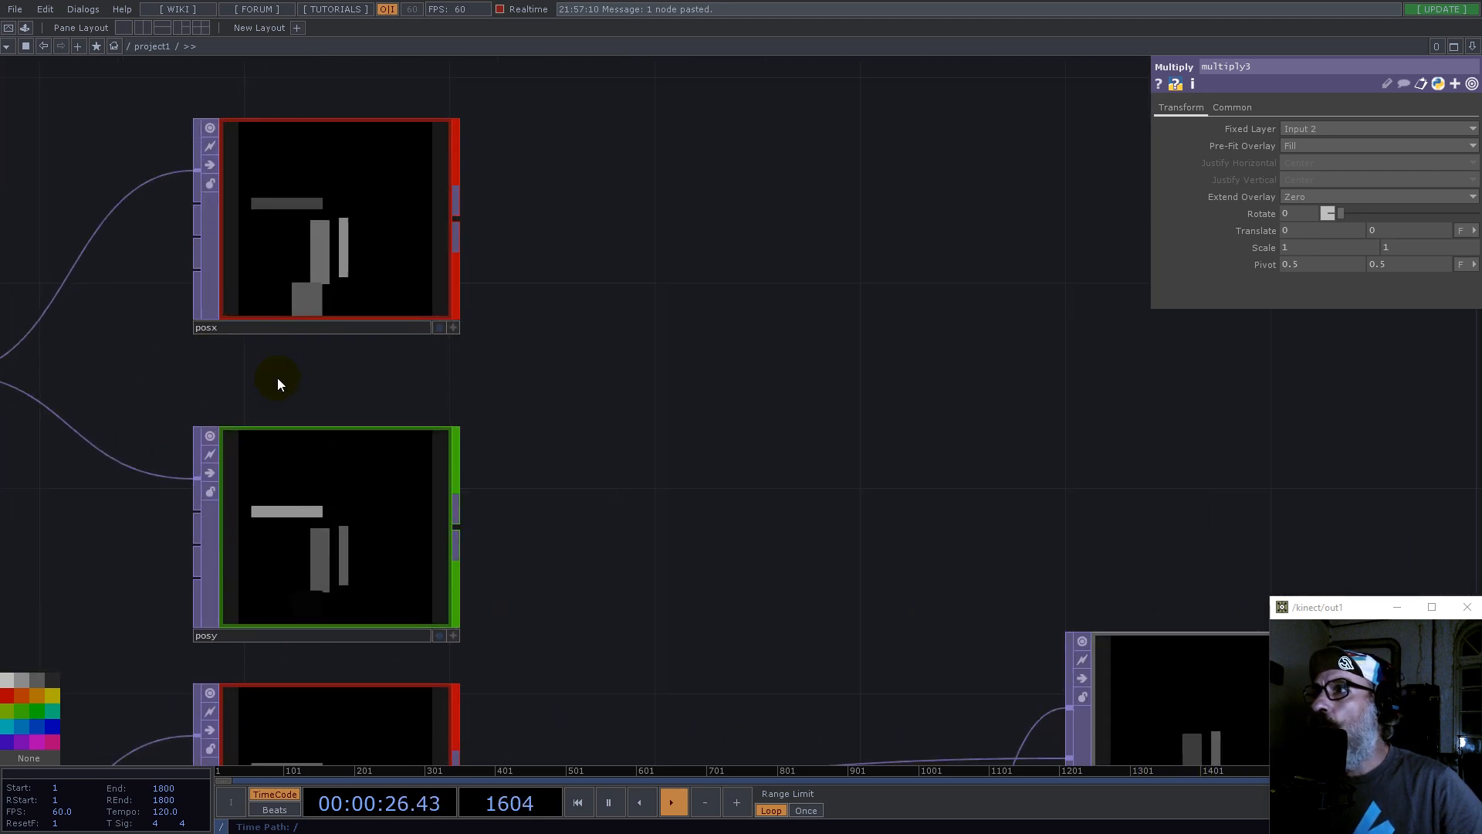
scroll(276, 378, "down", 5)
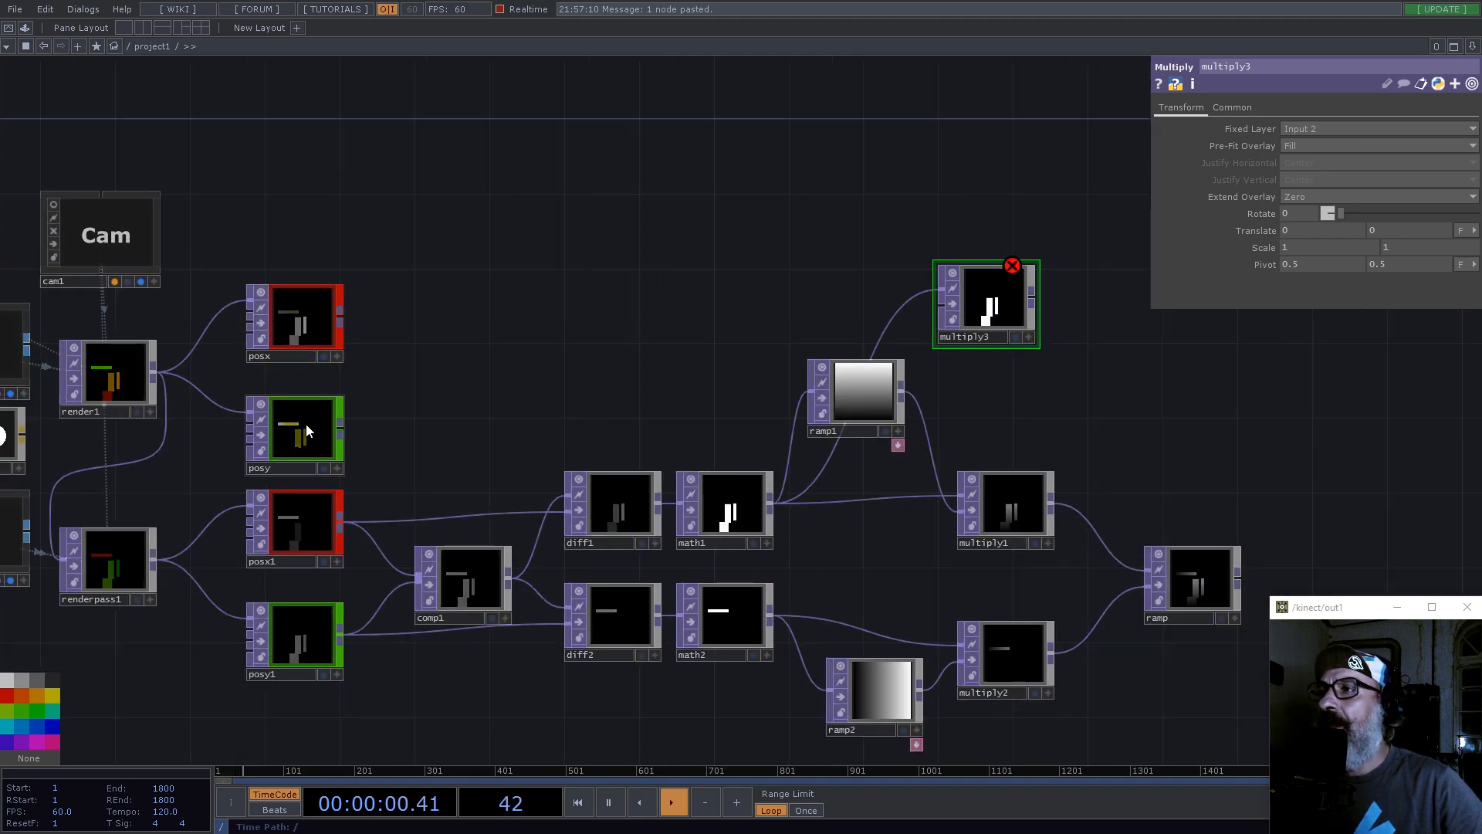
left_click(340, 429)
left_click(945, 318)
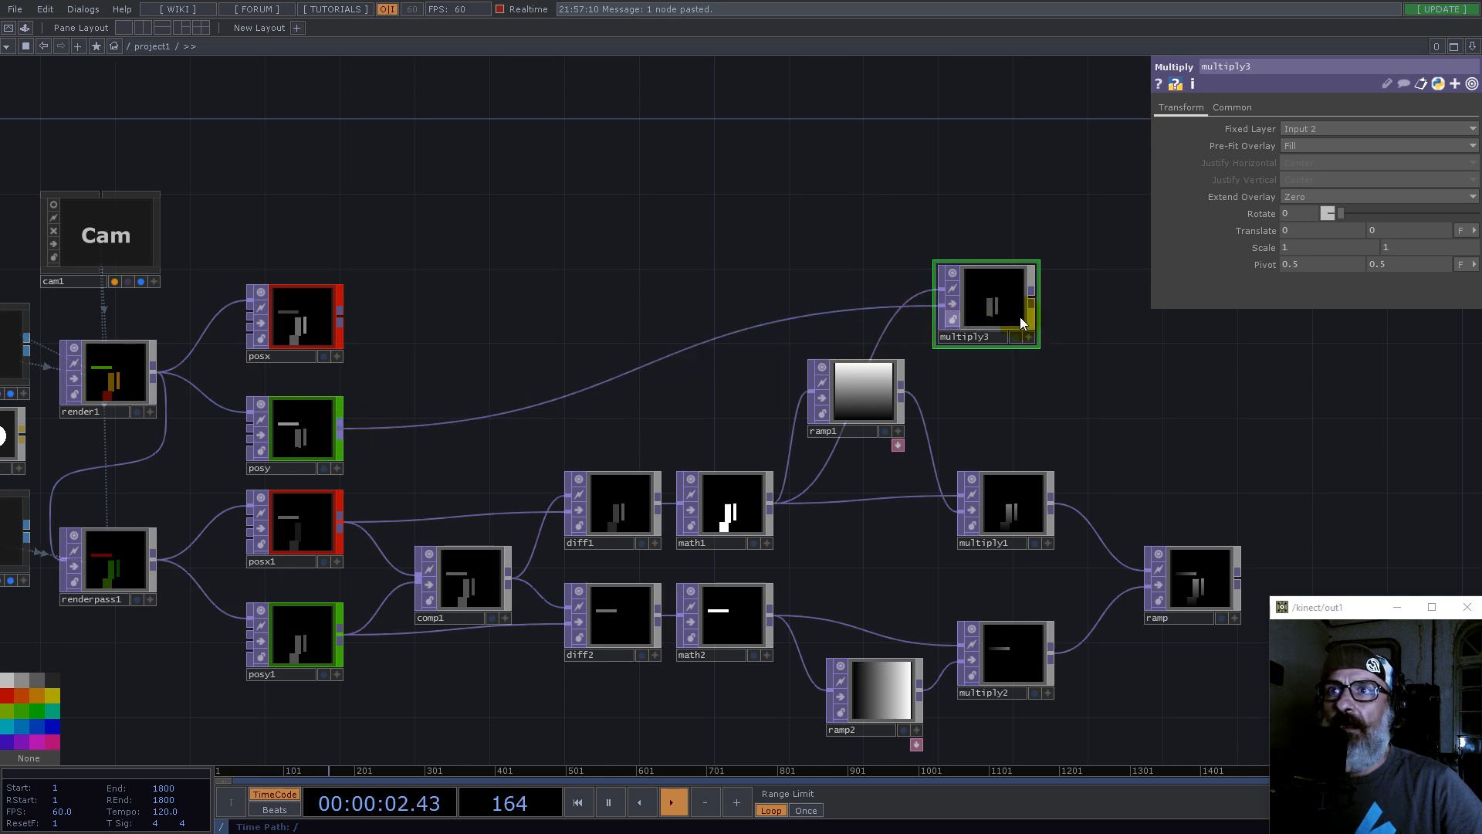
scroll(1075, 312, "up", 5)
scroll(784, 315, "down", 5)
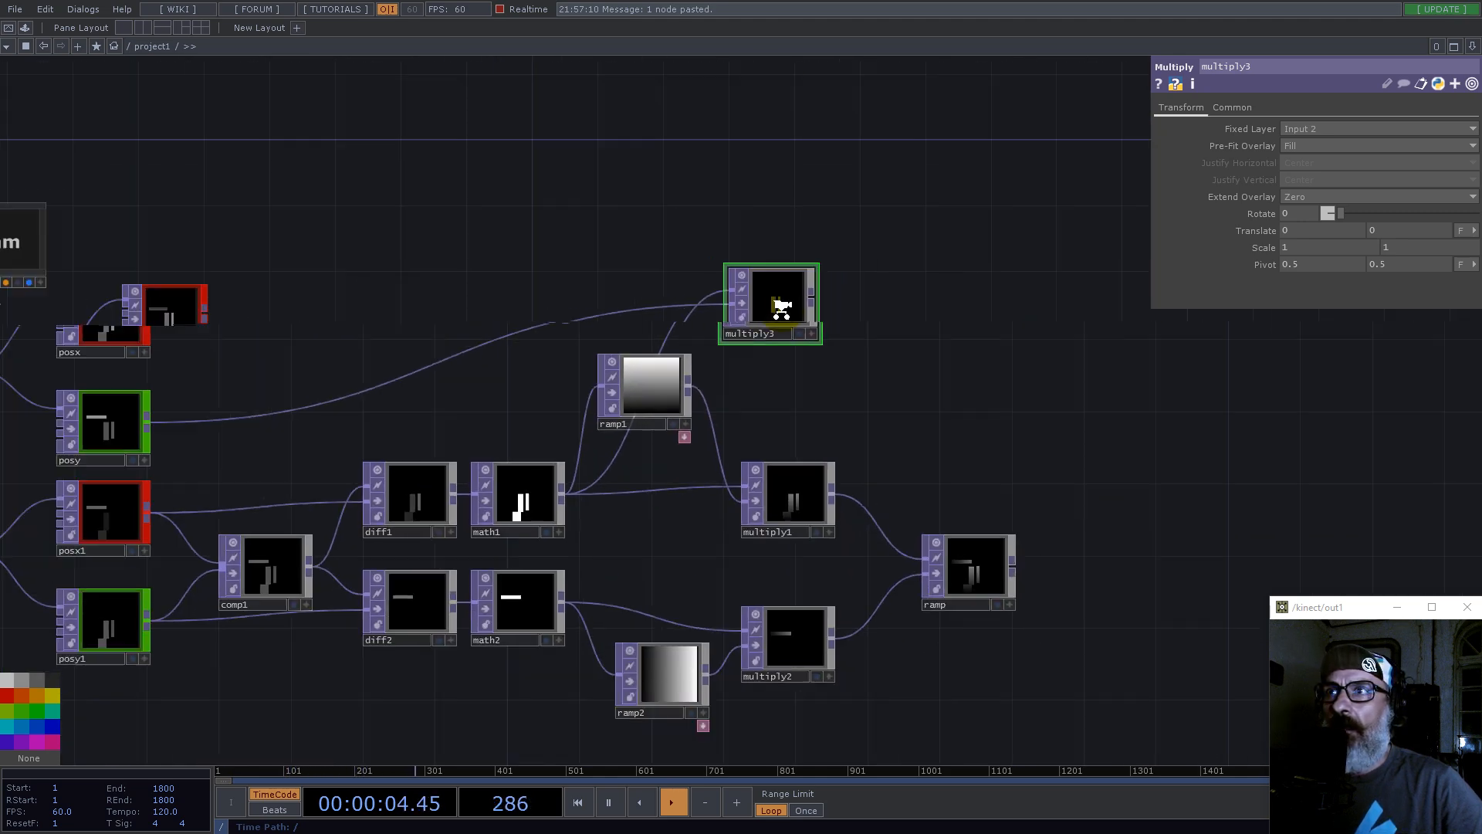
Step: Duplicate multiply3 above the original and feed the copy with the math2 mask and posx
left_click_drag(759, 312, 779, 316)
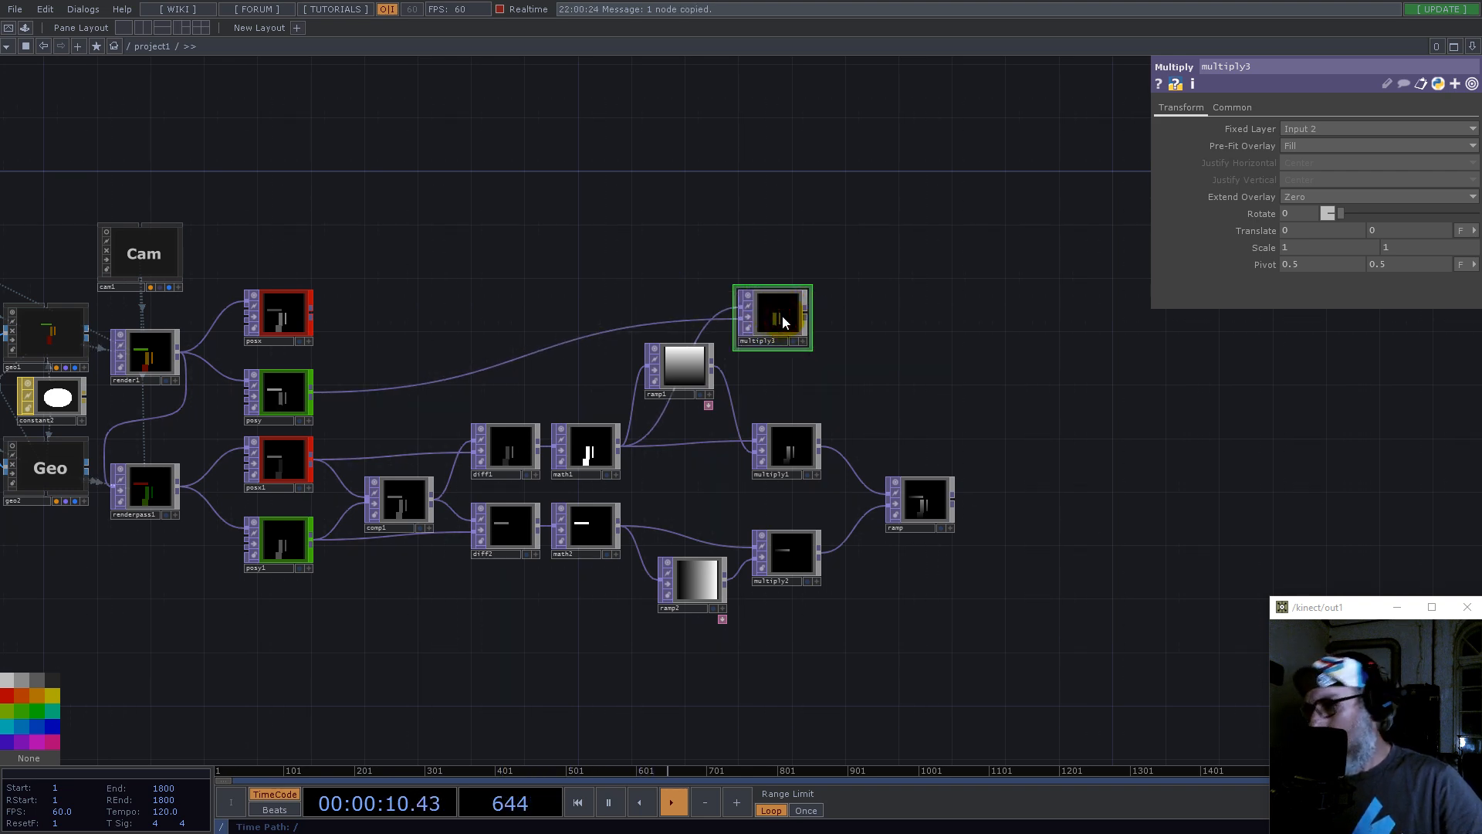
key("ctrl+v")
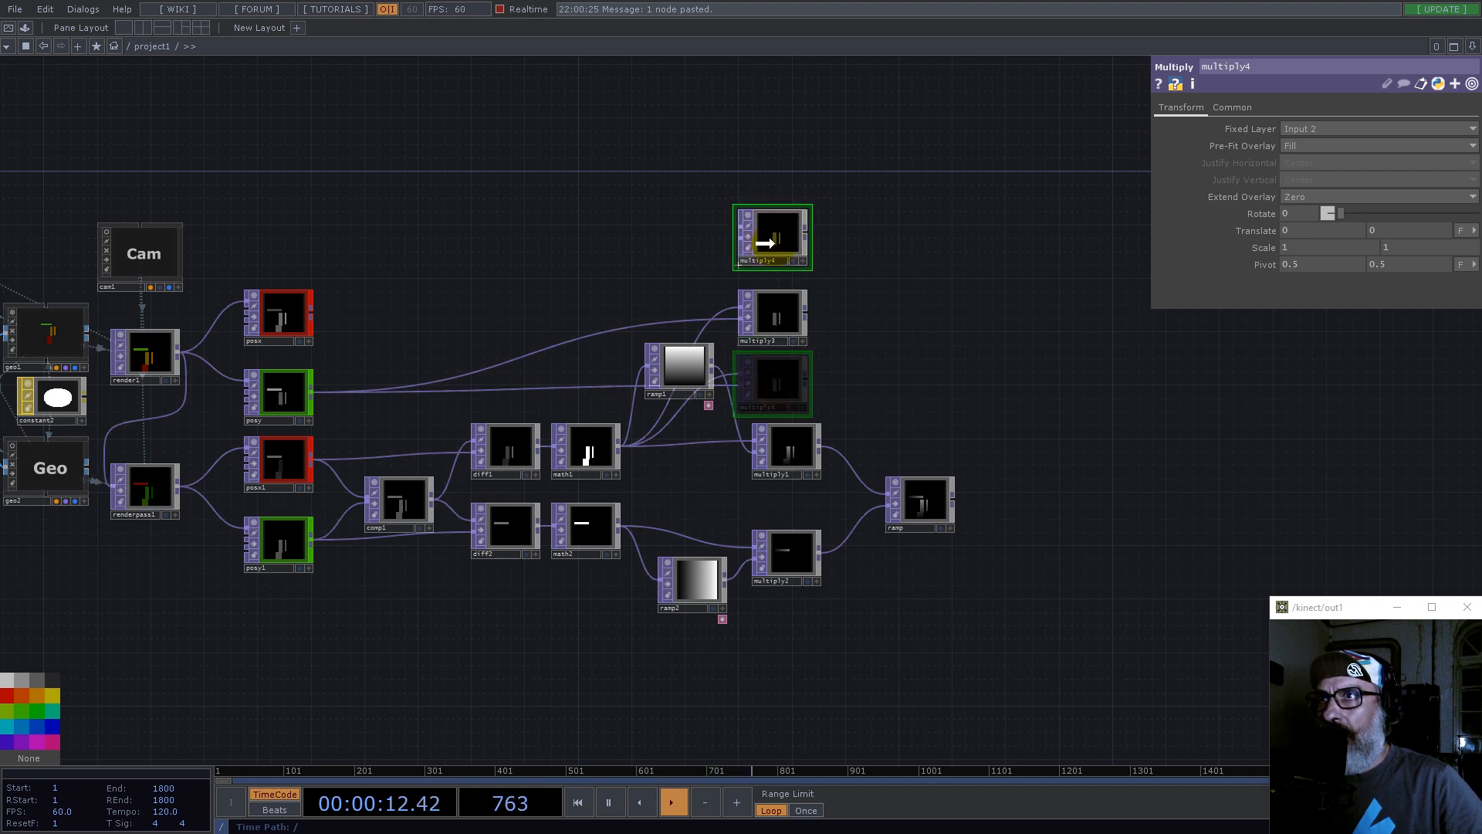
left_click(764, 243)
left_click(619, 522)
left_click(693, 289)
left_click(309, 312)
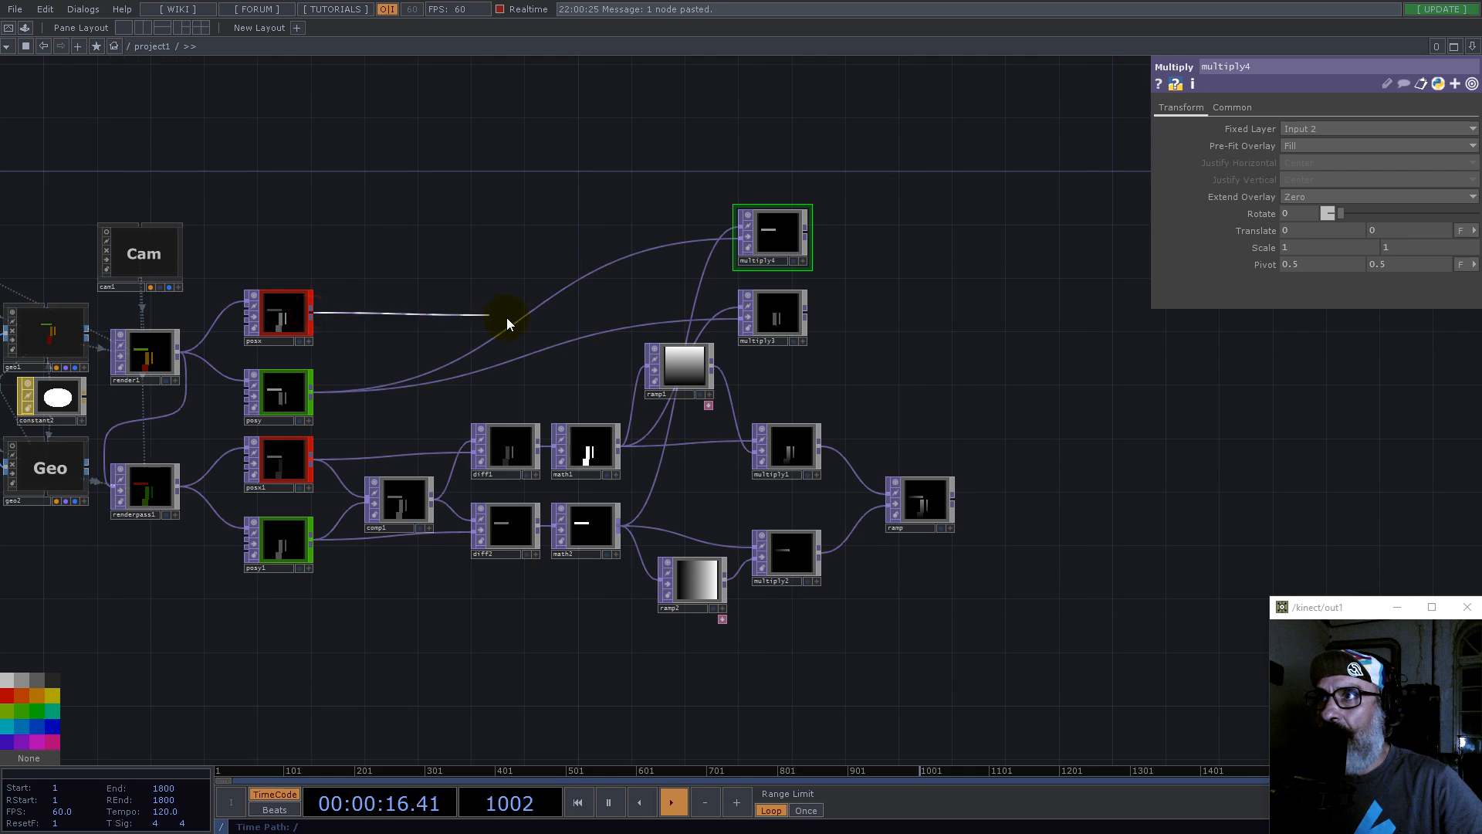
left_click(518, 321)
scroll(721, 308, "up", 4)
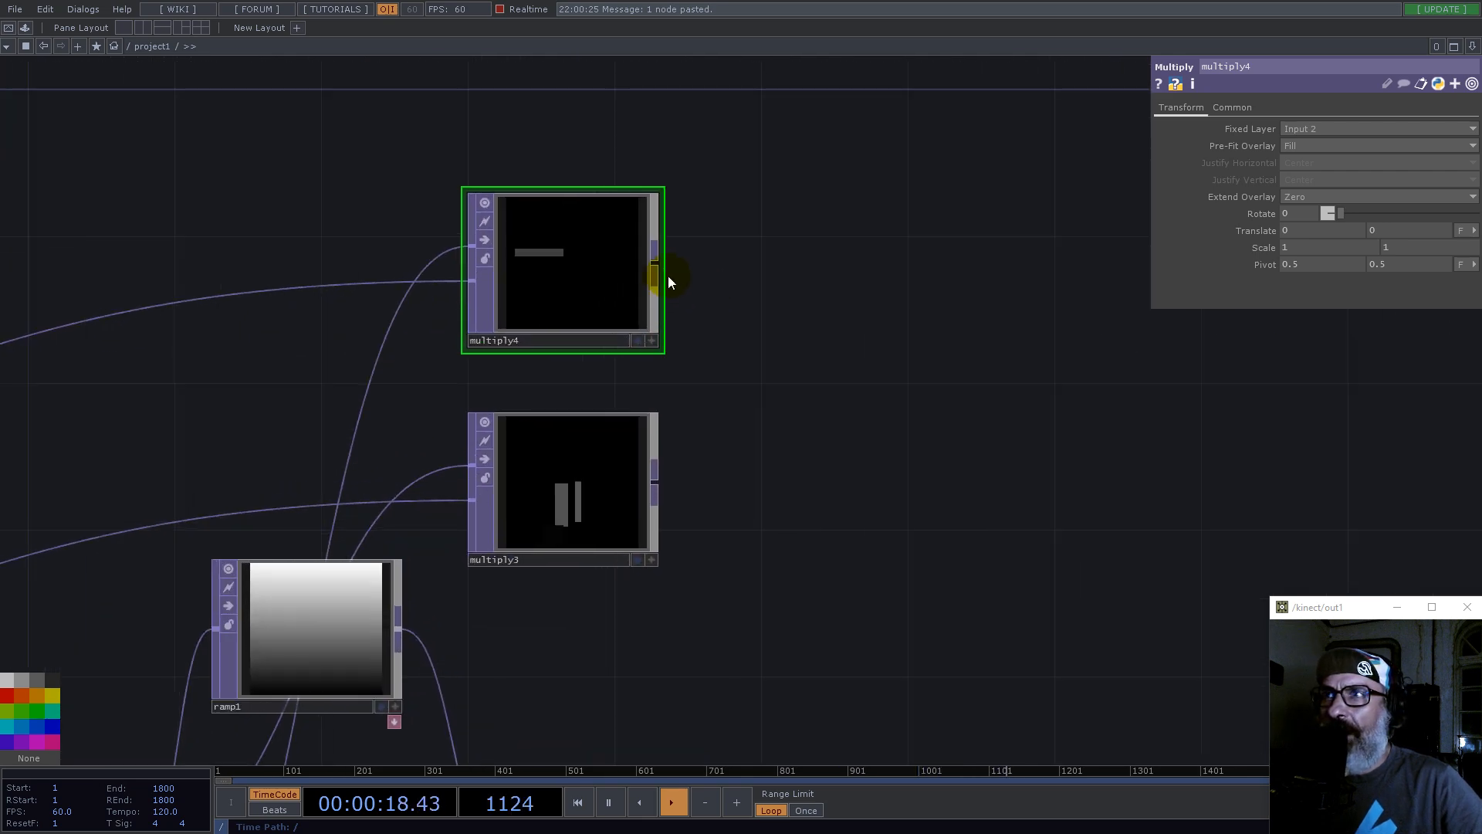
Step: Combine multiply4 and multiply3 with an Add TOP and inspect the merged position image
right_click(653, 267)
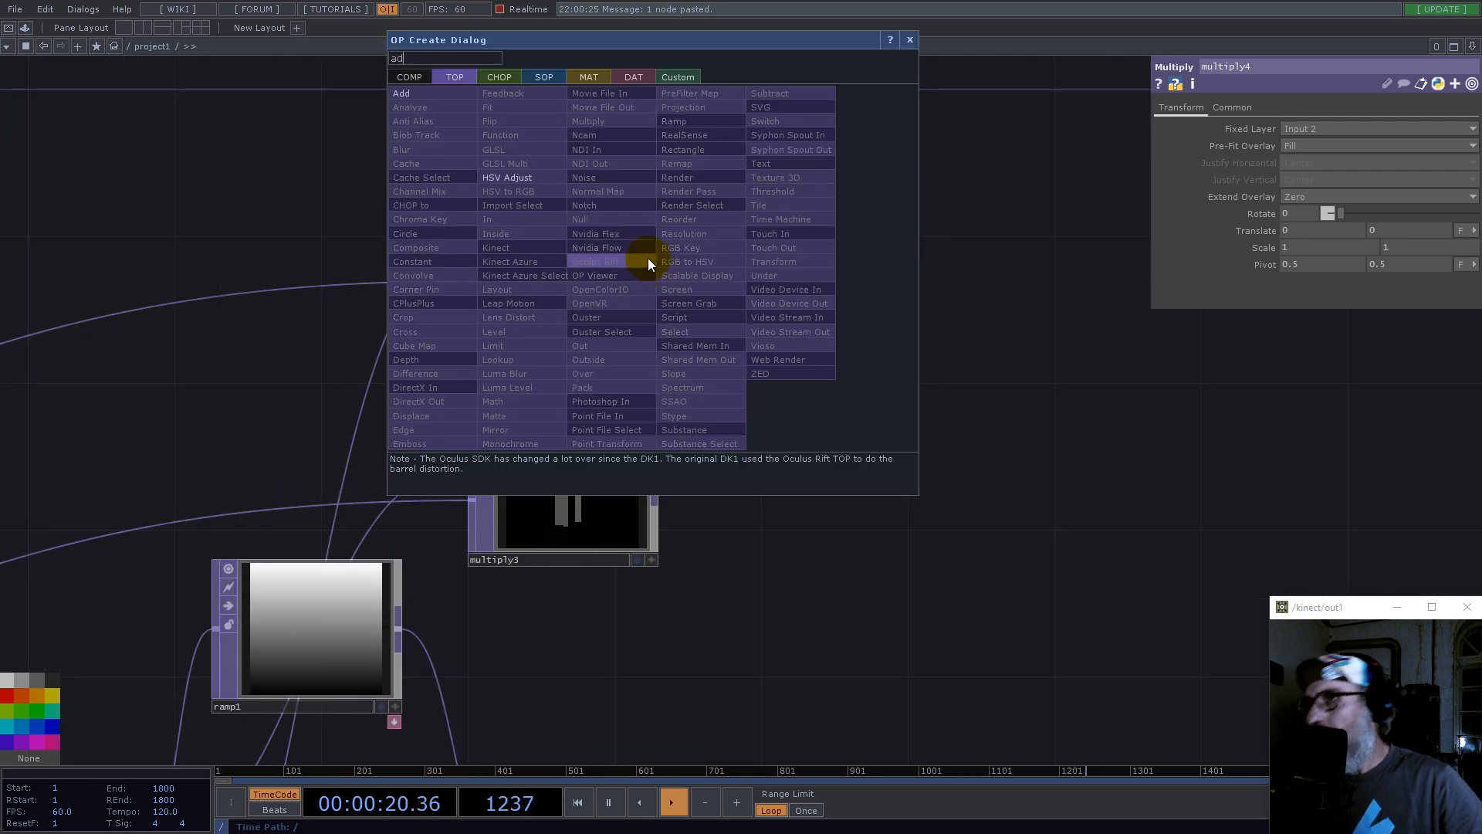
left_click(411, 93)
left_click(820, 372)
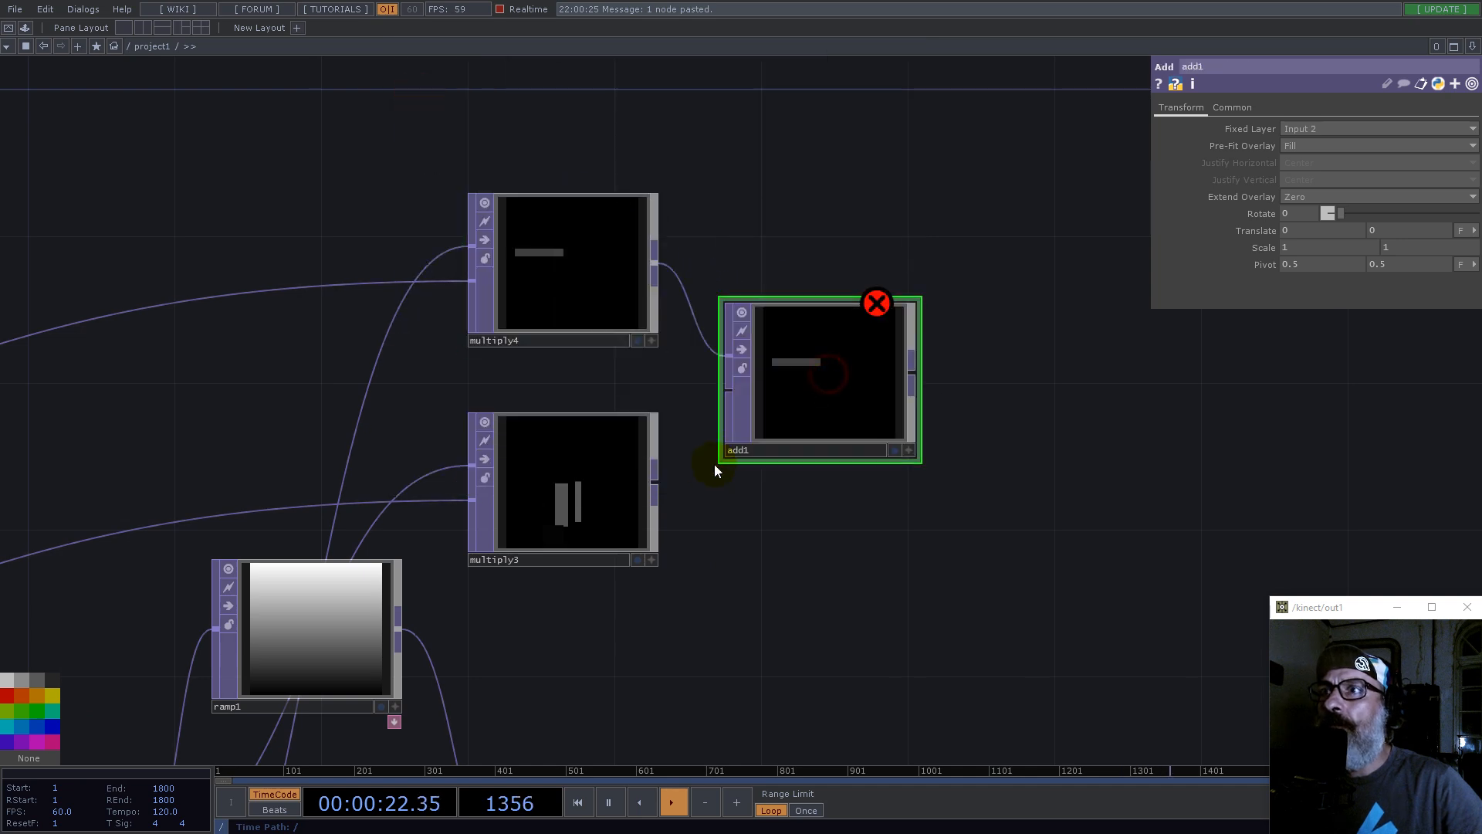
left_click_drag(656, 483, 724, 389)
scroll(850, 391, "up", 4)
scroll(851, 393, "up", 4)
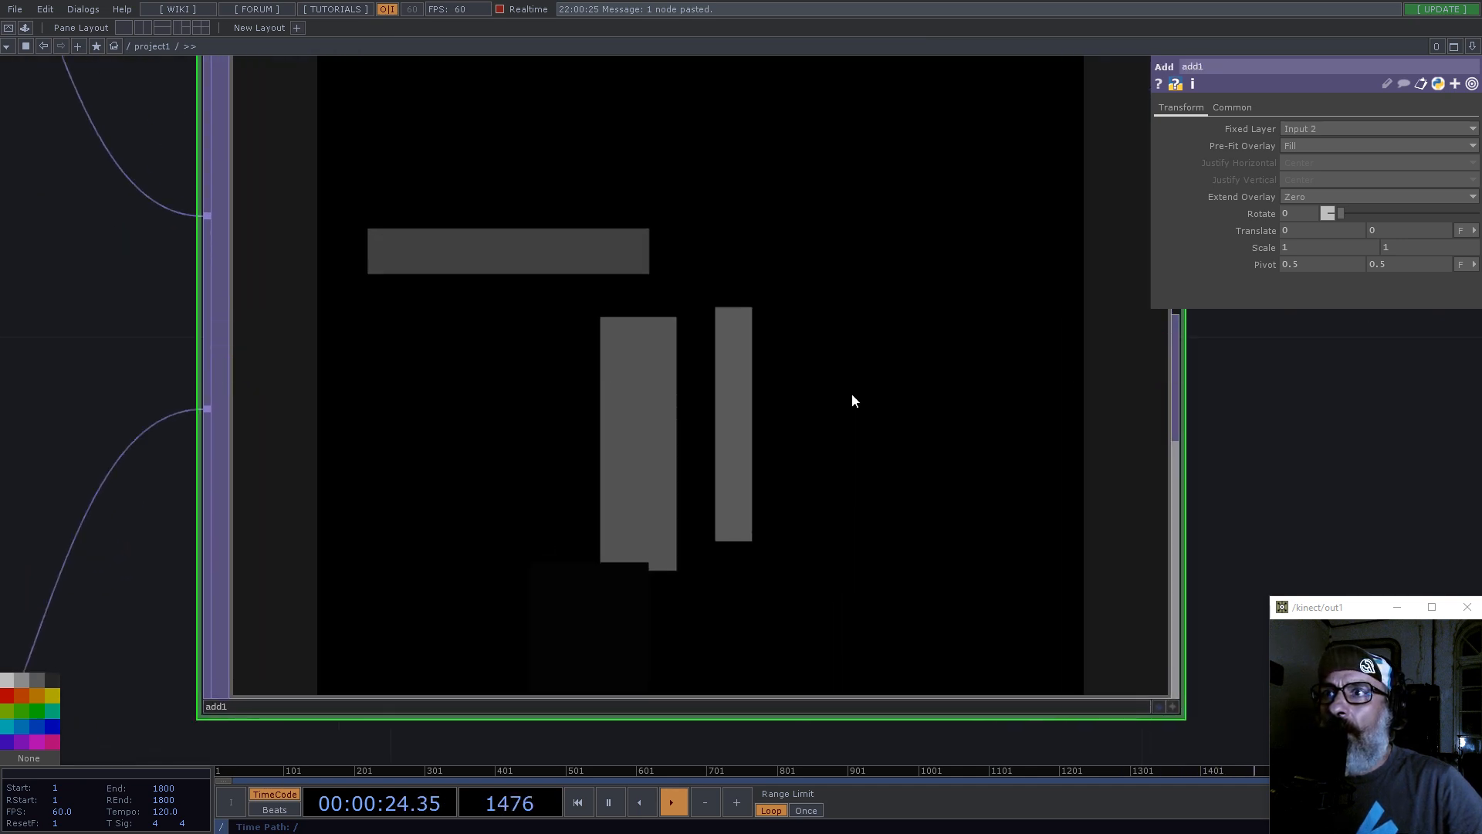
scroll(834, 383, "down", 3)
left_click_drag(761, 392, 813, 392)
Step: Rename the Add node that merges multiply4 and multiply3 to pos, and move the ramp node closer to its inputs
left_click(795, 466)
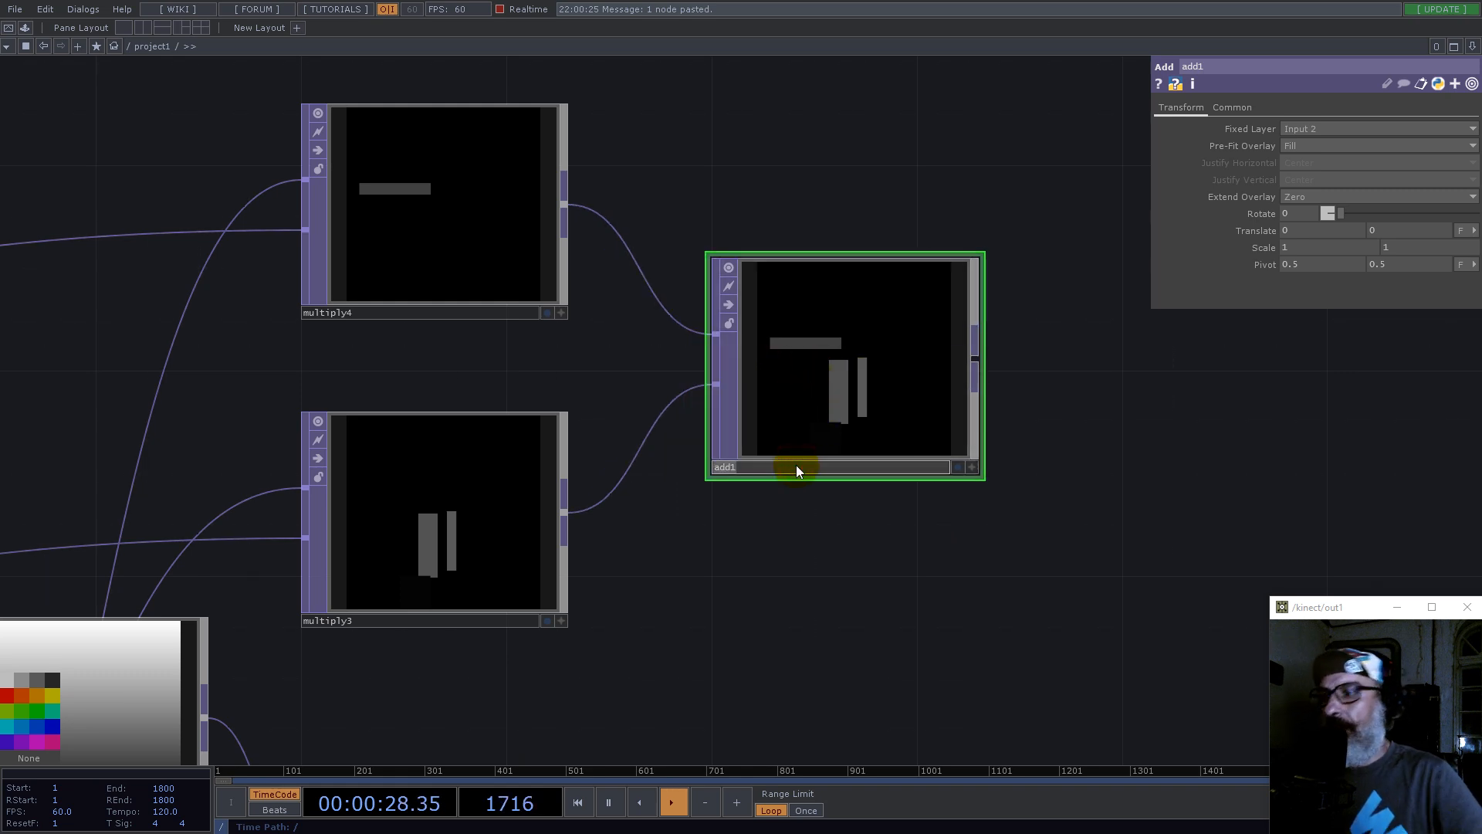
type("pos")
key("Return")
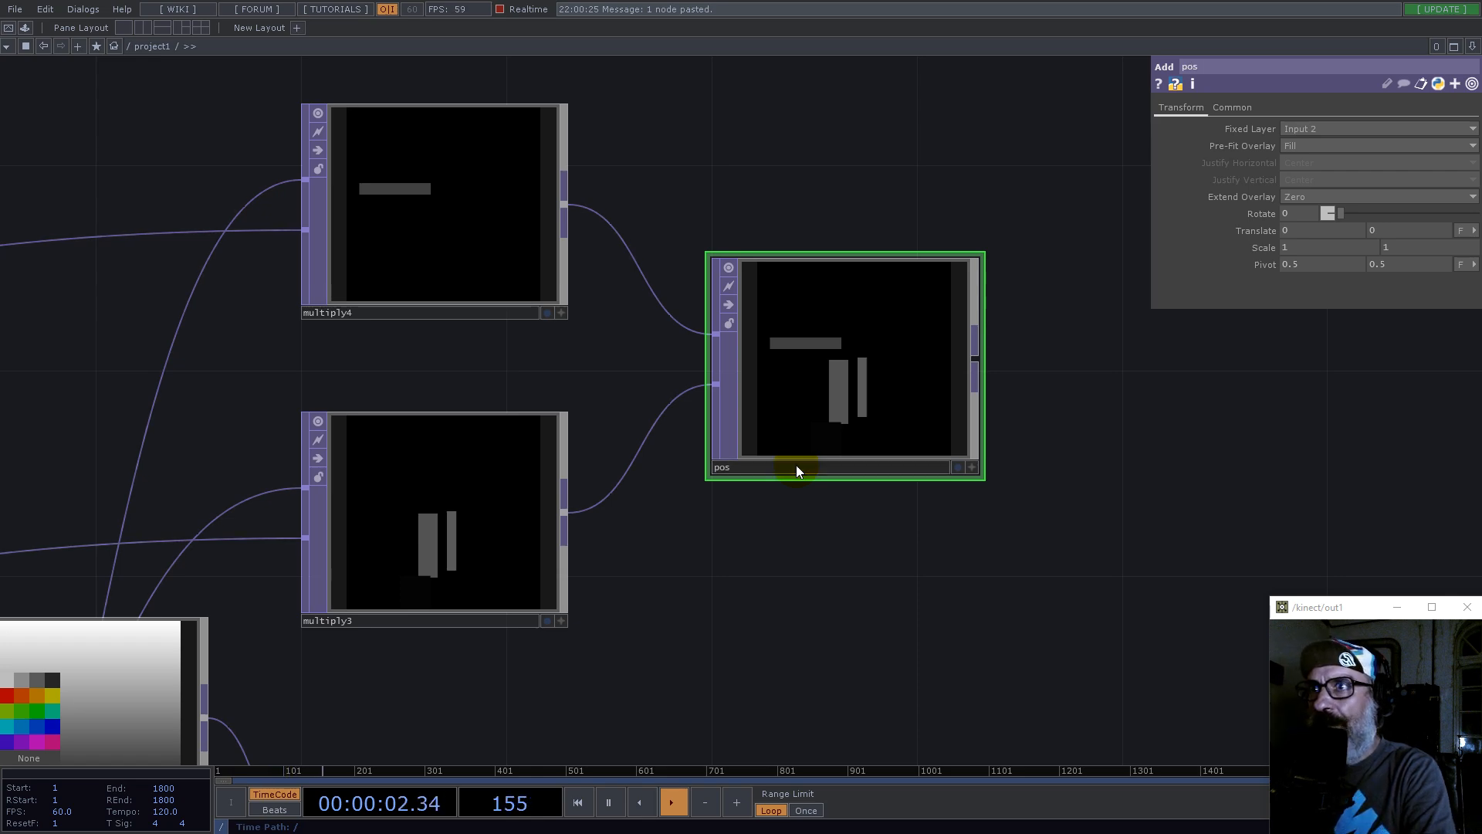
scroll(793, 468, "down", 5)
left_click_drag(887, 531, 769, 276)
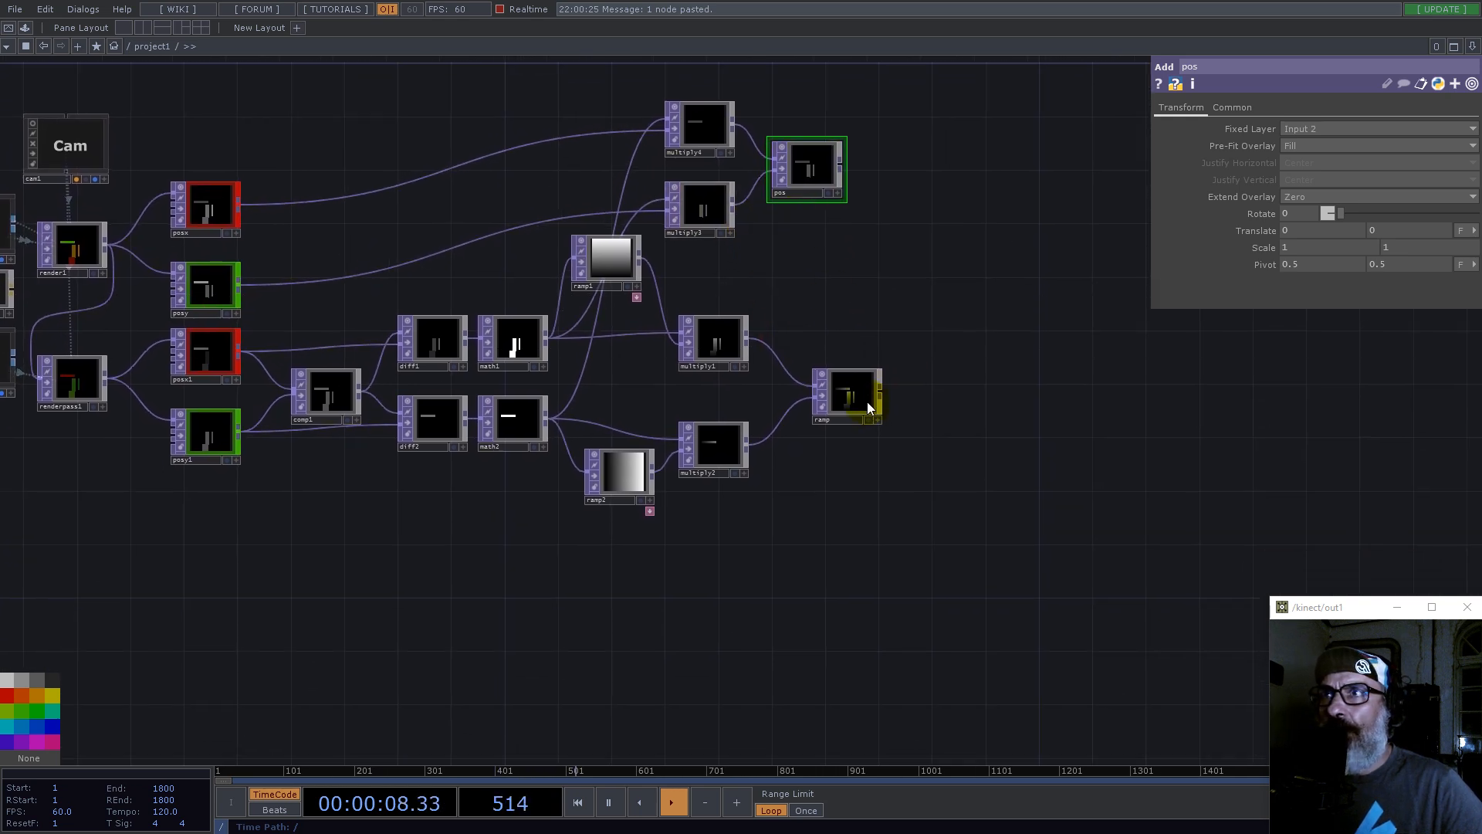
left_click_drag(837, 398, 810, 398)
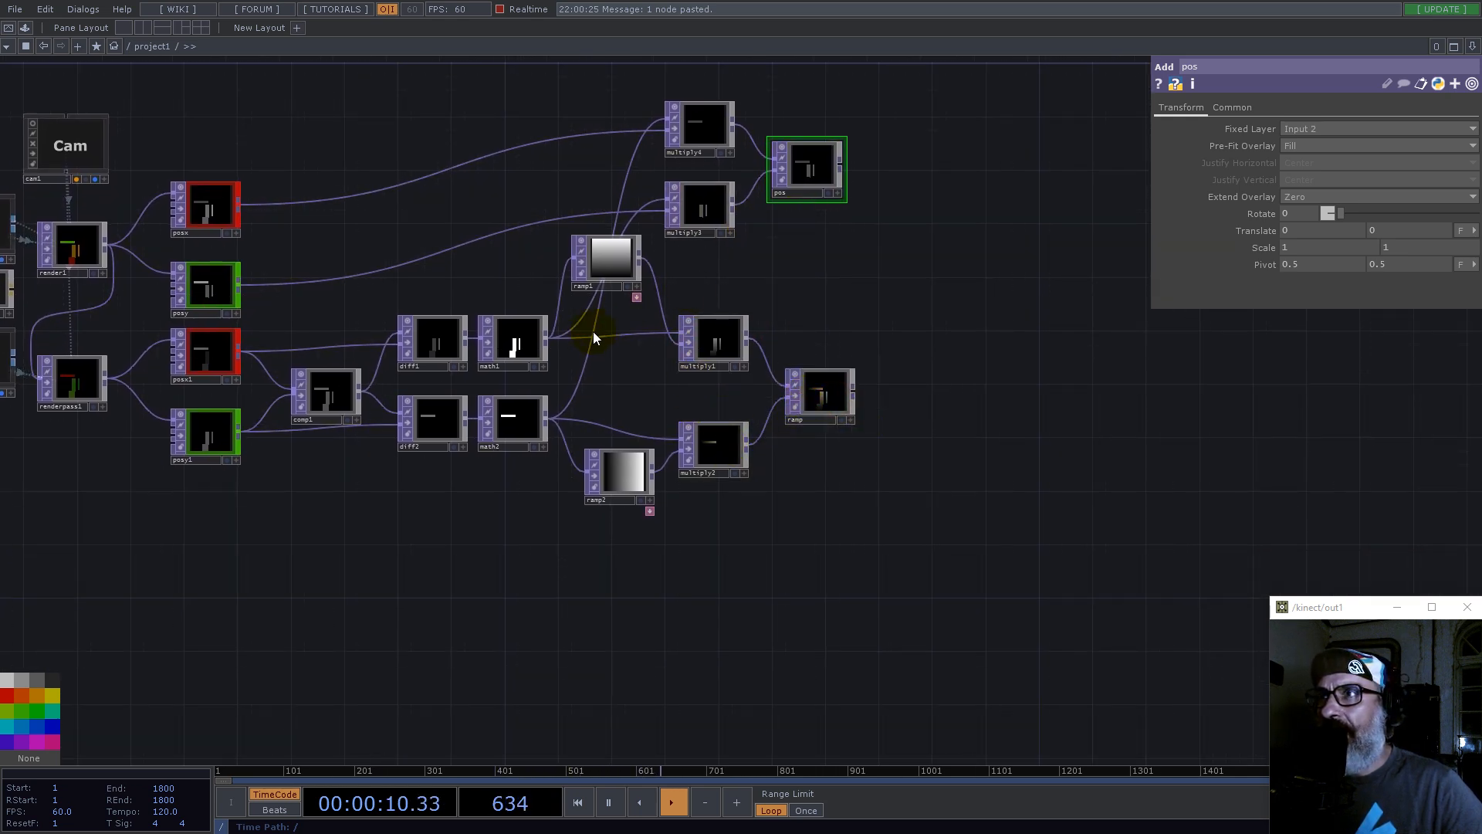
Step: Add a Multiply TOP fed by the math2 mask and place it below ramp2 and multiply2
scroll(414, 369, "up", 5)
scroll(455, 370, "down", 3)
left_click_drag(771, 362, 980, 302)
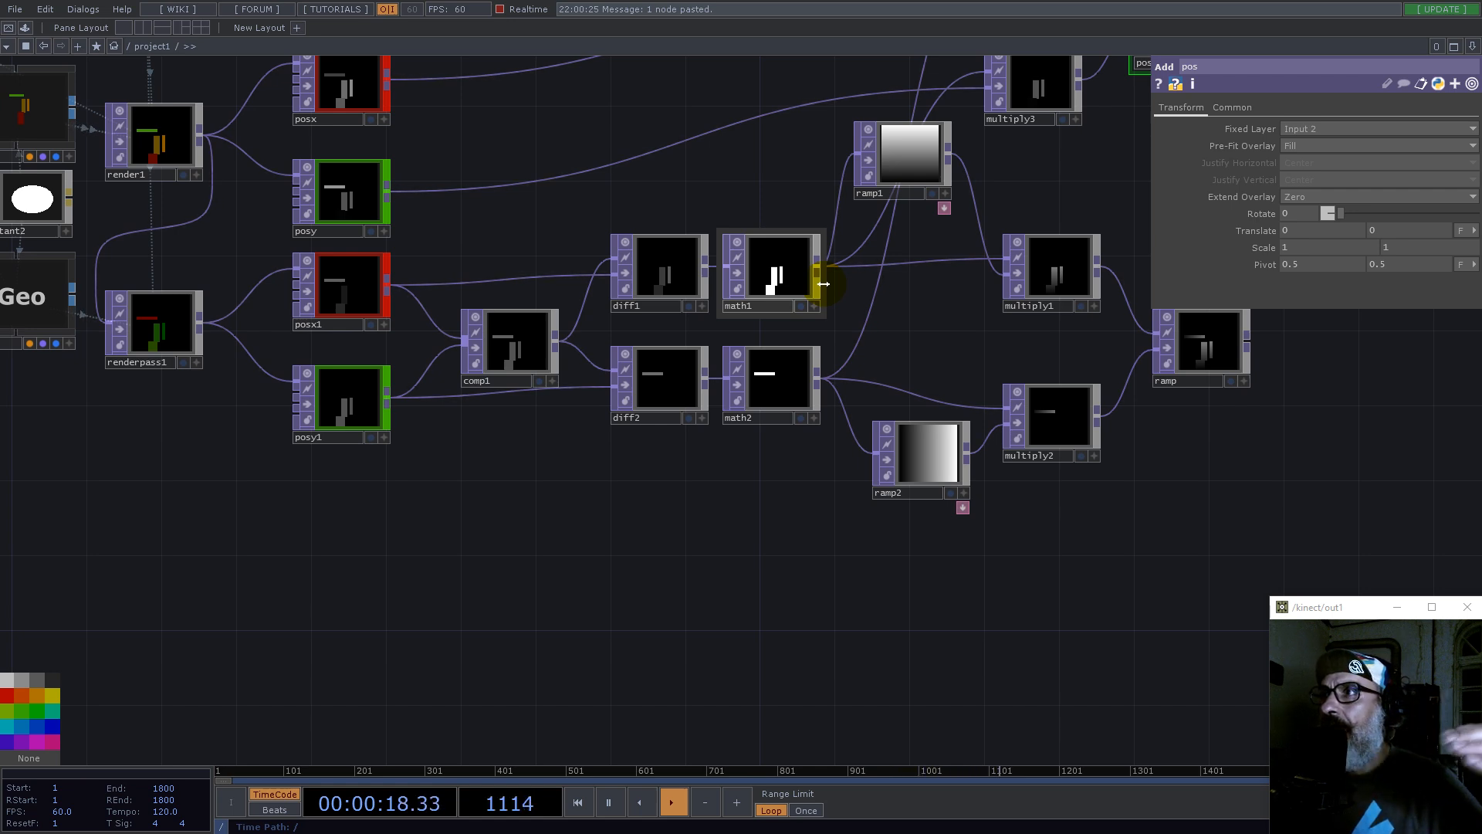
scroll(784, 371, "up", 5)
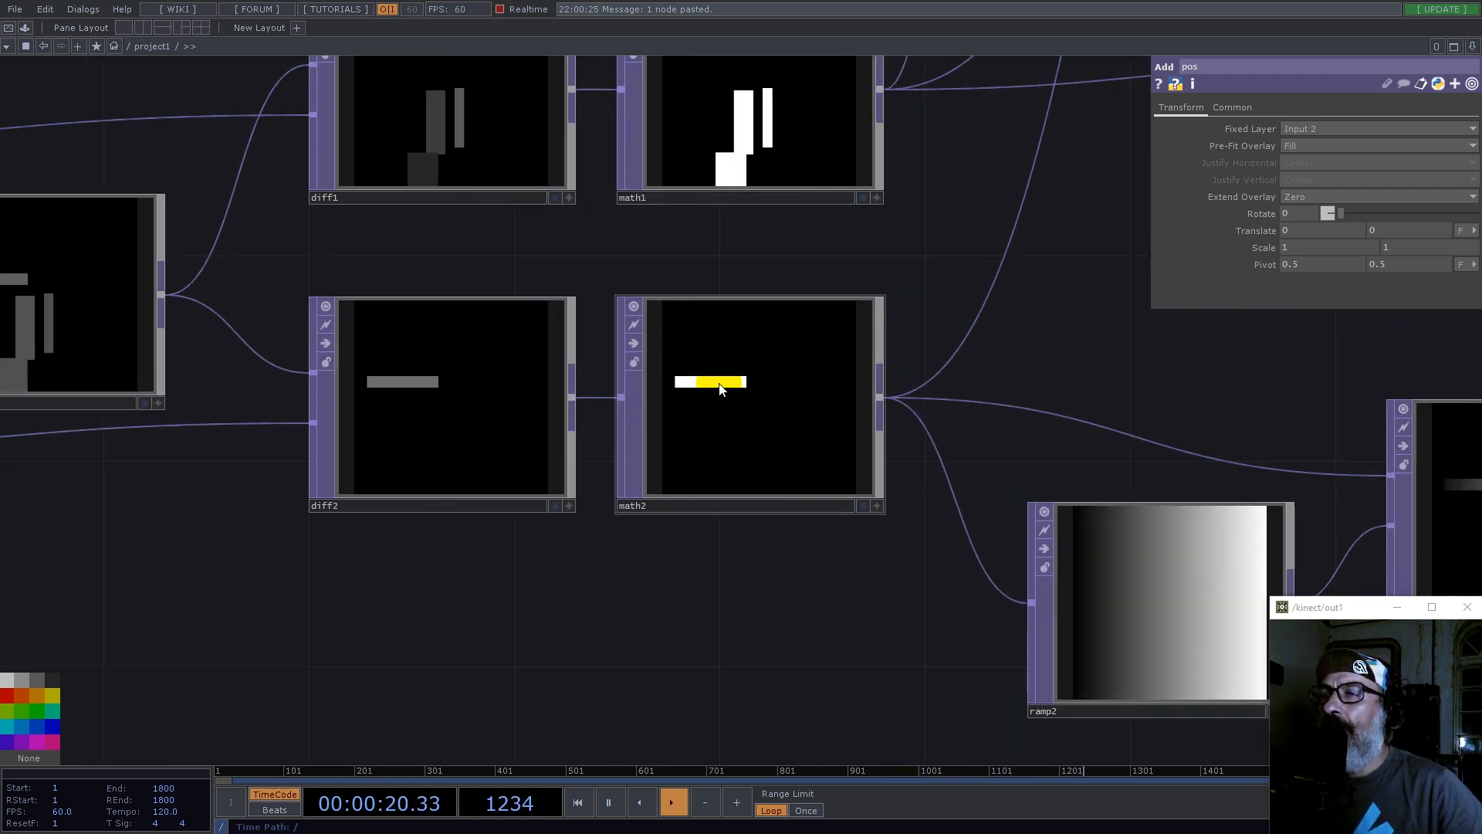
scroll(752, 390, "down", 5)
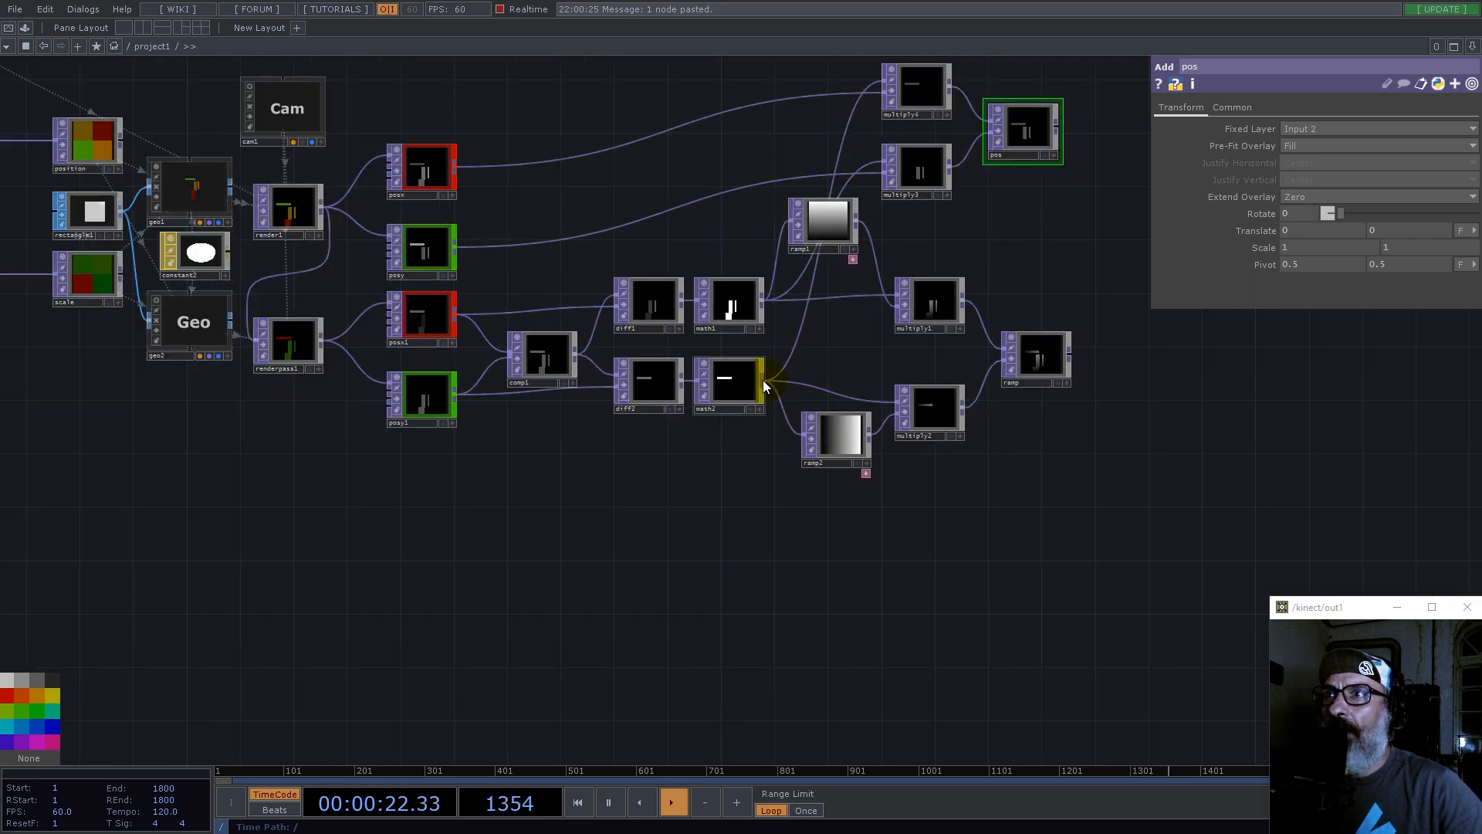
right_click(762, 380)
type("m")
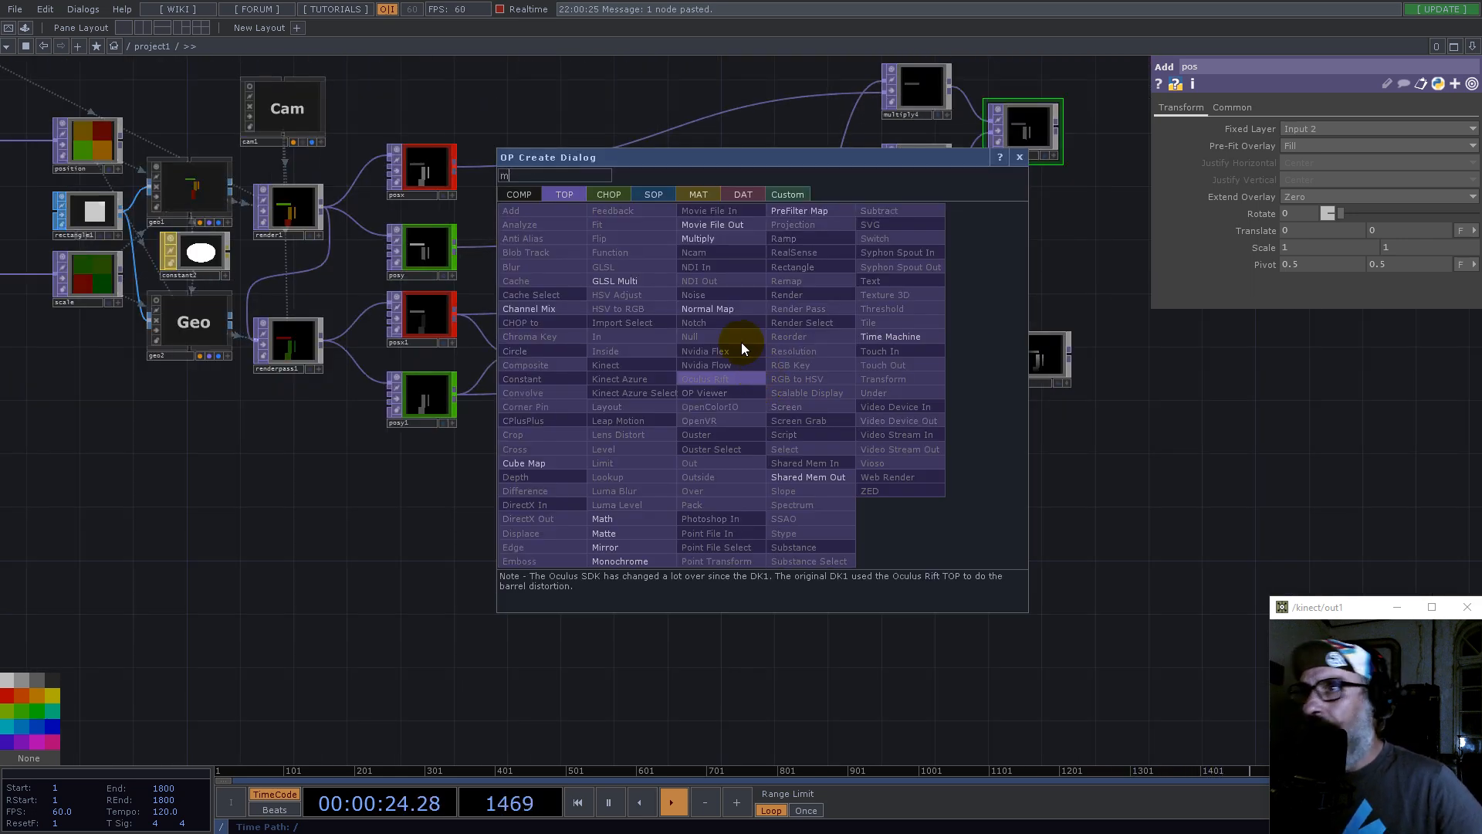
left_click(698, 240)
left_click(950, 532)
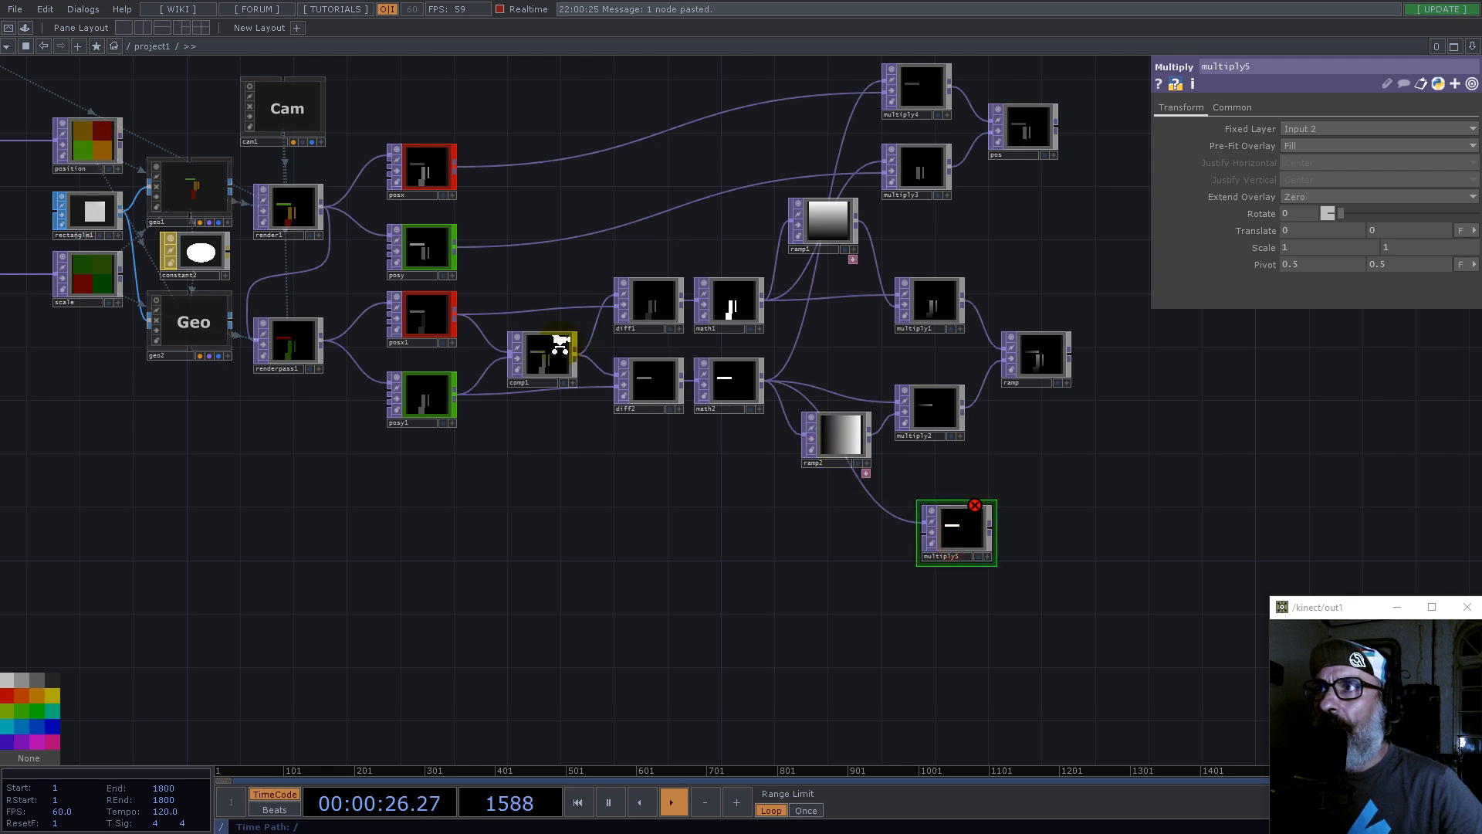
Step: Rename the Reorder nodes posx1 and posy1 to scalex and scaley
scroll(571, 343, "up", 3)
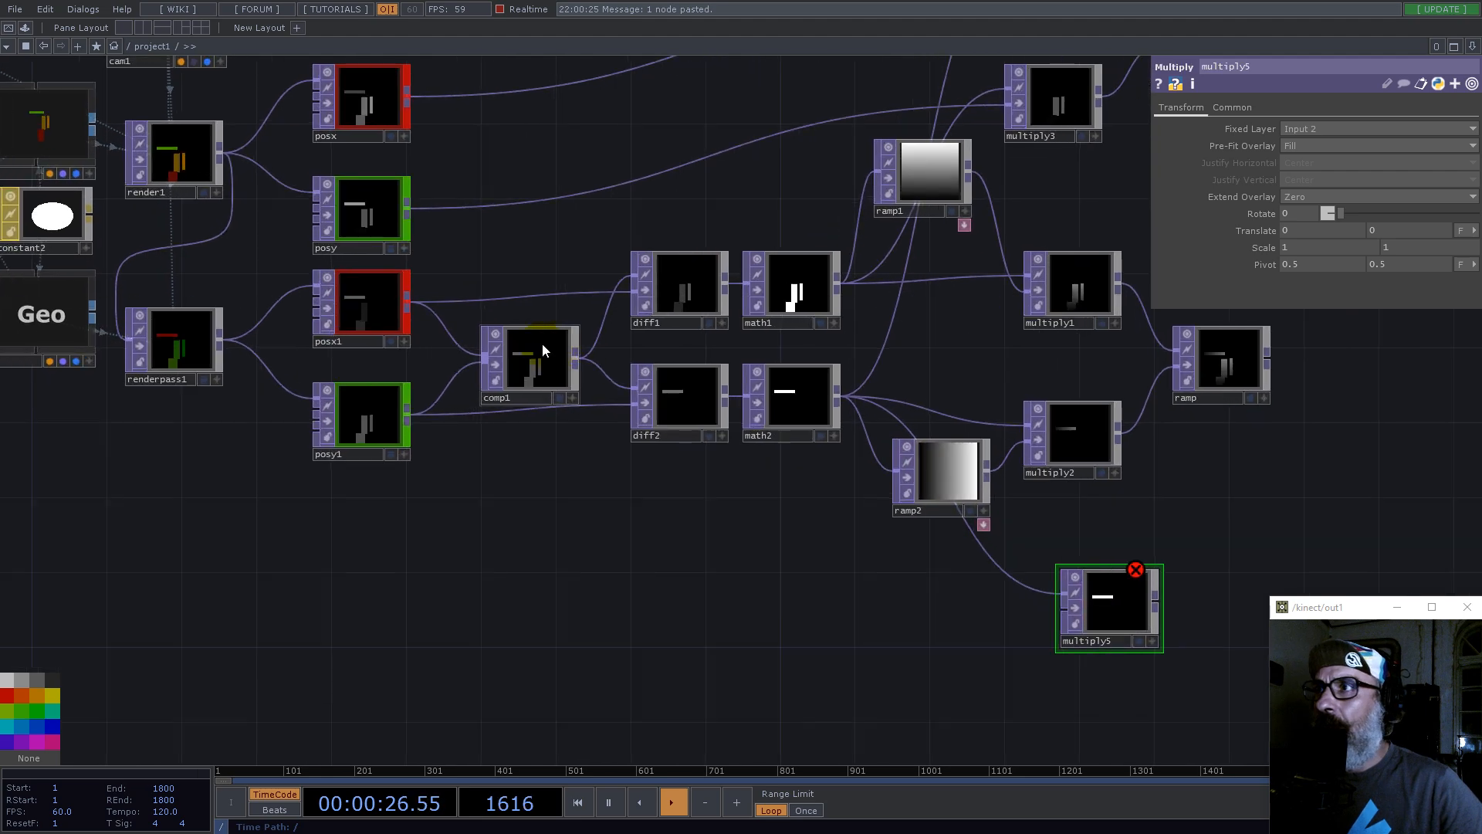
left_click(349, 344)
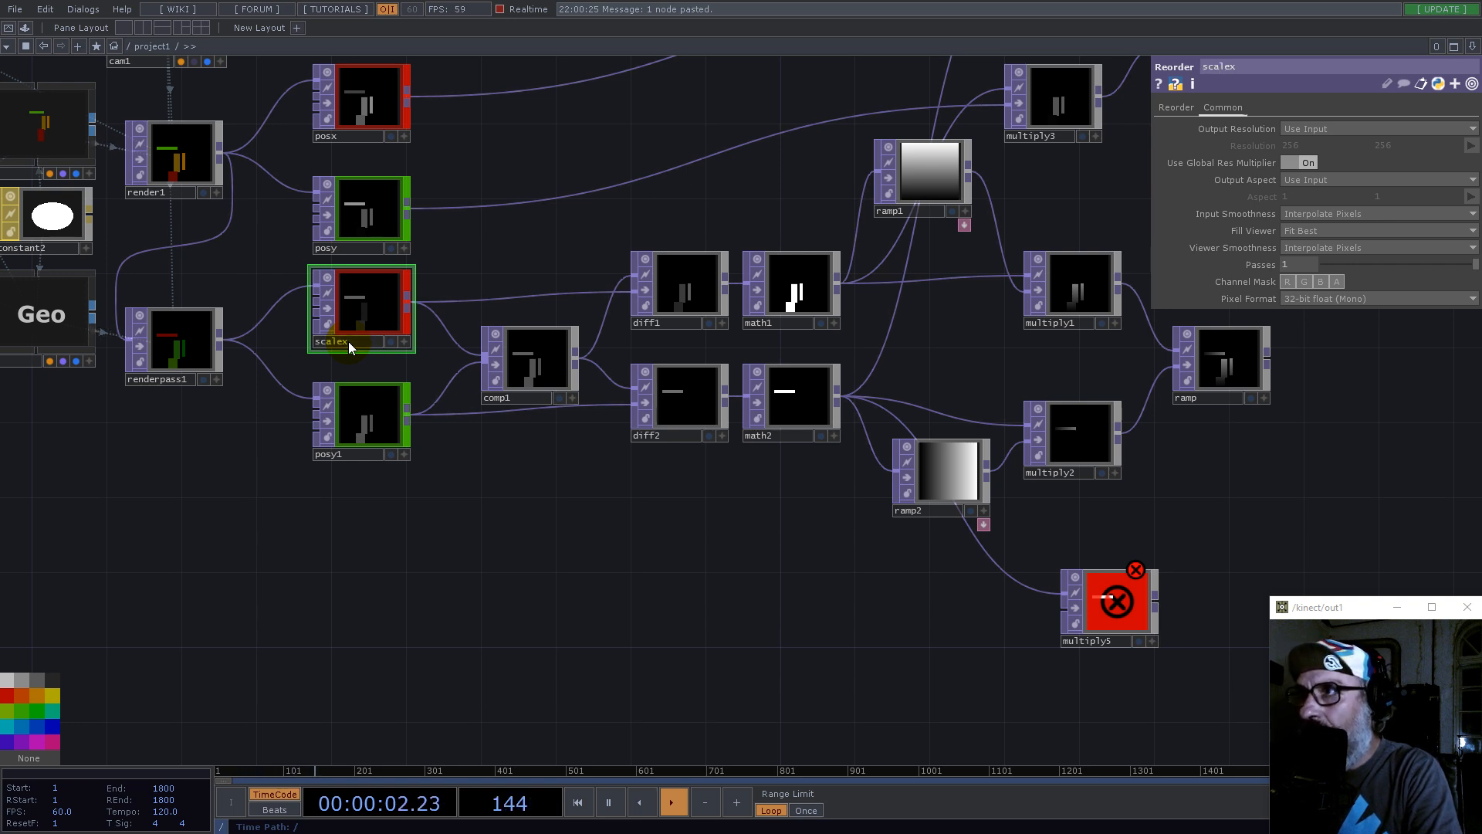
left_click(339, 455)
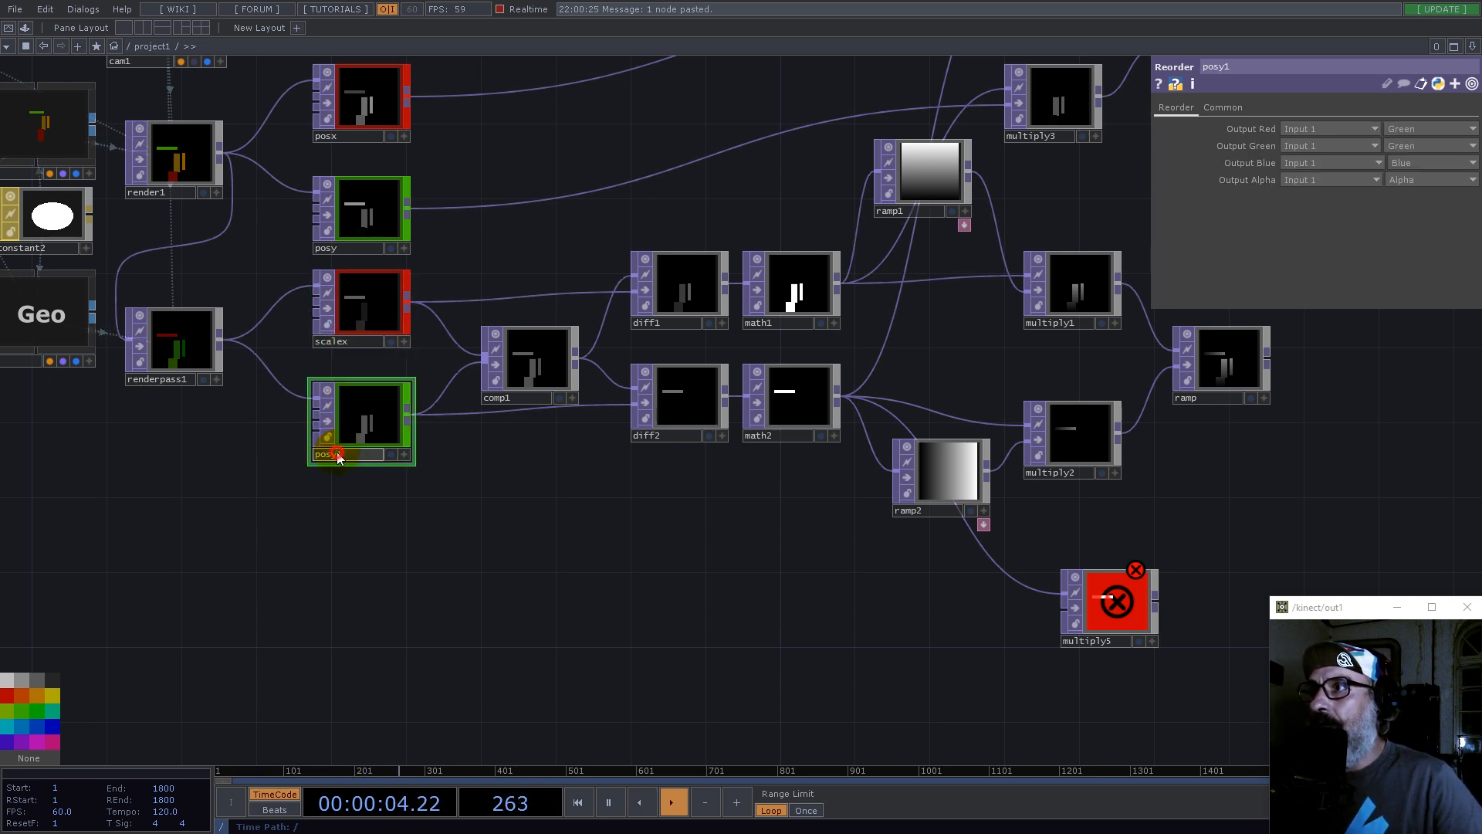
type("scaley")
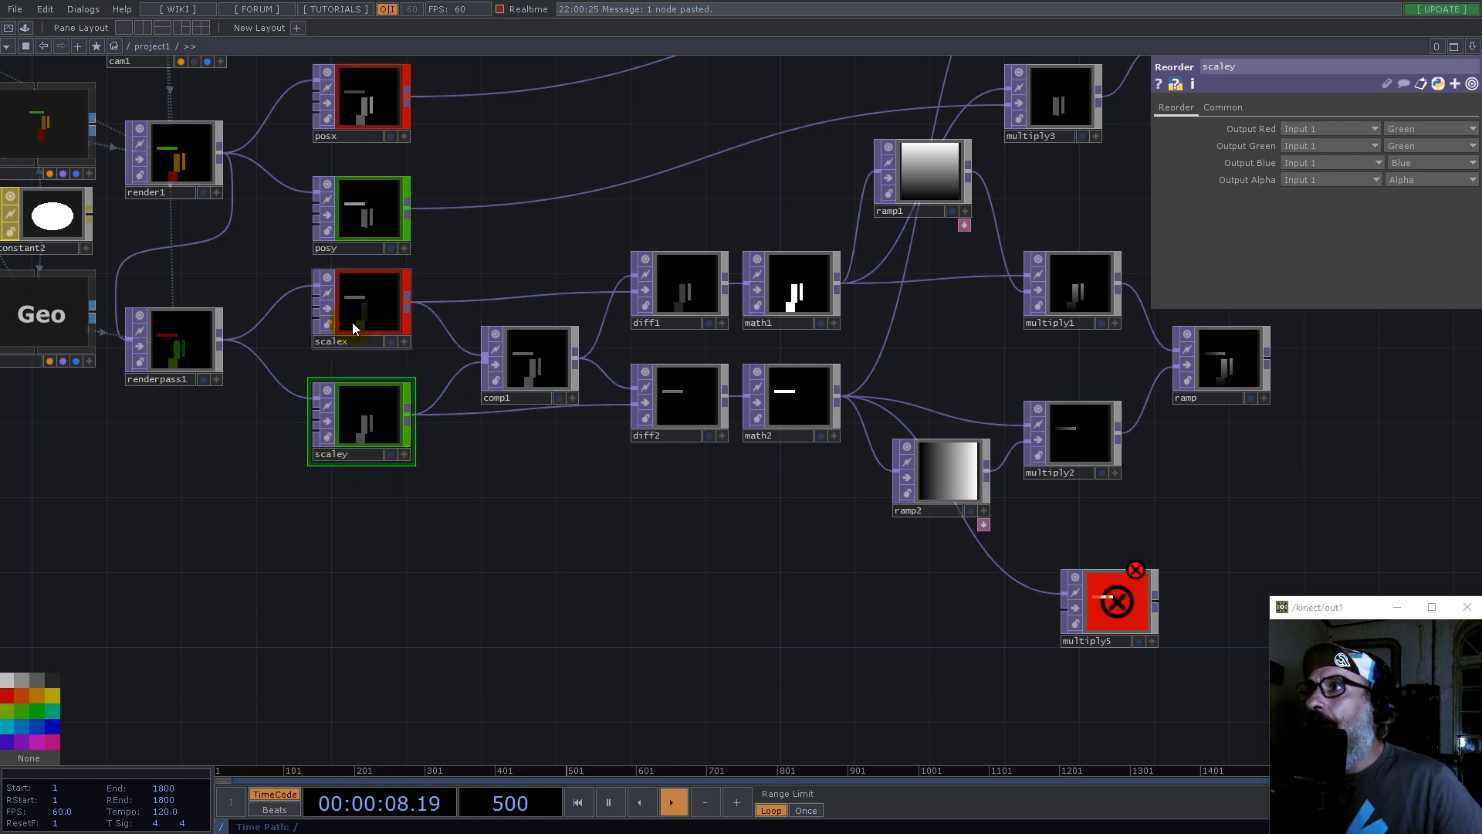
Step: Connect scalex to the second input of multiply5 and duplicate that Multiply node below it
left_click_drag(657, 577, 215, 411)
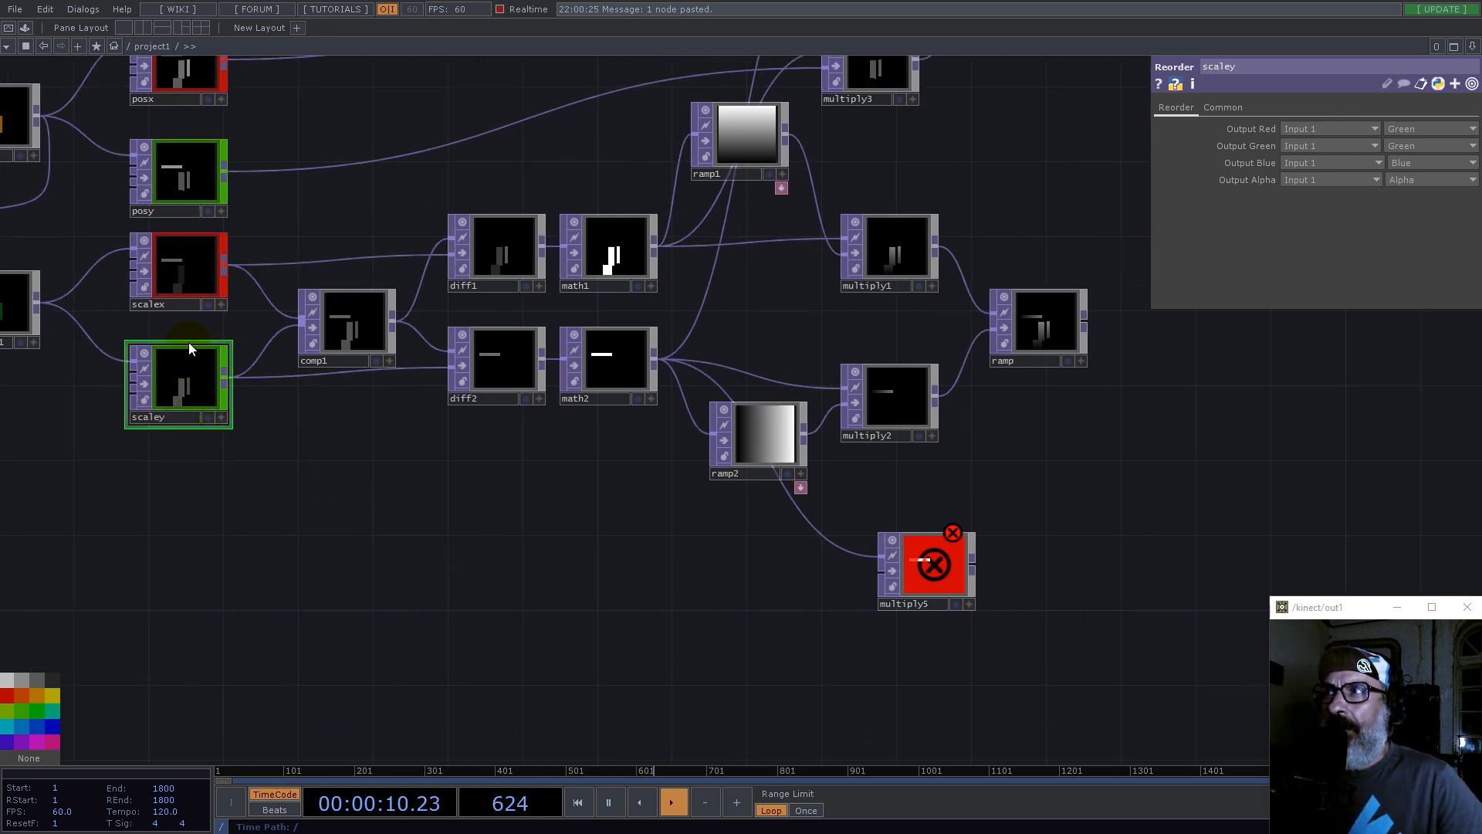
left_click_drag(220, 266, 903, 548)
key("ctrl+c")
key("ctrl+v")
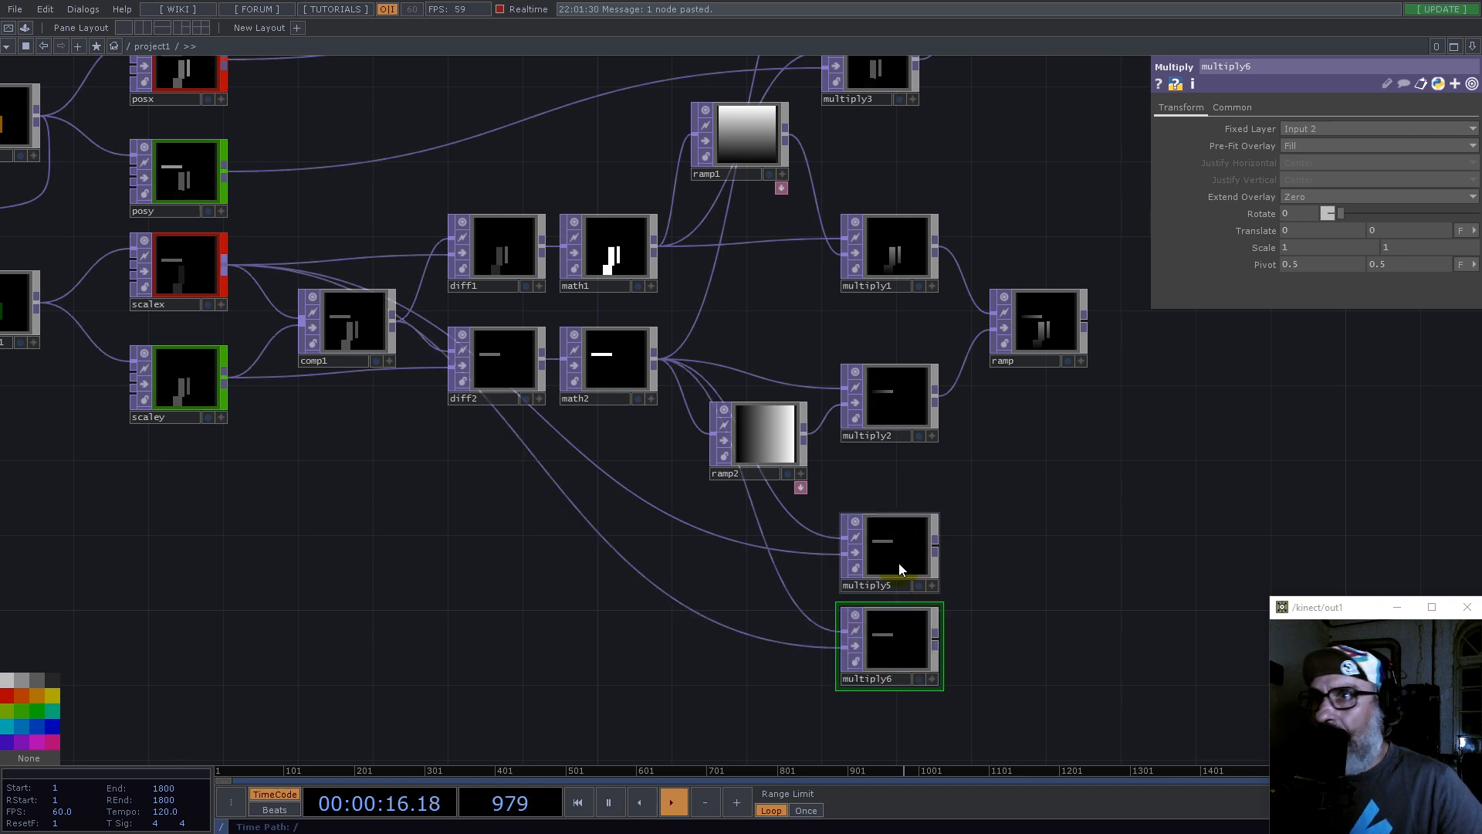
Step: Rewire the multiply5 copy so it takes the math1 mask and scaley as inputs
mouse_move(657, 358)
left_mouse_down()
mouse_move(779, 618)
mouse_move(804, 613)
mouse_move(679, 476)
mouse_move(660, 370)
left_mouse_up()
left_click_drag(657, 251, 785, 578)
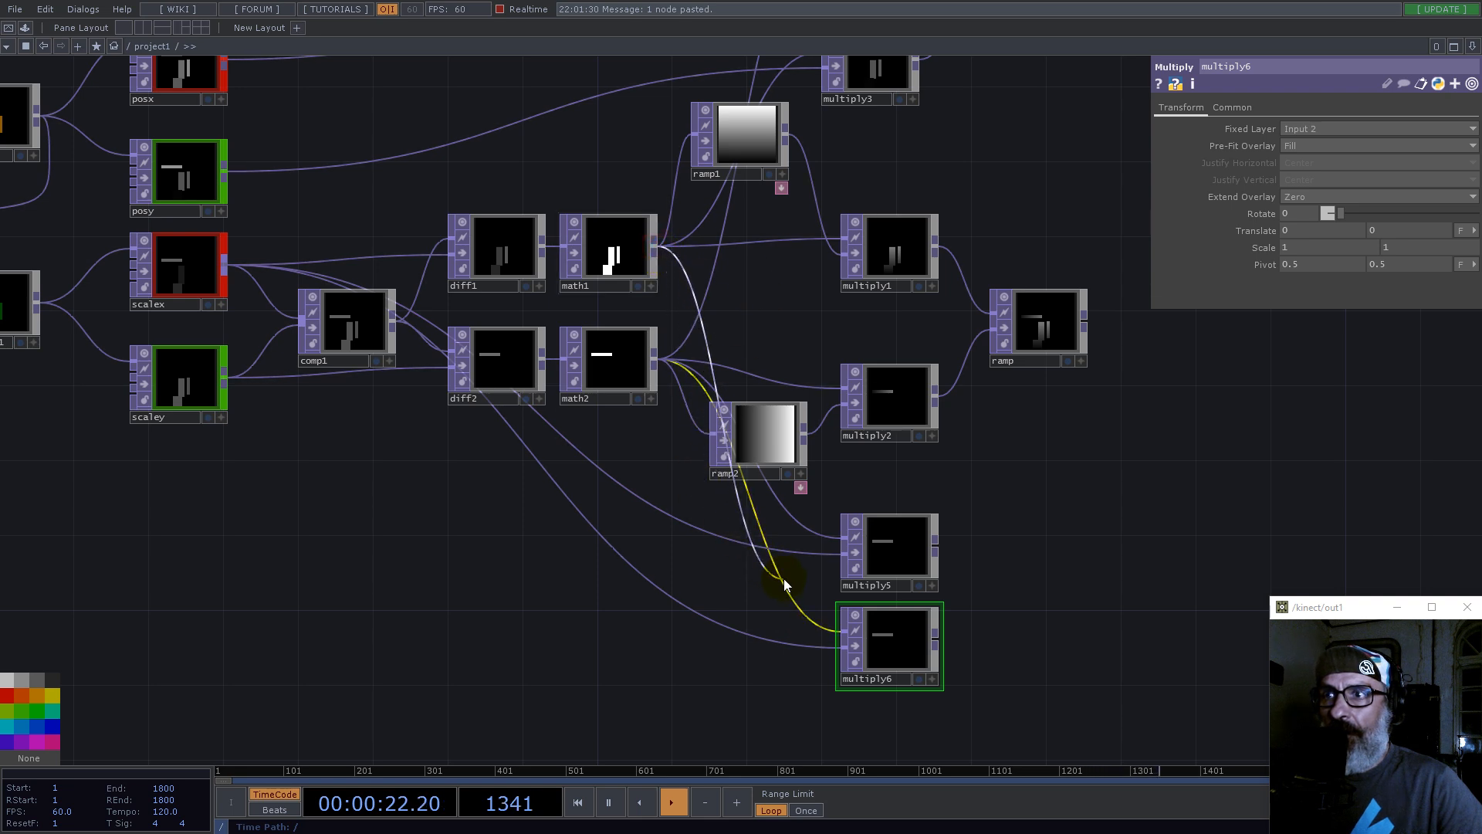
left_click(231, 379)
left_click_drag(477, 495, 678, 600)
Step: Combine multiply5 and multiply6 with an Add TOP and inspect the merged scale image
left_click_drag(1076, 620, 705, 392)
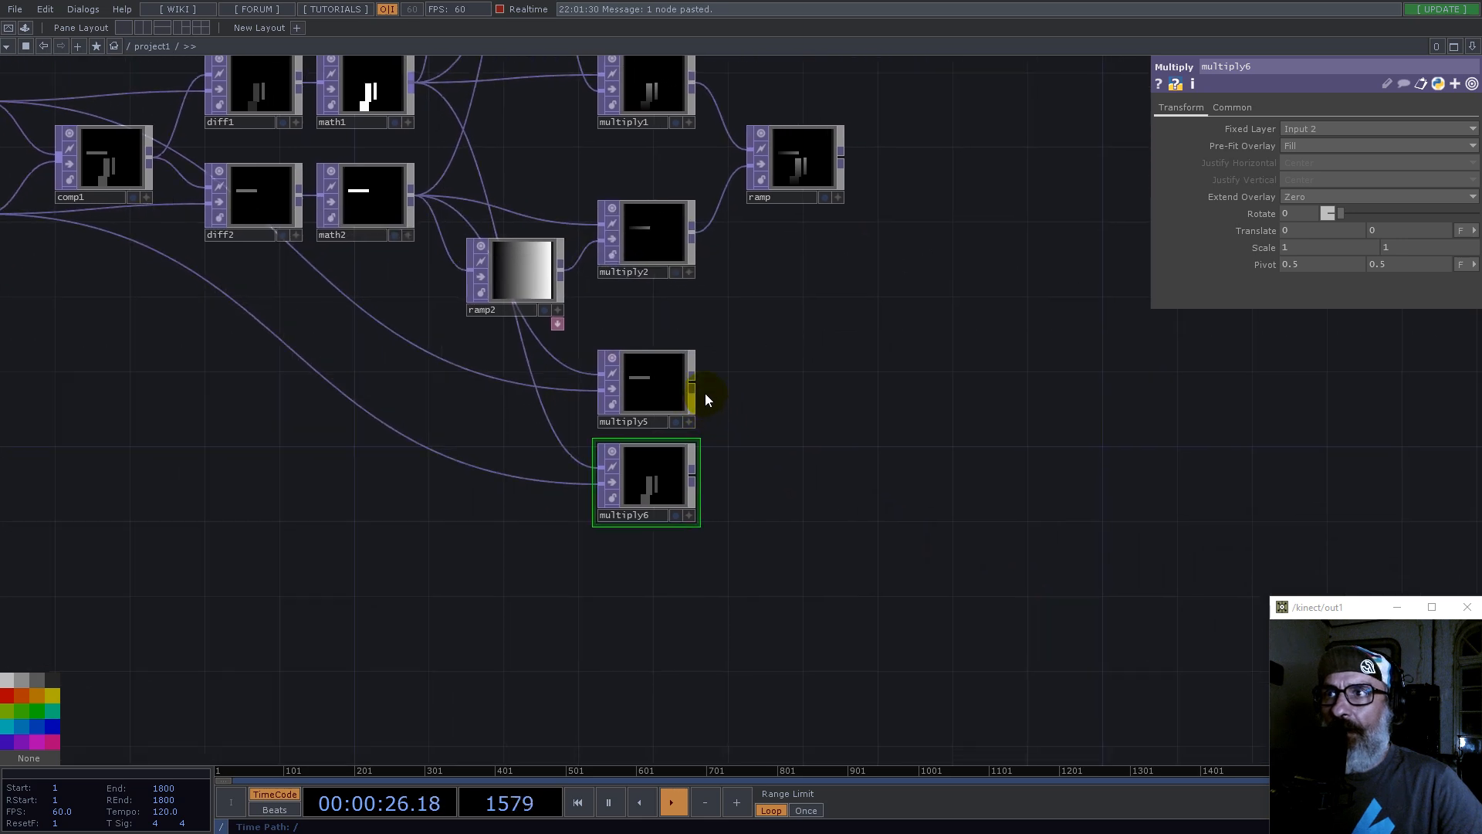
right_click(695, 379)
type("ad")
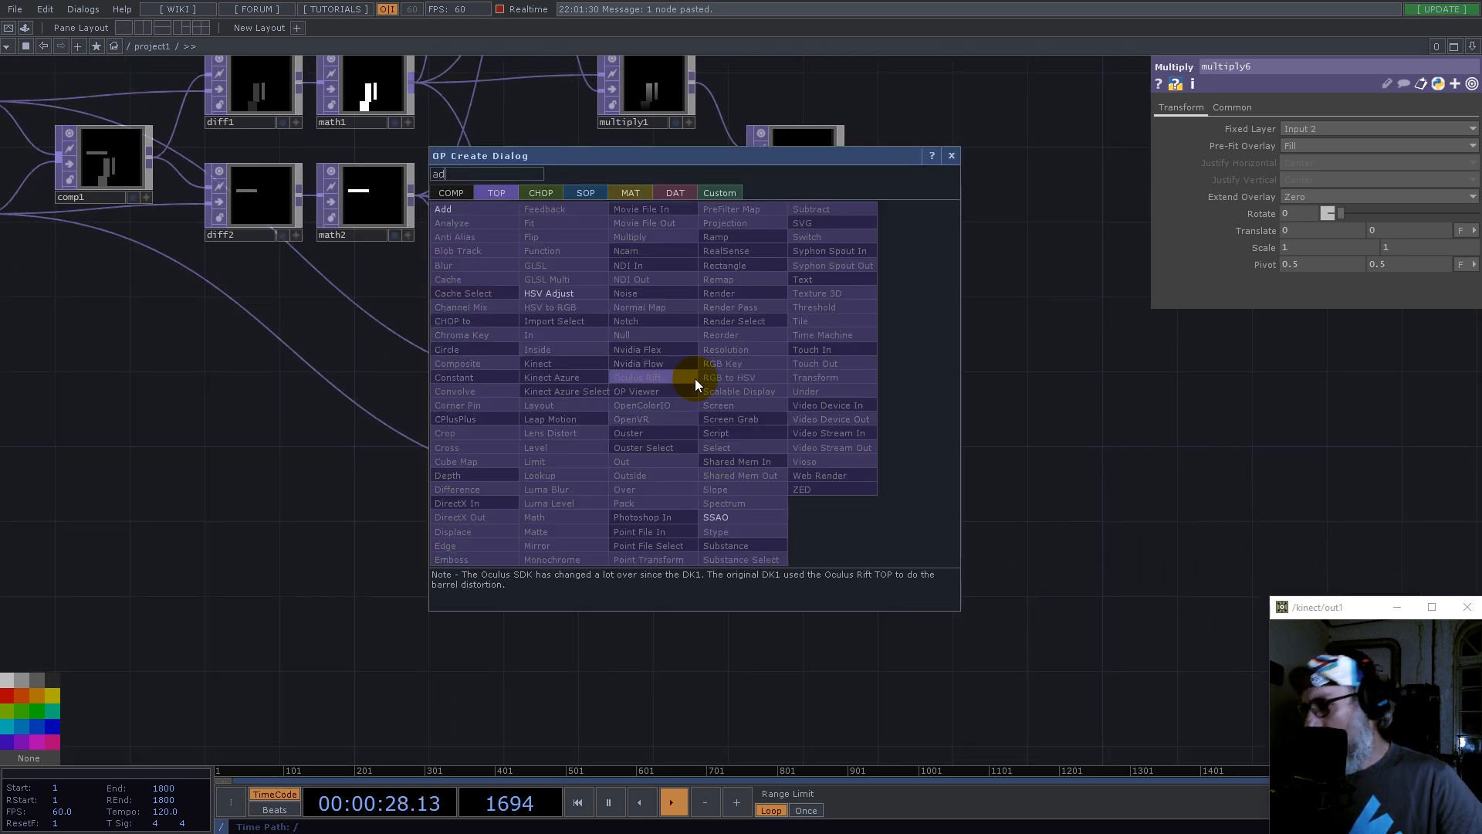
left_click(450, 208)
left_click(782, 432)
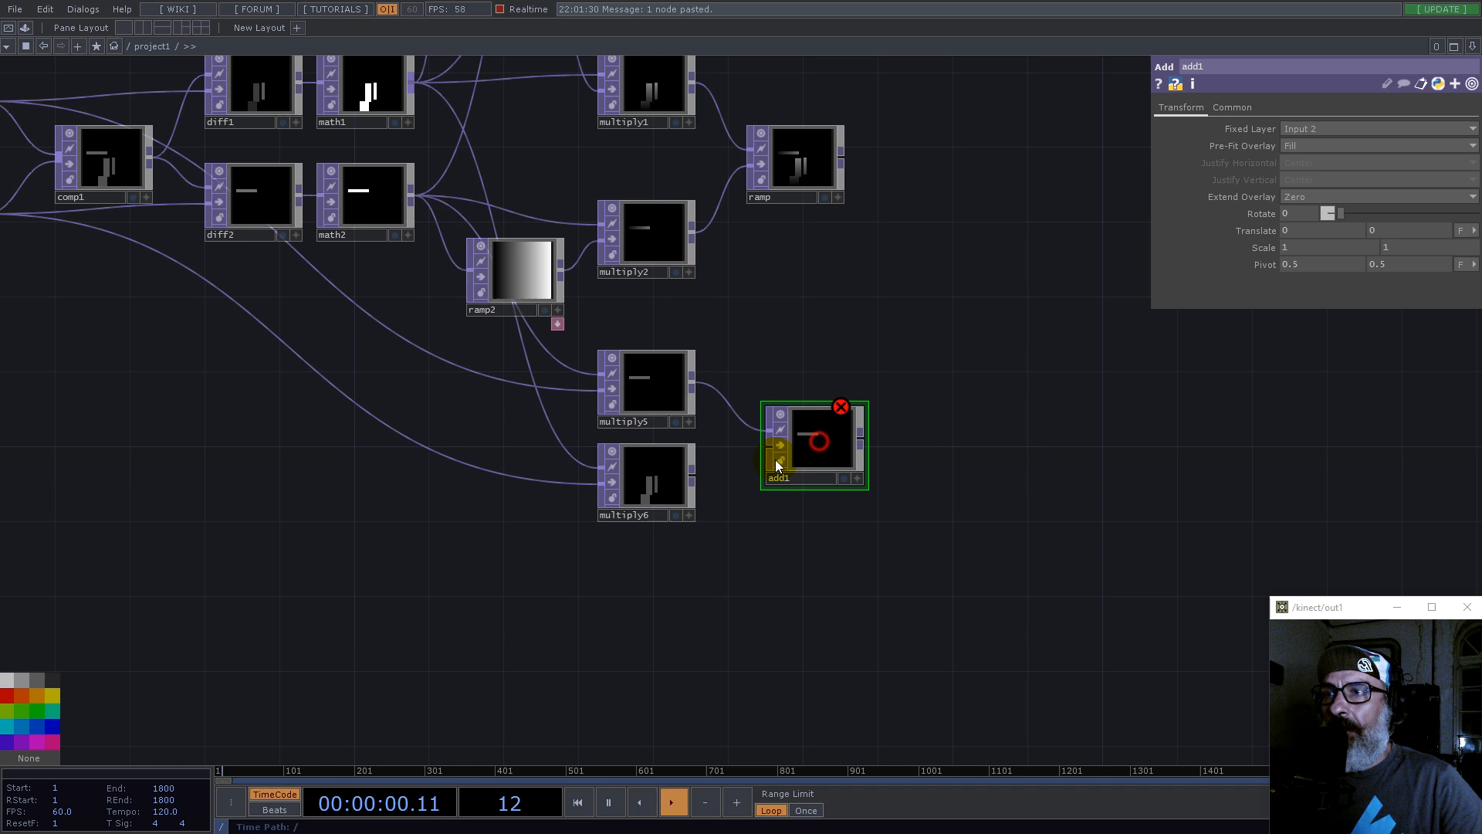
left_click_drag(697, 474, 768, 448)
scroll(873, 450, "up", 5)
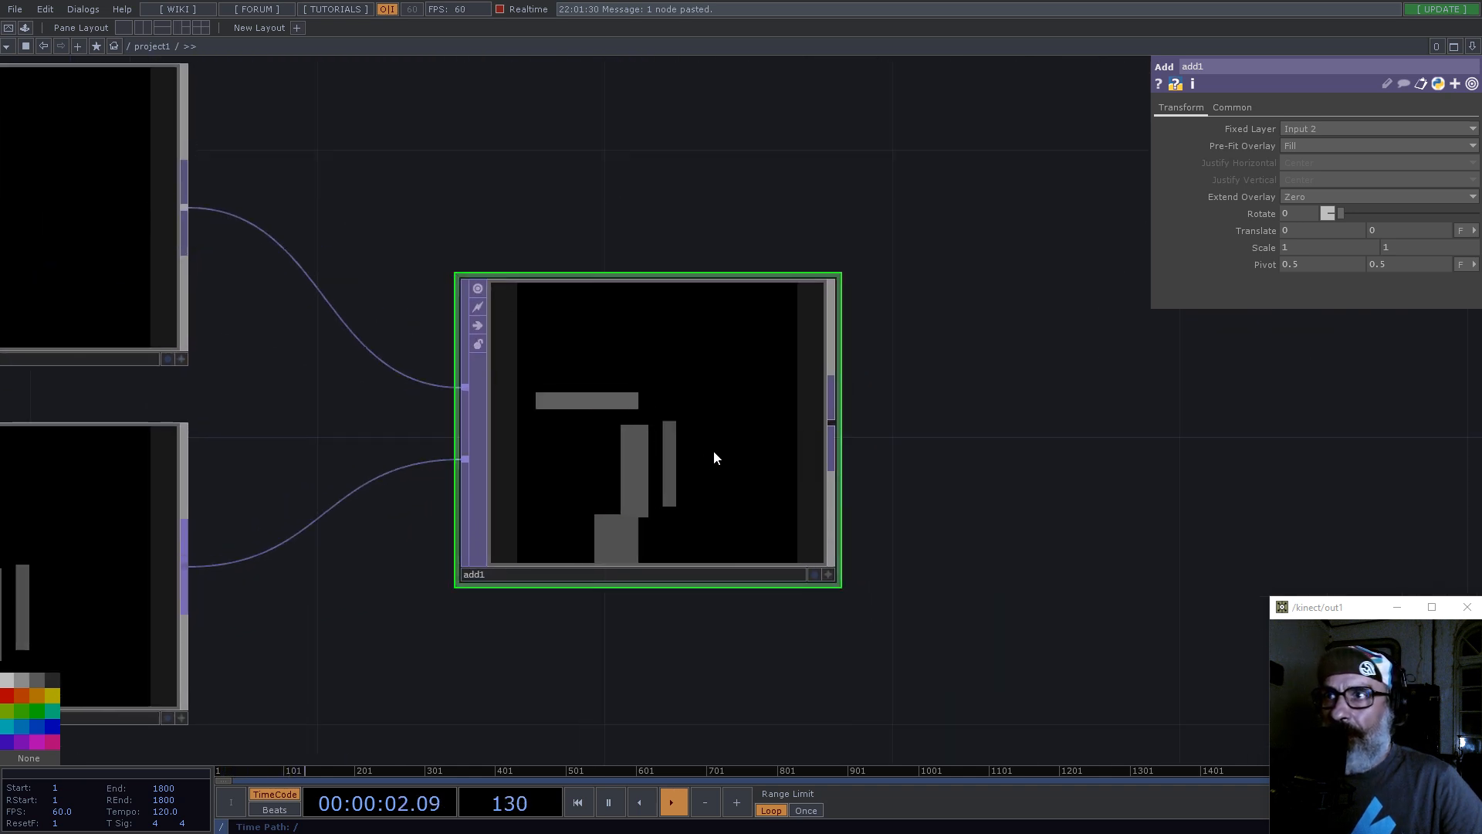
Step: Rename the Add node that merges multiply5 and multiply6 to scale1
scroll(683, 502, "down", 3)
left_click(641, 534)
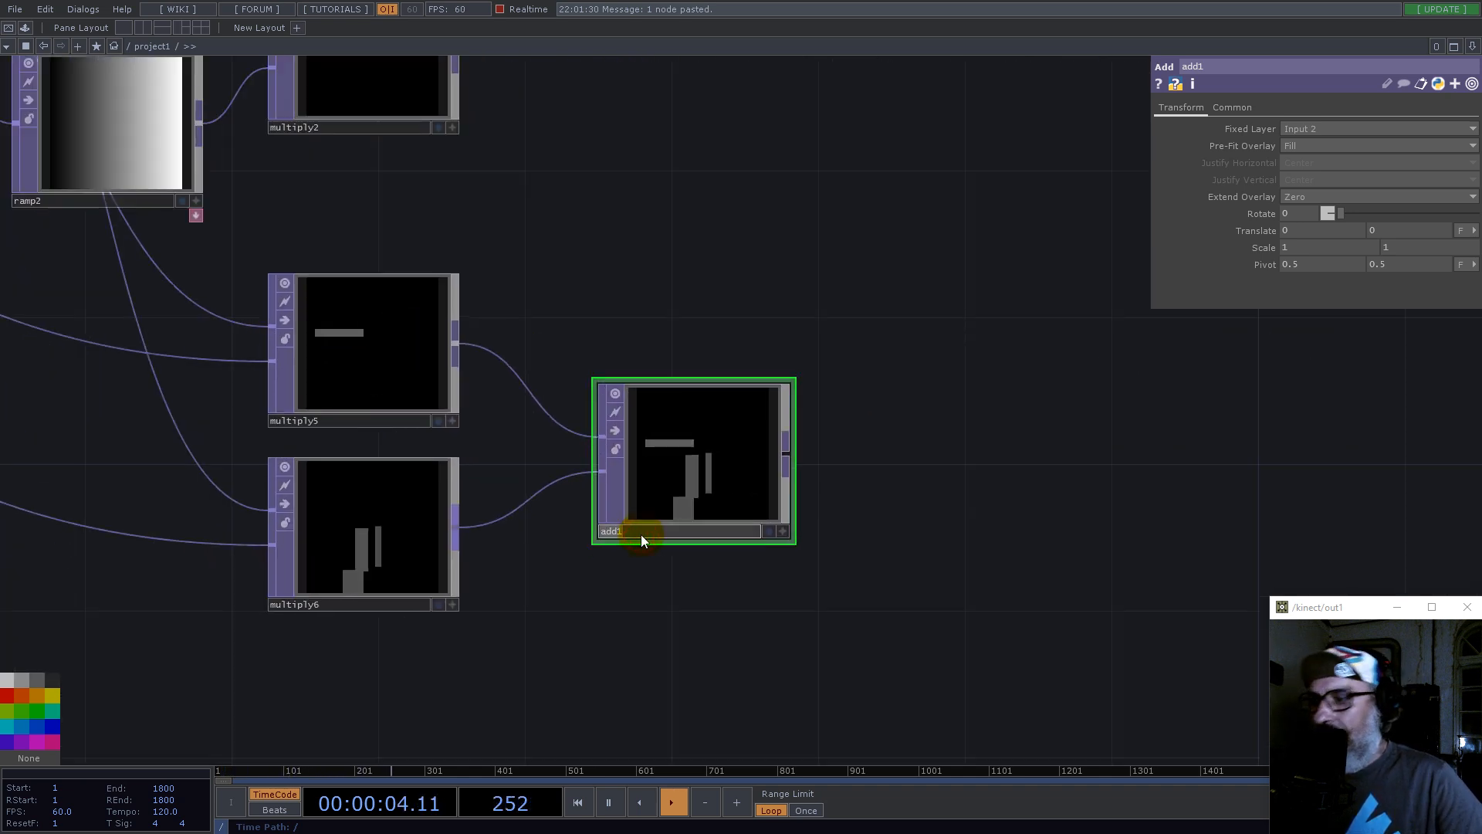
type("scale1")
key("Return")
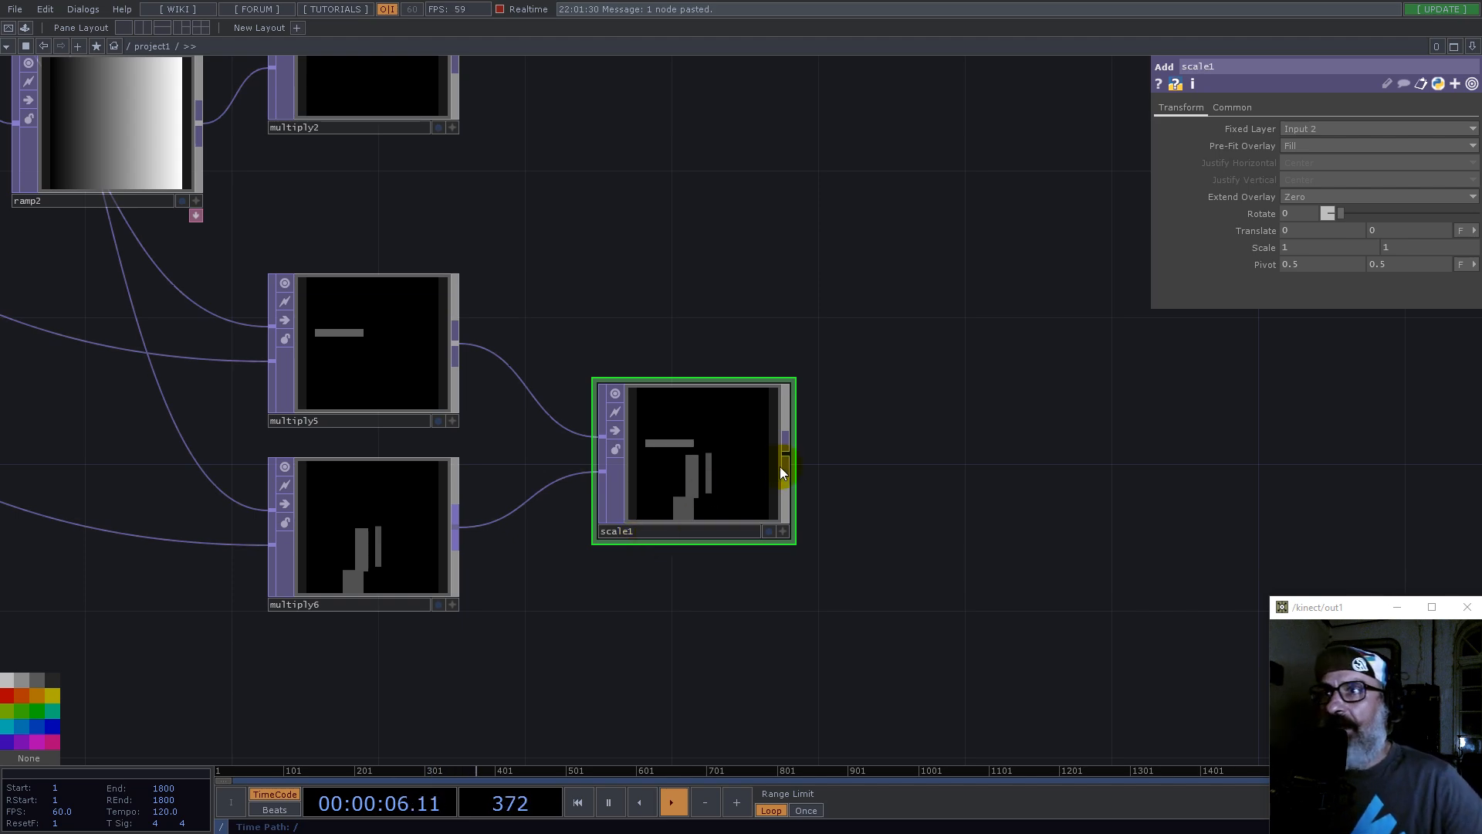
Step: Add a Subtract TOP fed by pos and place it well beyond the ramp node
scroll(780, 467, "down", 5)
scroll(603, 330, "up", 6)
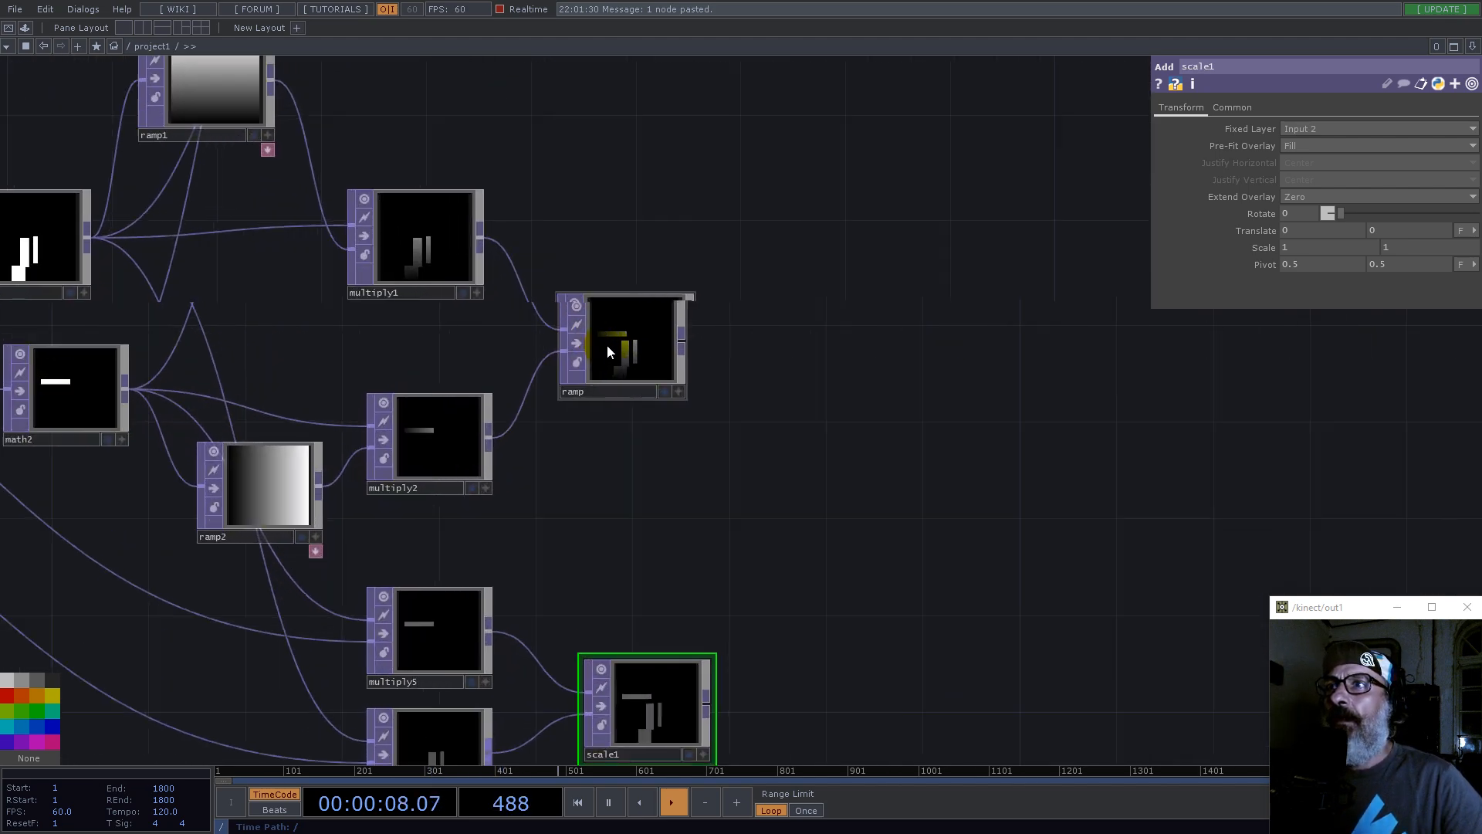
scroll(590, 593, "down", 1)
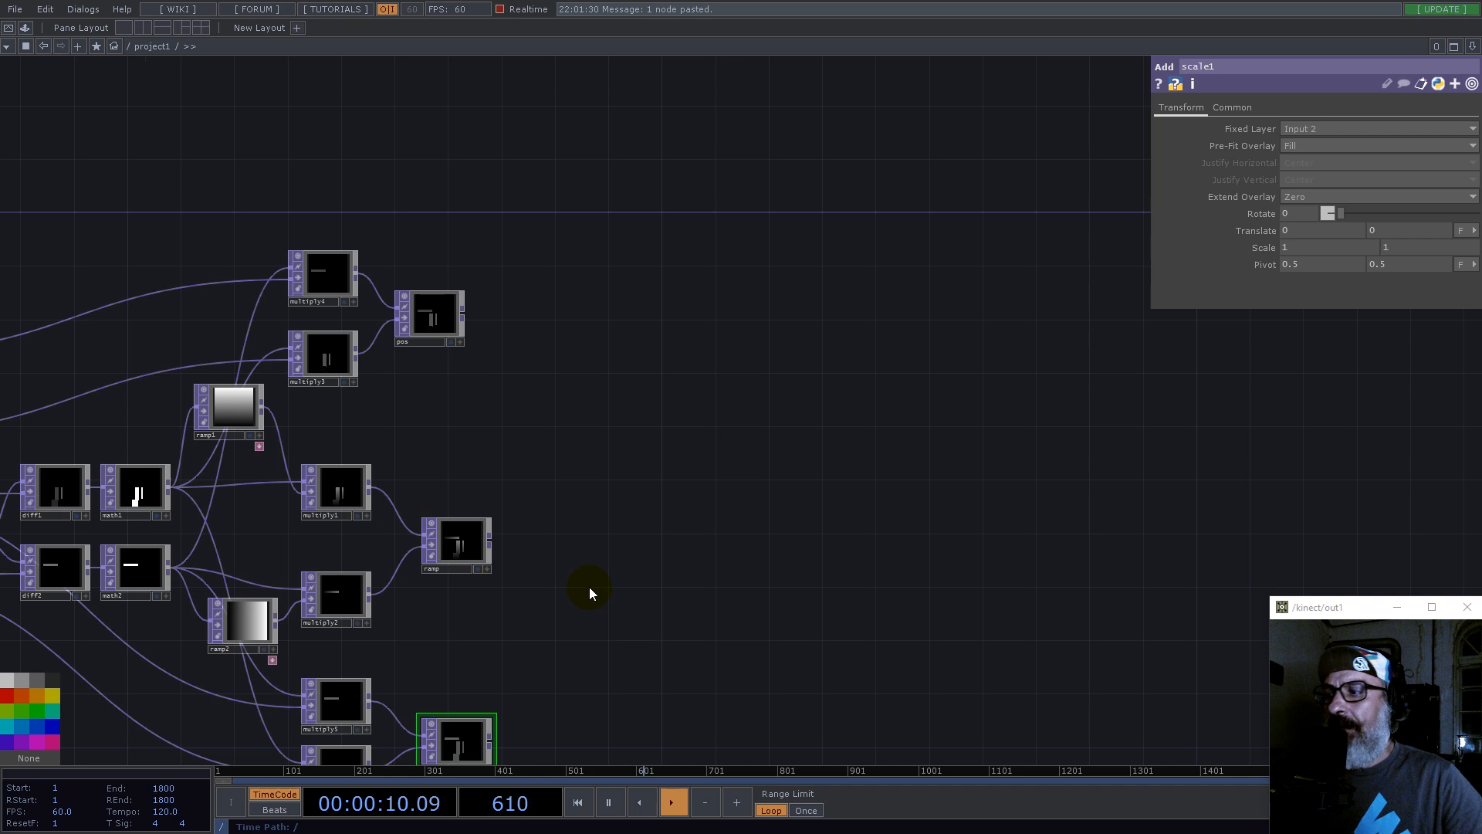
right_click(465, 312)
type("su")
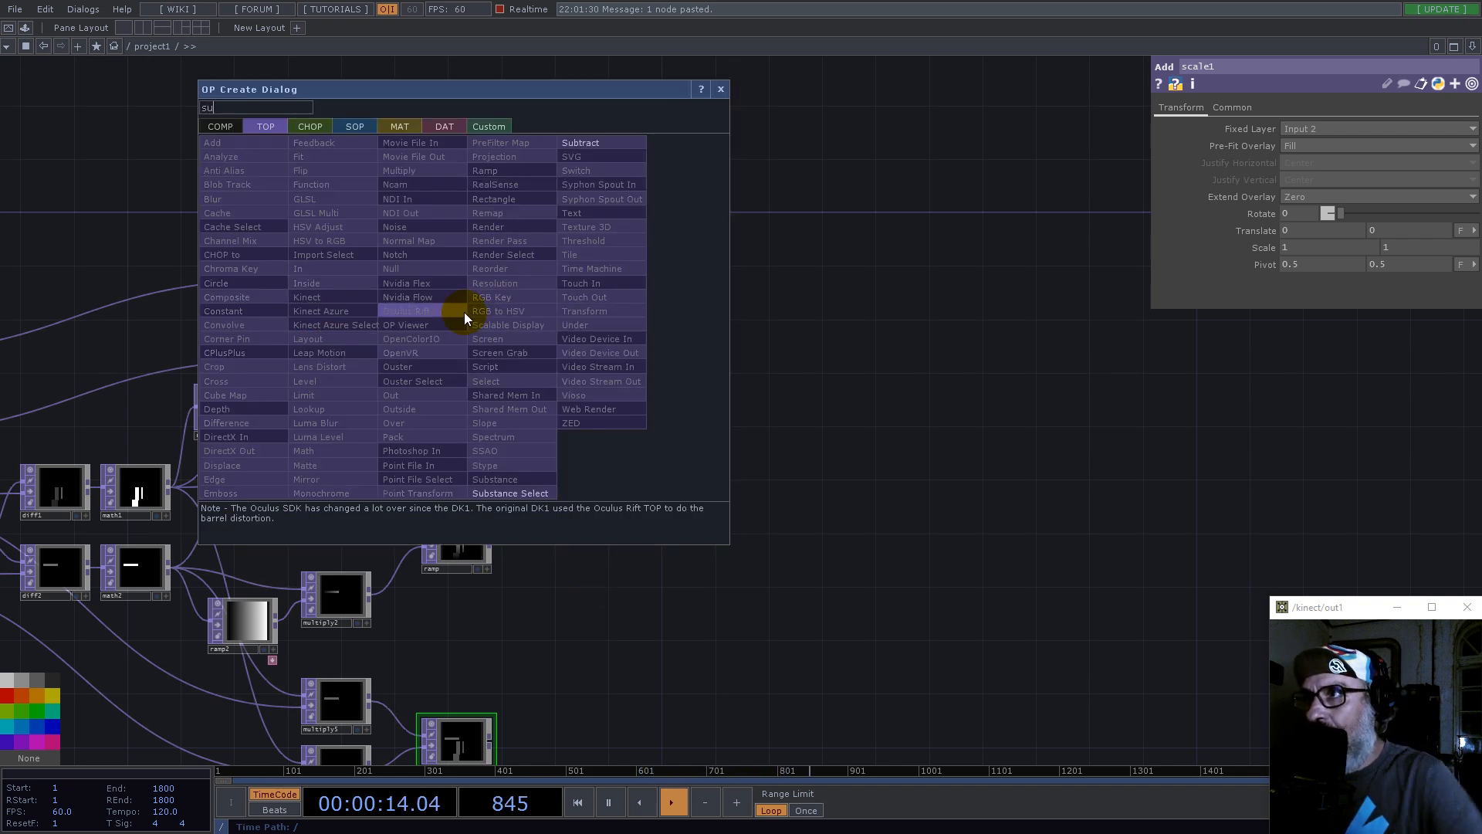
left_click(576, 139)
left_click(845, 480)
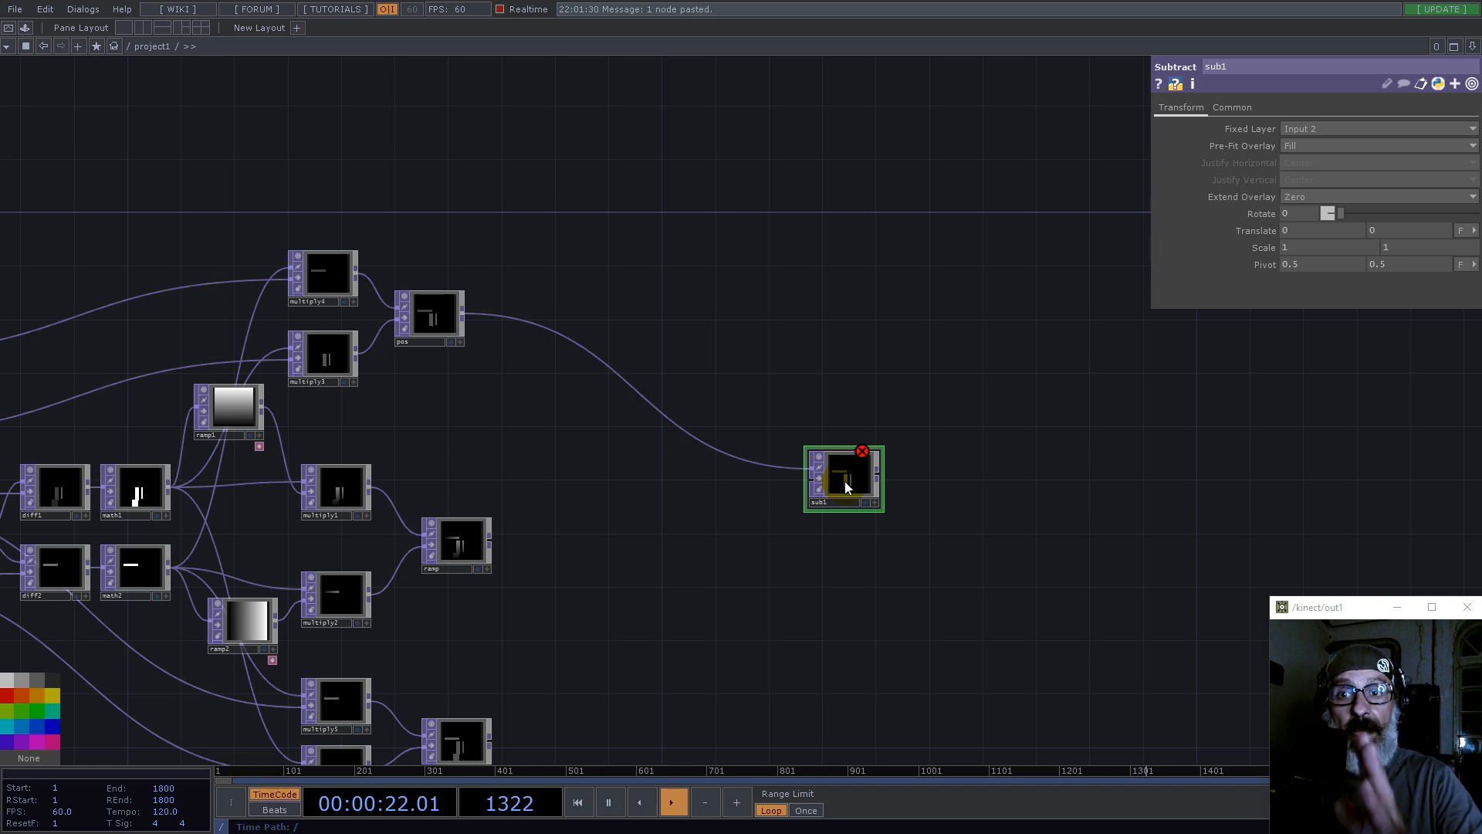
Step: Add a Math TOP fed by scale1 and place it just after that node
left_click_drag(638, 615, 695, 424)
scroll(550, 521, "up", 3)
key("Tab")
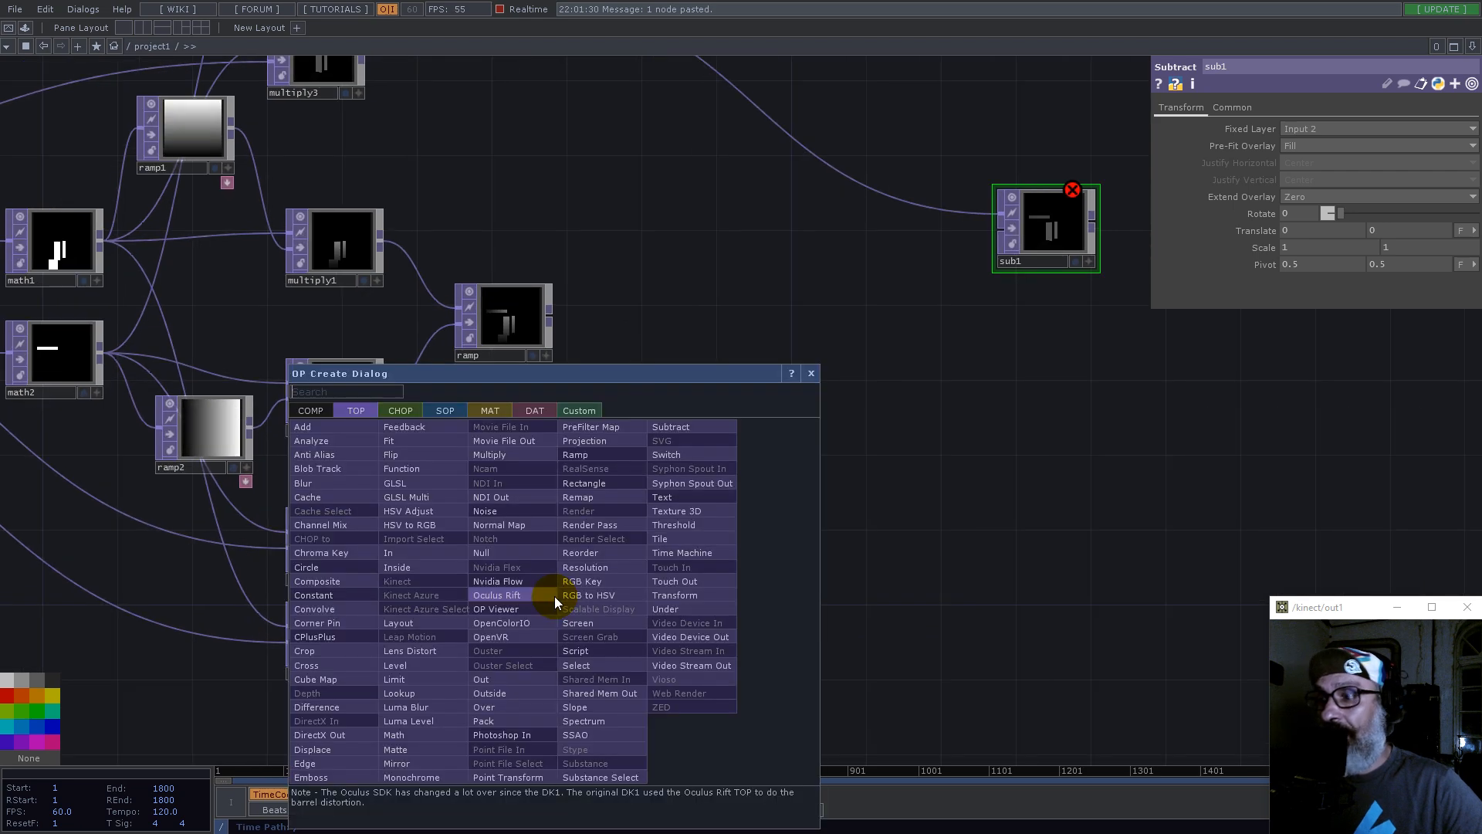
type("math")
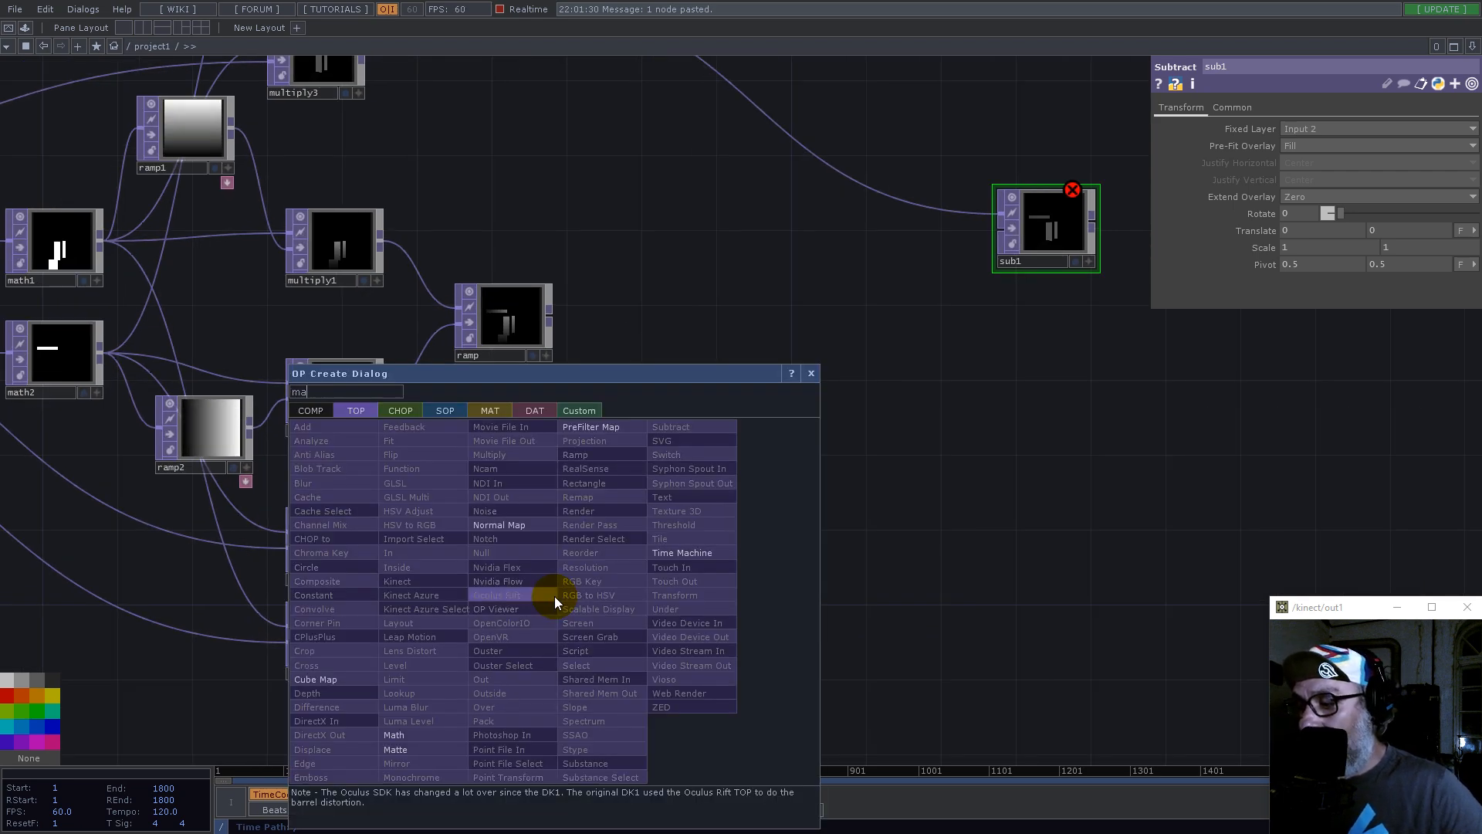
left_click(410, 733)
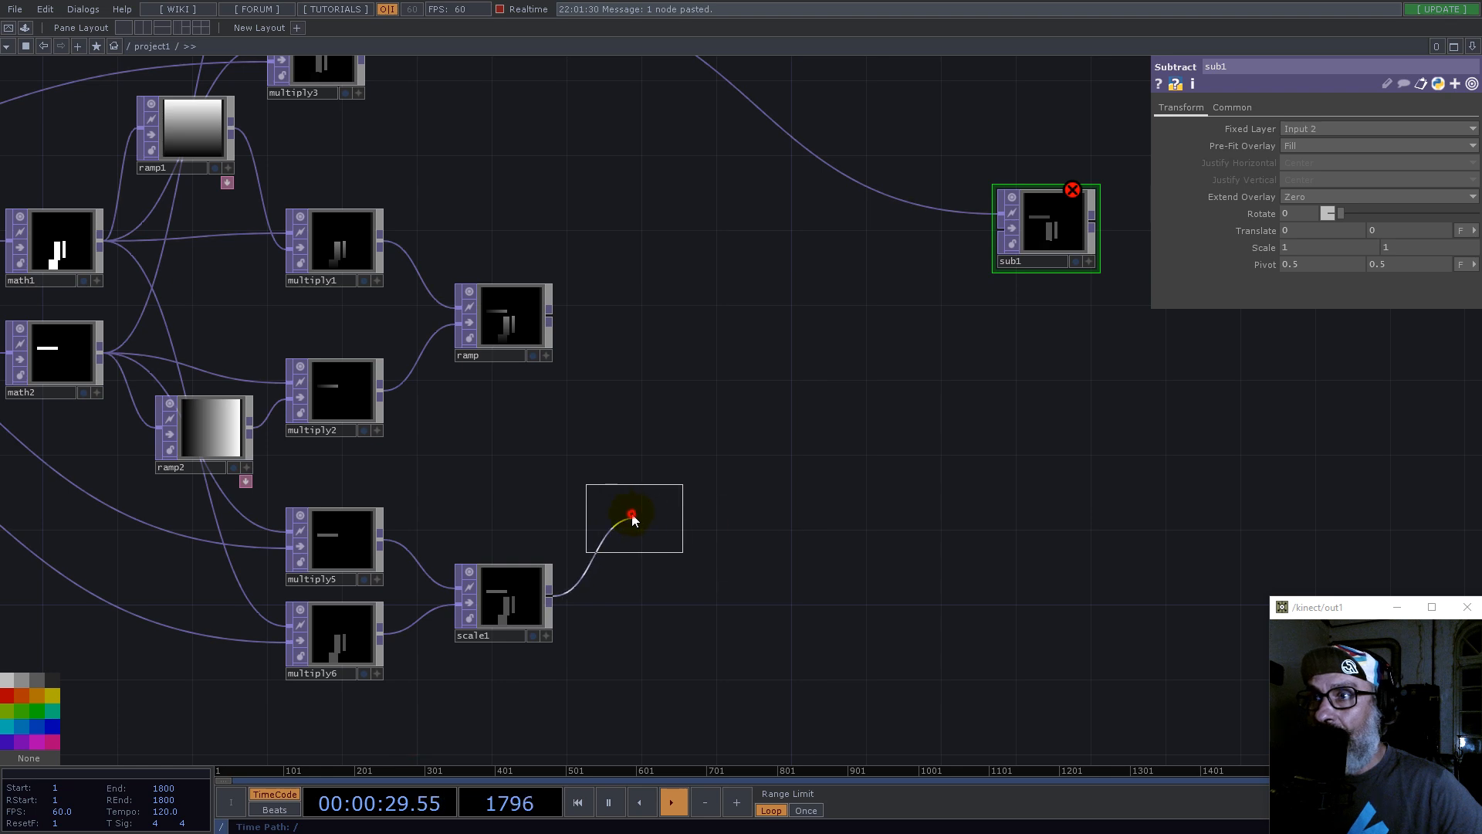
left_click(628, 520)
Step: Set math3's Multiply value to 1/2 and connect it to the second input of sub1
left_click(1200, 107)
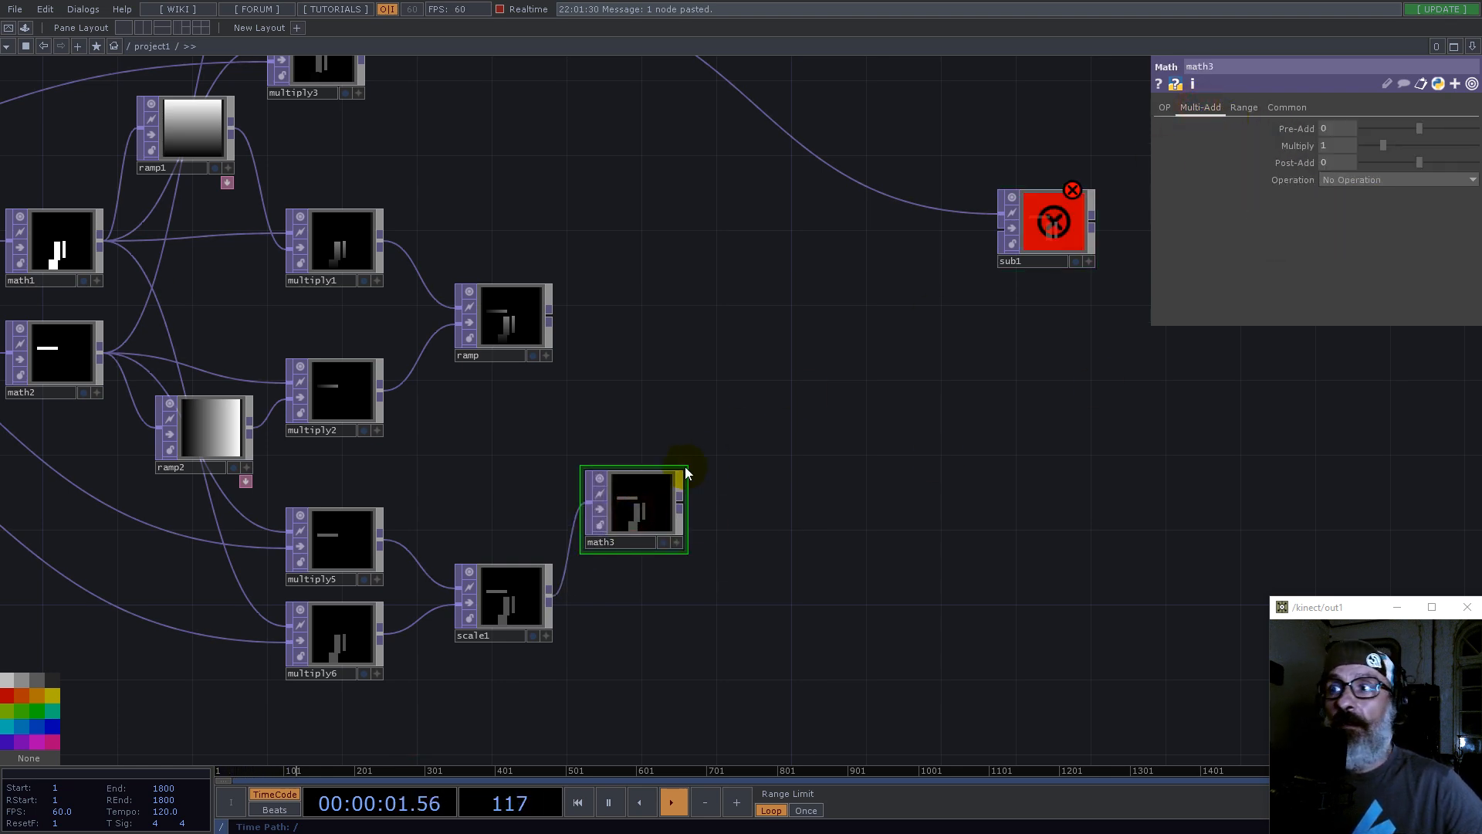
left_click(1336, 145)
type("1/2")
key("Return")
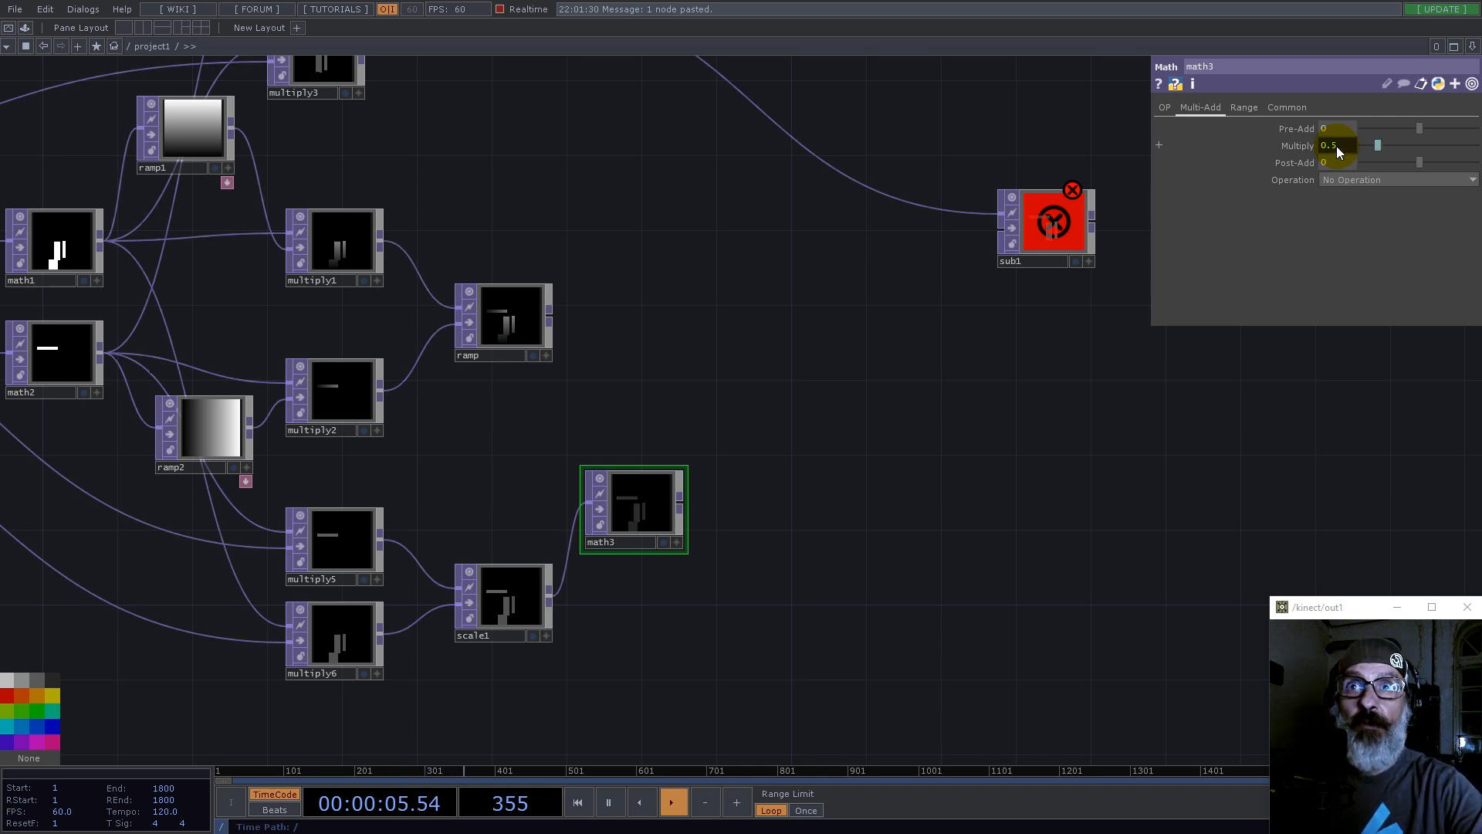
left_click_drag(679, 502, 970, 242)
left_click_drag(1031, 341, 751, 445)
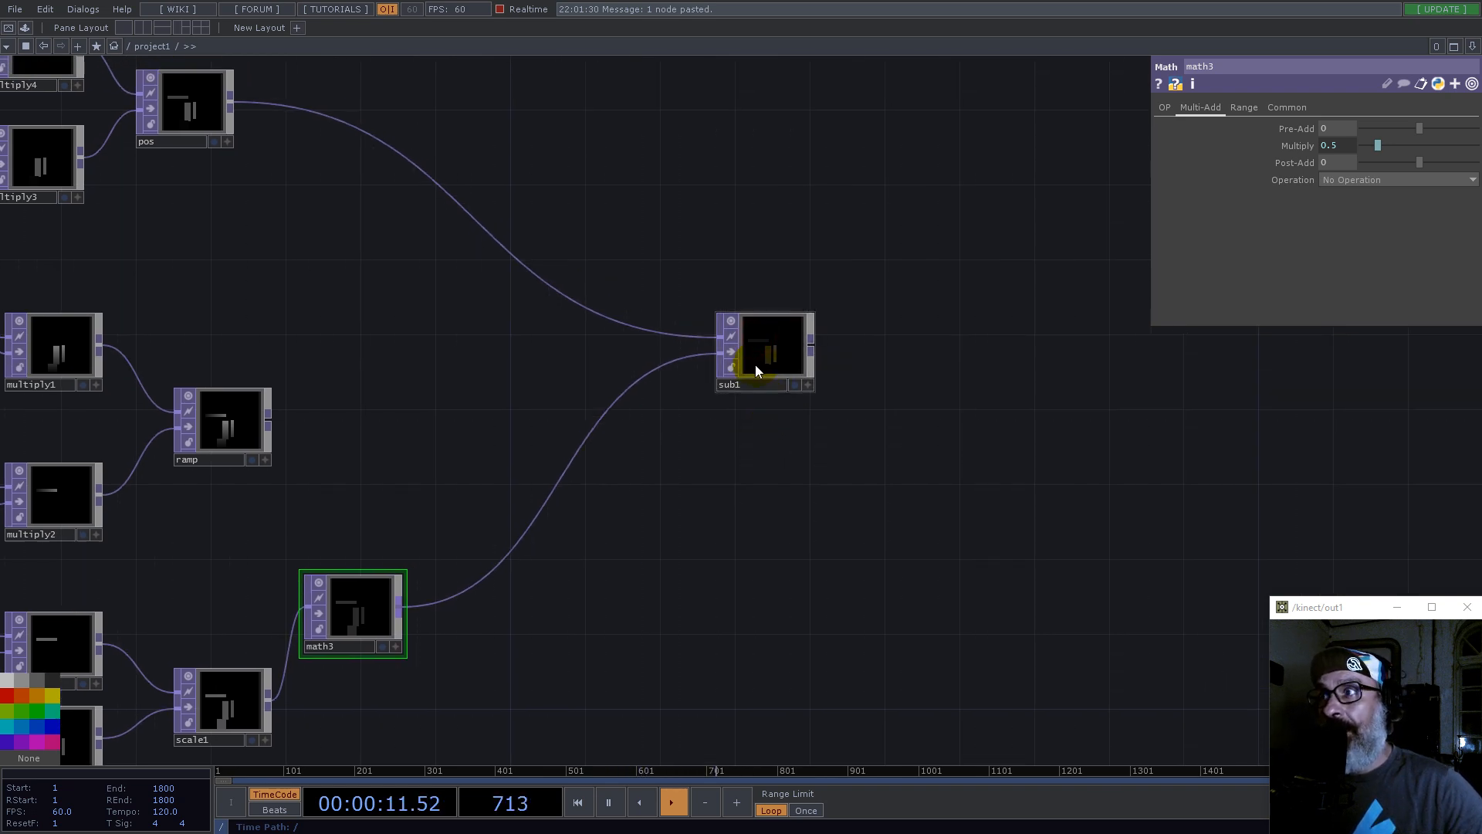
Step: Add a second Subtract TOP fed by ramp and connect sub1 to its second input
scroll(752, 424, "down", 3)
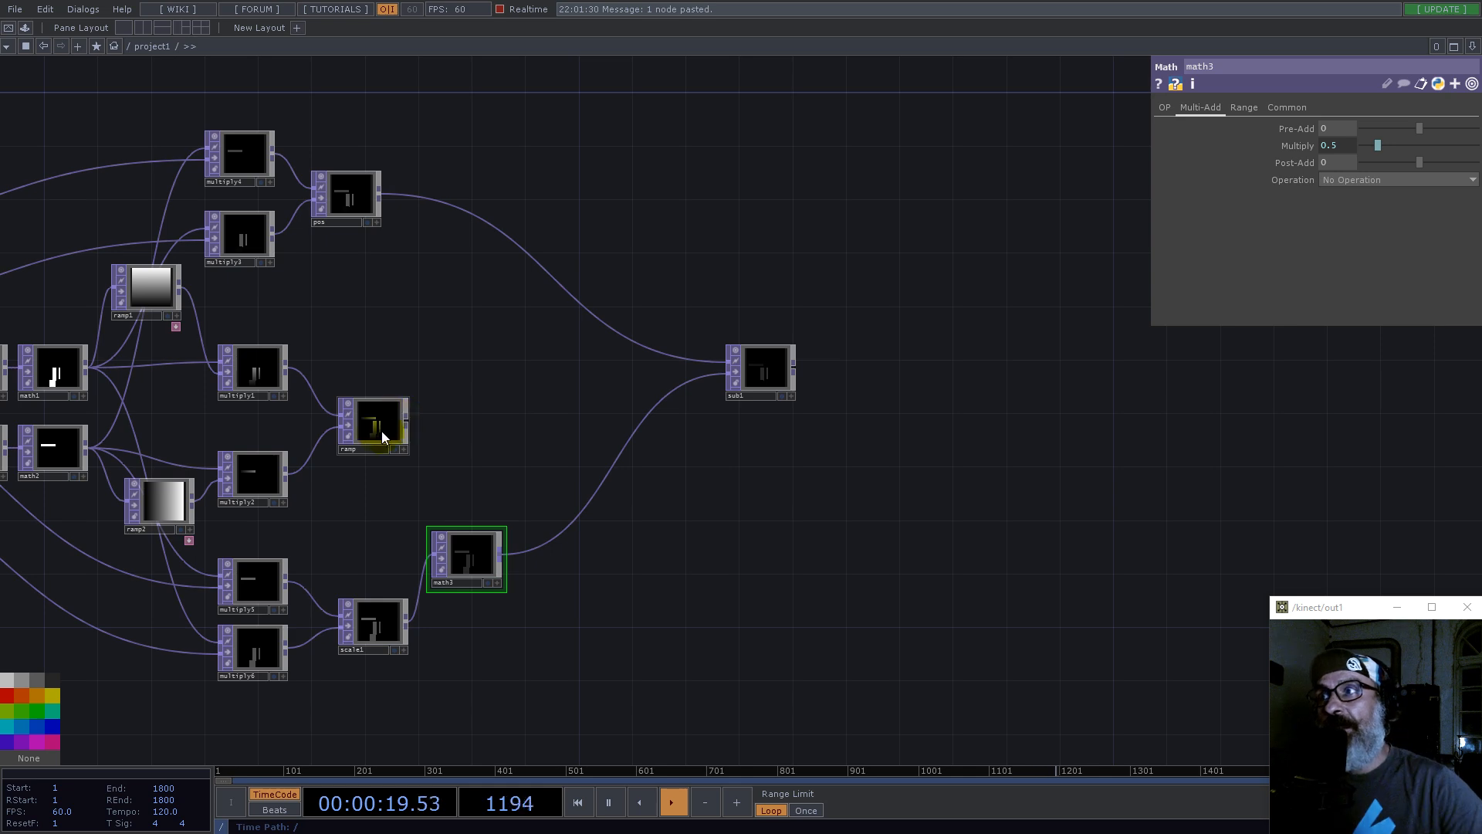
scroll(381, 430, "up", 5)
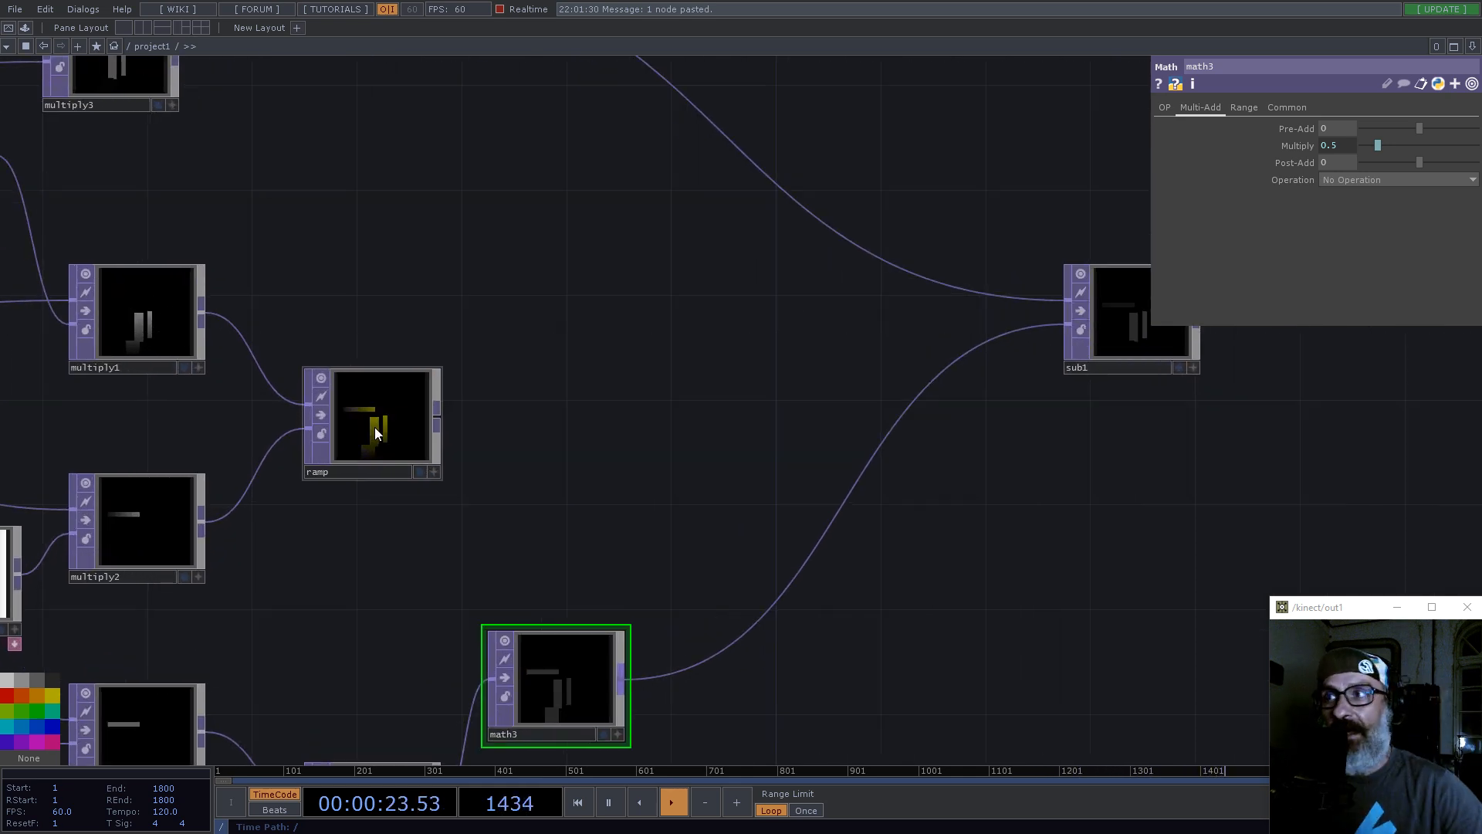
scroll(397, 419, "down", 4)
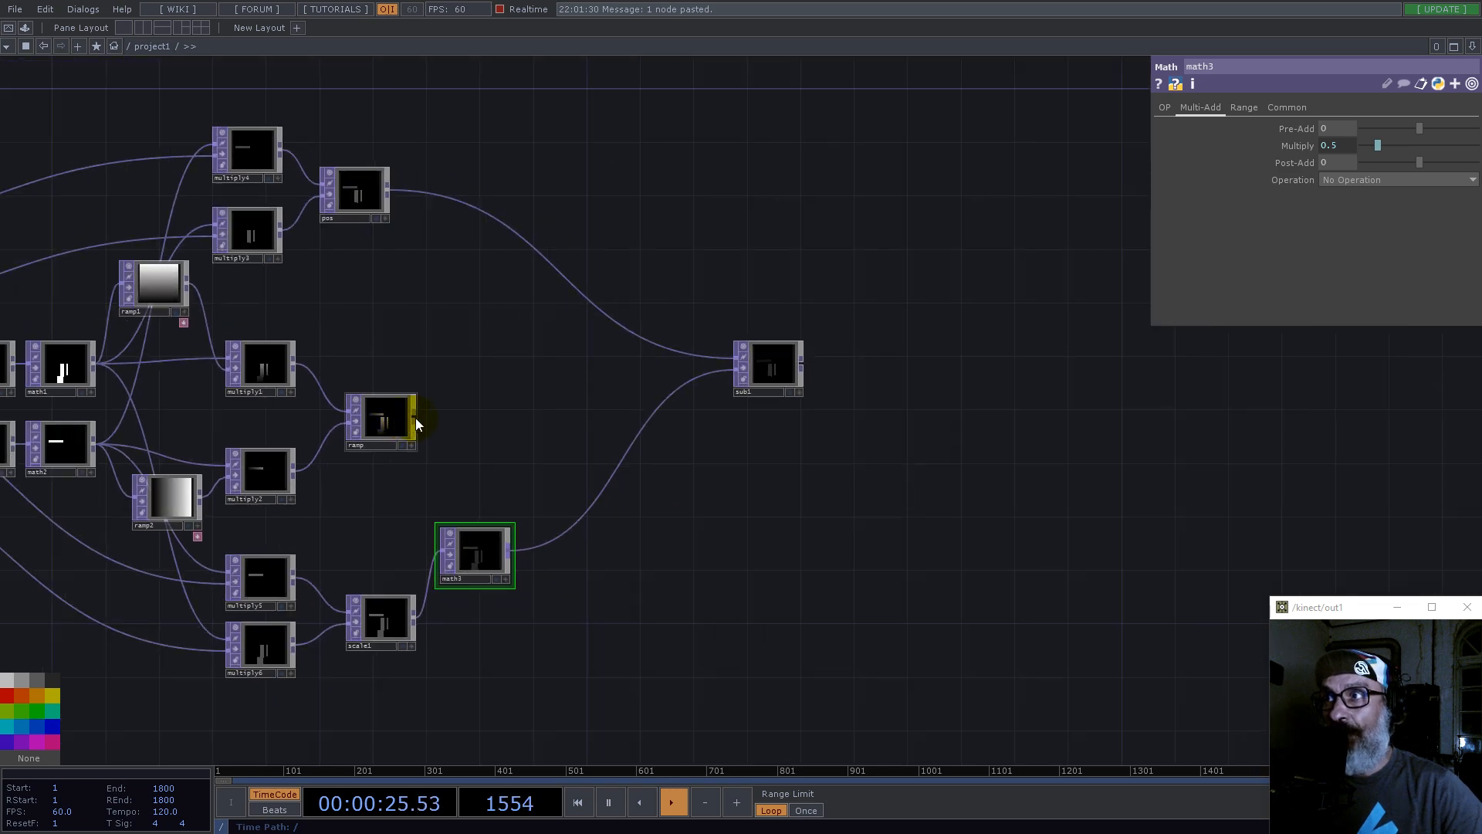
right_click(415, 418)
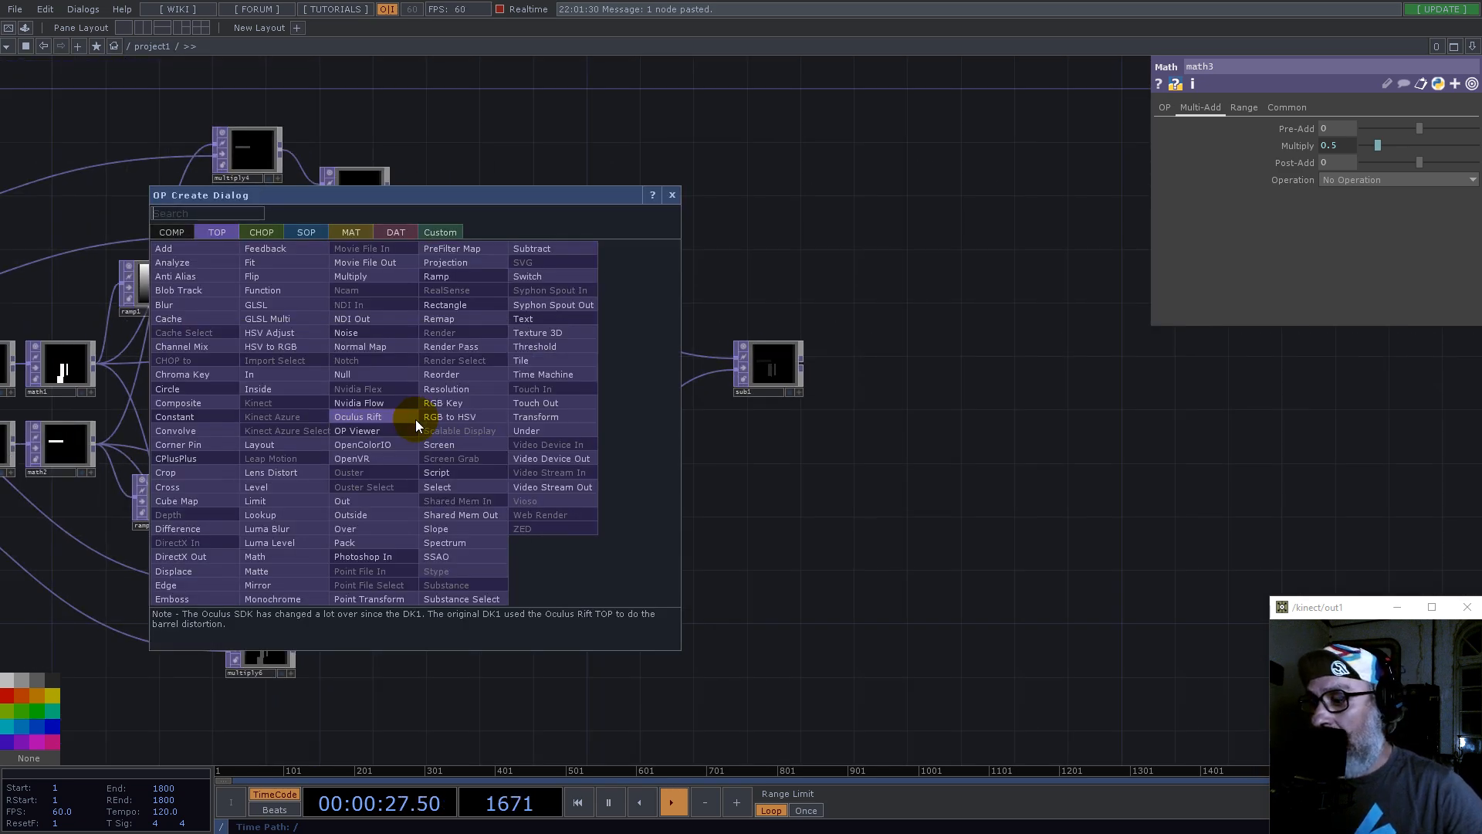
type("su")
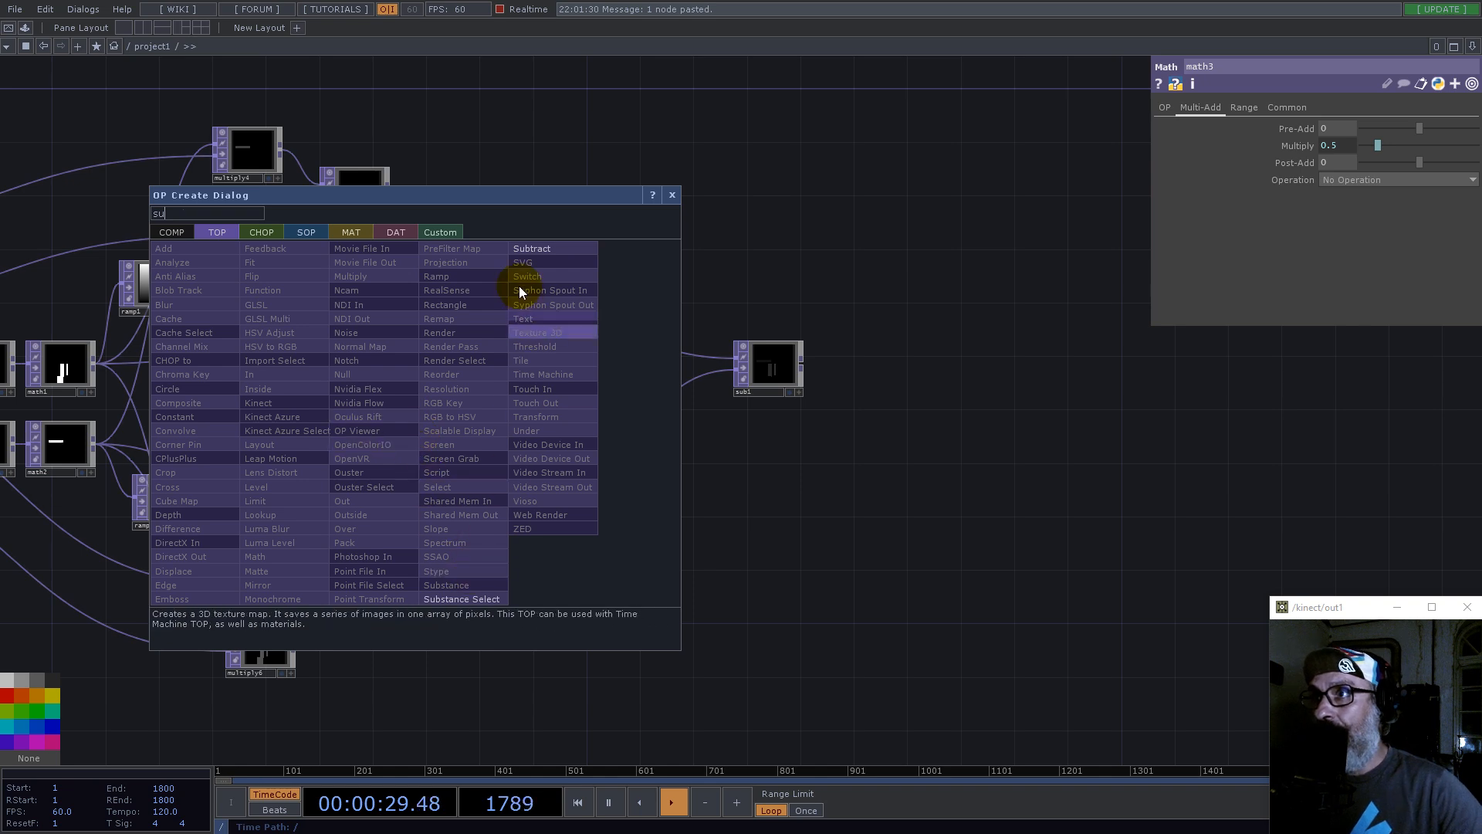
left_click(531, 248)
left_click(922, 451)
left_click_drag(805, 364, 854, 439)
Step: Examine the gradients inside the rectangles of sub2's output and review the surrounding network
scroll(916, 440, "up", 10)
scroll(678, 507, "up", 3)
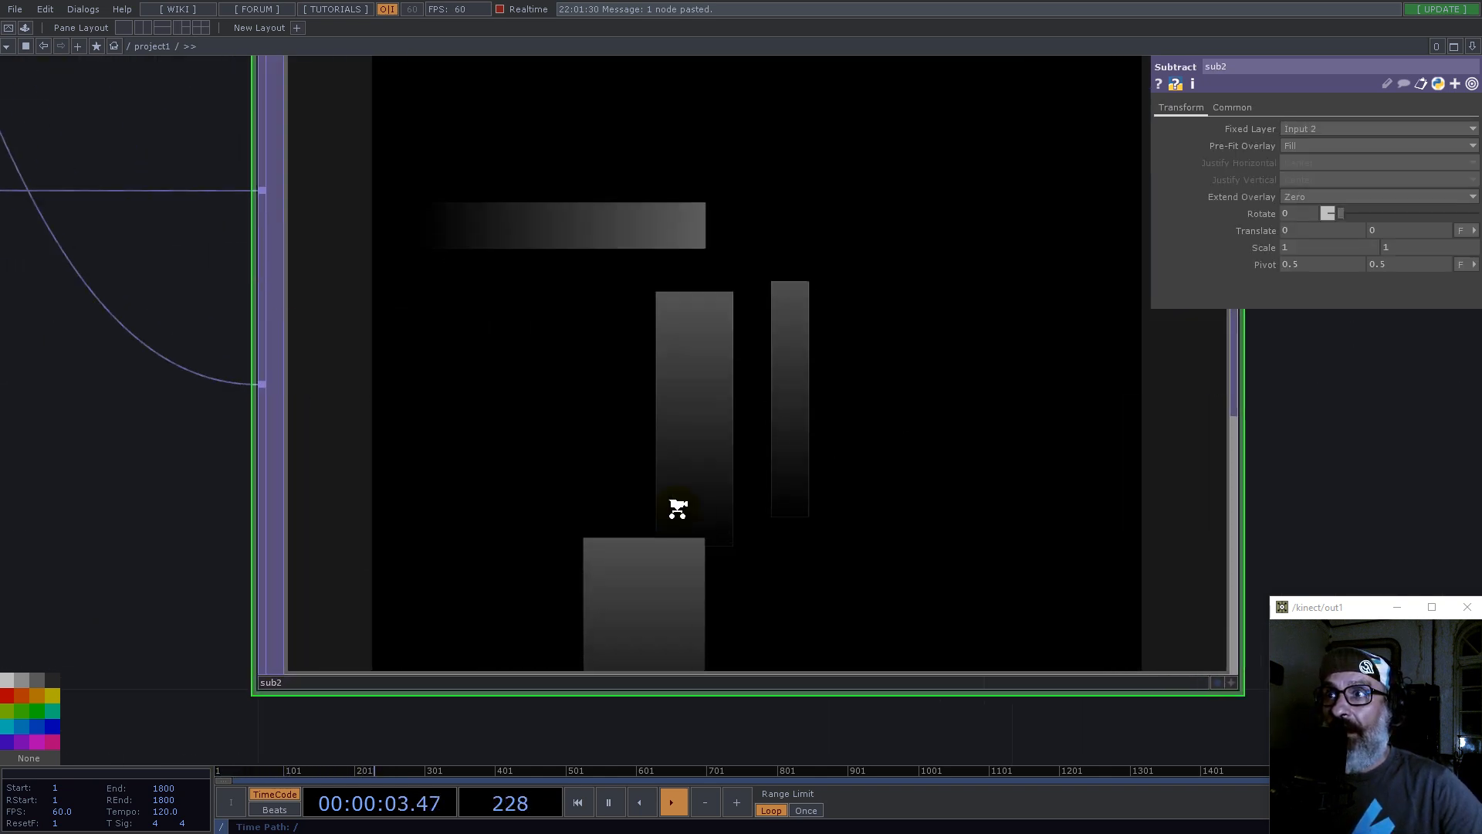
scroll(678, 508, "up", 3)
scroll(798, 502, "down", 5)
scroll(798, 506, "up", 3)
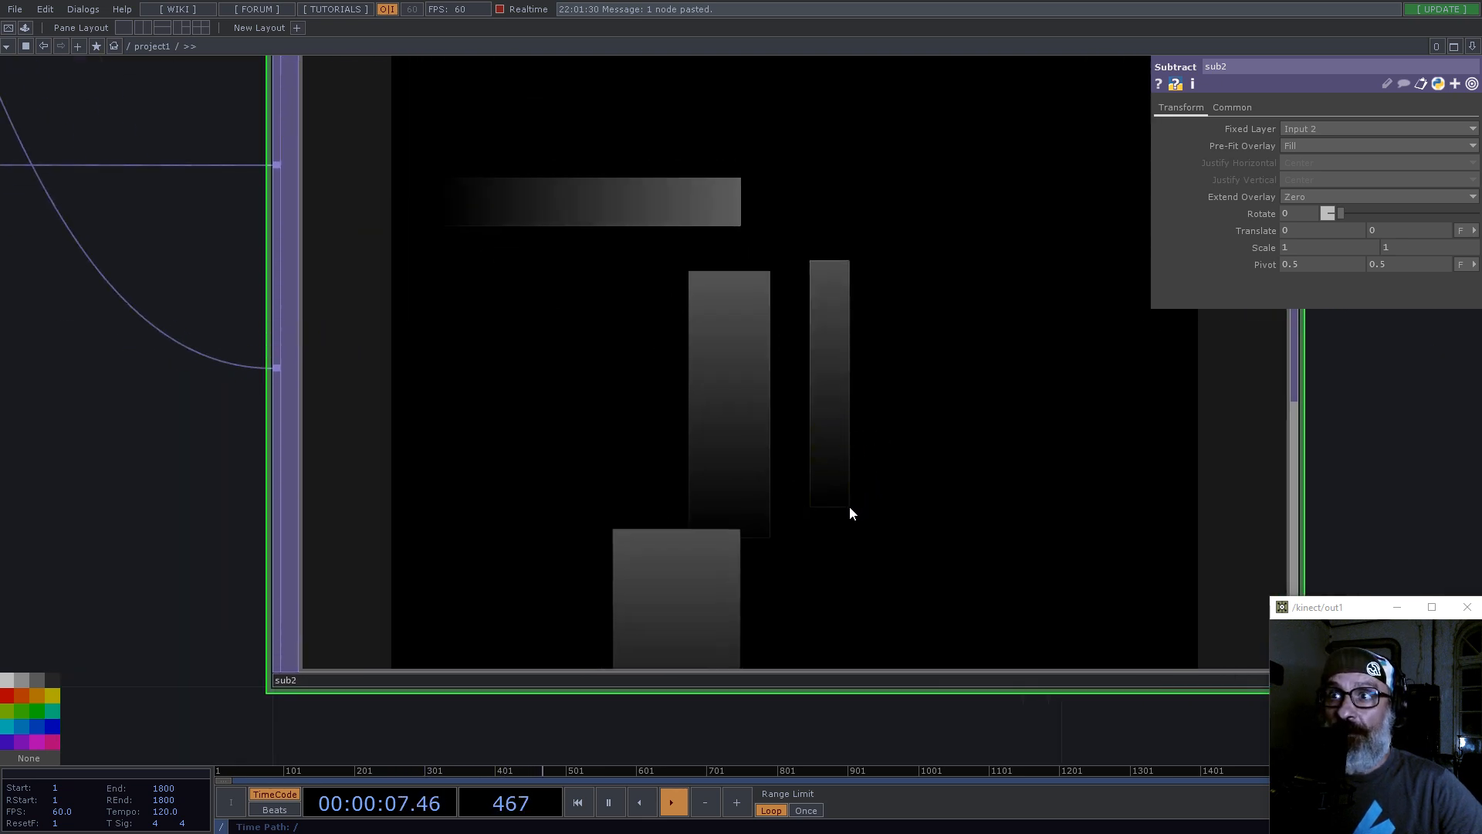
scroll(850, 507, "up", 2)
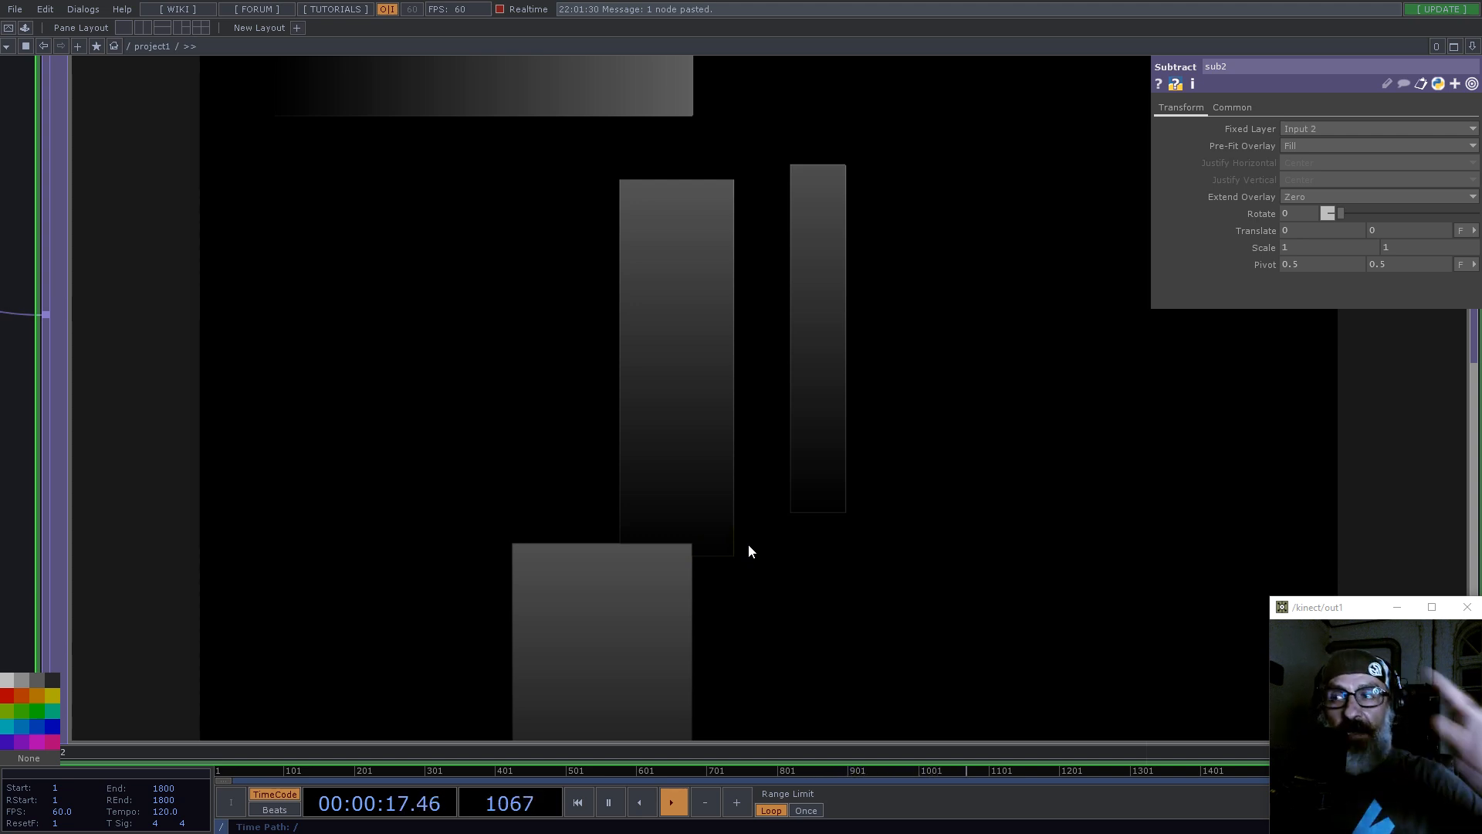
scroll(748, 545, "down", 4)
scroll(909, 501, "down", 8)
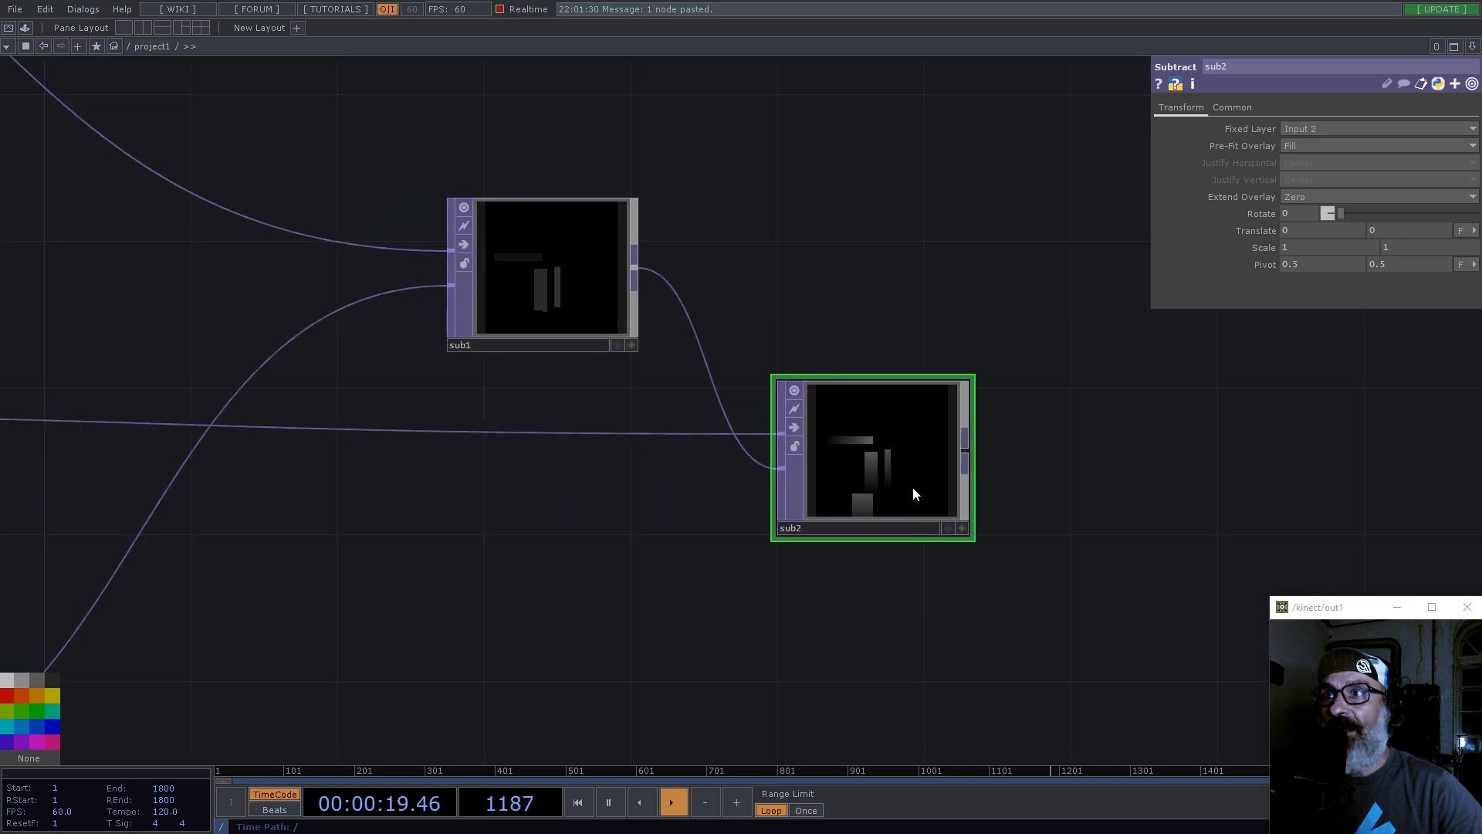
left_click_drag(754, 595, 1175, 533)
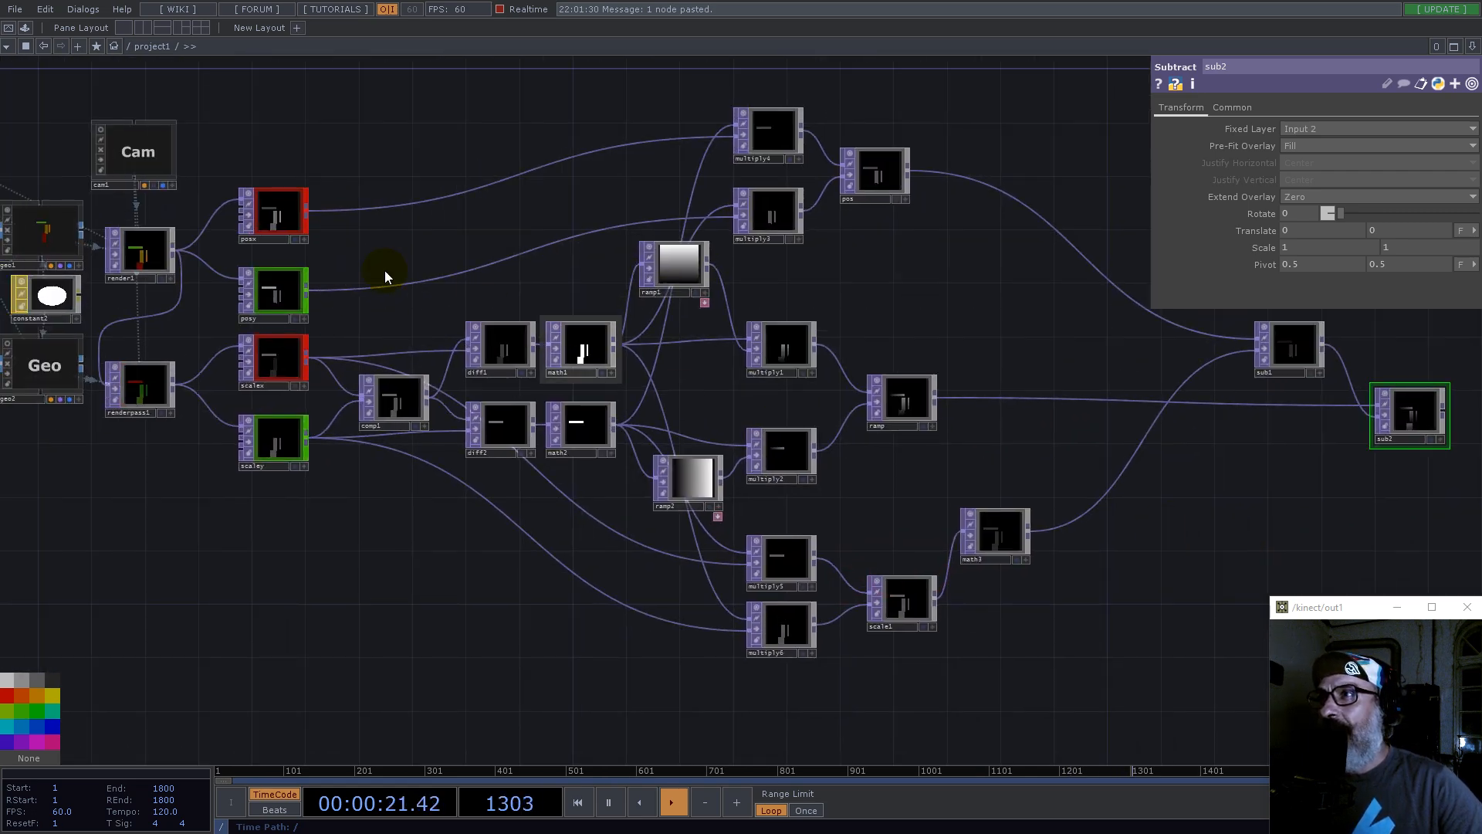
Step: Turn off anti-aliasing on the render1 node by setting it to 1x (Off)
left_click(133, 255)
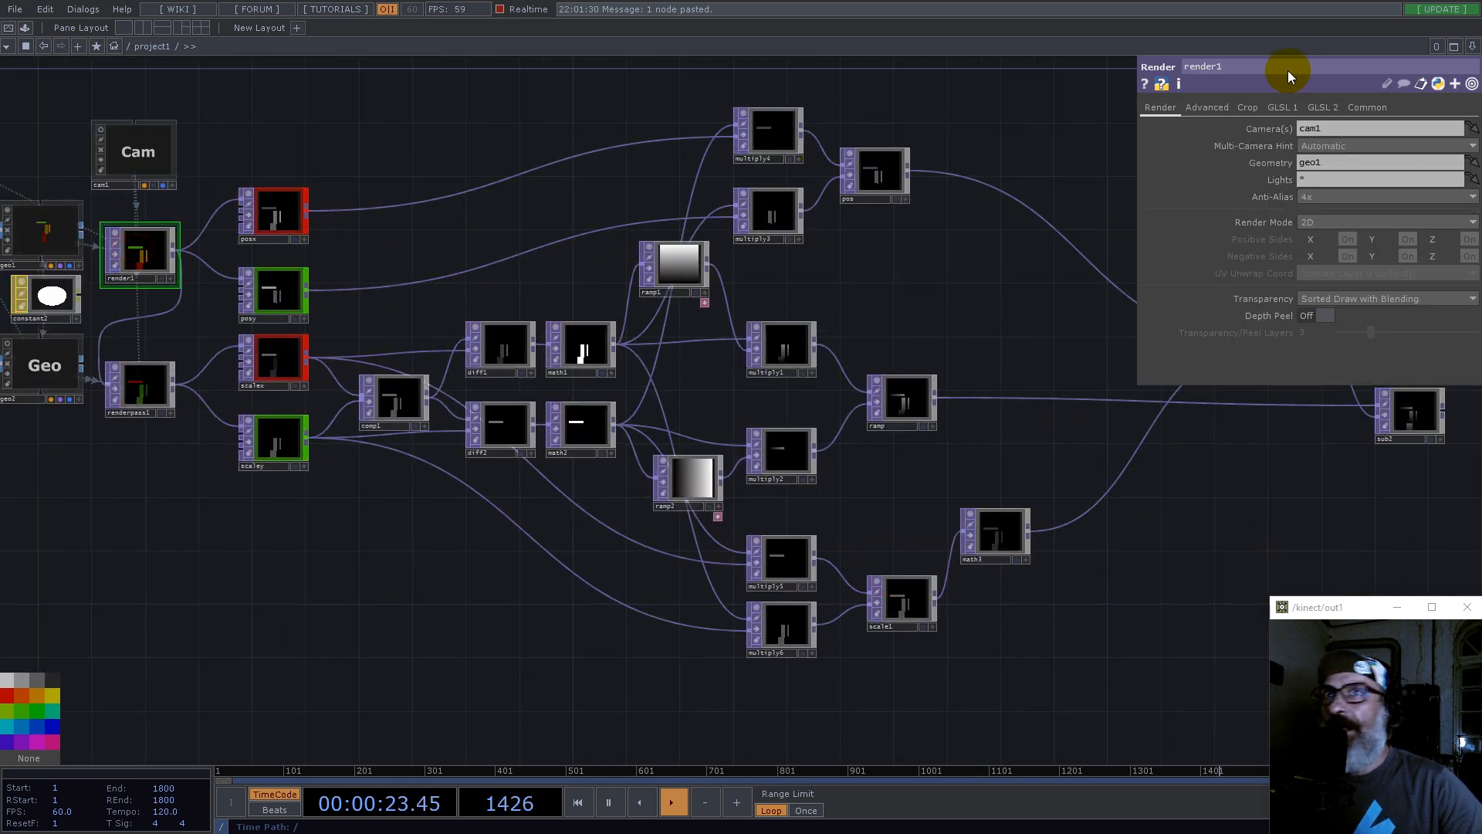
left_click(1317, 196)
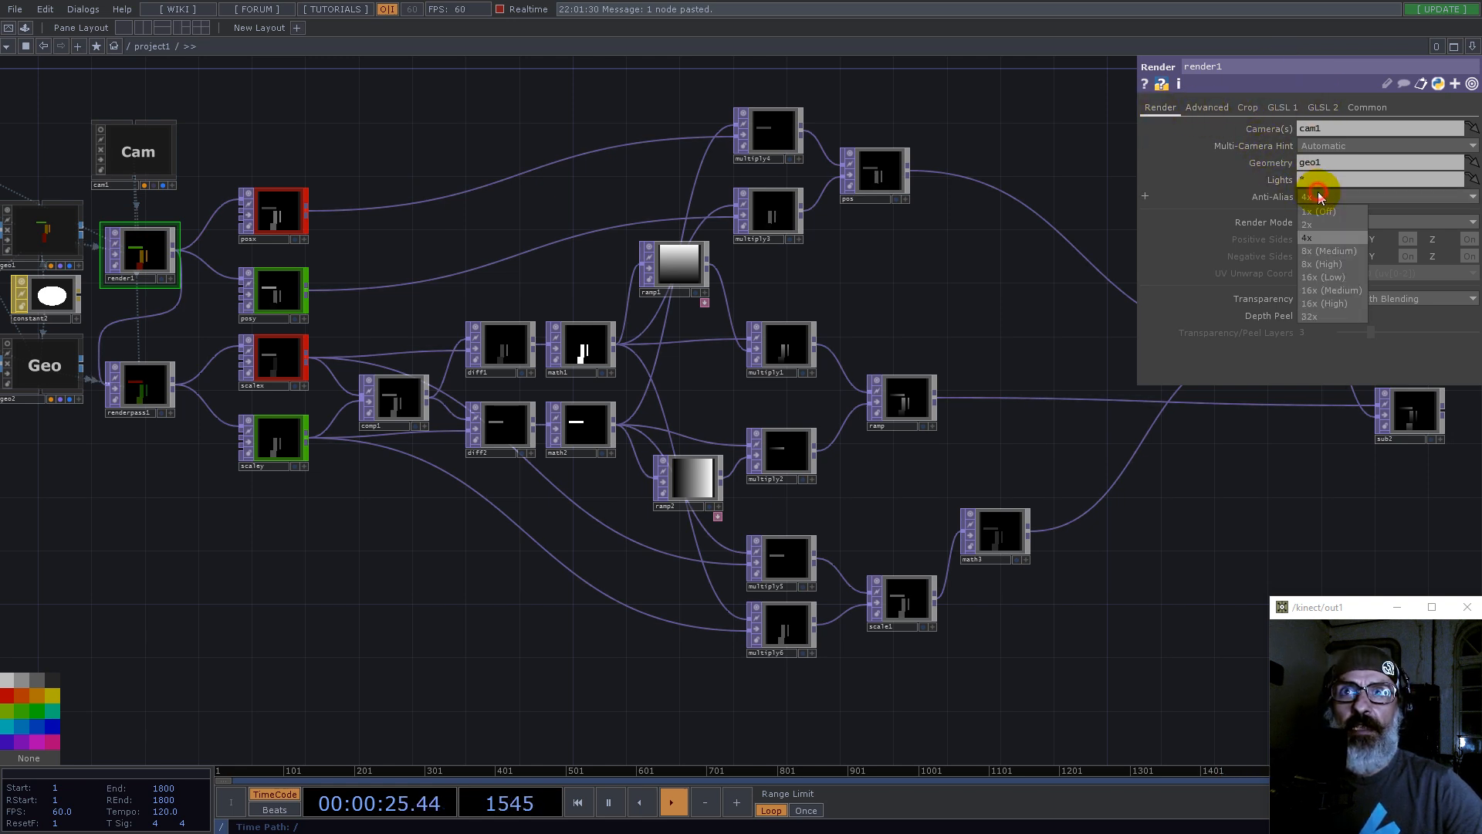
left_click(1317, 213)
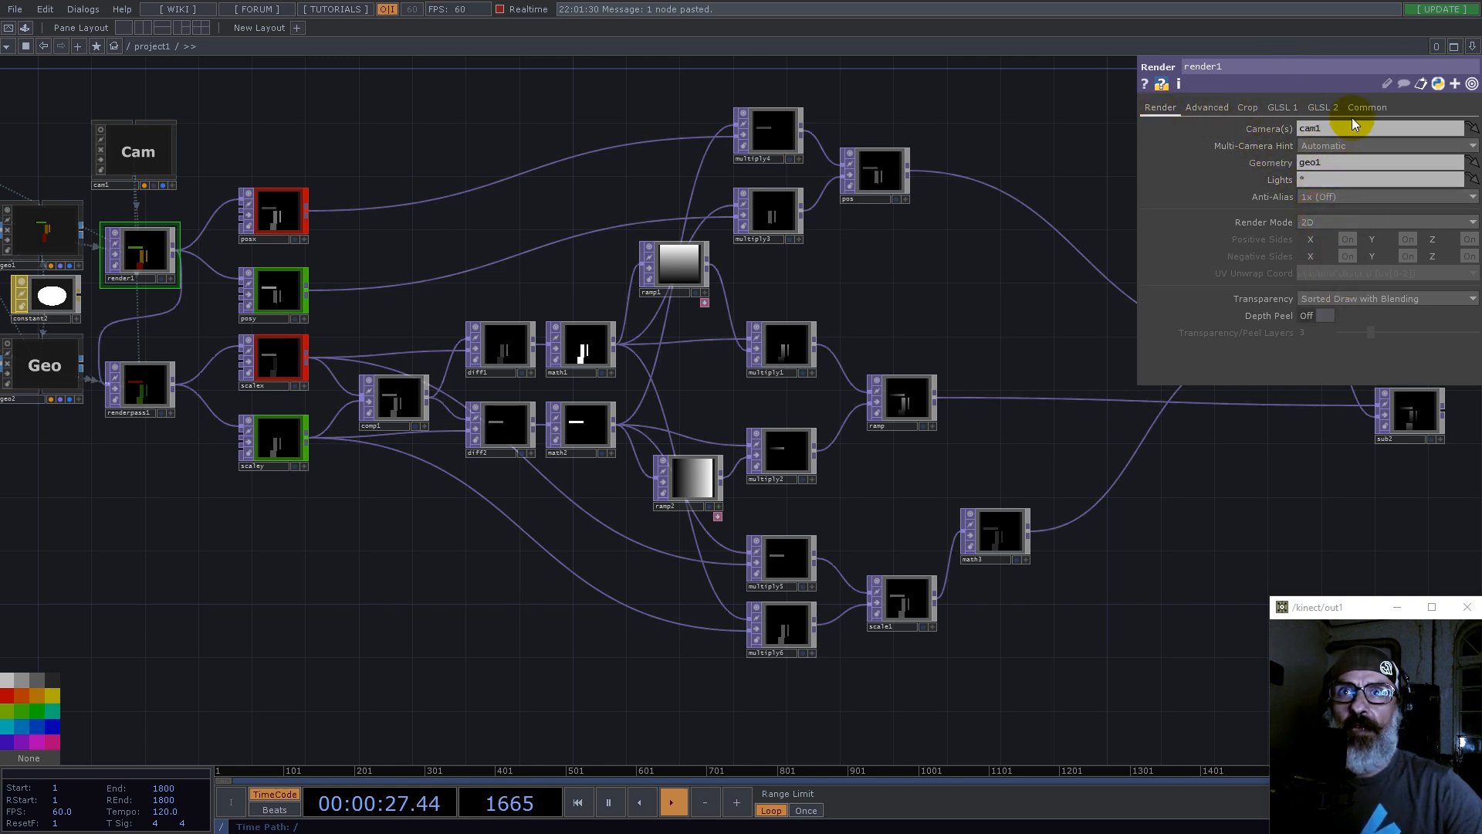
Step: Set render1's viewer smoothness to Nearest Pixel
left_click(1355, 108)
left_click(1338, 213)
left_click(1340, 231)
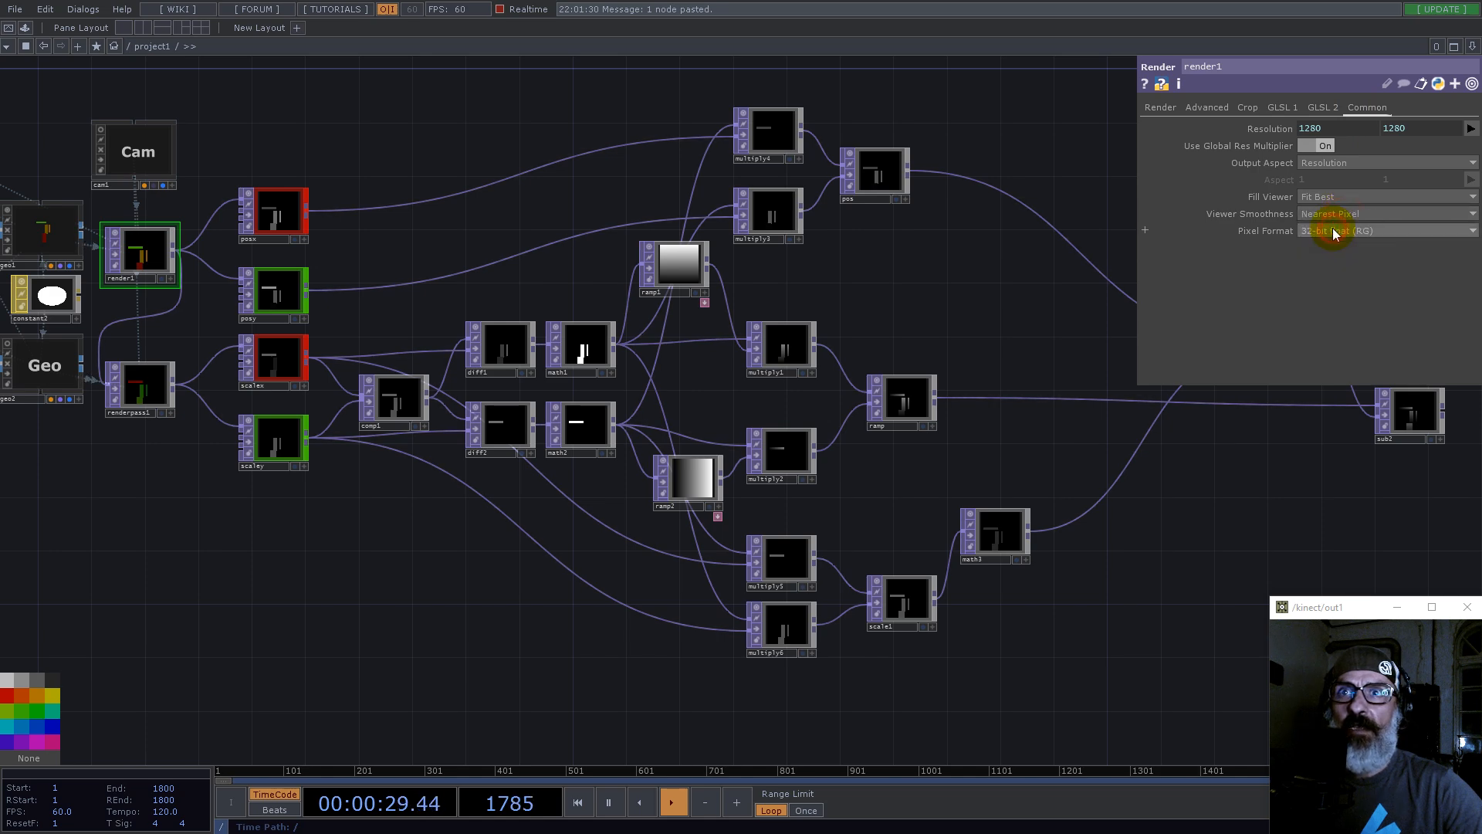
Step: Set render1's viewer smoothness to Interpolate Pixels
left_click_drag(1207, 522, 817, 488)
middle_click_drag(1052, 366, 884, 467)
scroll(884, 468, "up", 3)
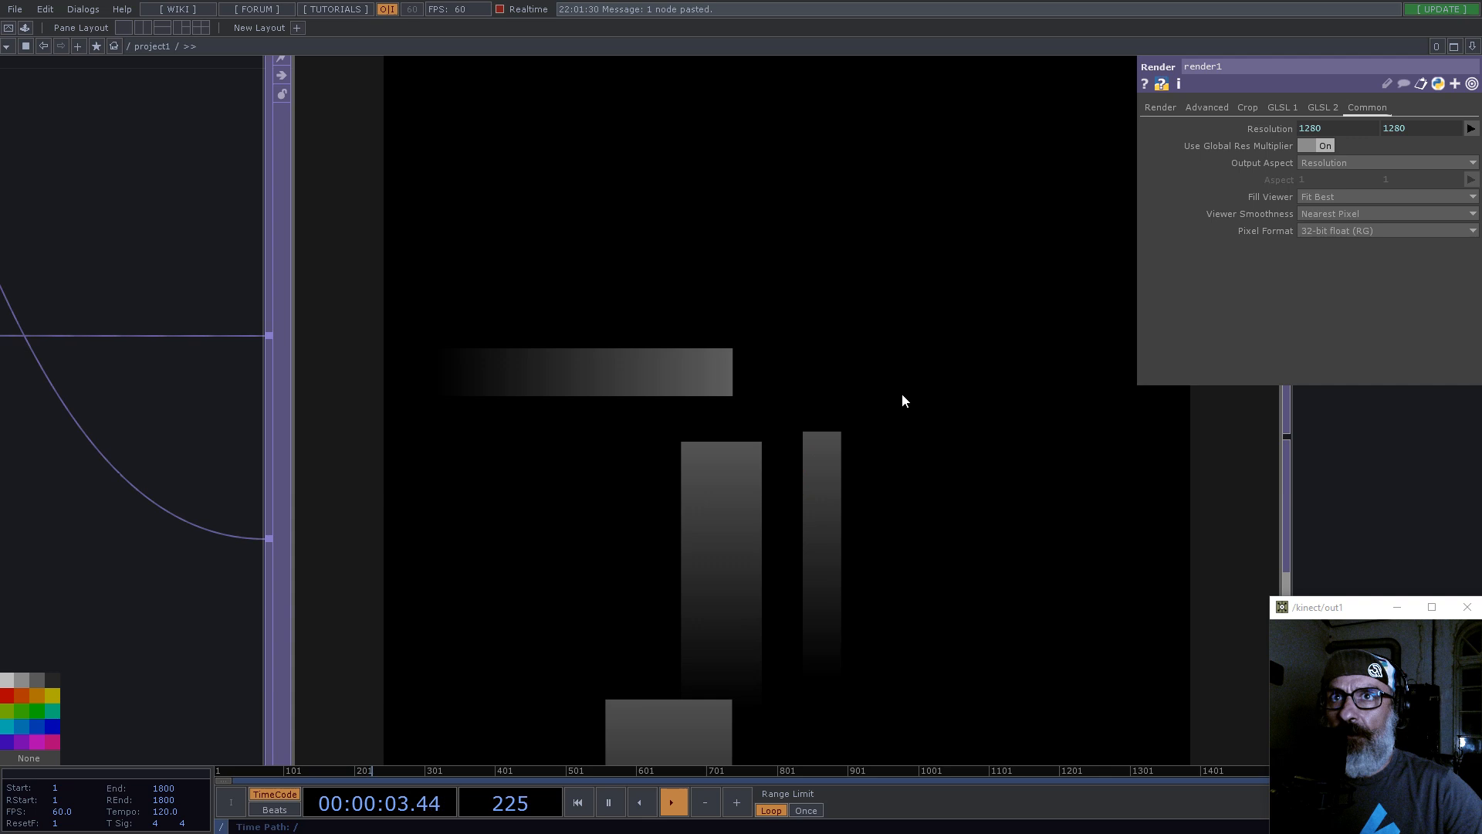
left_click(1301, 214)
left_click(1311, 237)
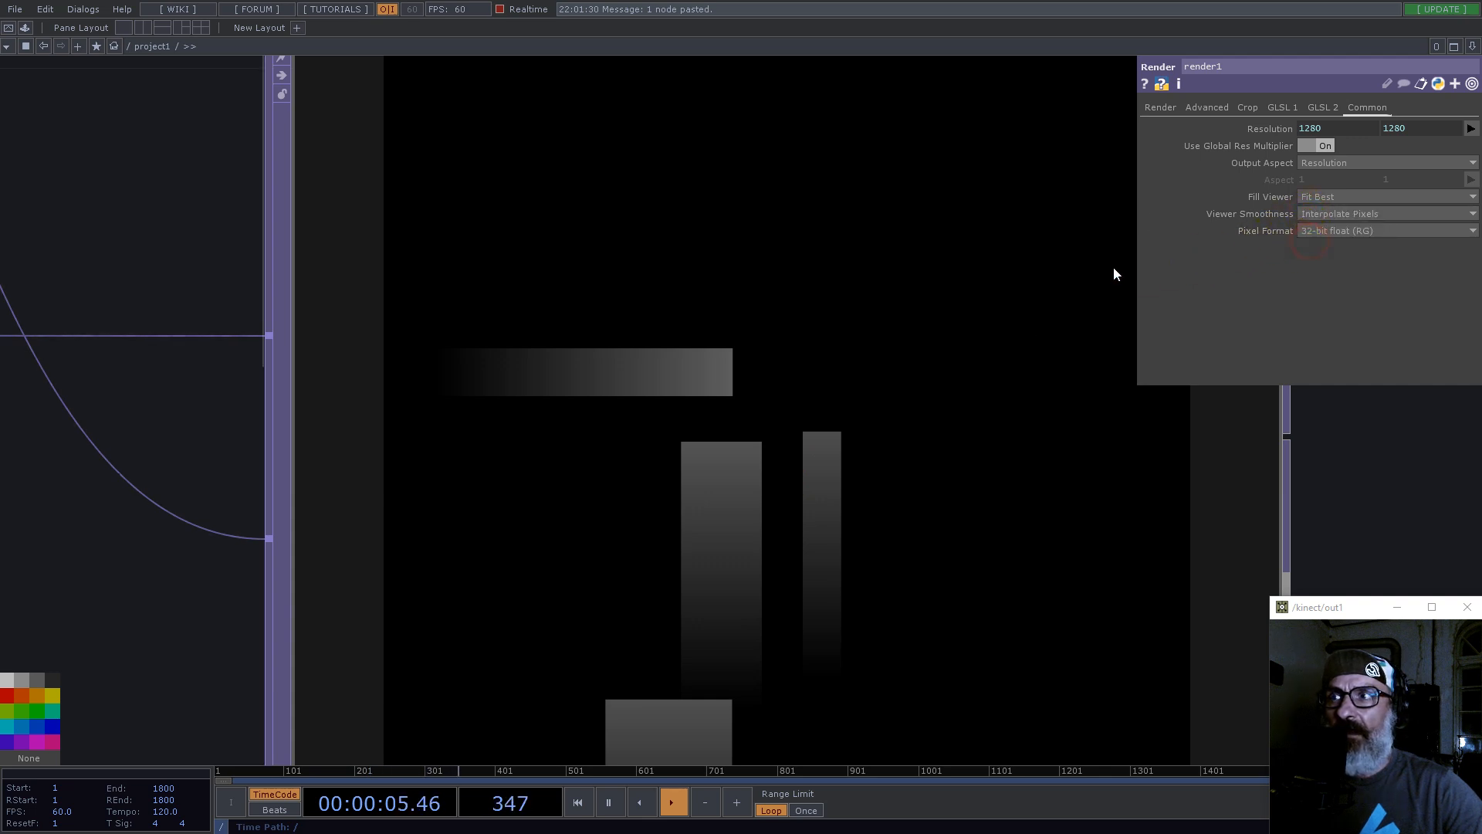
Step: Examine the gradient rectangles and their edges in the sub2 output up close
scroll(701, 434, "down", 5)
scroll(704, 525, "up", 6)
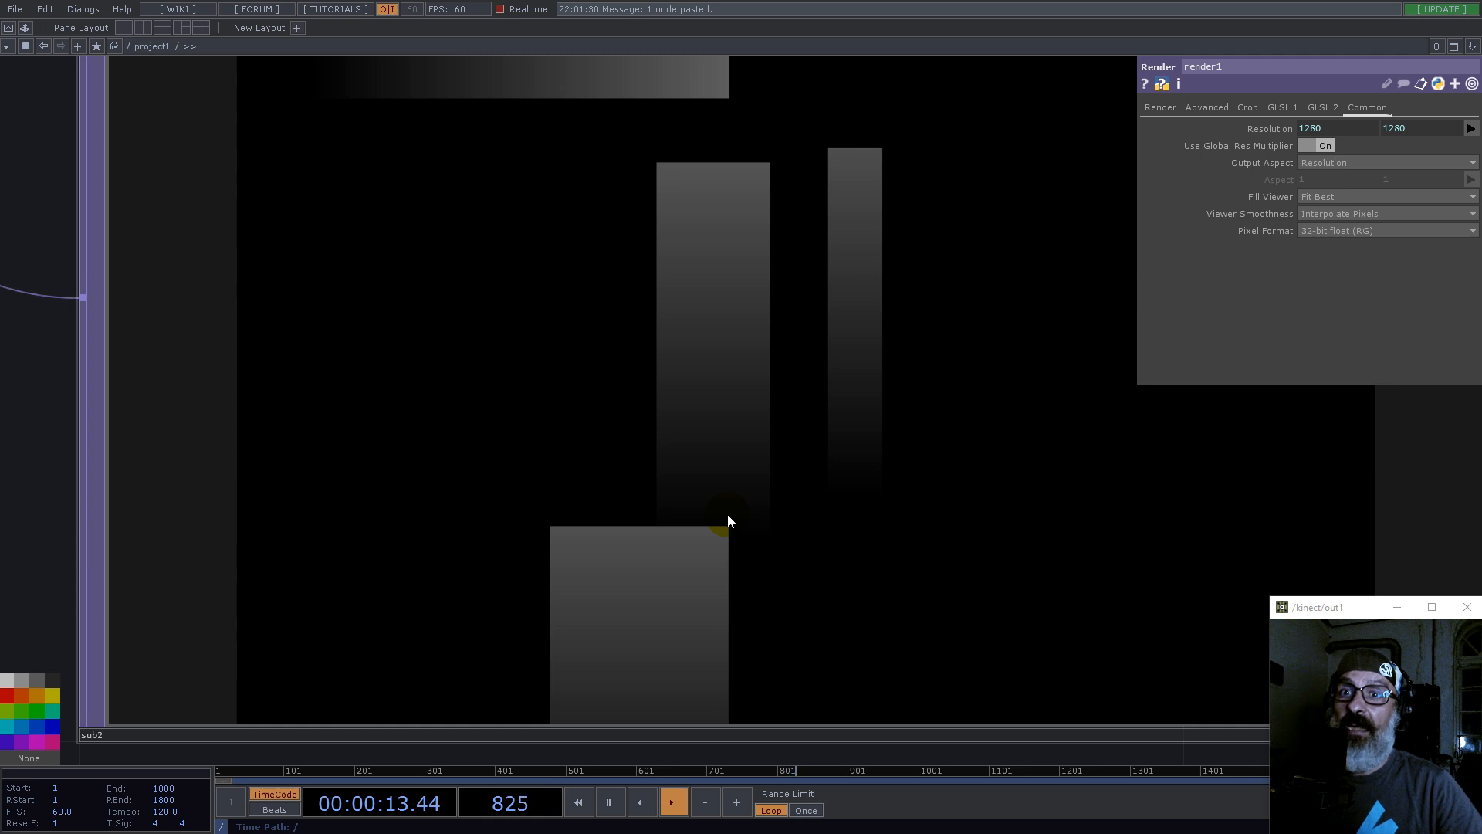
scroll(727, 514, "down", 4)
scroll(479, 292, "up", 6)
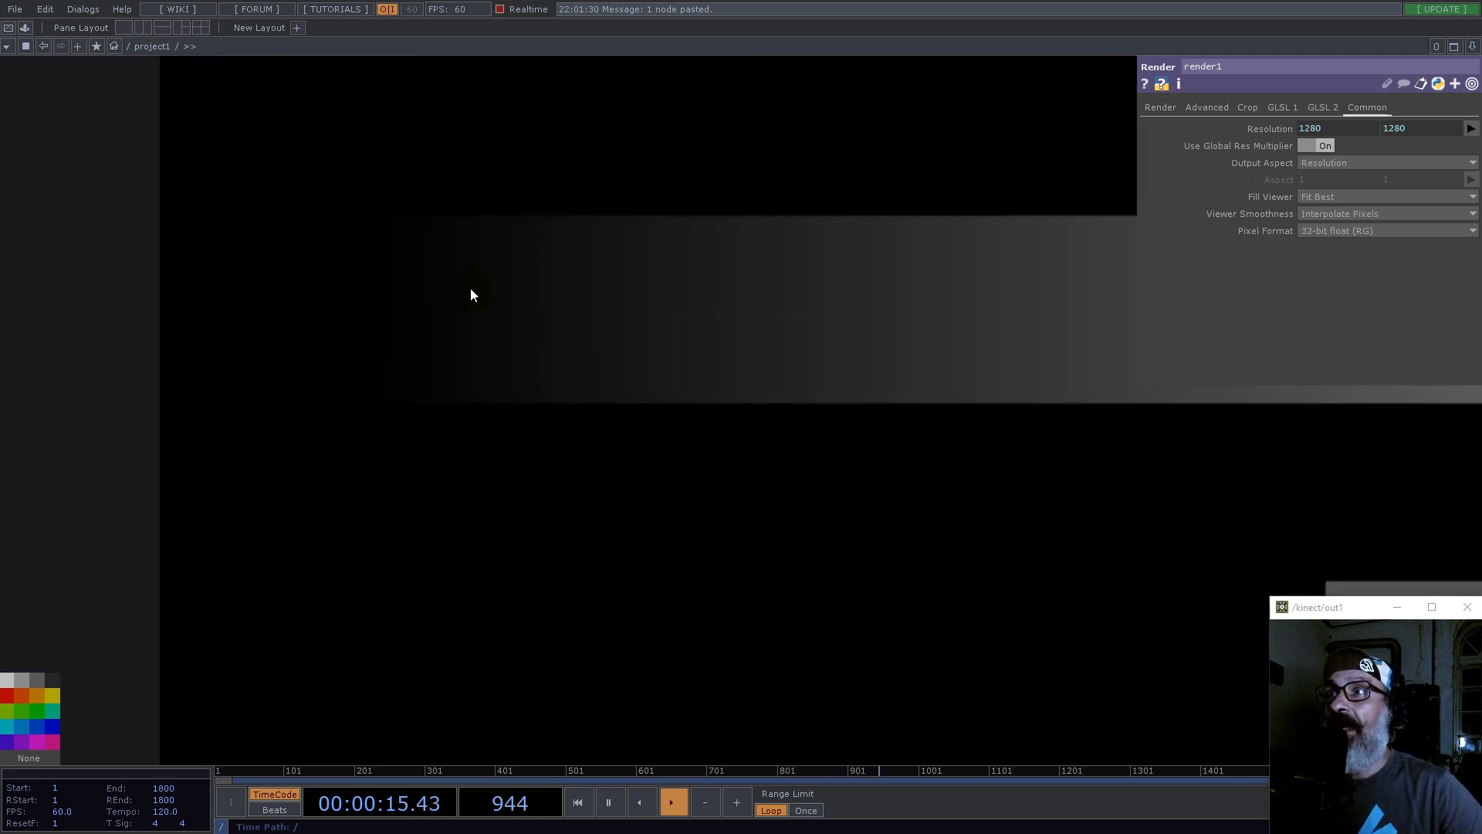
scroll(689, 342, "down", 8)
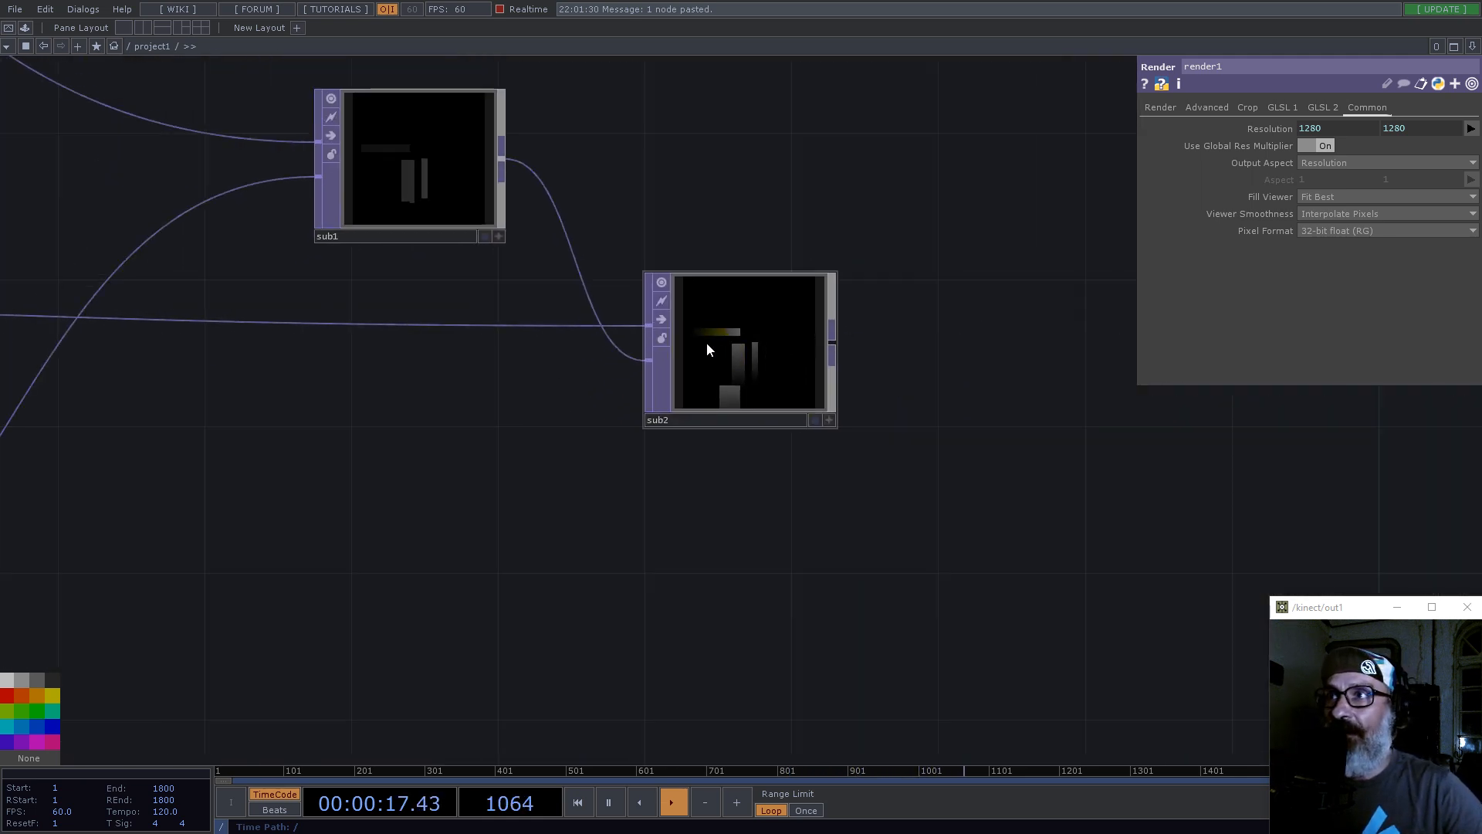
scroll(771, 496, "down", 5)
scroll(943, 539, "up", 1)
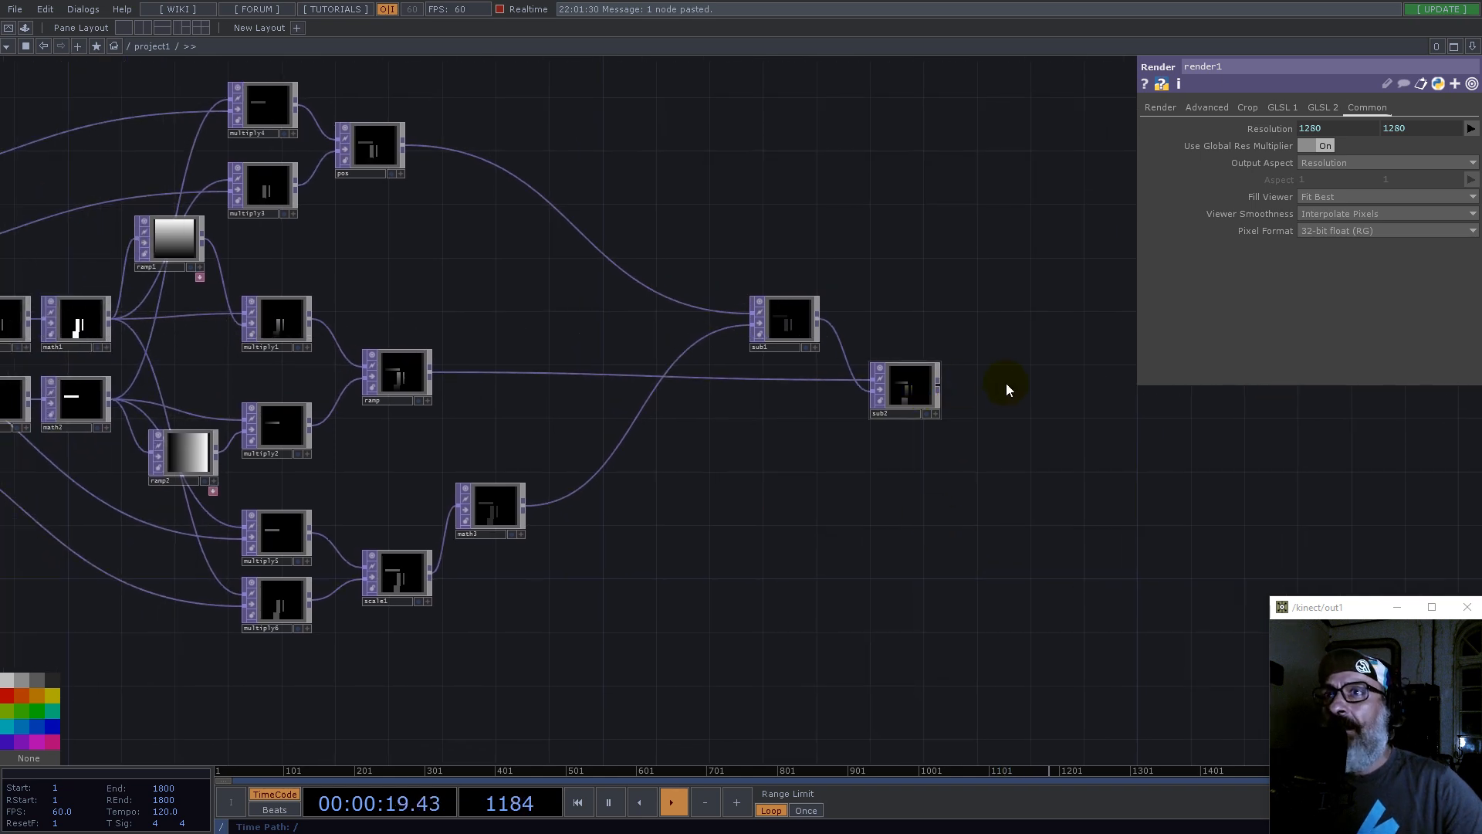
scroll(967, 390, "up", 5)
scroll(968, 390, "up", 2)
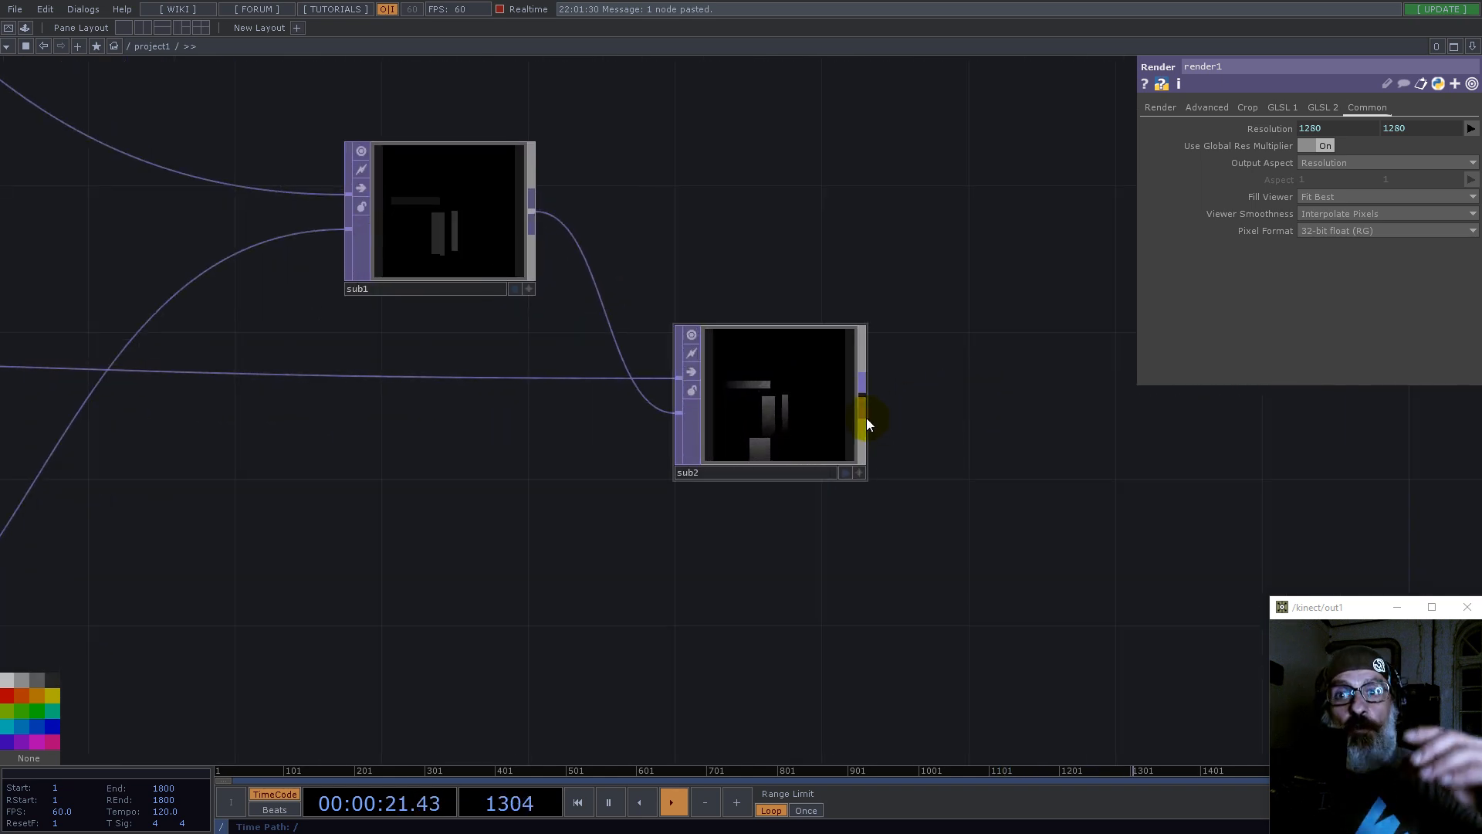
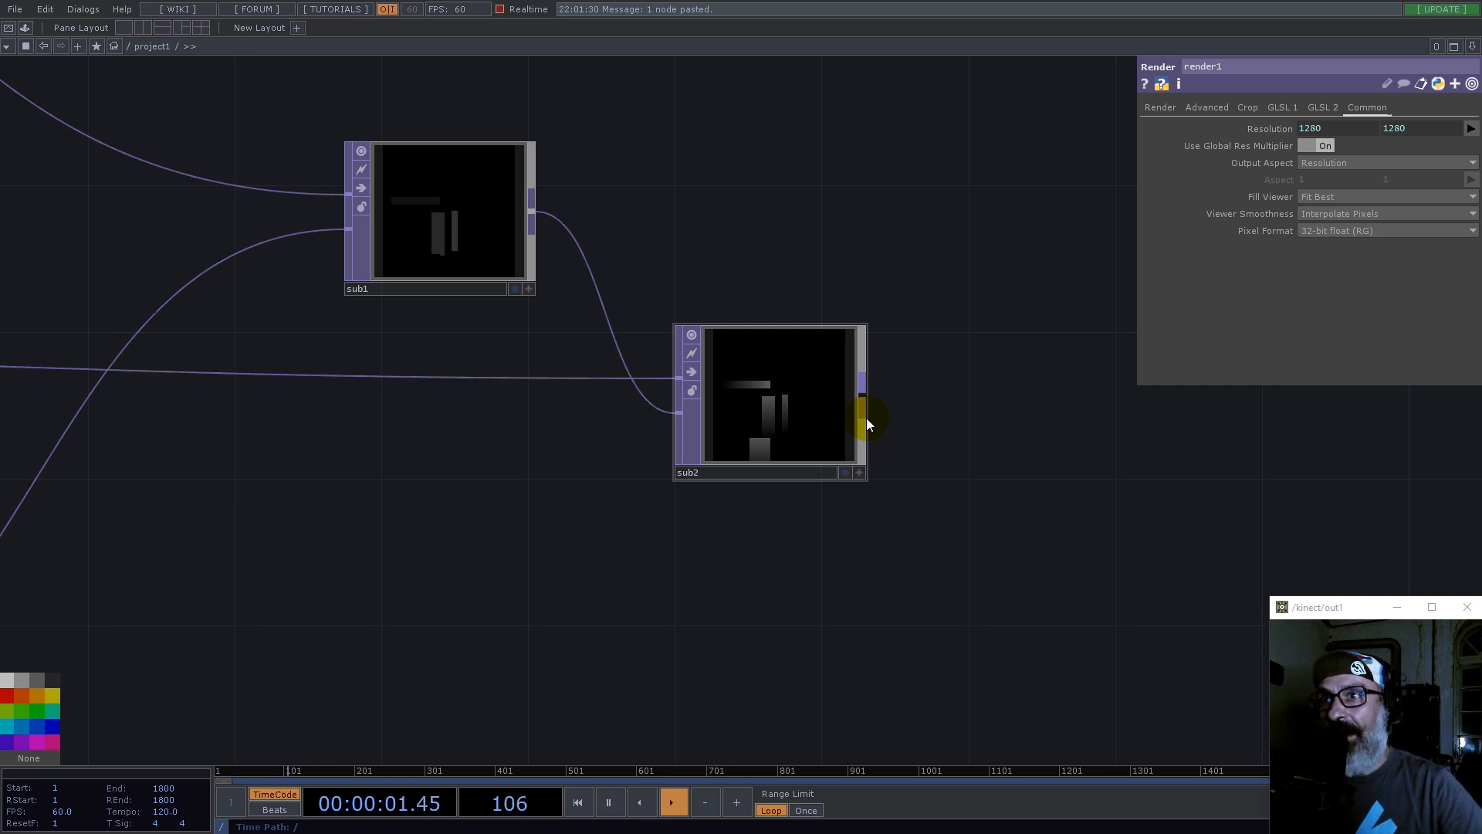
Step: Add a Composite TOP after sub2 and connect scale1 as its second input
scroll(896, 416, "down", 5)
right_click(886, 409)
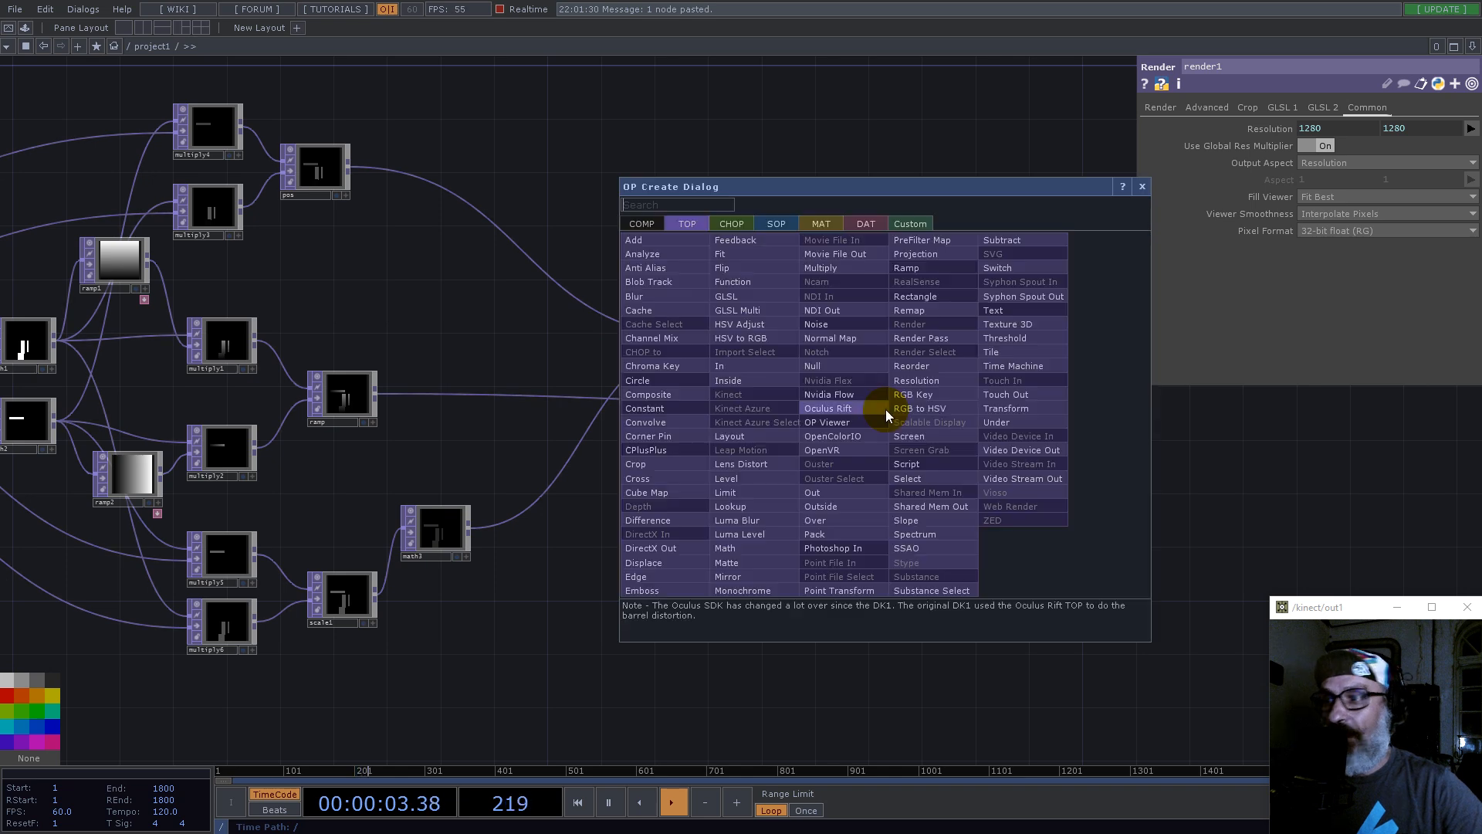
type("co")
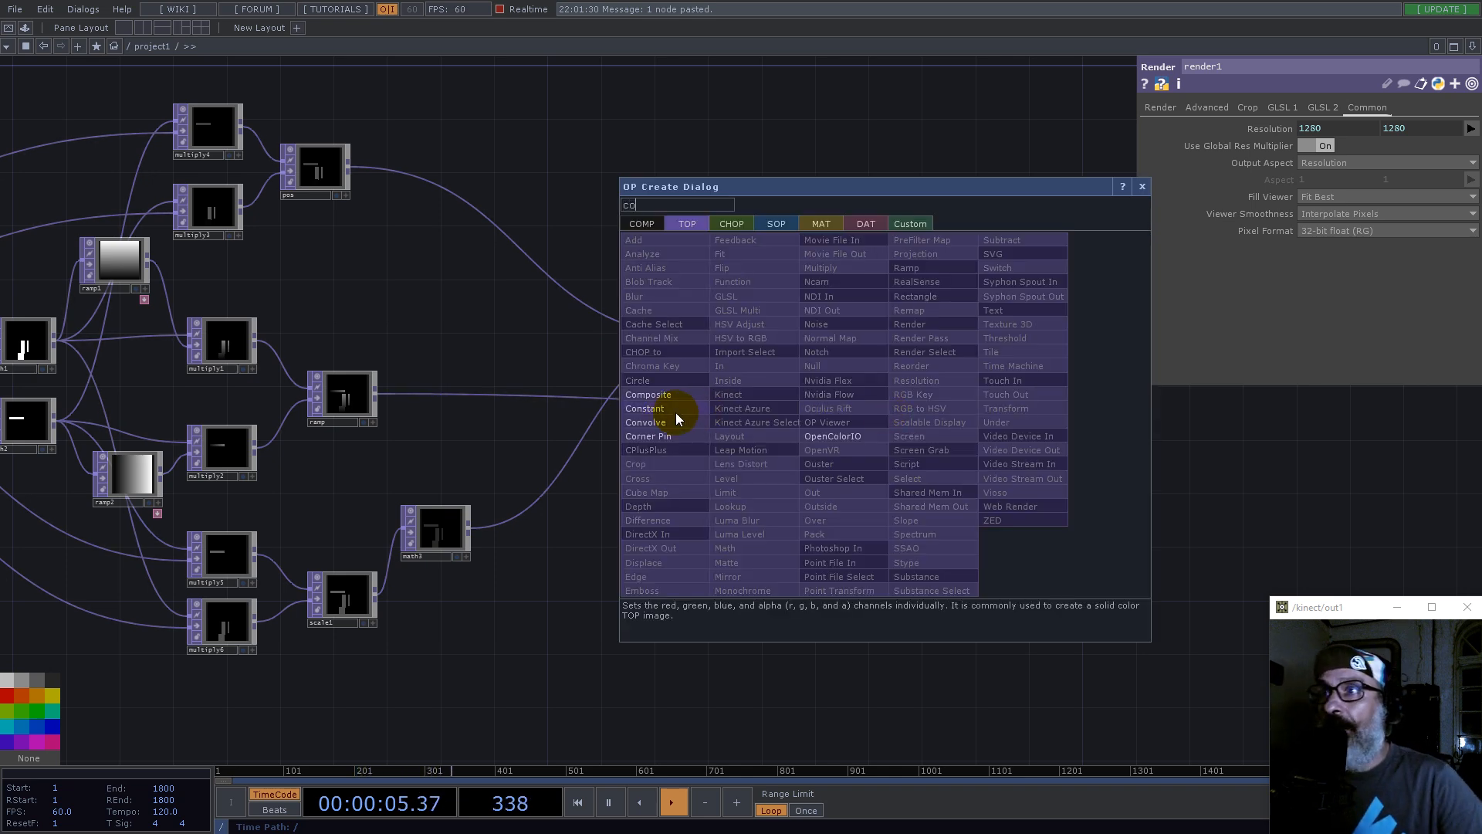
left_click(665, 397)
left_click(997, 466)
left_click(376, 598)
left_click(962, 470)
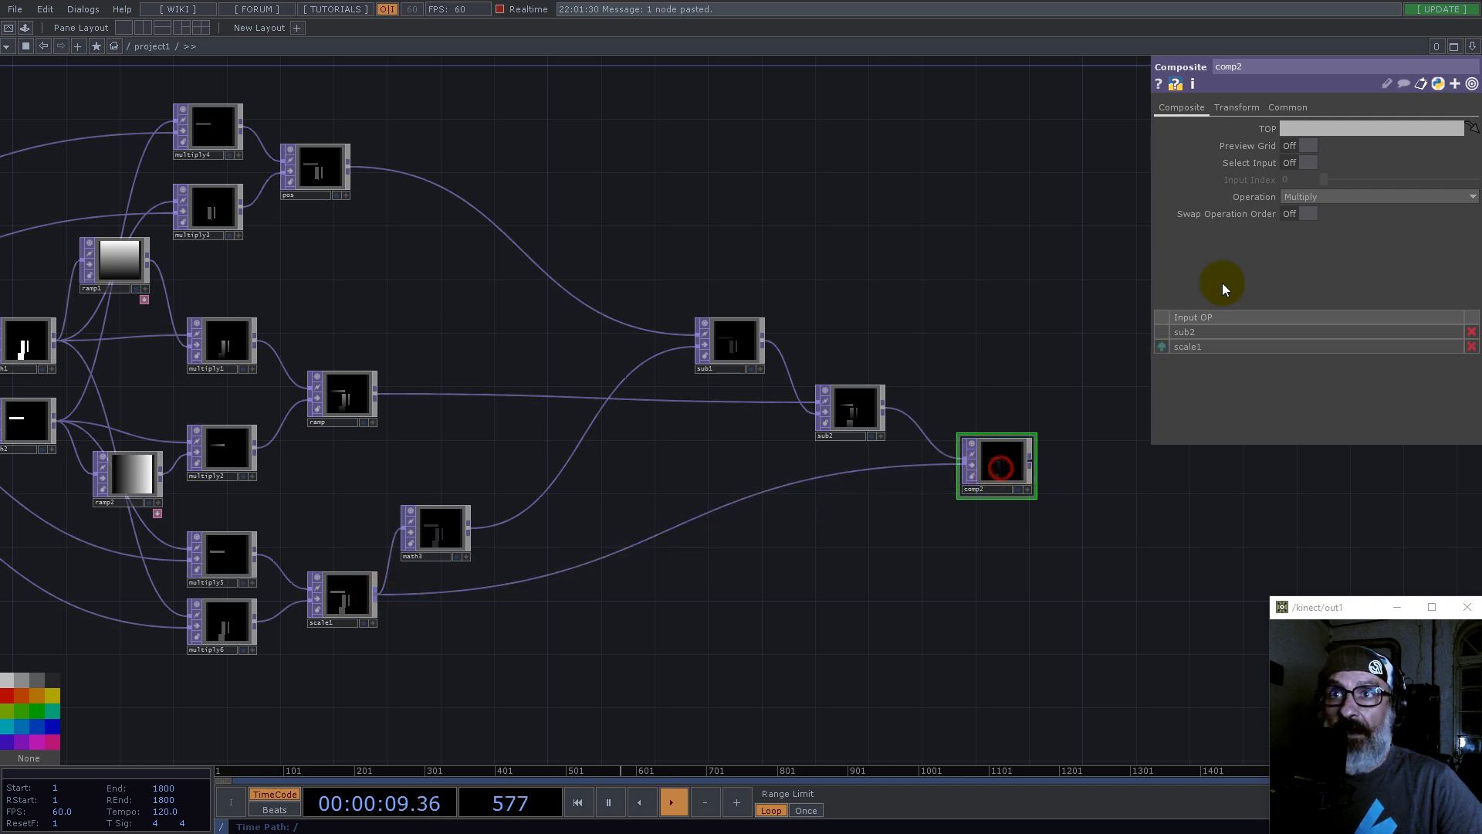
Step: Set comp2's operation to Divide and check the gradients in its output
left_click(1312, 198)
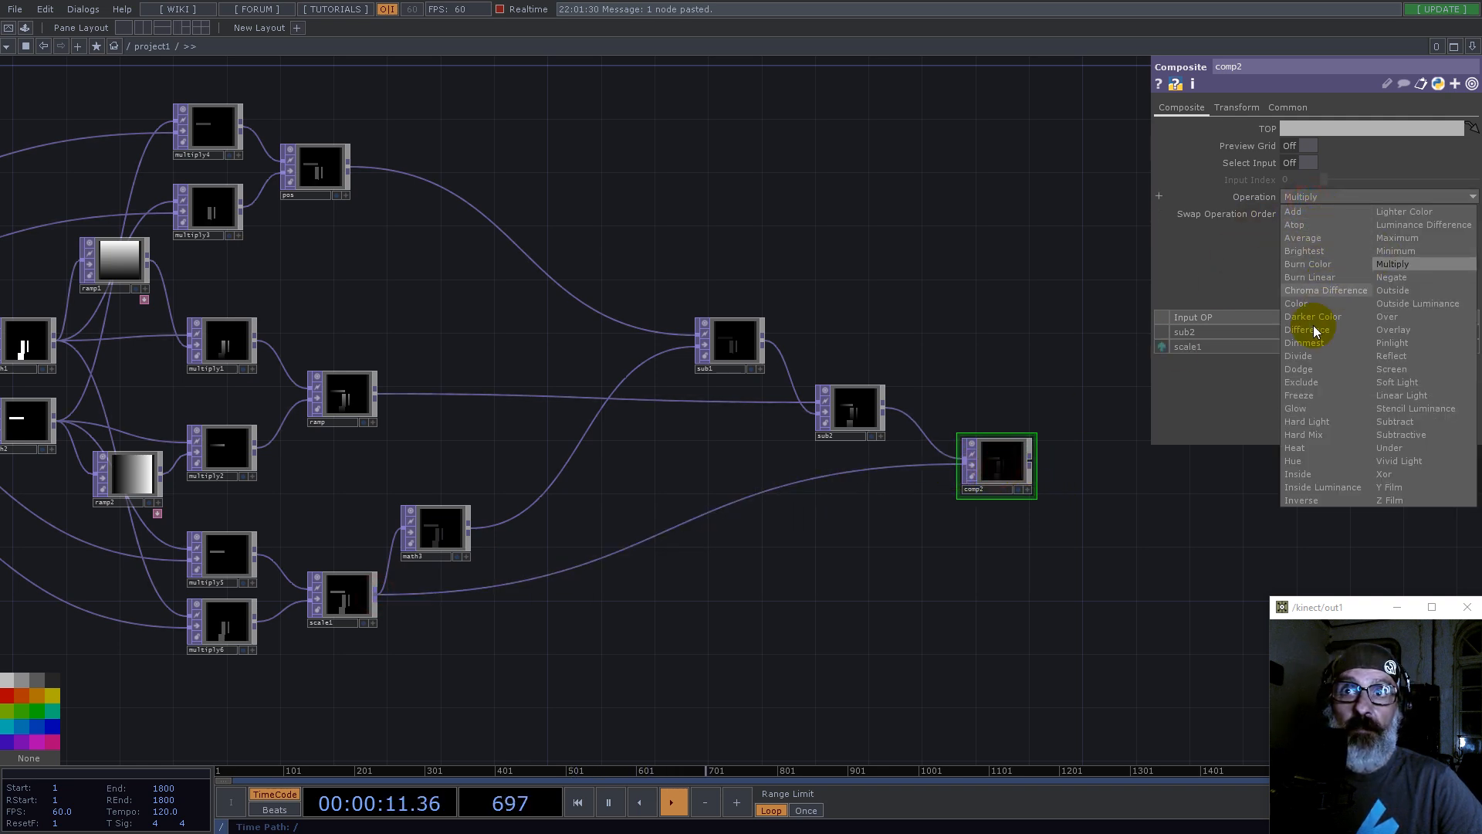
left_click(1299, 356)
scroll(1038, 463, "up", 5)
scroll(679, 479, "up", 3)
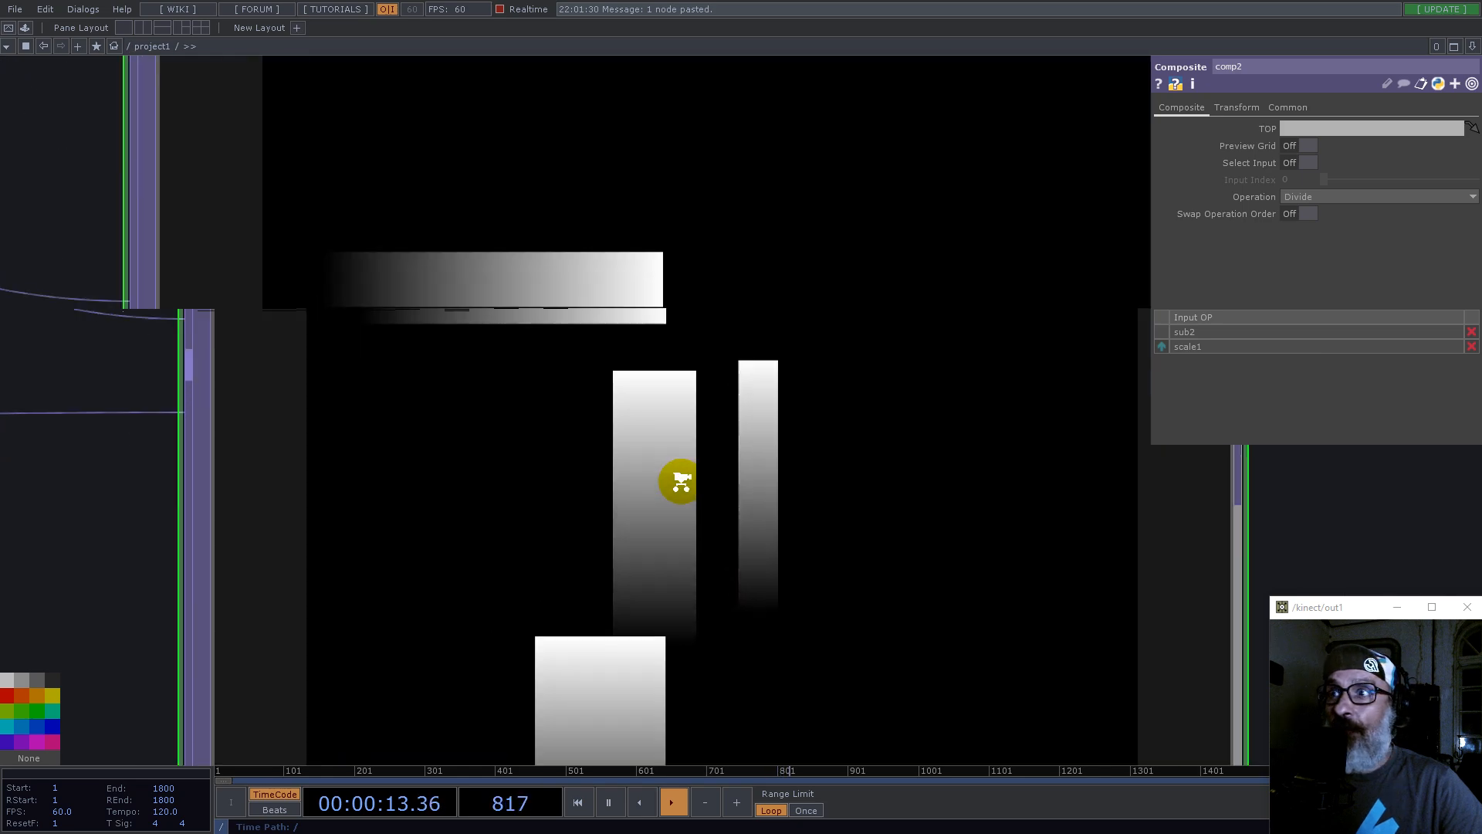
scroll(687, 437, "down", 5)
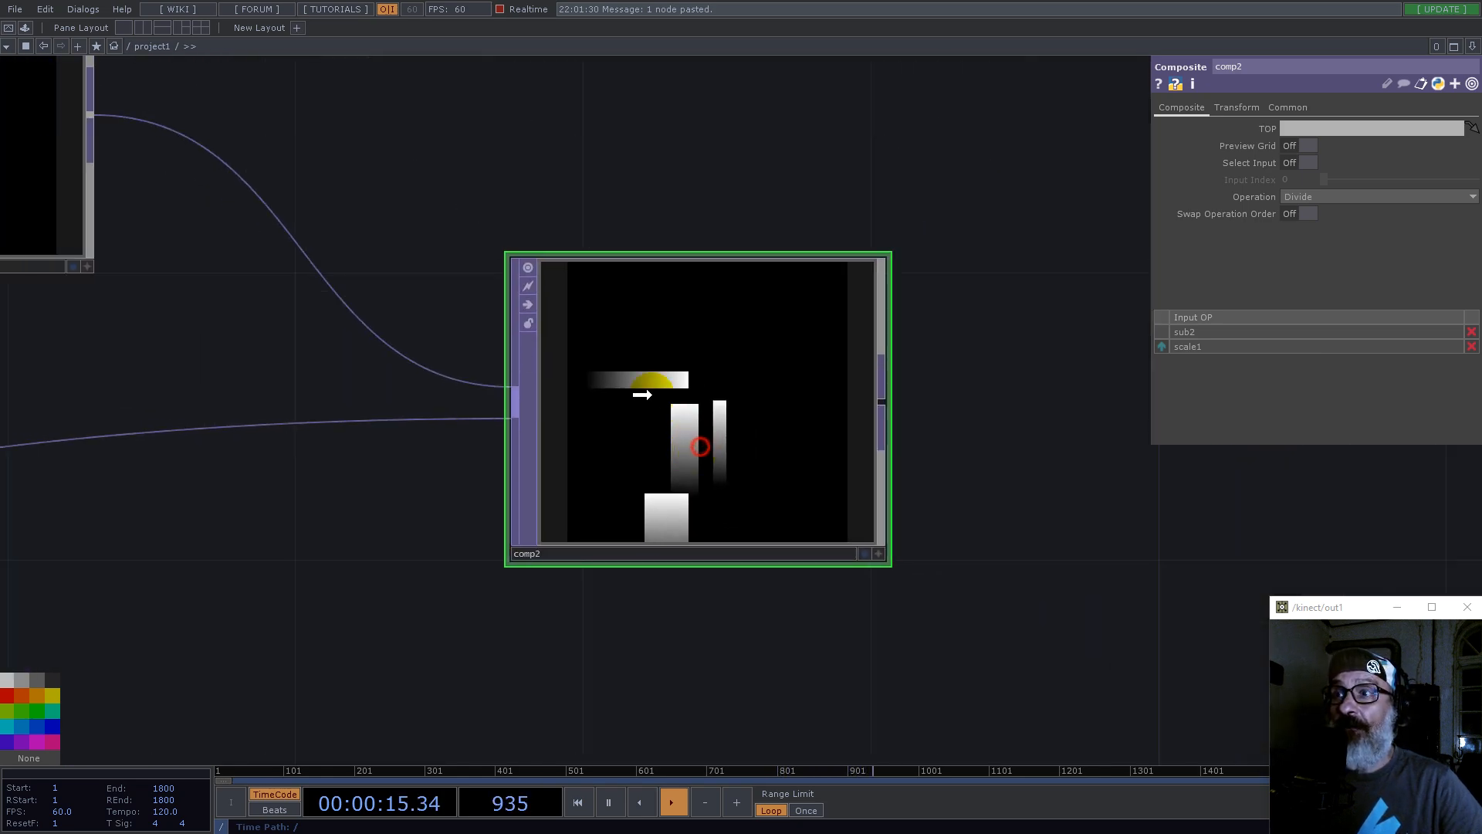
Step: Select sub1, sub2 and comp2 together and move them closer to the rest of the network
scroll(753, 393, "down", 10)
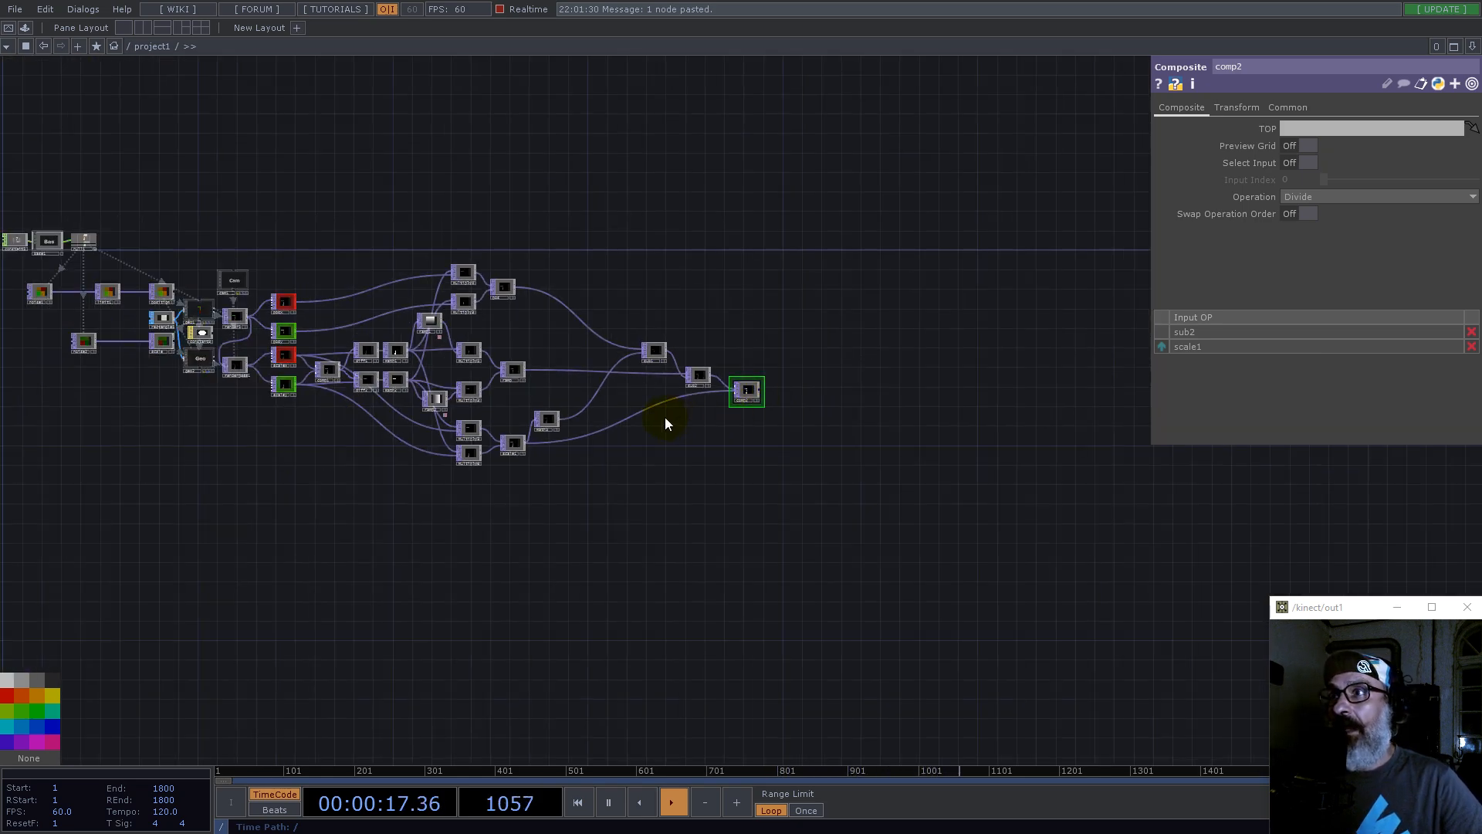
scroll(672, 421, "up", 2)
right_click_drag(861, 431, 618, 325)
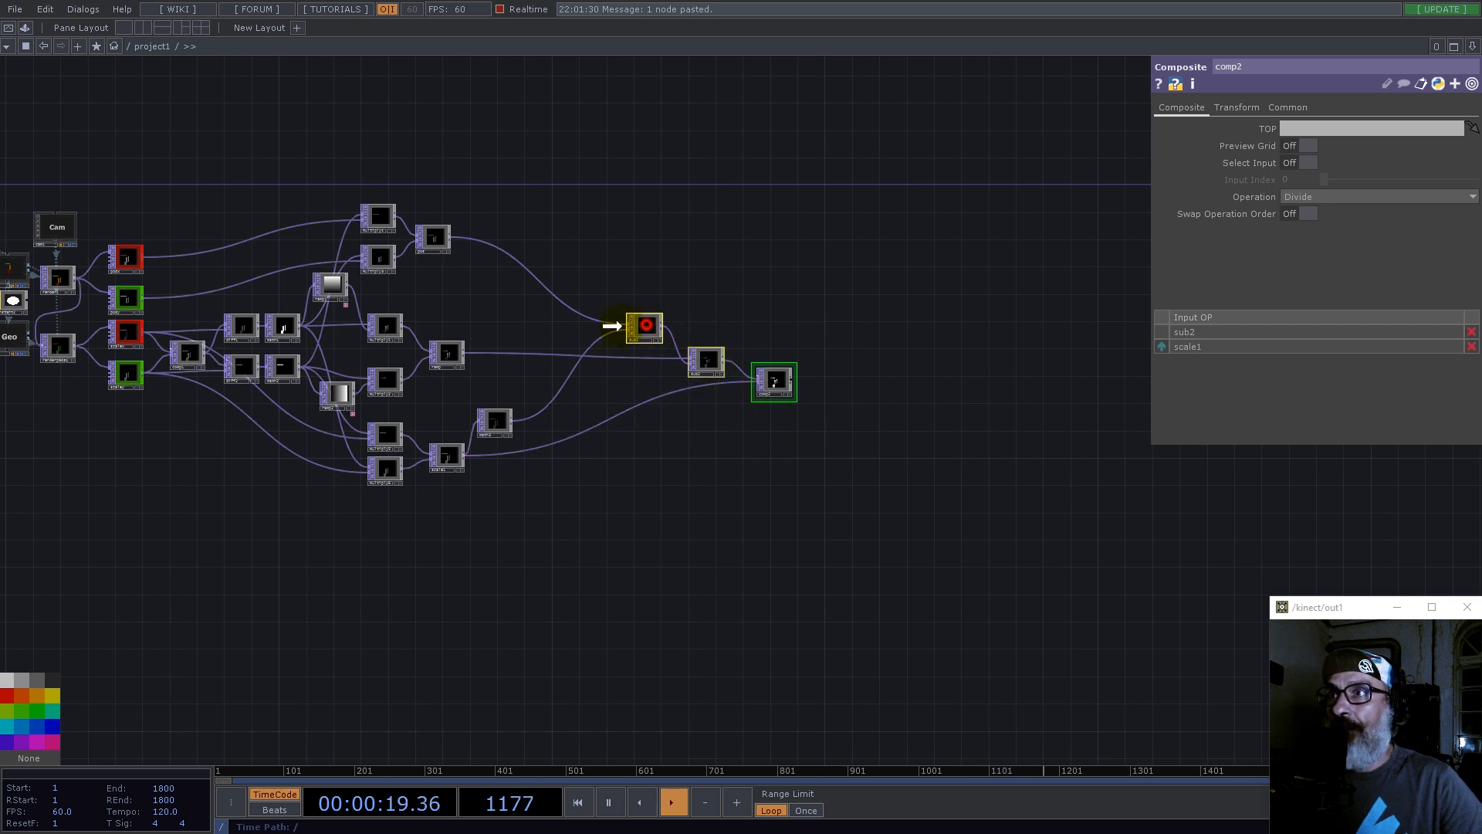
left_click_drag(643, 321, 554, 323)
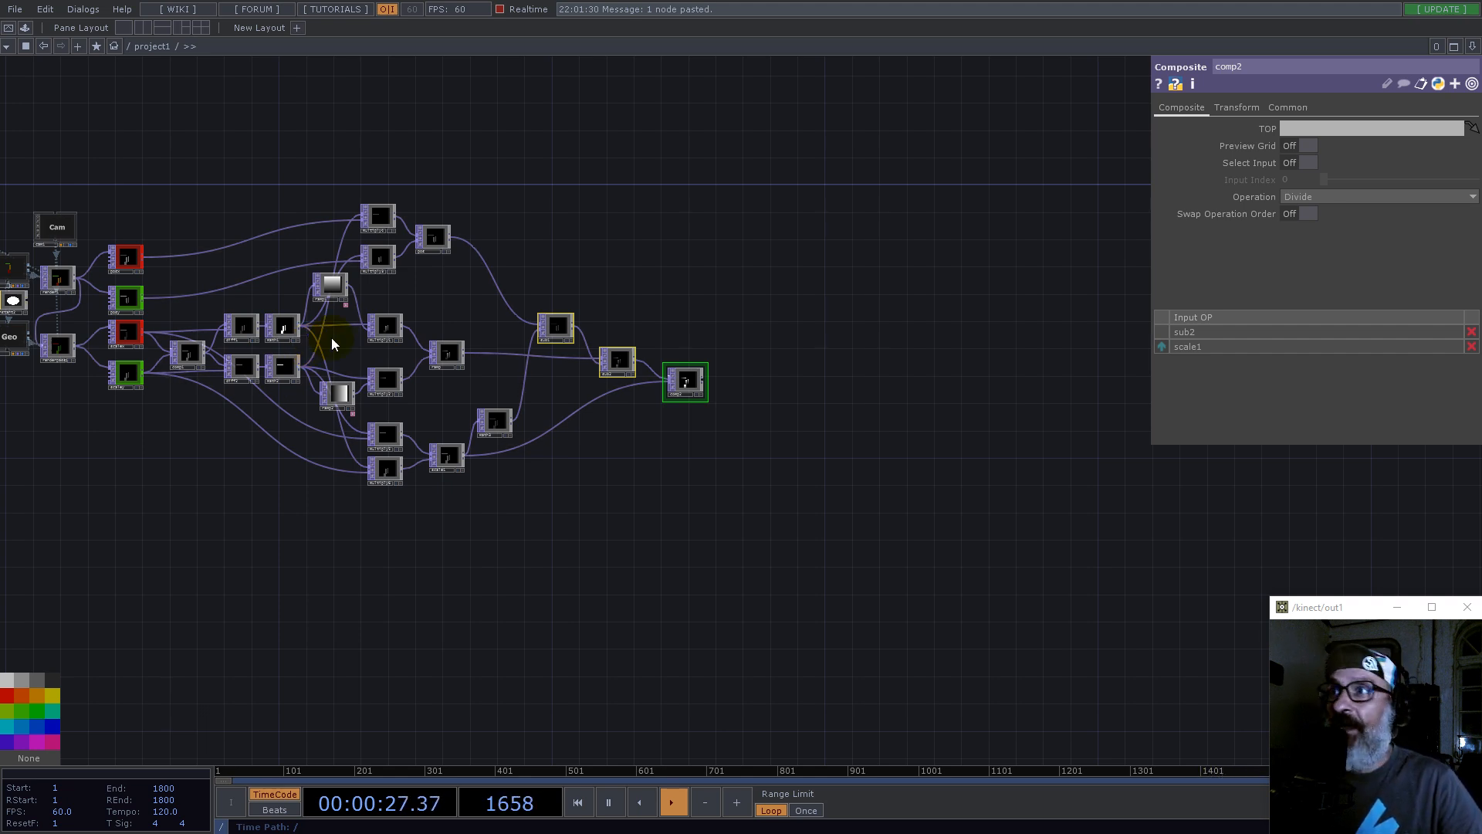
Step: Create a new Ramp TOP in the empty space below comp2
scroll(698, 371, "up", 10)
scroll(513, 404, "down", 5)
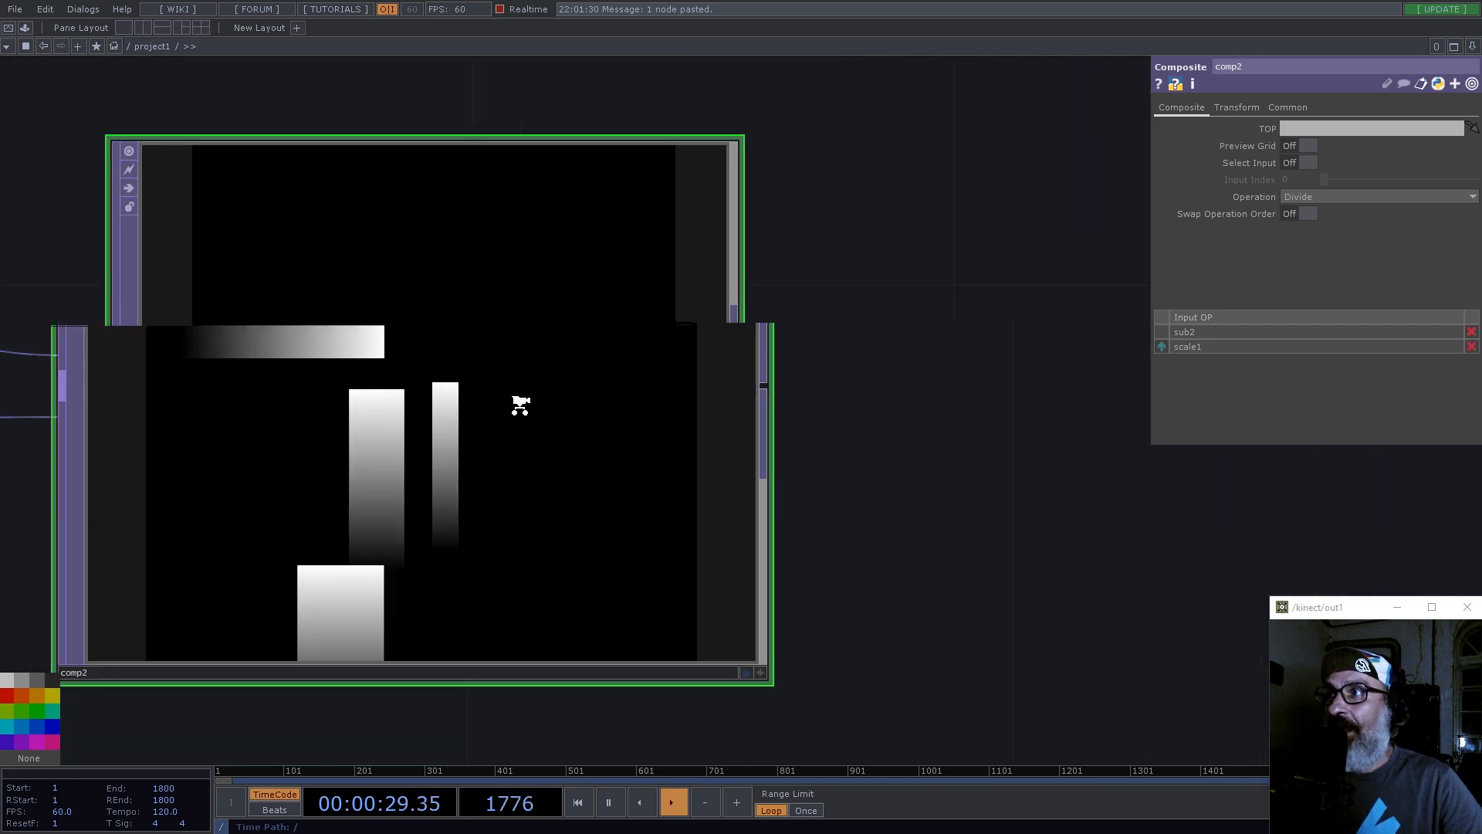
scroll(442, 442, "up", 5)
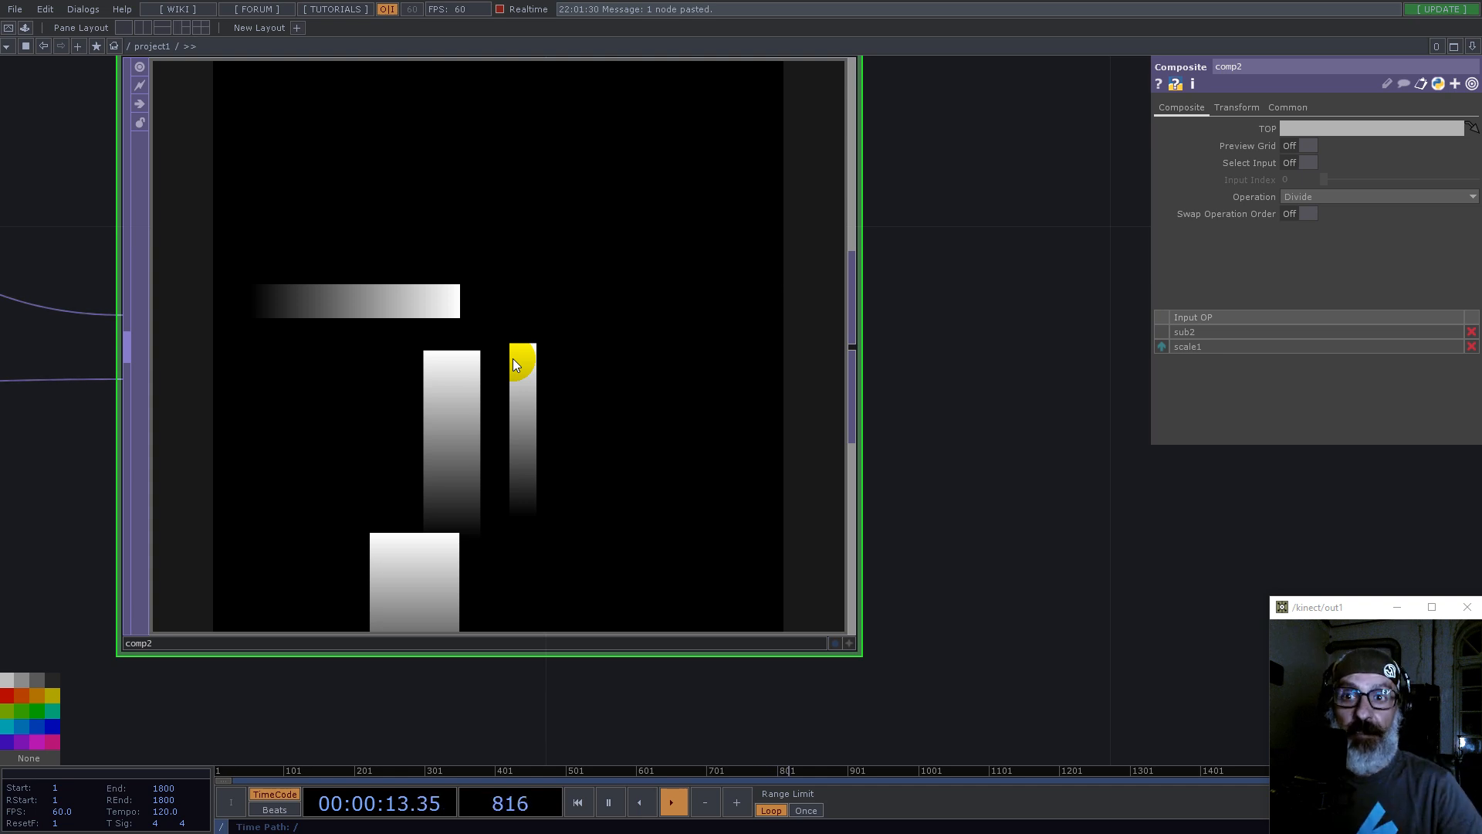
scroll(585, 333, "down", 5)
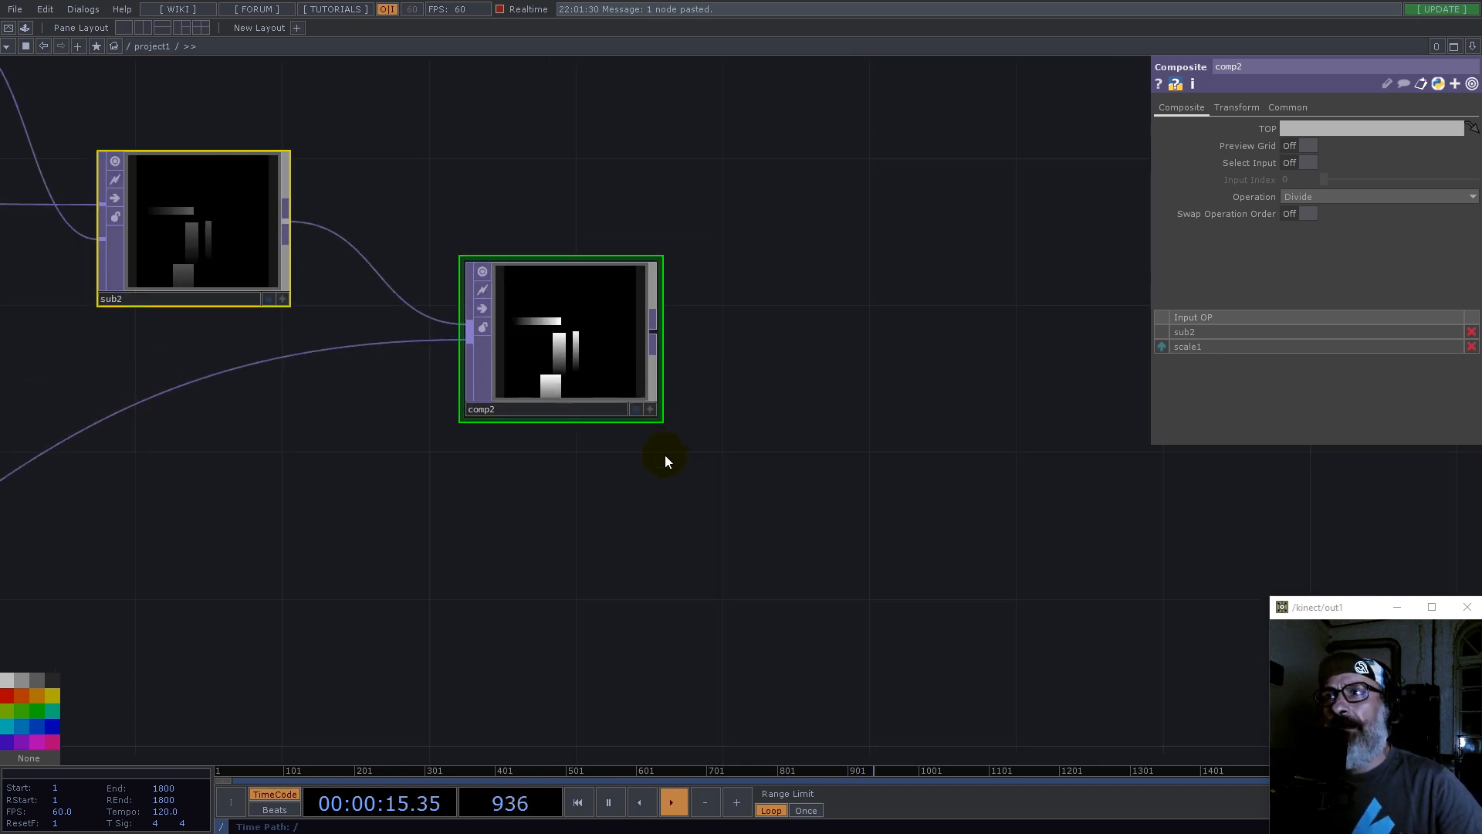
left_click_drag(787, 521, 809, 423)
left_click_drag(549, 559, 792, 423)
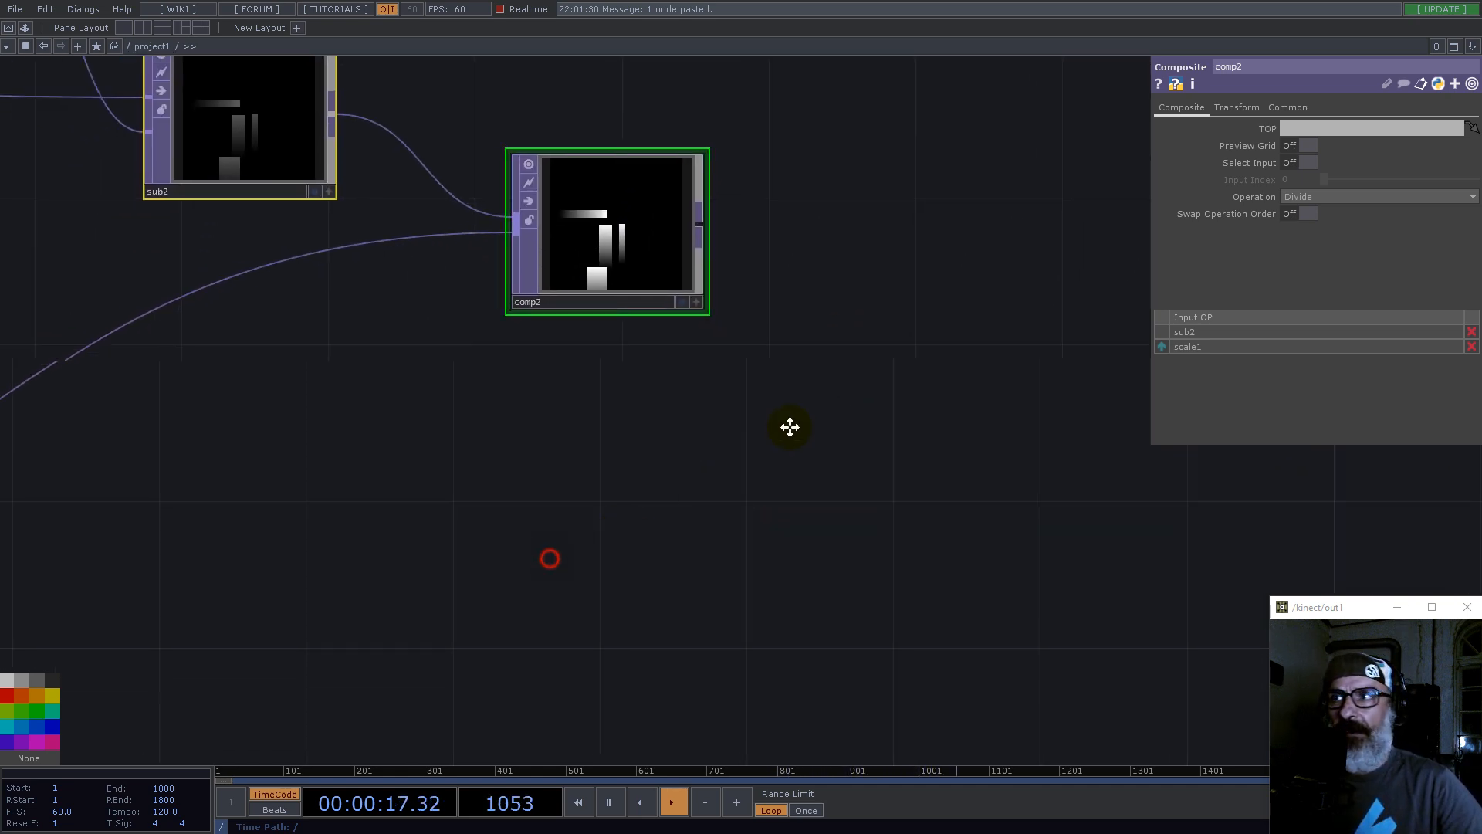
scroll(582, 400, "down", 3)
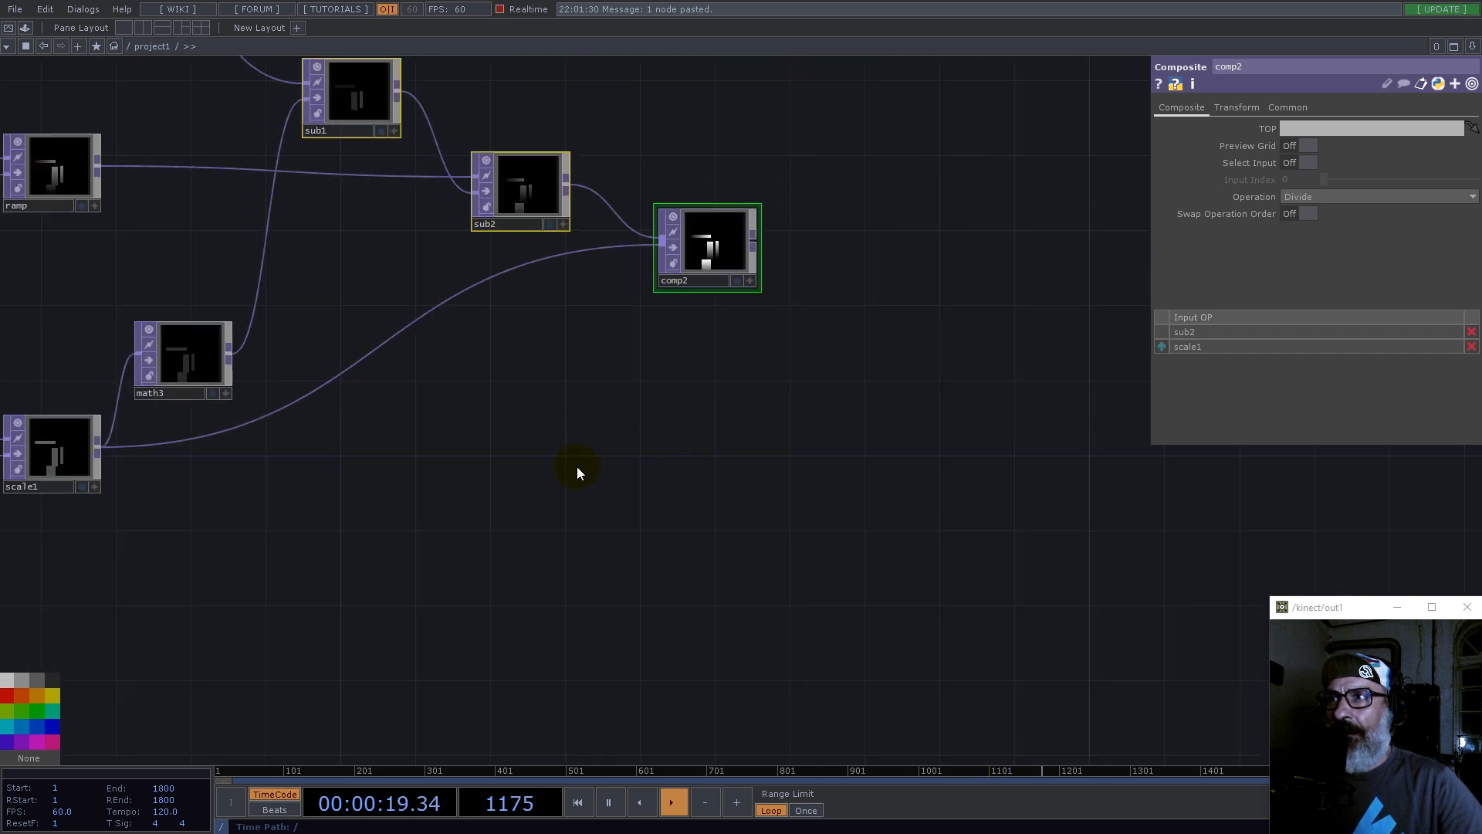
key("Tab")
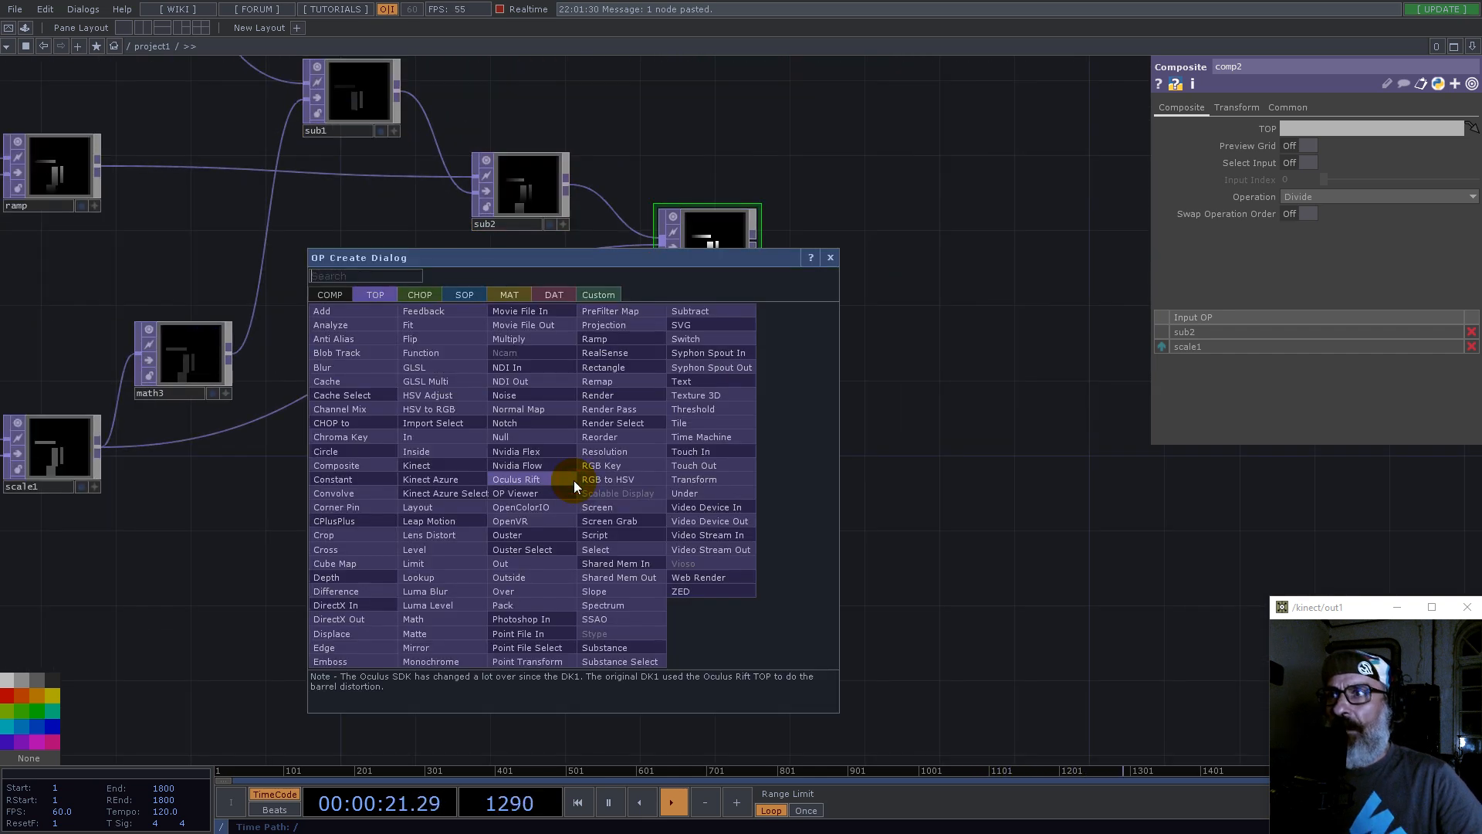
type("ra")
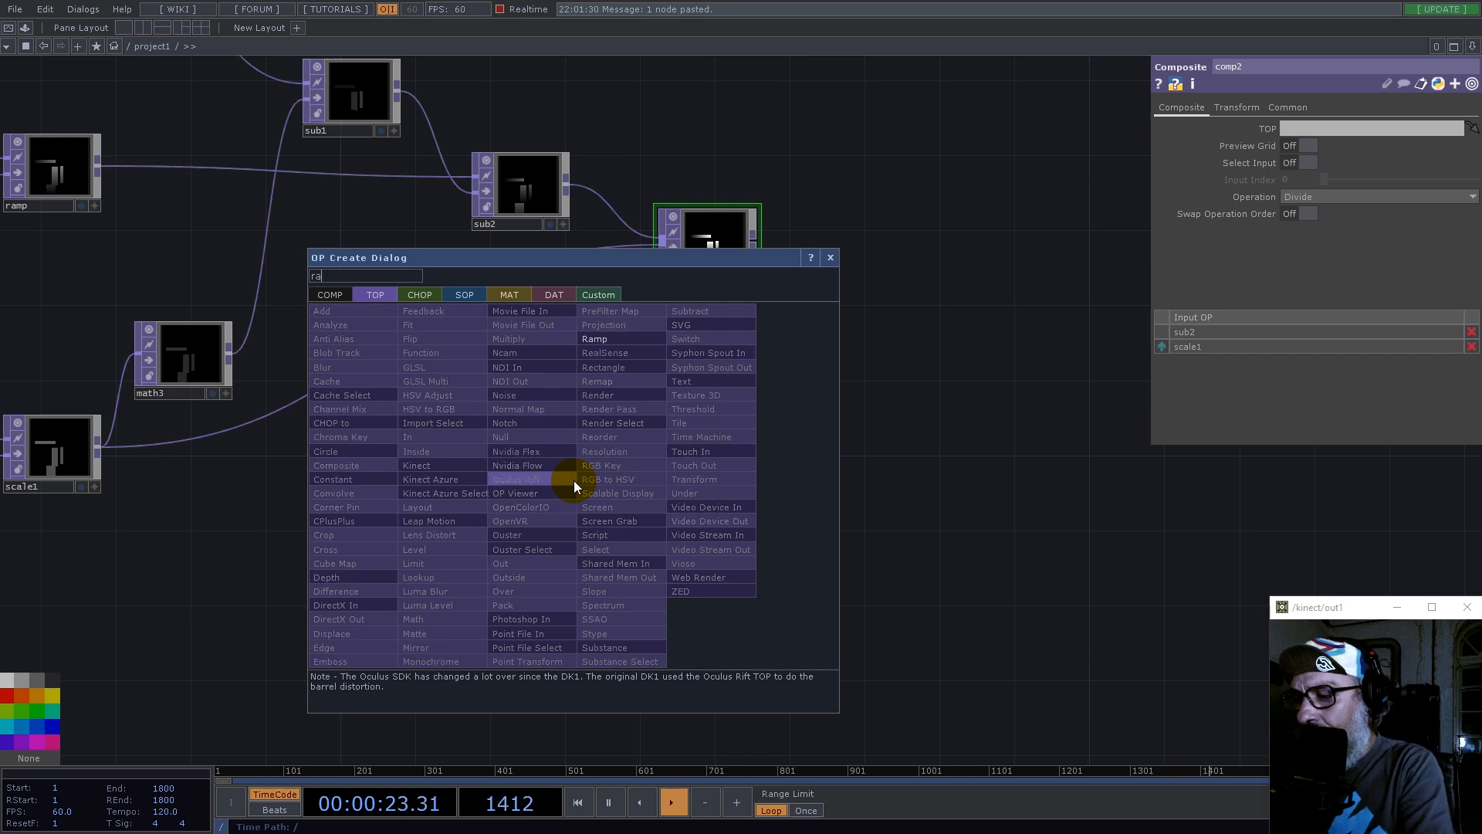
left_click(605, 341)
left_click(640, 509)
Step: Link ramp3's resolution to the res channel of null1
scroll(796, 616, "down", 3)
scroll(797, 616, "down", 3)
scroll(163, 355, "up", 6)
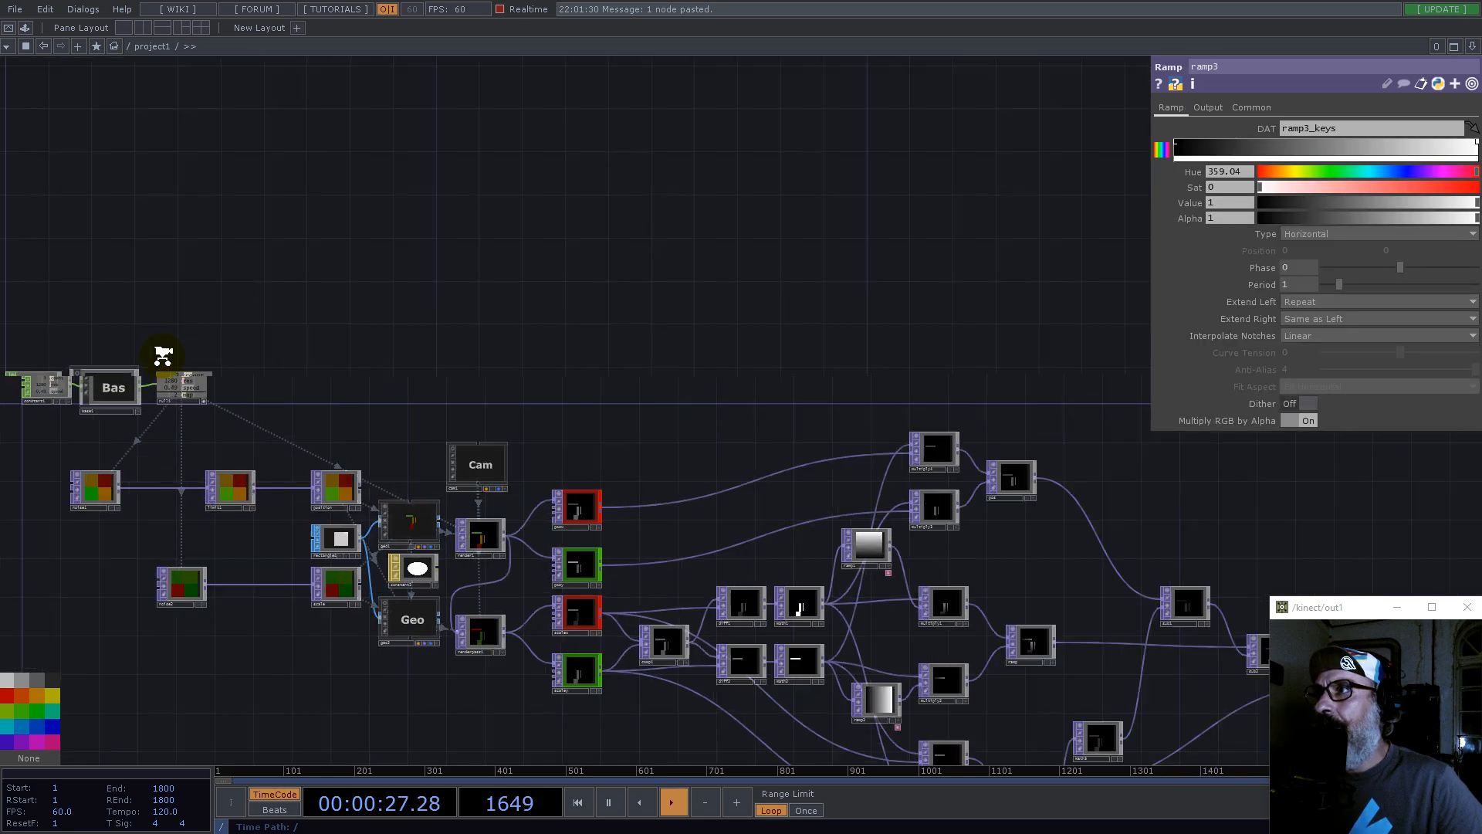
left_click(190, 395)
left_click_drag(190, 395, 1270, 141)
Step: Add a Transform TOP to ramp3's output, placed between ramp3 and comp2
left_click_drag(866, 438, 664, 341)
scroll(661, 336, "down", 5)
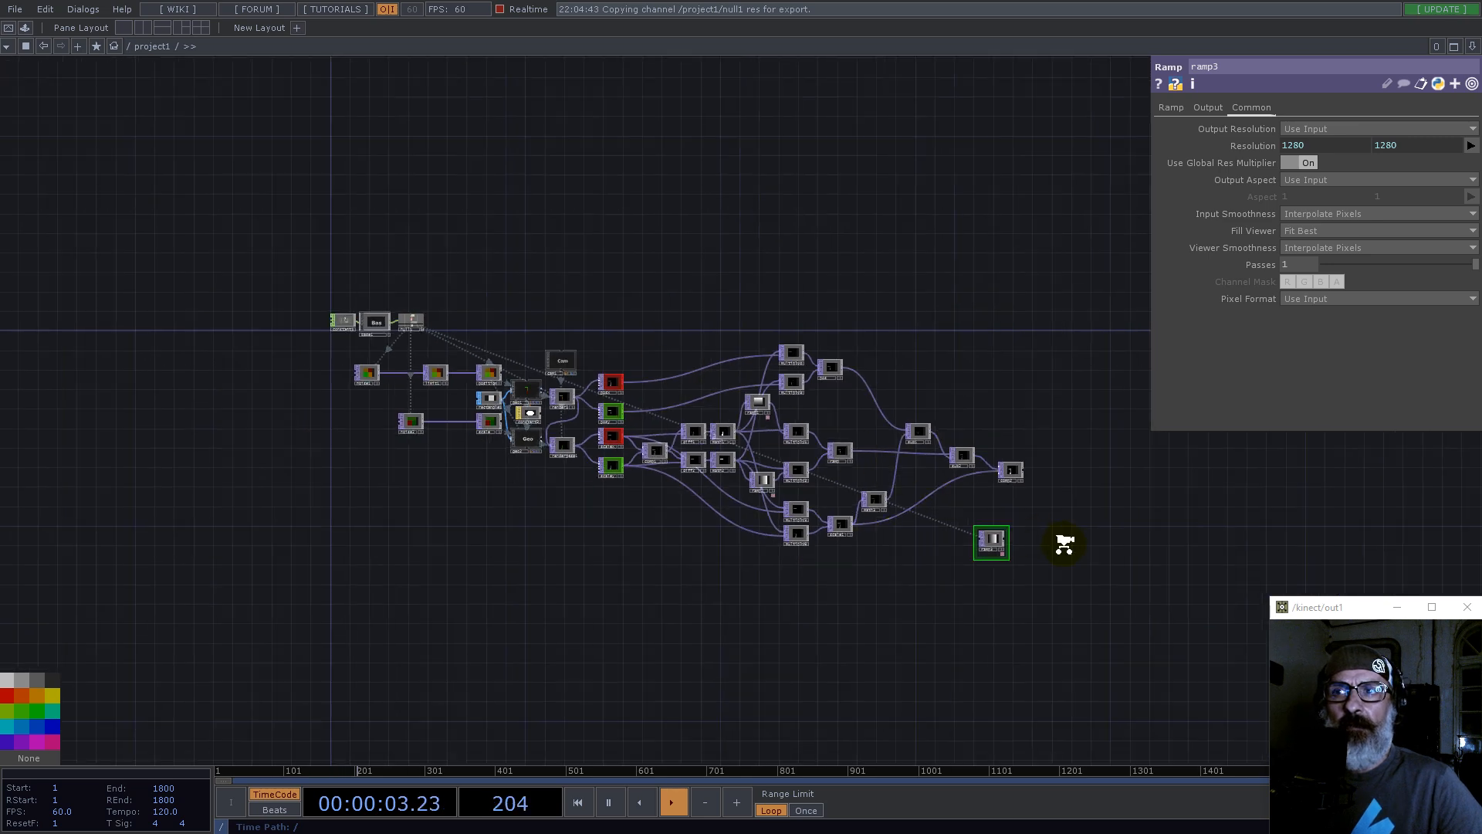
scroll(1064, 543, "up", 5)
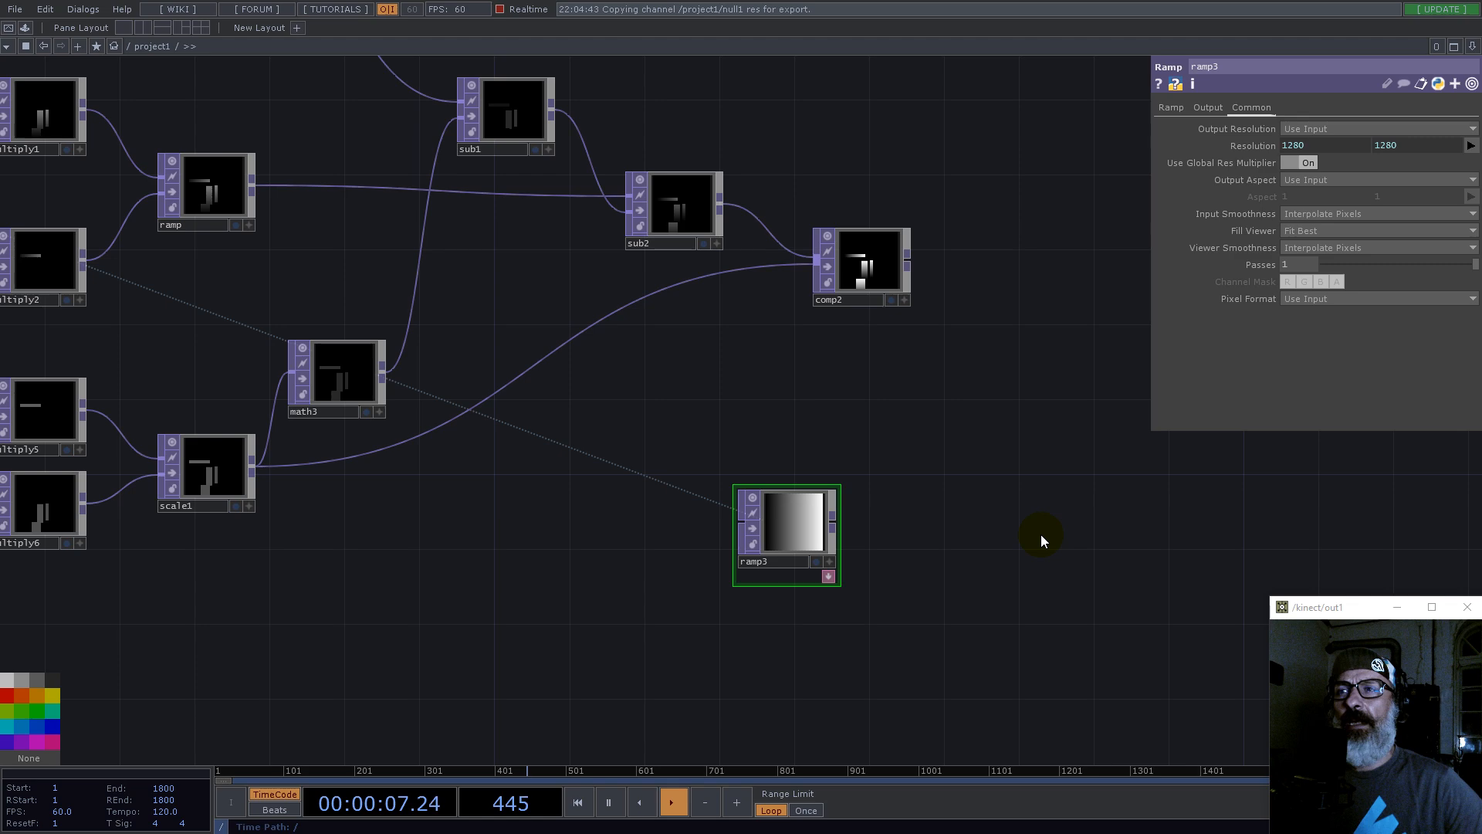
scroll(815, 528, "up", 3)
left_click_drag(763, 524, 690, 561)
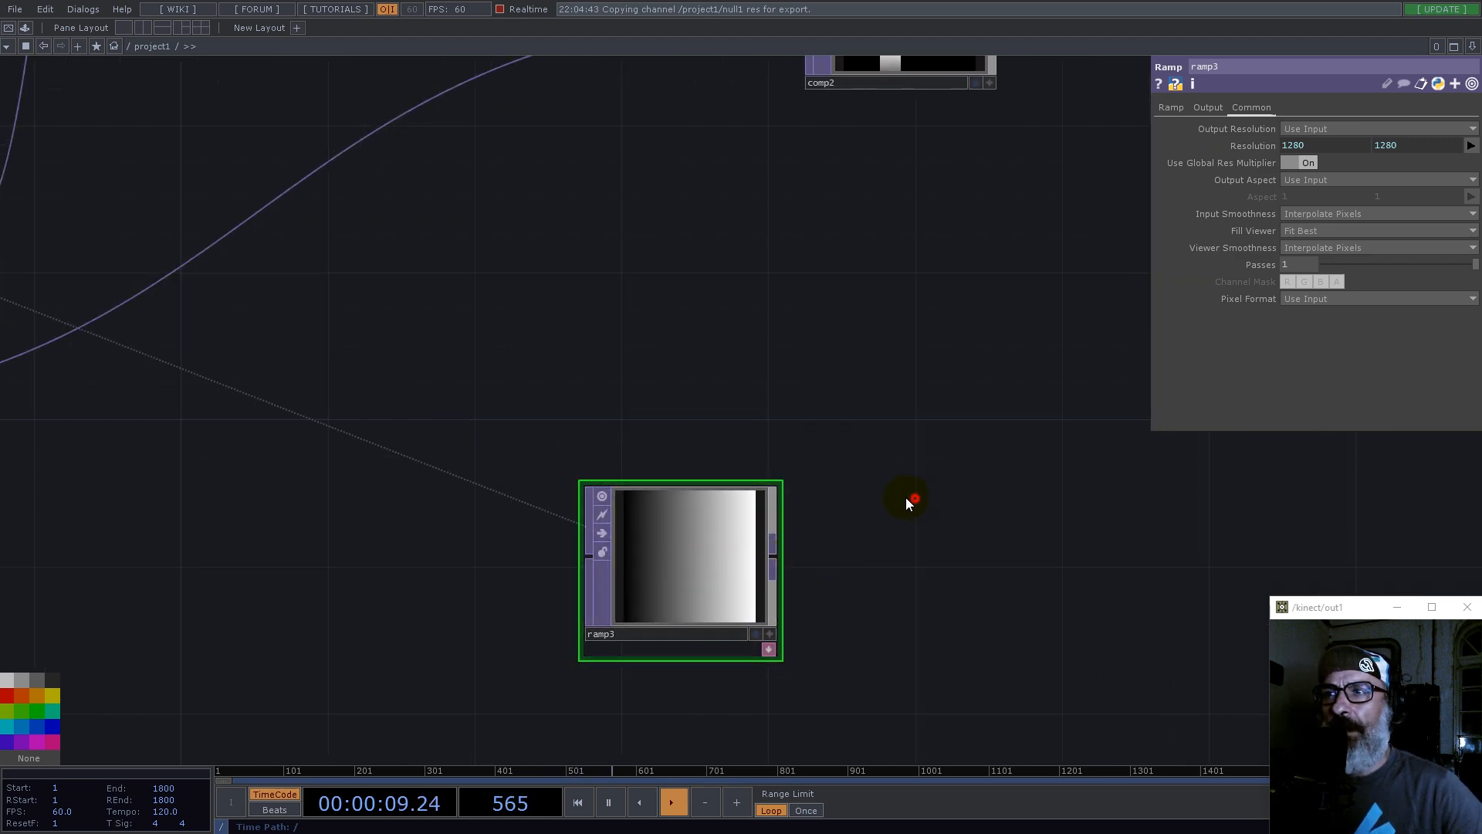
left_click_drag(905, 497, 762, 502)
right_click(632, 561)
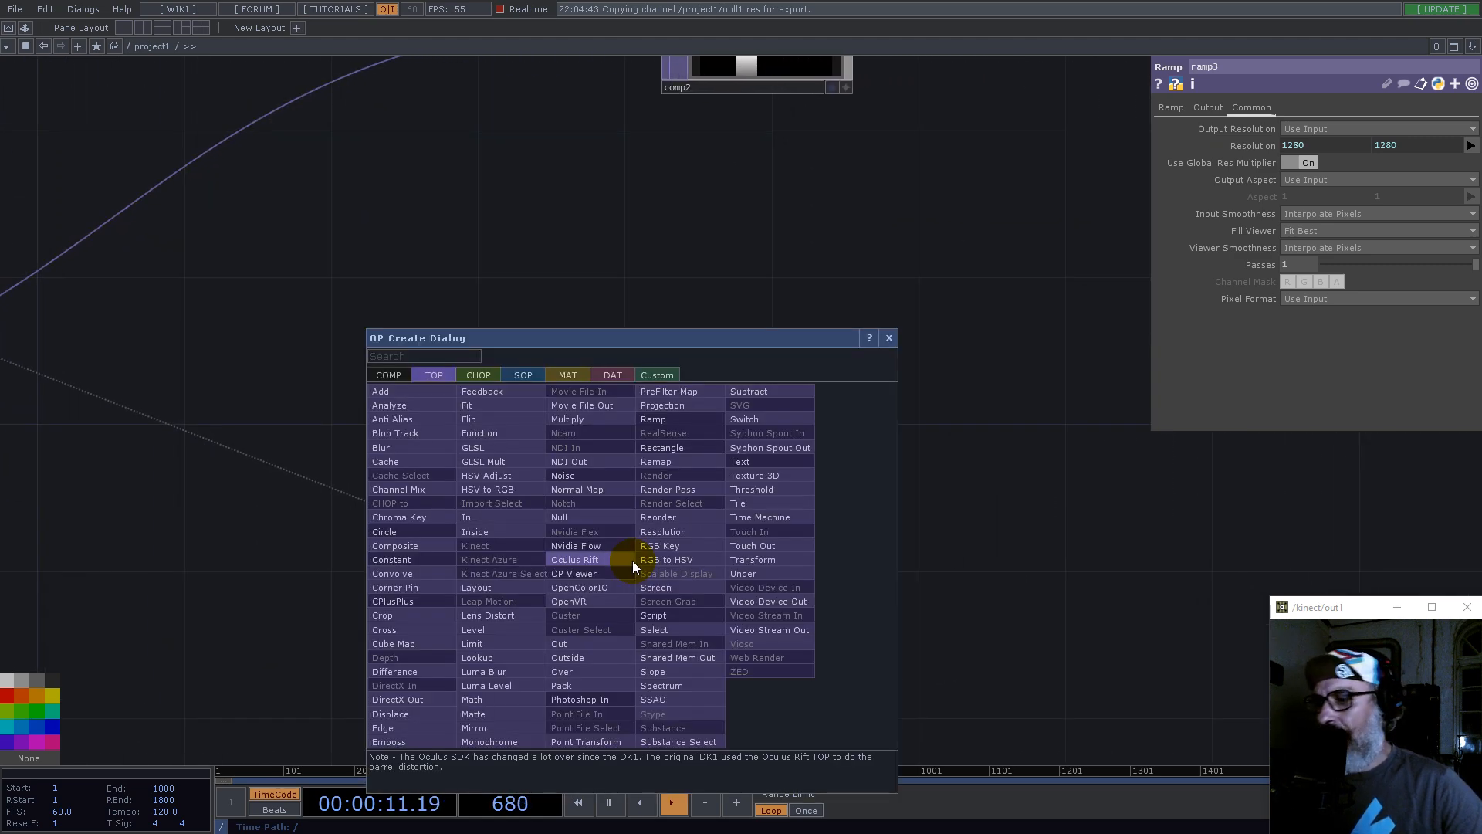
type("tr")
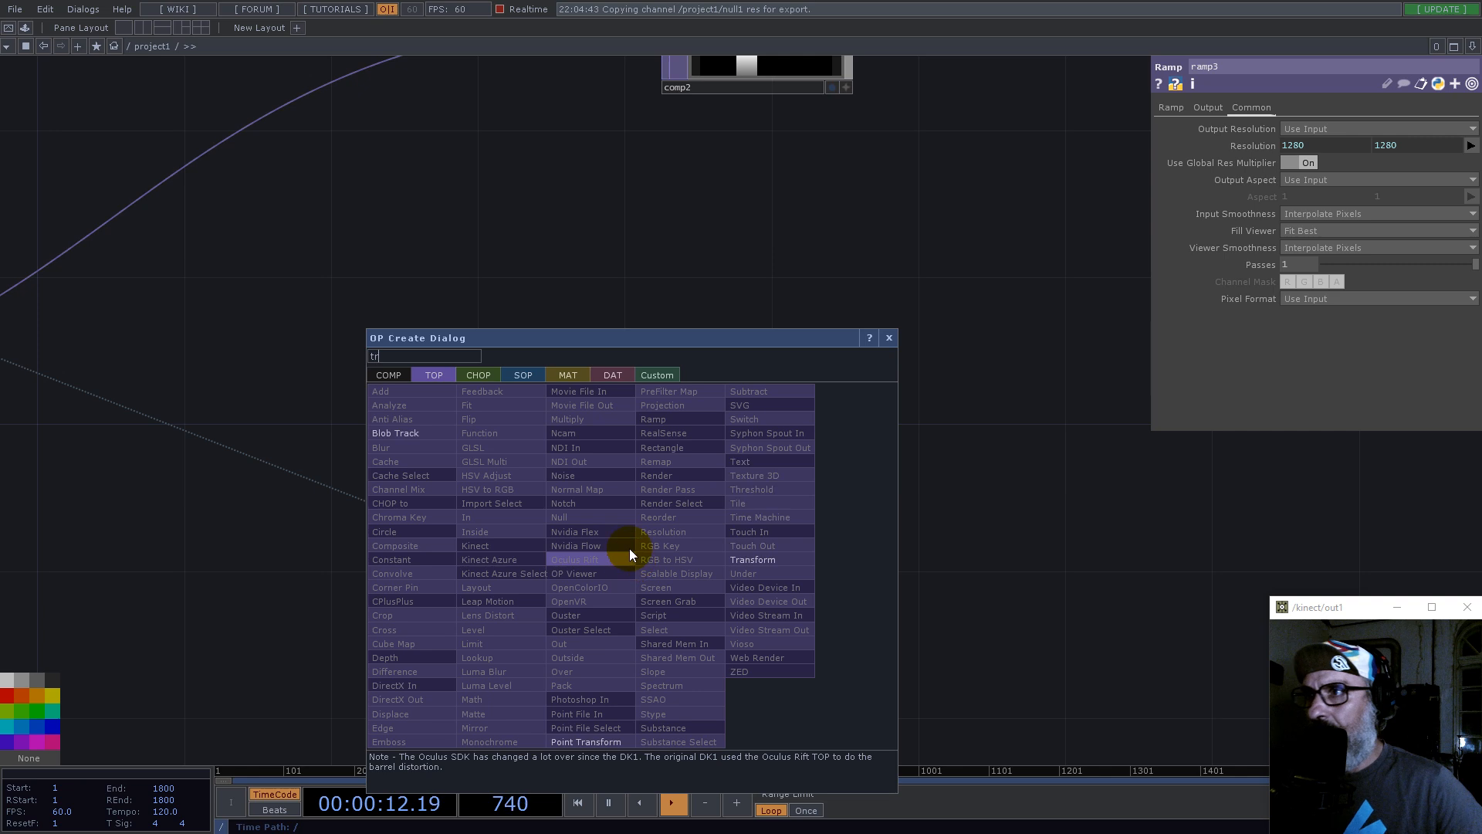
left_click(753, 559)
left_click(798, 376)
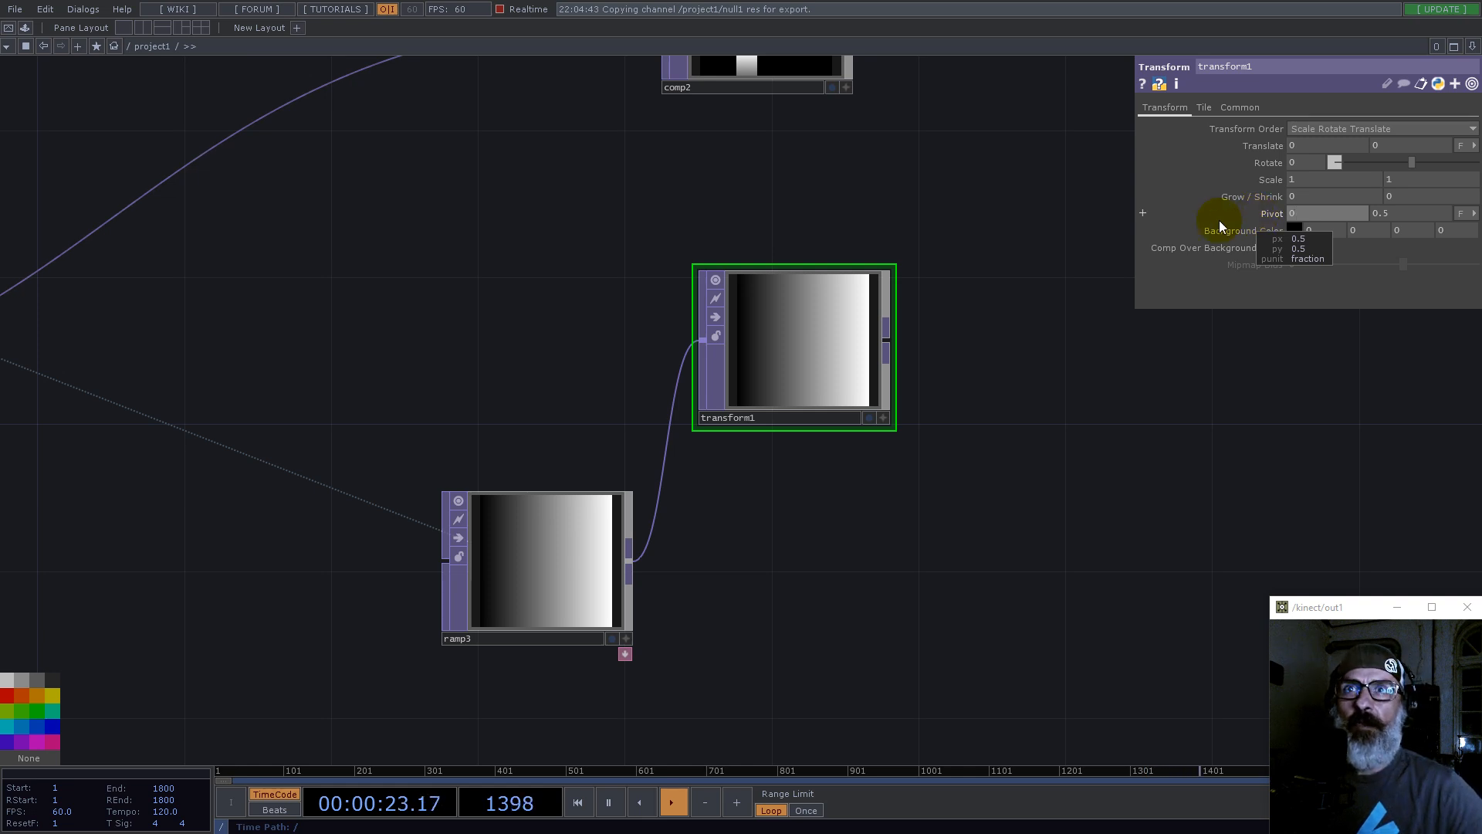
Step: Set transform1's horizontal scale to 0.6 and place a duplicate of the node below it
middle_click_drag(1295, 179, 1041, 167)
left_click(814, 345)
key("ctrl+c")
key("ctrl+v")
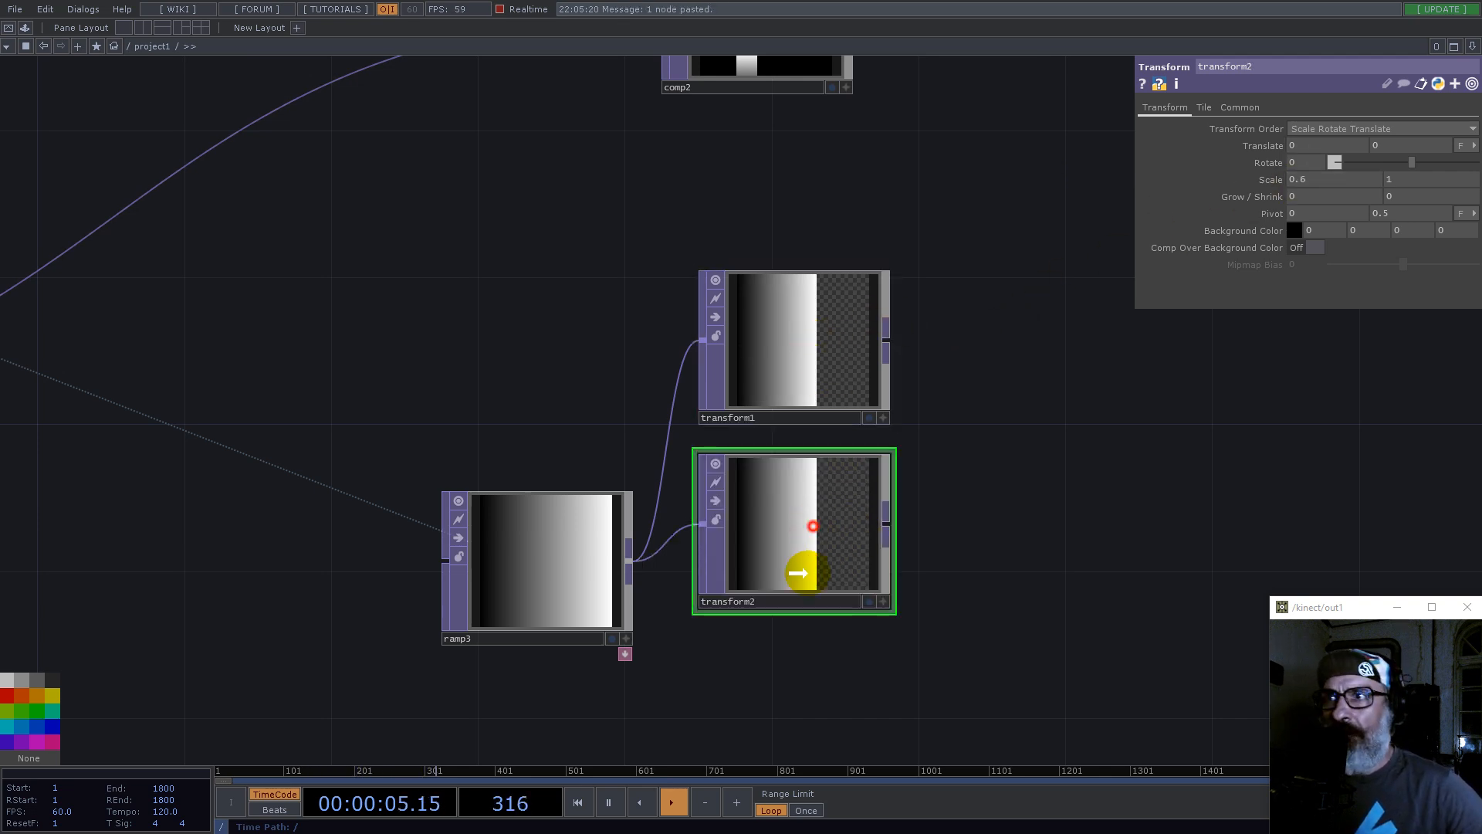
left_click_drag(797, 569, 828, 651)
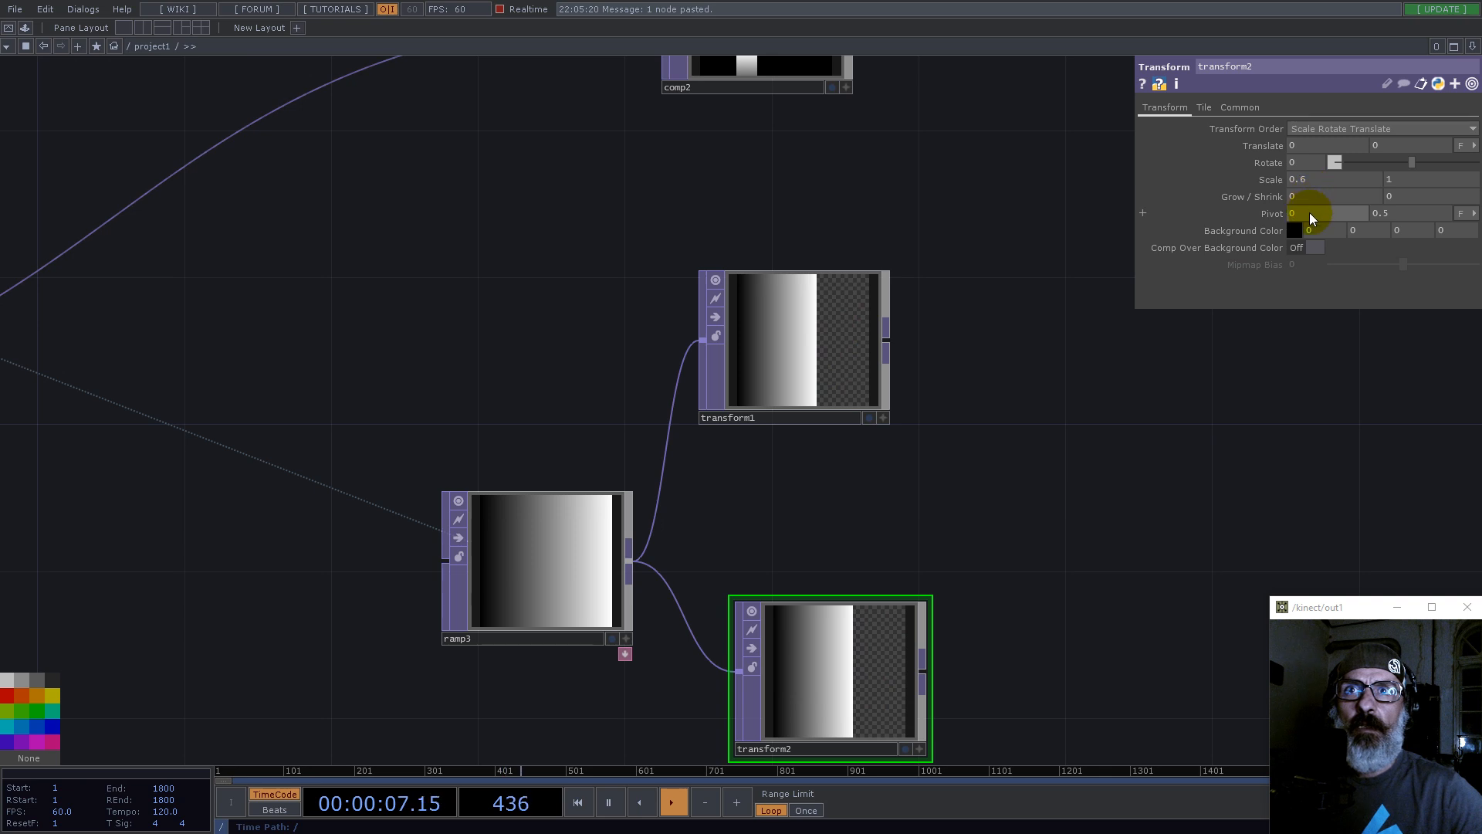
Step: Set transform2's horizontal pivot to 1 and horizontal scale to 0.8, and line transform1 up above it
type("1")
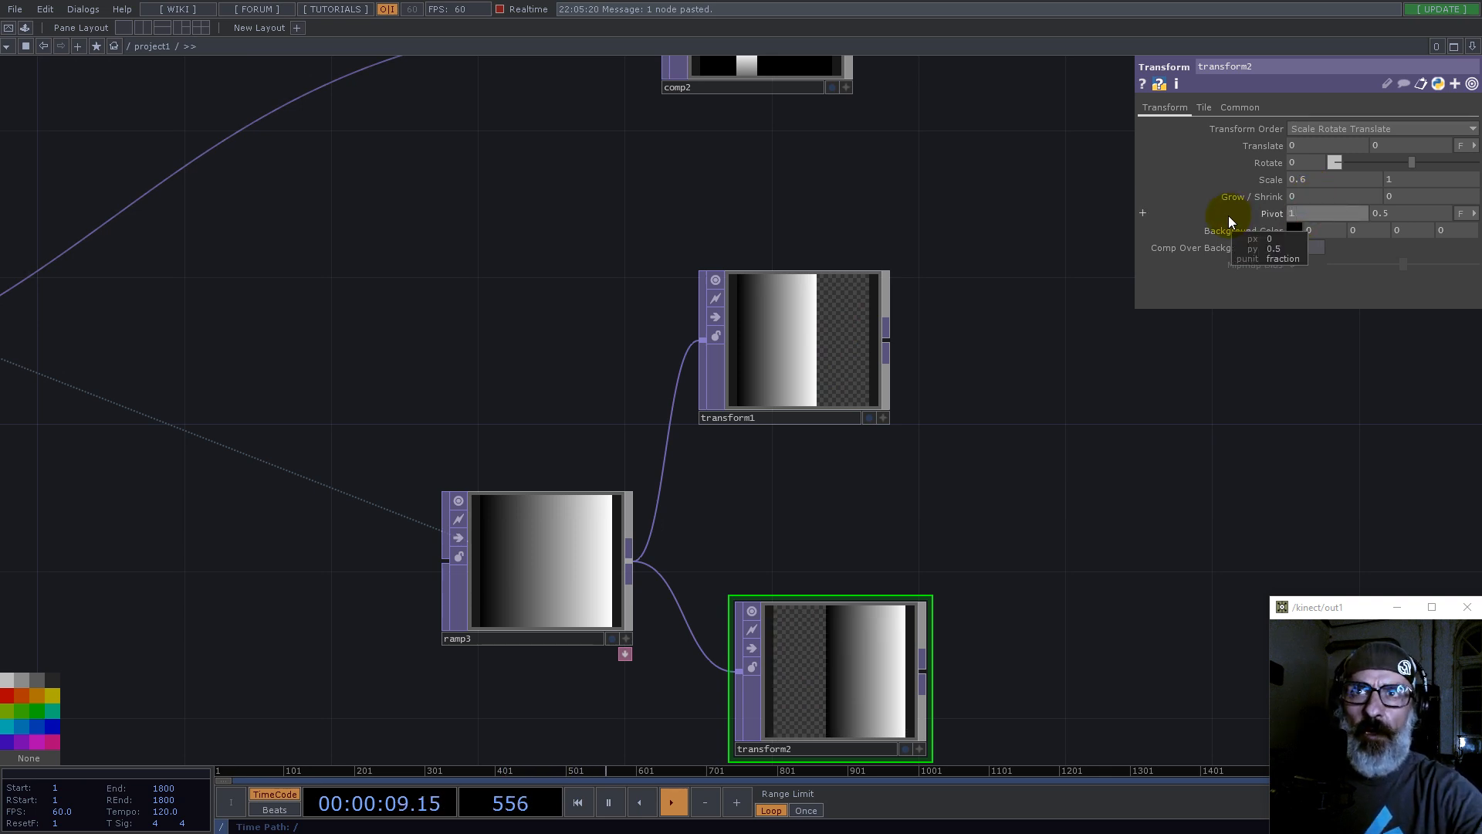
mouse_move(1301, 179)
middle_mouse_down()
mouse_move(1380, 175)
mouse_move(1334, 168)
mouse_move(1338, 184)
mouse_move(1316, 186)
middle_mouse_up()
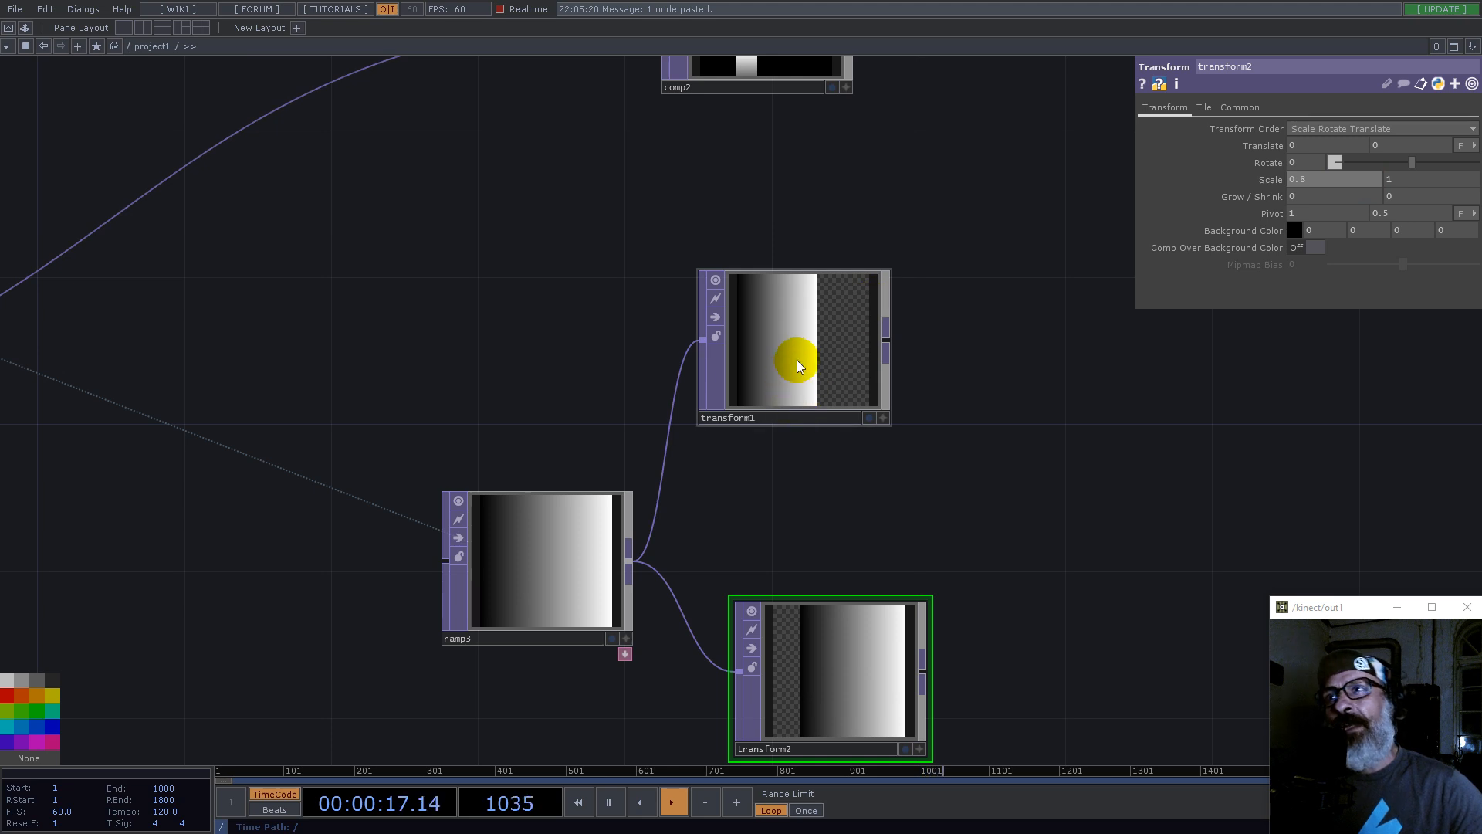
left_click_drag(801, 347, 836, 453)
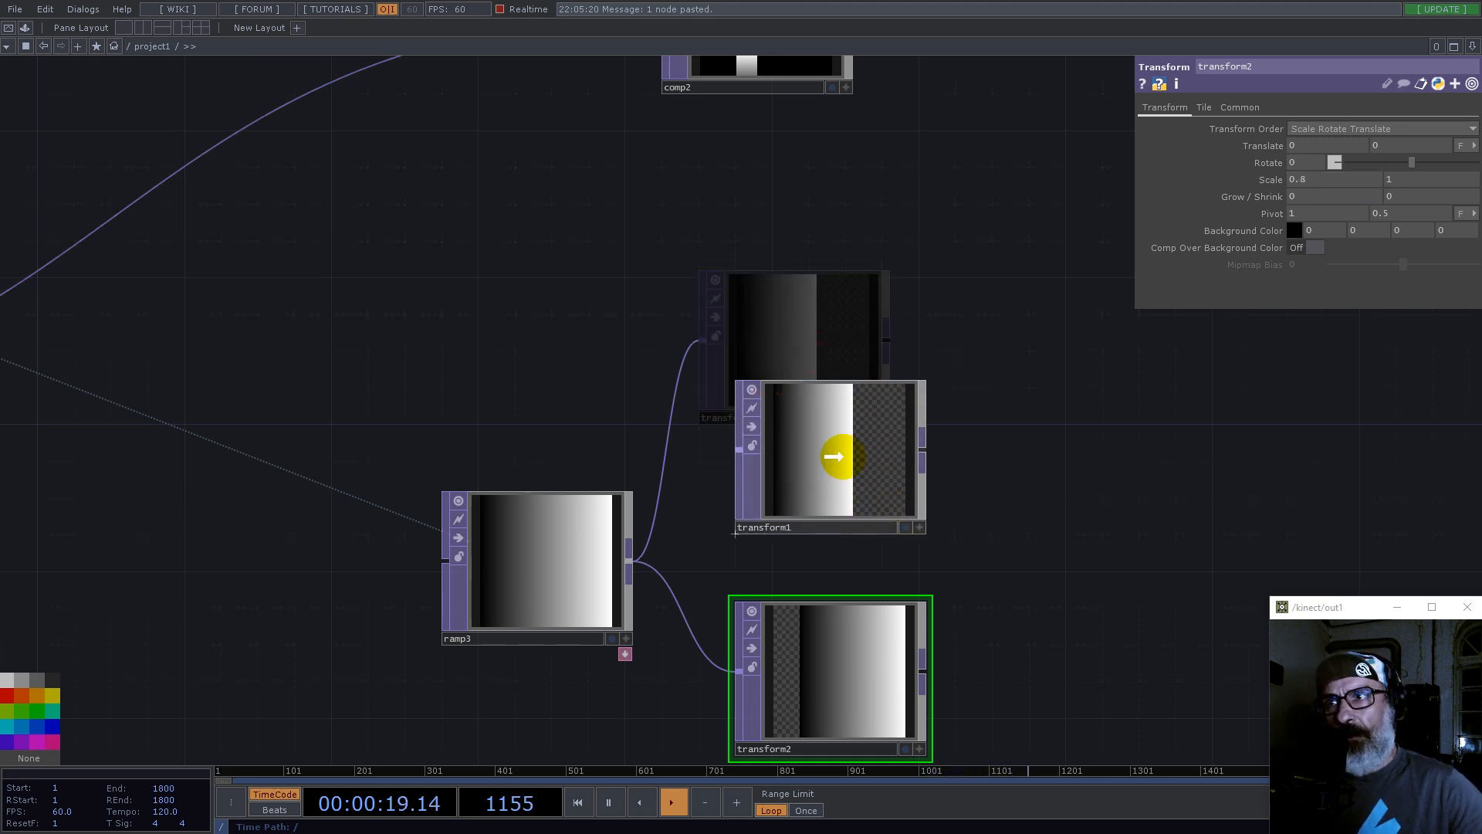
left_click_drag(1030, 524, 914, 371)
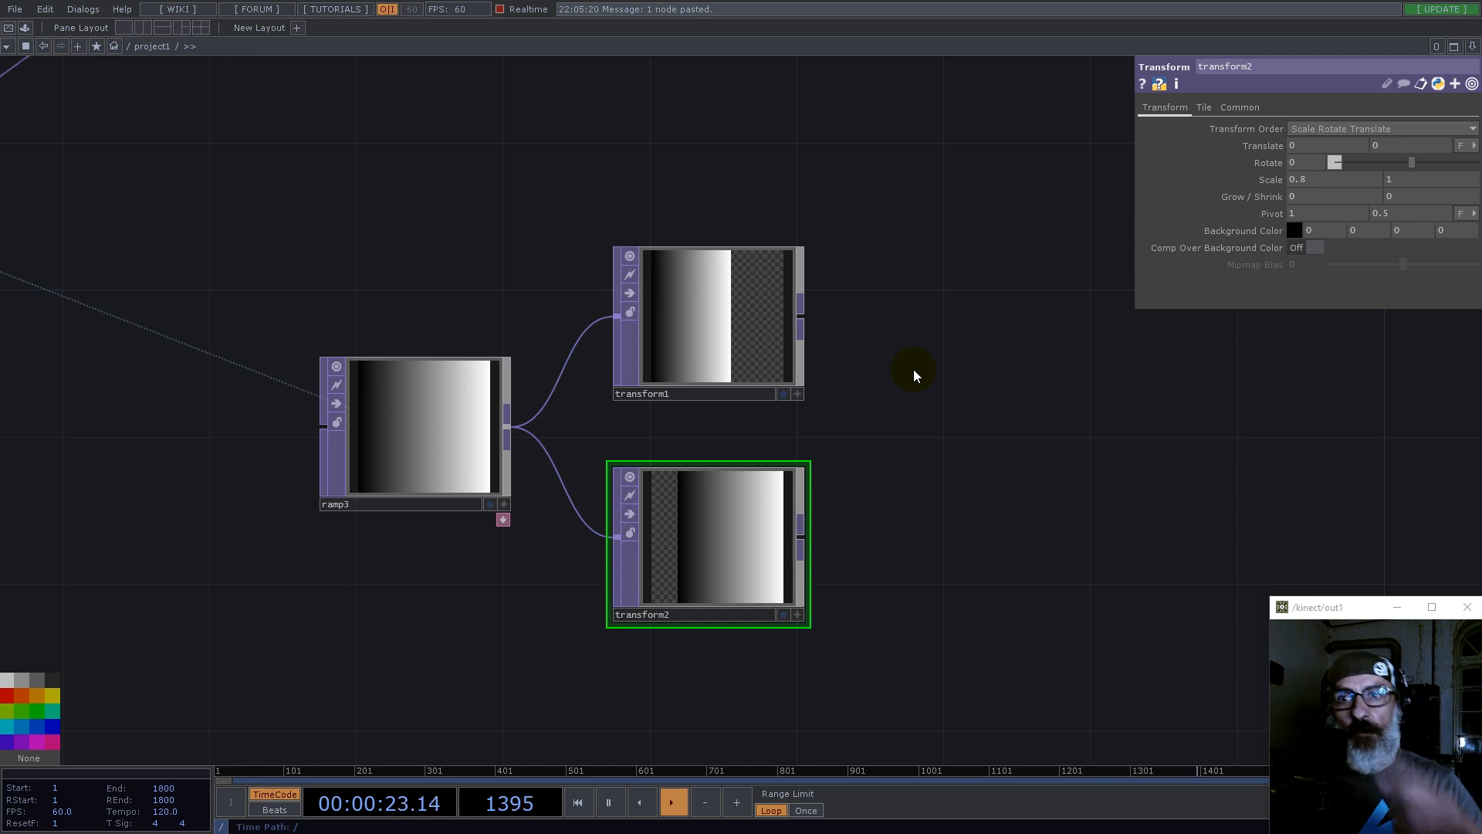
Step: Combine transform1 and transform2 in a new Add TOP, and move transform2 and ramp3 to space out the nodes
scroll(810, 536, "down", 3)
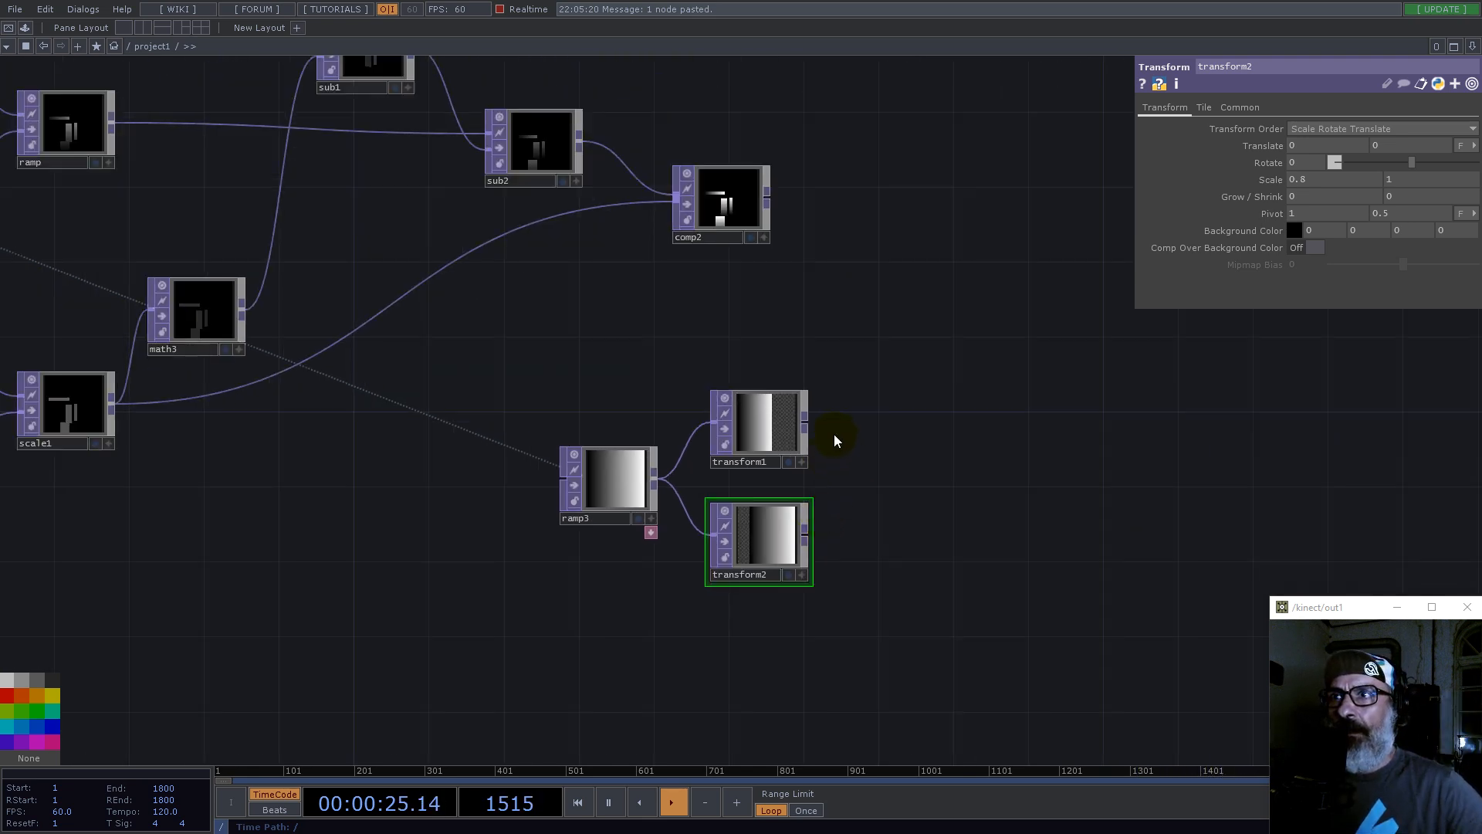
right_click(801, 425)
left_click(552, 263)
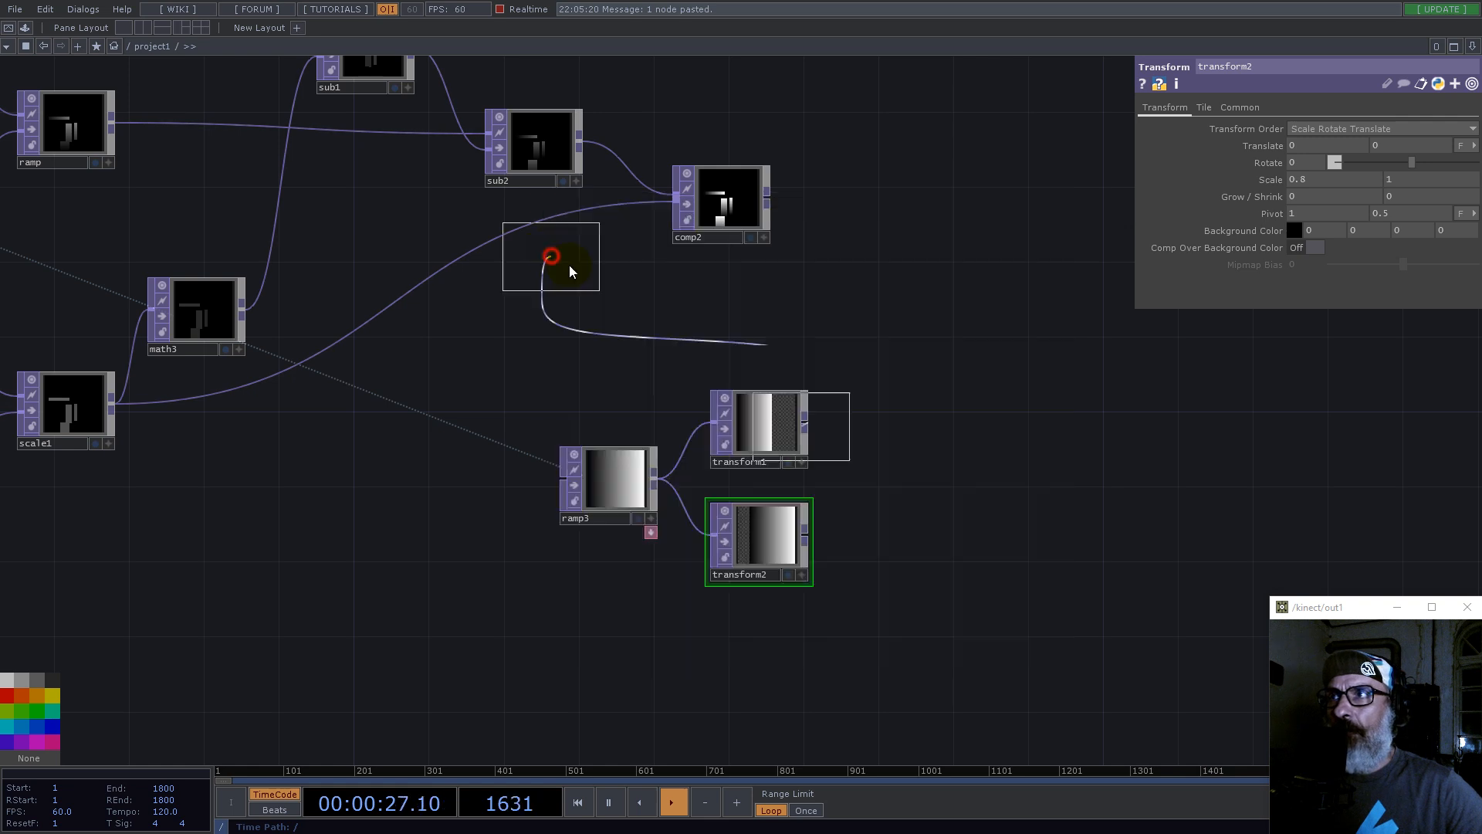
left_click(926, 486)
left_click_drag(807, 533, 880, 501)
scroll(916, 479, "up", 4)
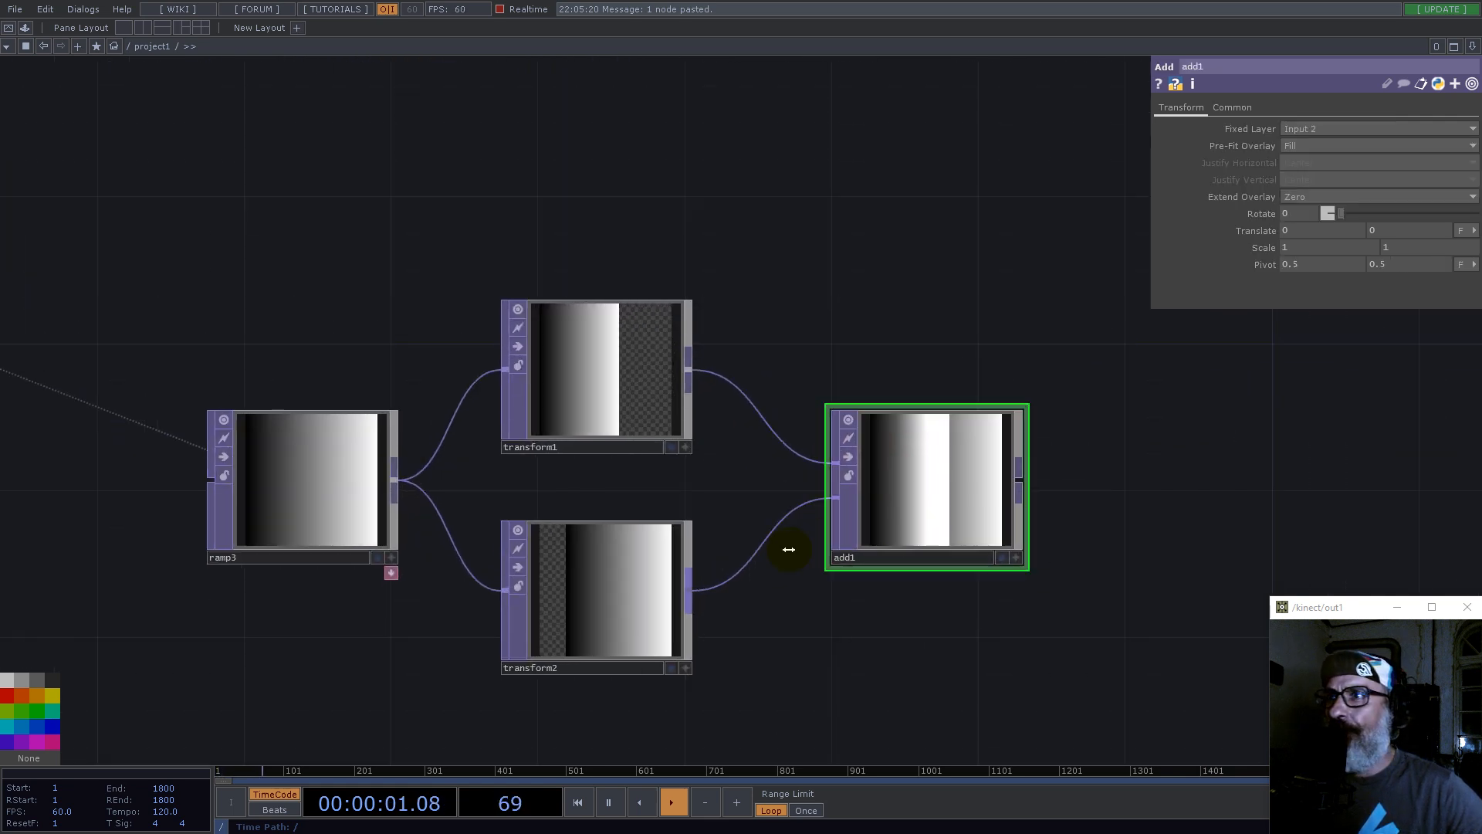
left_click_drag(579, 609, 616, 610)
left_click_drag(315, 508, 170, 435)
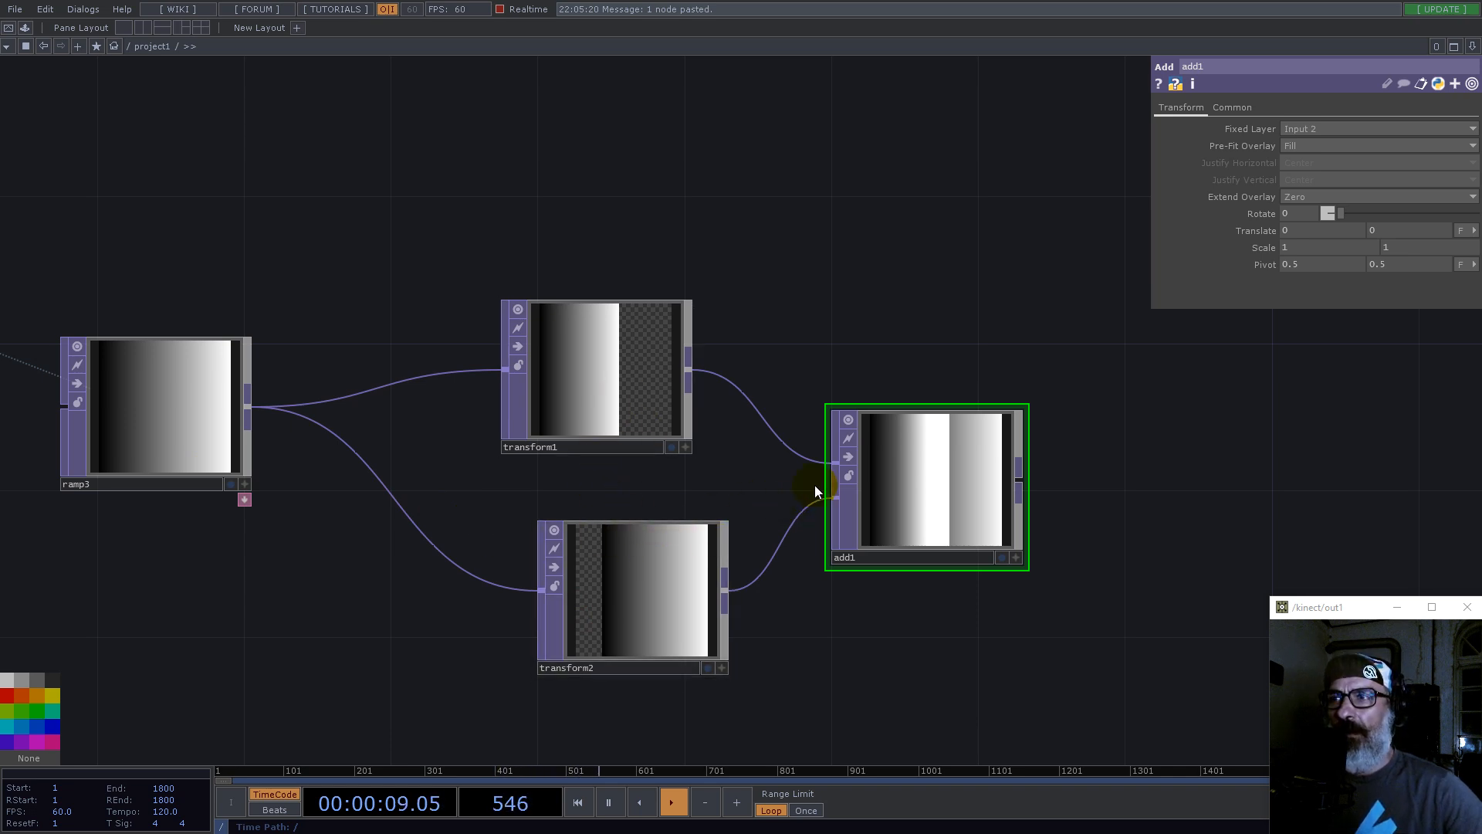
Step: Create an LFO CHOP in the empty space above ramp3
scroll(785, 530, "down", 5)
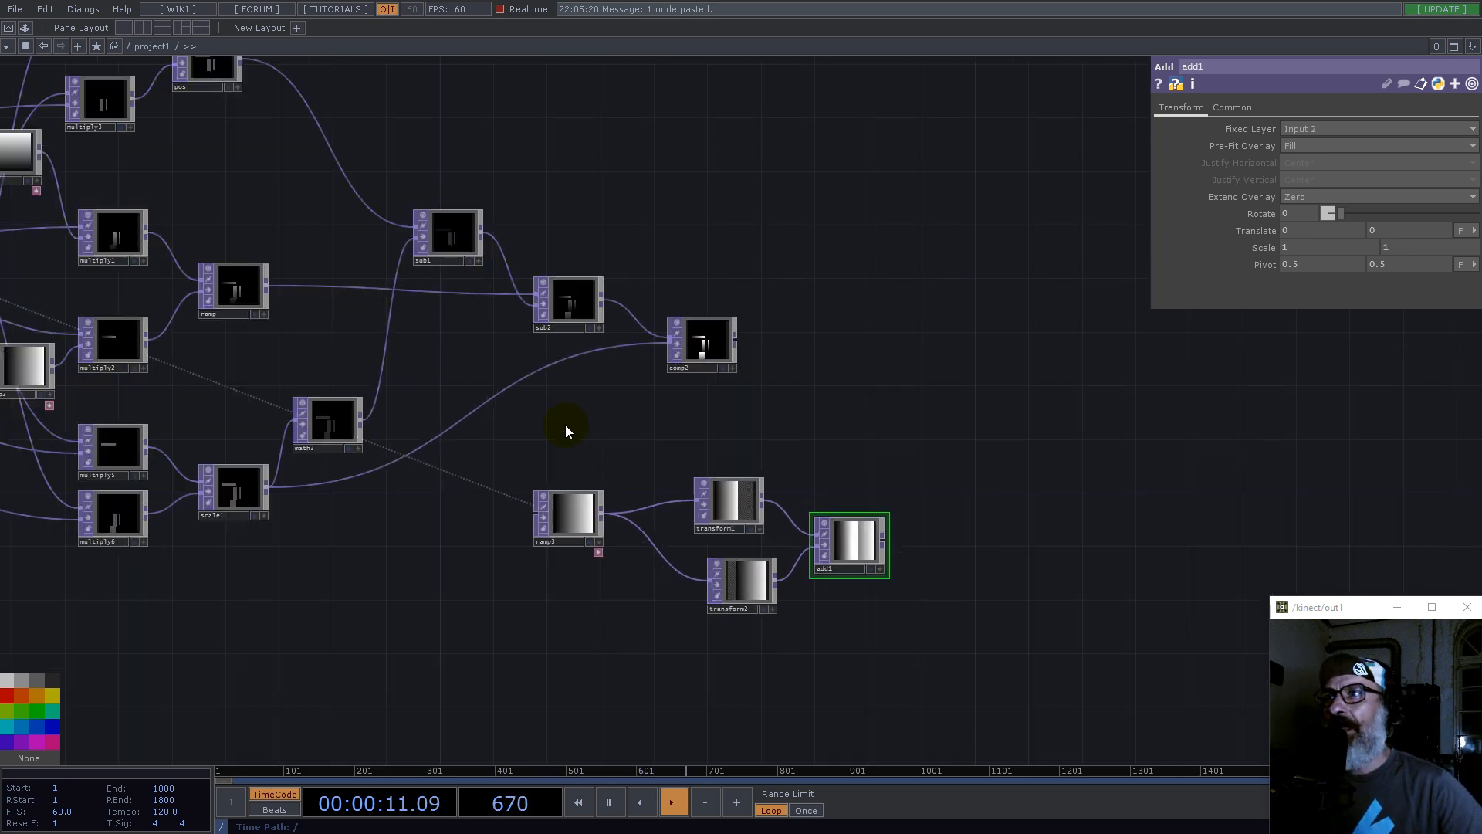
double_click(563, 422)
type("lf")
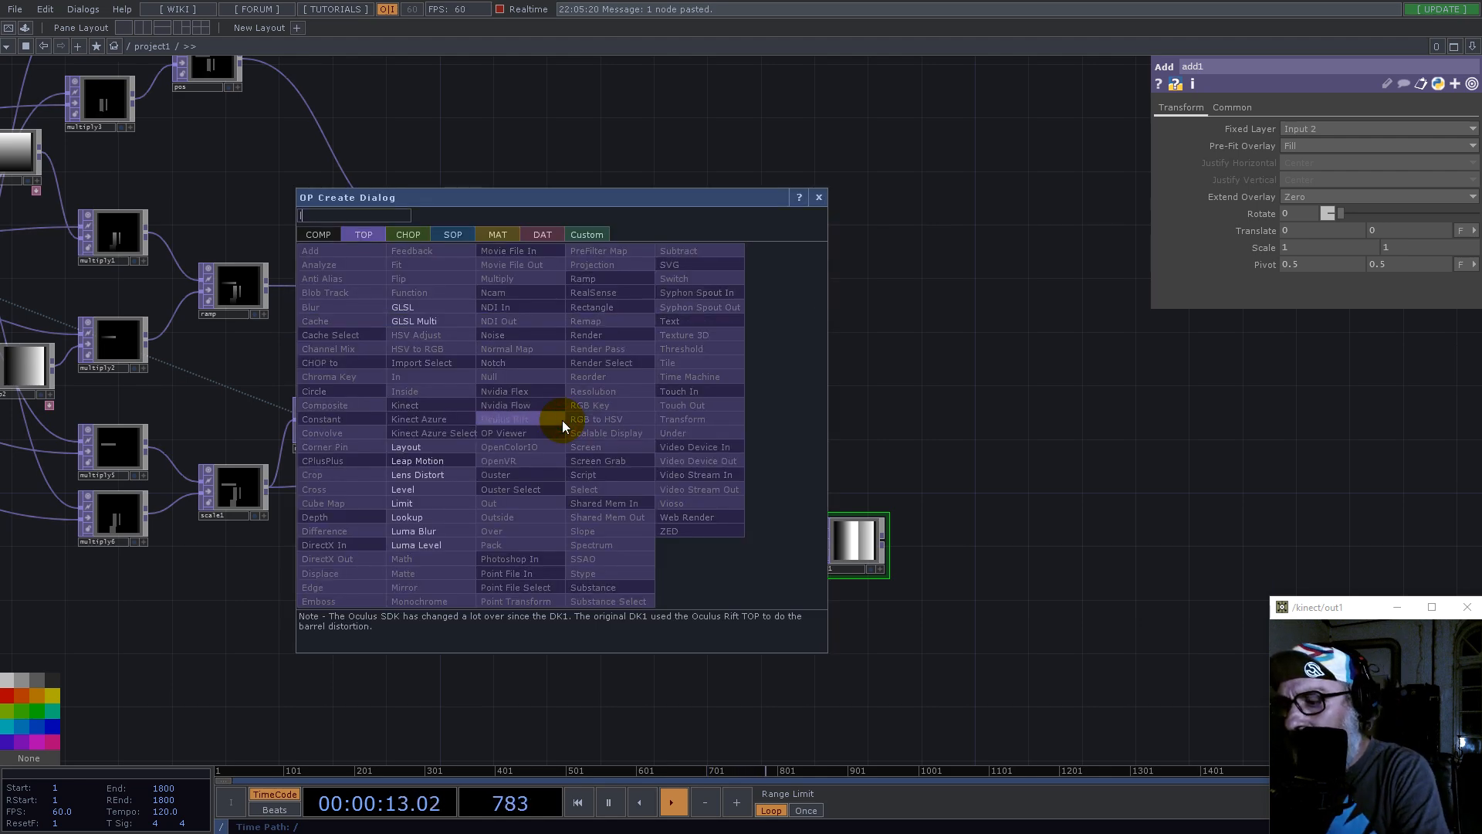
left_click(407, 235)
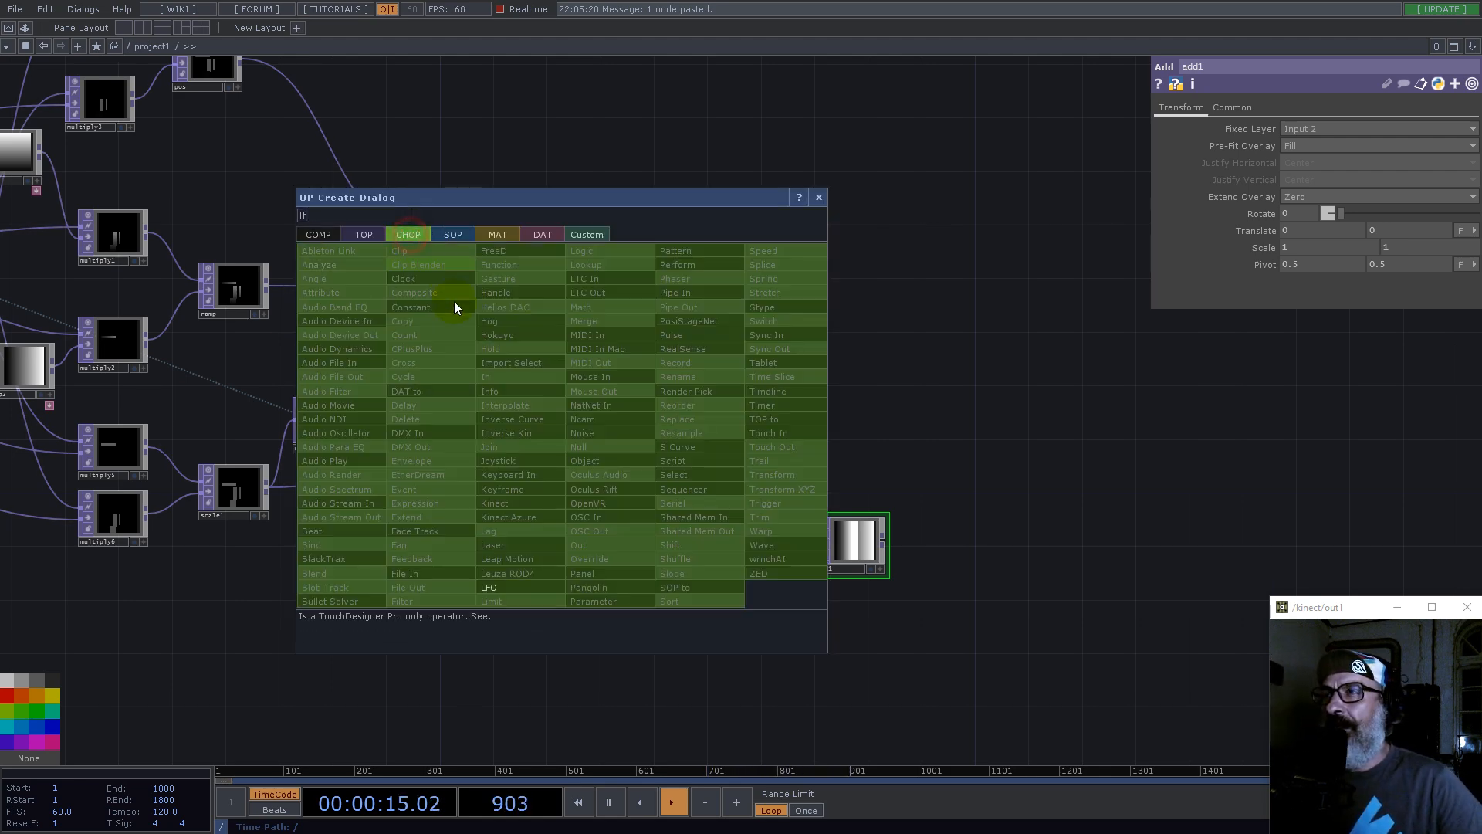
left_click(489, 588)
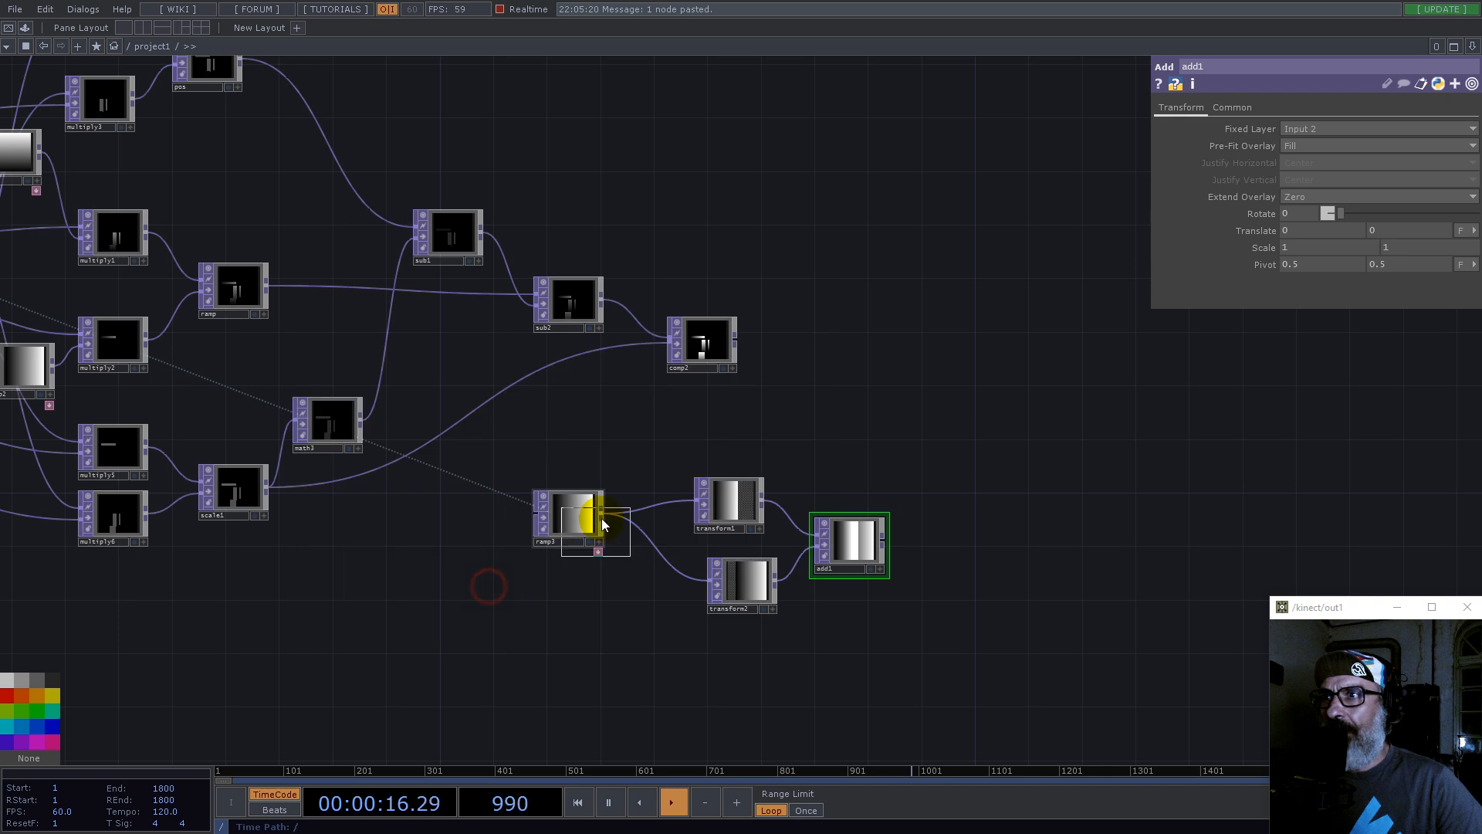
left_click(595, 456)
Step: Rearrange the ramp3, transform and add1 nodes into a compact group with lfo1 directly above ramp3
left_click_drag(925, 636, 559, 531)
left_click(561, 558)
left_click_drag(781, 571, 709, 476)
left_click(624, 592)
left_click_drag(625, 597, 613, 609)
left_click_drag(457, 553, 510, 580)
left_click(491, 442)
left_click_drag(491, 442, 549, 467)
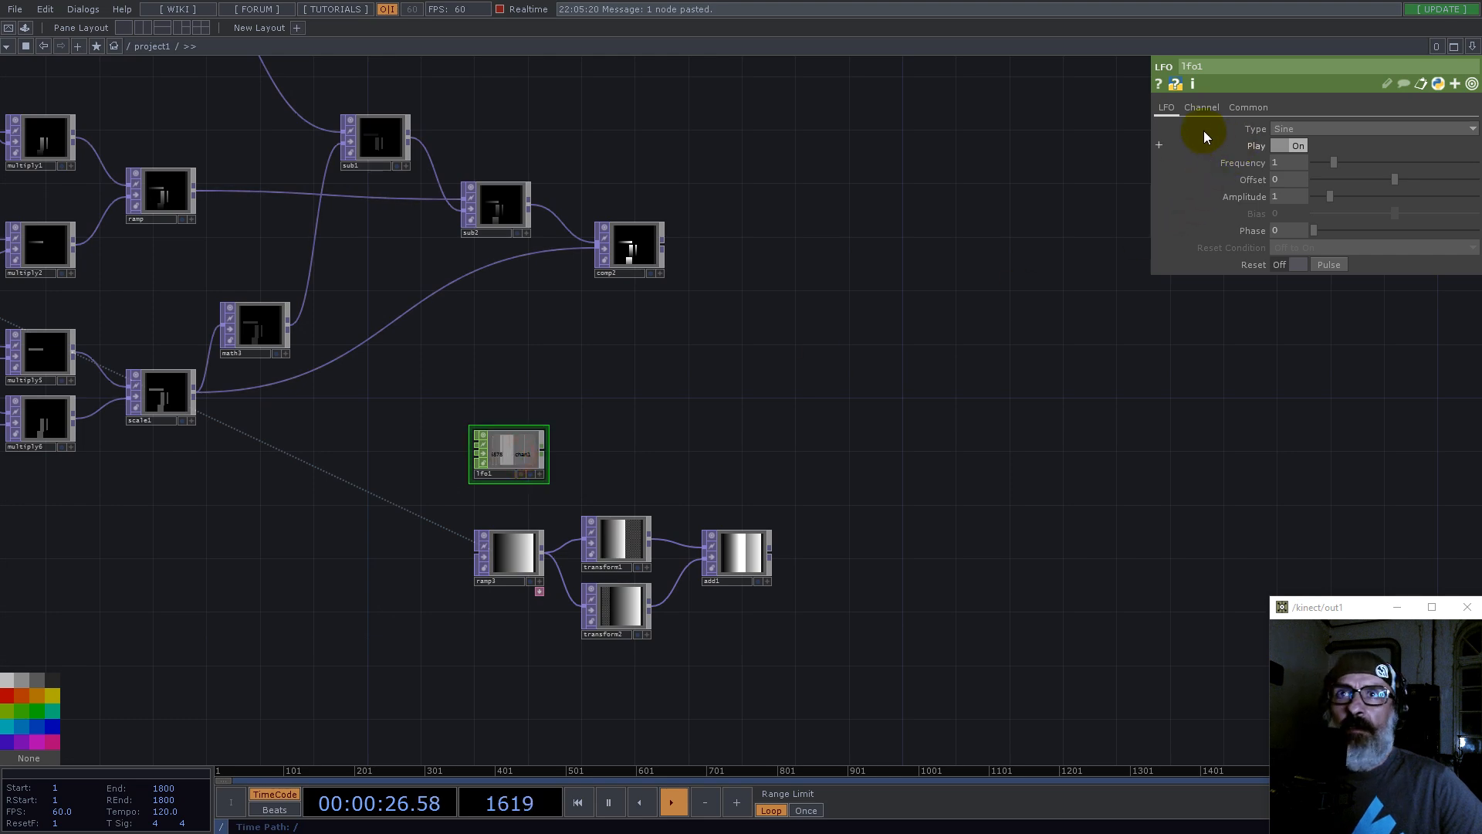
Step: Link lfo1's frequency to the speed channel of null1
scroll(1011, 463, "down", 4)
scroll(238, 216, "up", 5)
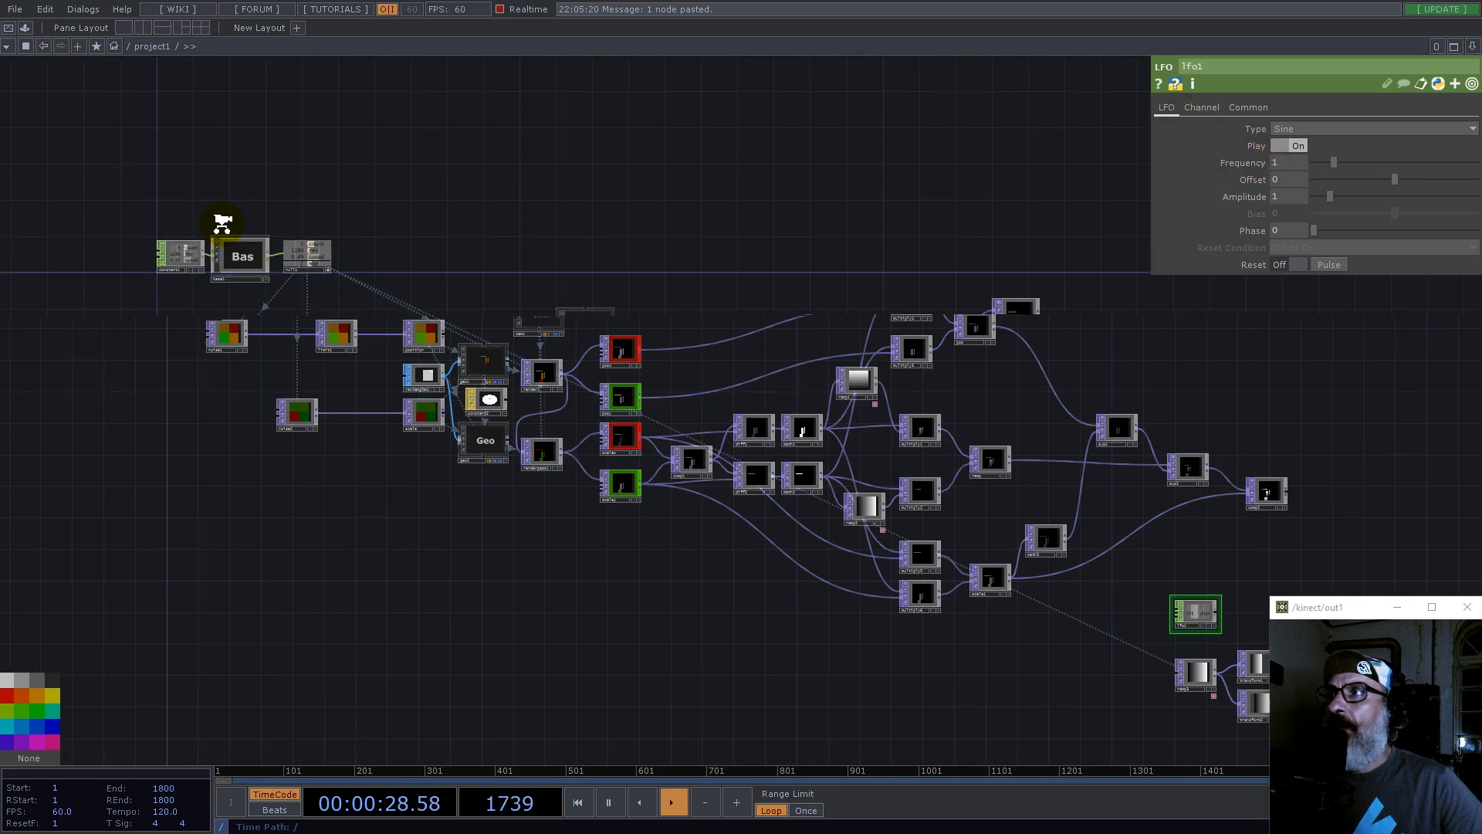
left_click_drag(404, 294, 1270, 163)
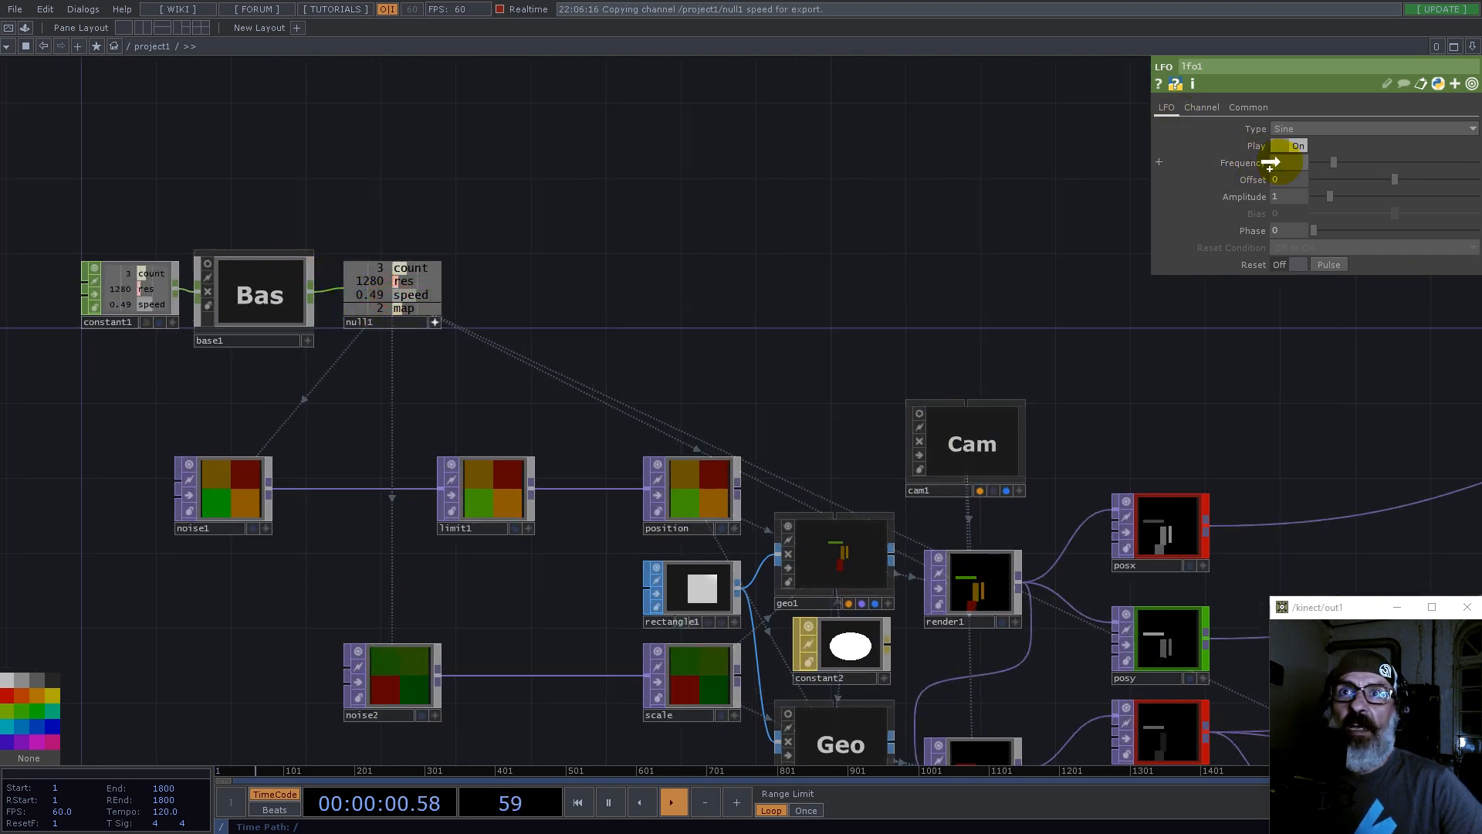
left_click(1291, 160)
Step: Set lfo1's offset to 0.5 and its amplitude to 0.005
left_click_drag(844, 225, 520, 221)
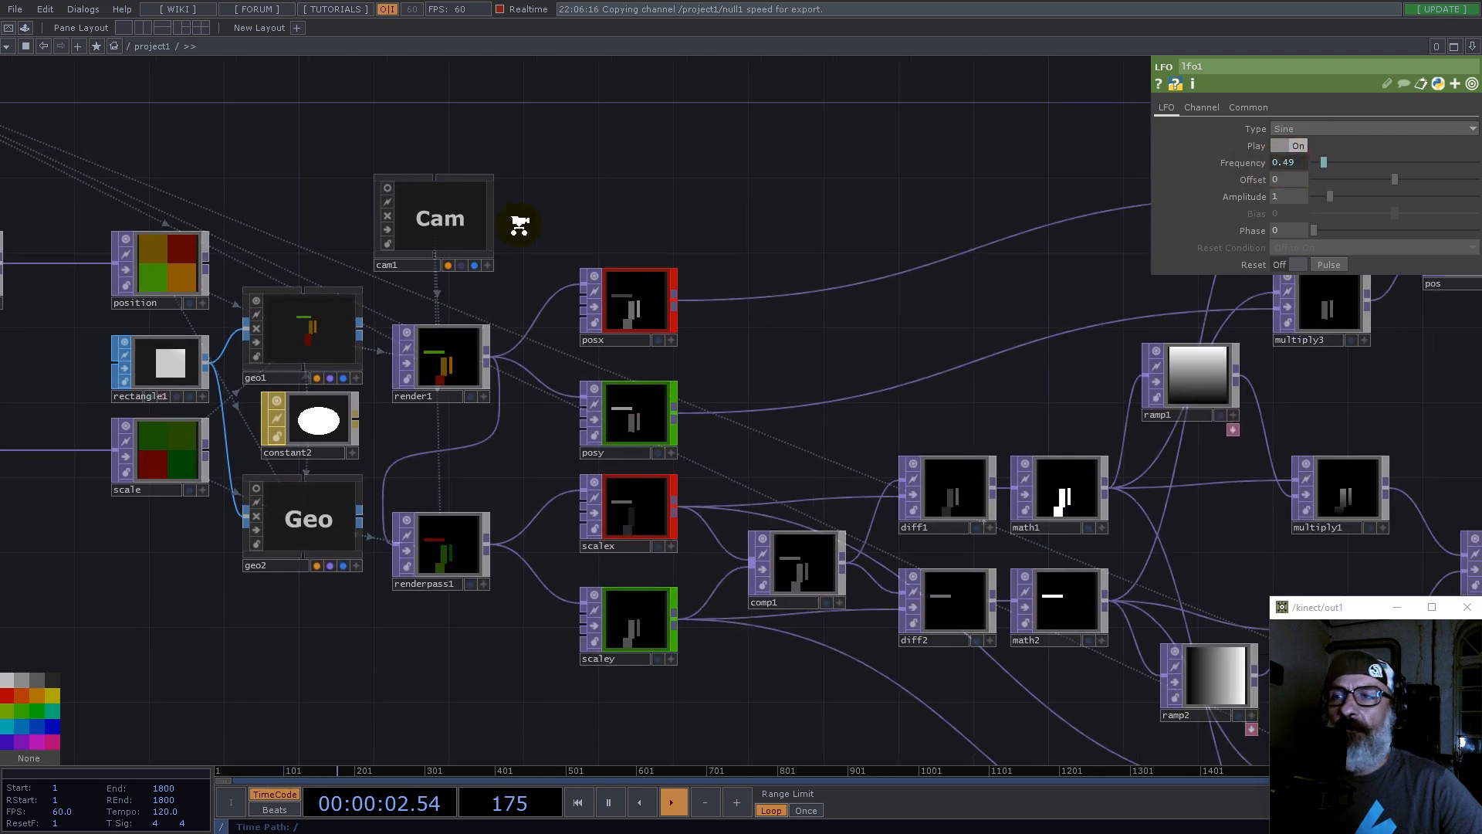
scroll(520, 221, "down", 3)
left_click_drag(802, 544, 401, 459)
scroll(781, 532, "up", 6)
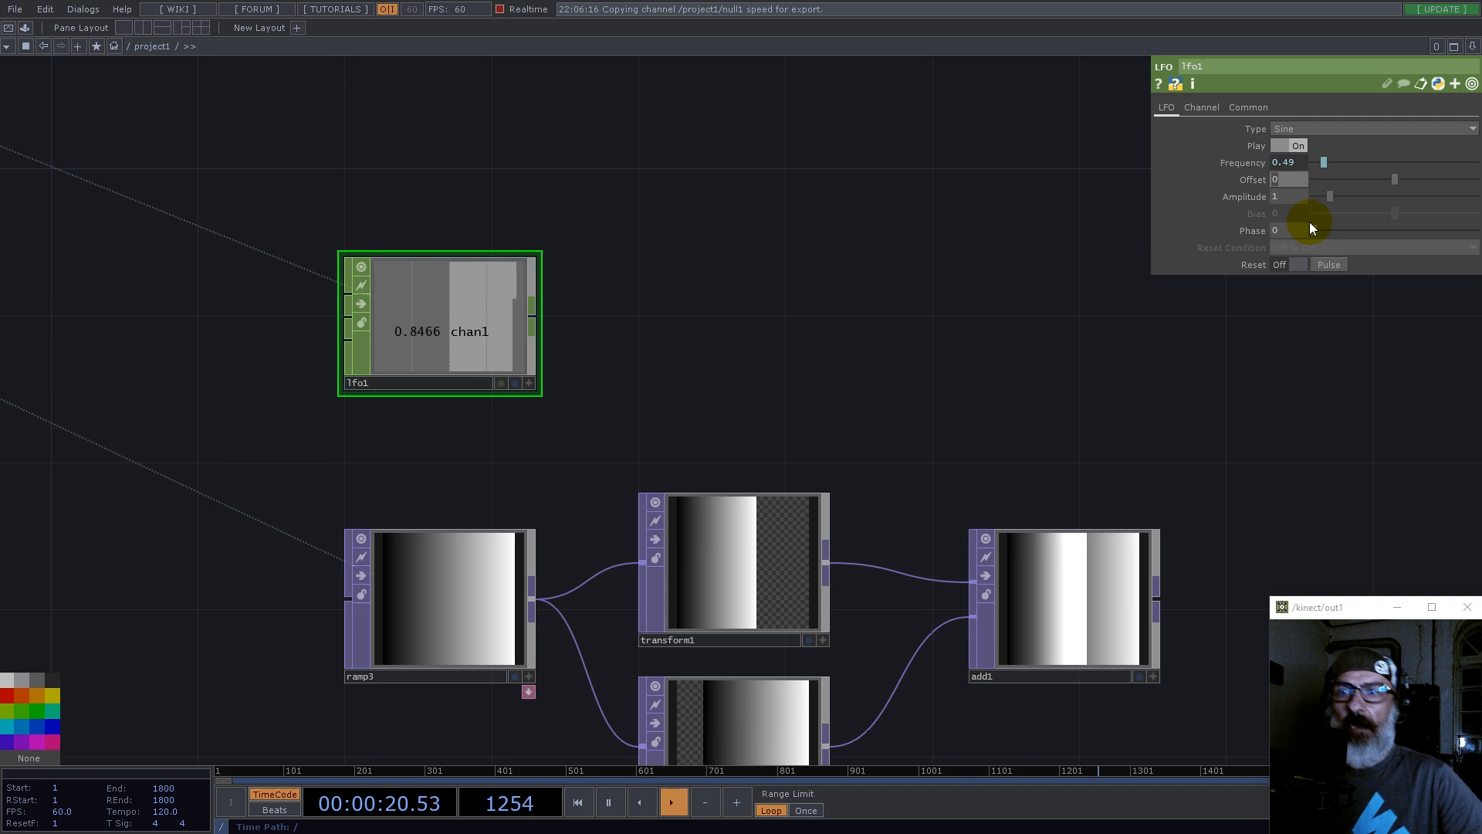
type("0.5")
key("Return")
left_click(1289, 196)
type("0.005")
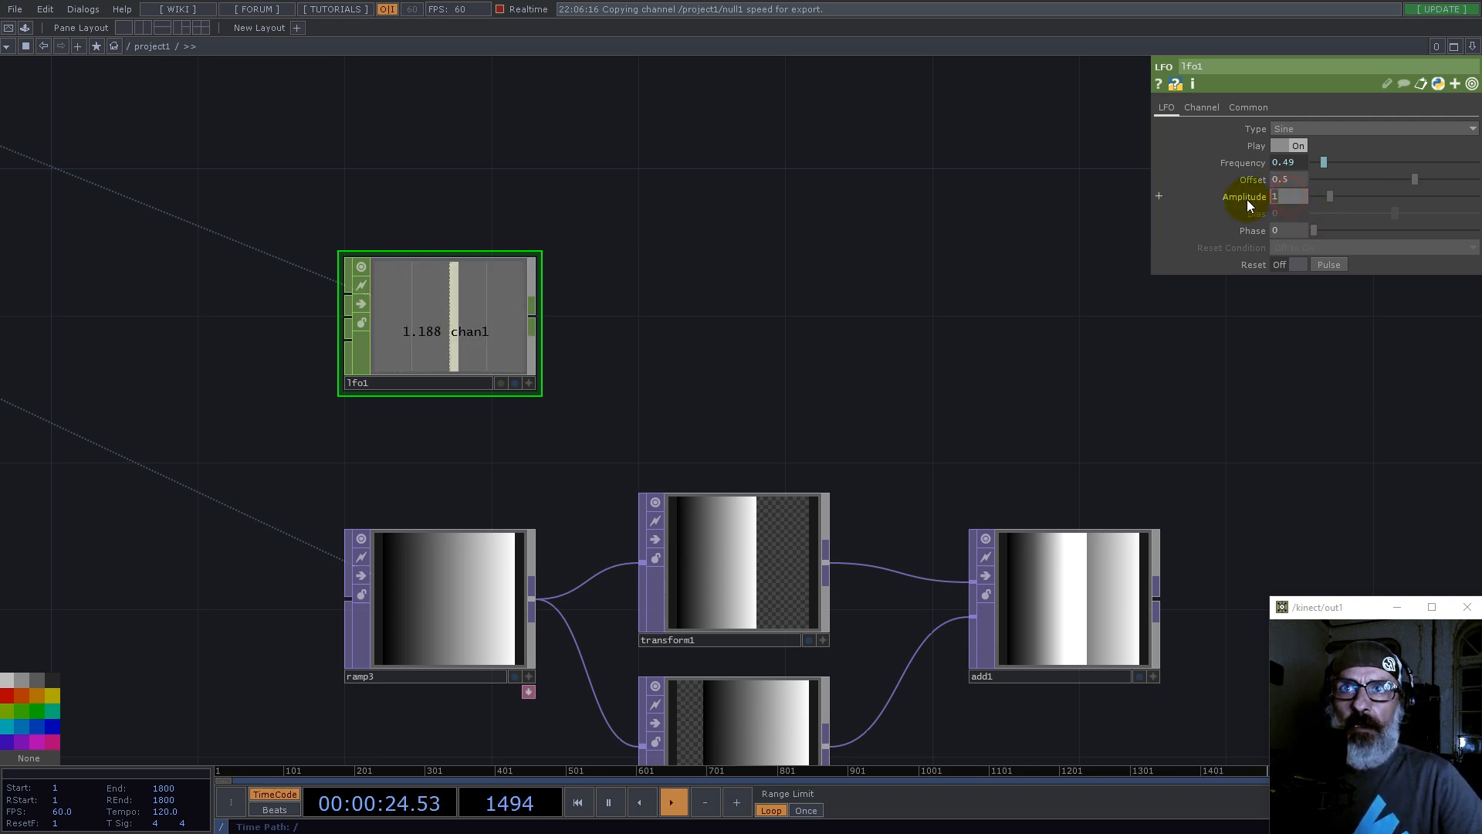
key("Return")
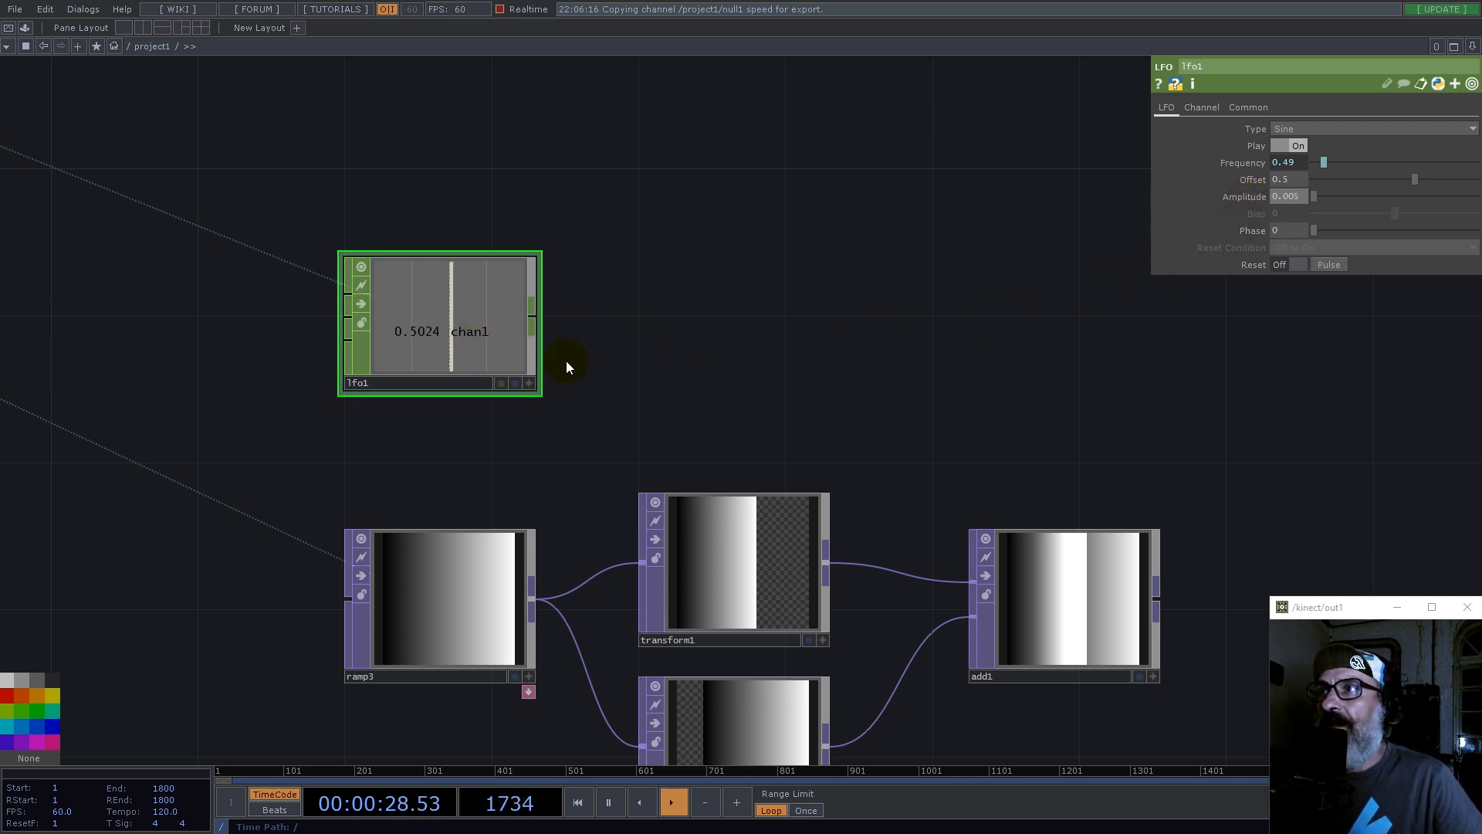
Step: Link transform1's horizontal scale to the chan1 channel of lfo1
left_click_drag(795, 404, 651, 316)
left_click(615, 470)
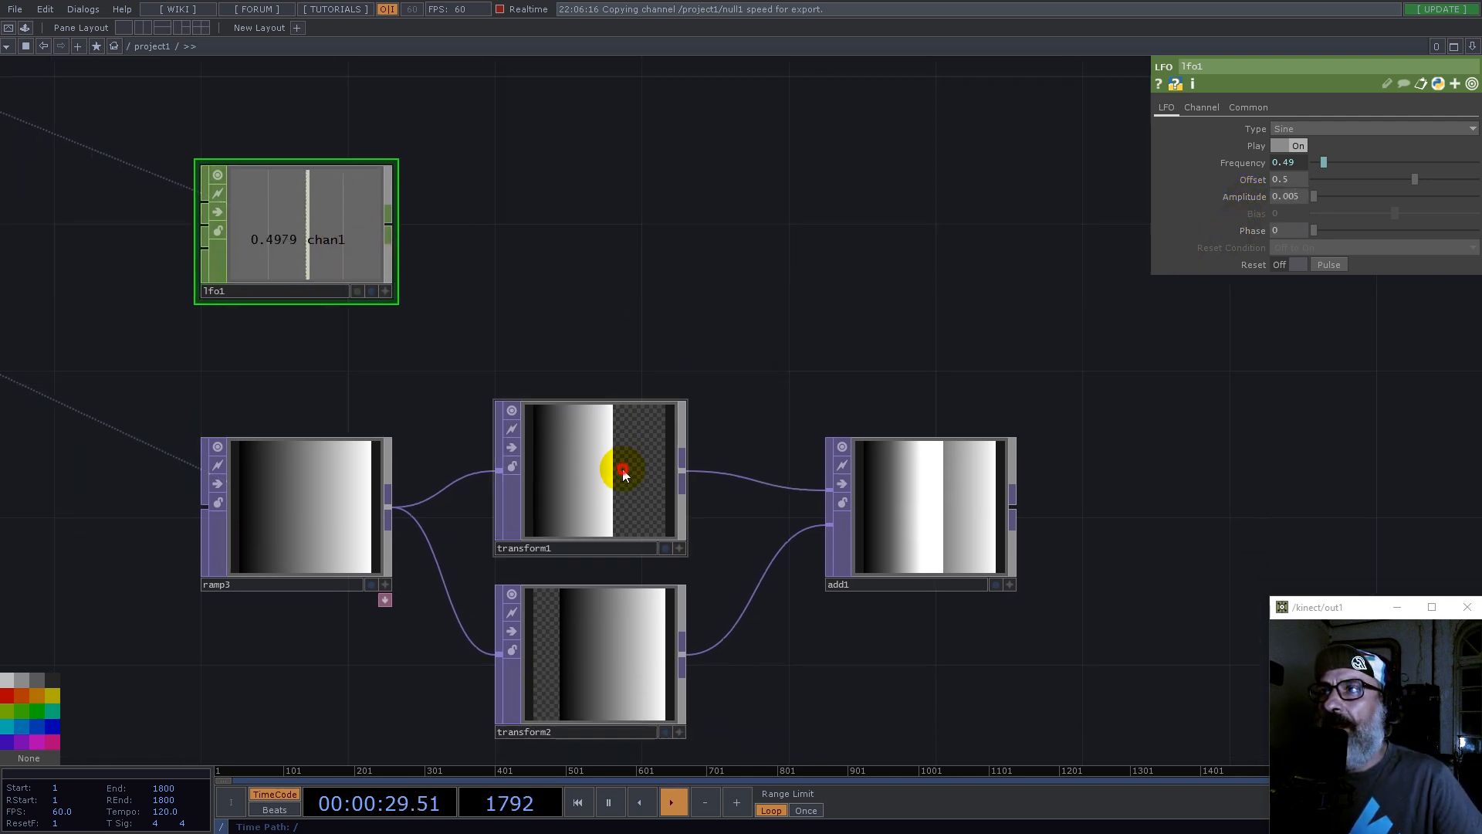
left_click(385, 290)
left_click_drag(304, 244, 1309, 181)
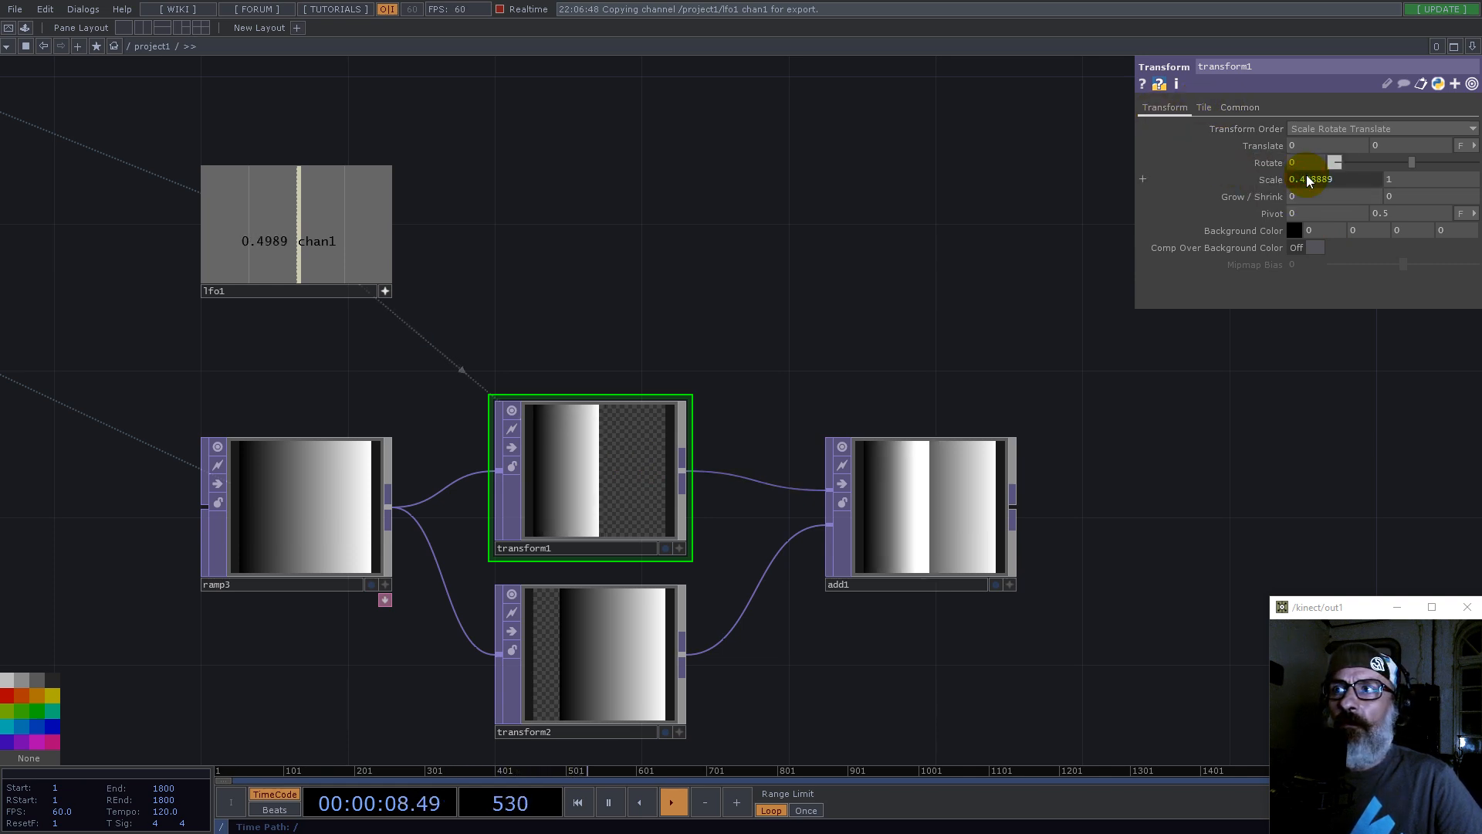
Step: Set the speed value in constant1 to 0.98
left_click(279, 285)
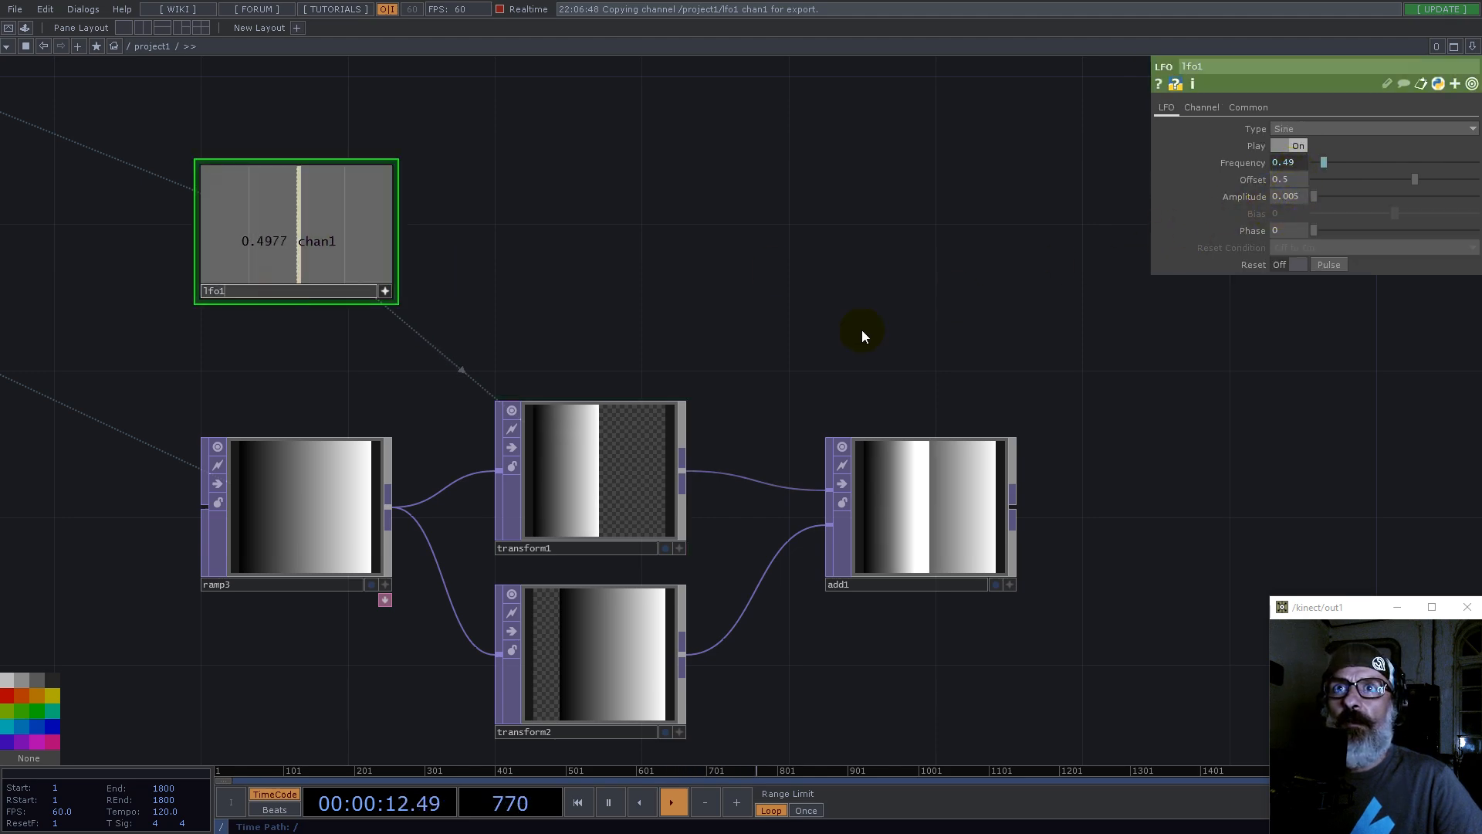
scroll(887, 440, "down", 5)
left_click_drag(232, 137, 719, 371)
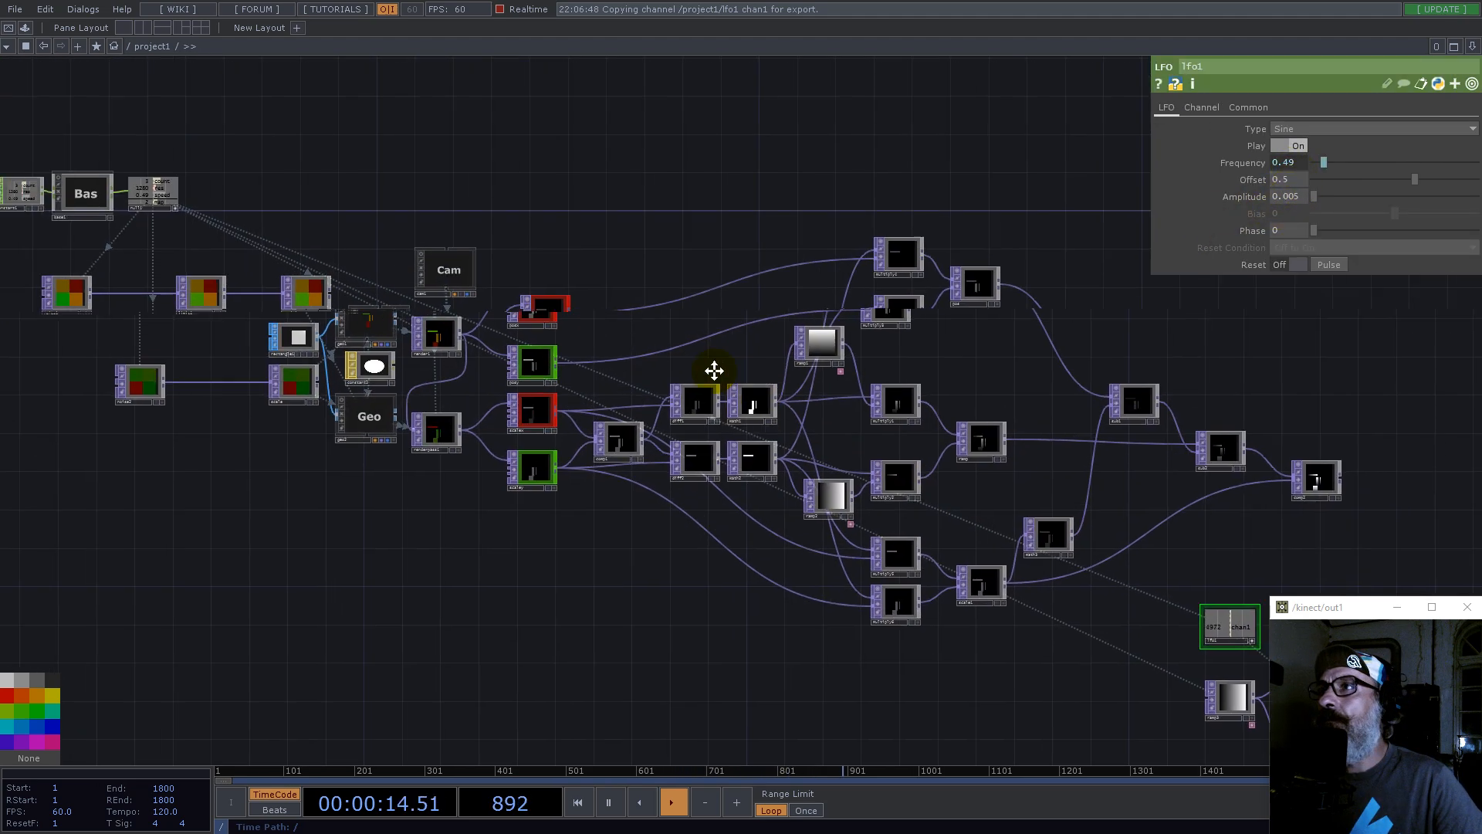
left_click(46, 212)
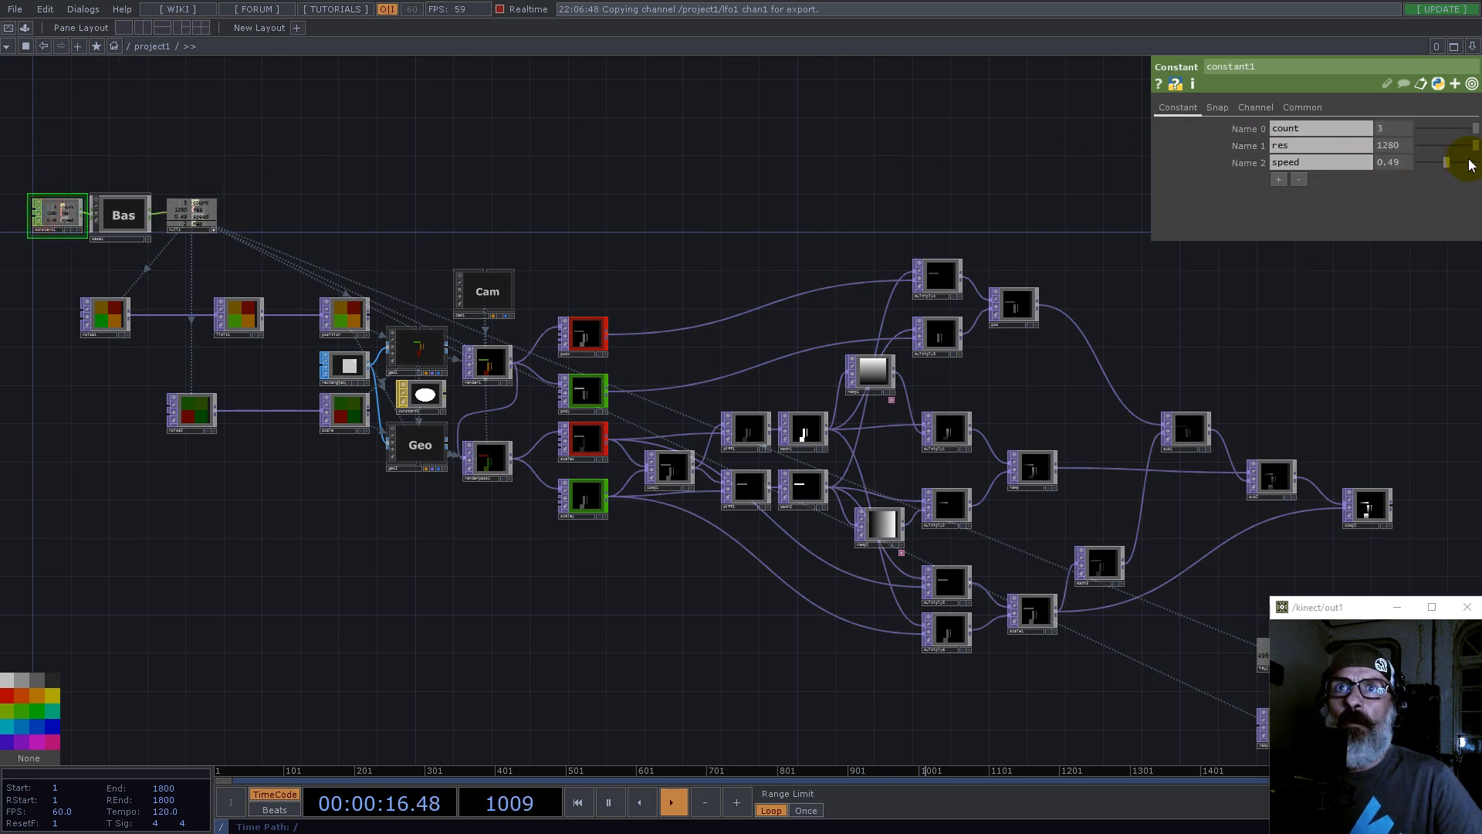
left_click_drag(1446, 163, 1473, 162)
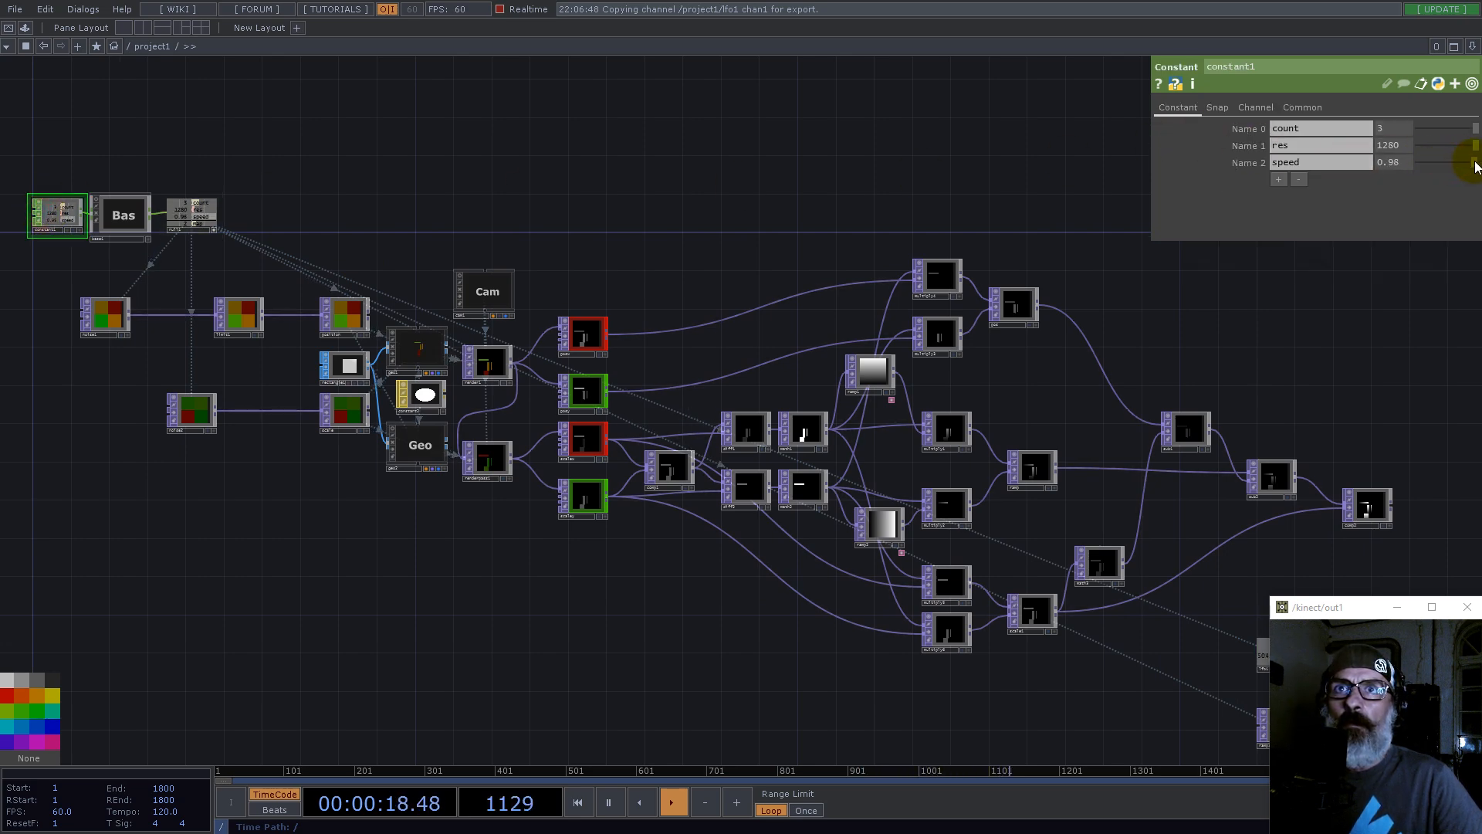
Step: Set lfo1's amplitude to 0.5 for a stronger oscillation of transform1's scale
left_click_drag(1356, 332, 420, 206)
scroll(433, 569, "up", 10)
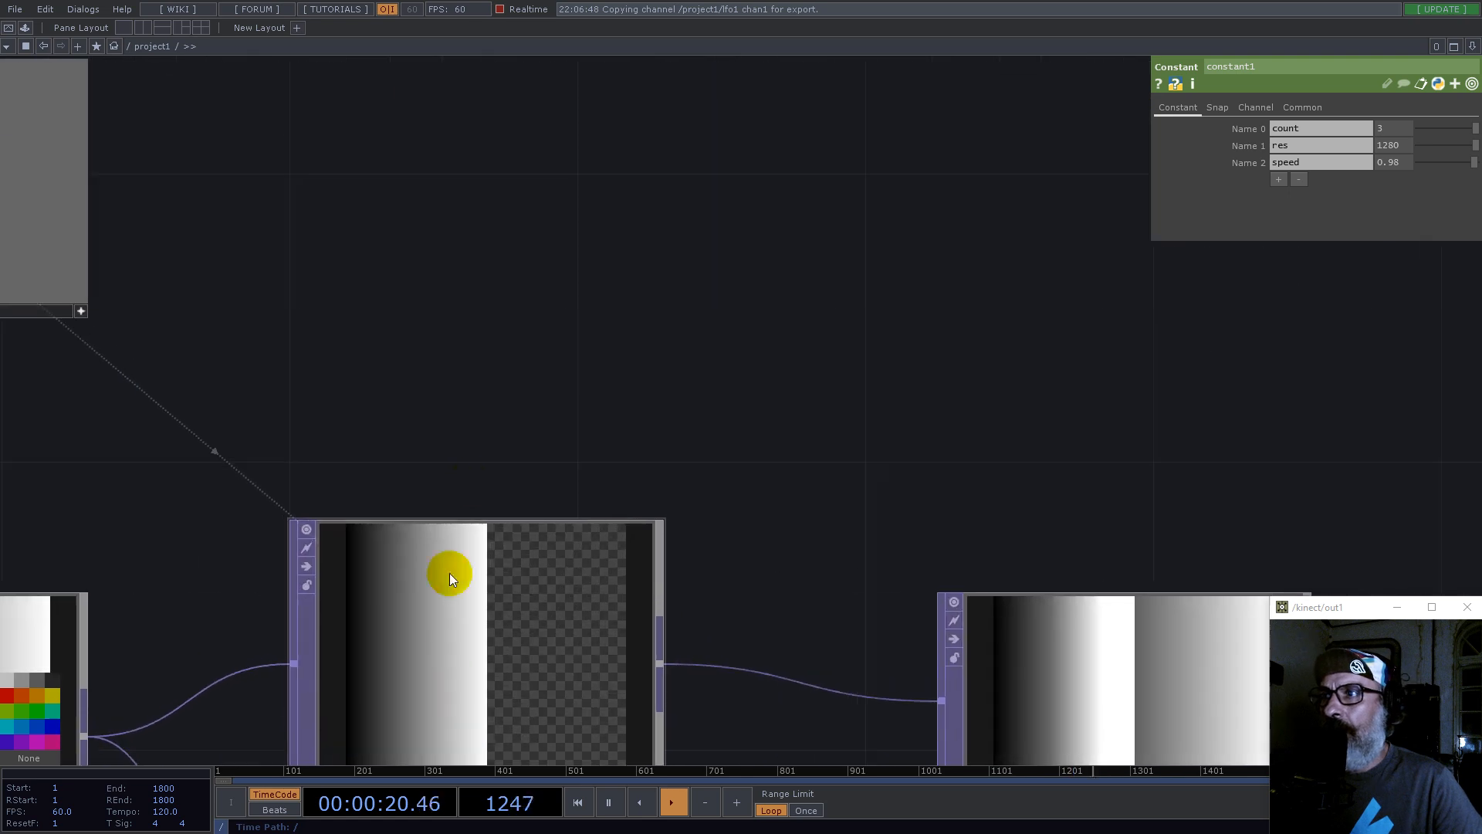
left_click_drag(515, 417, 794, 206)
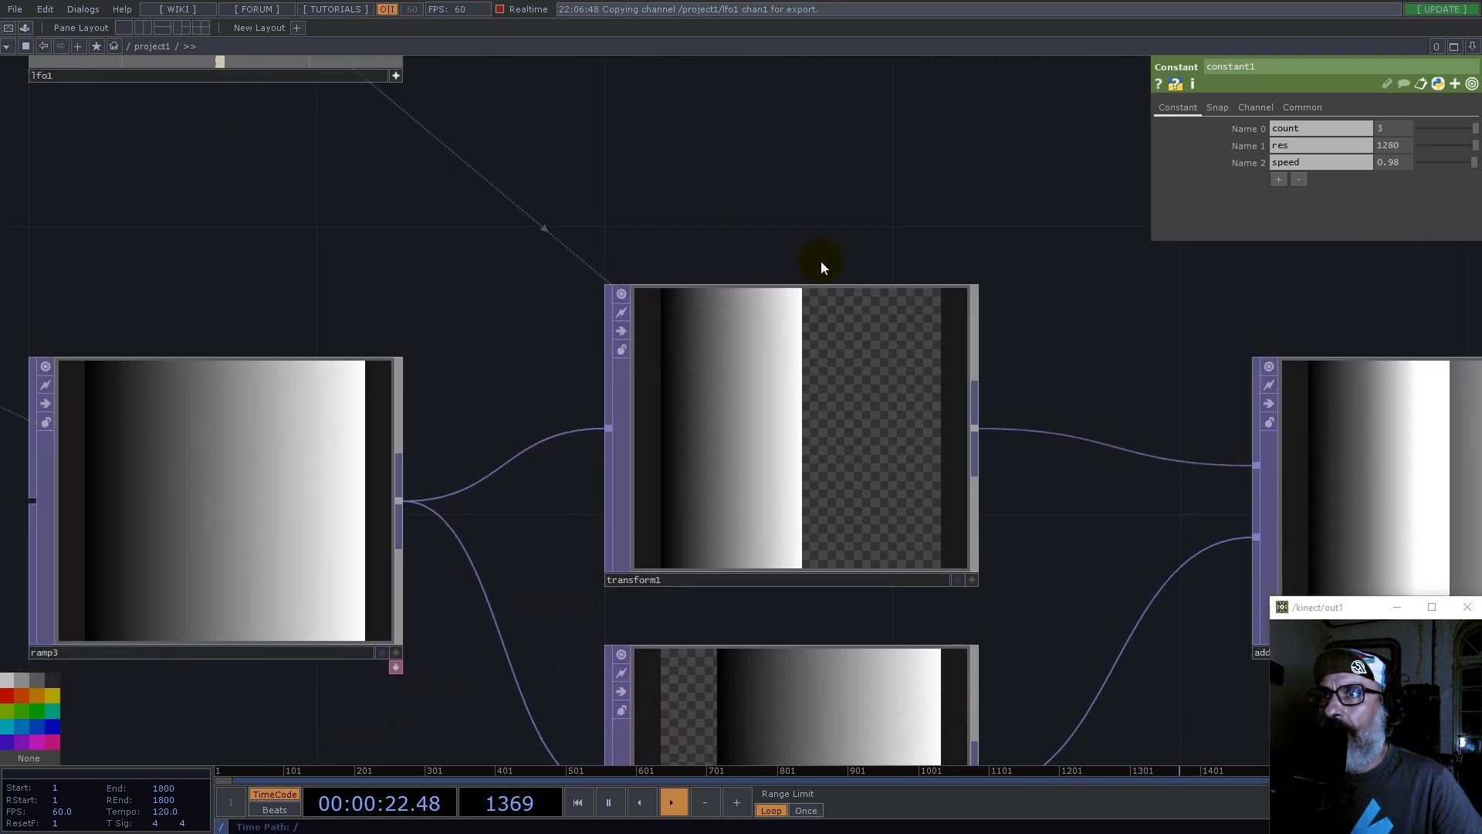
scroll(821, 261, "down", 5)
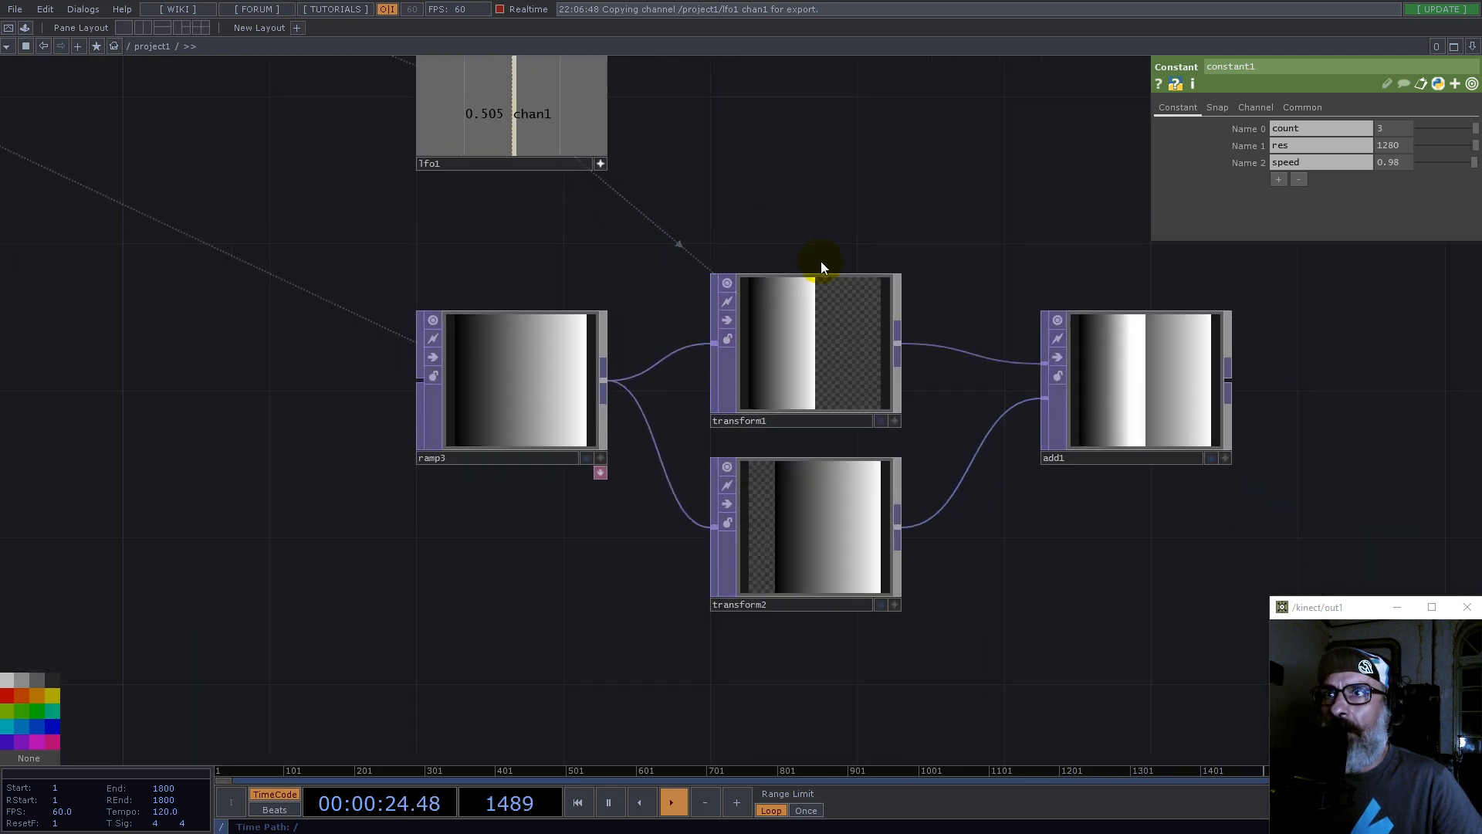
scroll(822, 261, "up", 5)
left_click_drag(775, 216, 1029, 530)
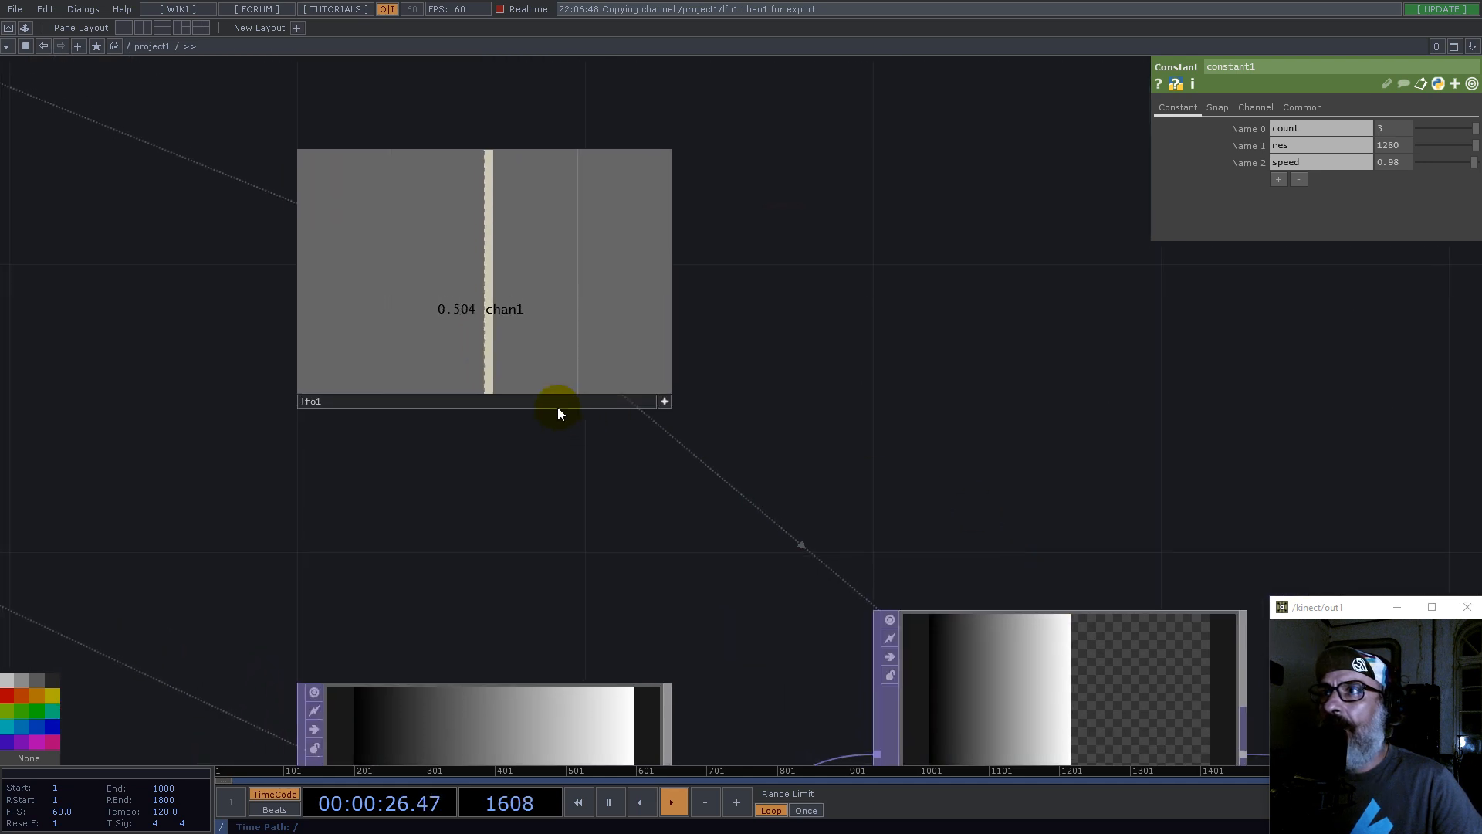
left_click(556, 409)
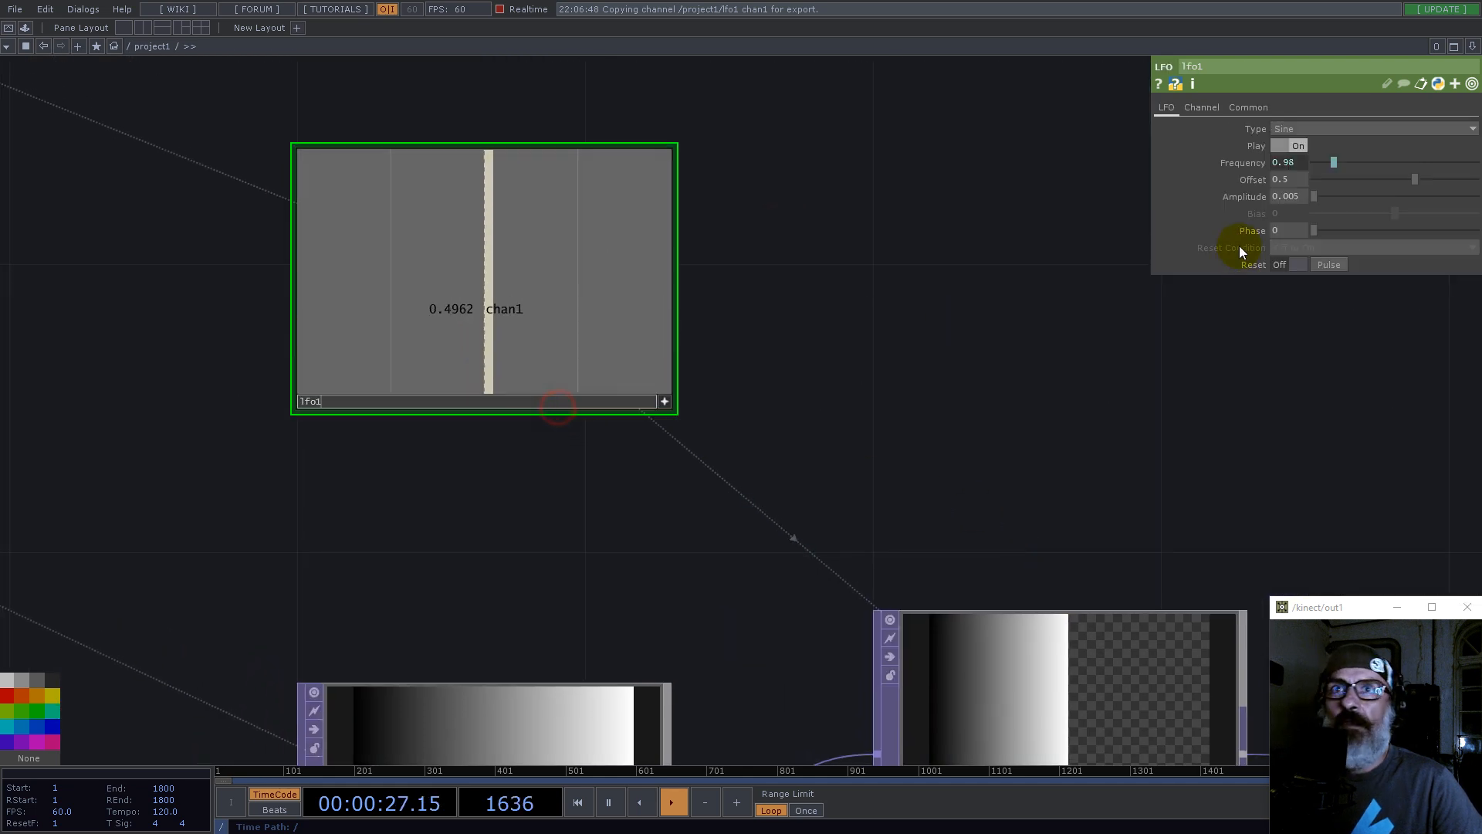
left_click(665, 399)
left_click(1329, 265)
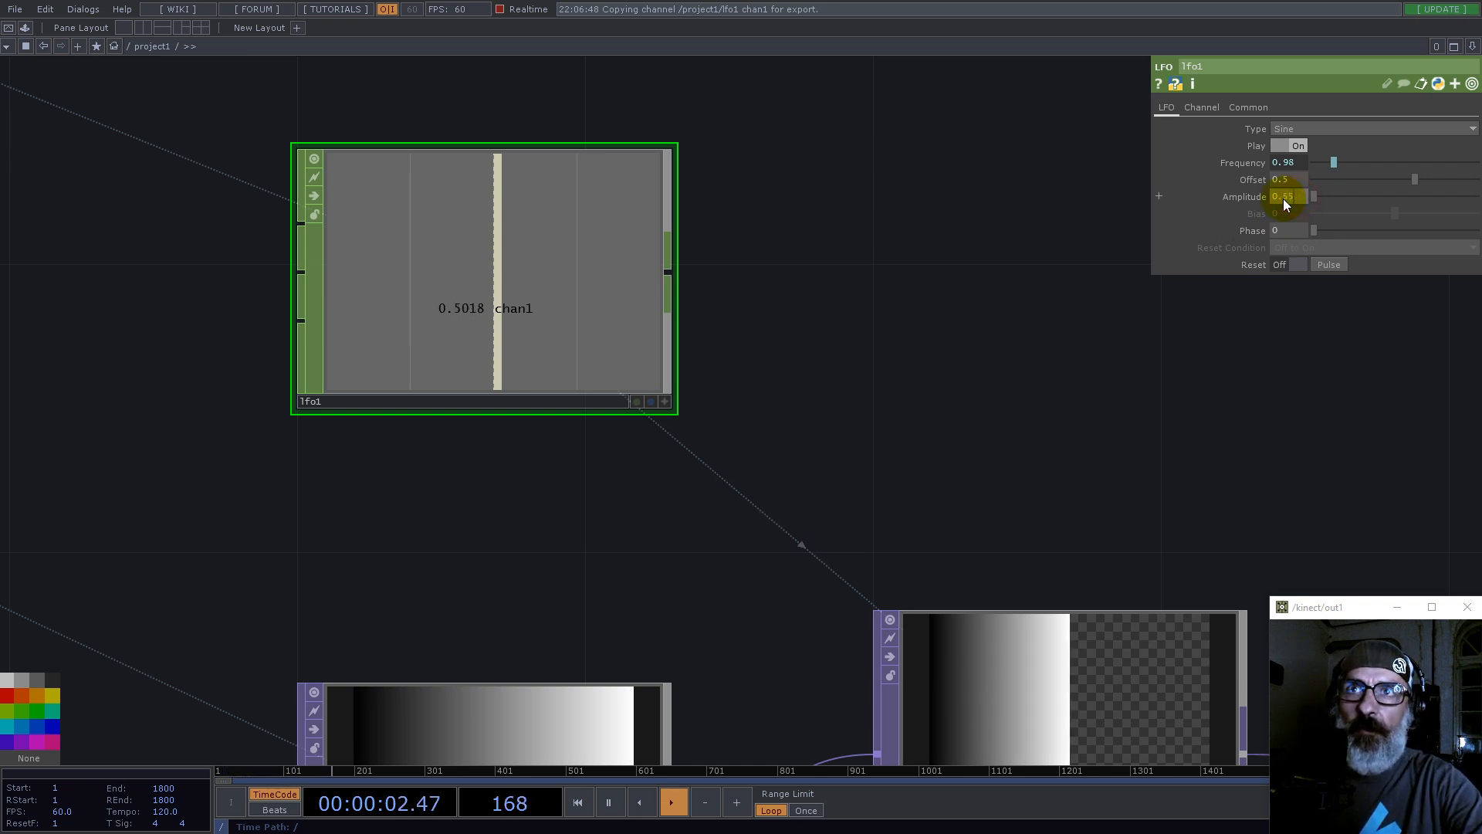
key("Return")
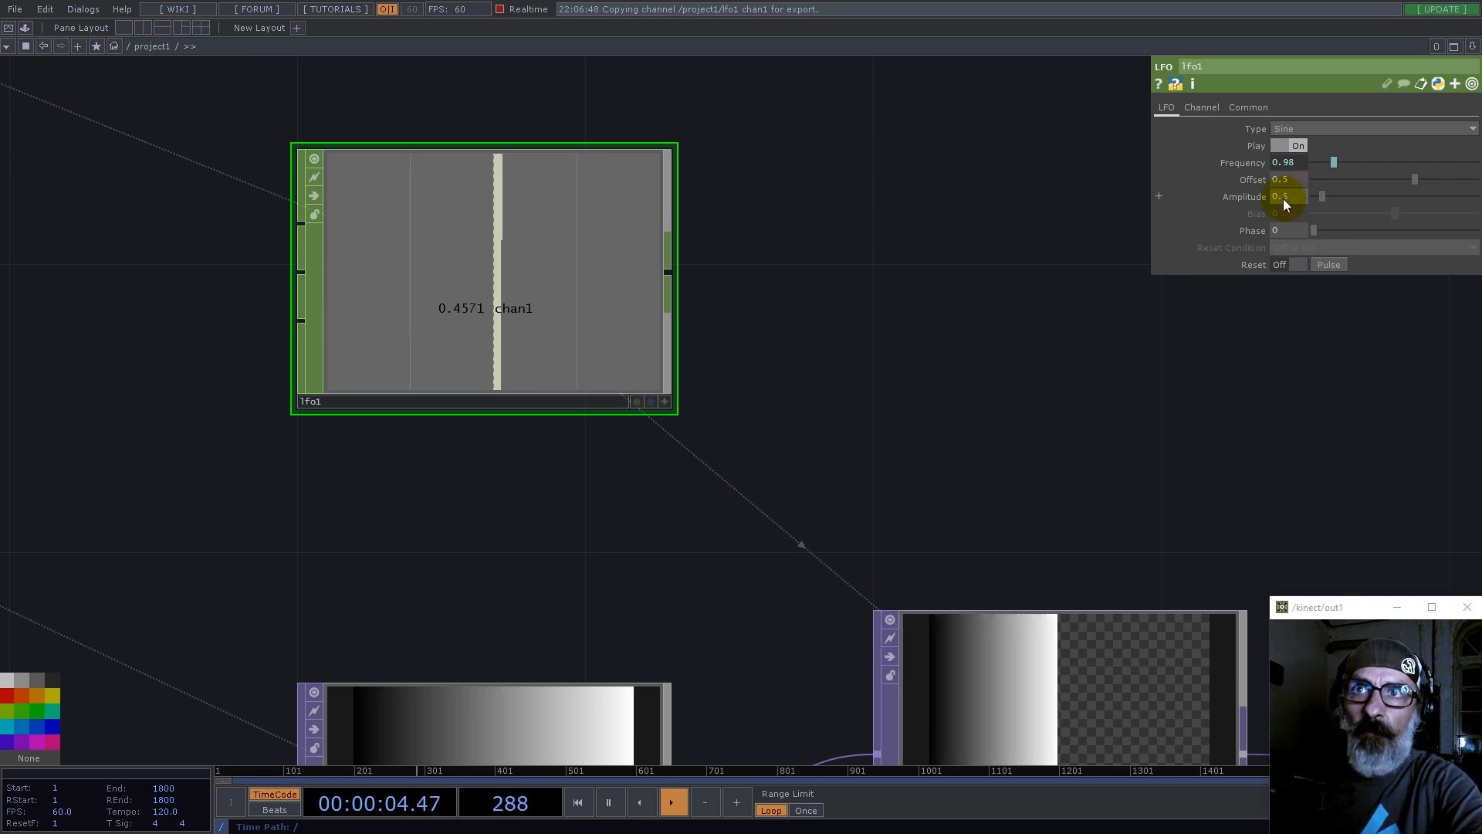
Step: Examine how the LFO animates the ramp in transform1 and the combined image in add1
scroll(1226, 282, "down", 7)
scroll(1226, 284, "down", 2)
left_click_drag(1220, 341, 861, 310)
scroll(797, 472, "up", 7)
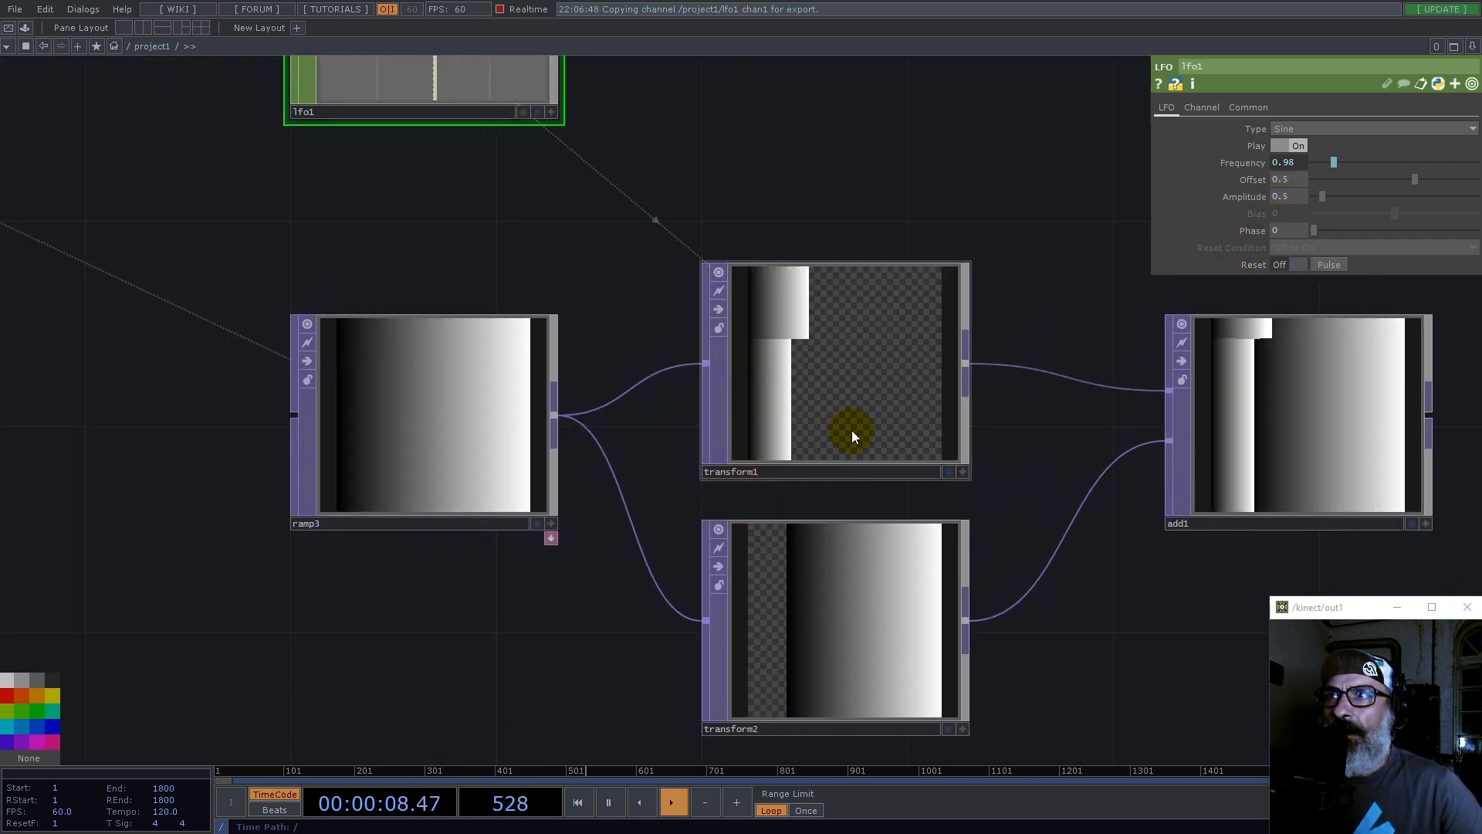
Step: Connect a new Math CHOP to the output of lfo1
scroll(852, 429, "down", 4)
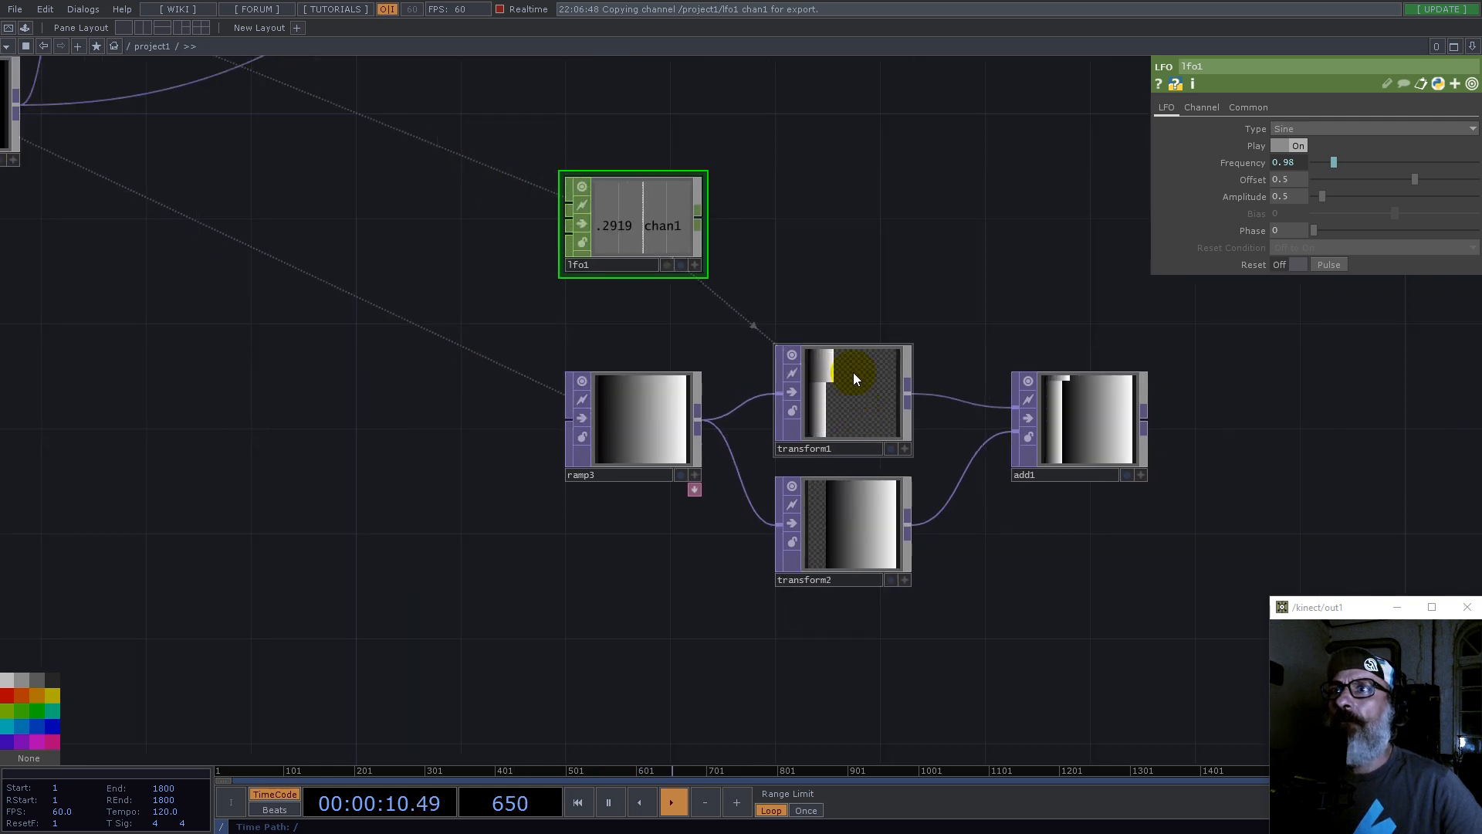
right_click(699, 215)
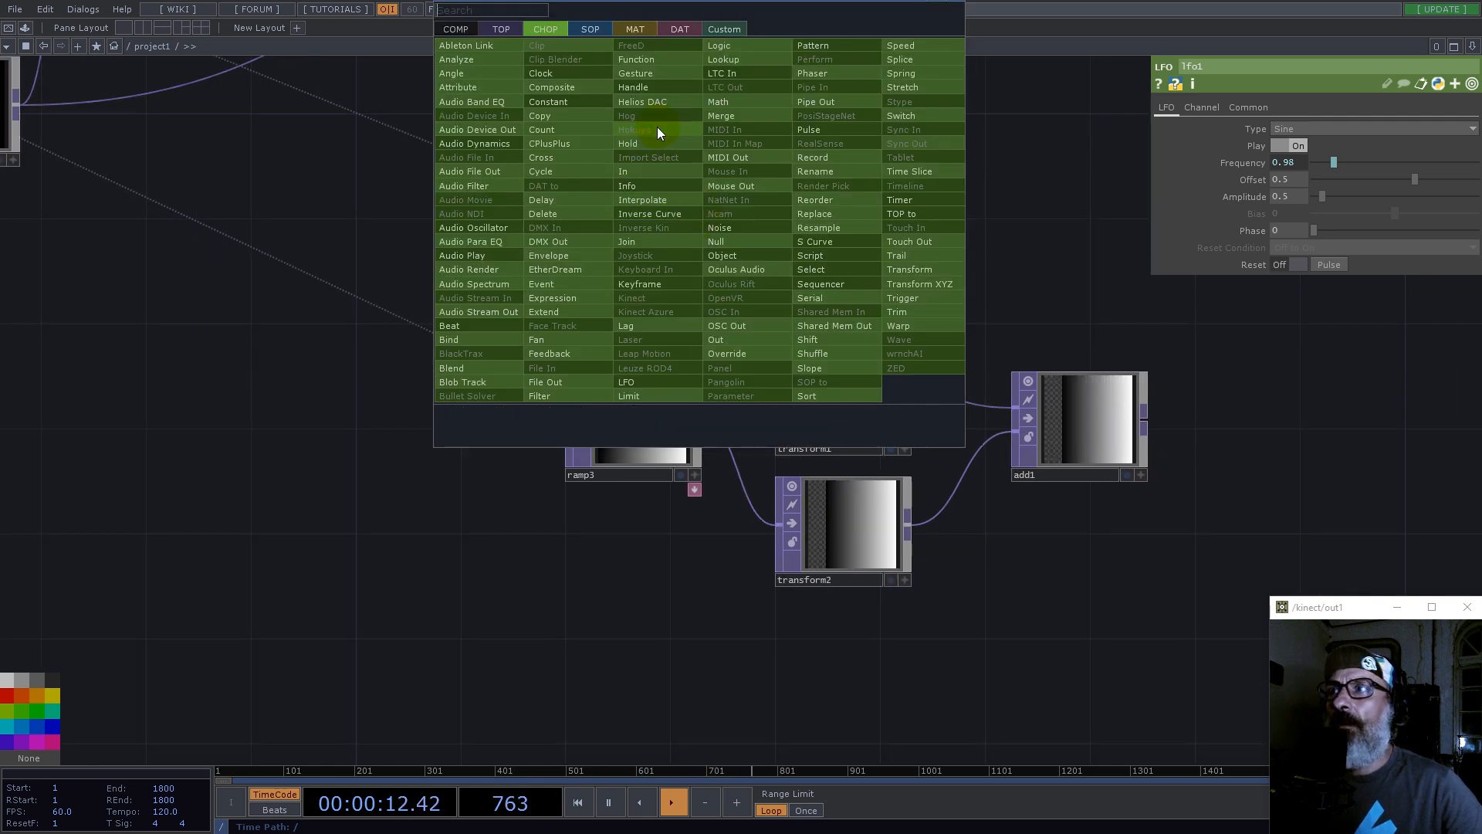
type("m")
left_click(716, 102)
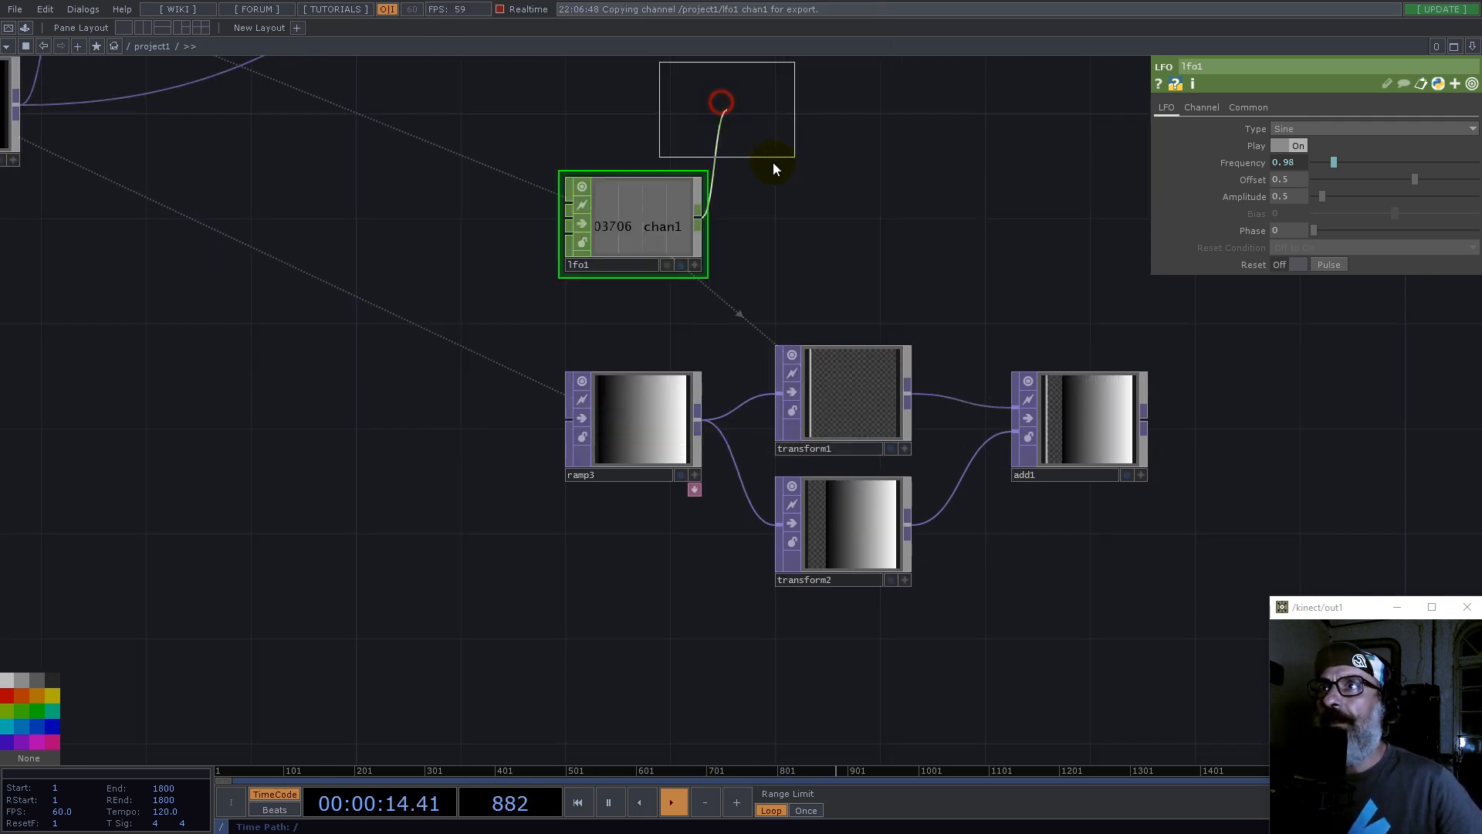
left_click(823, 223)
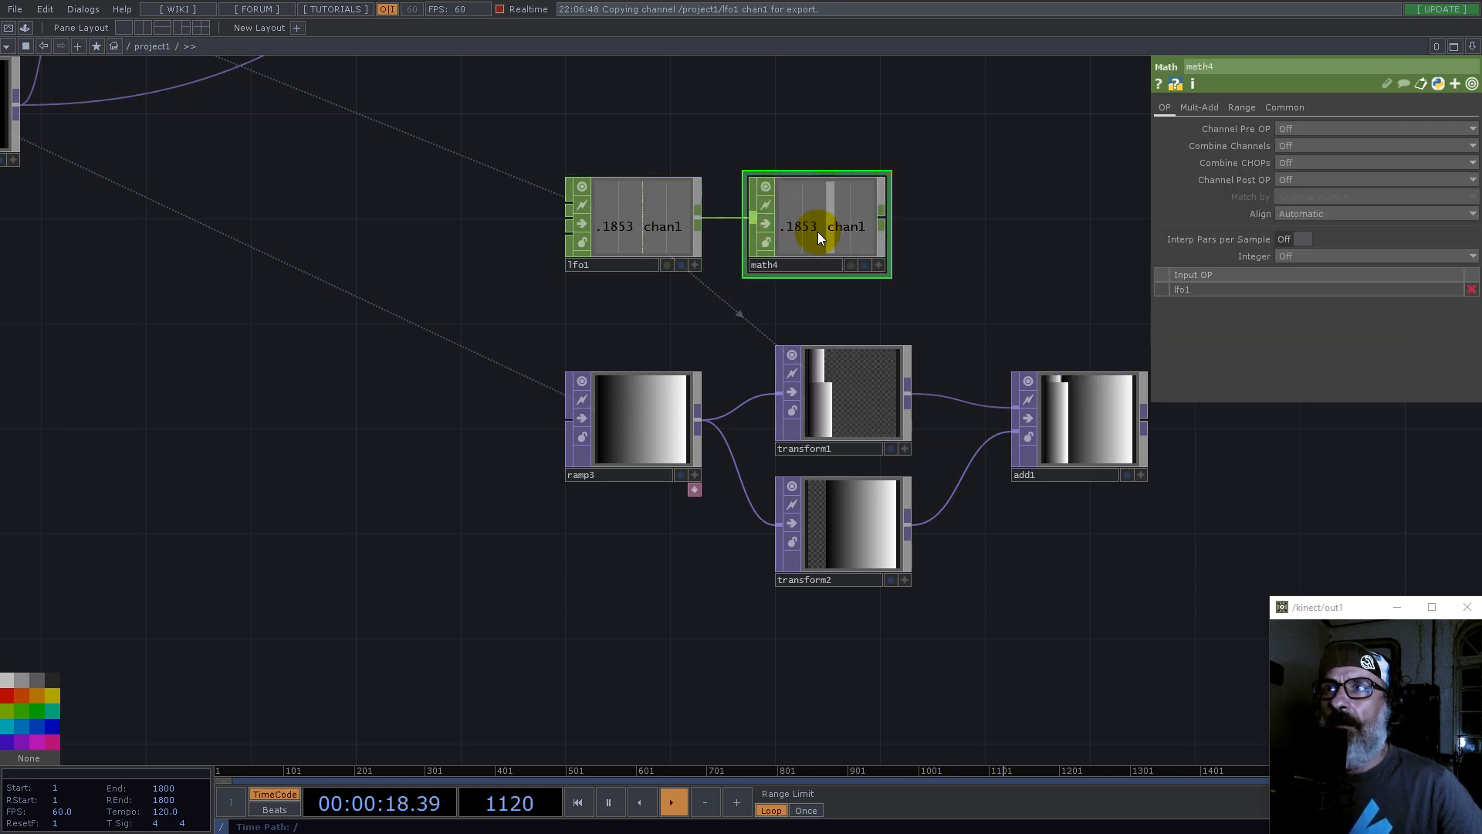
Step: Link transform2's horizontal scale to the chan1 channel of lfo1
left_click(695, 265)
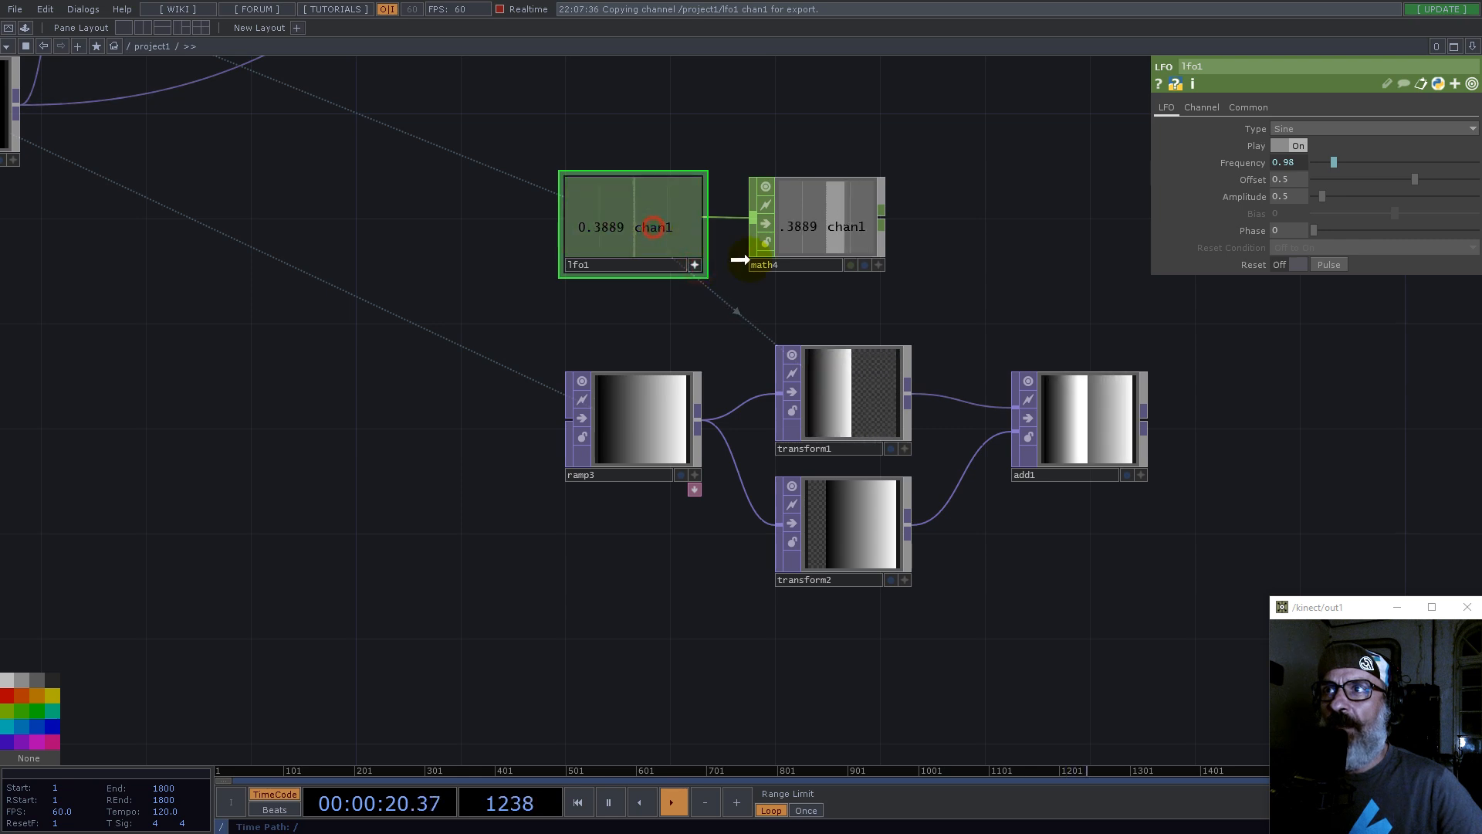
left_click_drag(651, 227, 1320, 177)
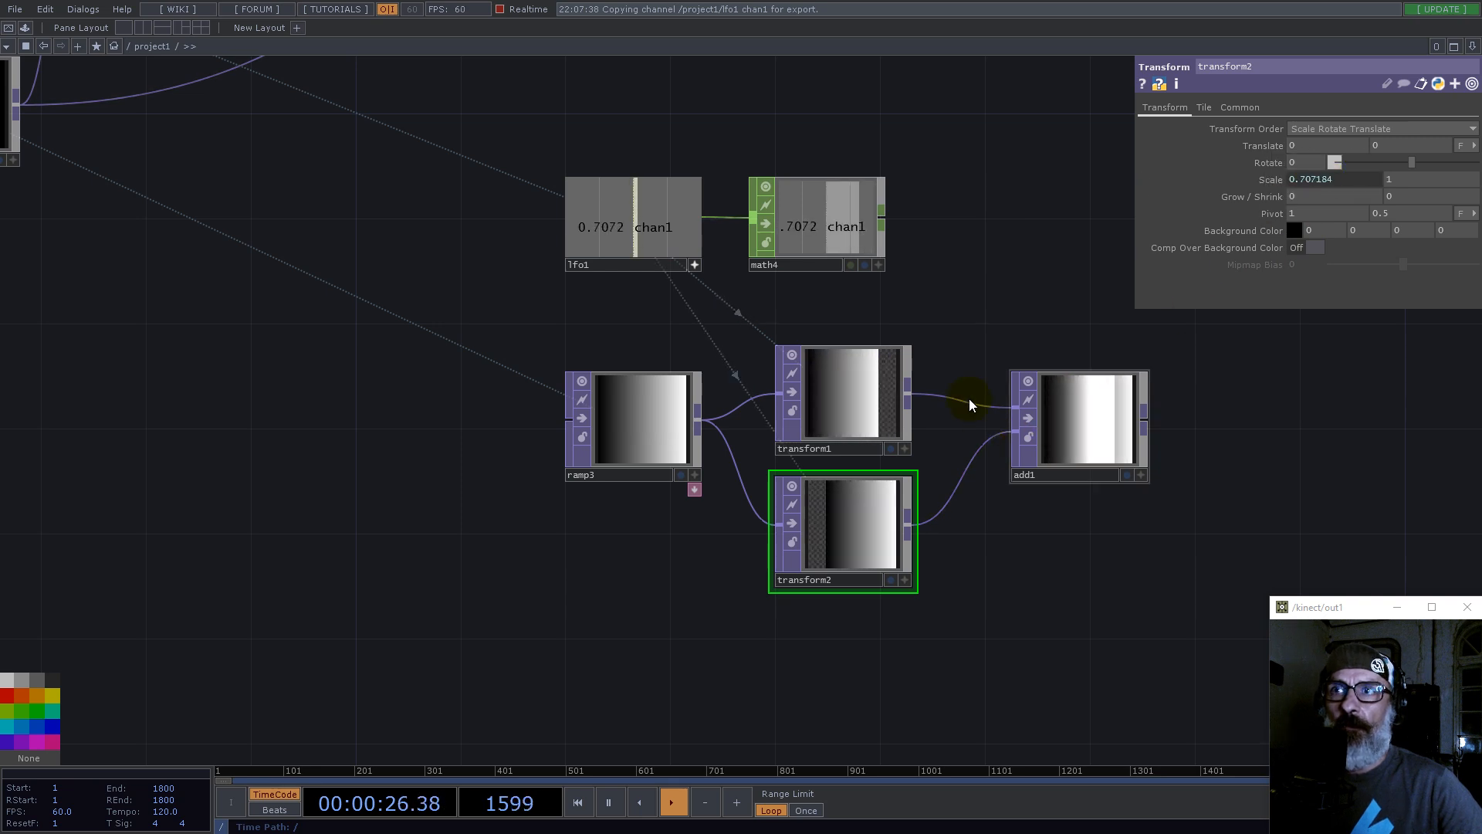
Step: Delete math4 and connect an Expression CHOP to lfo1's output in its place
left_click(819, 233)
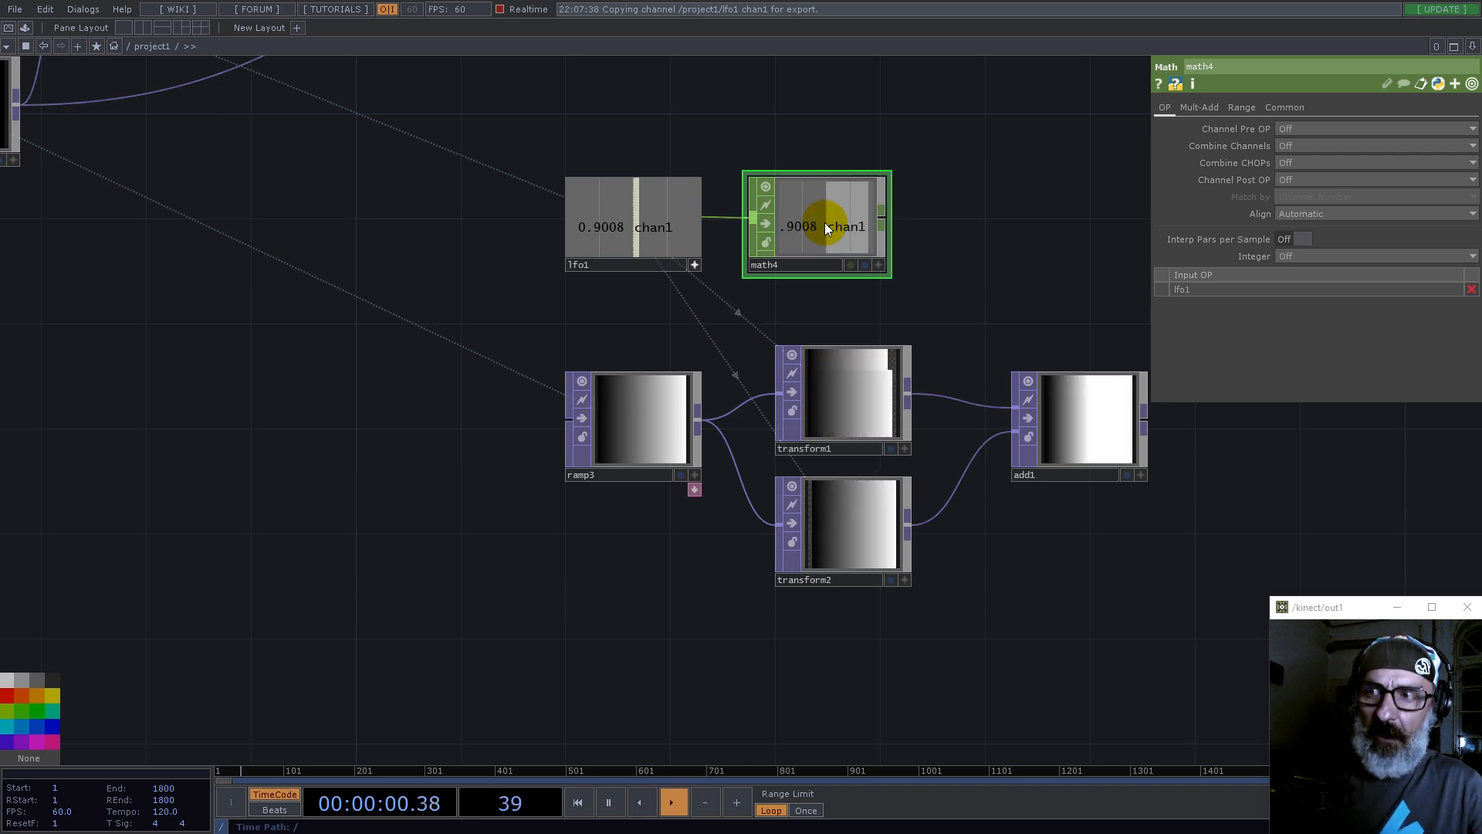
key("Delete")
right_click(706, 219)
type("e")
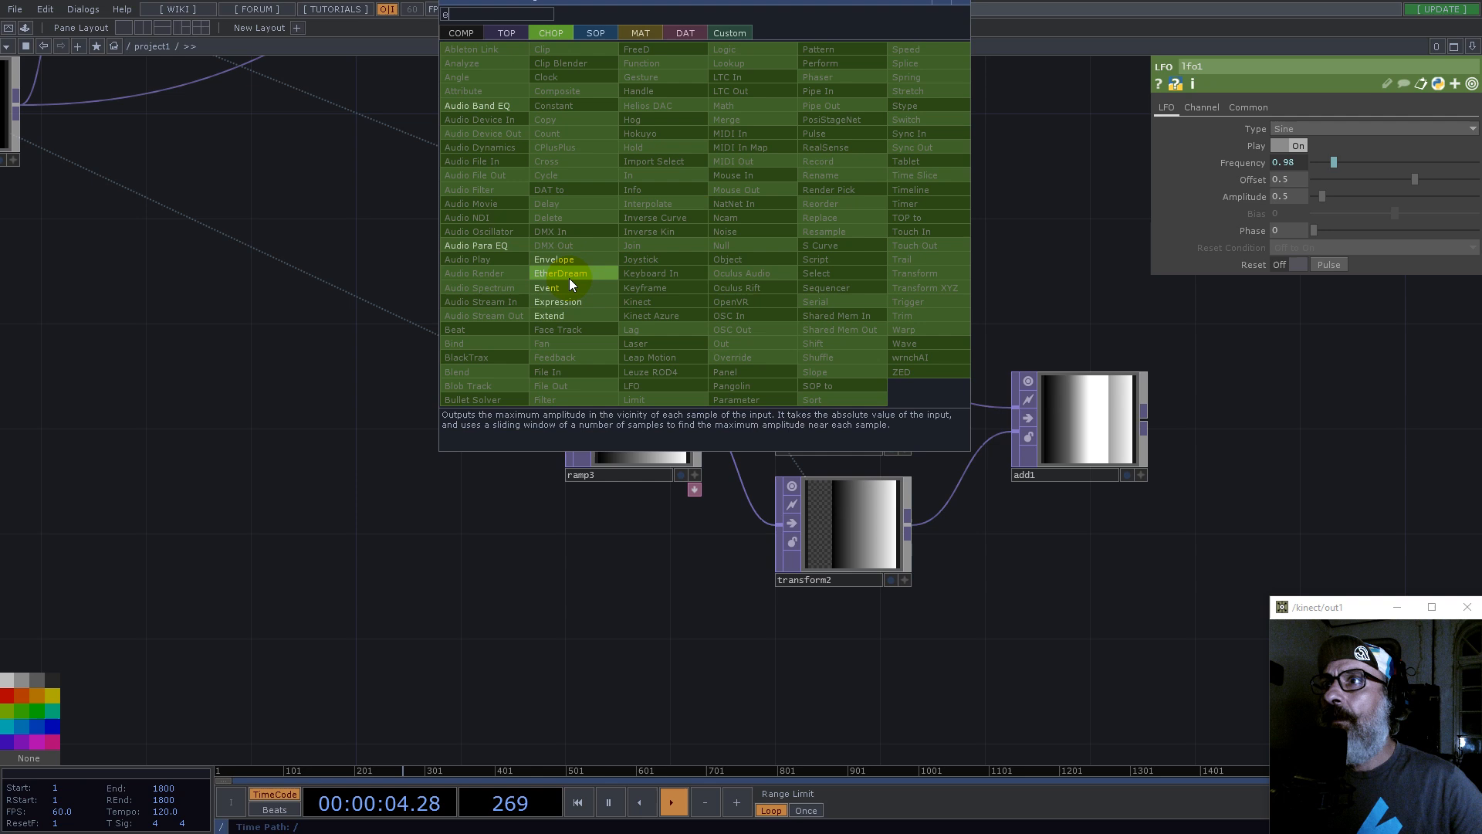
left_click(557, 301)
left_click(810, 216)
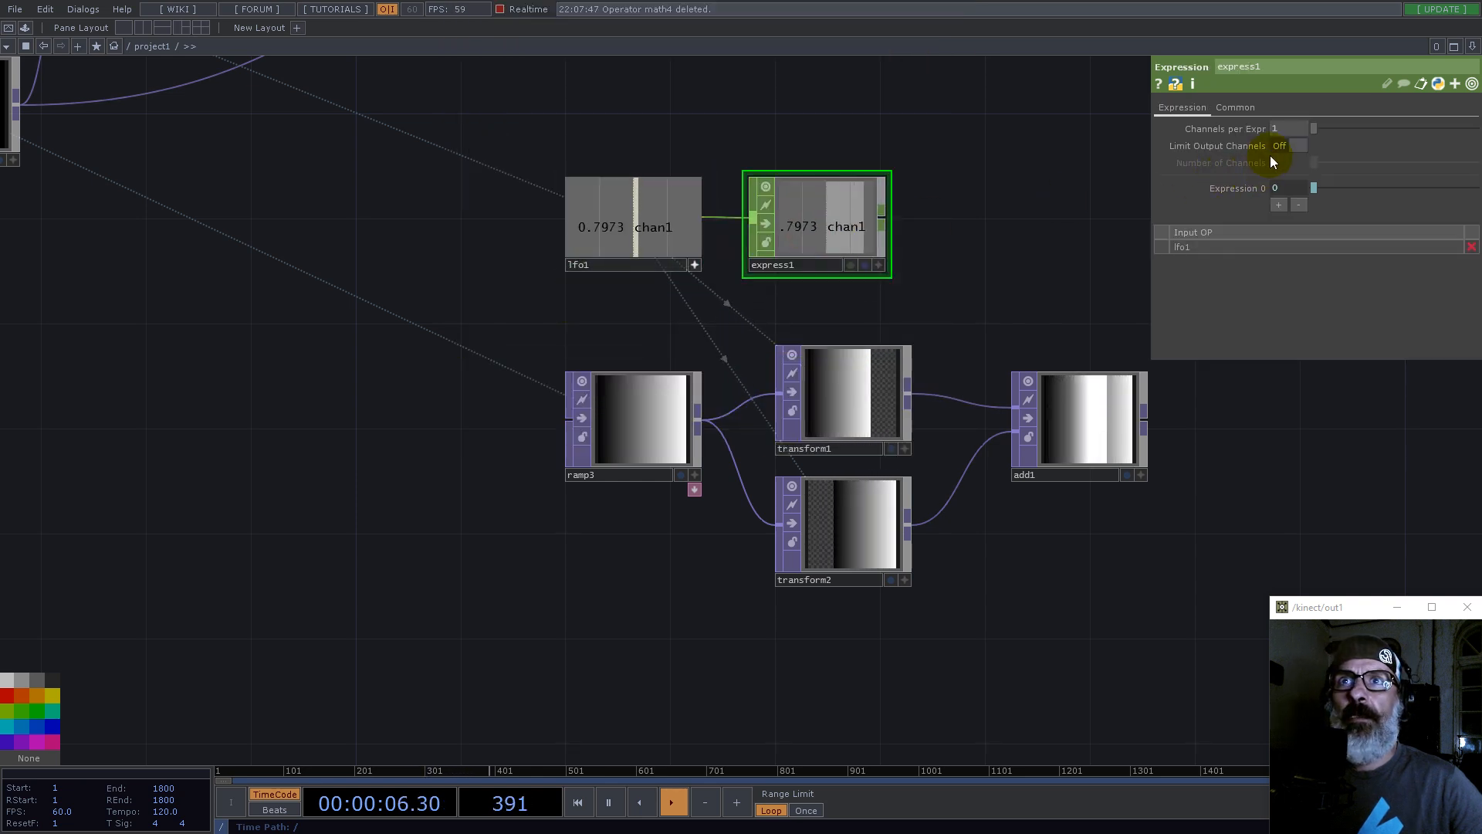
Step: Set express1's expression to 1-me.inputVal to invert the LFO channel
left_click(1258, 188)
left_click(1272, 205)
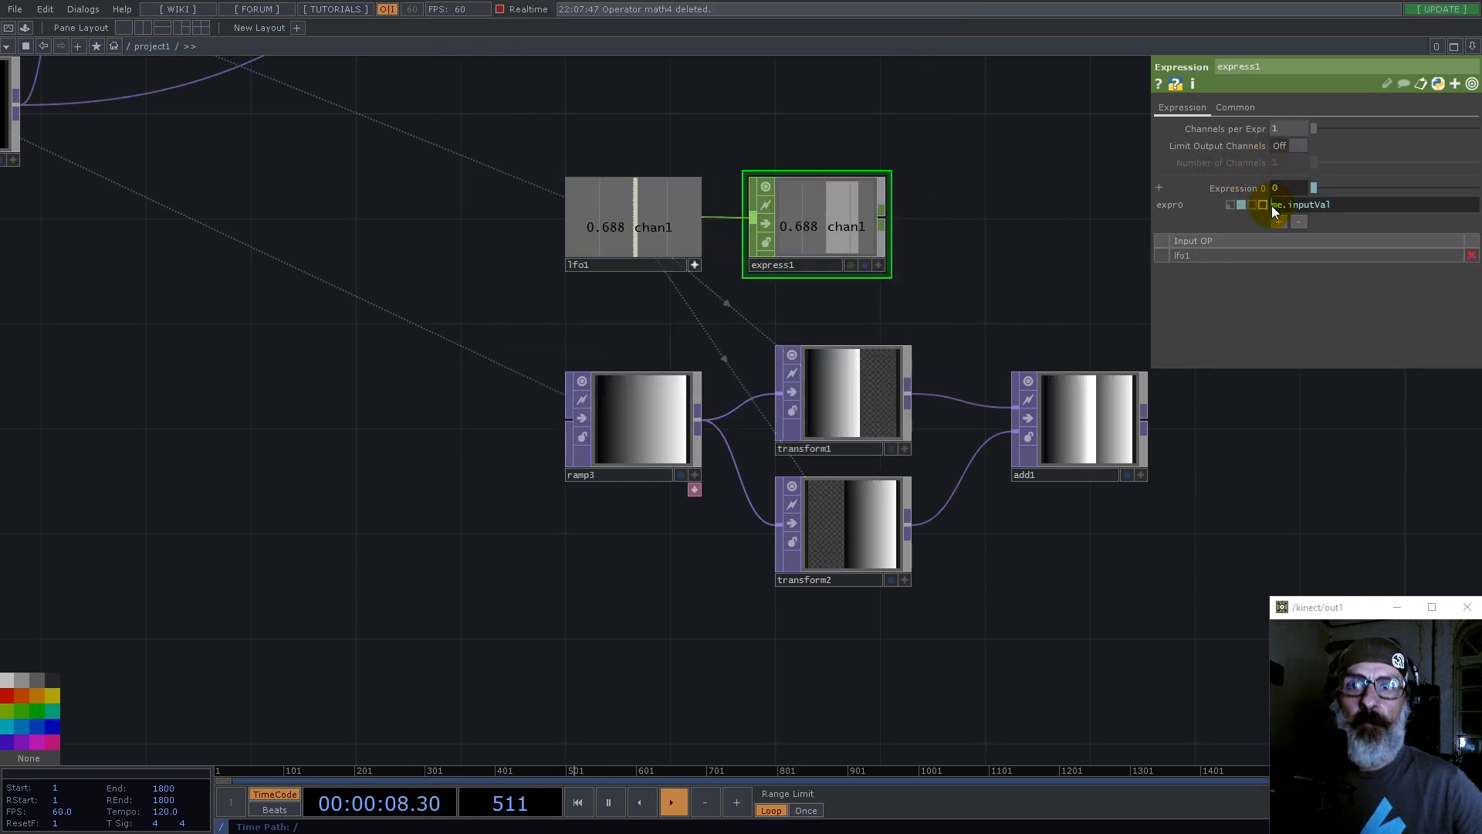
type("1-")
key("Return")
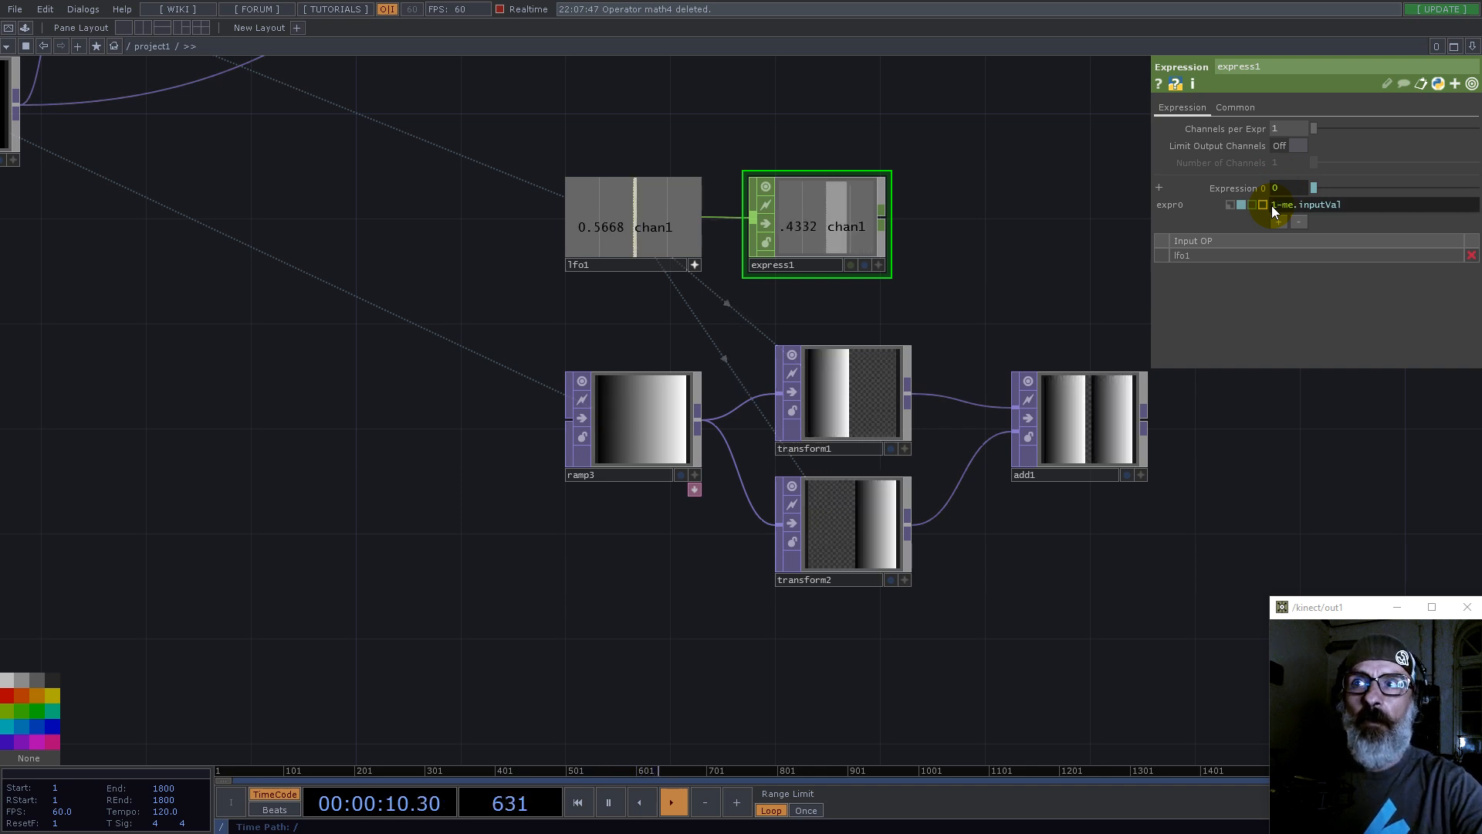
Step: Link transform2's horizontal scale to the chan1 channel of express1
left_click(842, 531)
left_click_drag(881, 265, 1354, 178)
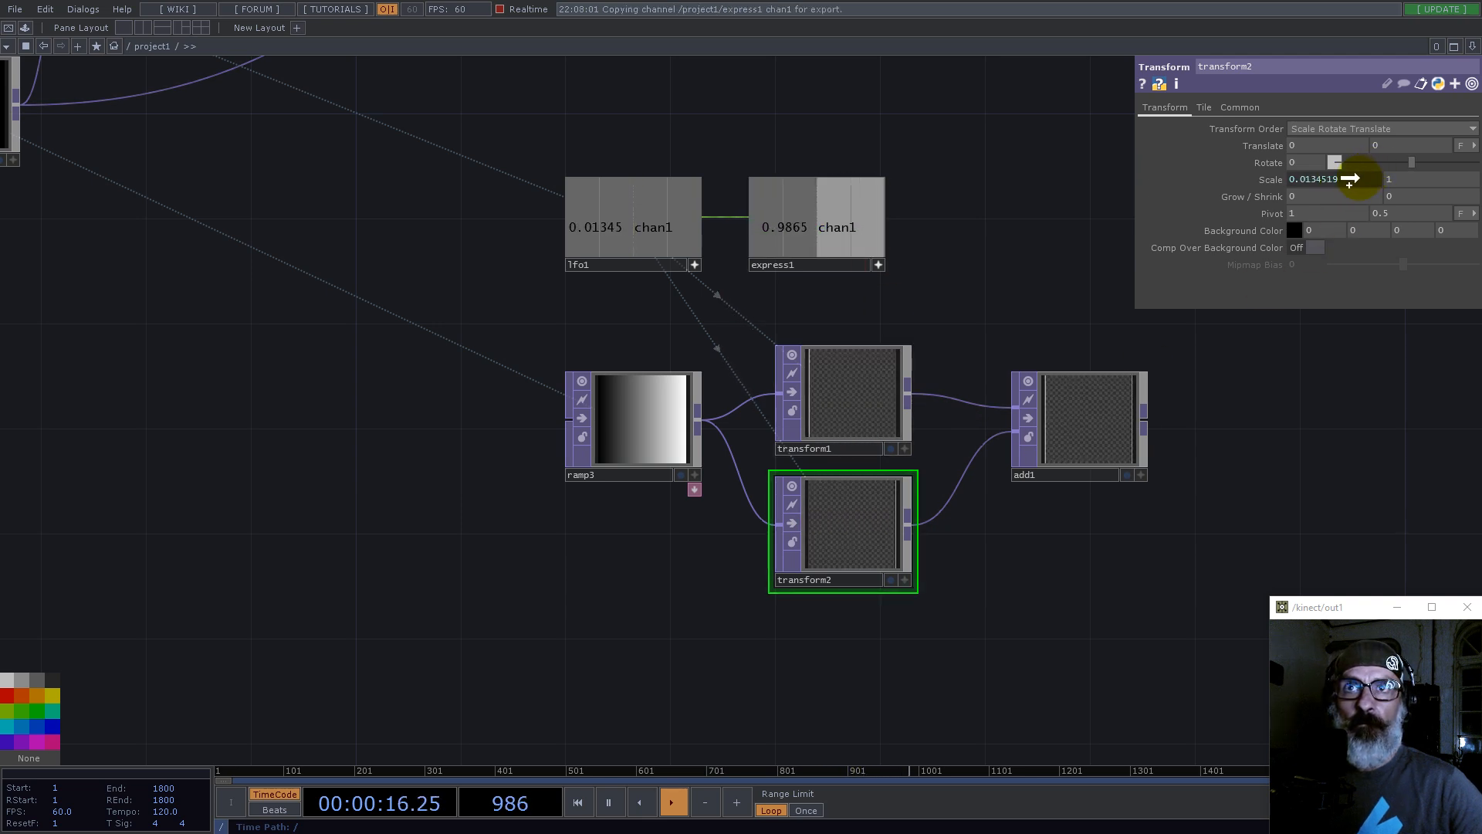
left_click(1356, 177)
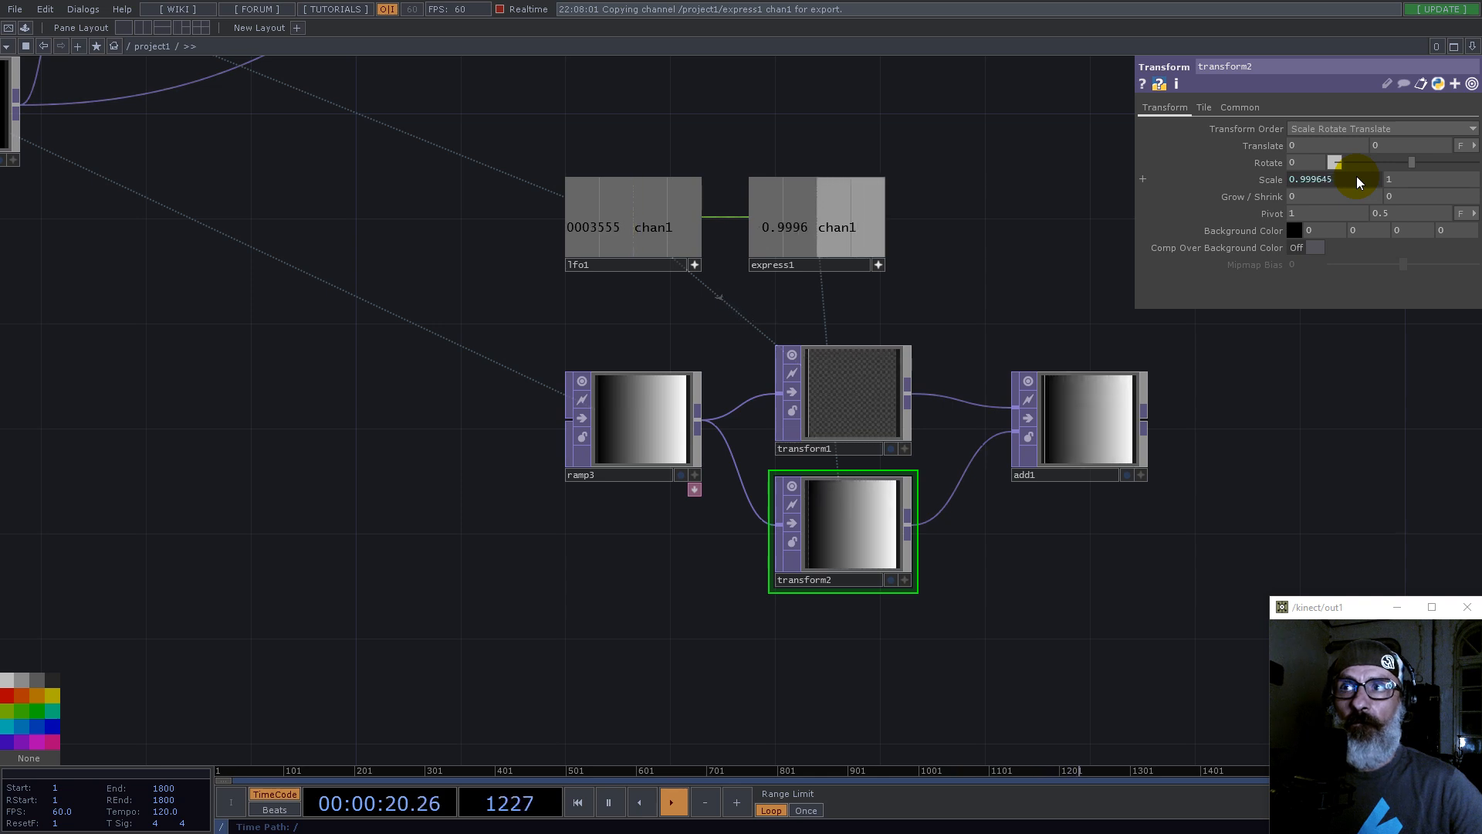
Step: Change lfo1's type to Ramp and set its amplitude to 1
left_click(641, 258)
left_click(1295, 128)
left_click(1300, 182)
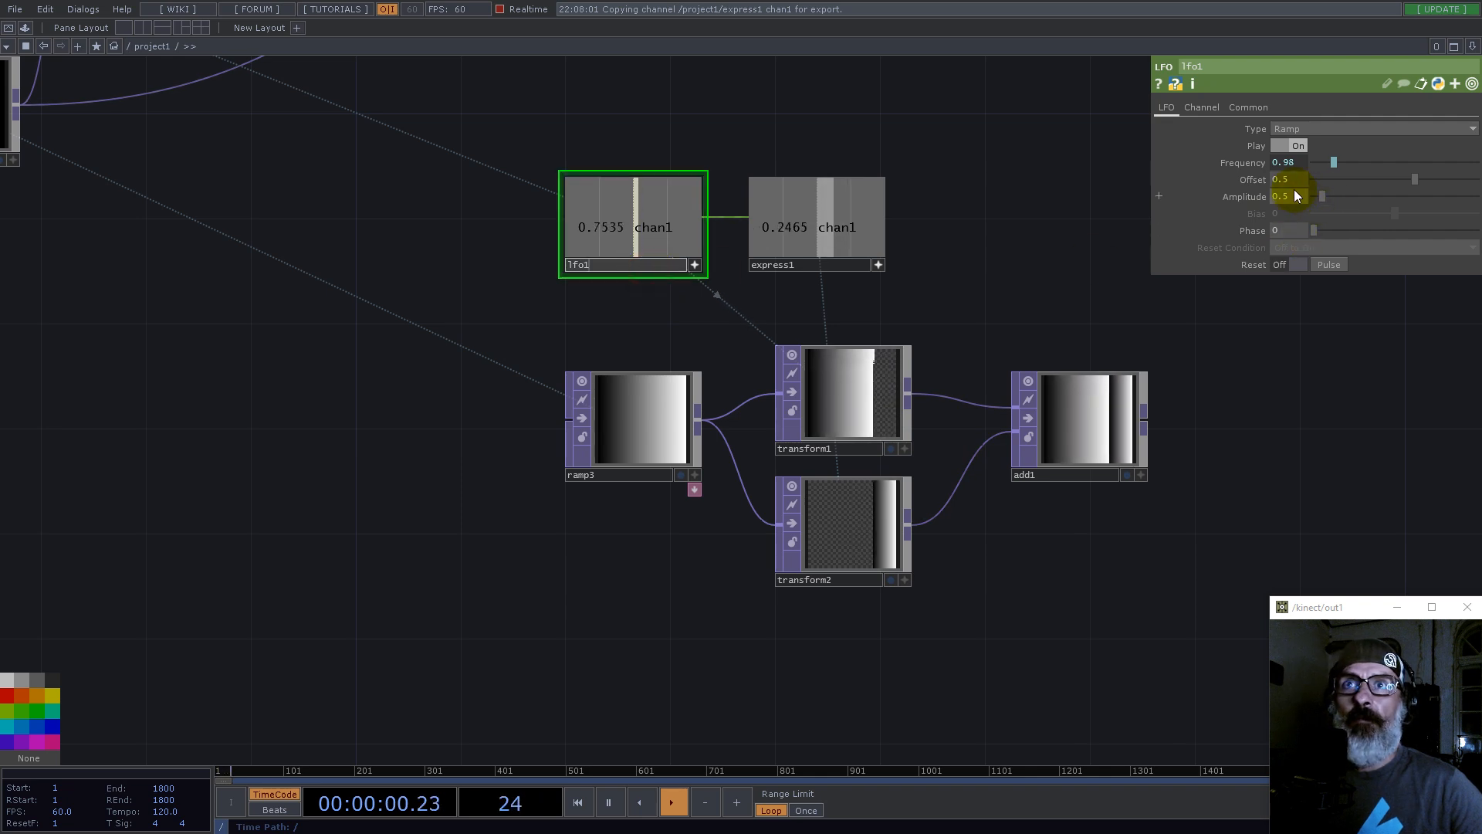
left_click_drag(1297, 197, 1240, 206)
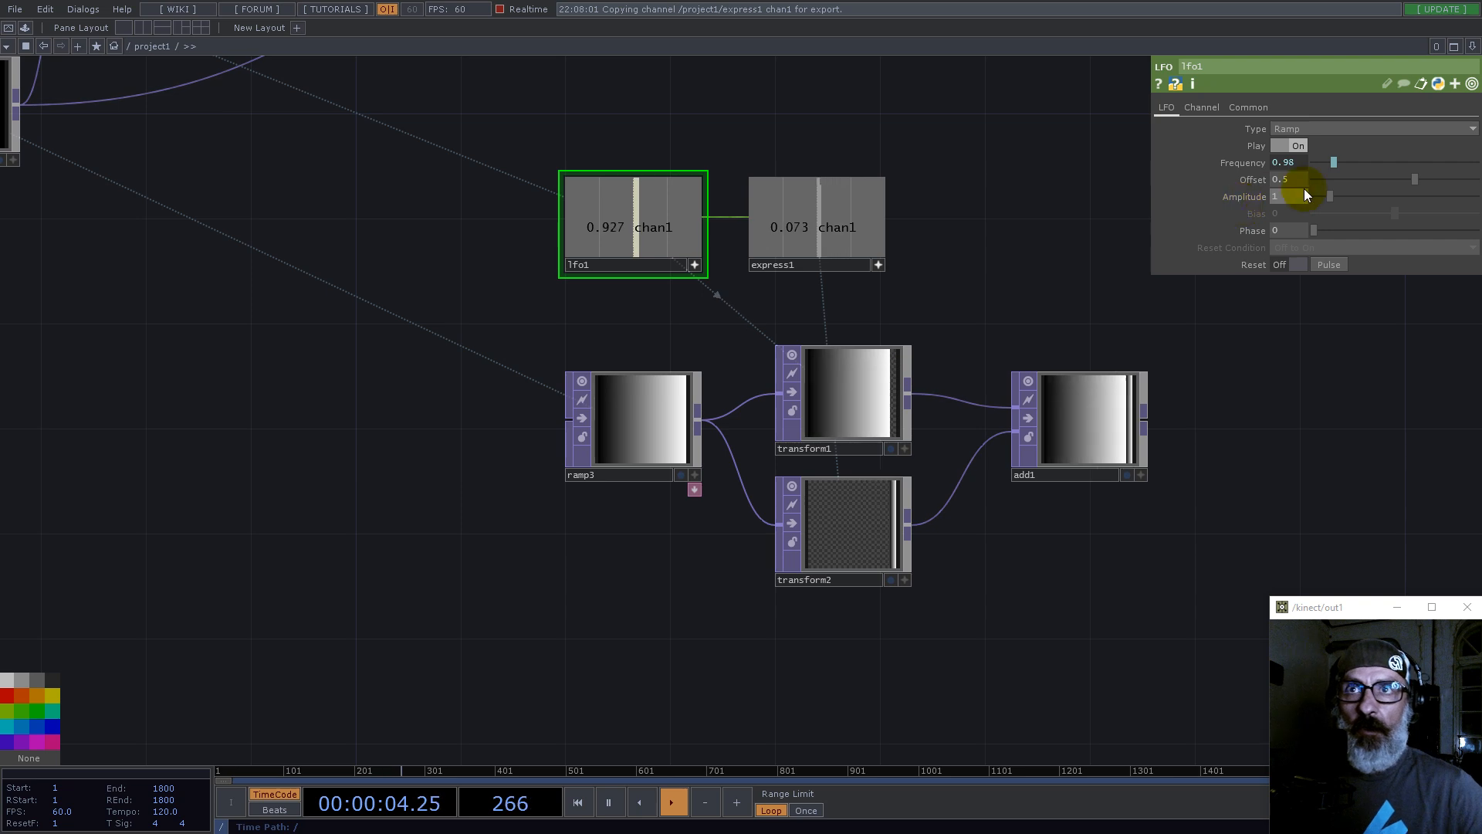
Step: Try an offset of 1 on lfo1
left_click_drag(1296, 182, 1156, 187)
type("1")
key("Return")
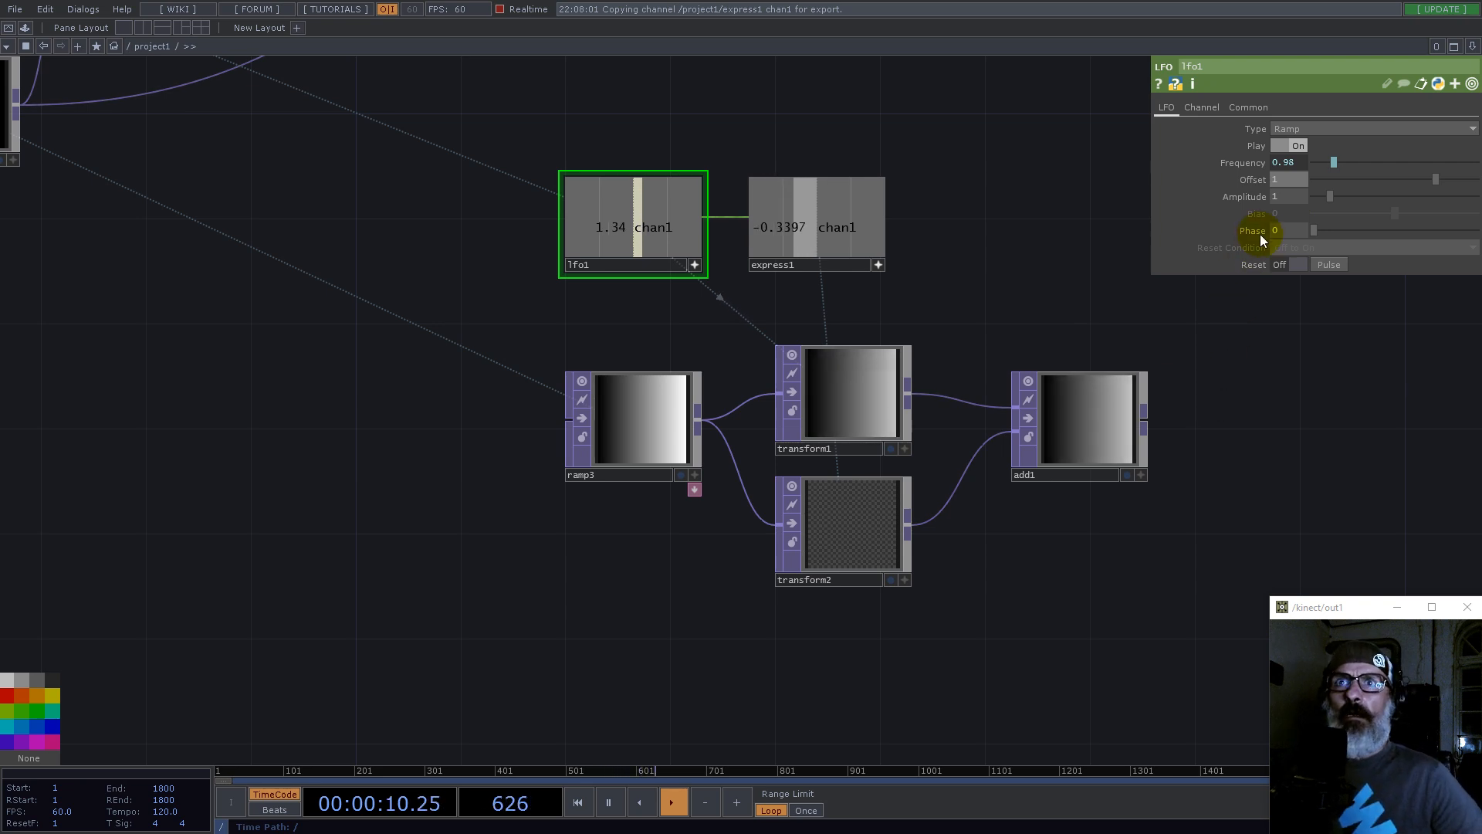
Step: Set lfo1's offset to 0 and check the combined ramp in add1
type("0")
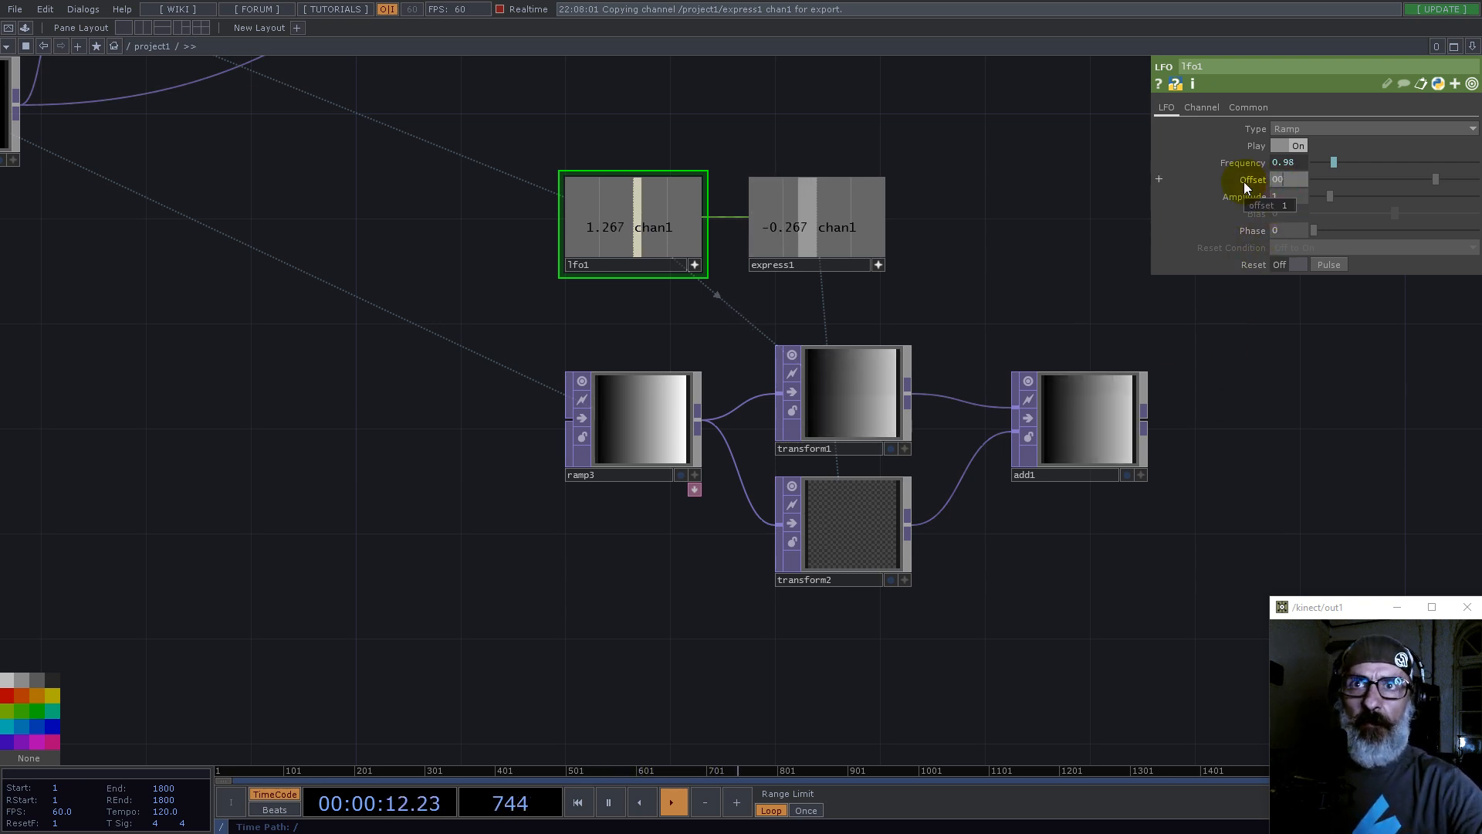
key("Return")
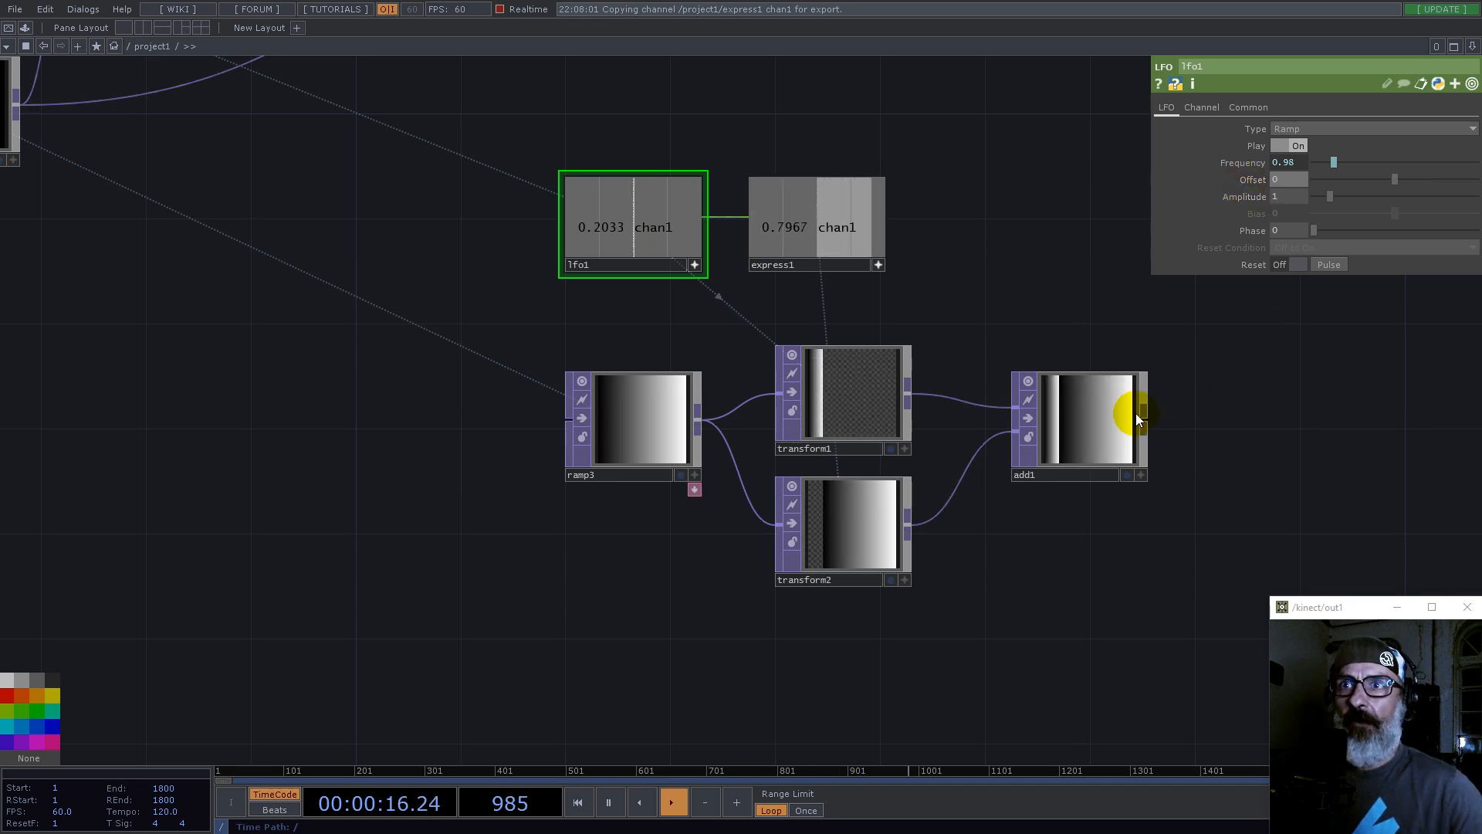
scroll(1131, 407, "up", 5)
scroll(950, 423, "down", 5)
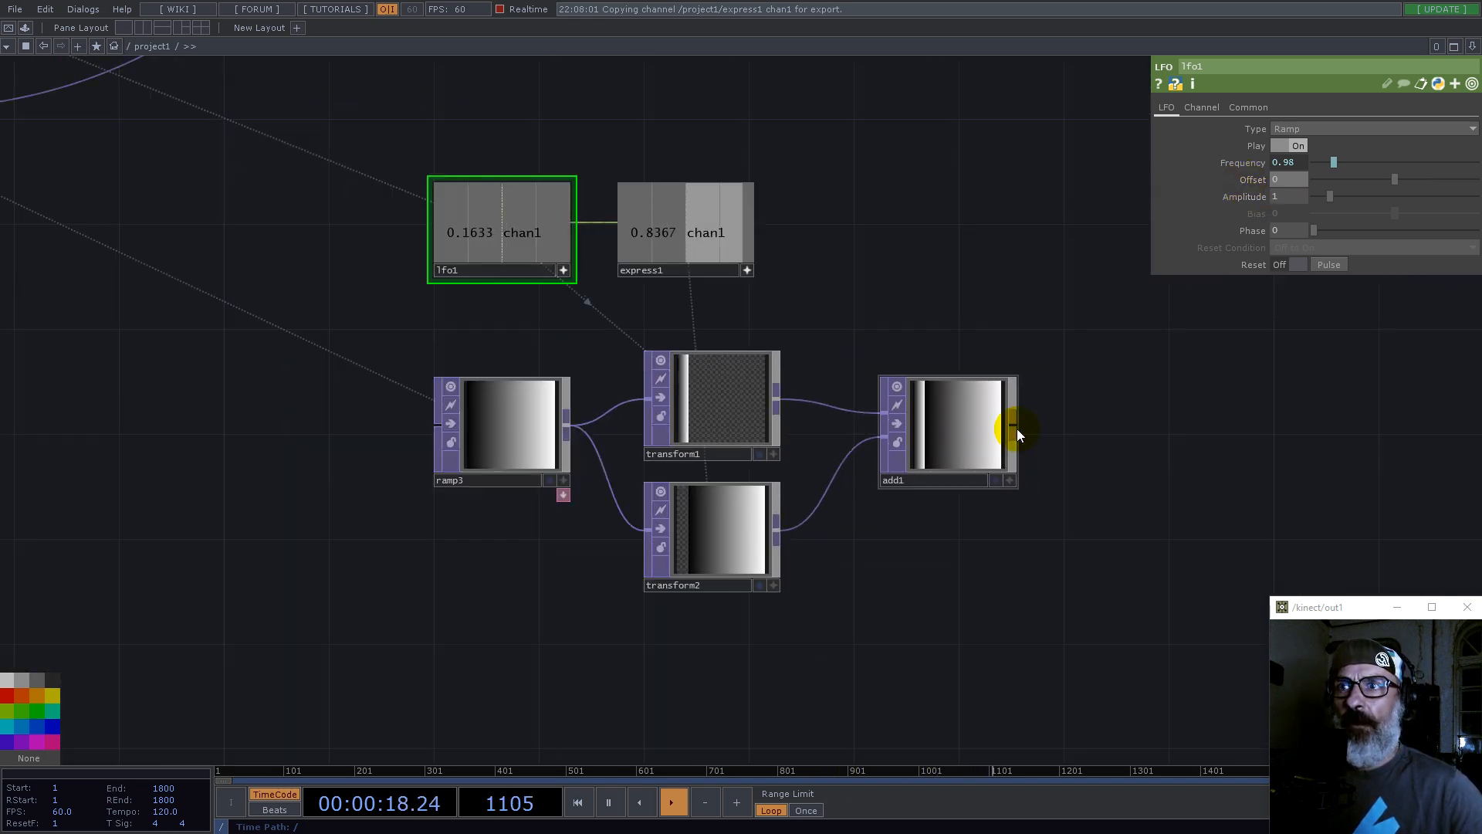
Step: Add a Lookup TOP after comp2 with add1 as its second input, and inspect its animated gradients
scroll(1065, 502, "down", 5)
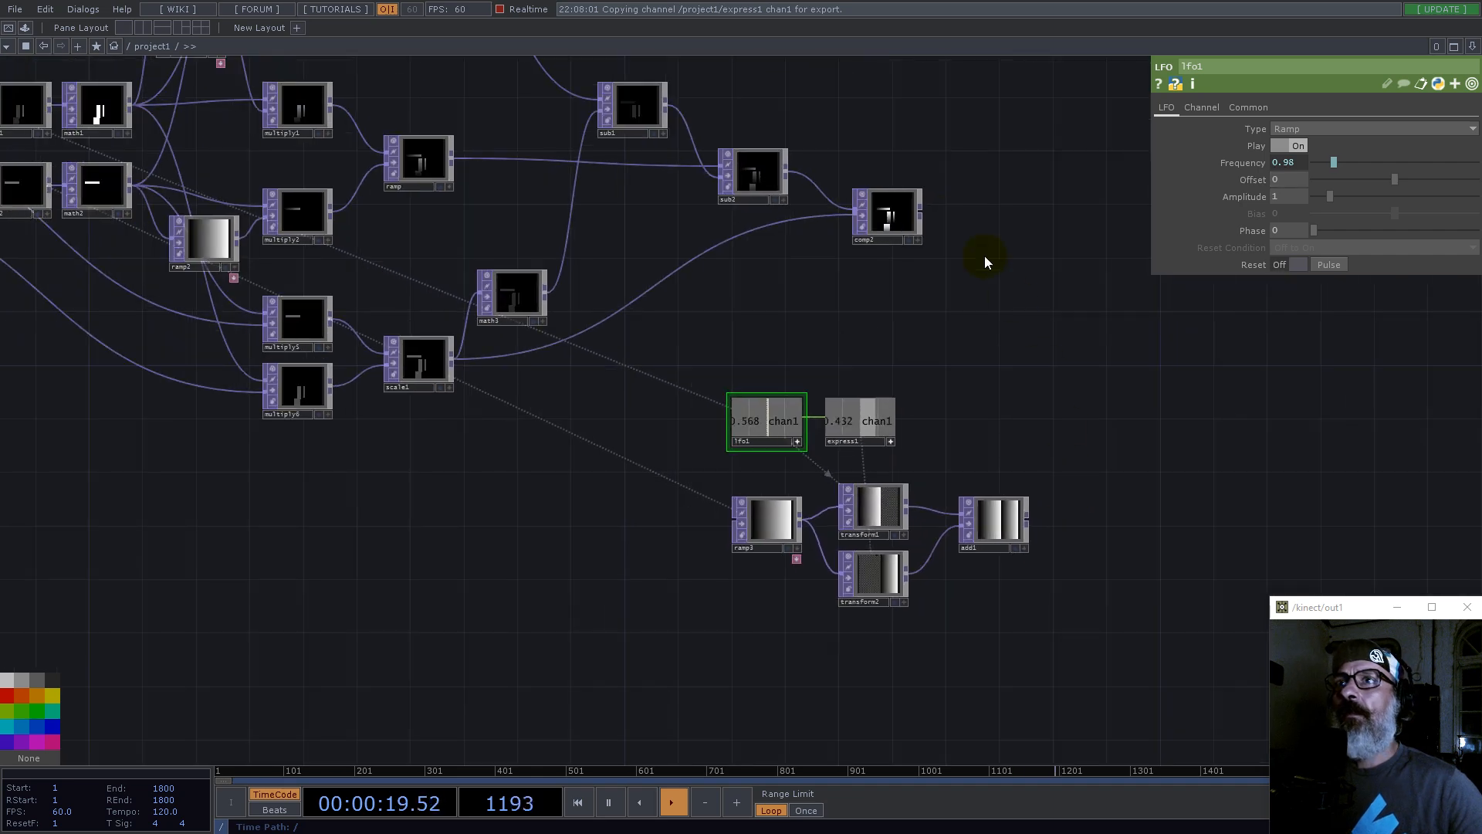
right_click(920, 213)
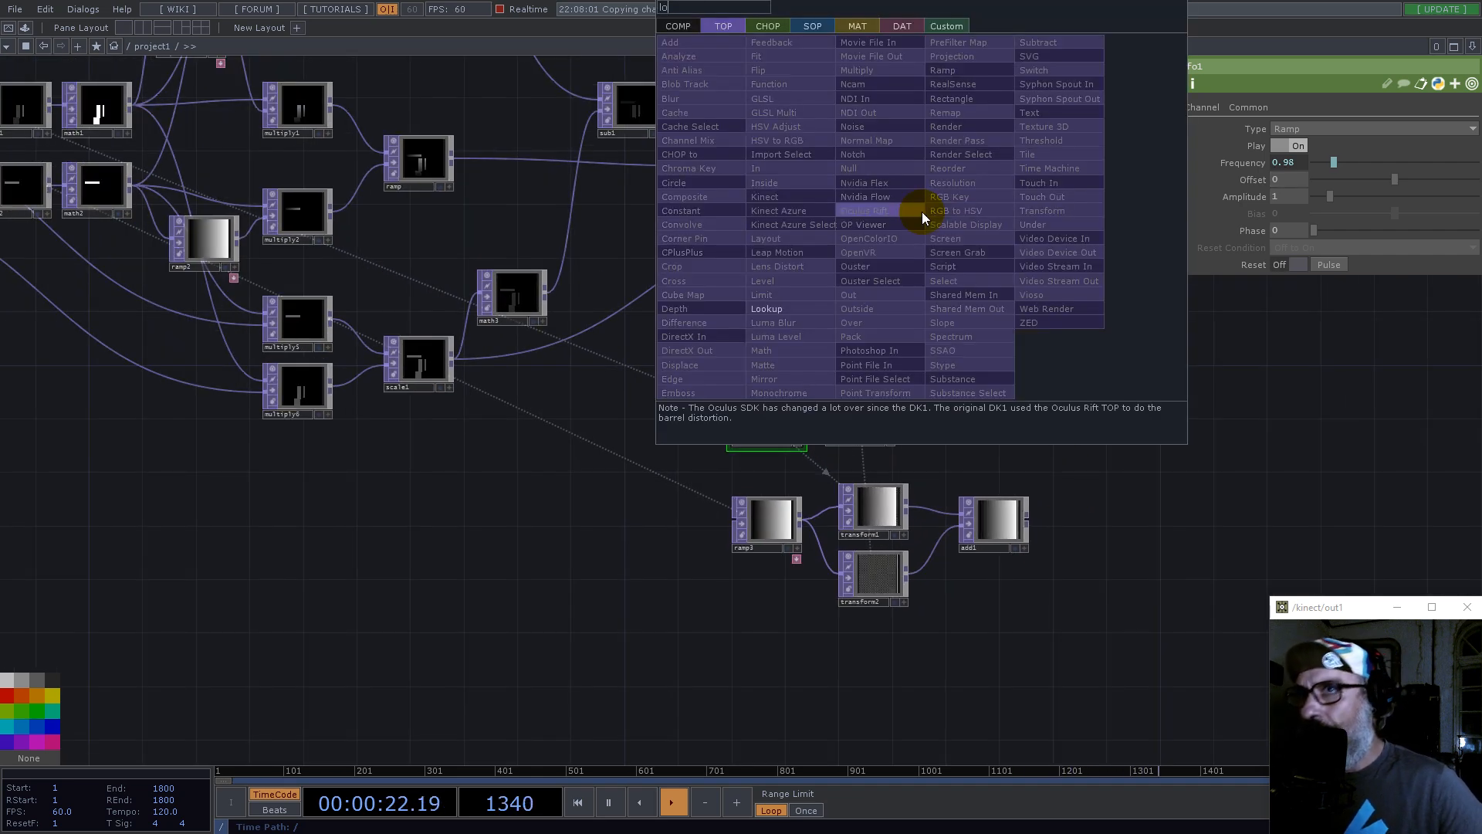
left_click(788, 309)
left_click(1168, 334)
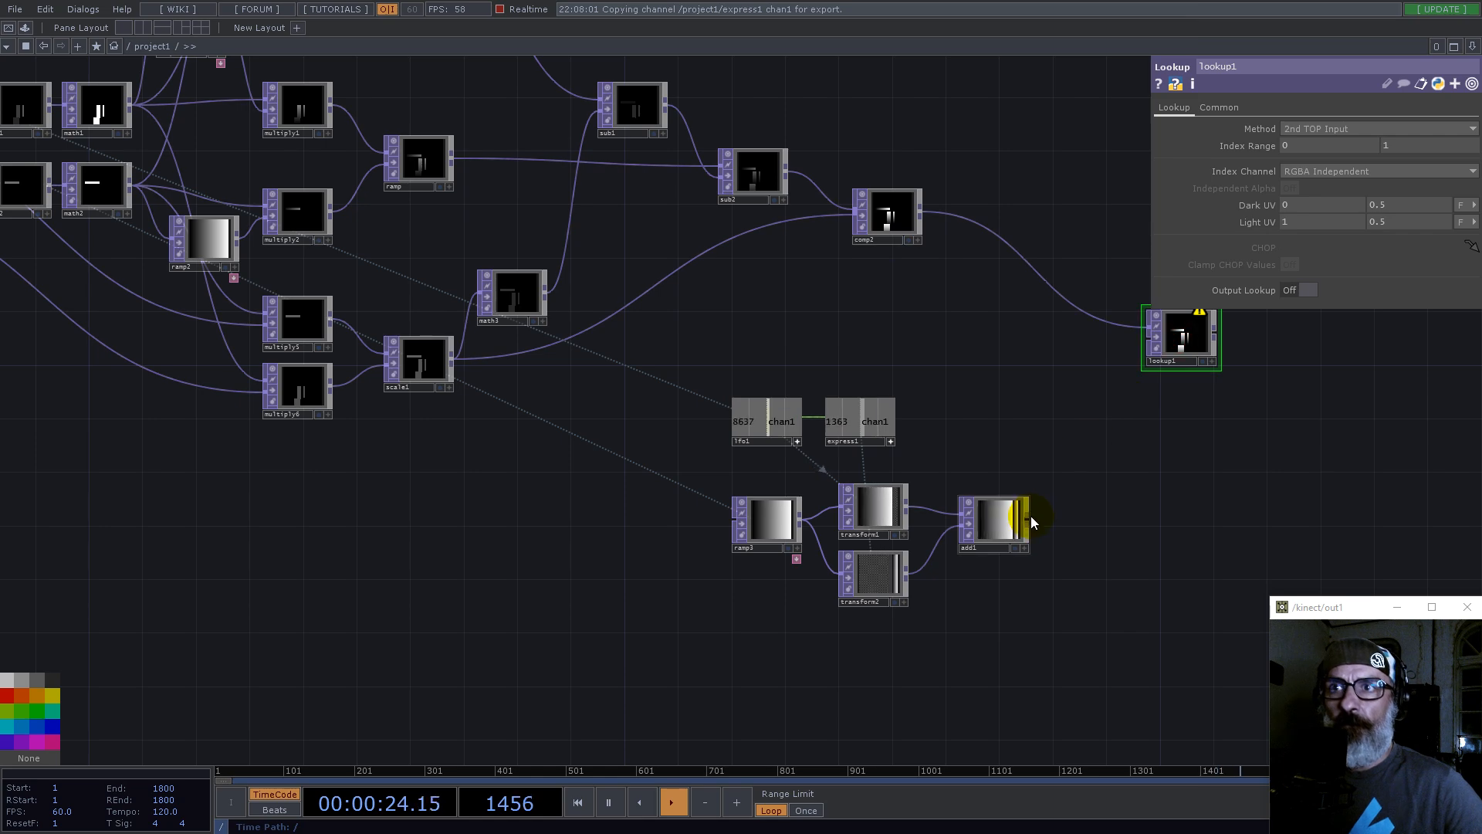
left_click_drag(1197, 456, 781, 482)
scroll(748, 387, "up", 10)
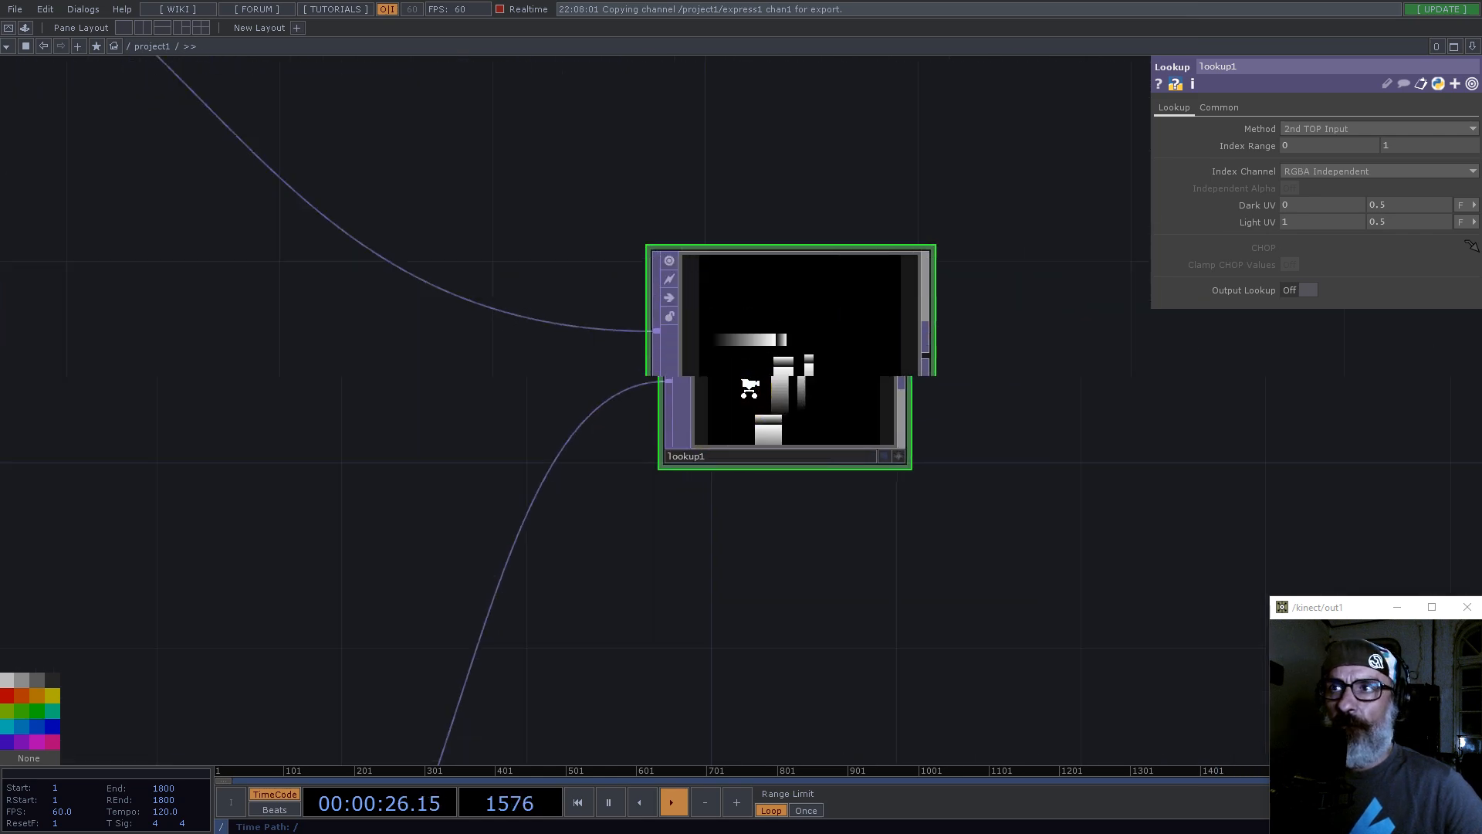
scroll(778, 391, "up", 3)
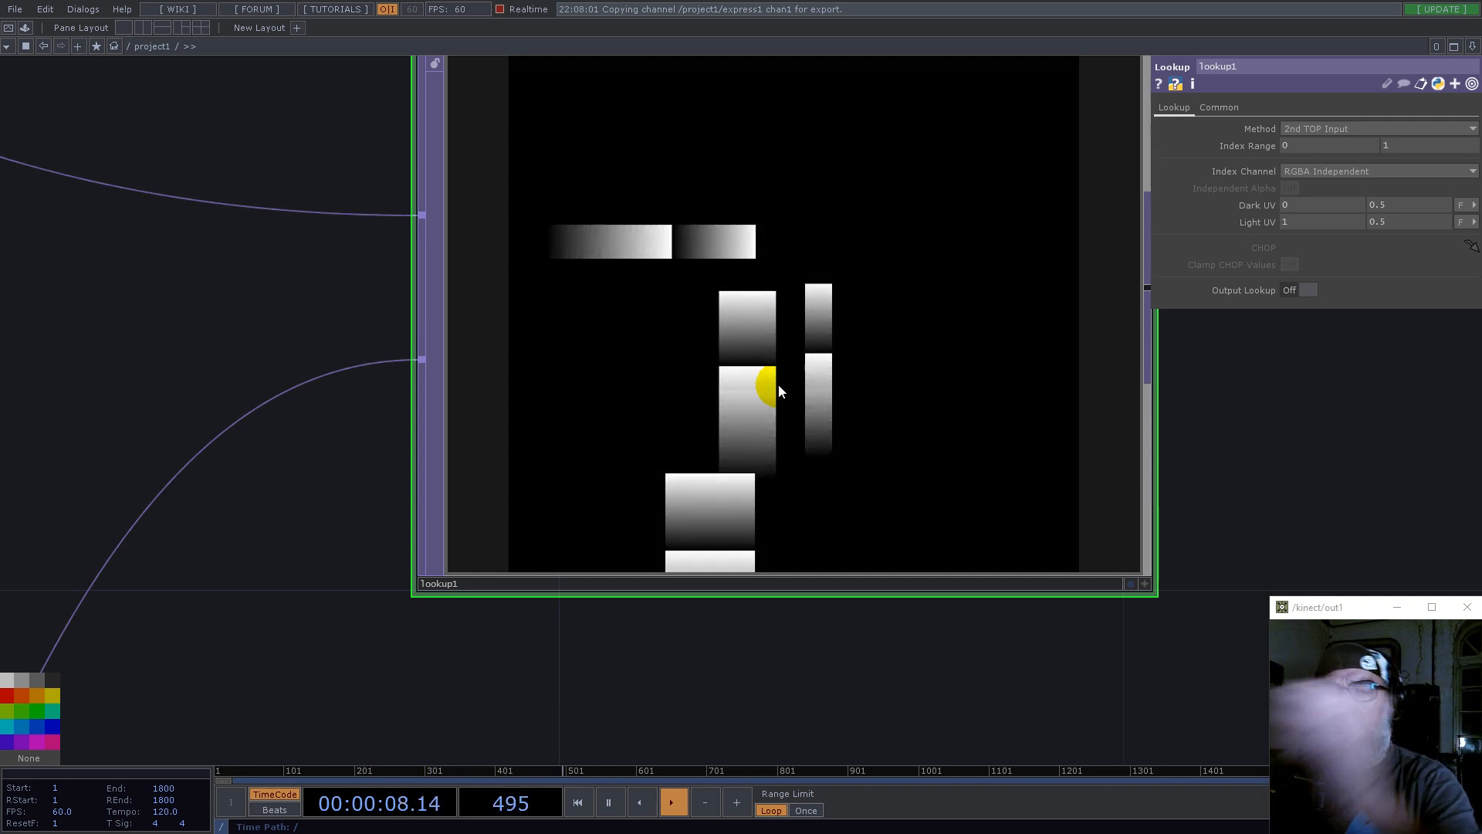
Step: Add an Add TOP that combines the white rectangle masks from math1 and math2
scroll(778, 383, "down", 10)
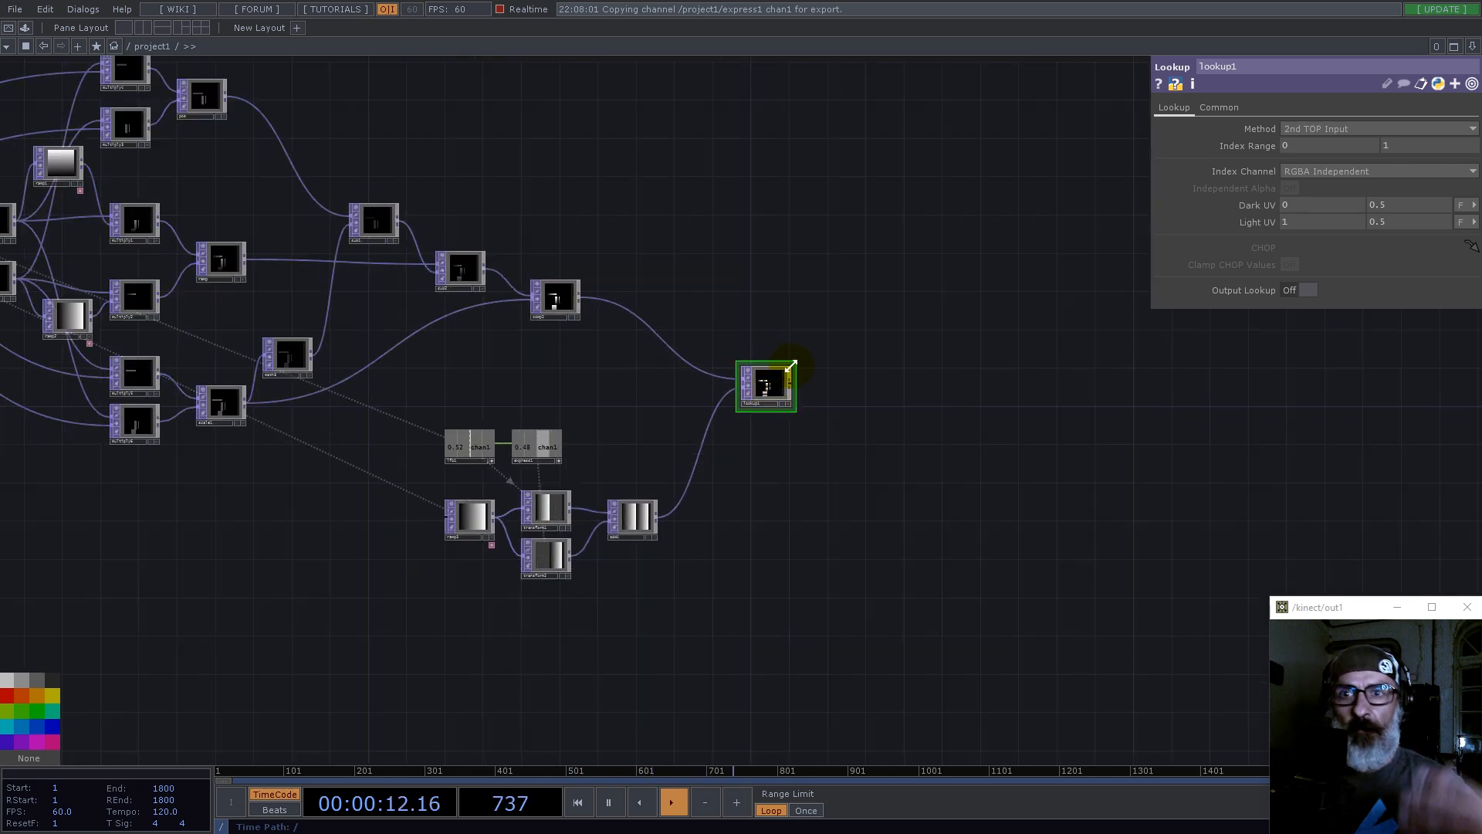
scroll(213, 238, "up", 10)
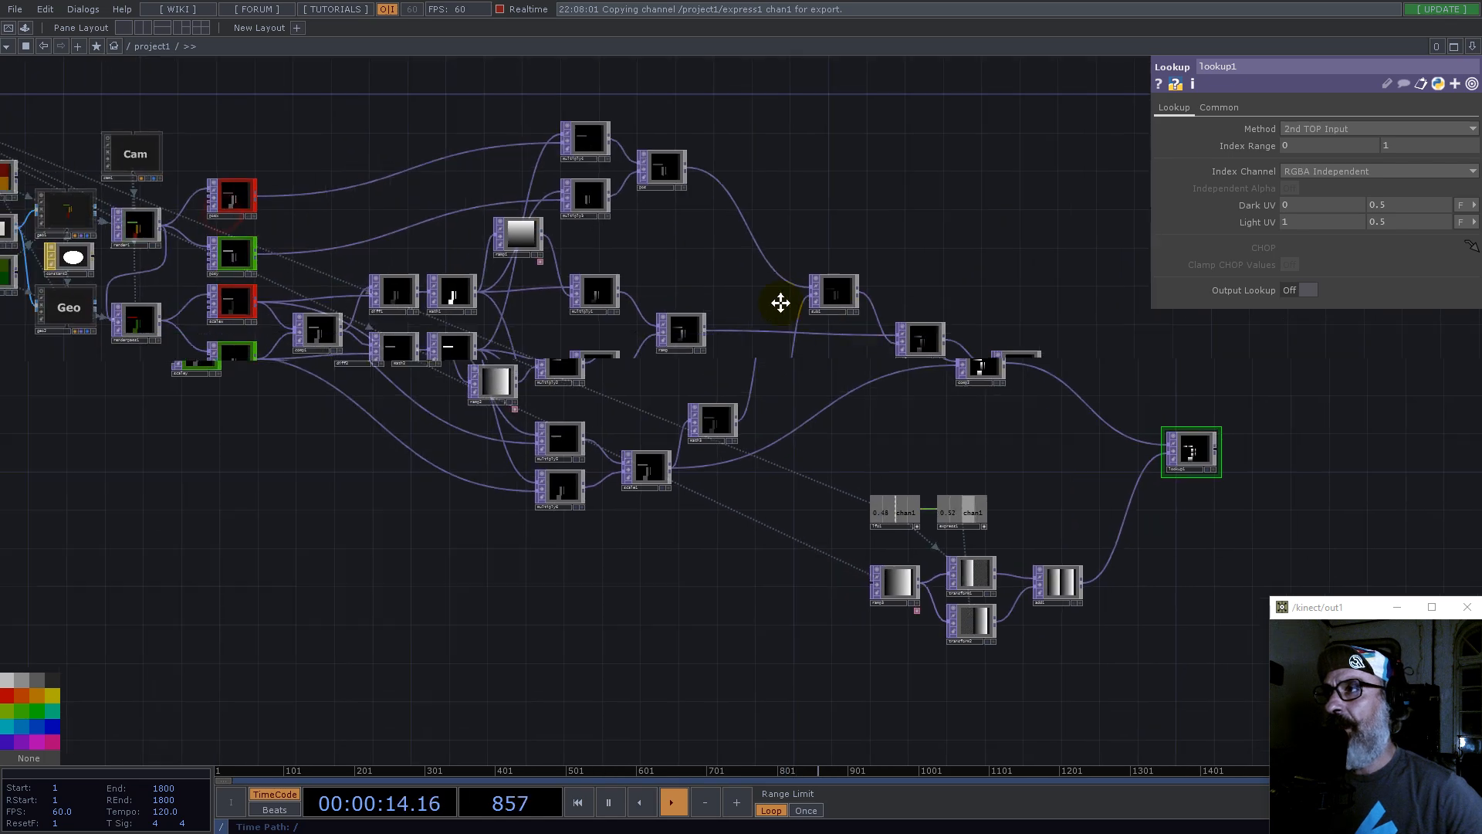
scroll(588, 326, "down", 2)
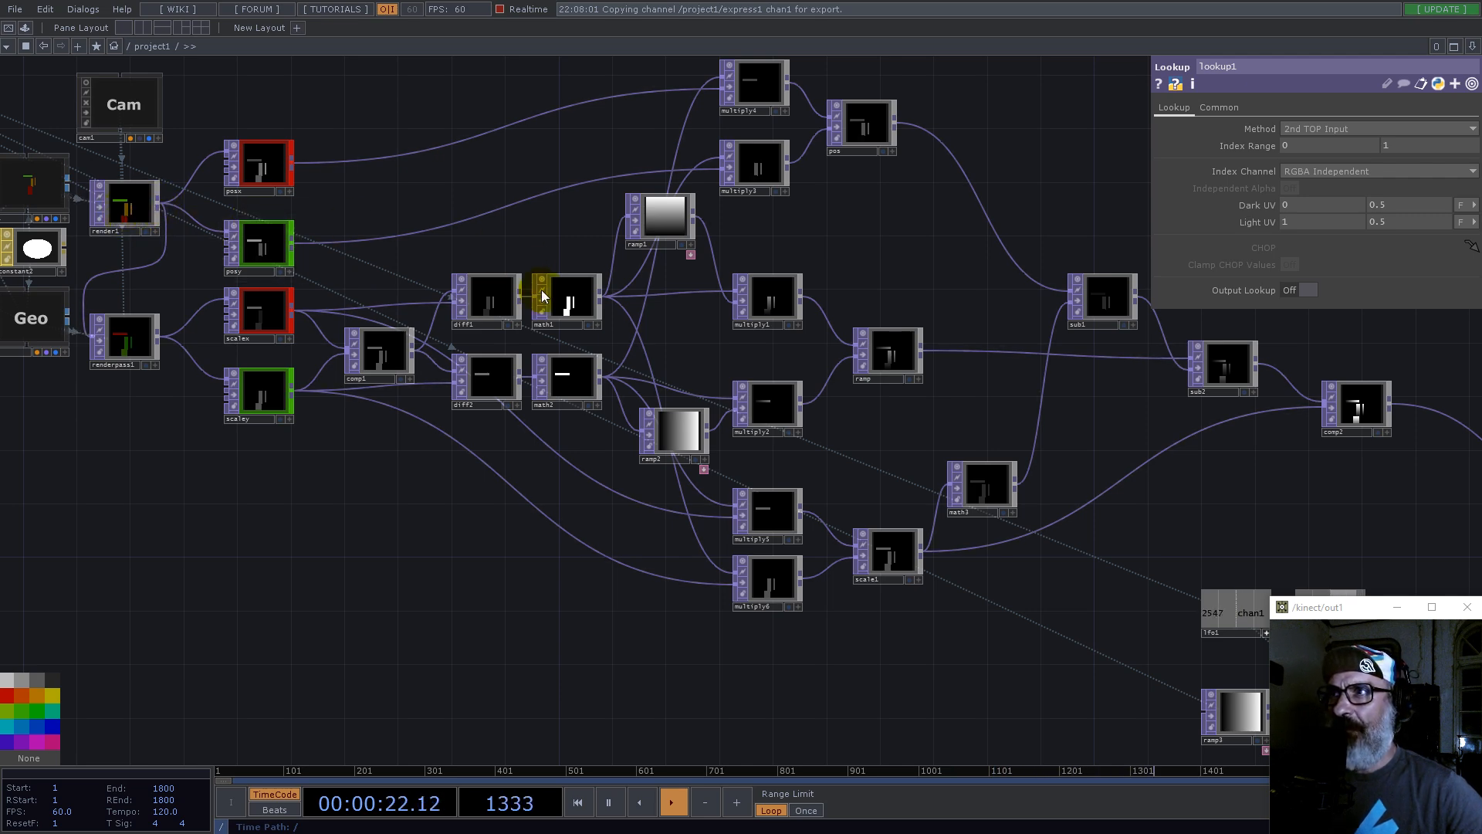
scroll(544, 297, "up", 5)
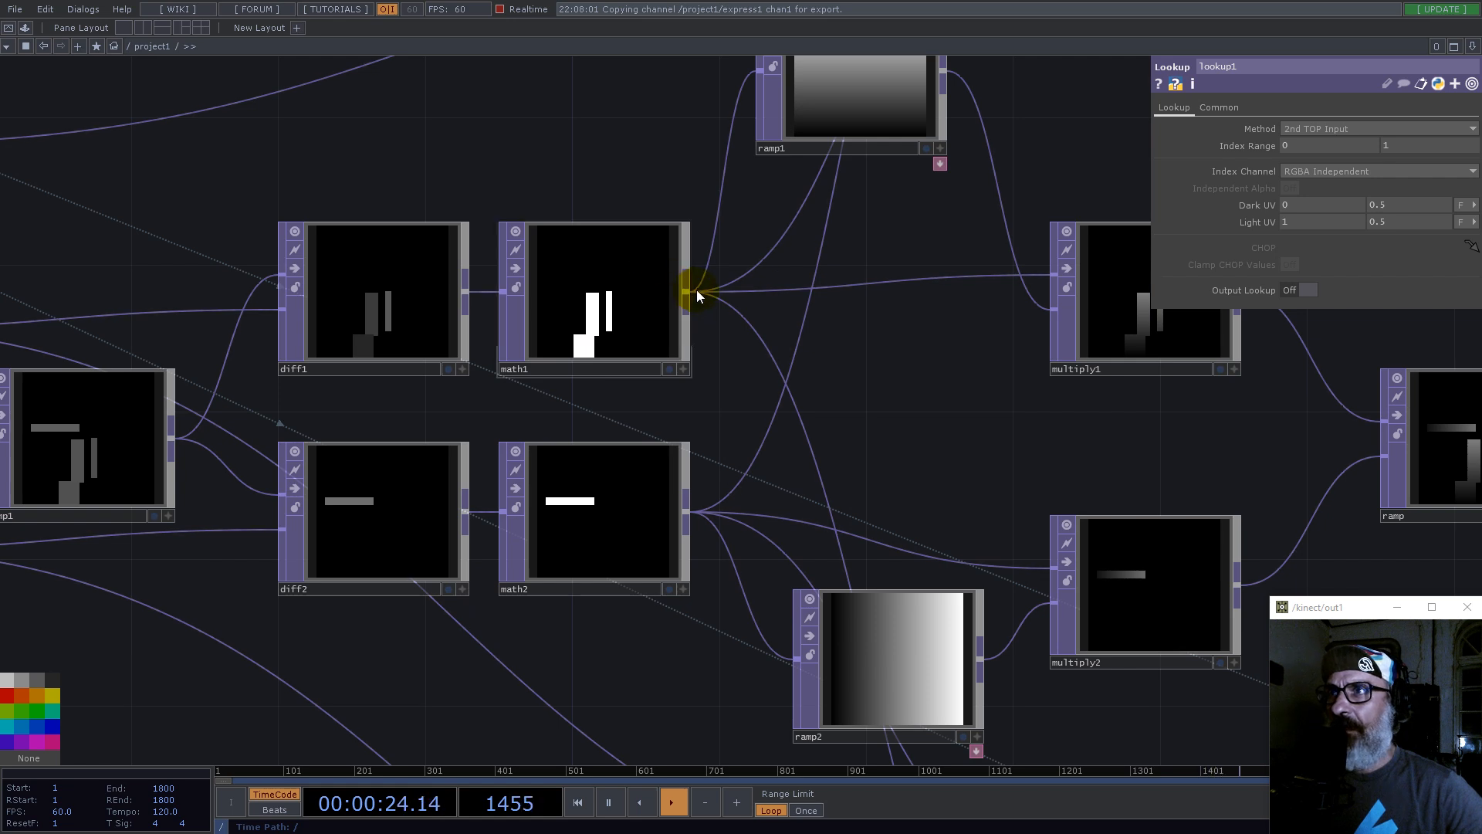
right_click(688, 293)
left_click(464, 126)
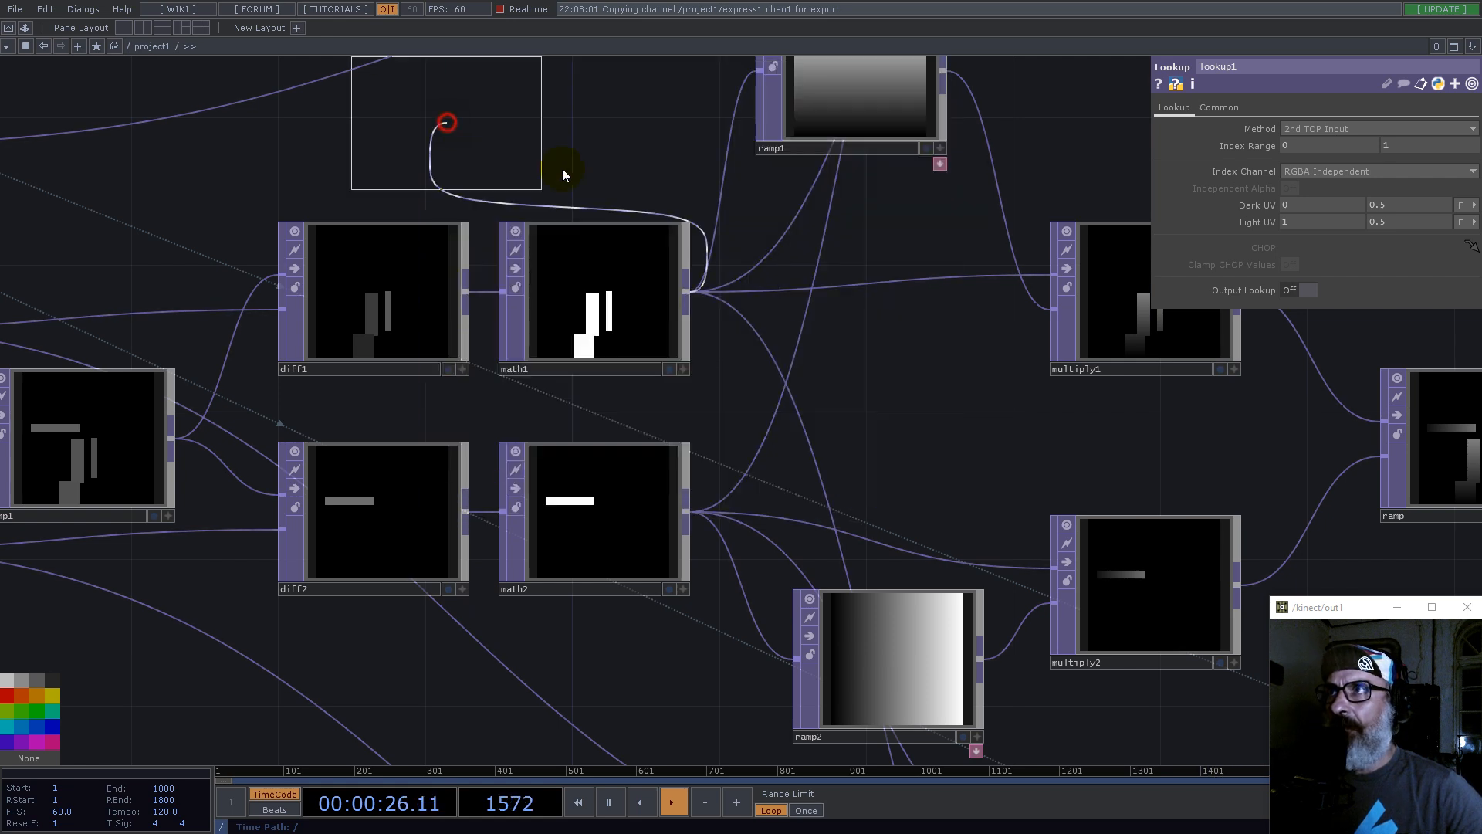
left_click(864, 413)
left_click(753, 426)
Step: Place a Select TOP in the empty area above lookup1
scroll(757, 354, "down", 6)
scroll(826, 350, "down", 5)
scroll(900, 368, "up", 8)
key("Tab")
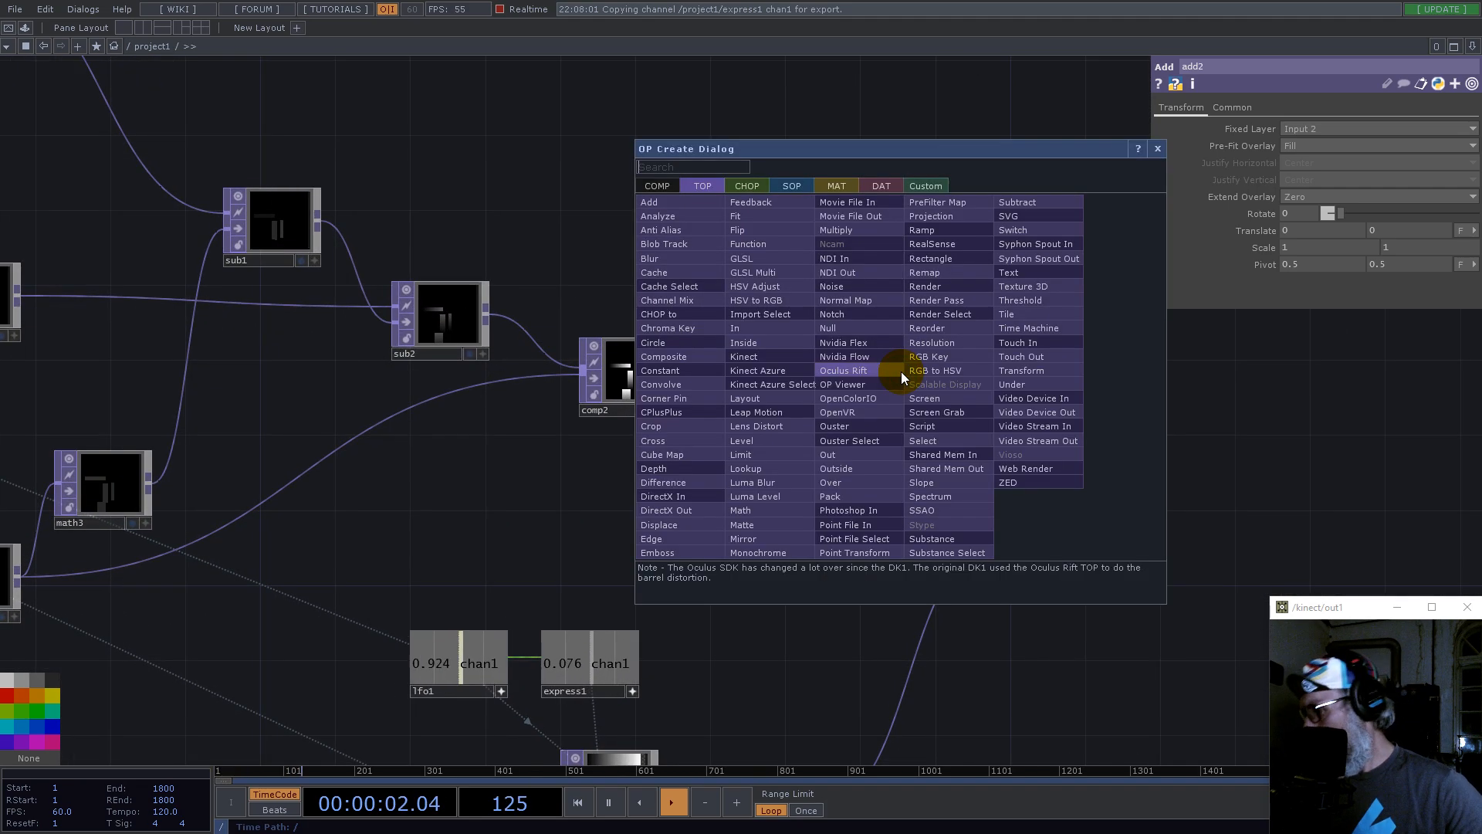
left_click(929, 437)
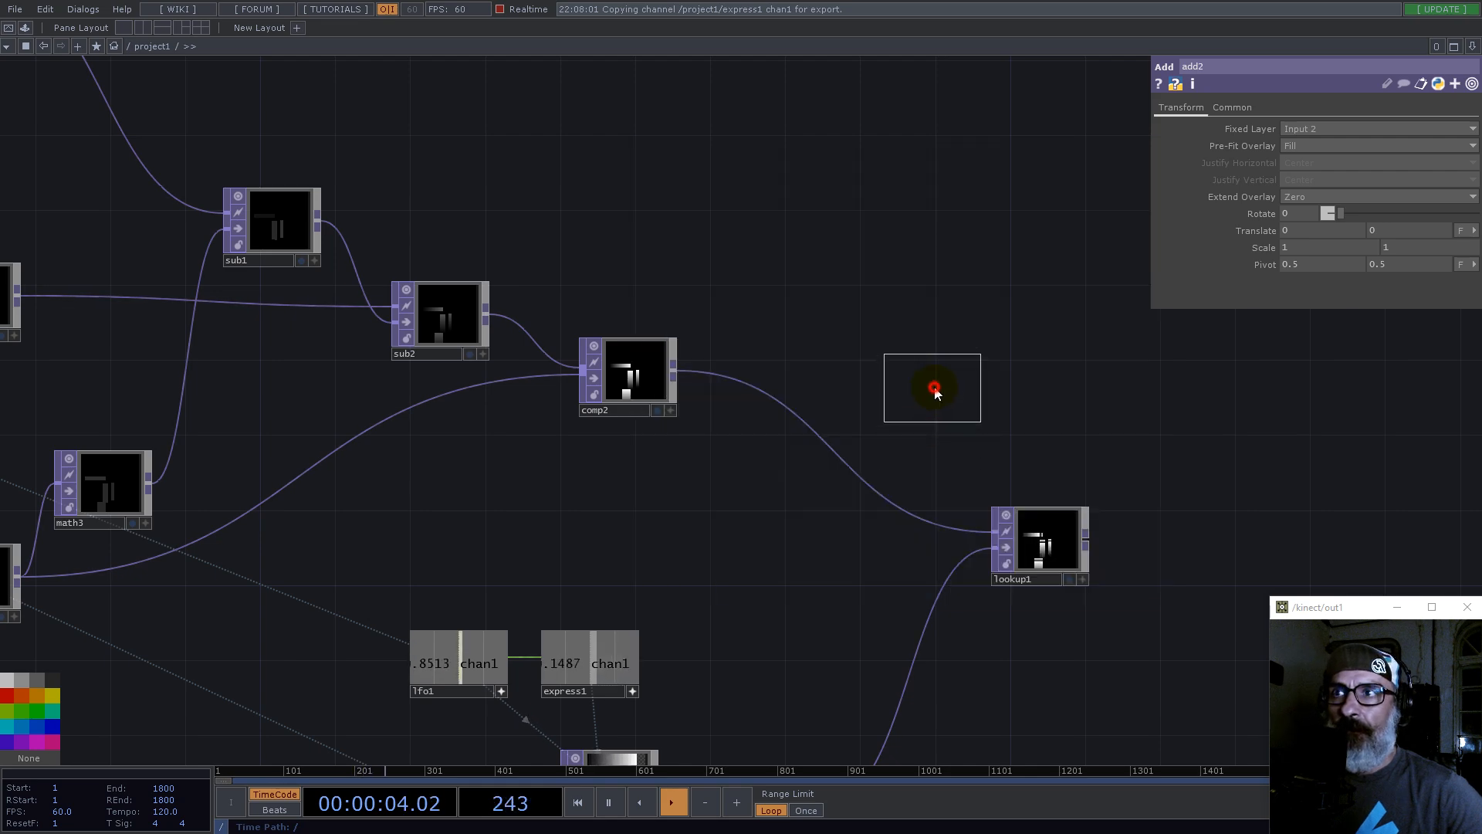
left_click(934, 389)
Step: Set select1's source TOP to add2 and position the node directly above lookup1
scroll(929, 394, "down", 3)
left_click_drag(492, 310, 1306, 131)
left_click_drag(1113, 448, 977, 416)
scroll(849, 414, "up", 5)
left_click_drag(721, 298, 834, 352)
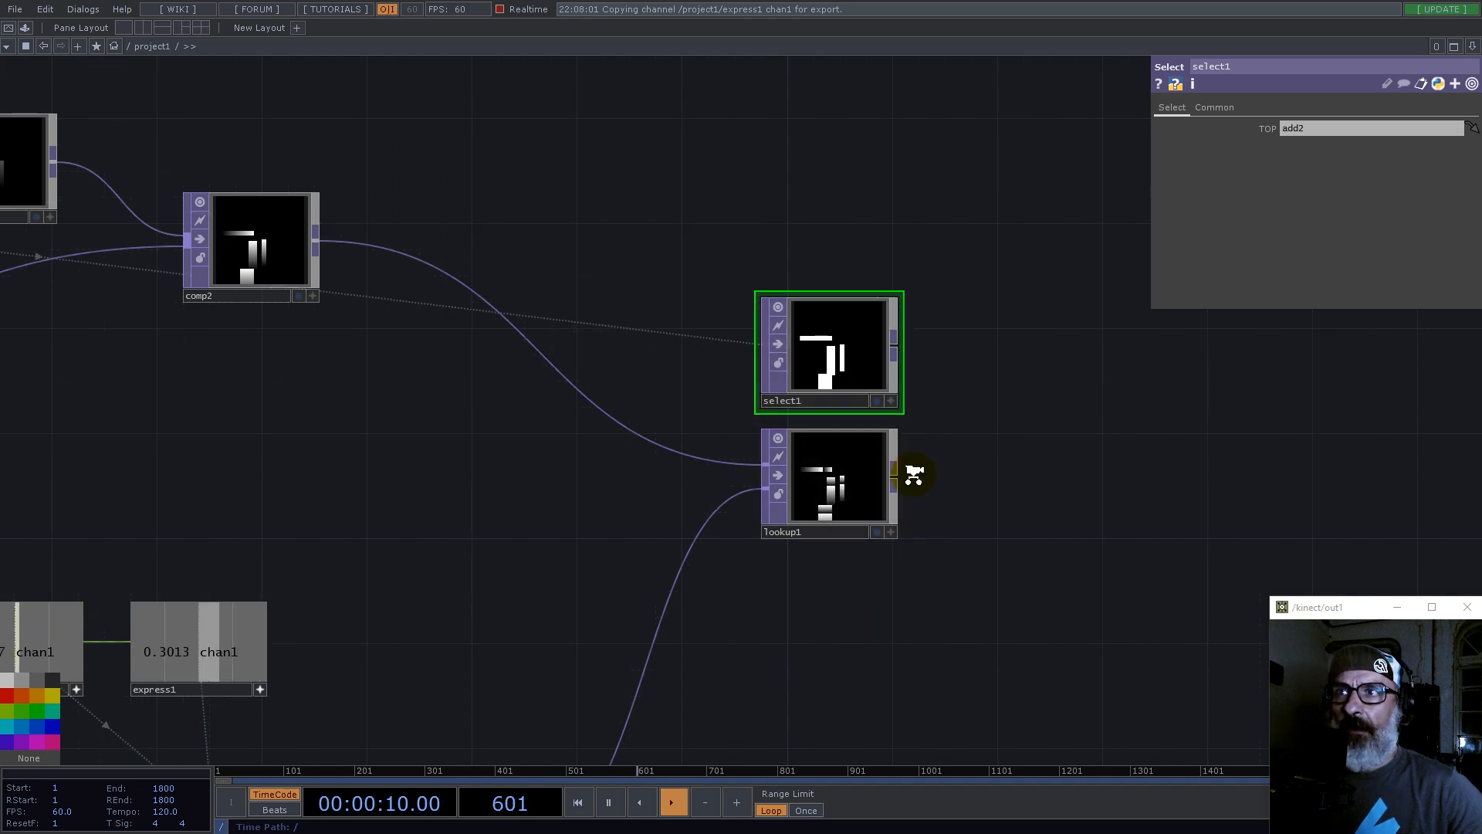
Step: Add a Multiply TOP that combines select1 and lookup1, and turn off the viewers of both source nodes
scroll(911, 474, "up", 6)
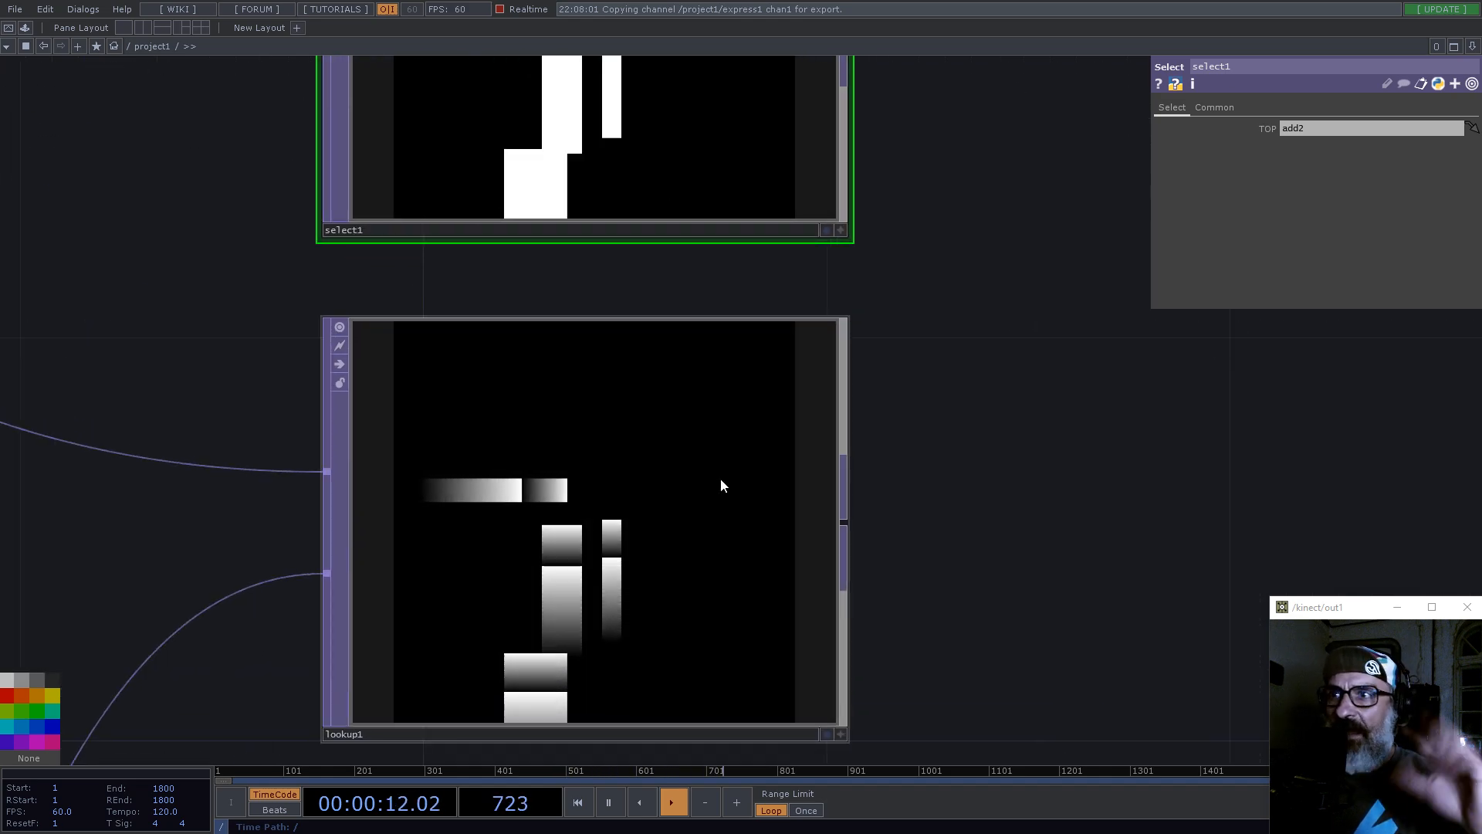
scroll(812, 231, "down", 5)
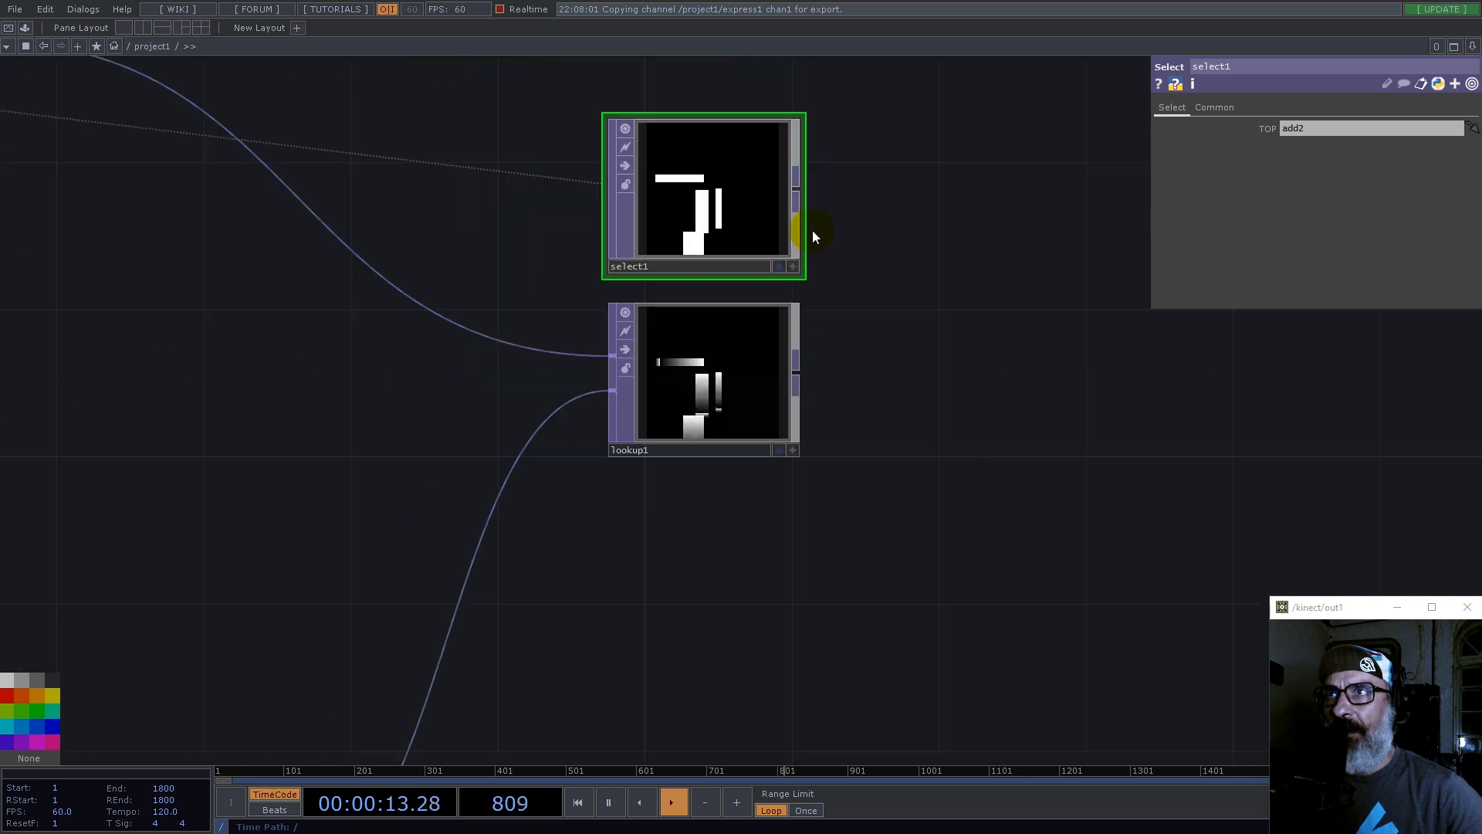
right_click(795, 184)
left_click(735, 68)
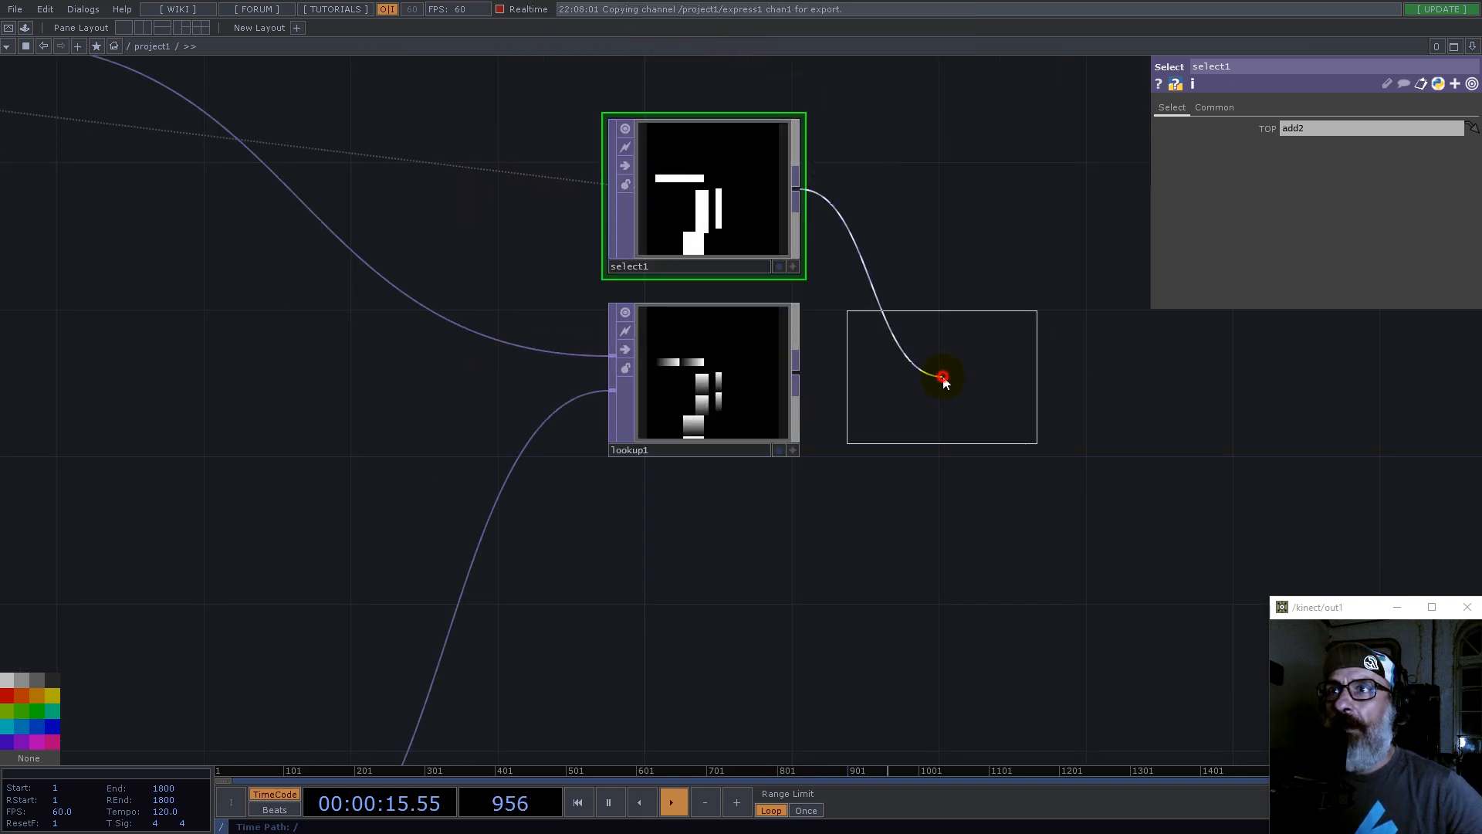
left_click(943, 377)
left_click_drag(823, 396, 939, 379)
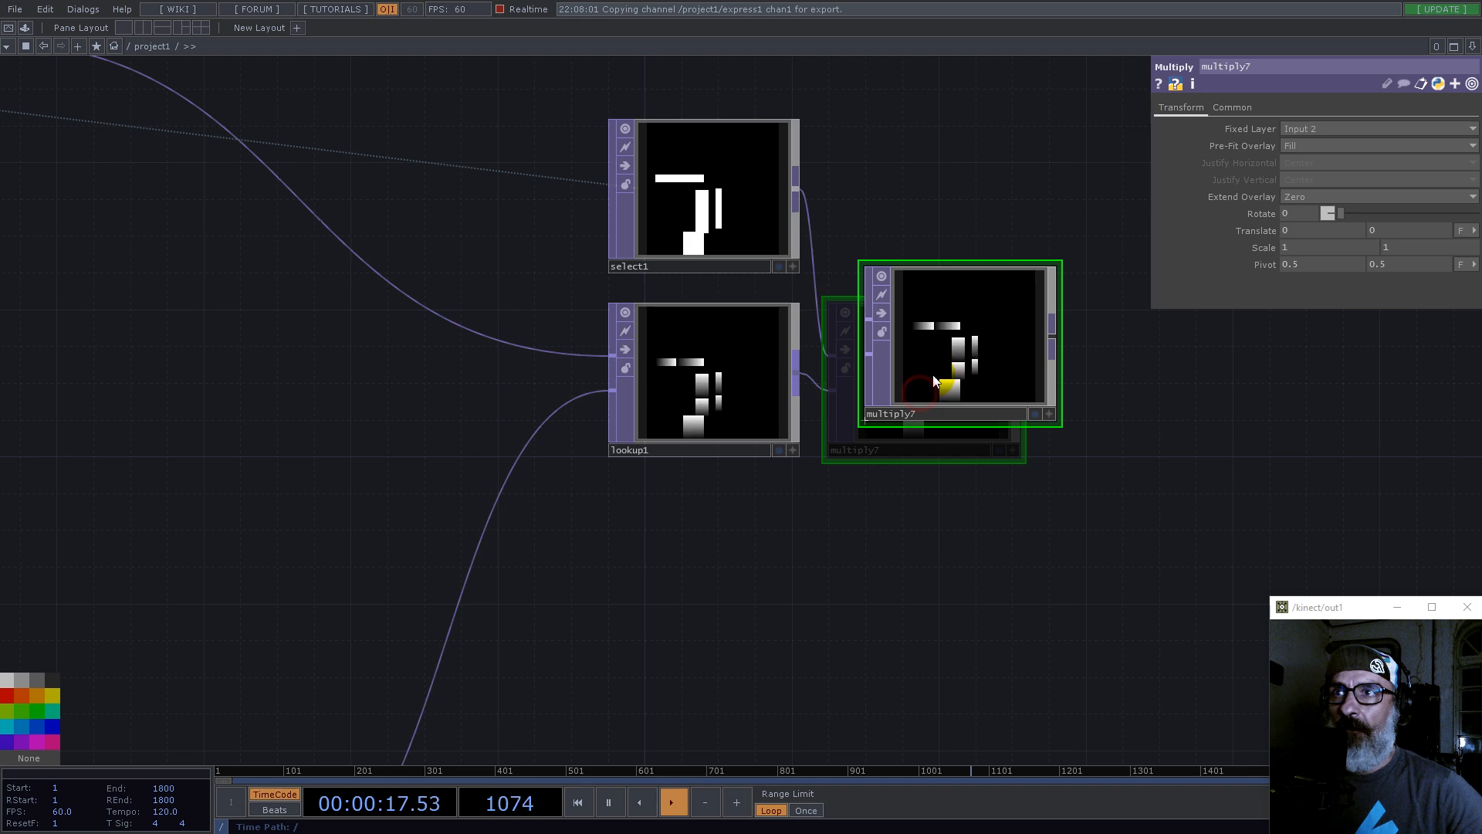
left_click(624, 130)
left_click(624, 312)
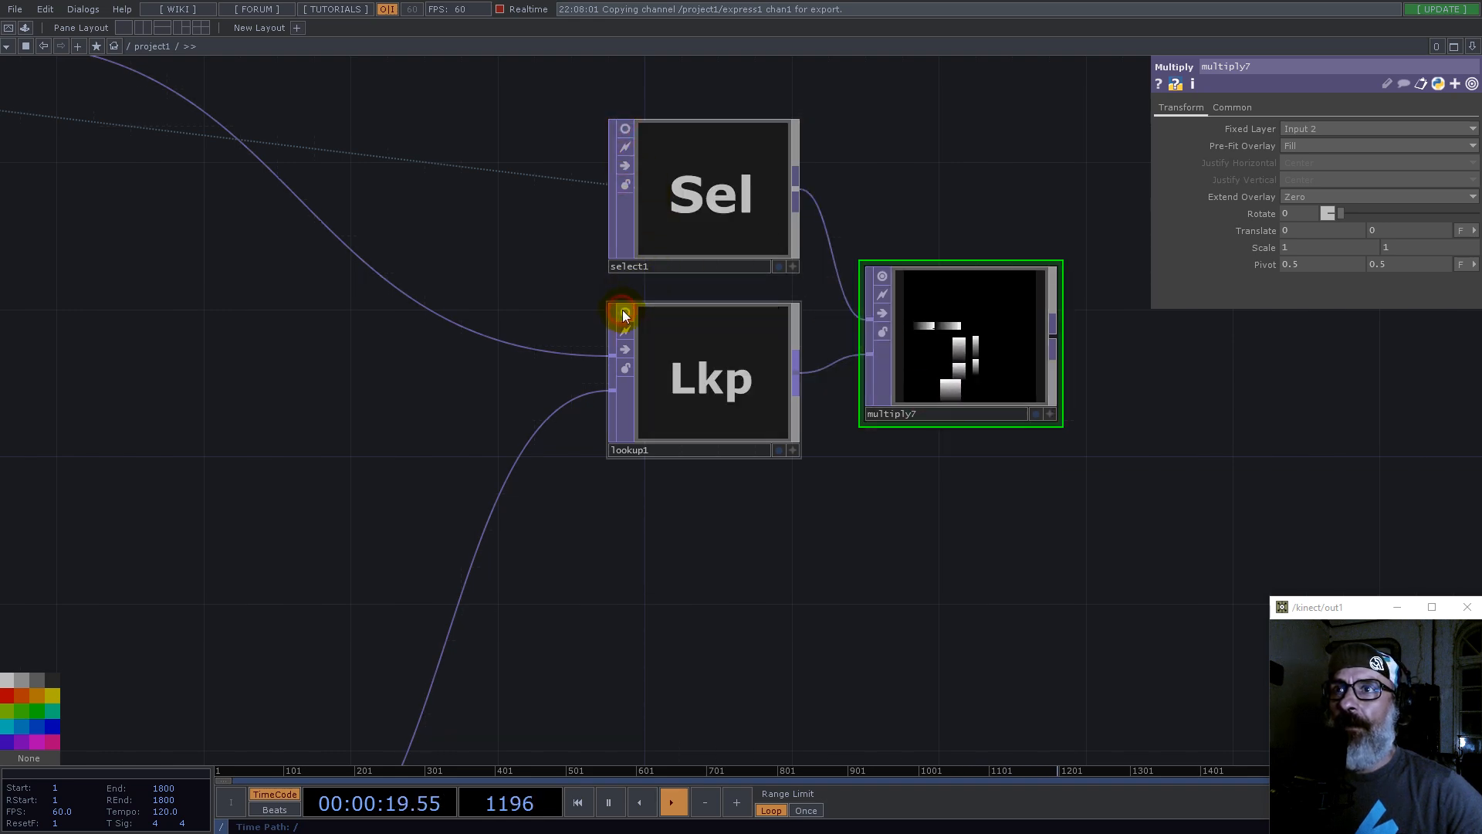
Step: Add a Math TOP after multiply7 and set the lower value of its To Range to -1
left_click_drag(1192, 434, 934, 489)
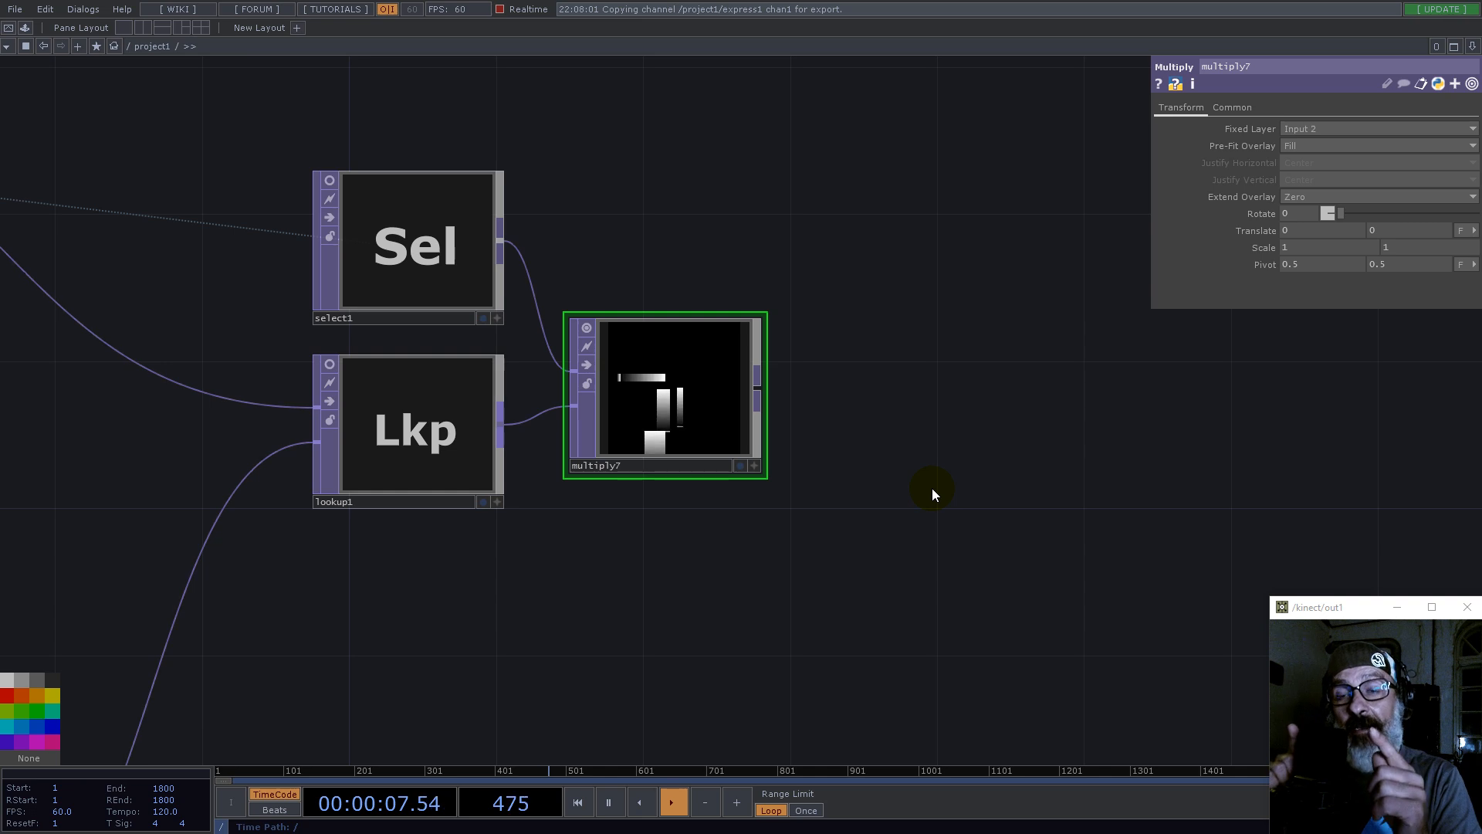
right_click(760, 392)
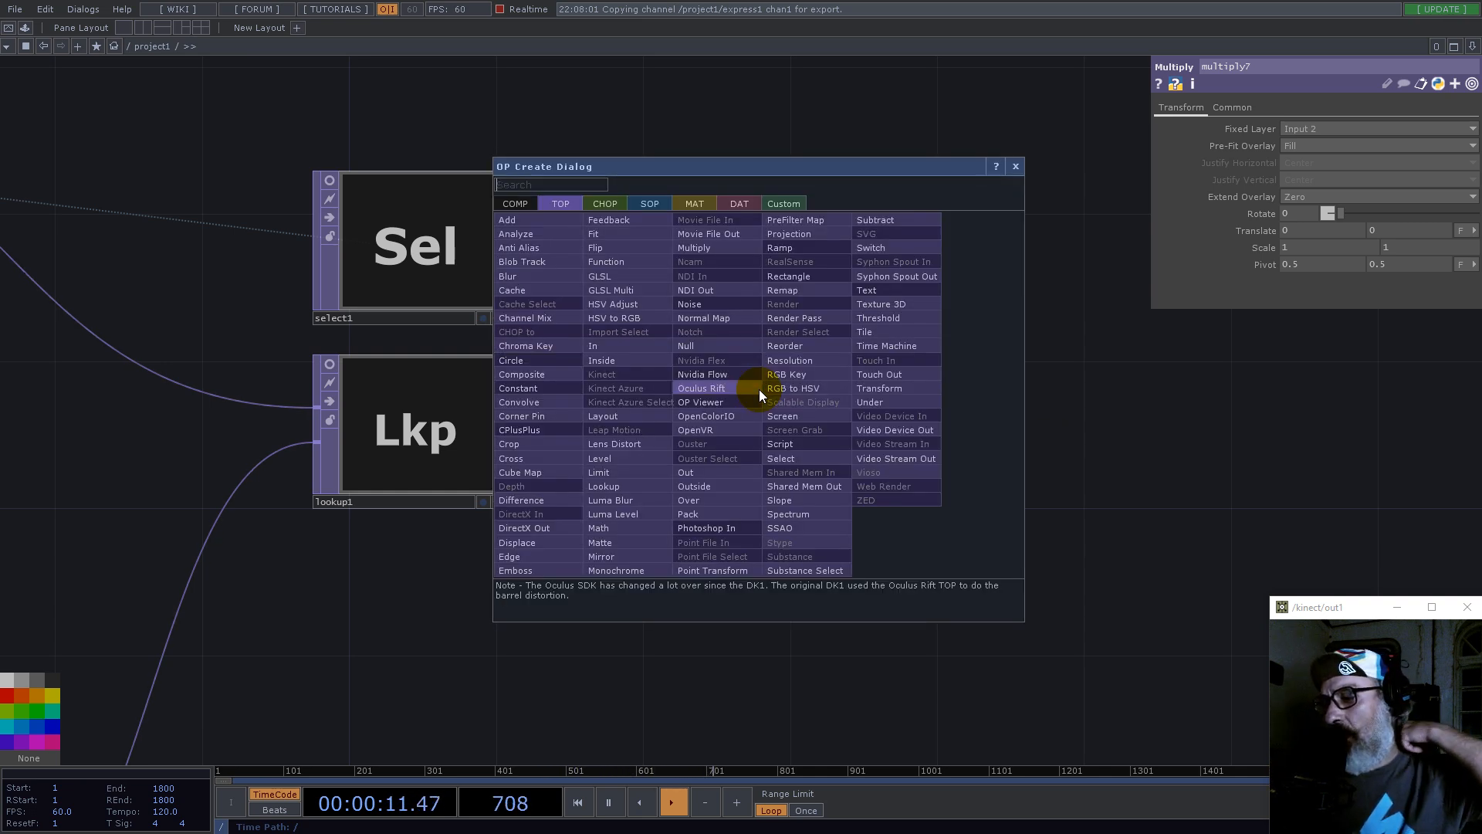
type("mat")
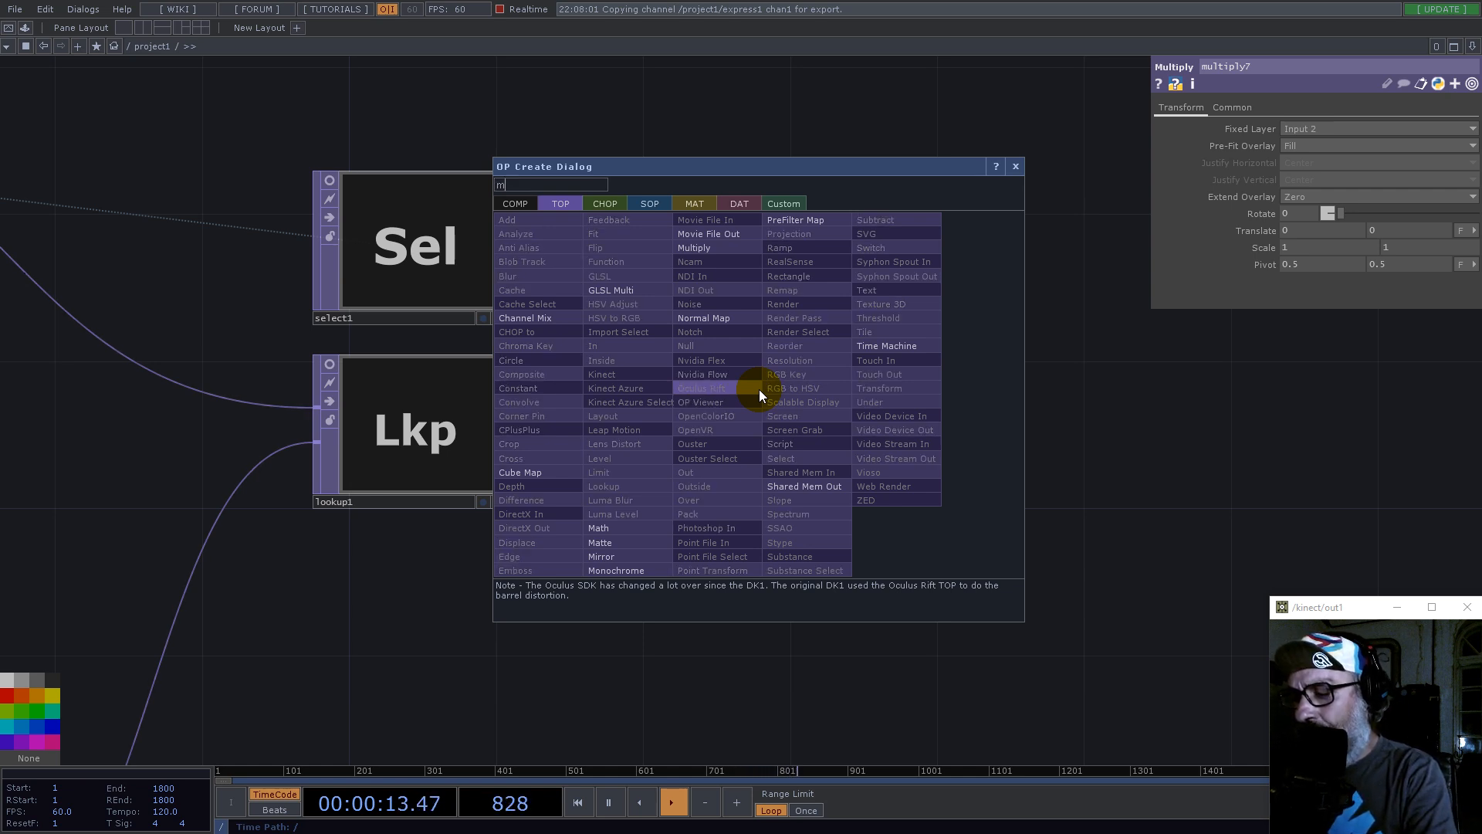
left_click(615, 528)
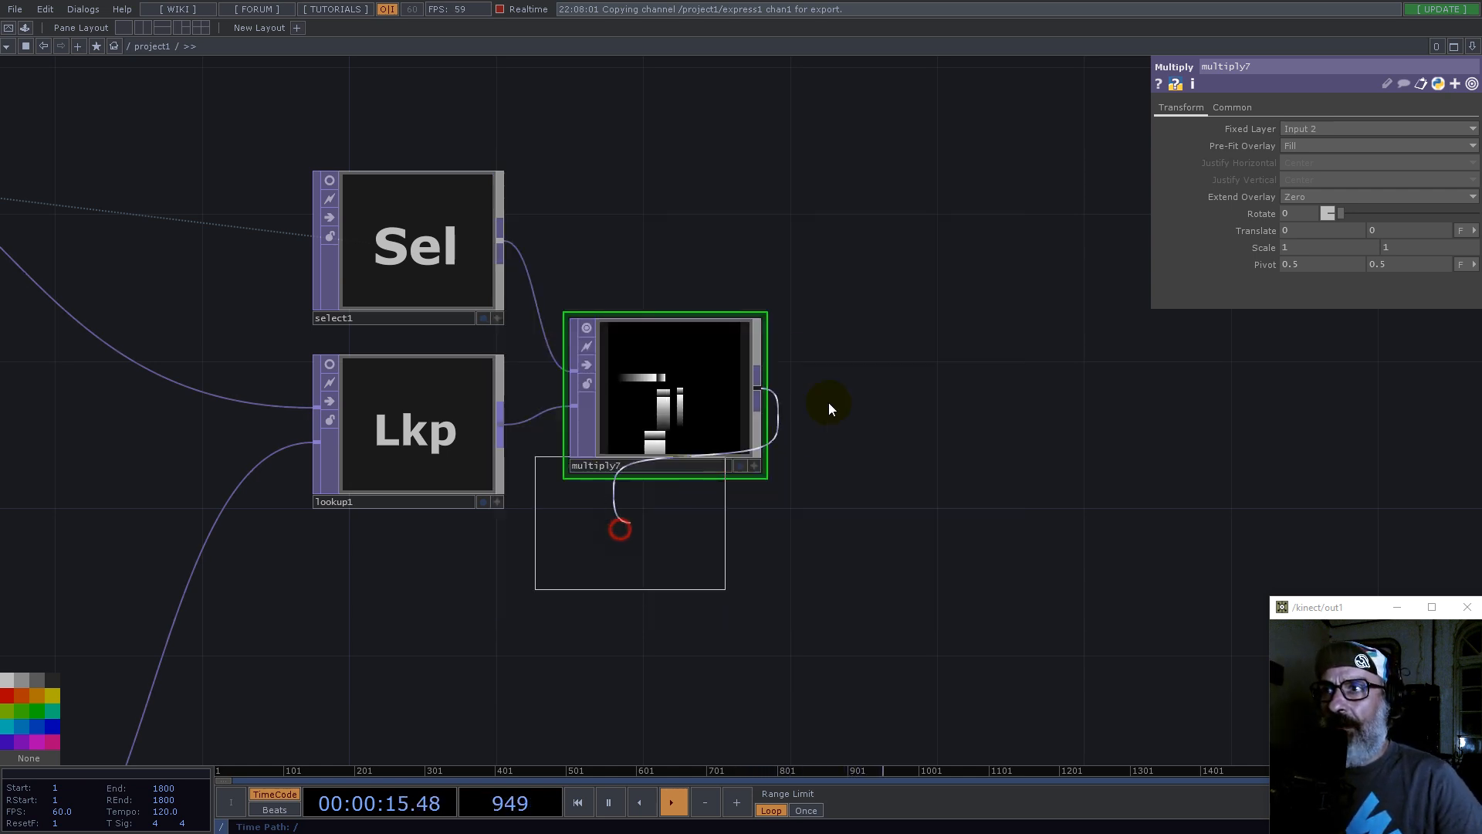
left_click(903, 394)
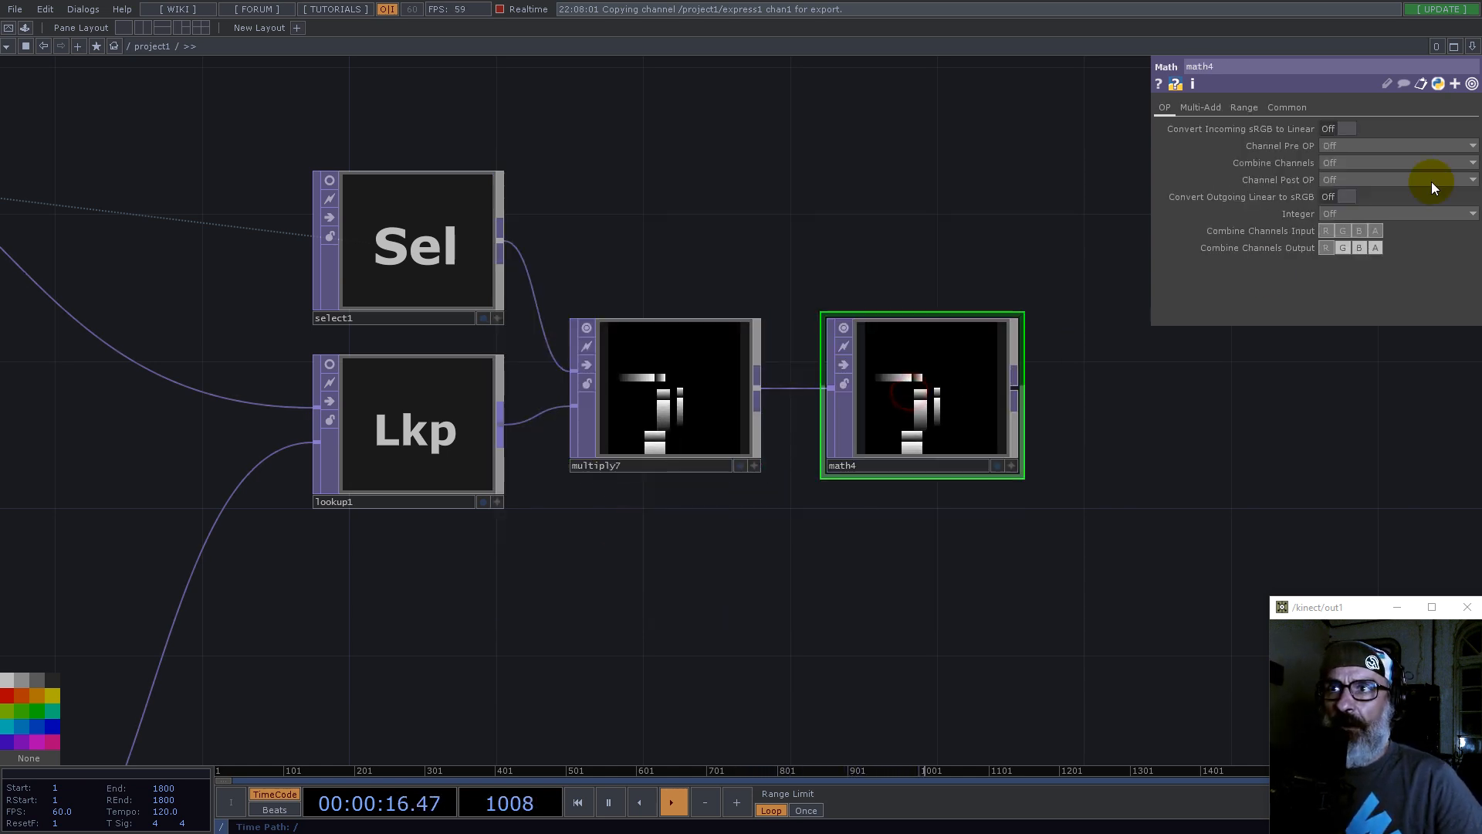
left_click(1246, 107)
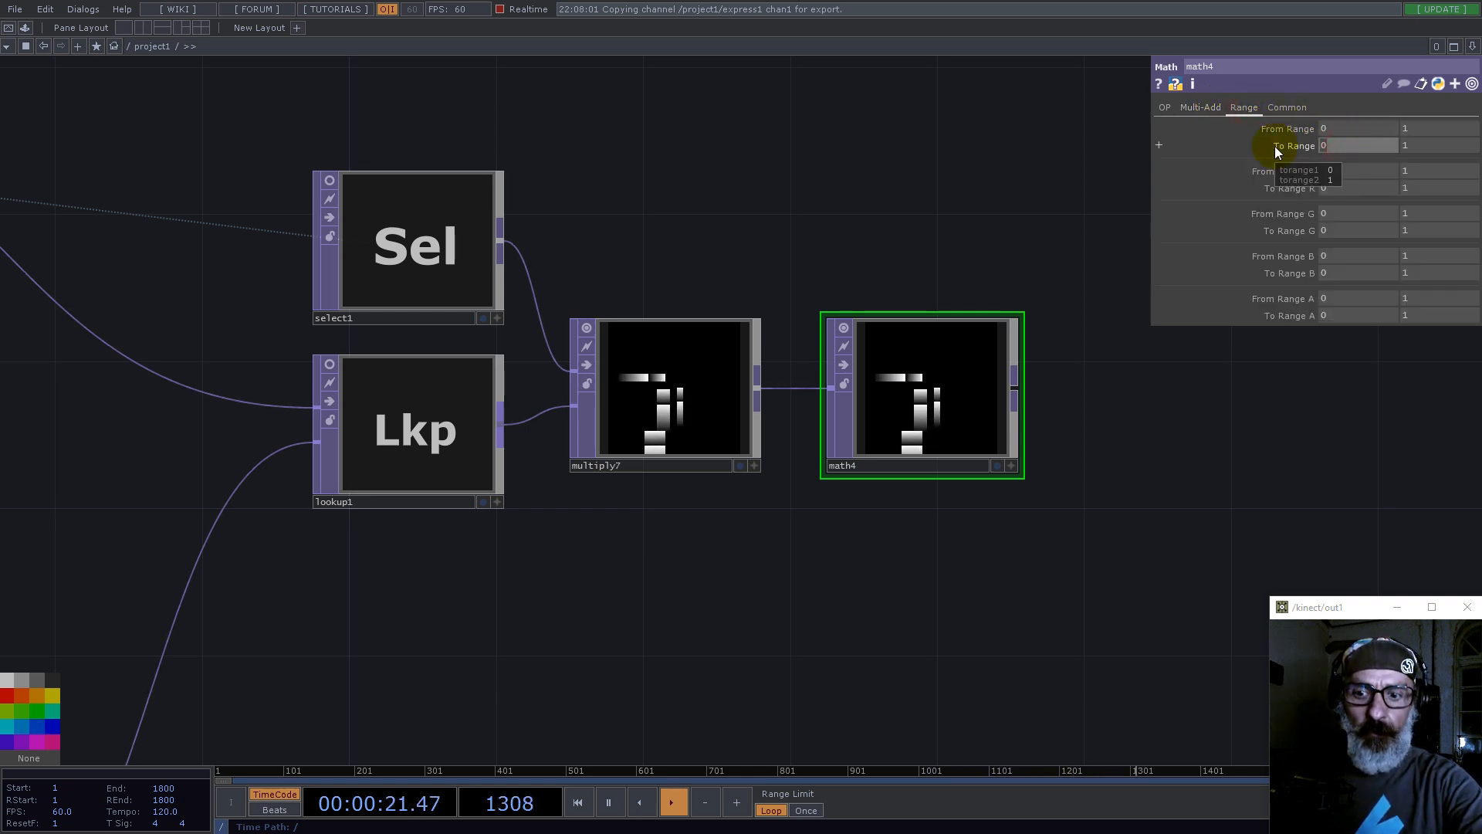
type("-1")
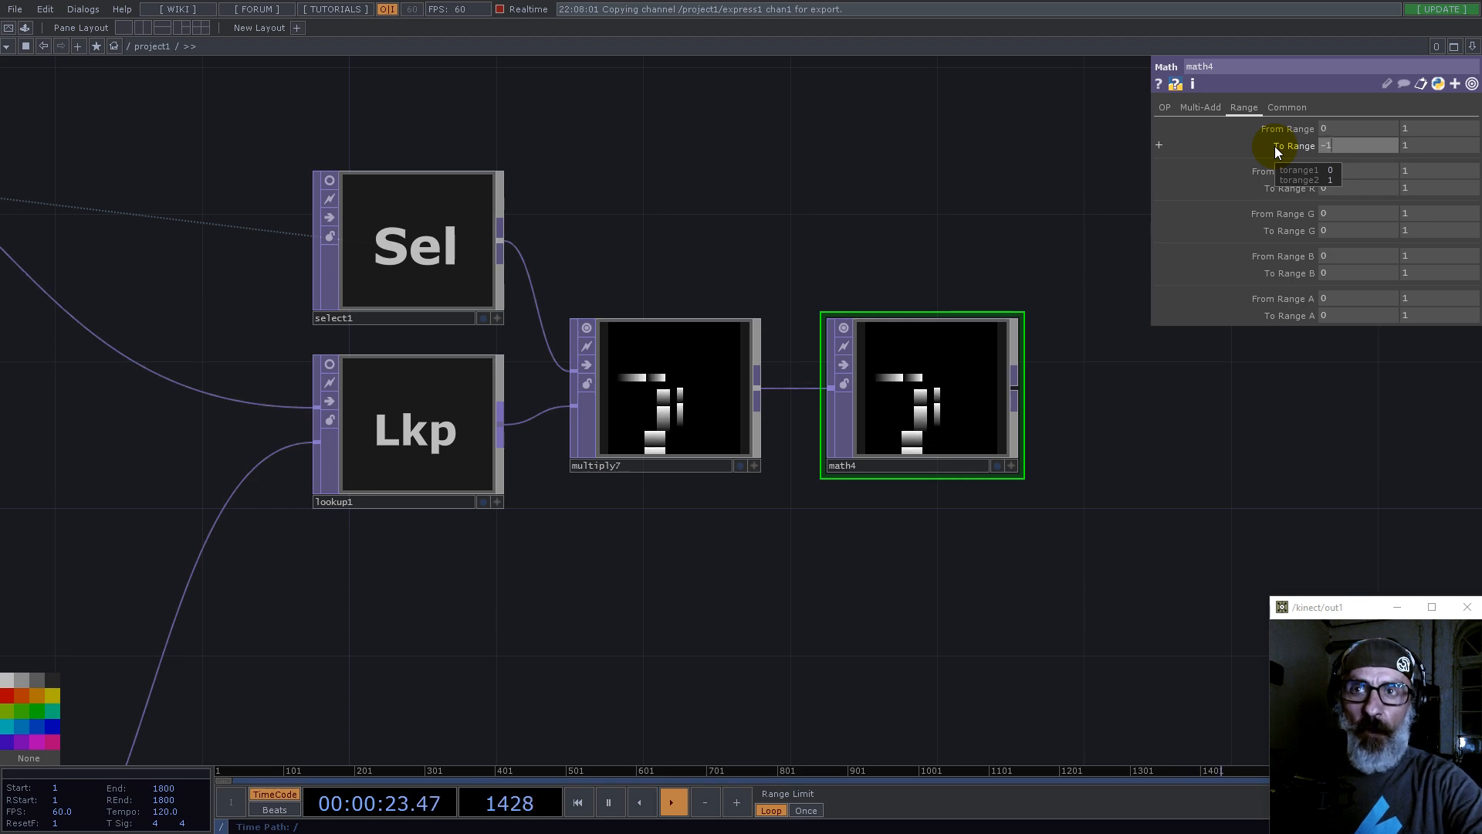
Step: Add a Multiply TOP after math4 and place it at the end of the chain
scroll(945, 410, "down", 5)
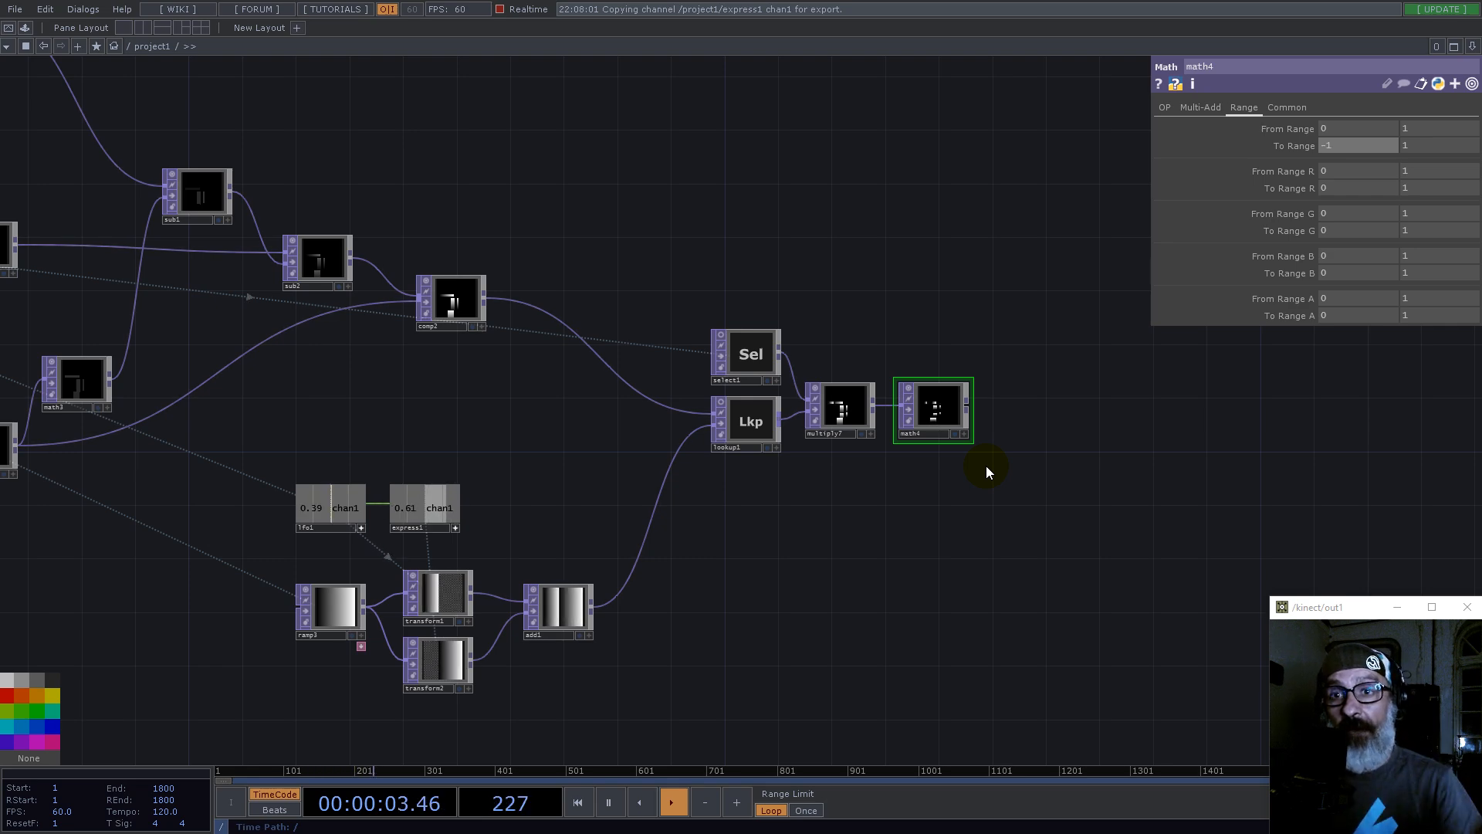
scroll(447, 437, "down", 5)
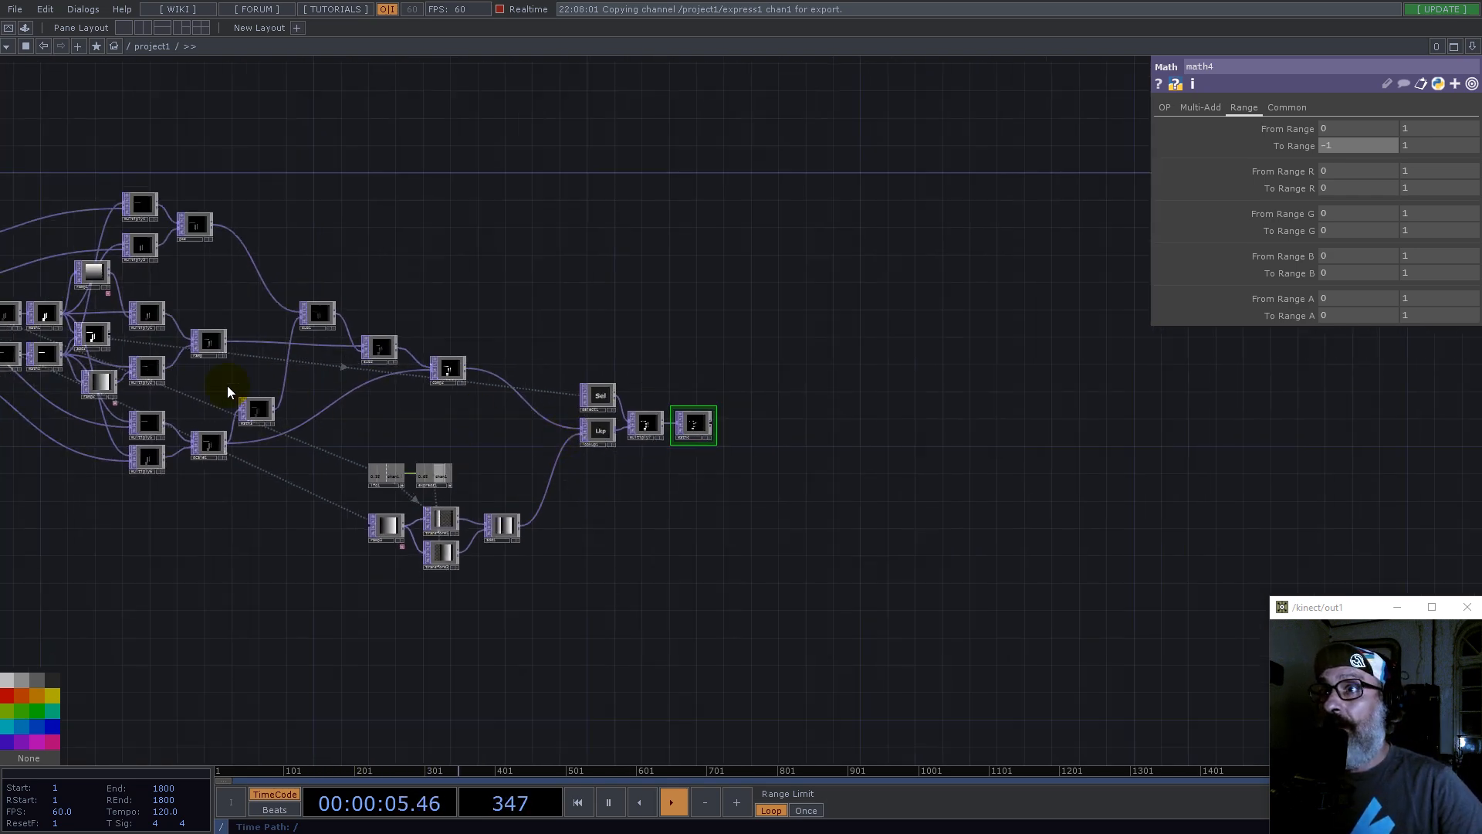
right_click(711, 423)
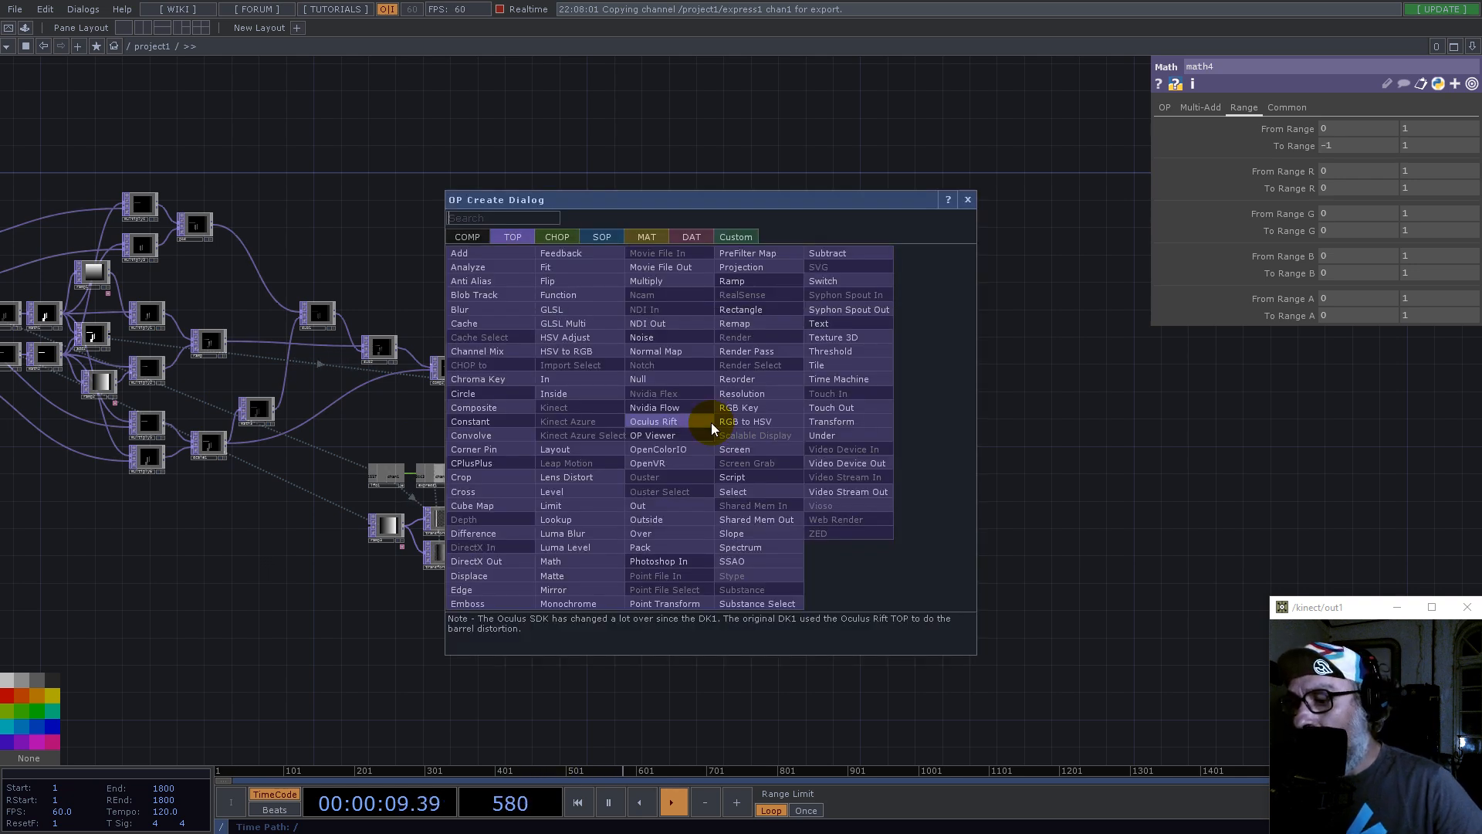
type("m")
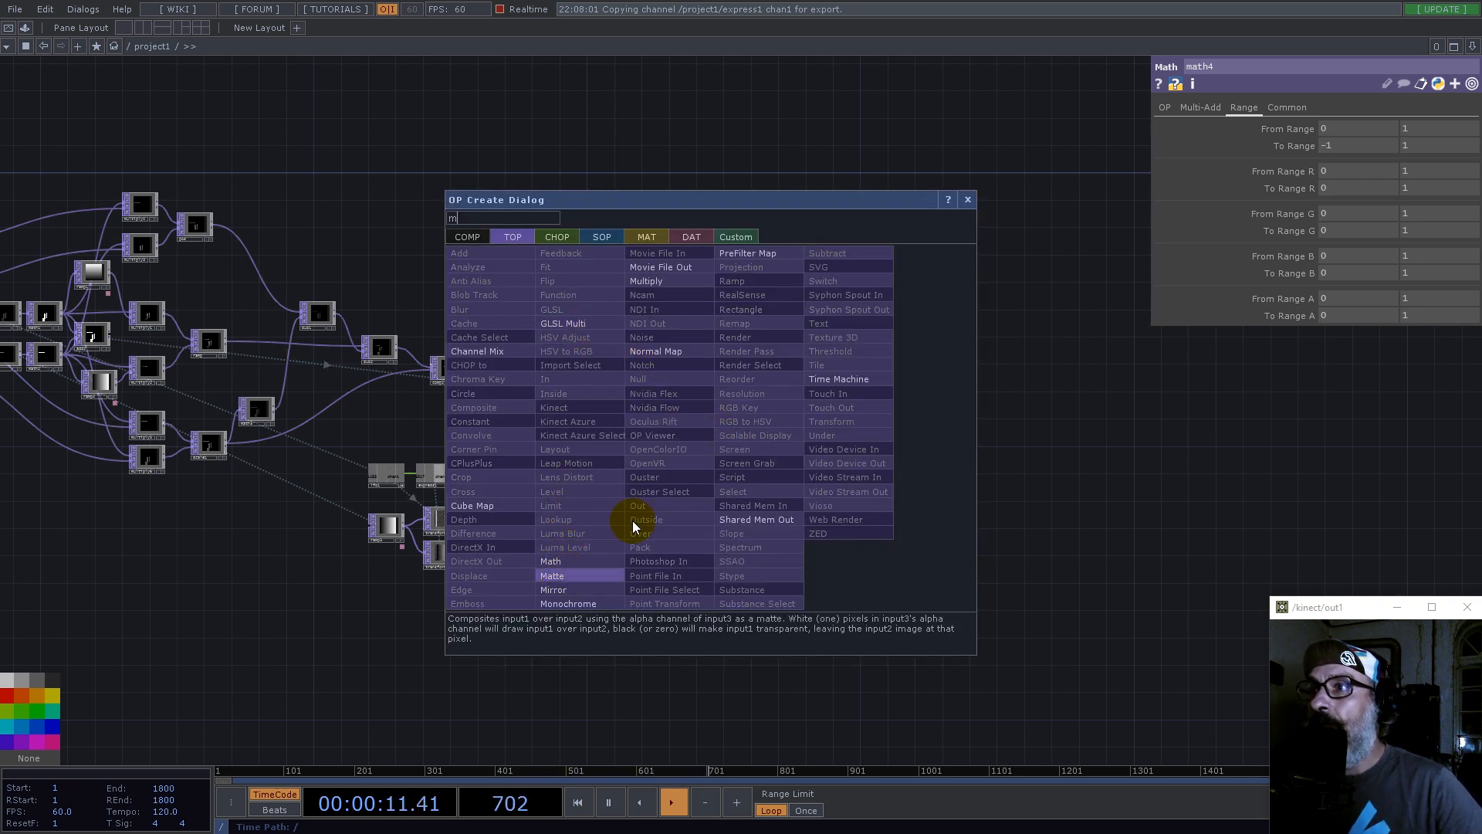
left_click(663, 282)
left_click(758, 433)
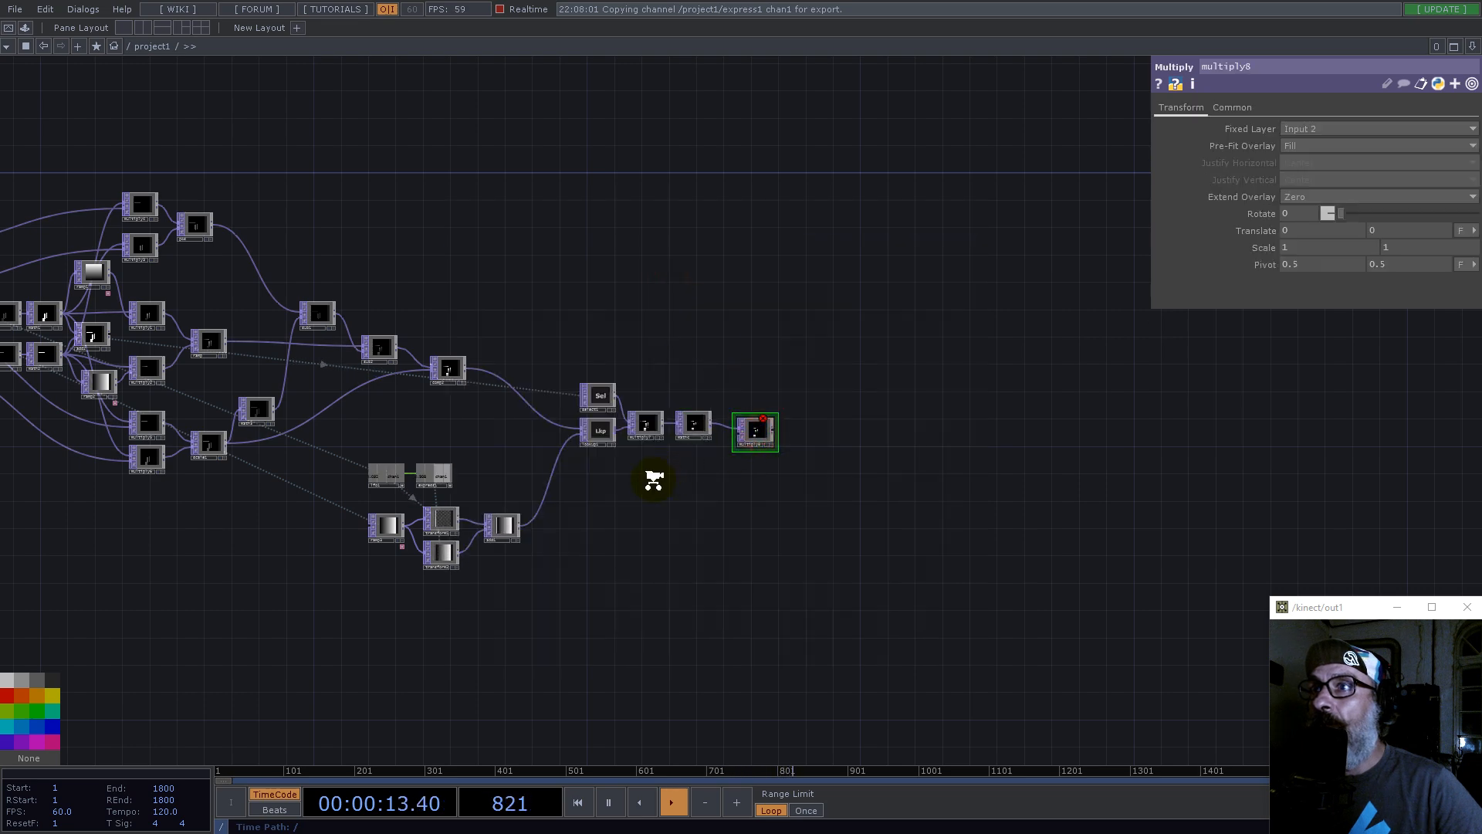
scroll(656, 479, "up", 3)
key("Tab")
type("se")
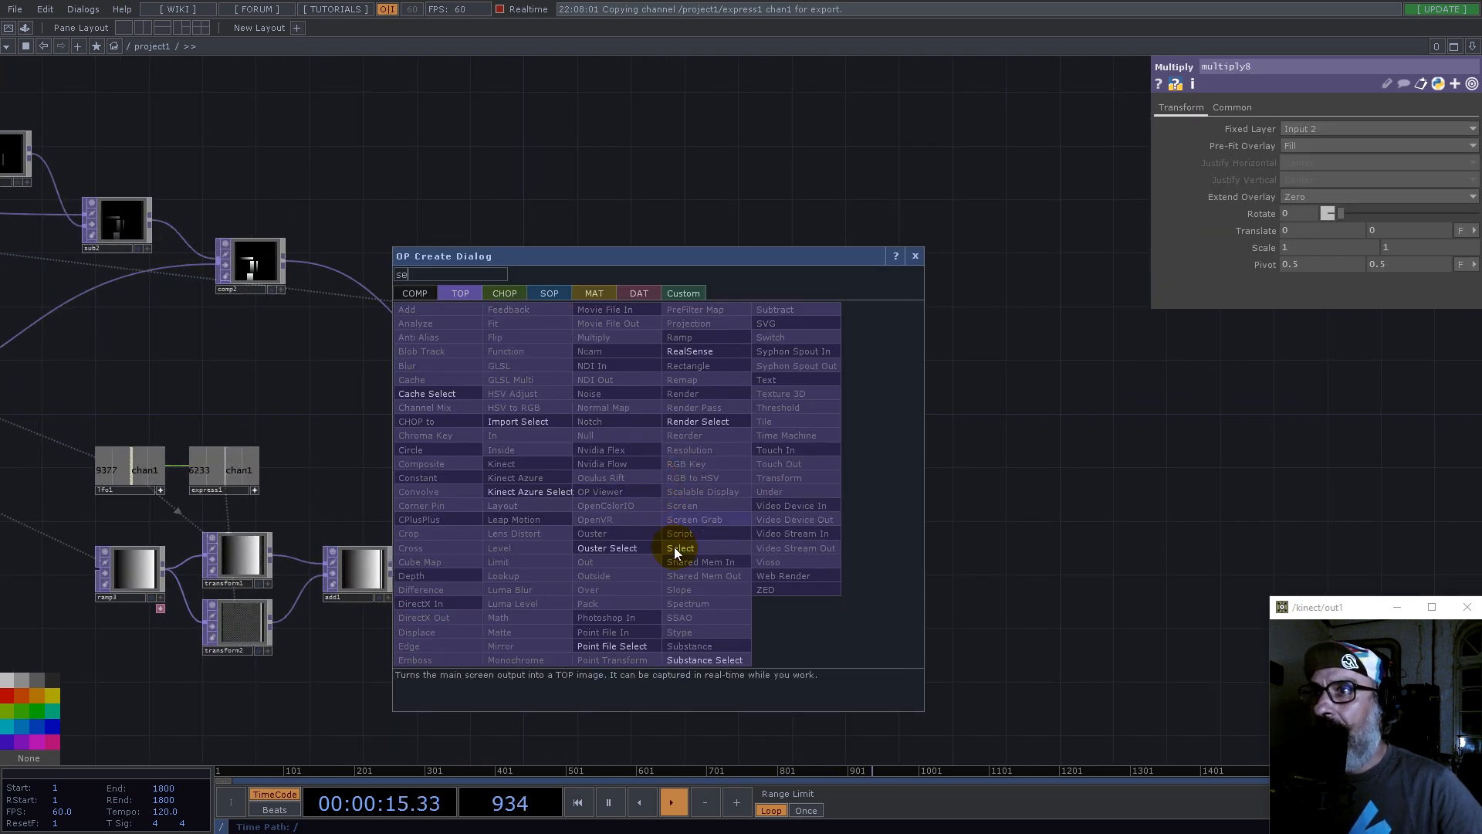
left_click(680, 547)
left_click(663, 477)
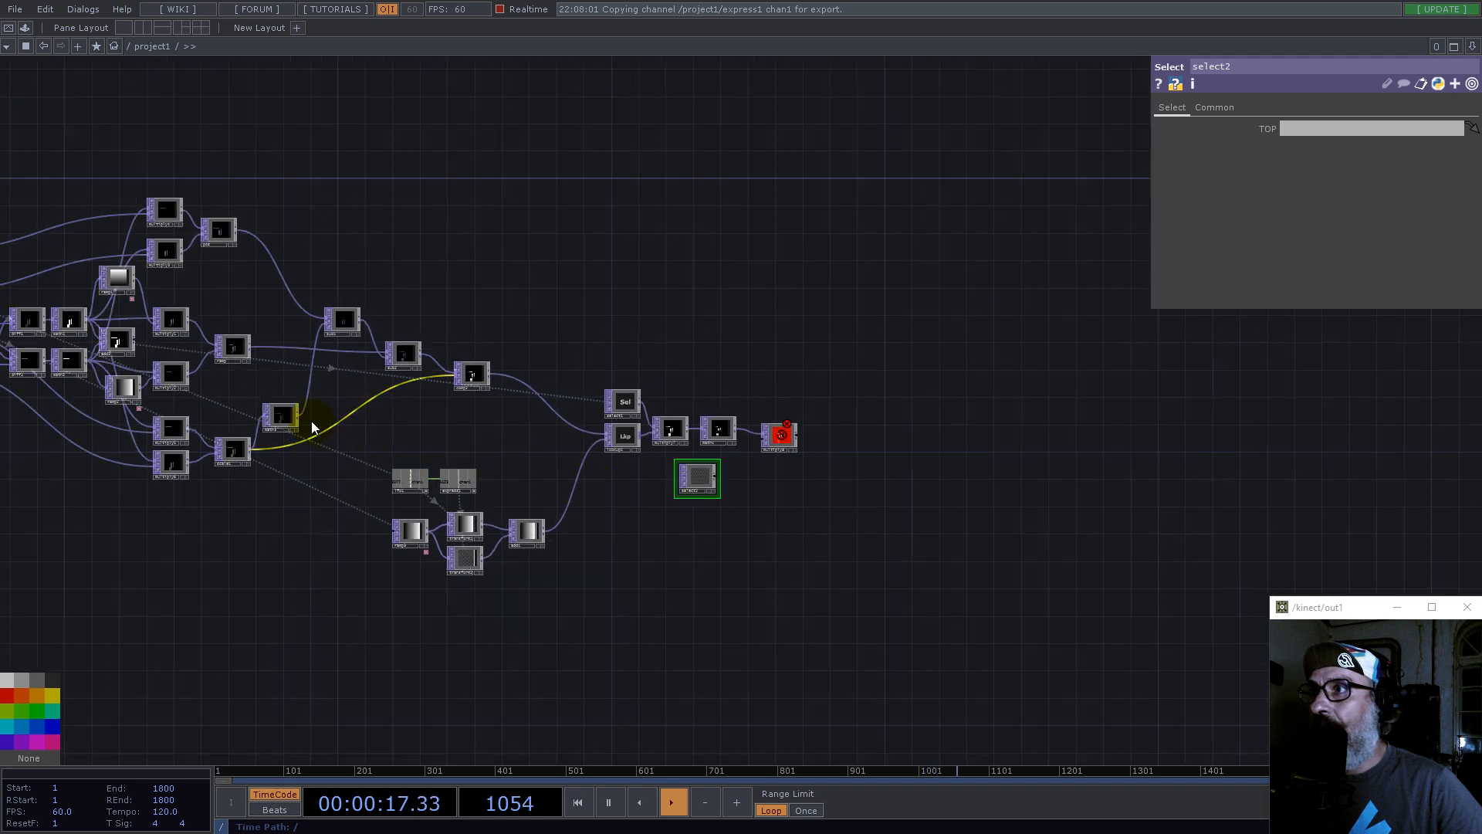
Step: Connect math3 to the second input of multiply8, delete the unused select2 node, and inspect multiply8's output
left_click_drag(300, 416, 768, 447)
scroll(767, 448, "up", 3)
left_click(664, 490)
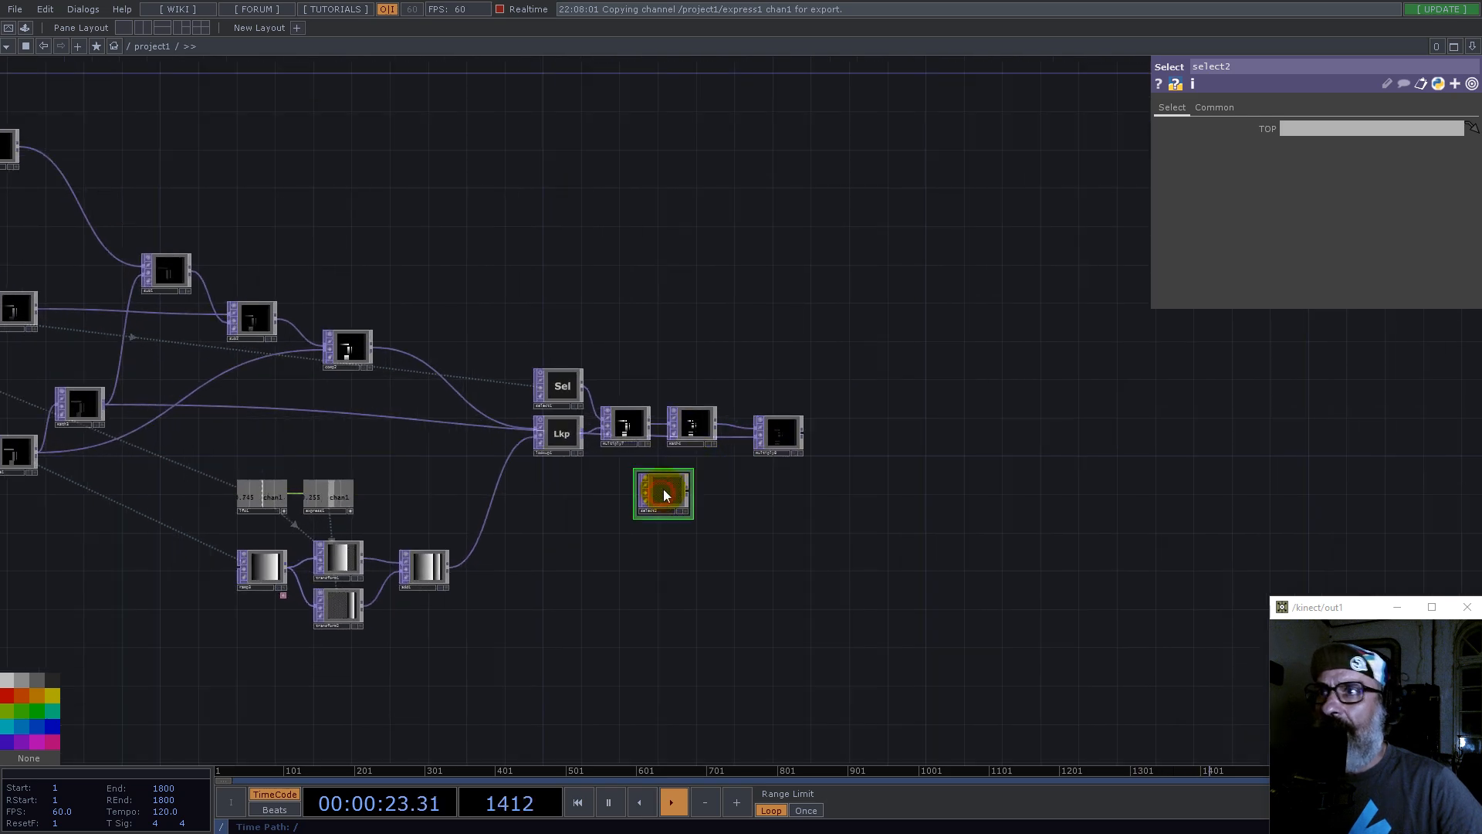
key("Delete")
scroll(617, 488, "up", 5)
scroll(619, 487, "down", 4)
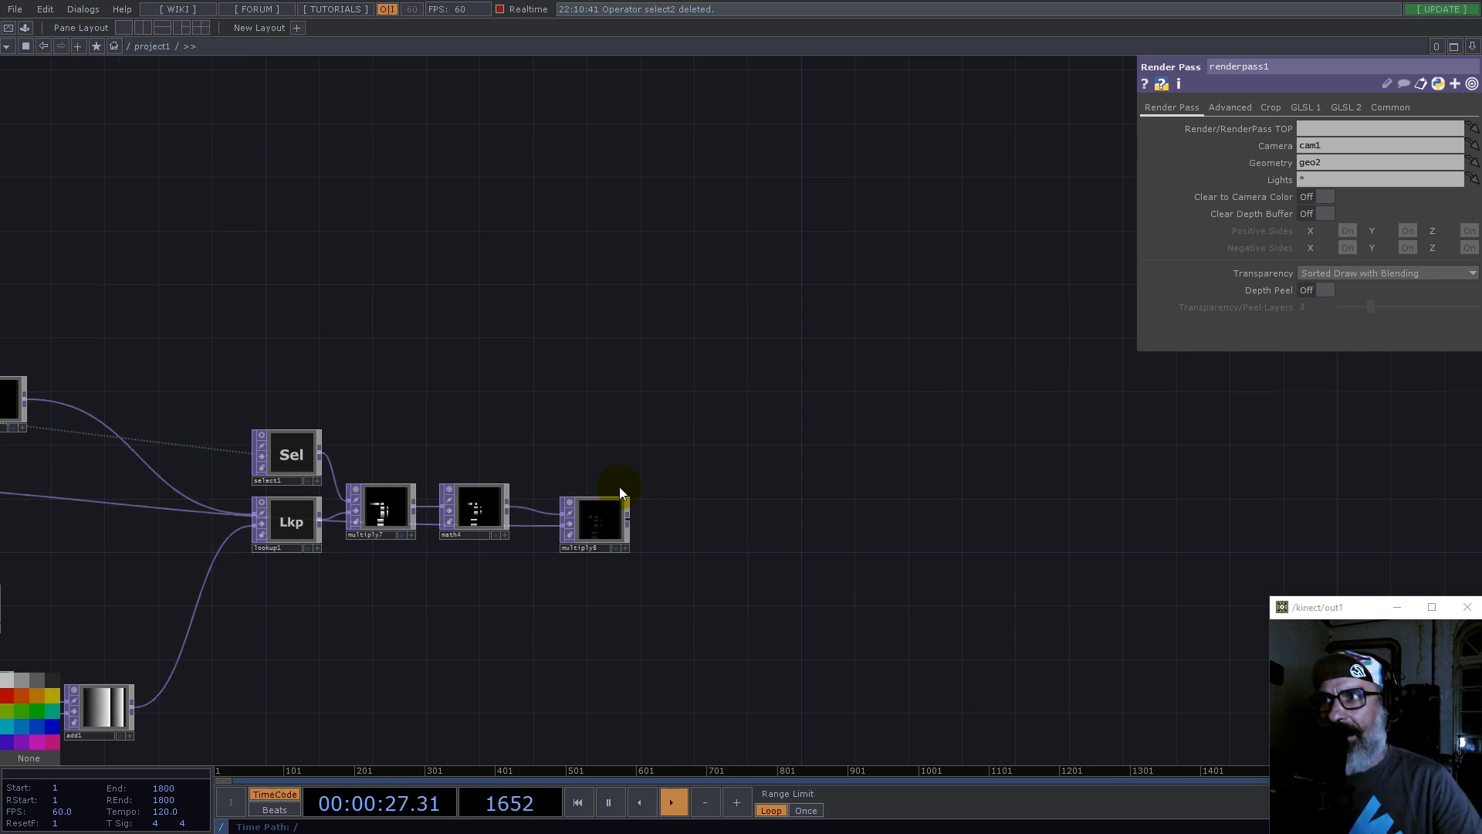
left_click_drag(536, 622, 641, 556)
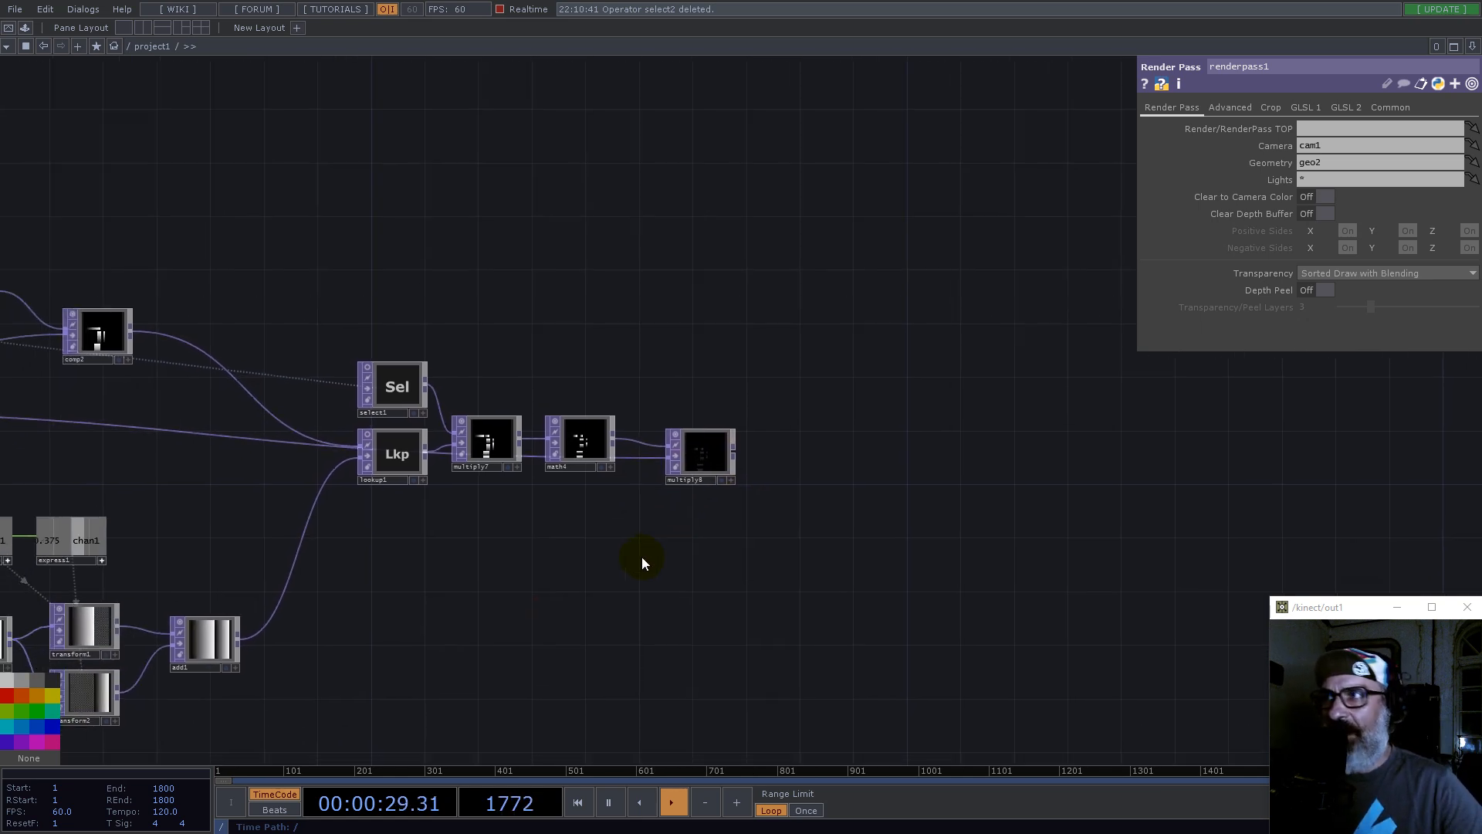
scroll(728, 469, "up", 10)
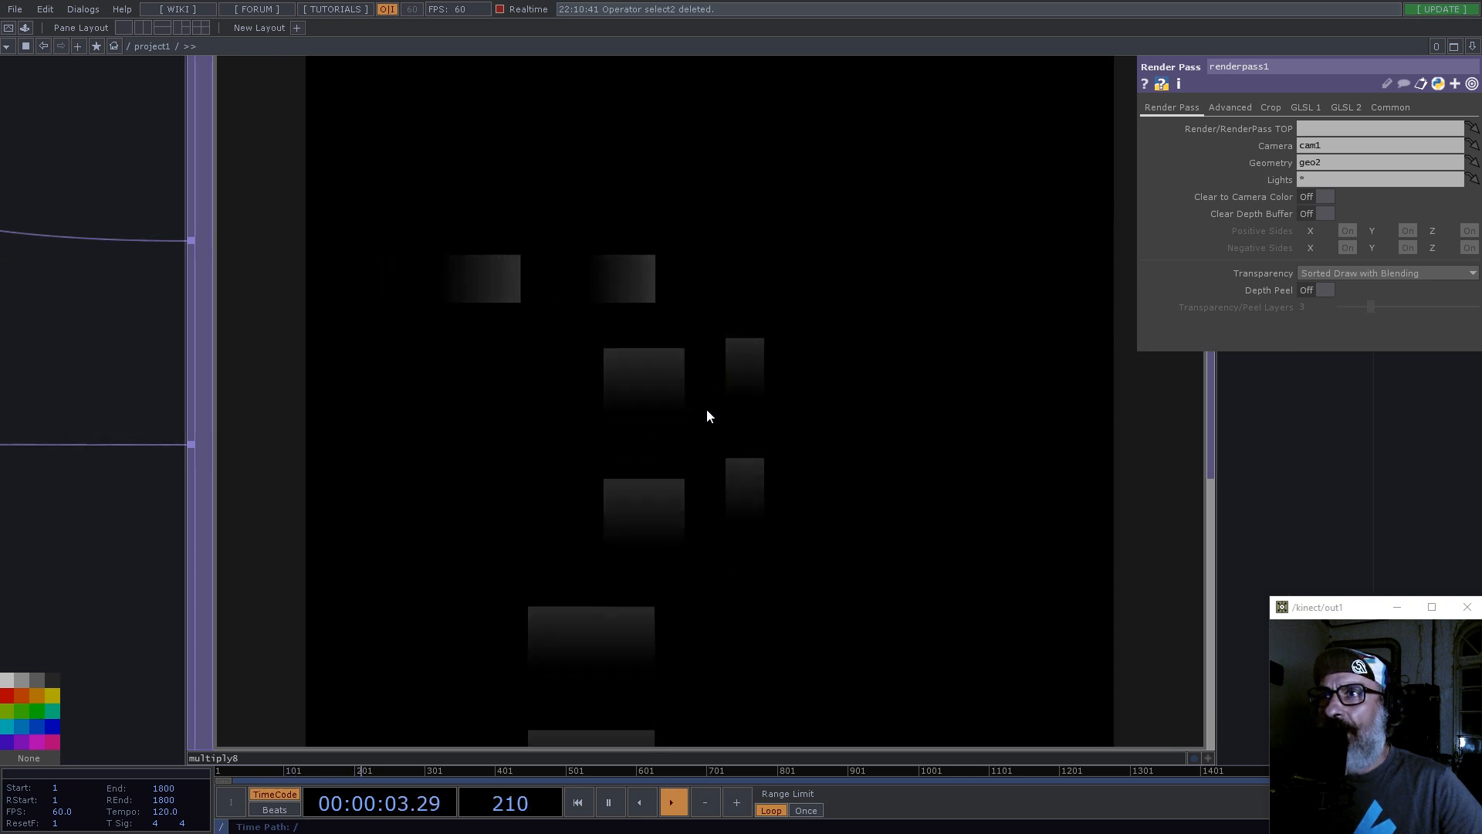
Step: Add an Add TOP fed by multiply8 and place it at the end of the chain
scroll(706, 417, "down", 5)
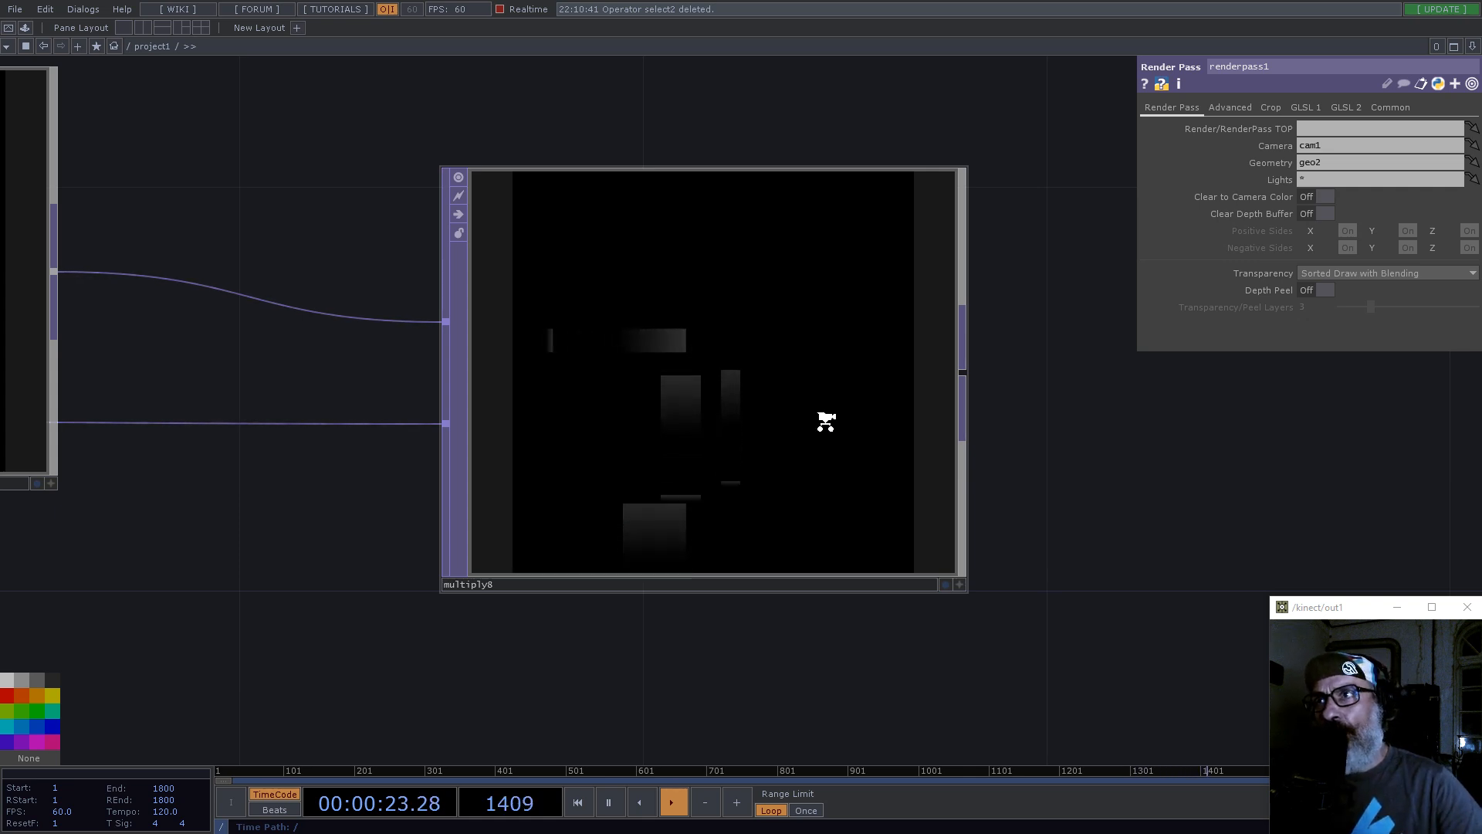
scroll(821, 420, "down", 5)
right_click(860, 405)
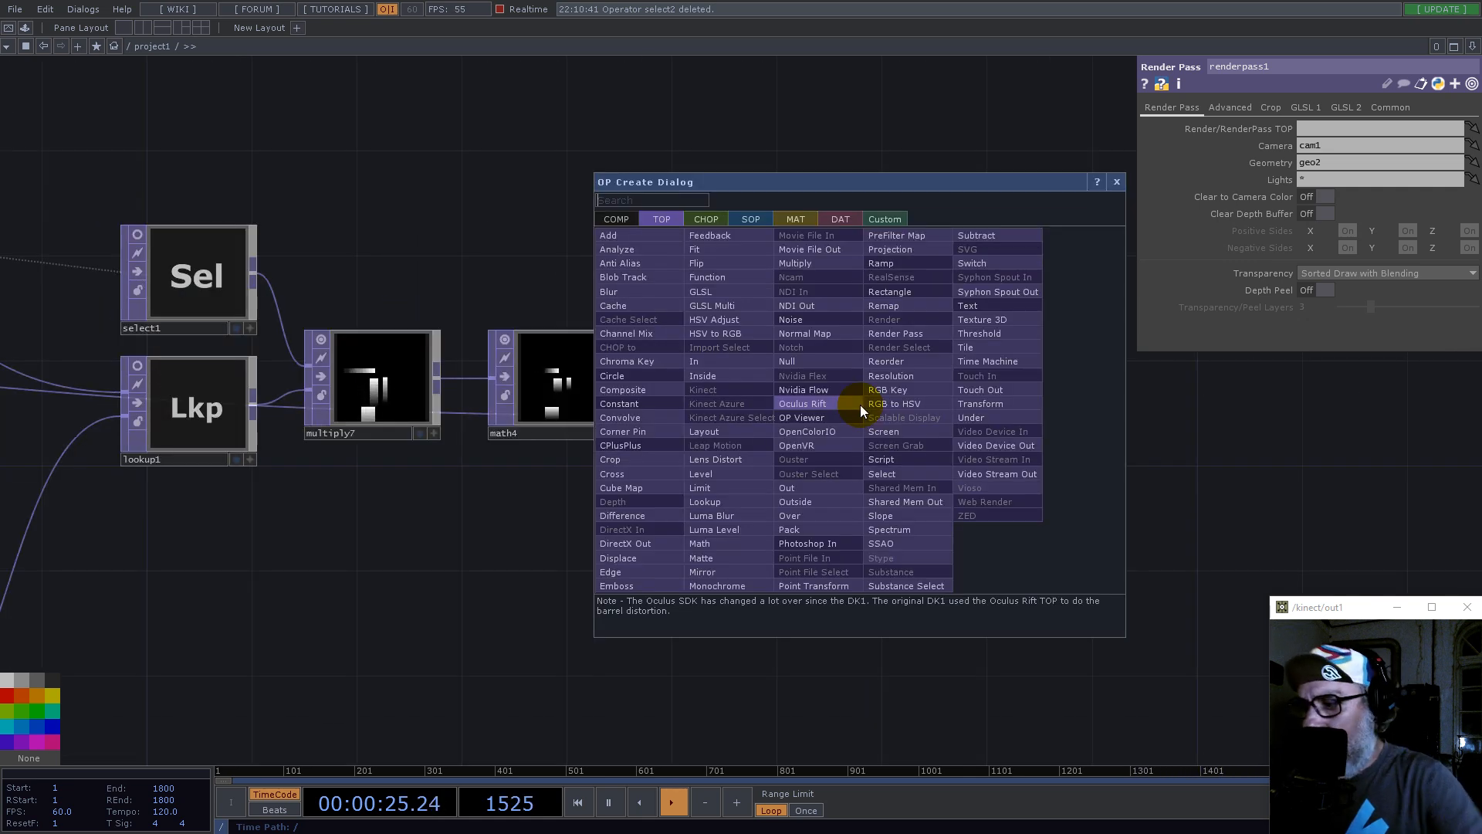
type("ad")
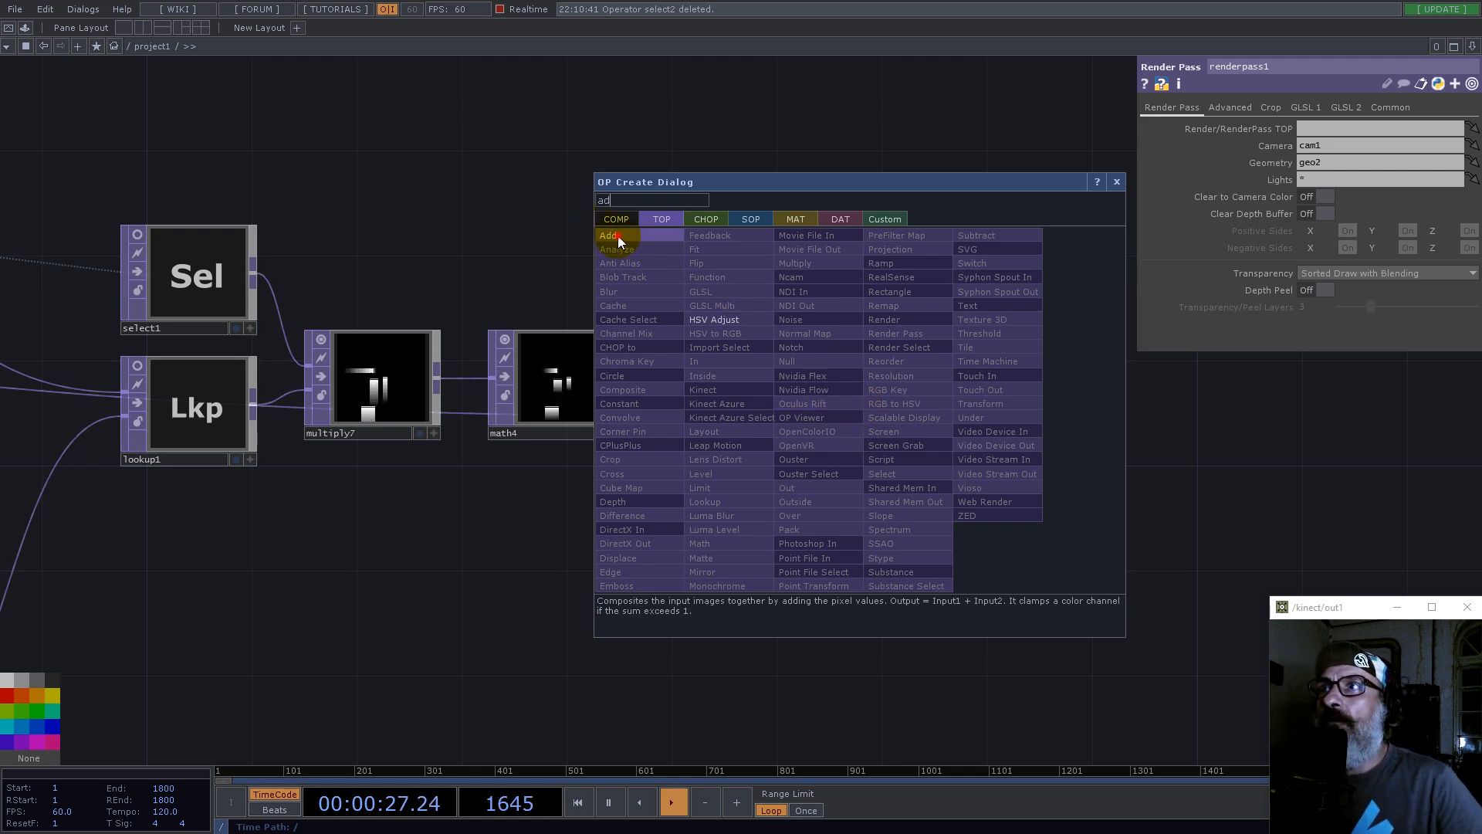
left_click(617, 234)
left_click(974, 460)
Step: Connect the node that combines the two uppermost Multiply TOPs to the second input of add3
scroll(1057, 545, "down", 4)
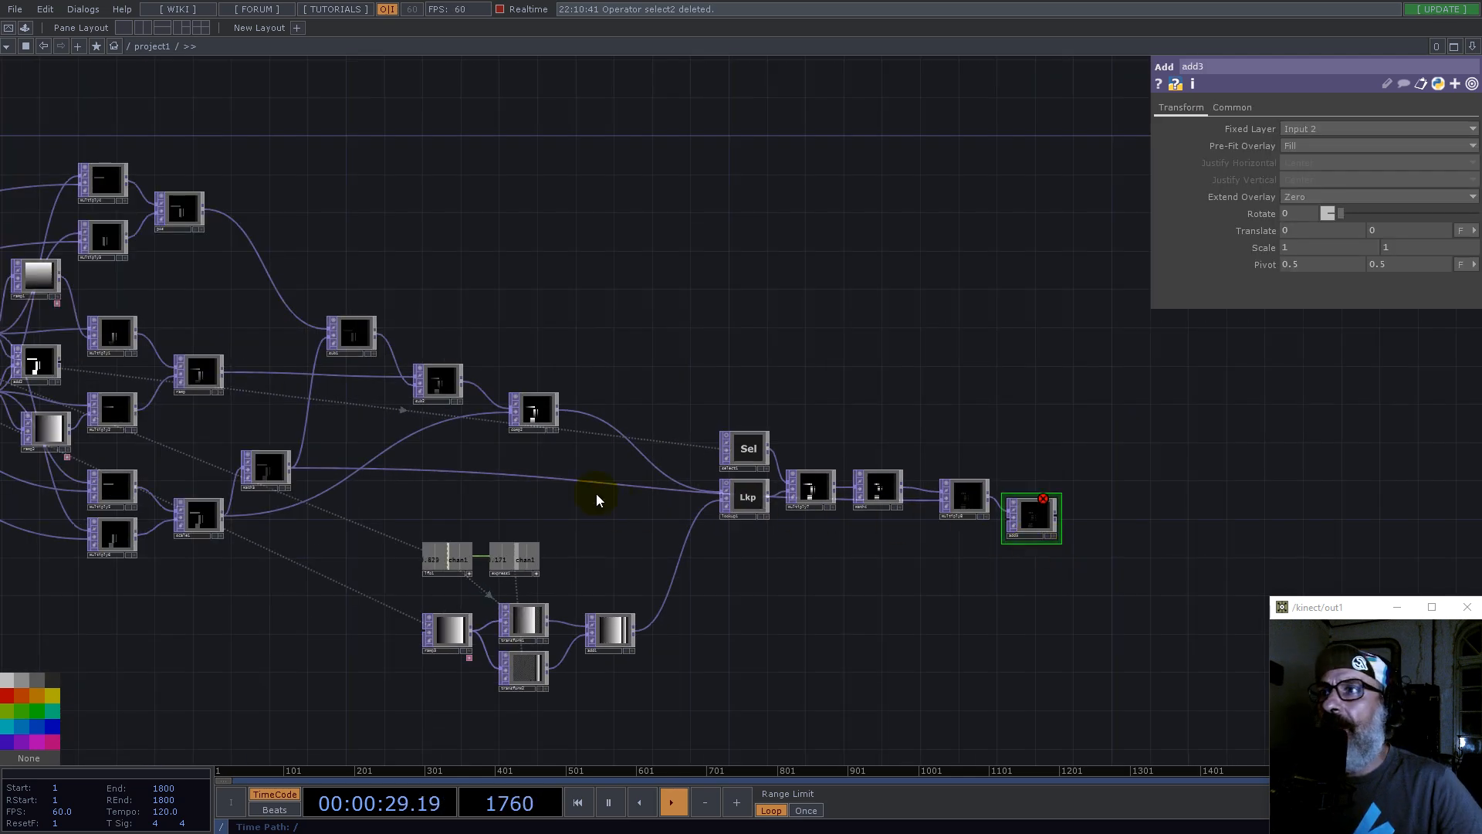
left_click_drag(606, 512, 817, 530)
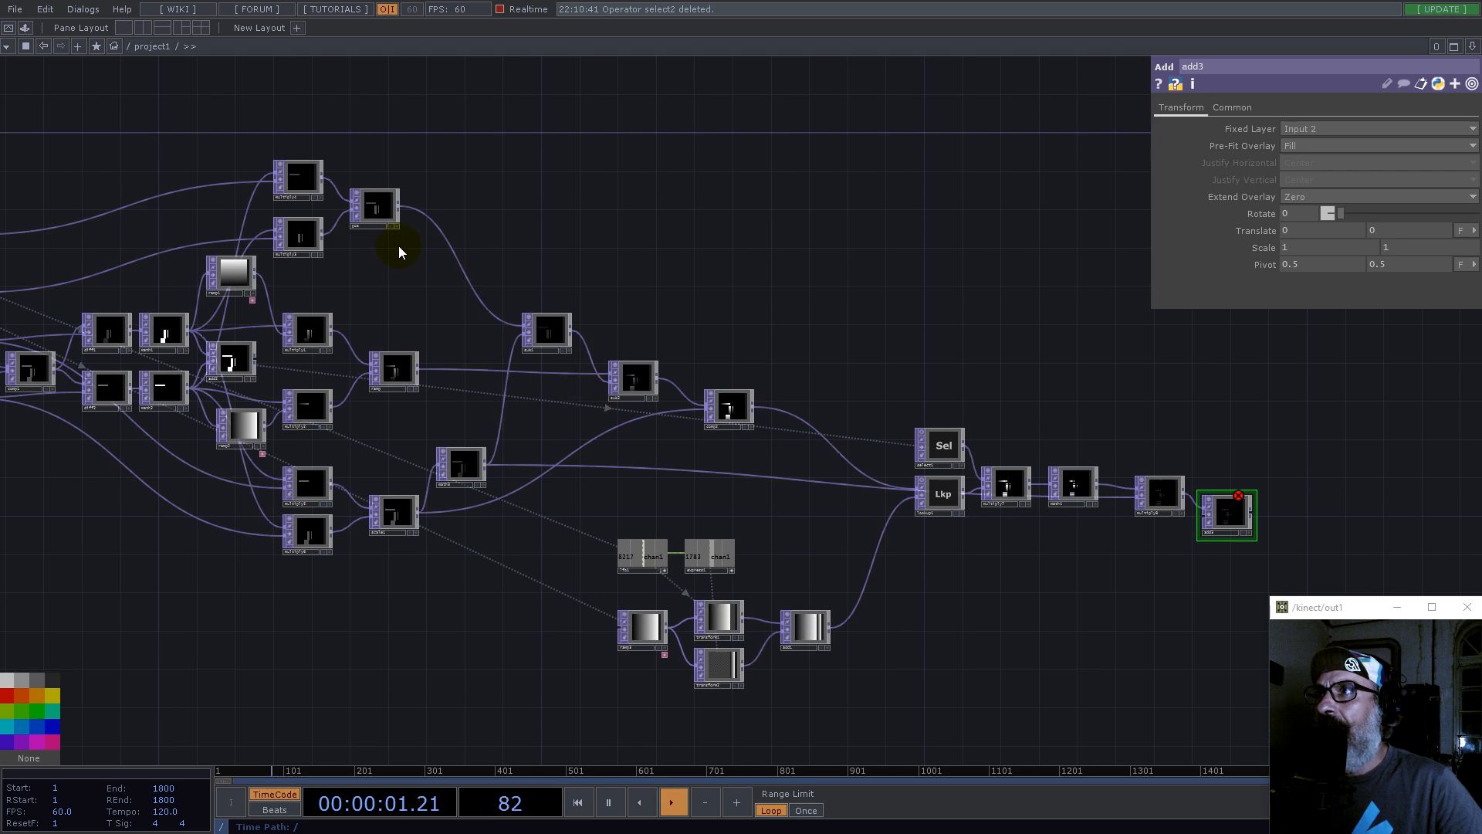
scroll(381, 236, "up", 5)
scroll(363, 223, "down", 6)
left_click(361, 168)
left_click(1164, 465)
Step: Examine add3's output up close to see how the animated gradients run across each rectangle
scroll(1212, 488, "up", 6)
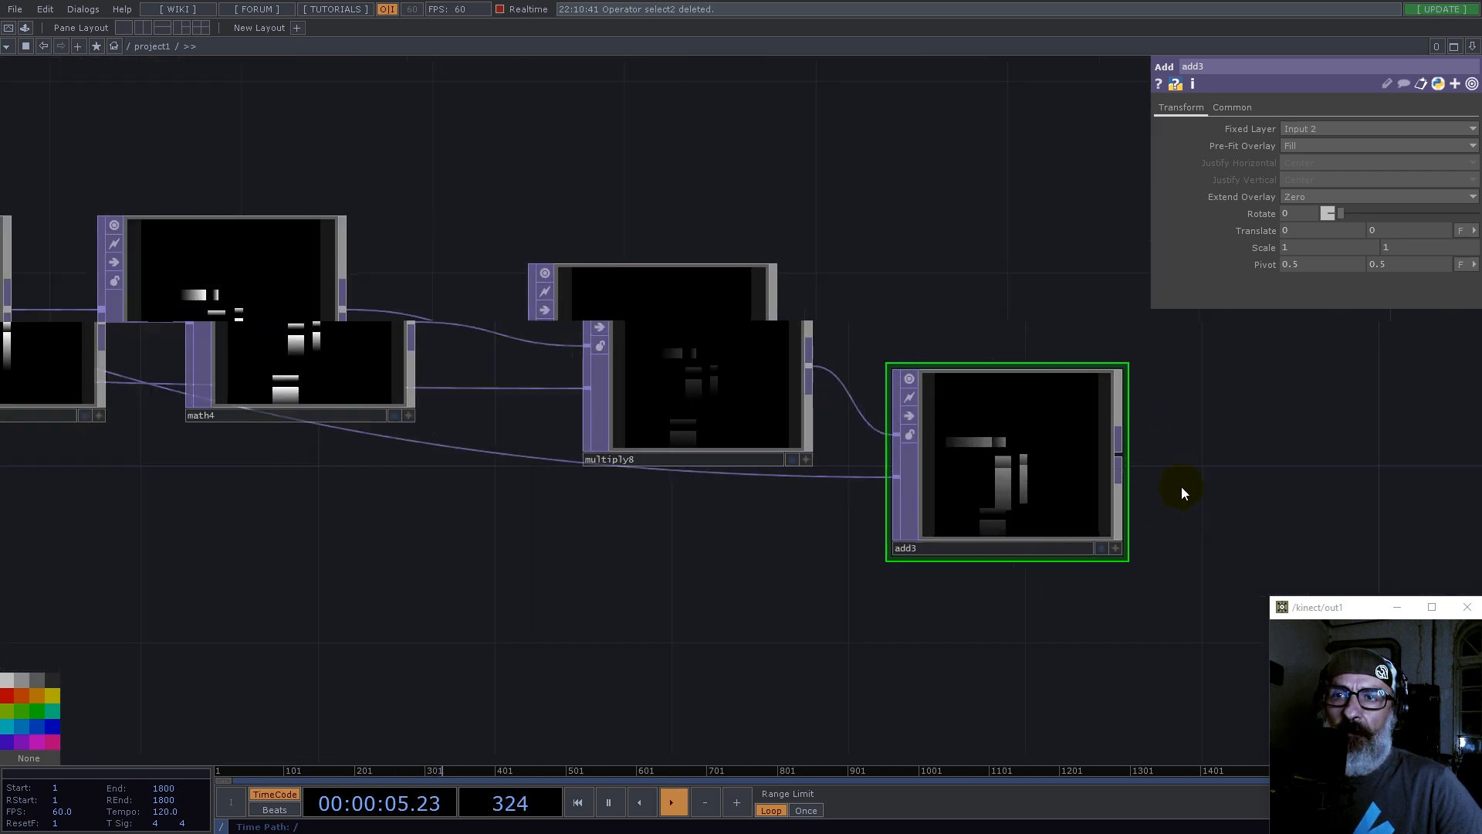
scroll(1114, 512, "up", 2)
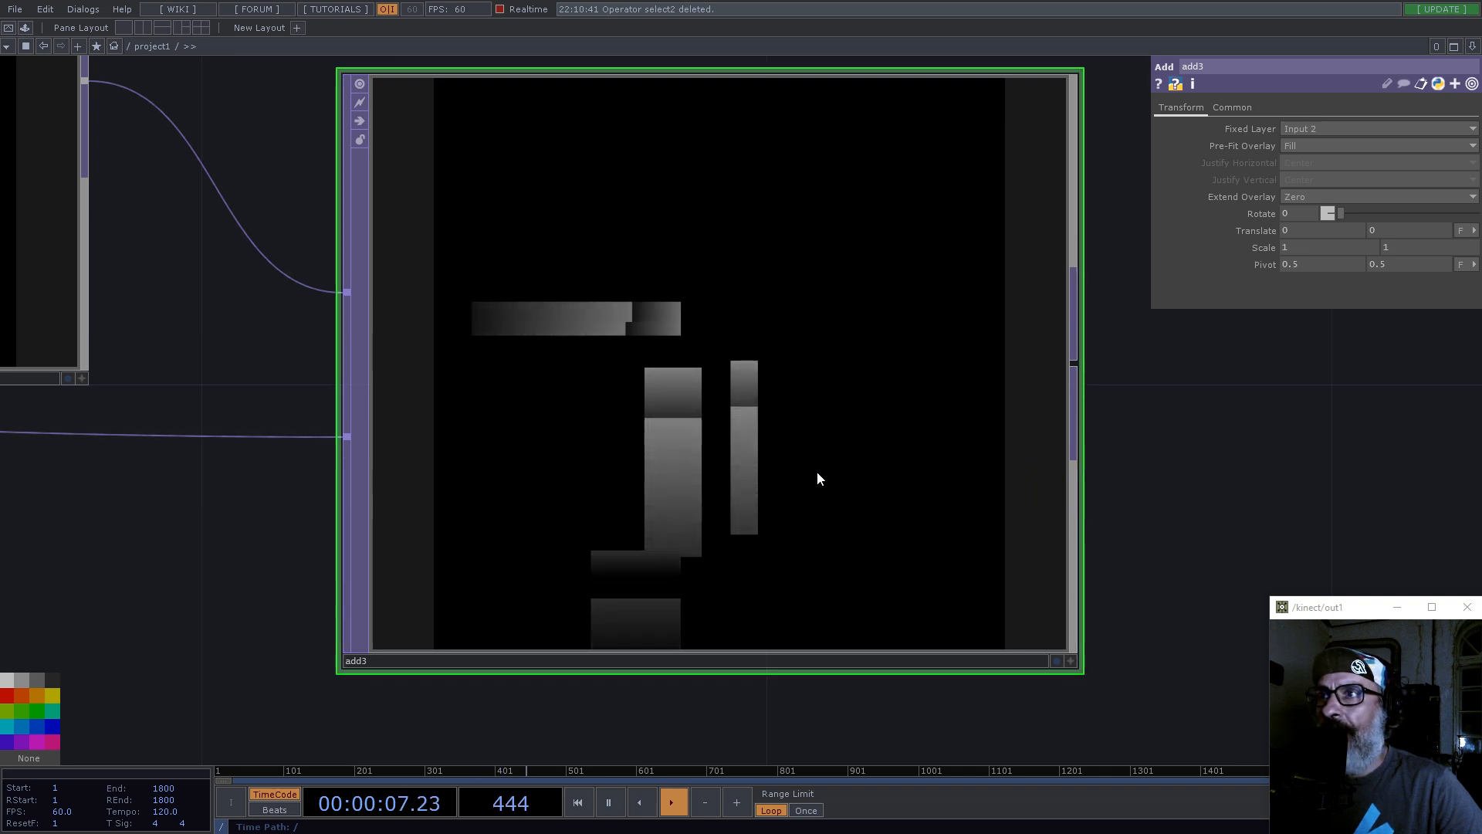
scroll(716, 488, "up", 1)
scroll(717, 488, "up", 2)
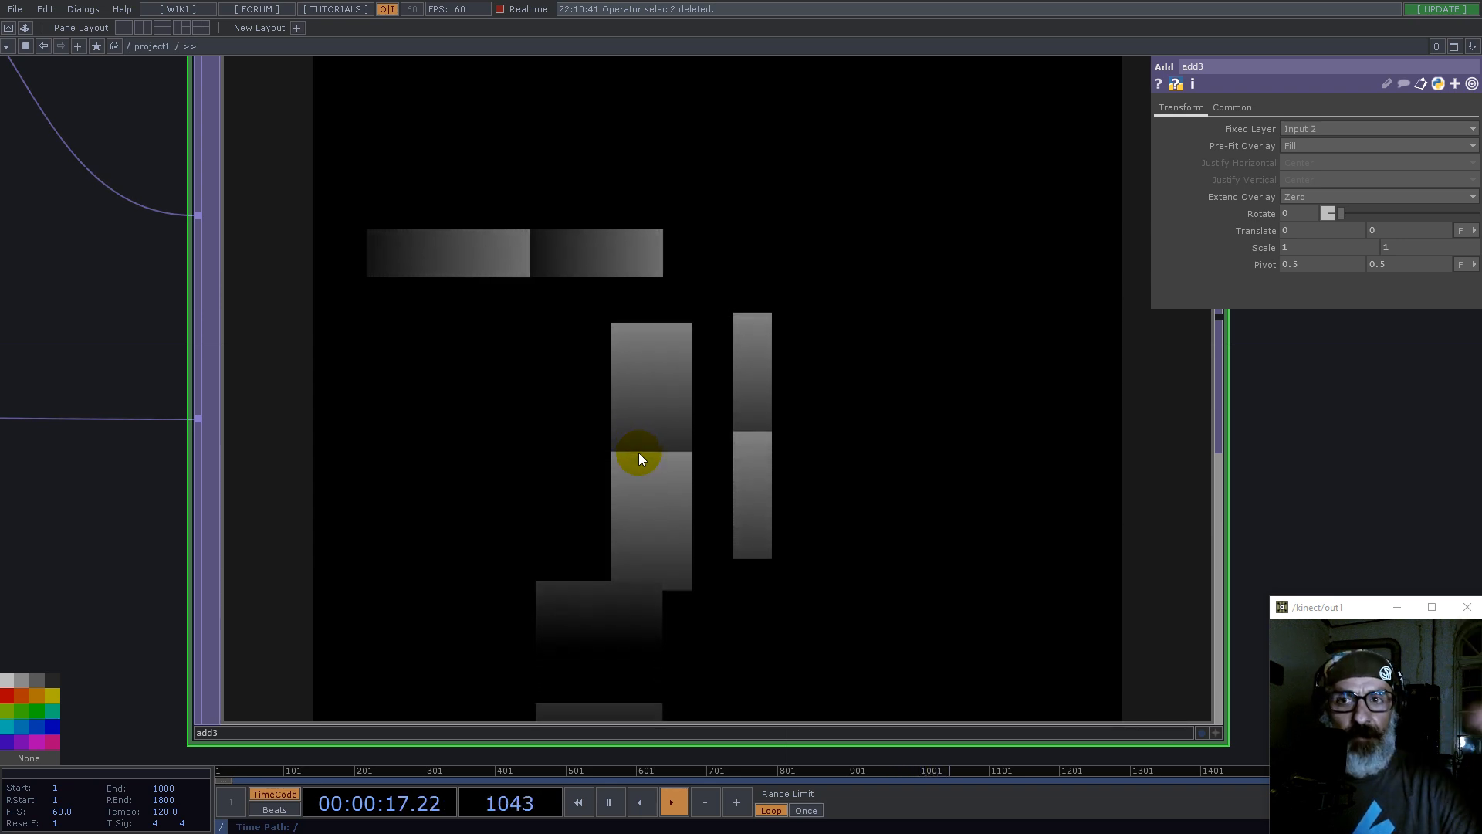
scroll(354, 409, "down", 5)
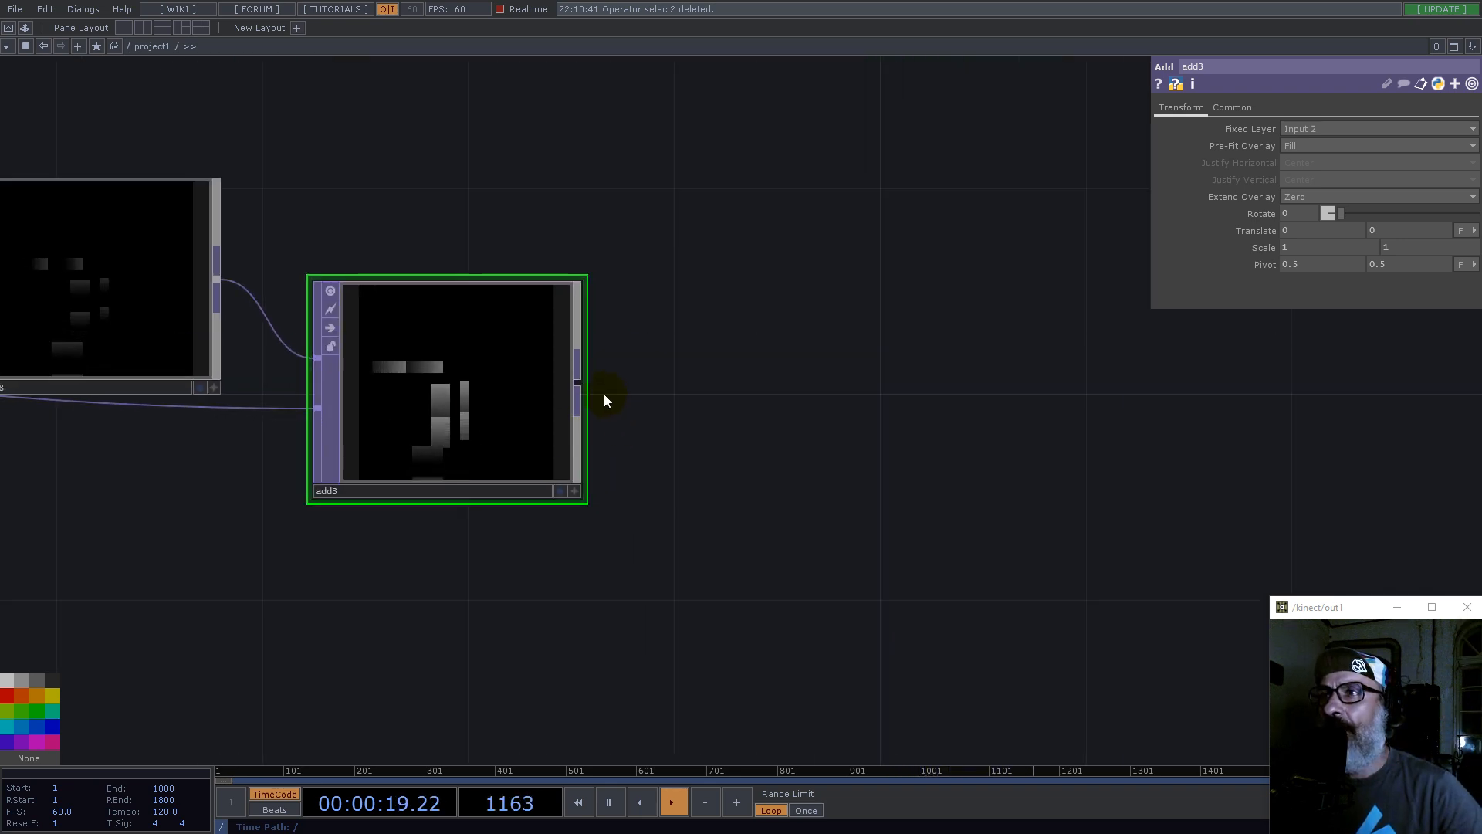
scroll(437, 402, "up", 3)
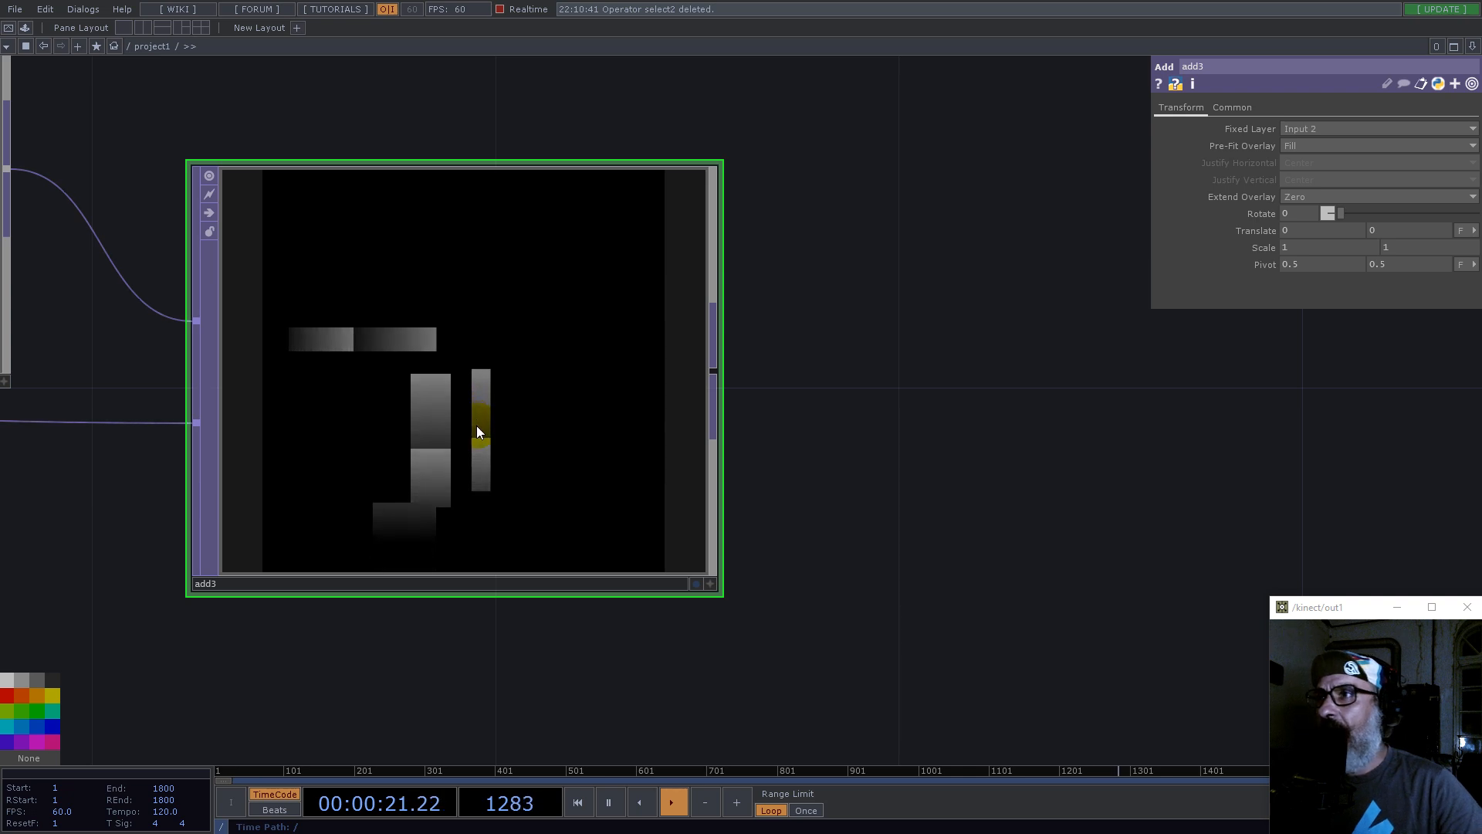
scroll(659, 438, "down", 4)
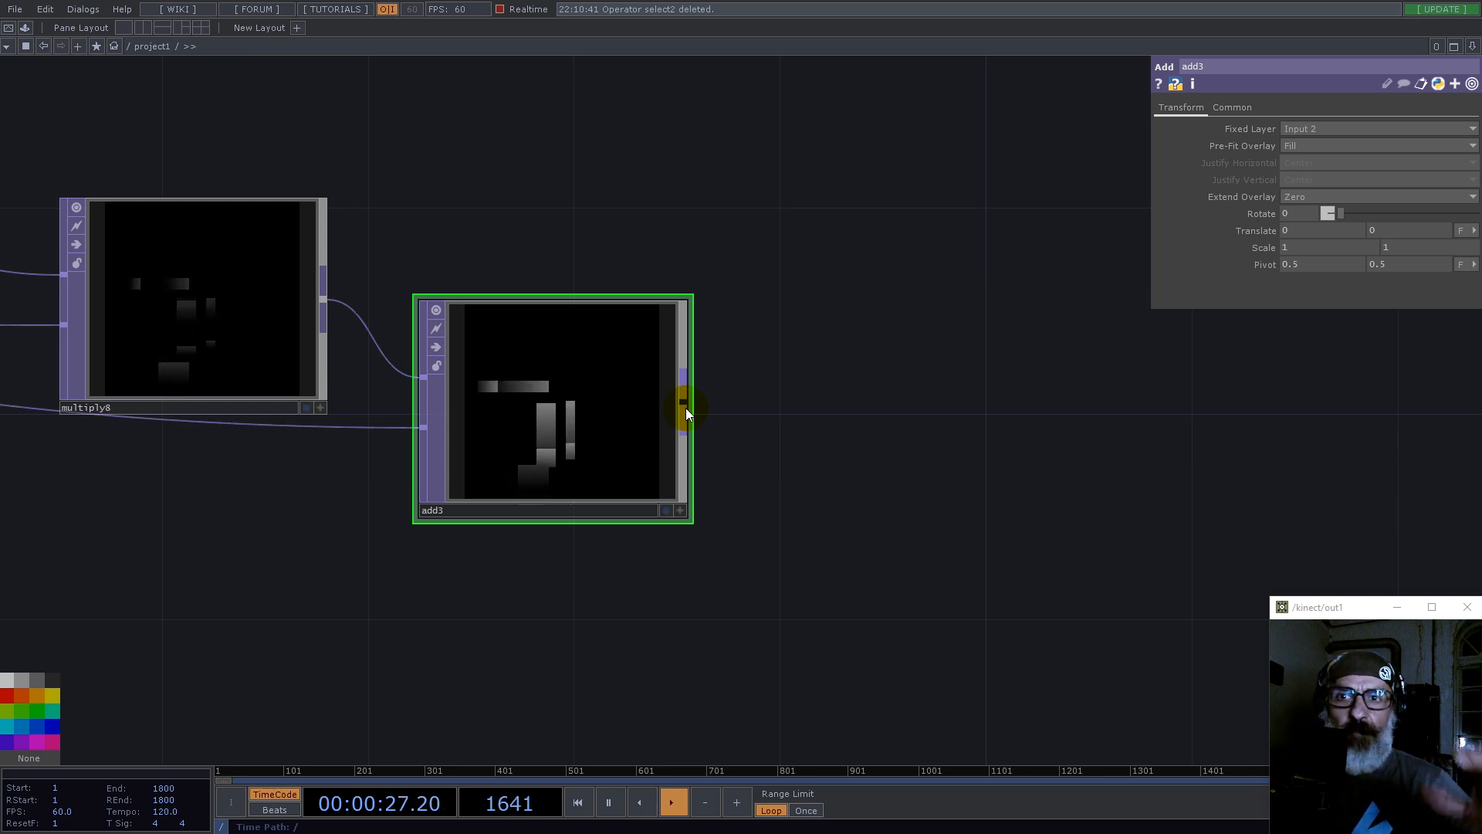
scroll(679, 409, "up", 4)
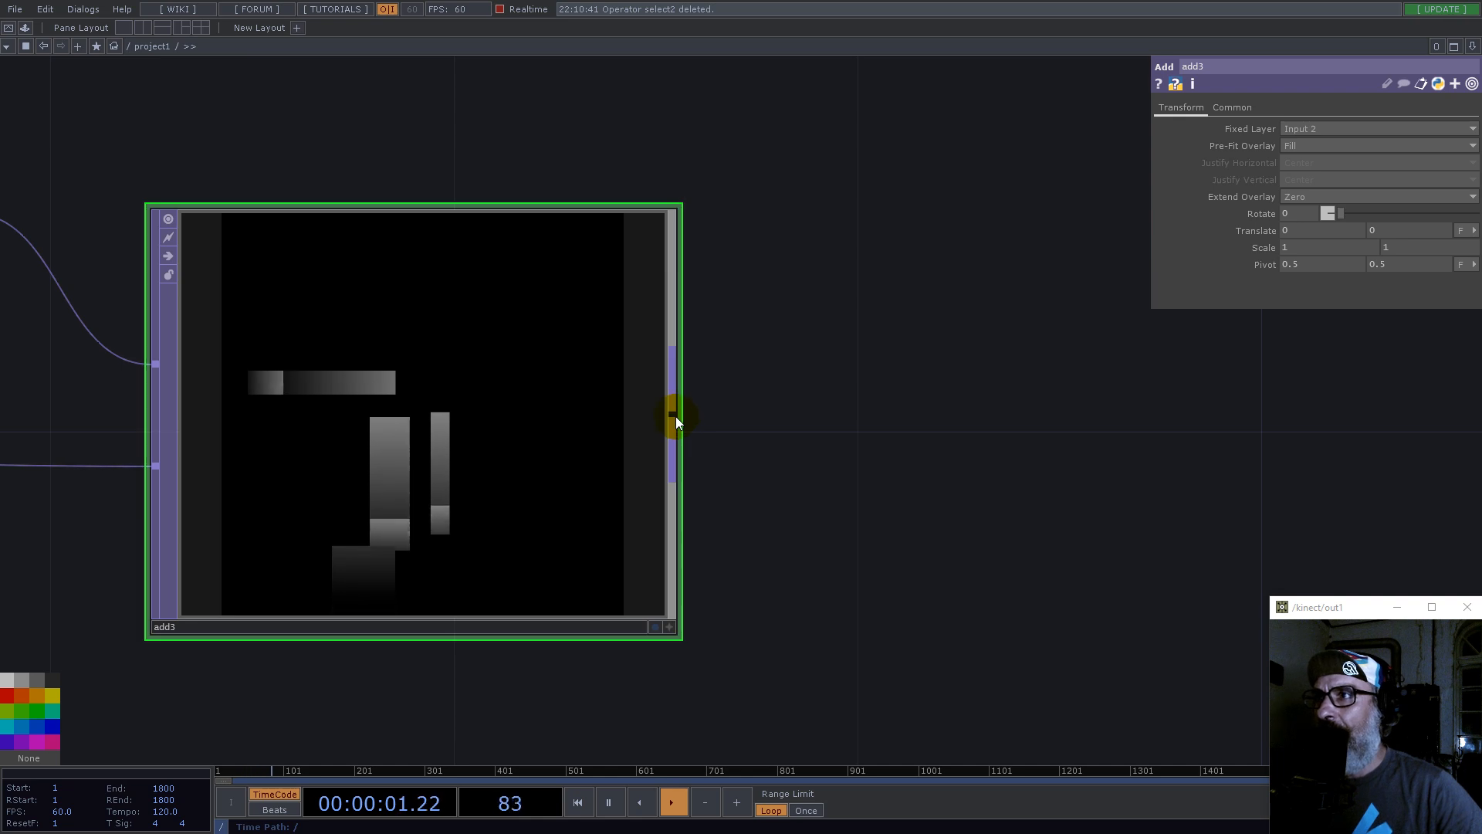
Step: Add a Multiply TOP fed by add3 and place it at the end of the chain
scroll(675, 415, "down", 2)
scroll(675, 415, "down", 1)
right_click(673, 414)
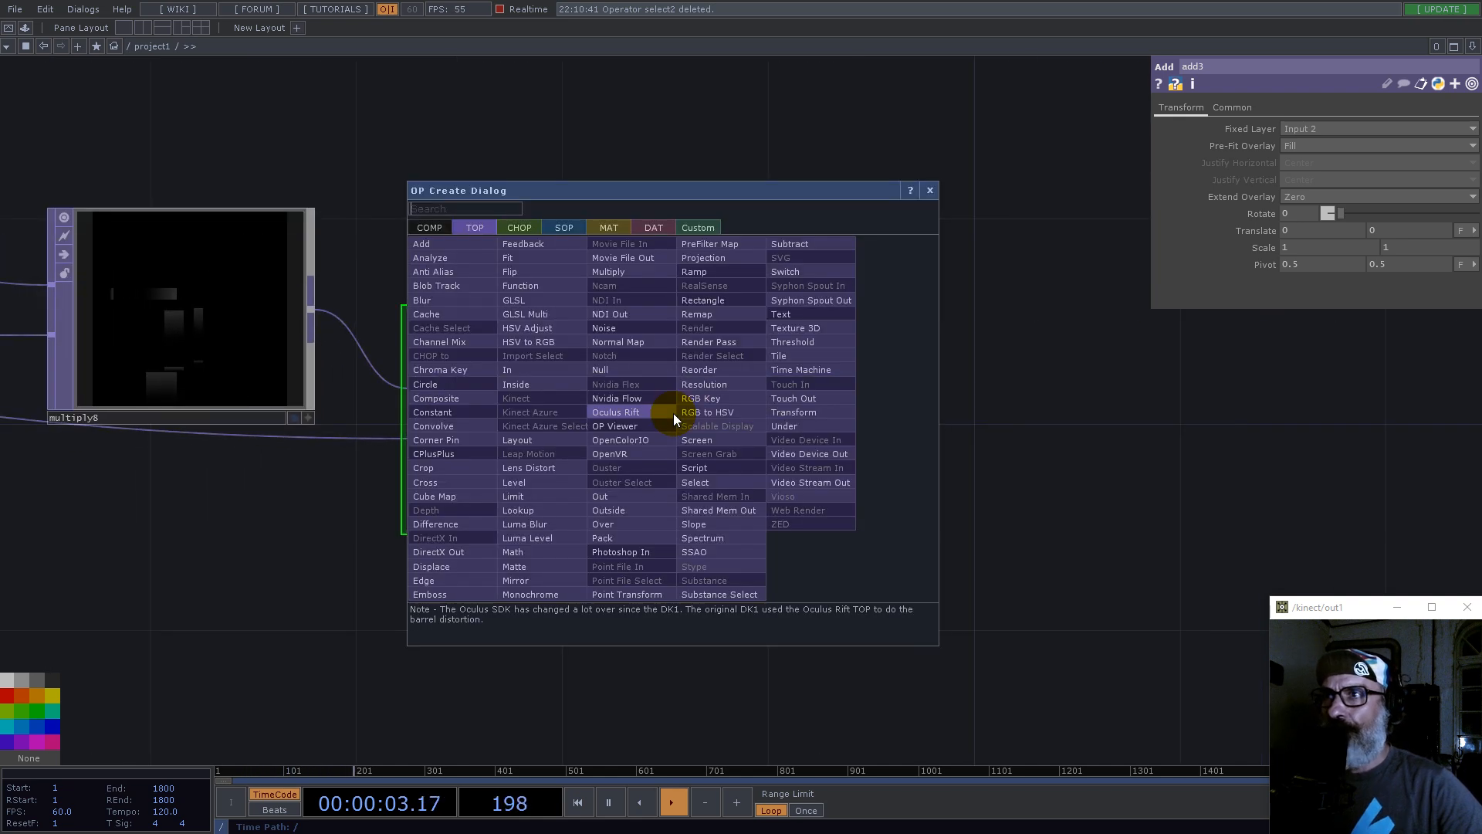
type("mu")
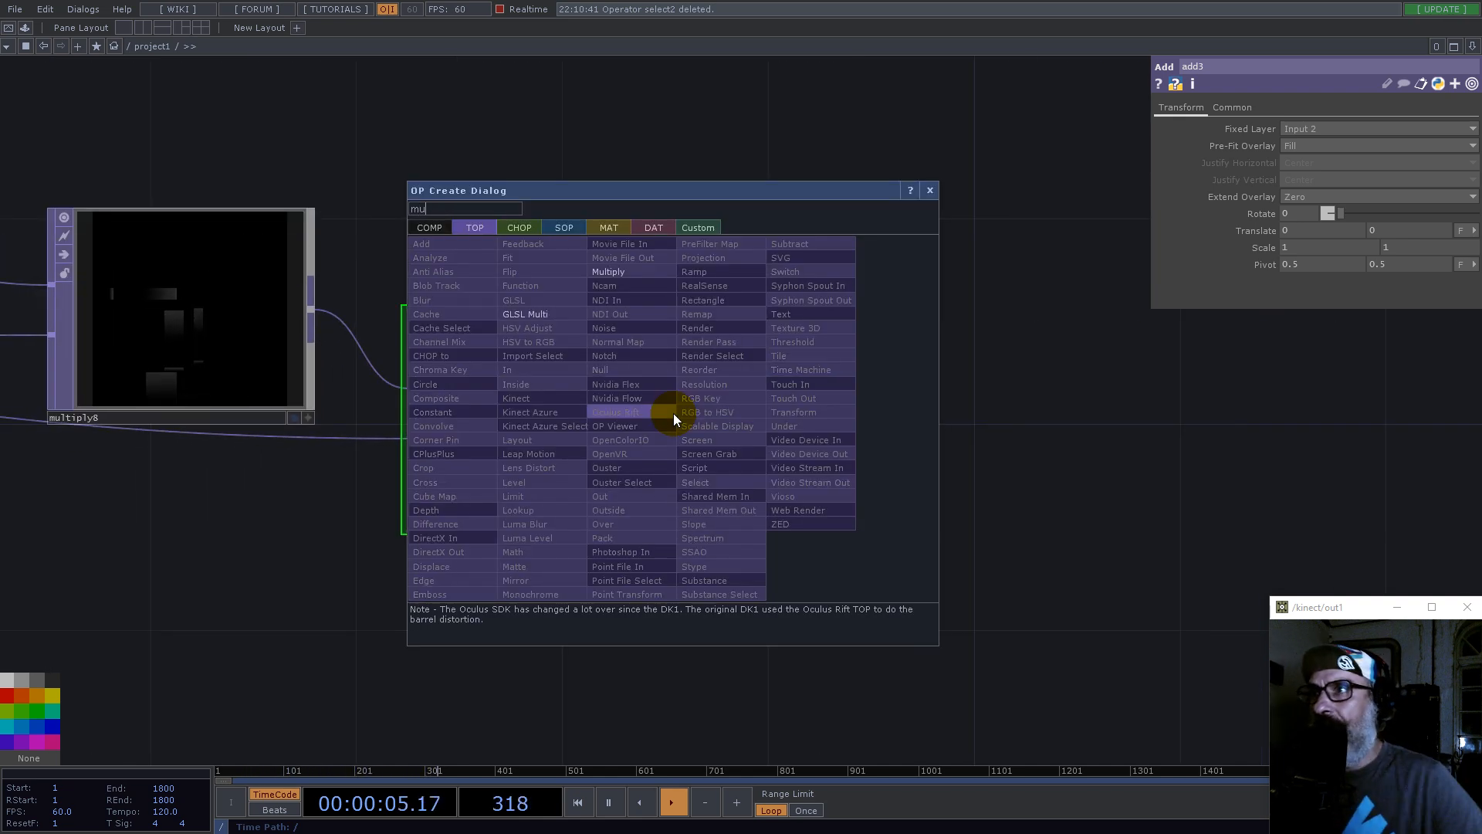
left_click(618, 271)
left_click(909, 230)
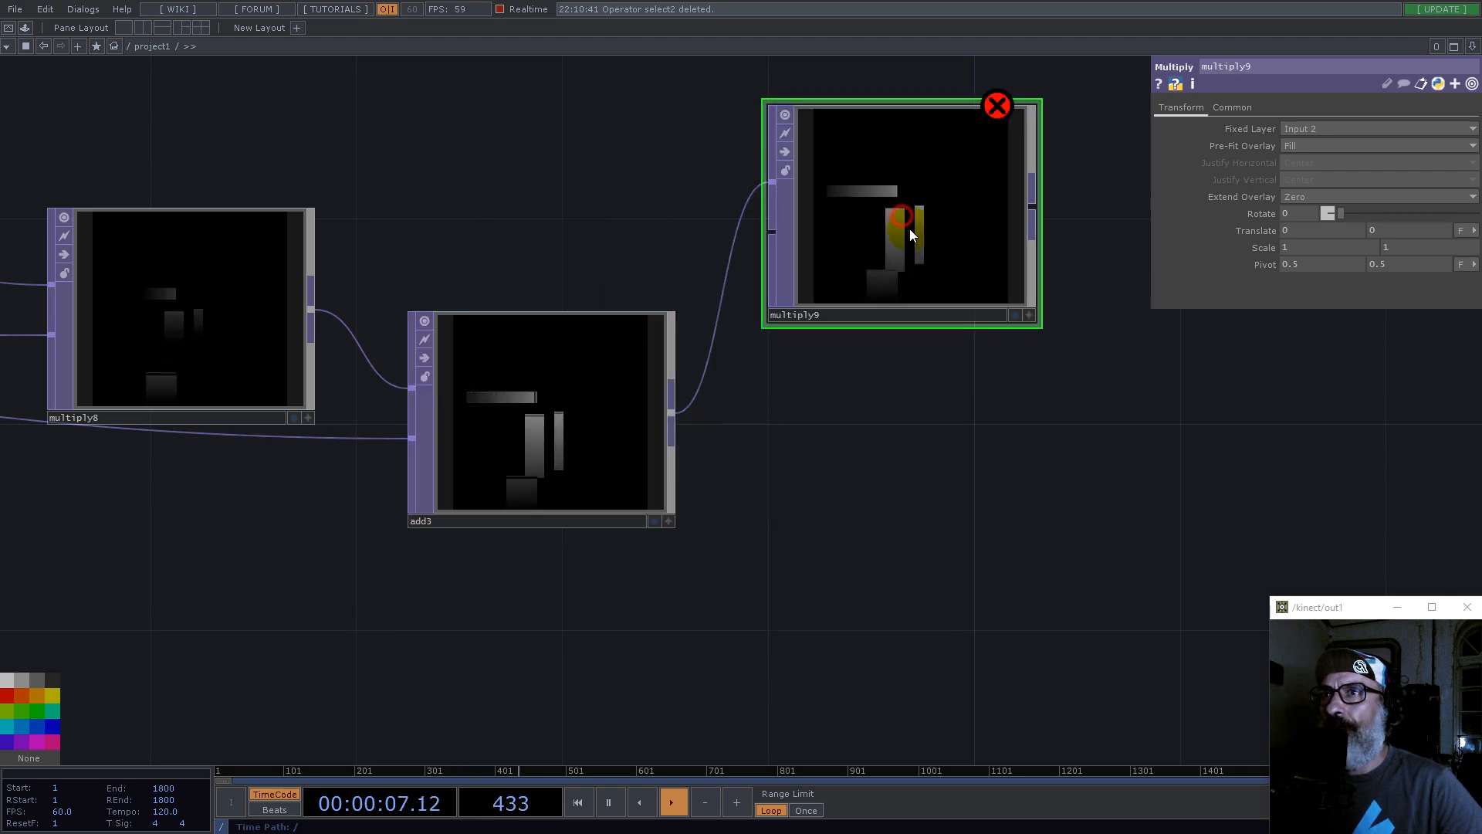
Step: Create a Select TOP in the empty area above the network and reference math2 in it
scroll(999, 465, "down", 2)
scroll(998, 466, "down", 2)
scroll(1112, 437, "up", 4)
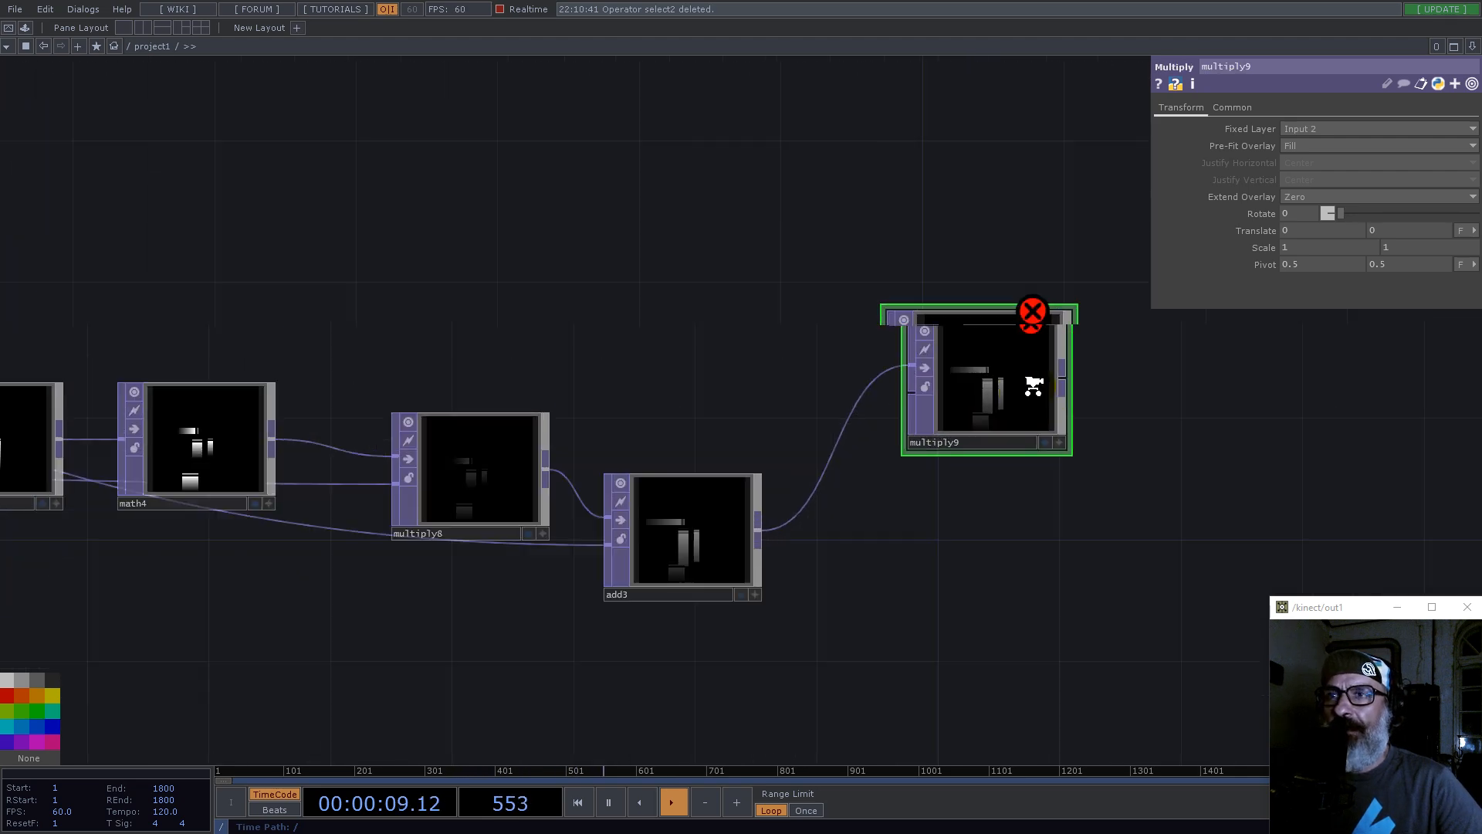
scroll(1112, 437, "down", 4)
left_click_drag(295, 448, 857, 476)
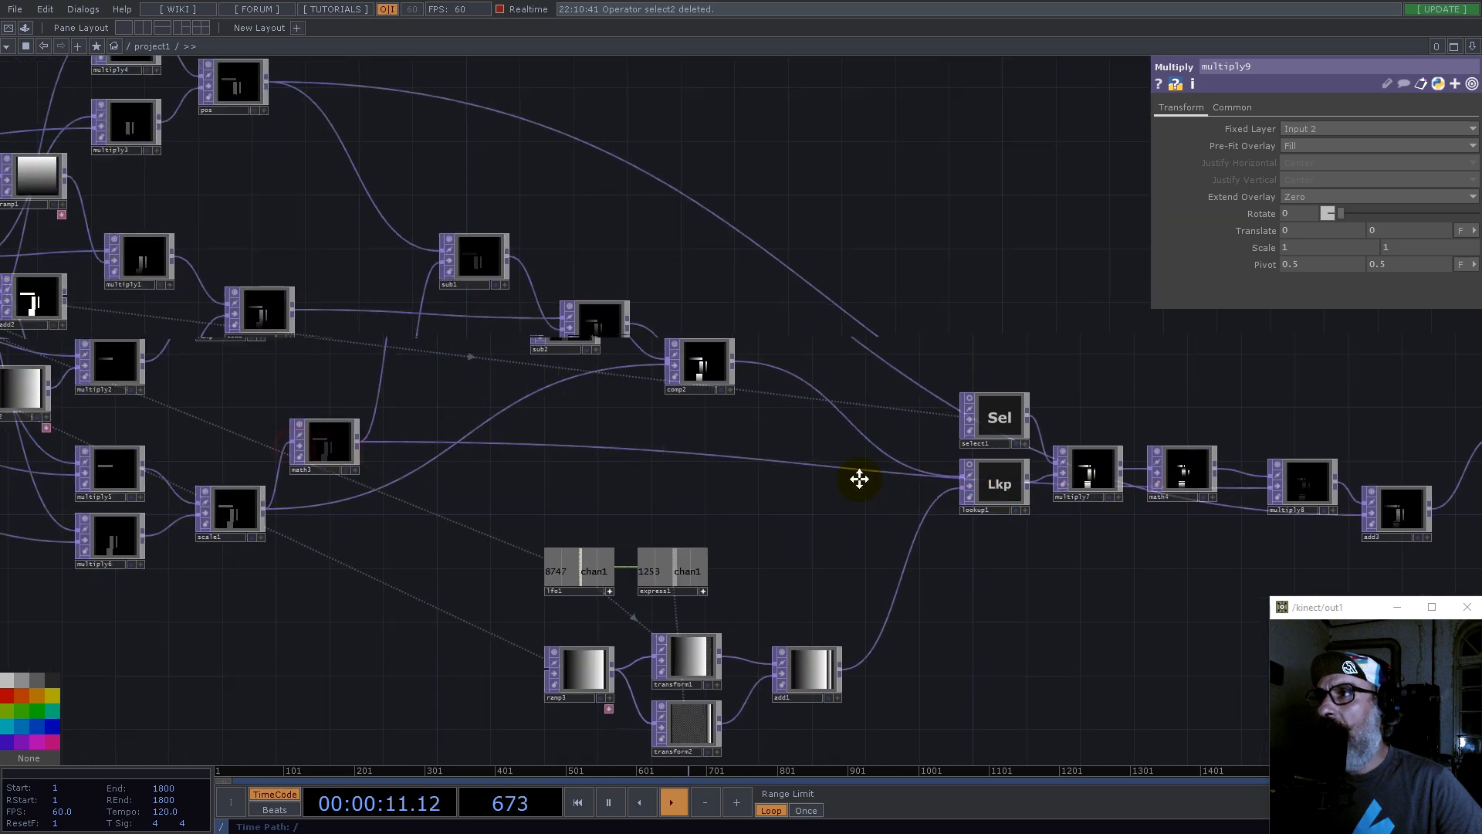
scroll(429, 408, "up", 1)
left_click_drag(321, 224, 708, 274)
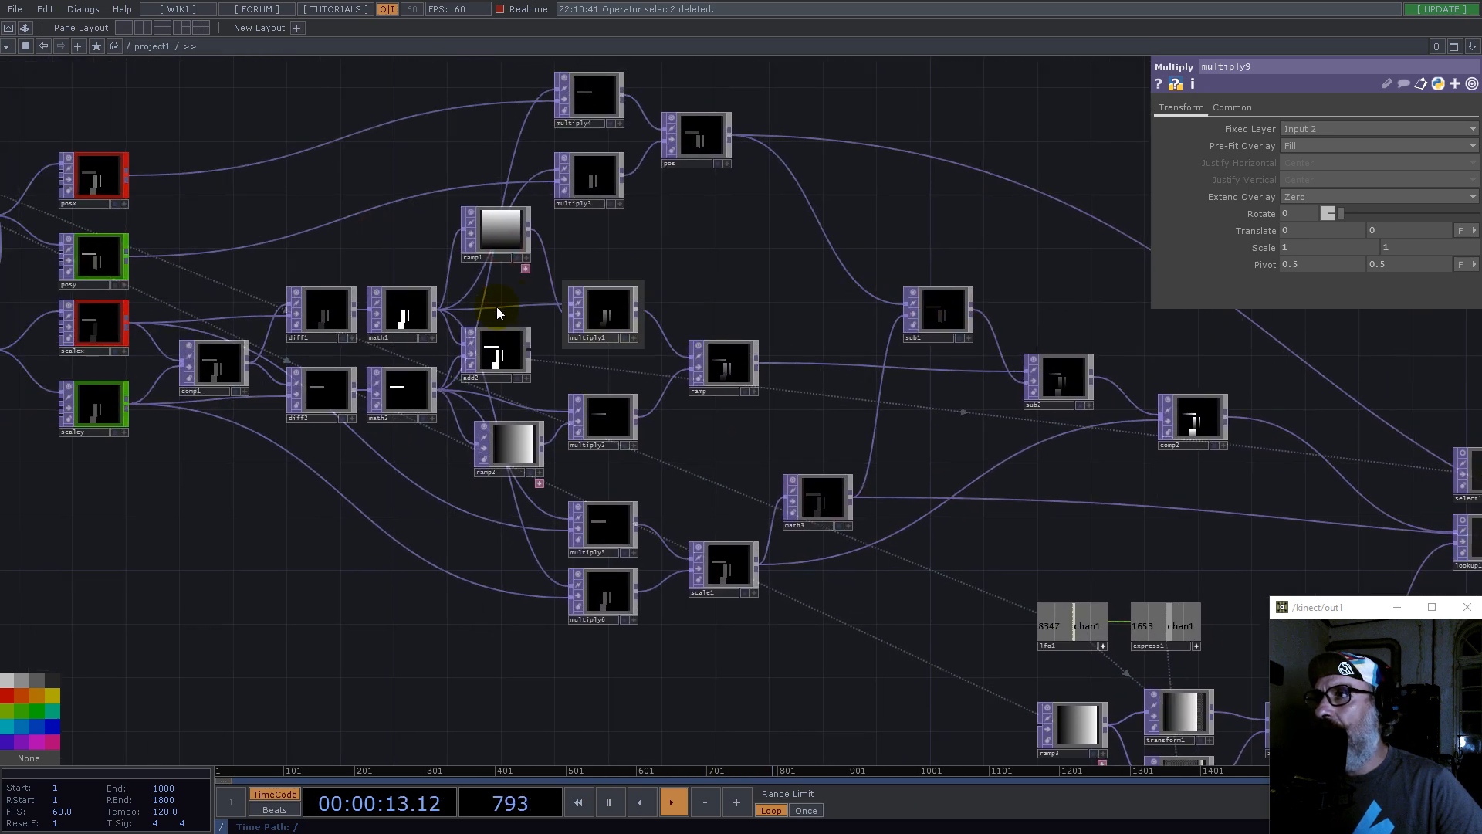
scroll(403, 386, "up", 2)
scroll(405, 390, "up", 1)
scroll(409, 418, "down", 3)
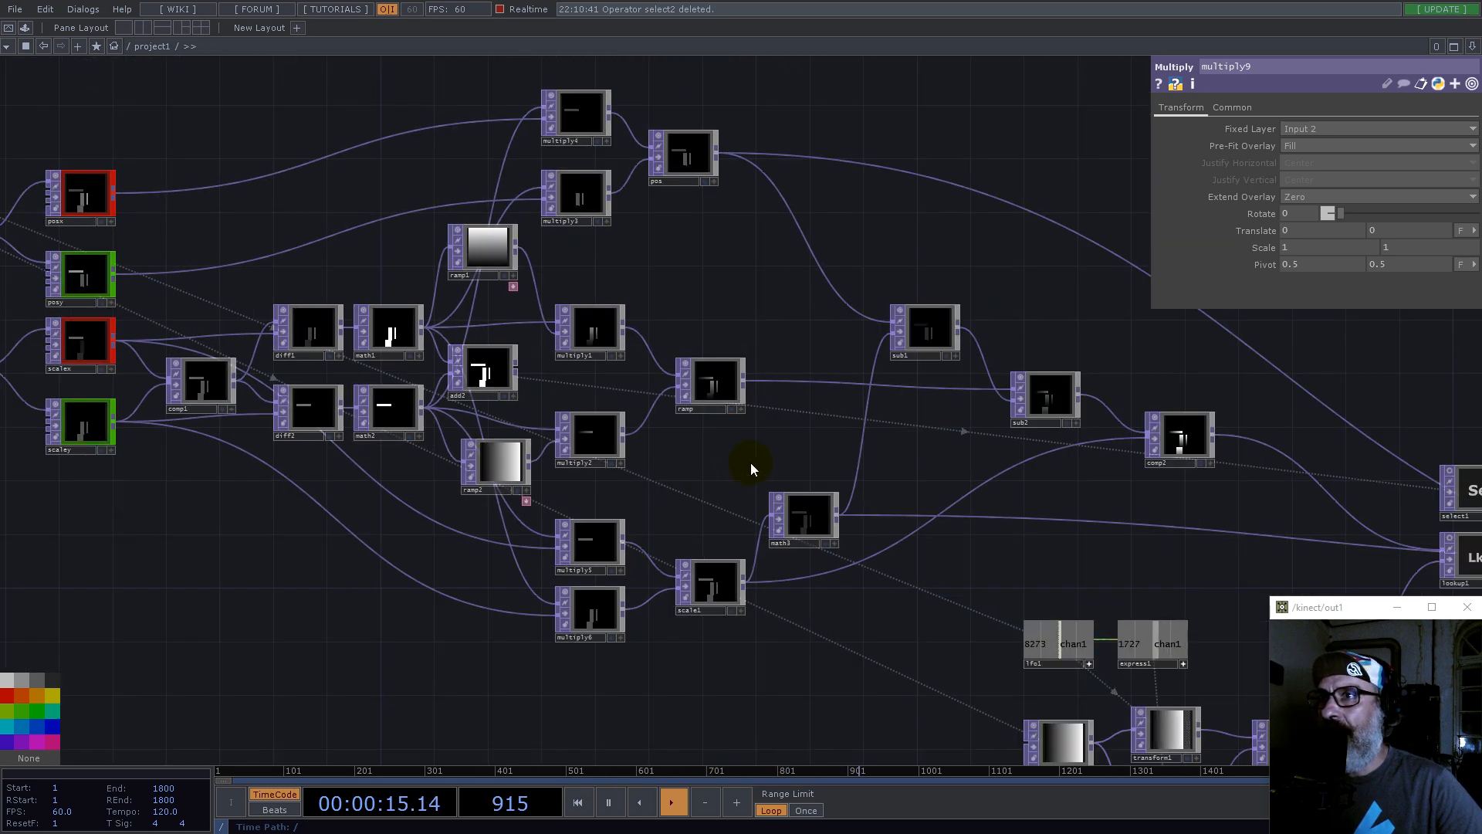
double_click(1002, 122)
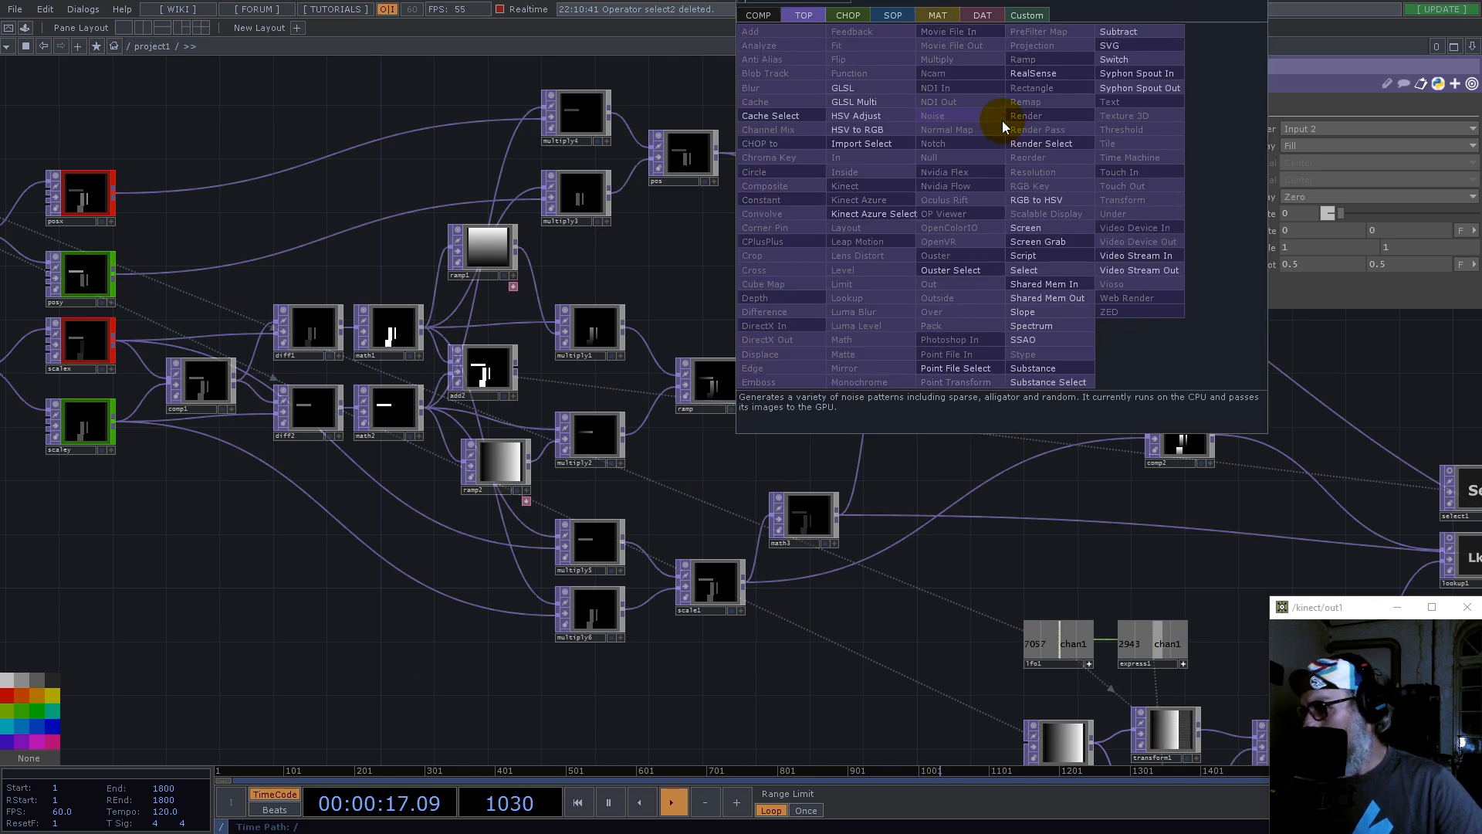
left_click(1035, 271)
left_click(1083, 170)
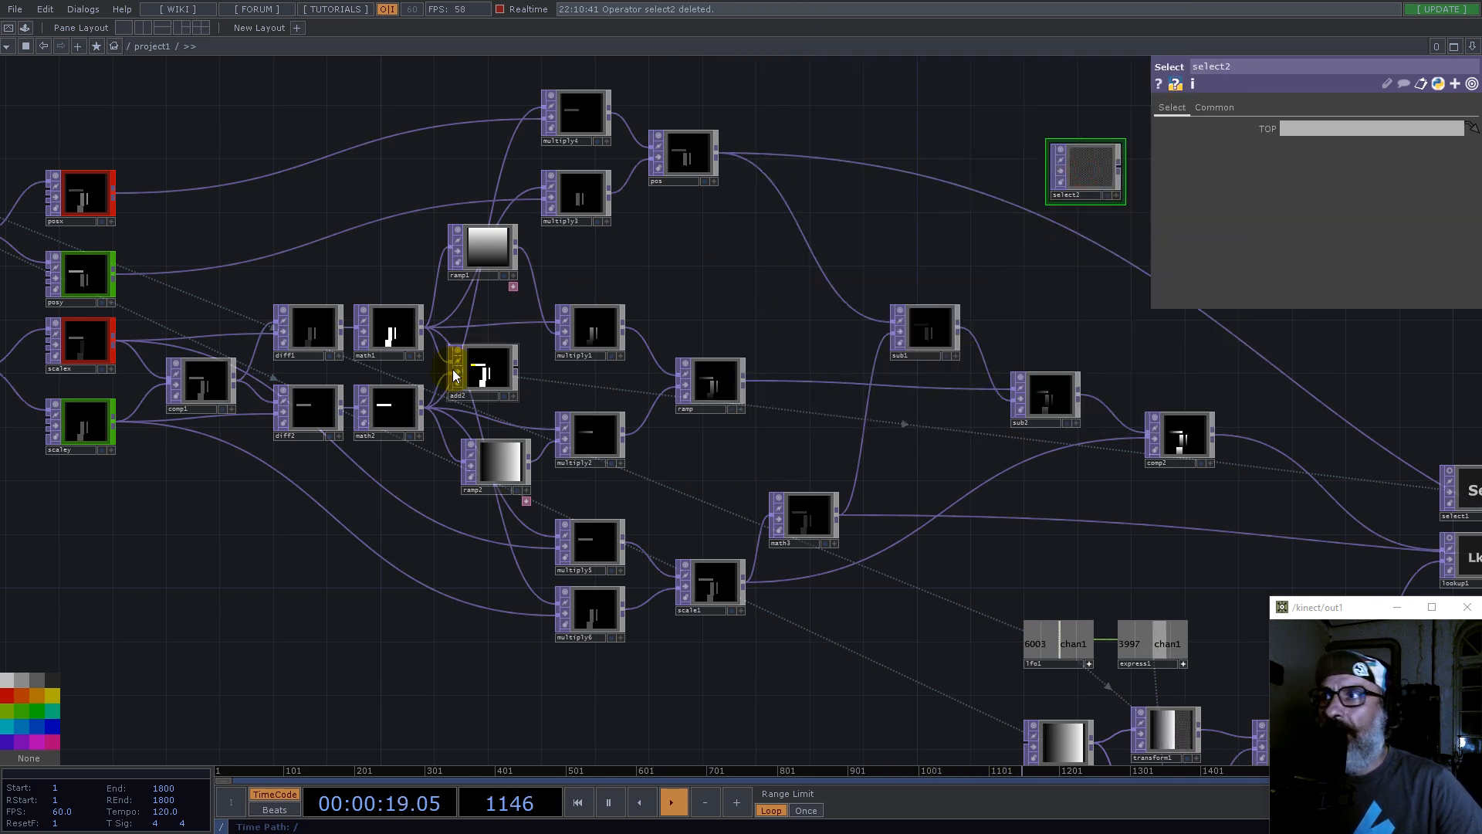
left_click_drag(388, 405, 1323, 127)
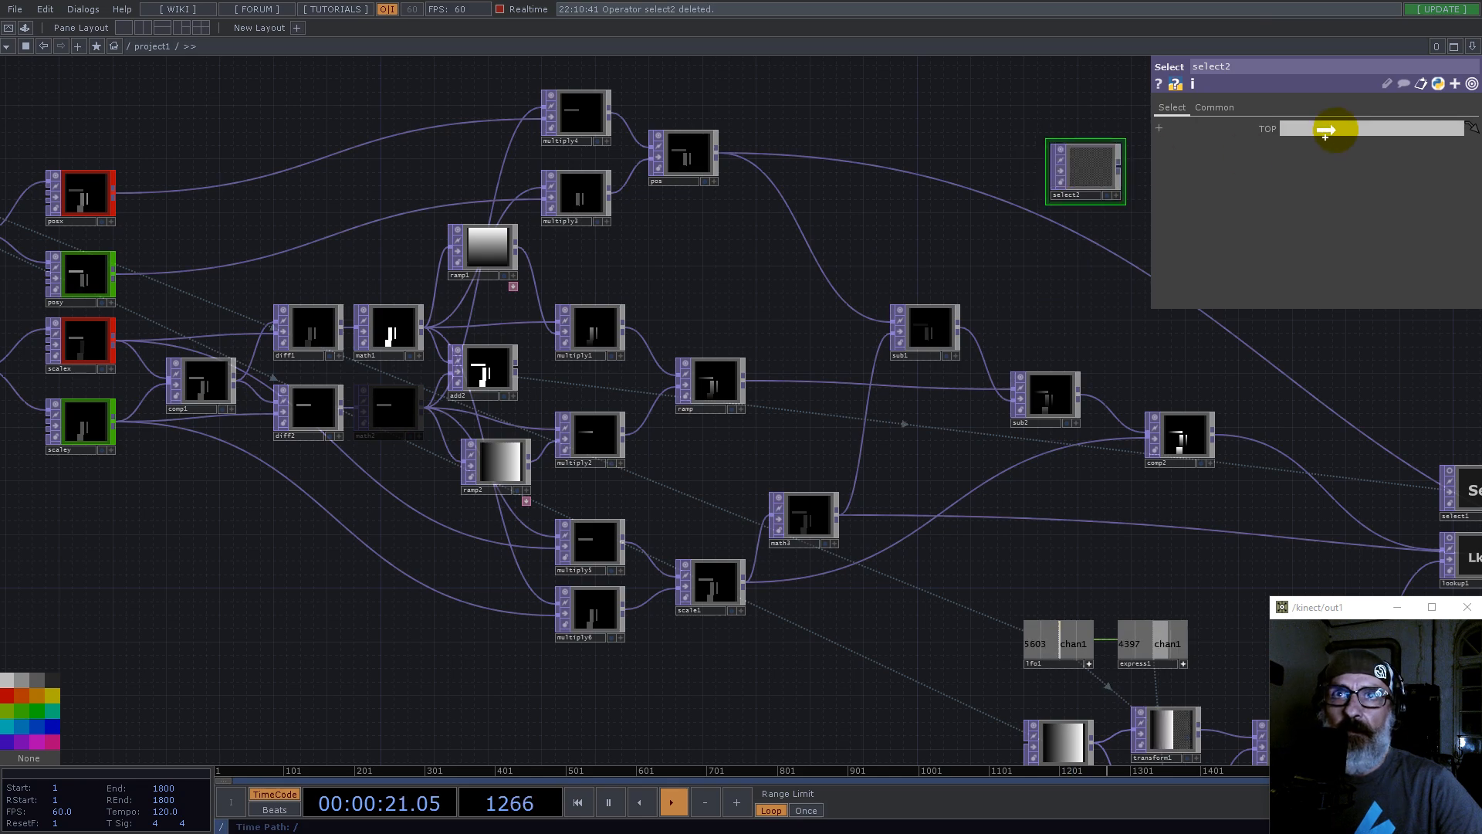
Step: Place the new Select TOP beside multiply9 and connect it to multiply9's second input
left_click_drag(1068, 301, 76, 324)
left_click_drag(88, 202, 917, 534)
middle_click_drag(1051, 579, 909, 519)
left_click_drag(538, 351, 743, 486)
left_click_drag(1123, 459, 983, 405)
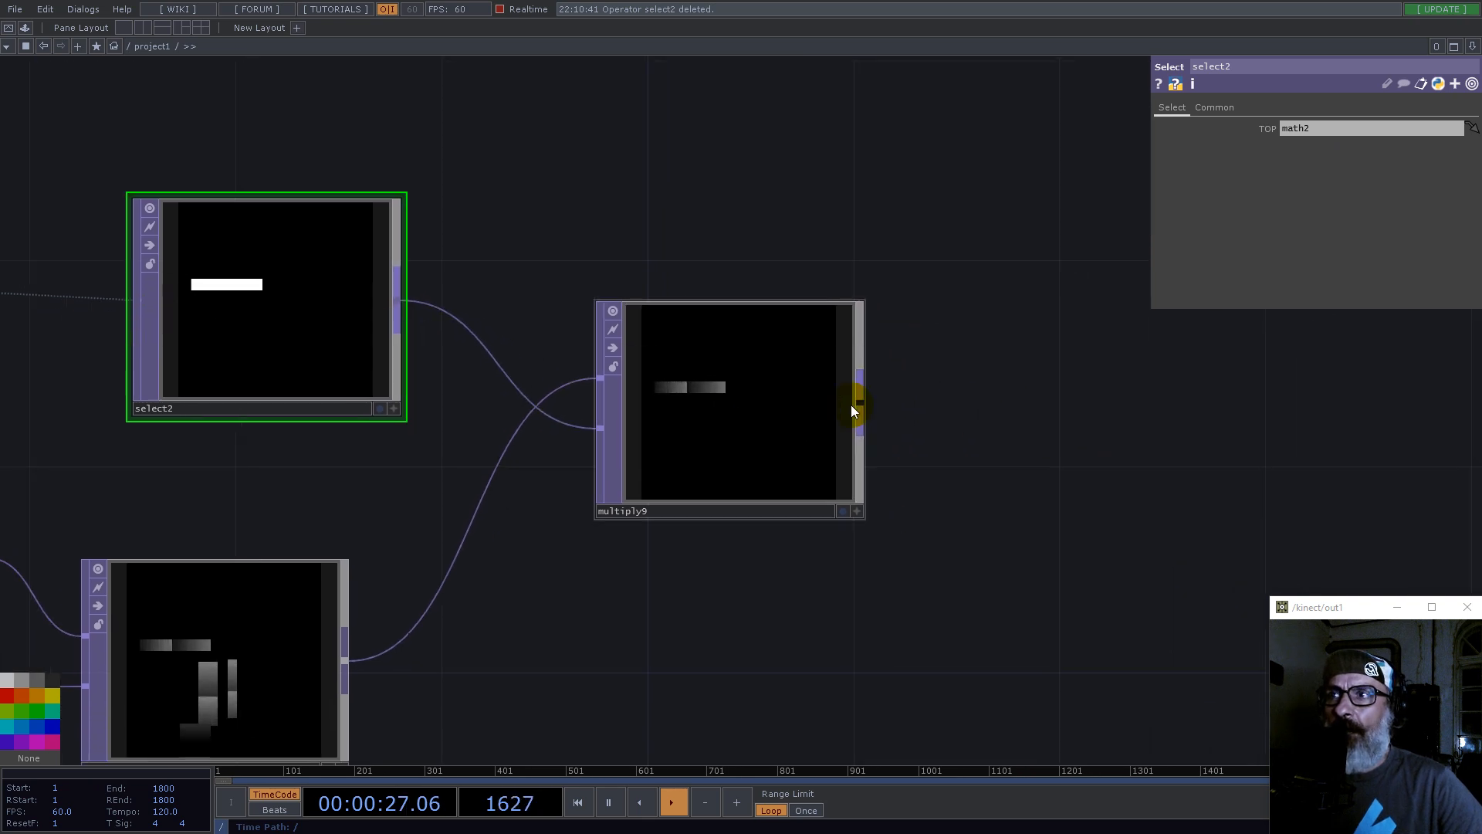
Step: Add a Reorder TOP fed by multiply9 and connect select2 to its second input
right_click(865, 405)
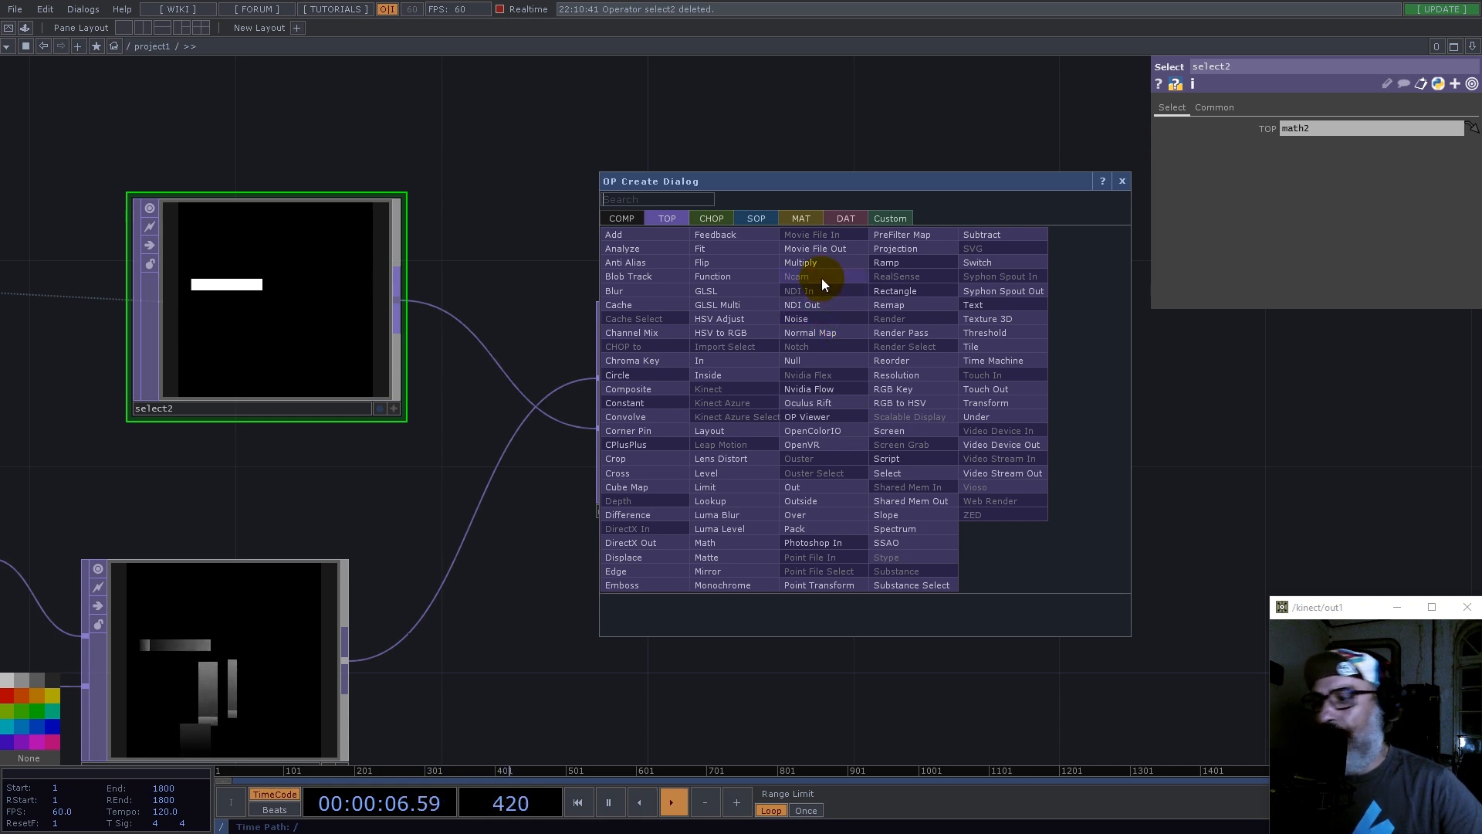
type("r")
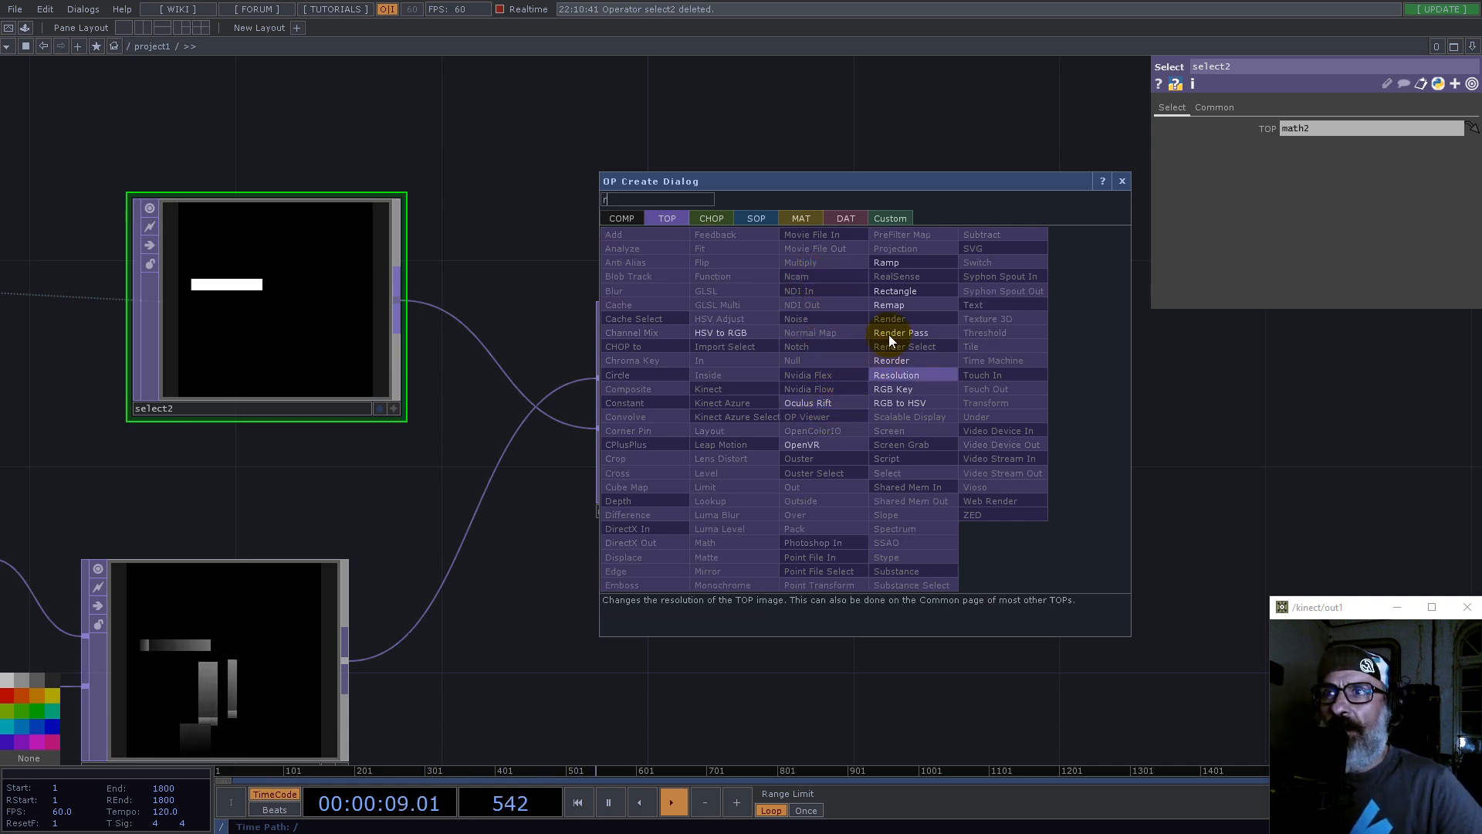
left_click(894, 356)
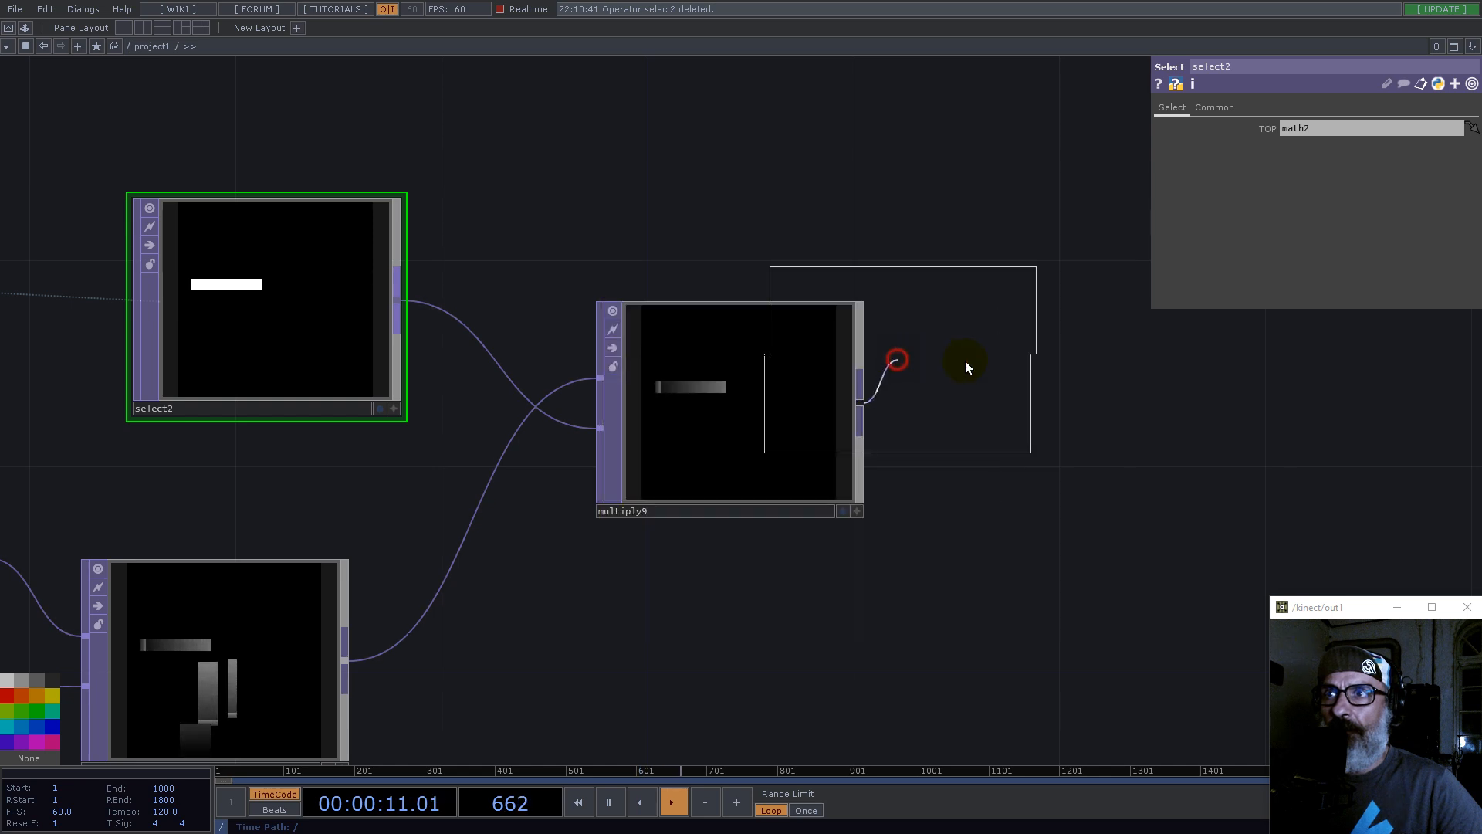
left_click(1042, 364)
left_click(398, 298)
left_click(888, 341)
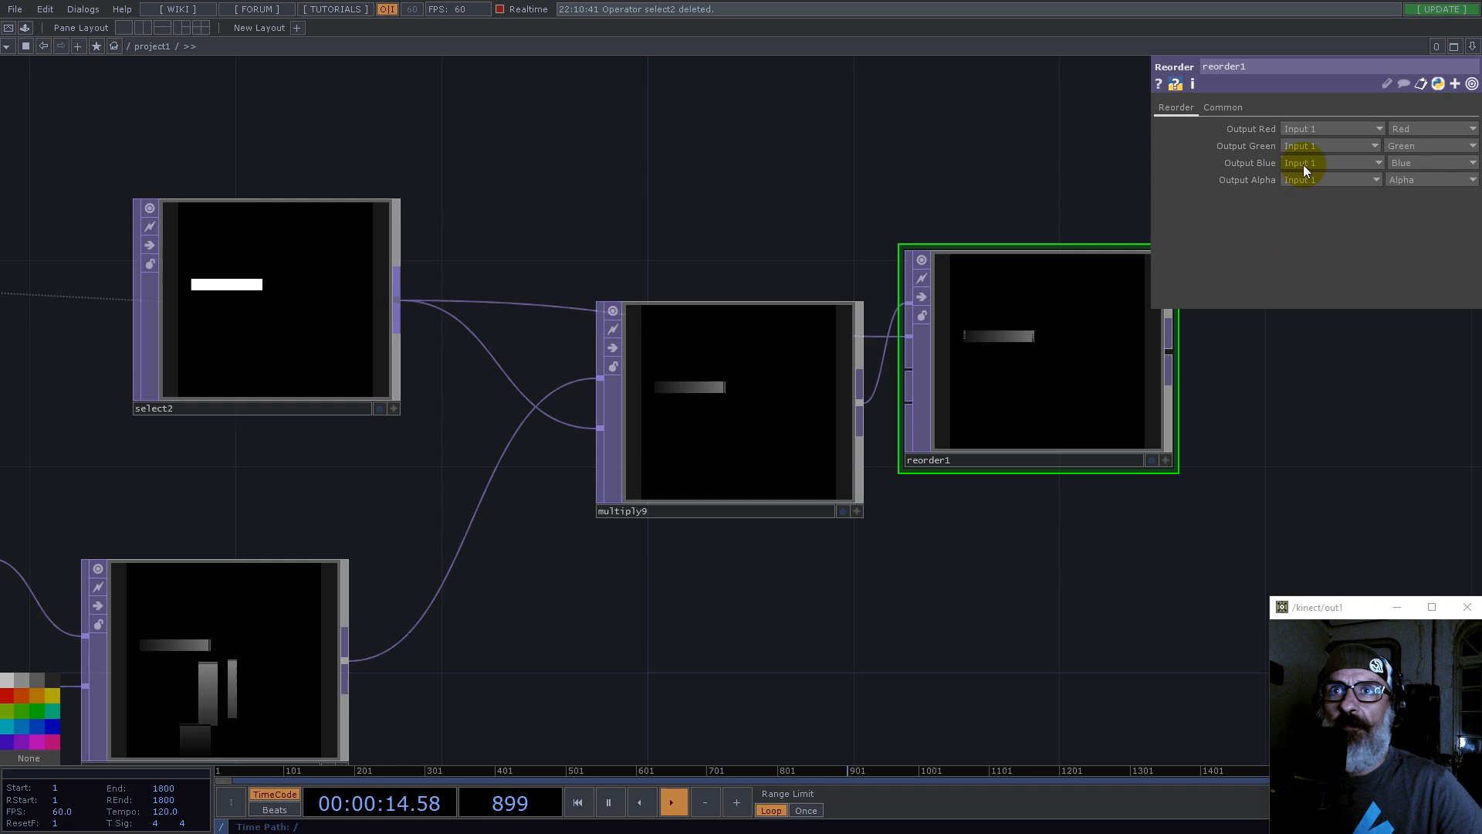
Step: Source reorder1's output alpha from its second input so the select2 mask drives the transparency
left_click(1306, 208)
left_click(1417, 180)
left_click(1405, 207)
Step: Set reorder1's pixel format to 32-bit float (Mono+Alpha)
left_click(1224, 107)
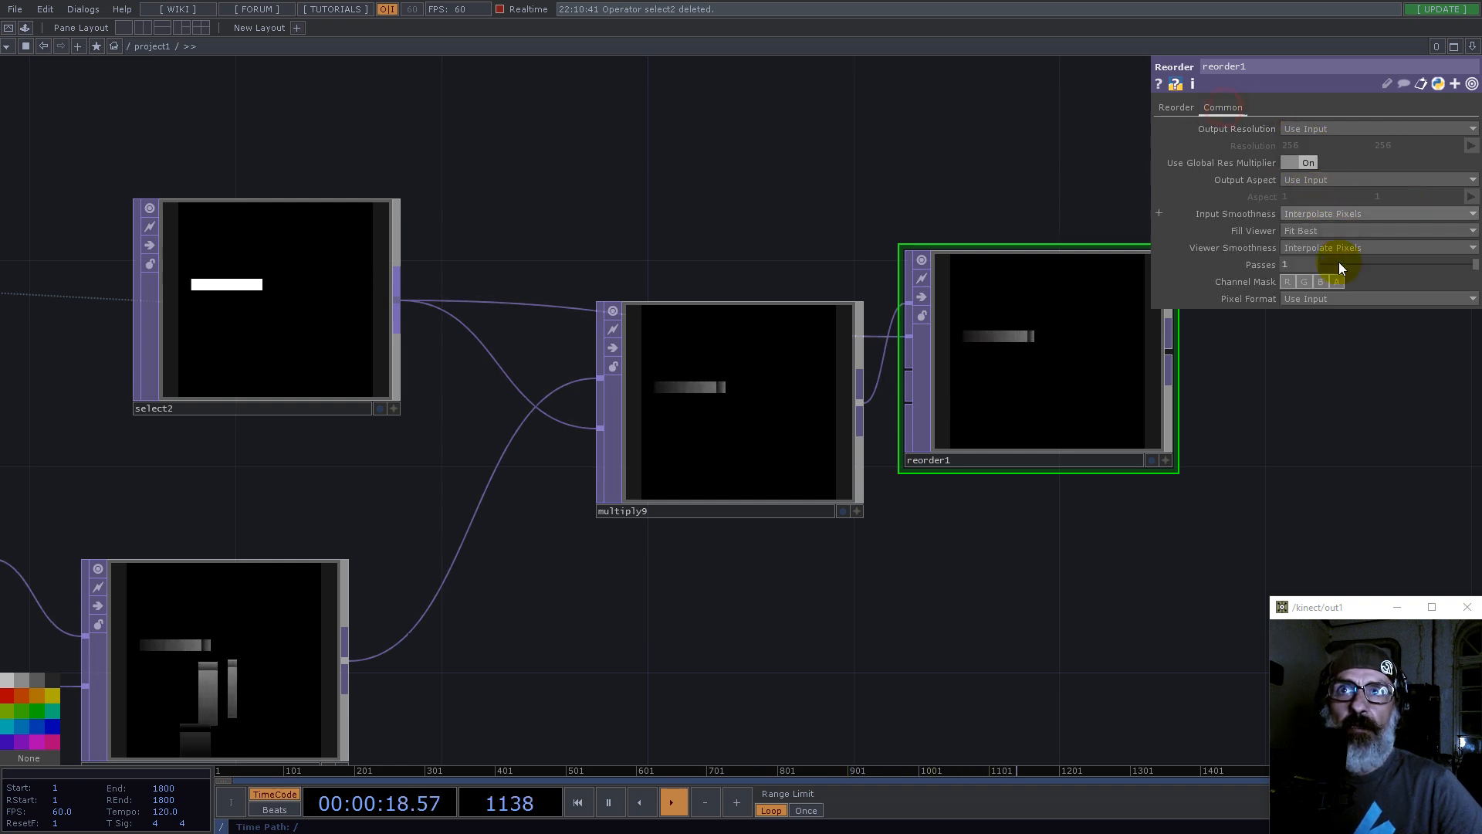
left_click(1340, 297)
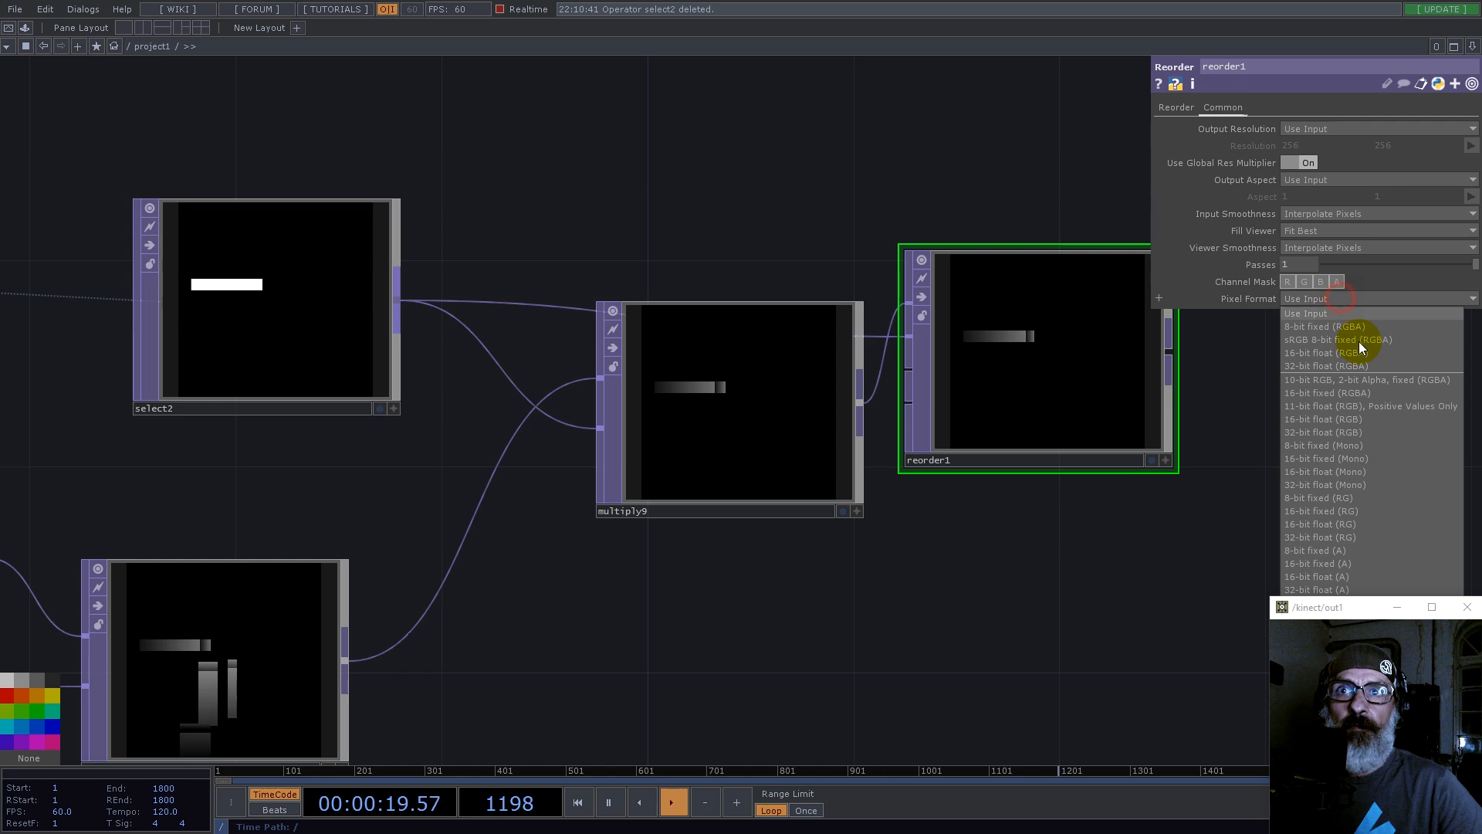
left_click(1406, 606)
left_click(1369, 298)
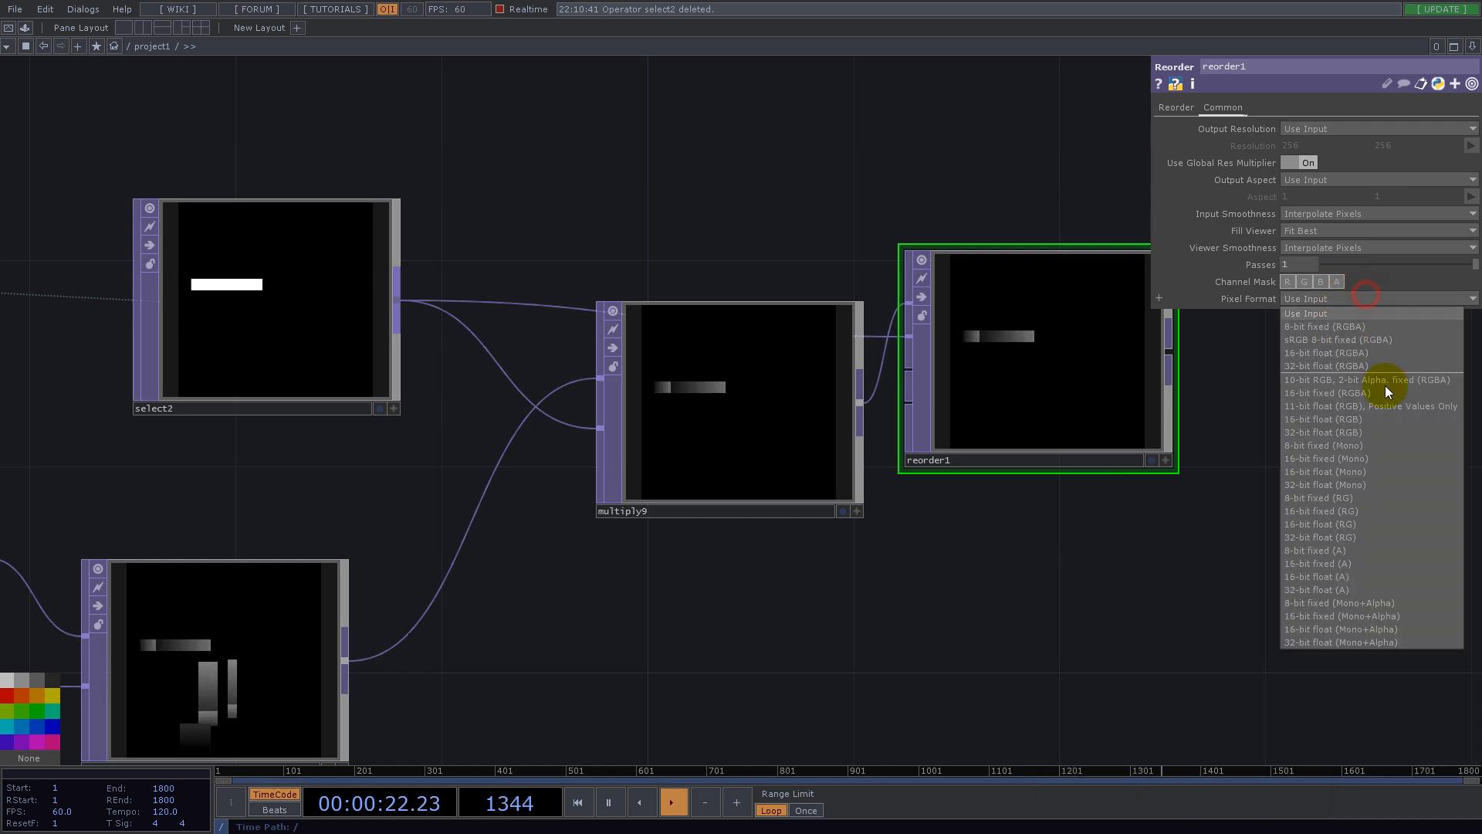
left_click(1391, 641)
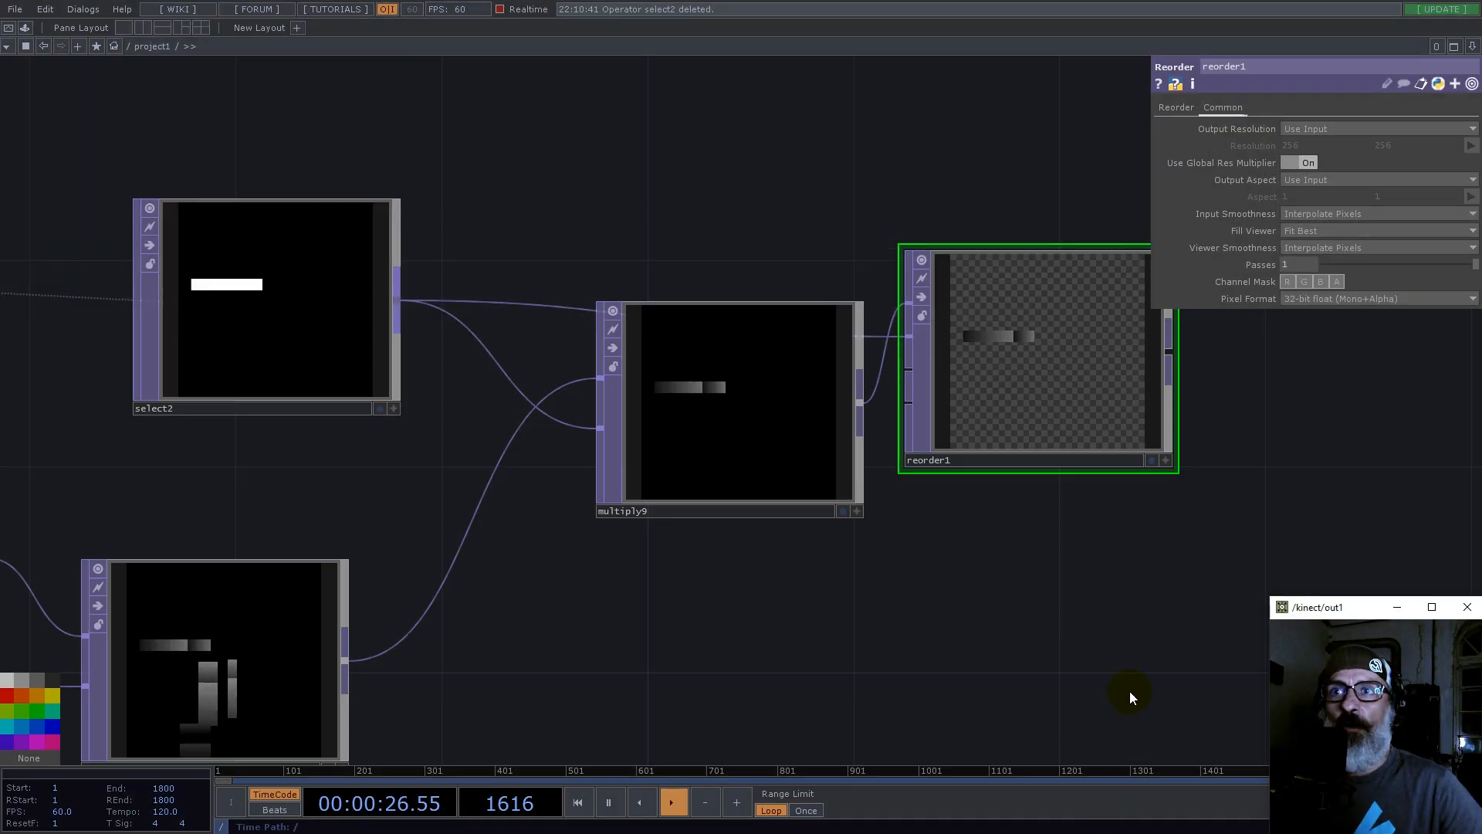
Step: Add a Ramp TOP fed by reorder1 and place it above the end of the chain
left_click_drag(1042, 602, 488, 554)
scroll(489, 552, "down", 3)
left_click_drag(467, 437, 546, 439)
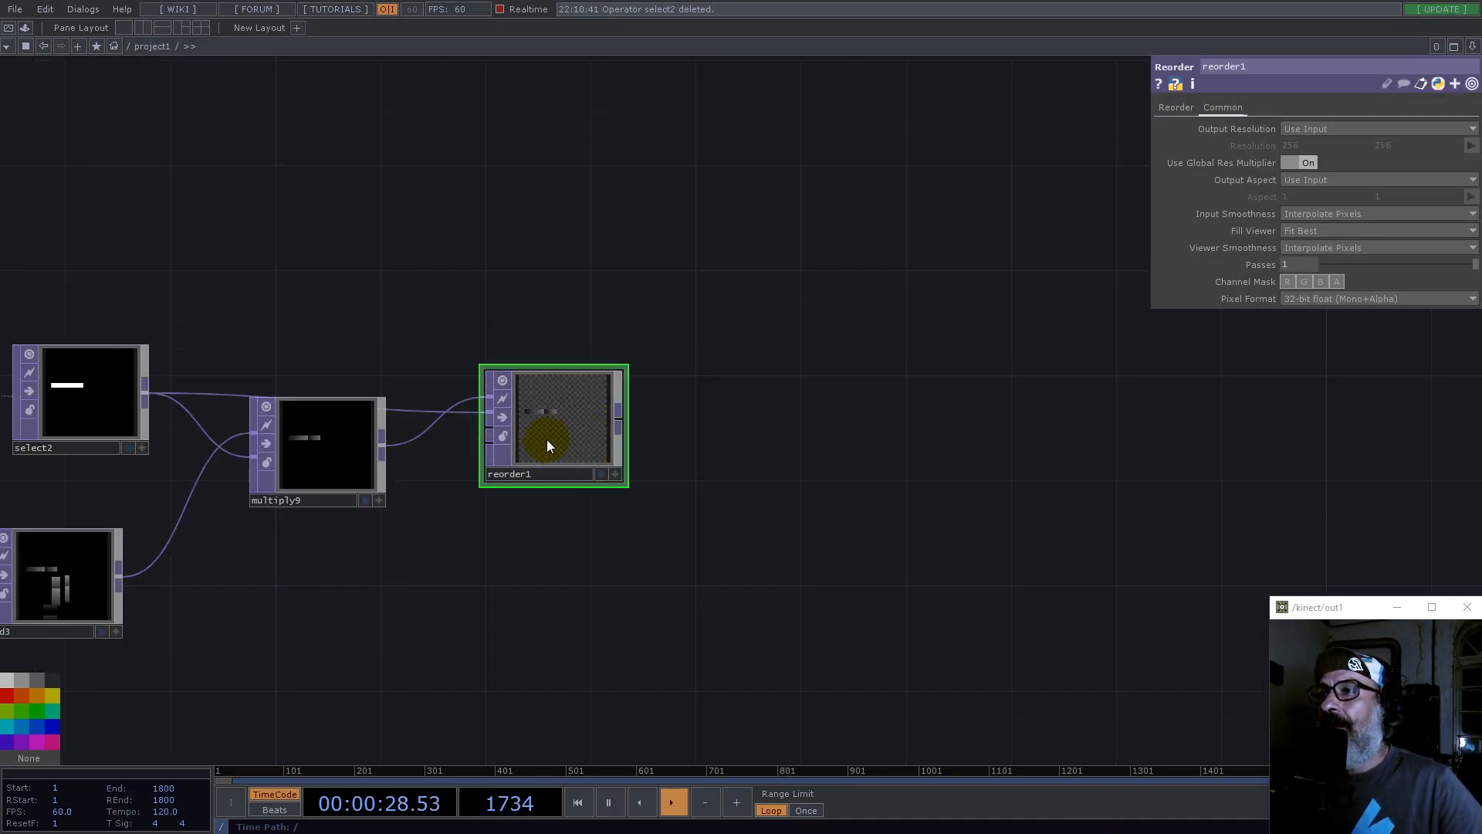
scroll(547, 439, "up", 3)
scroll(601, 381, "down", 3)
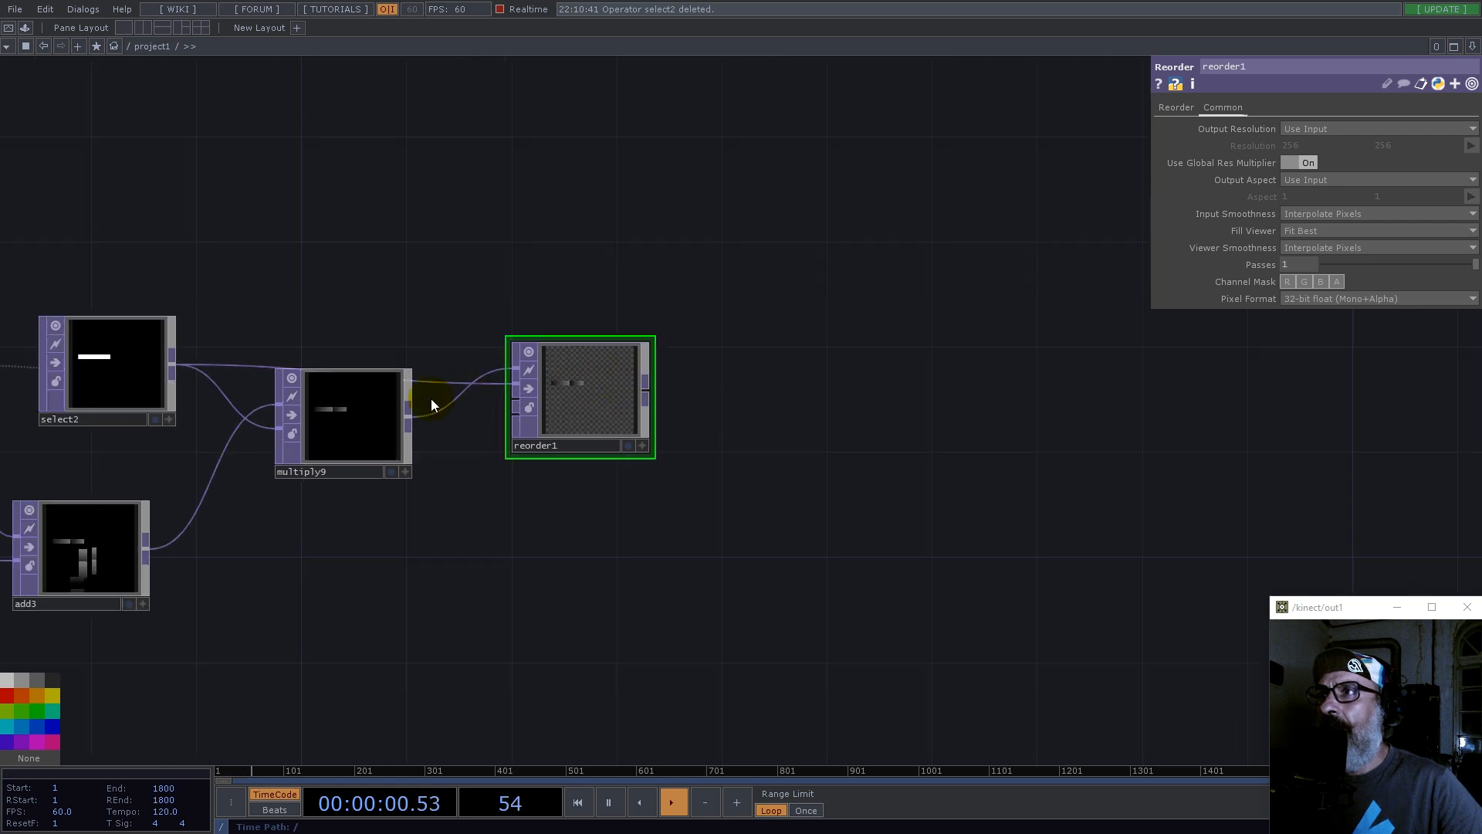
right_click(651, 392)
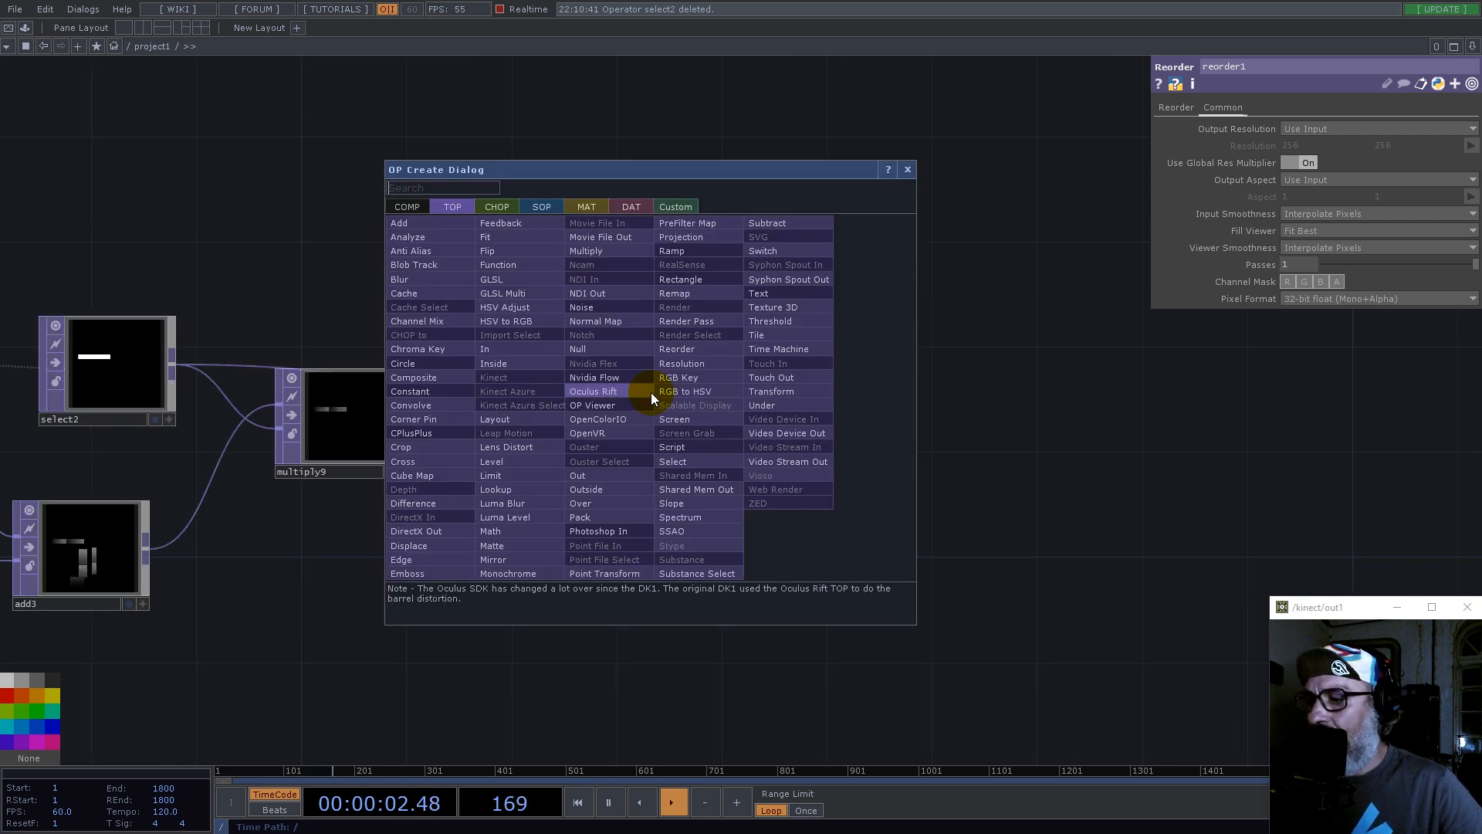
type("r")
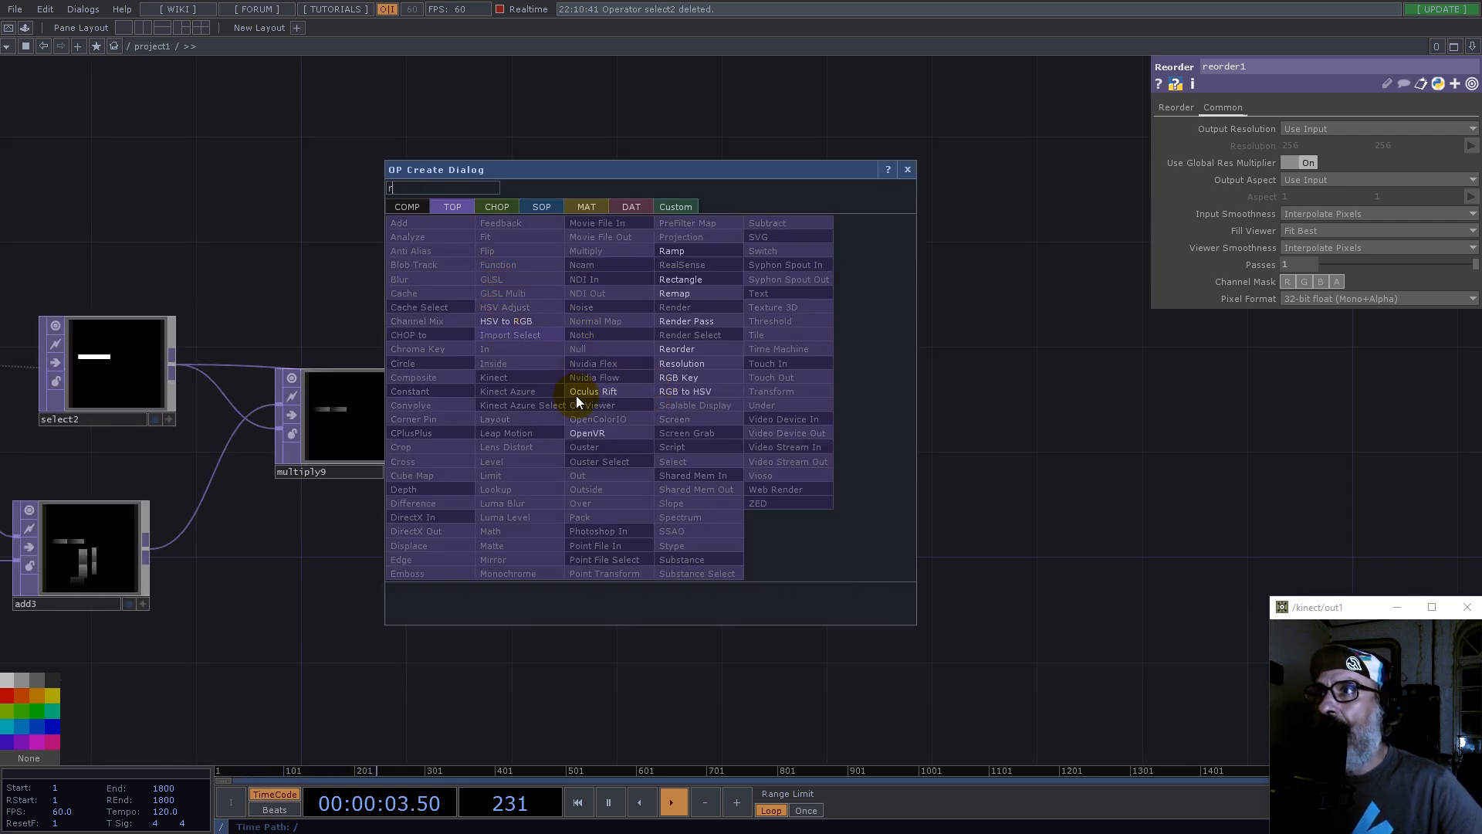
left_click(679, 253)
left_click(717, 267)
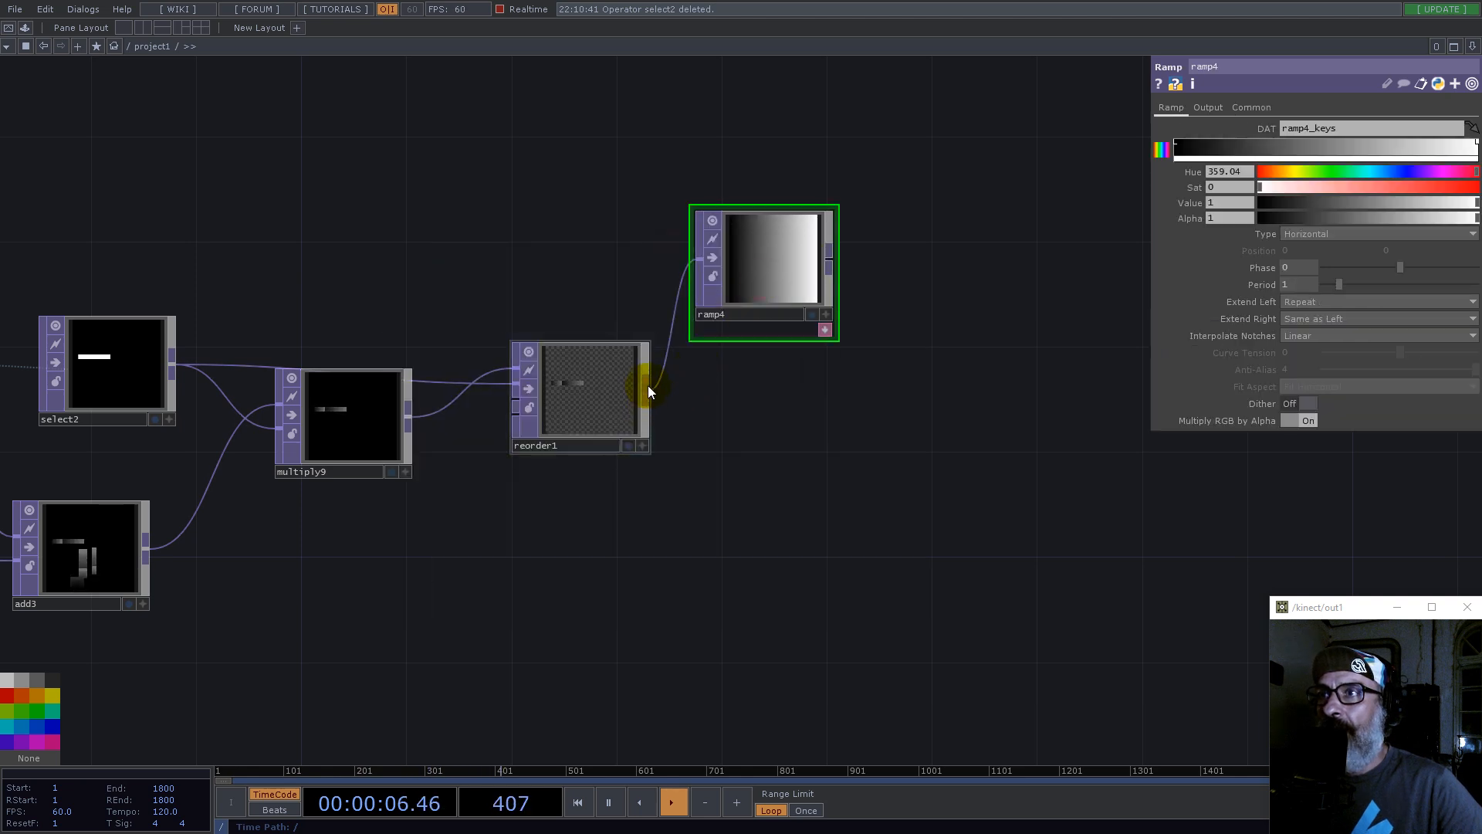
Step: Add an Over TOP fed by reorder1, connect ramp4 to its second input, and inspect the composite
right_click(647, 386)
type("ov")
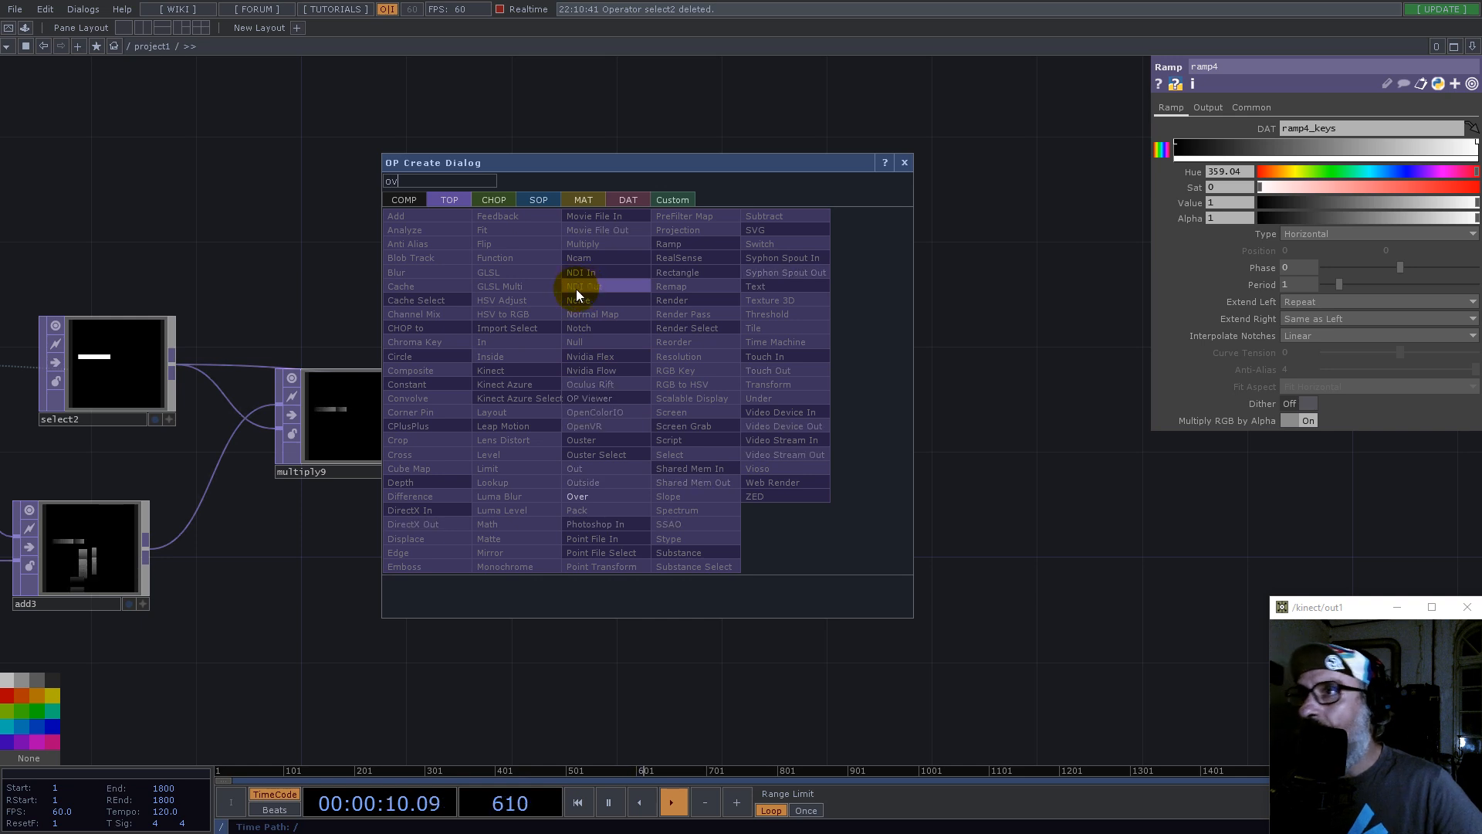
left_click(587, 494)
left_click(976, 318)
left_click_drag(831, 258, 1008, 323)
scroll(1011, 324, "up", 5)
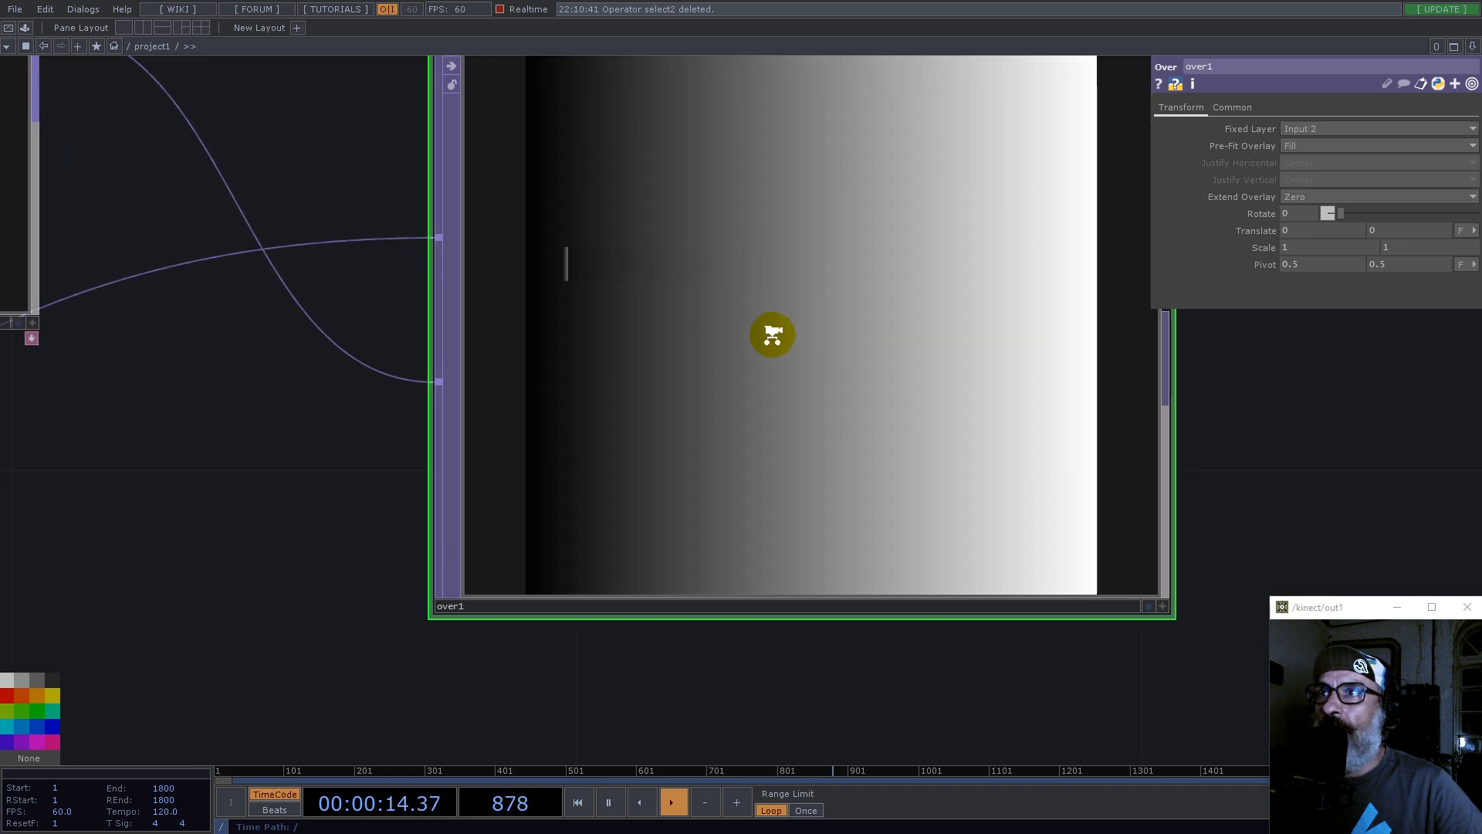
scroll(771, 331, "down", 4)
left_click_drag(771, 334, 795, 408)
scroll(846, 405, "down", 5)
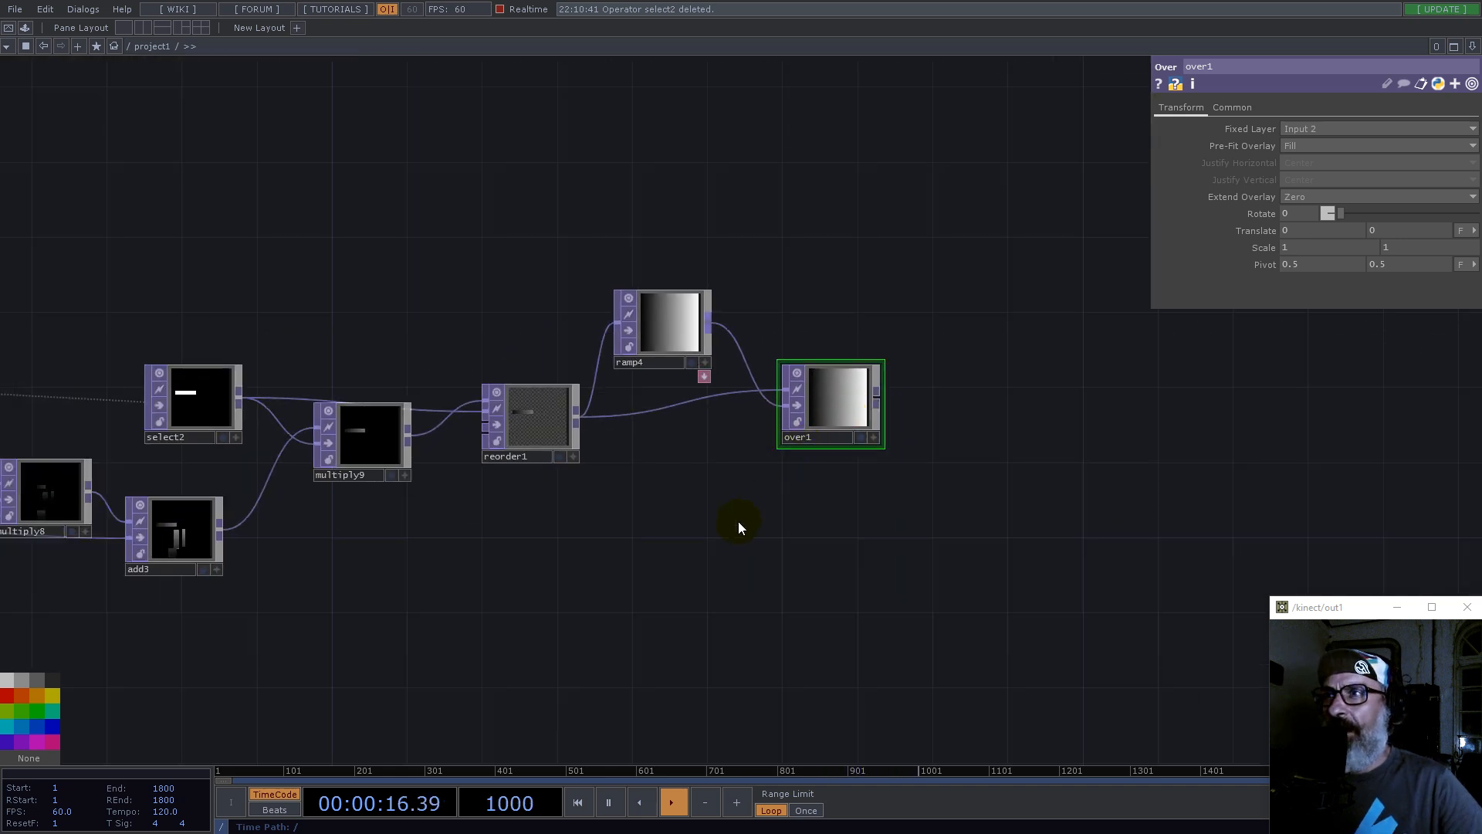
Step: Duplicate the select2, multiply9, reorder1, ramp4 and over1 branch and place the copy below the original
left_click_drag(721, 545, 886, 420)
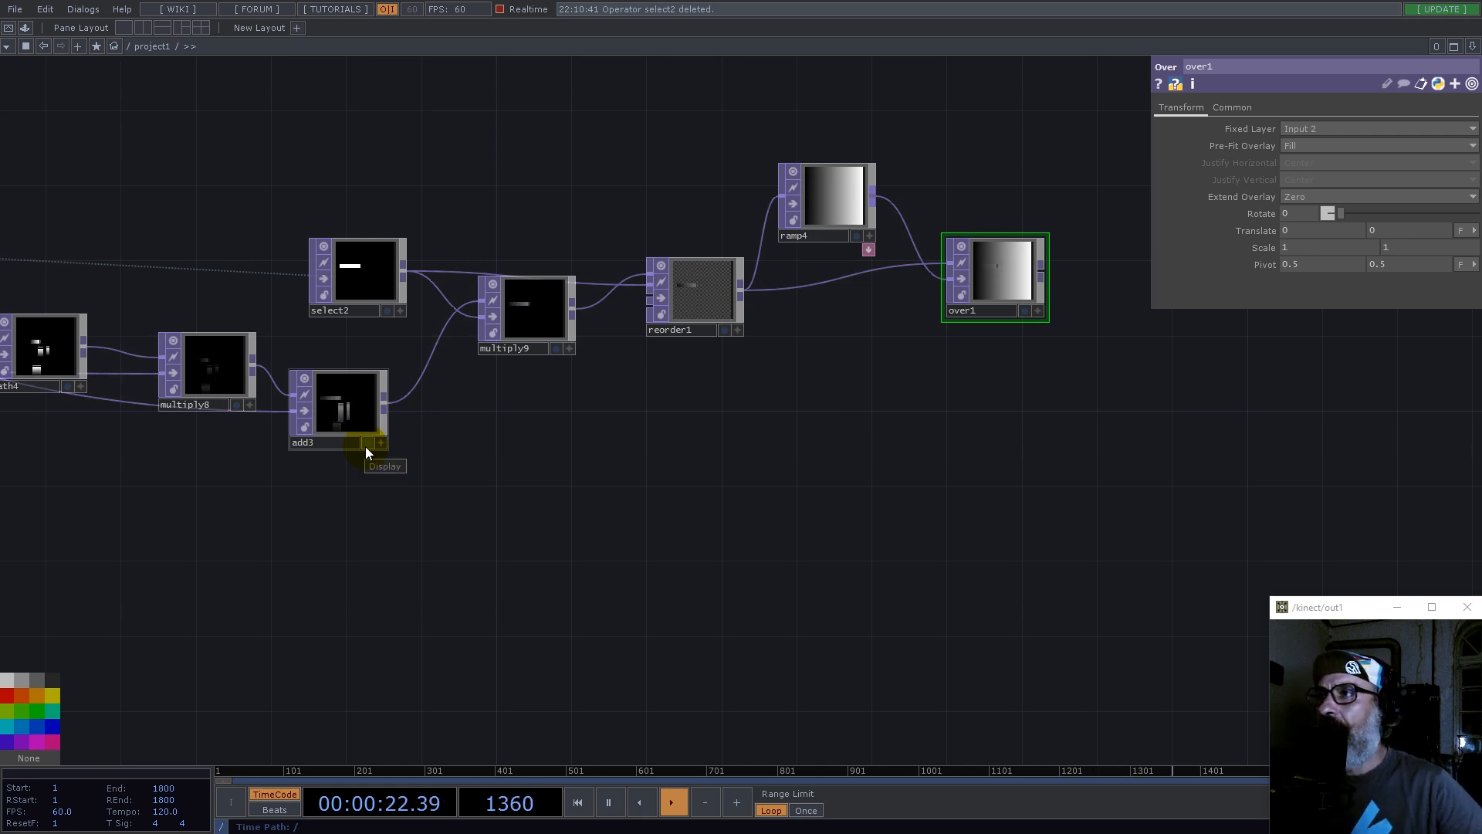
scroll(638, 461, "down", 1)
scroll(638, 461, "down", 2)
left_click_drag(437, 230, 422, 224)
key("ctrl+c")
key("ctrl+v")
left_click_drag(432, 491, 428, 539)
Step: Make the copied Select TOP, select3, reference math1
left_click_drag(298, 628, 752, 567)
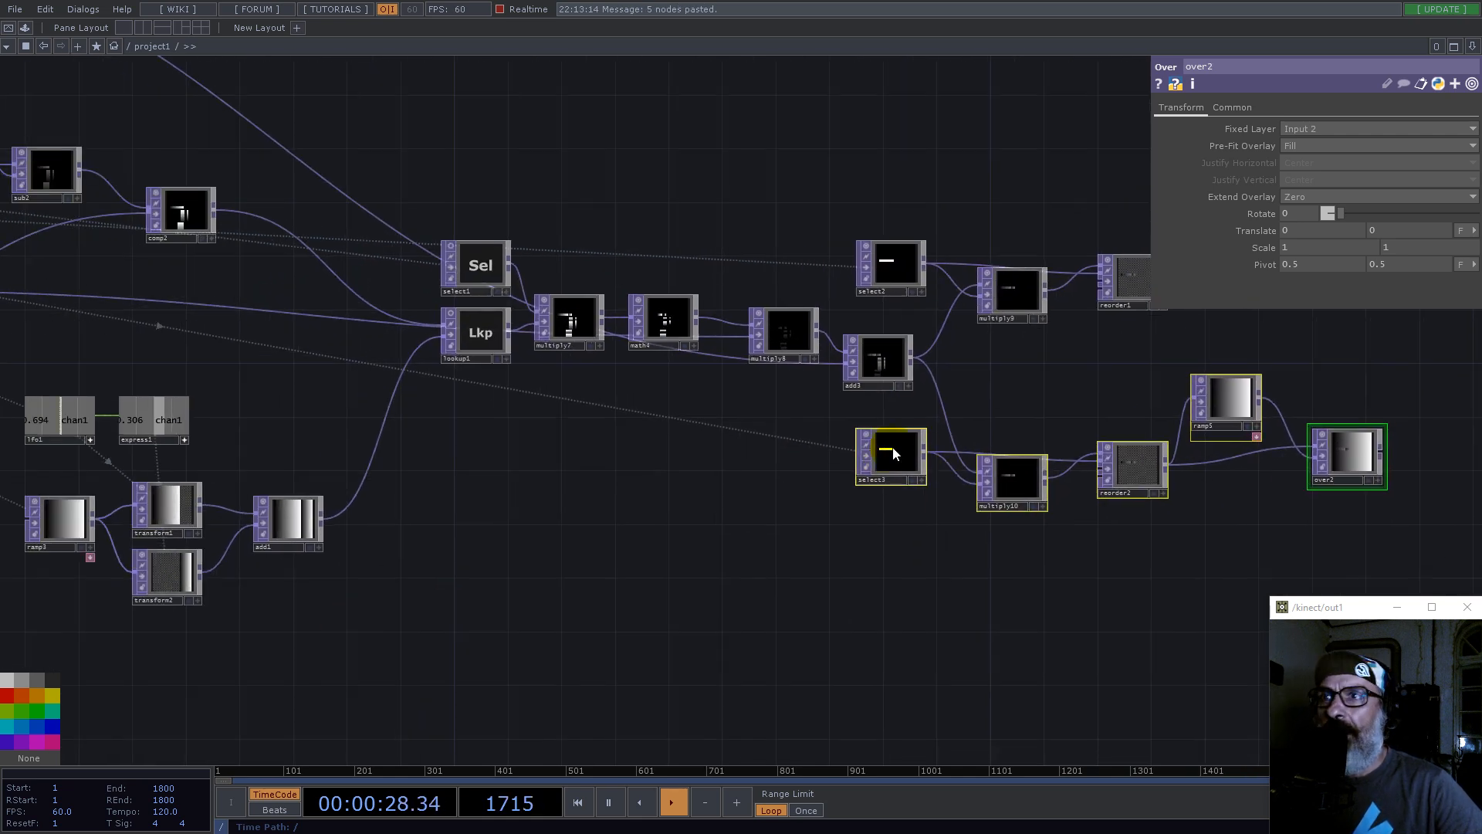
left_click(894, 454)
scroll(900, 559, "down", 3)
scroll(355, 423, "up", 4)
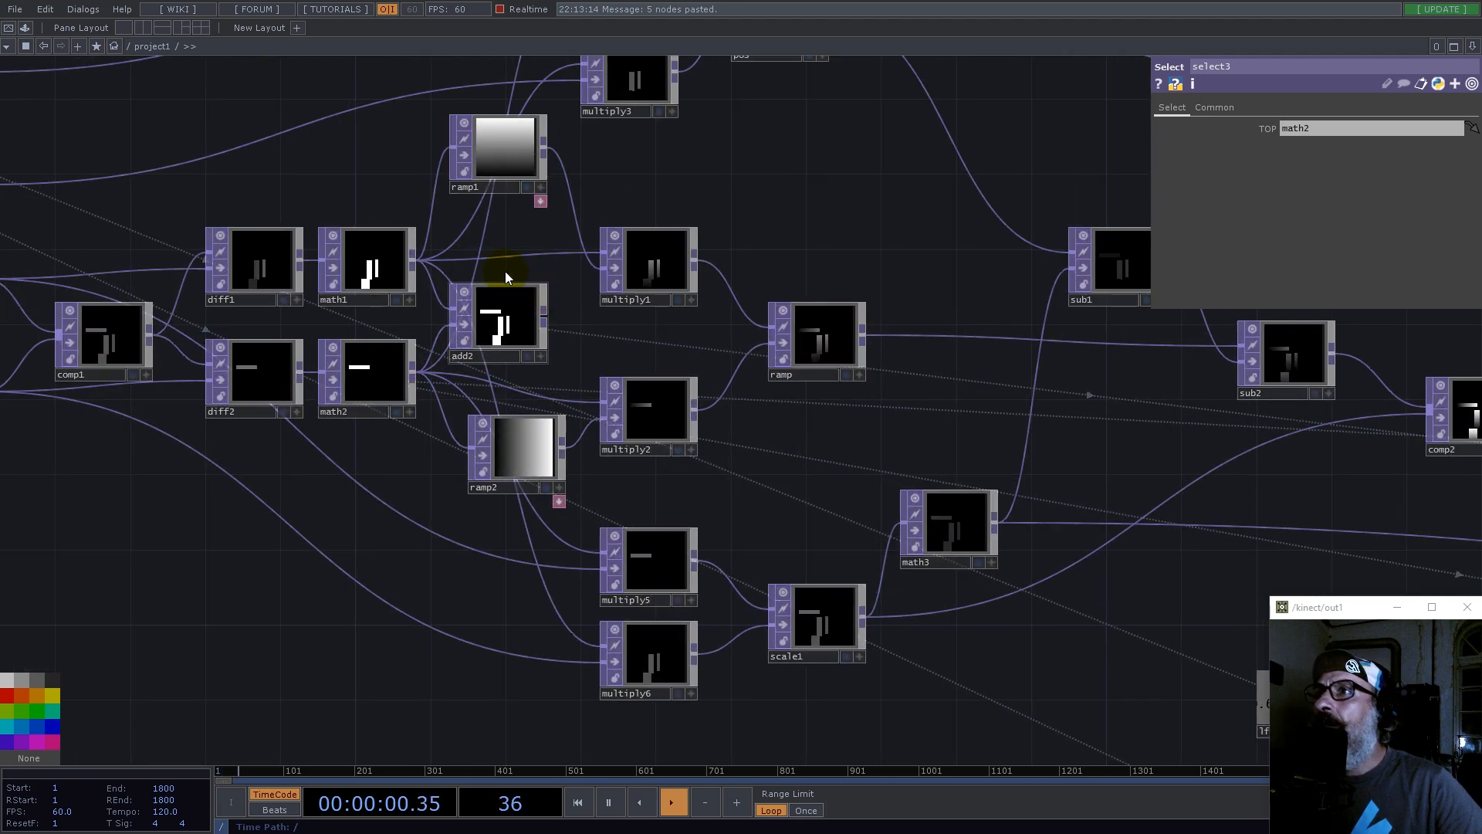
left_click_drag(386, 261, 1305, 127)
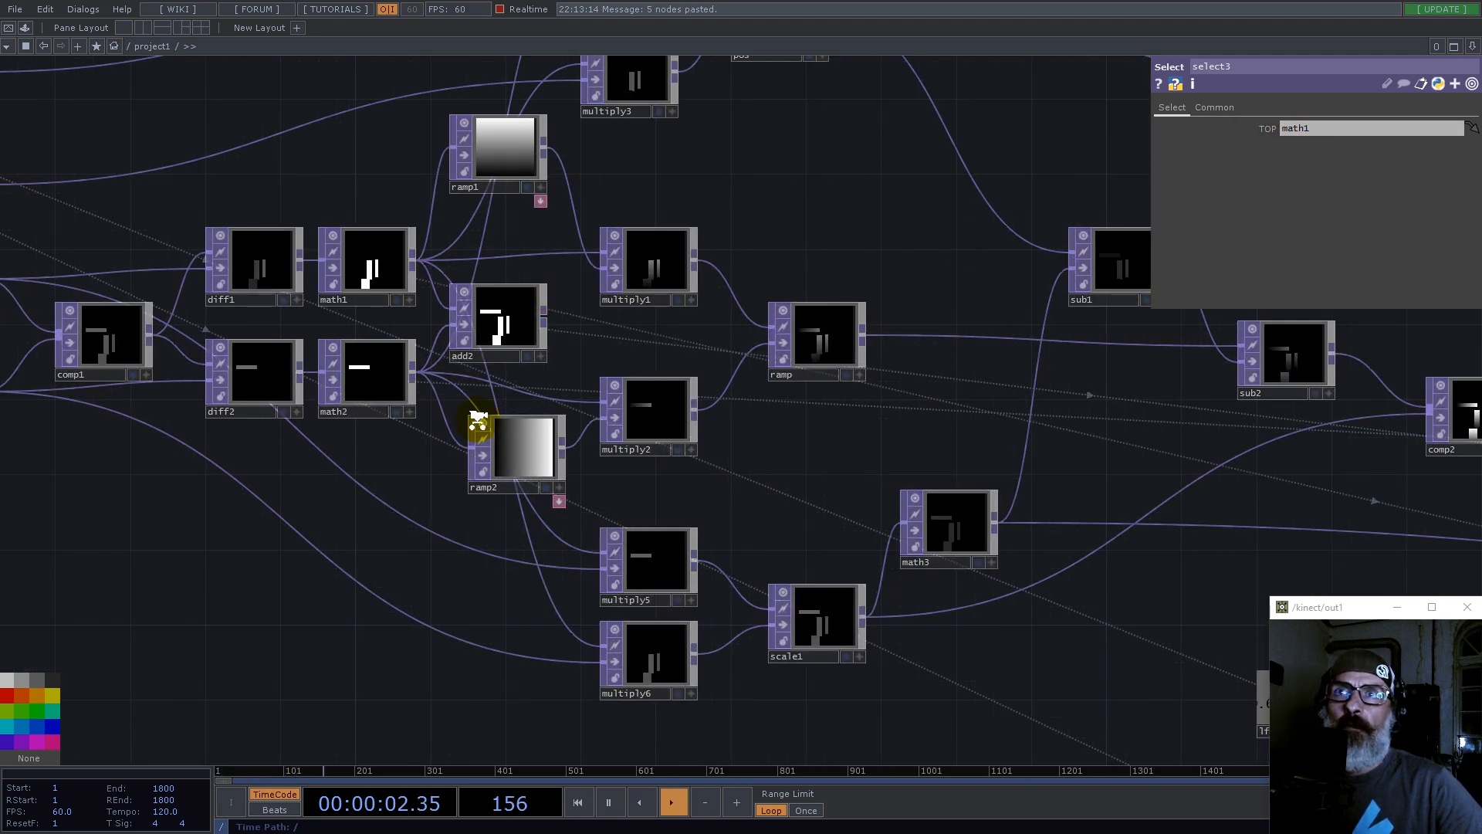
Step: Set ramp5's type to Vertical and inspect over2's output
scroll(640, 437, "down", 5)
scroll(640, 438, "up", 8)
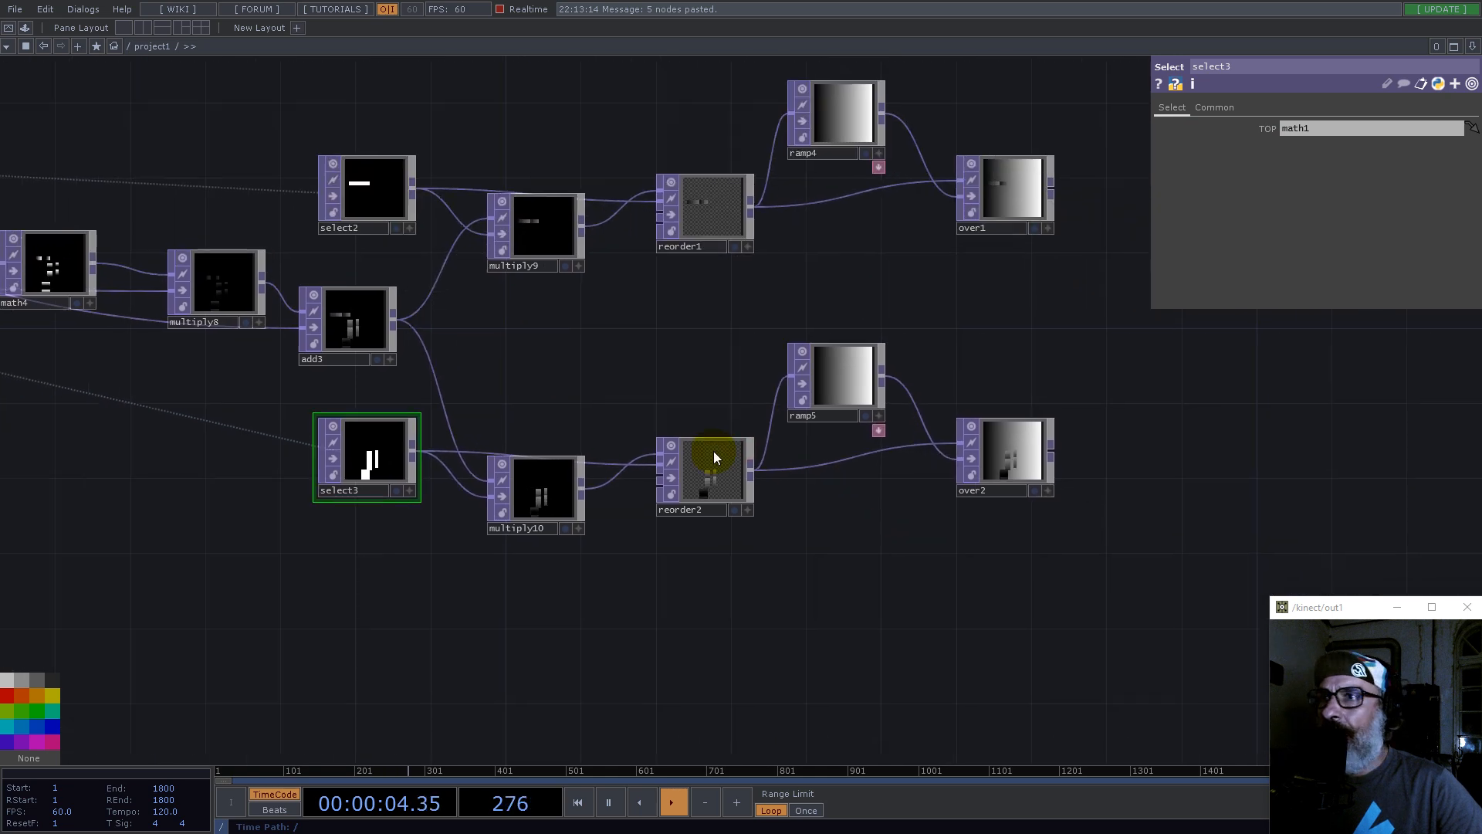
left_click_drag(880, 564, 859, 552)
left_click(864, 338)
left_click(1301, 235)
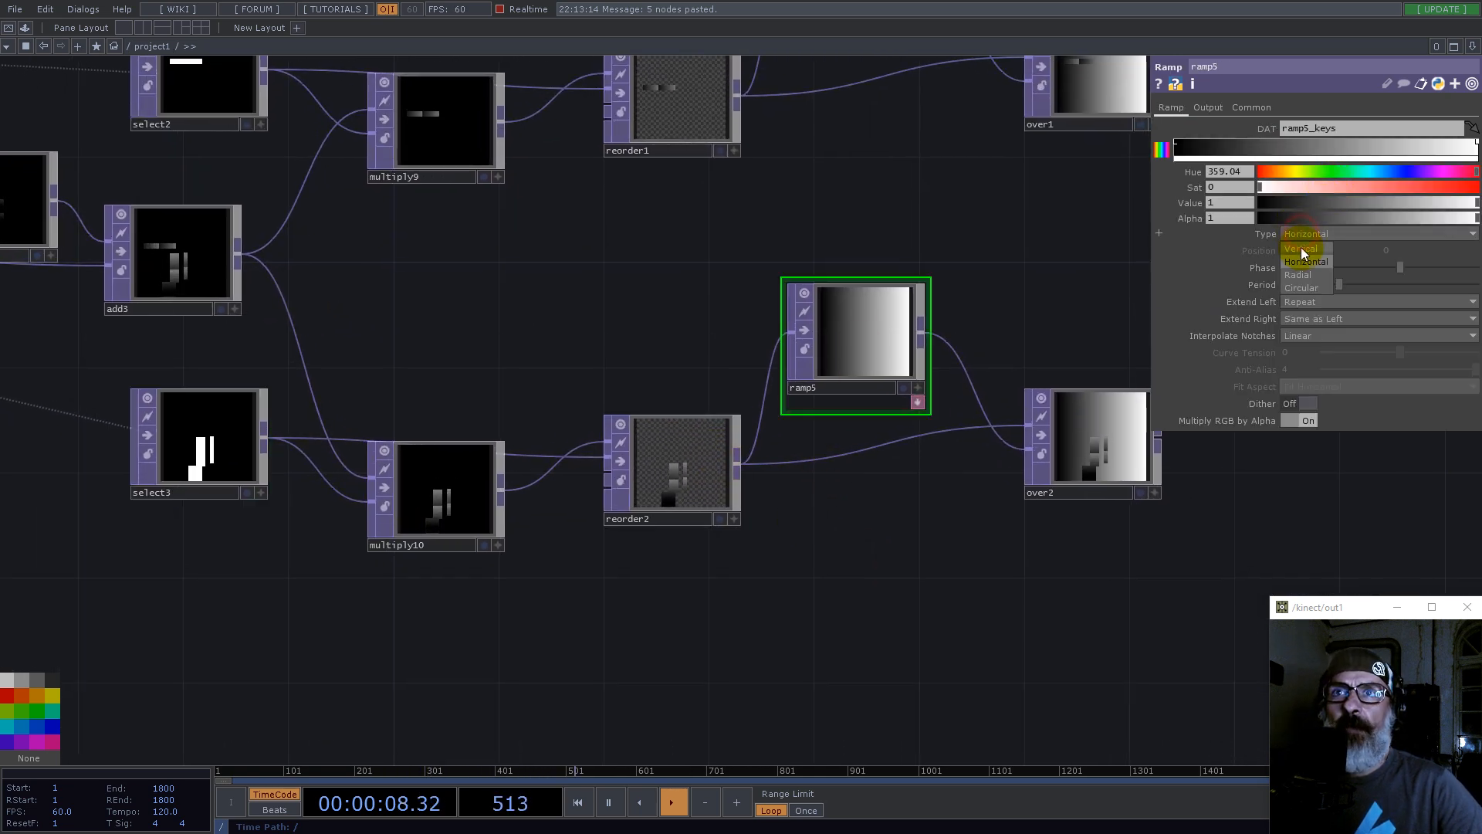
left_click(1300, 249)
left_click_drag(1111, 570, 699, 606)
scroll(725, 494, "up", 8)
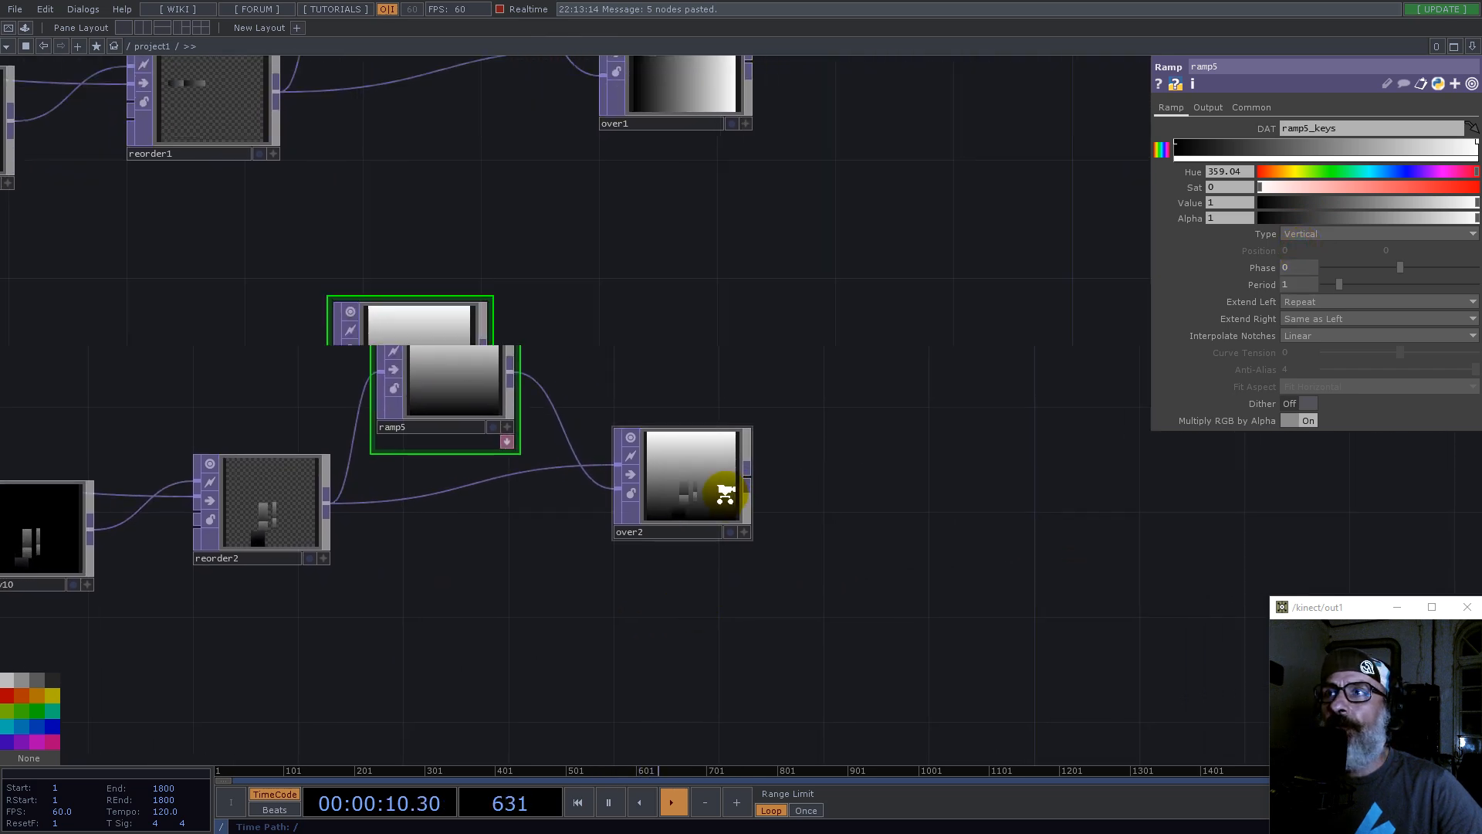
scroll(725, 493, "down", 10)
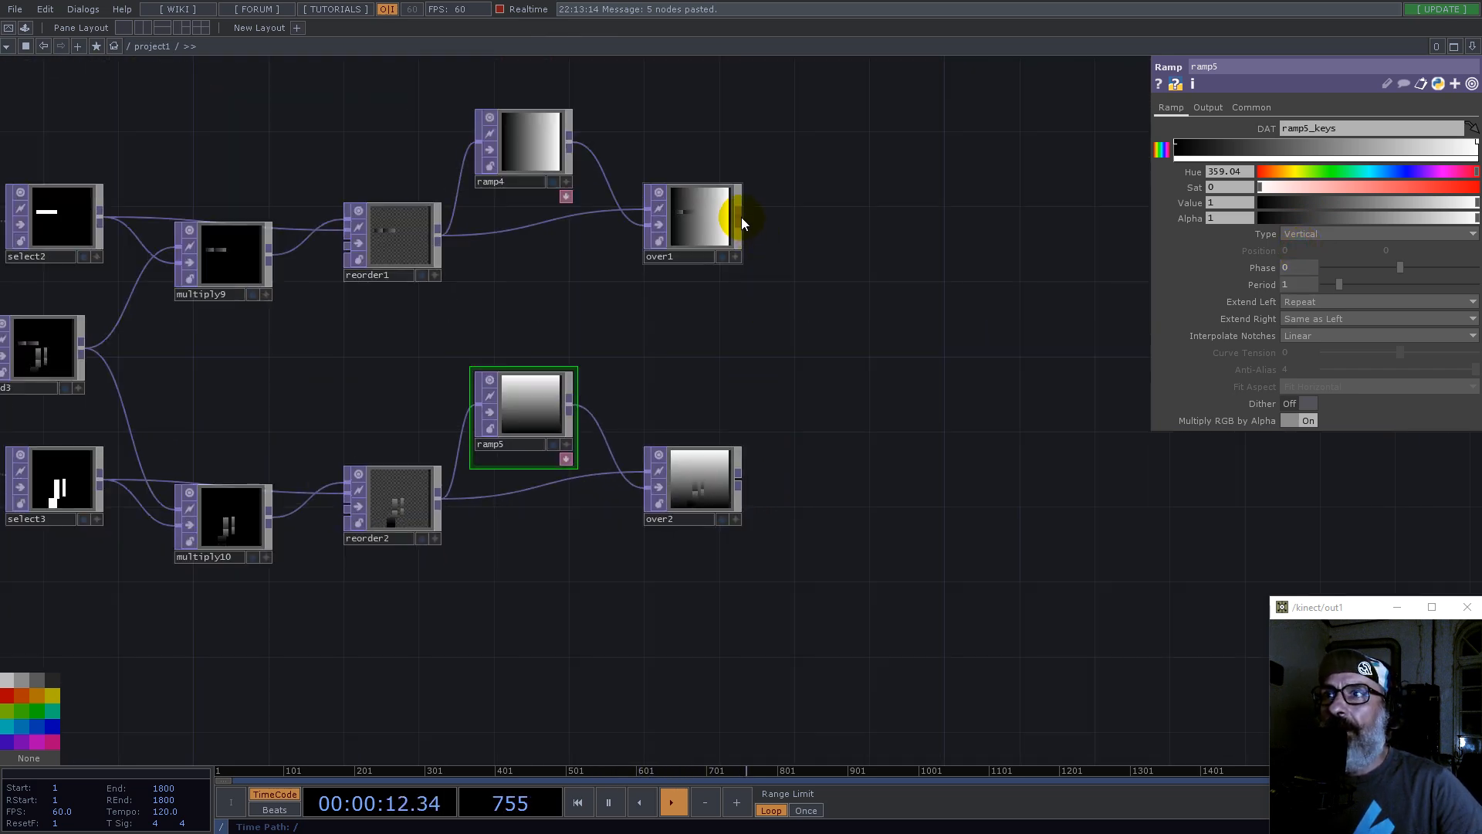
Step: Add a Reorder TOP fed by over1 and connect over2 to its second input
right_click(741, 216)
type("re")
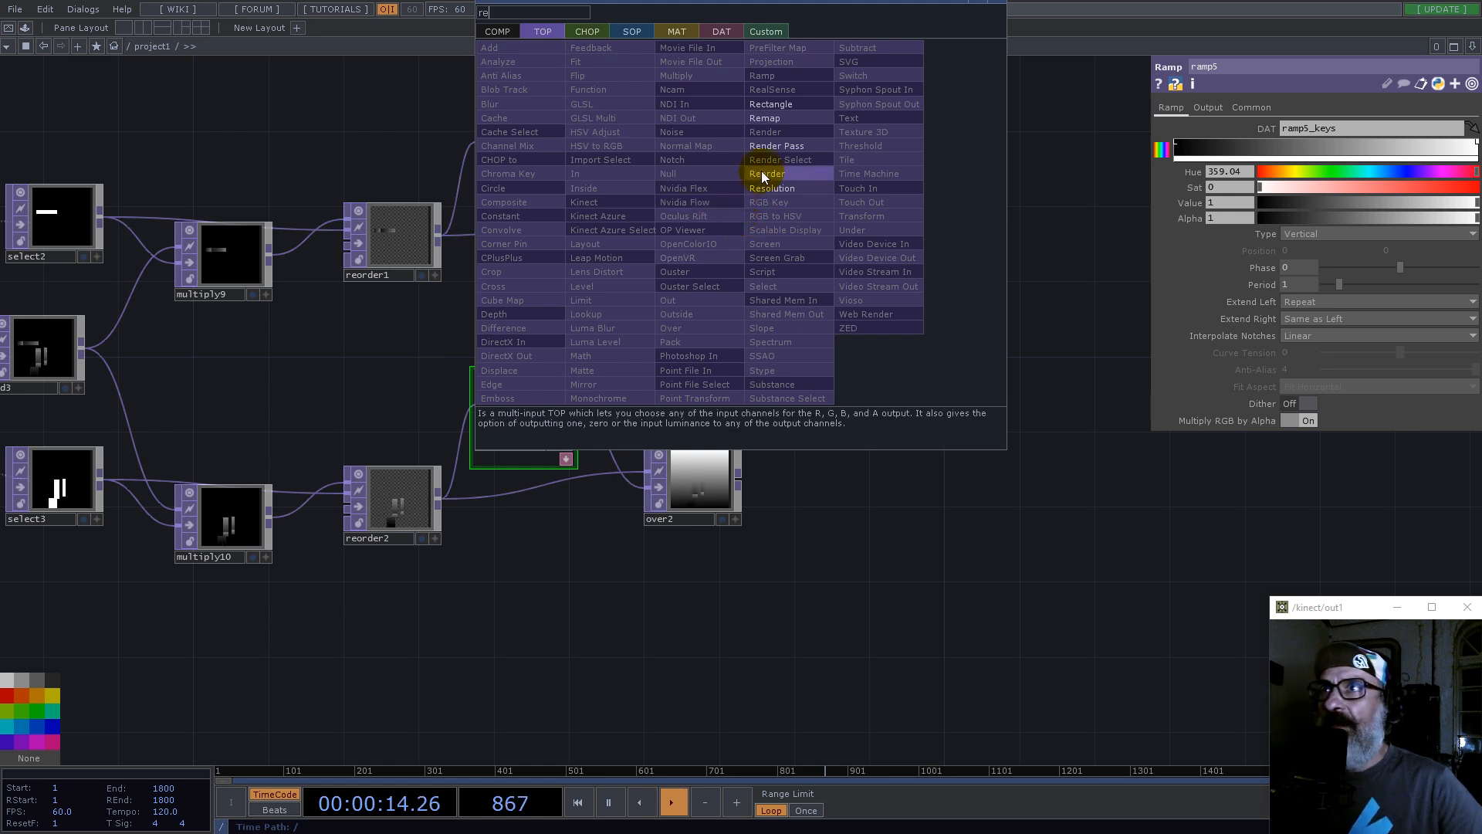
left_click(780, 171)
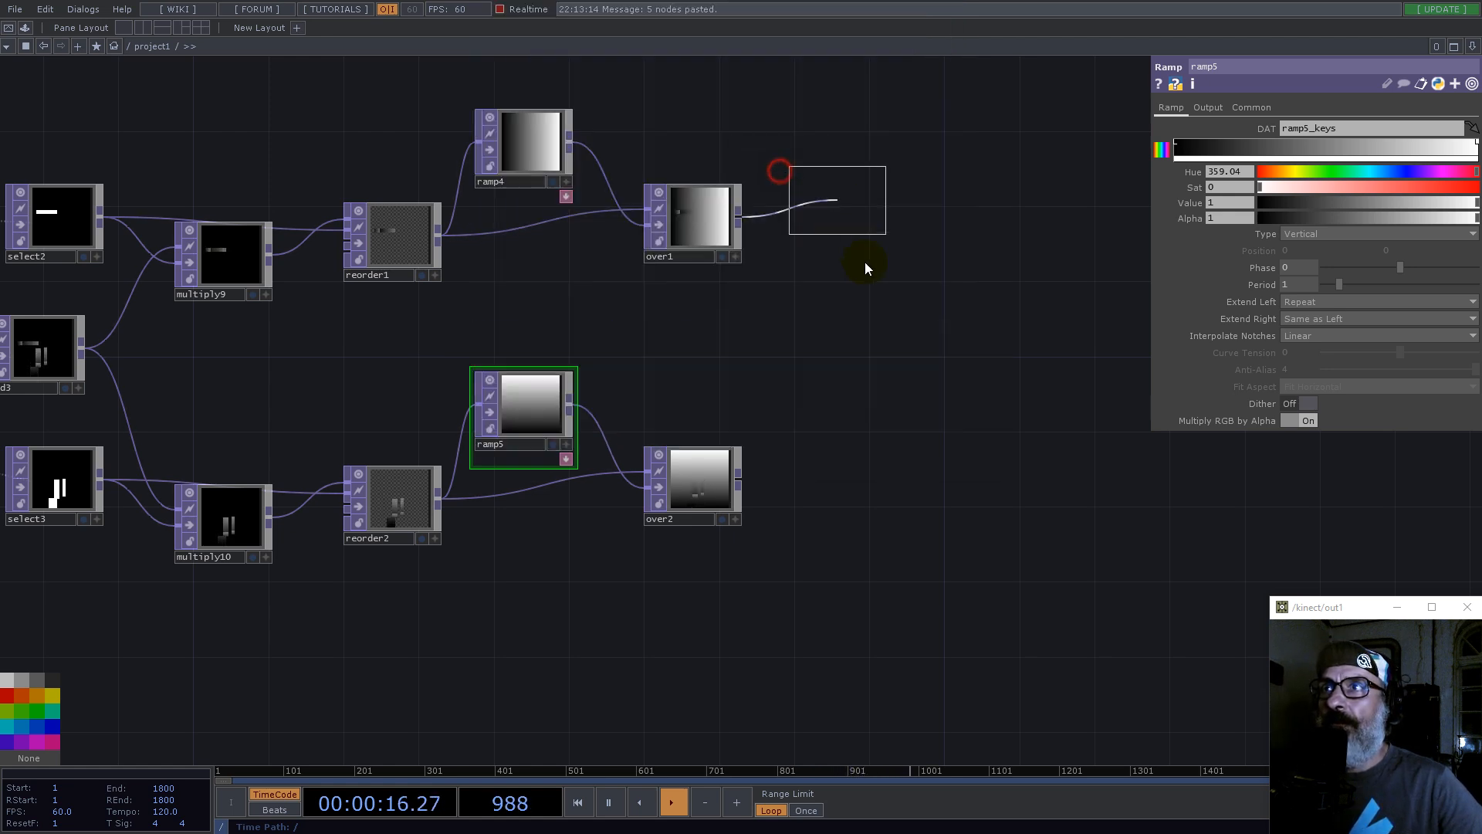
left_click(878, 371)
left_click_drag(738, 480, 830, 373)
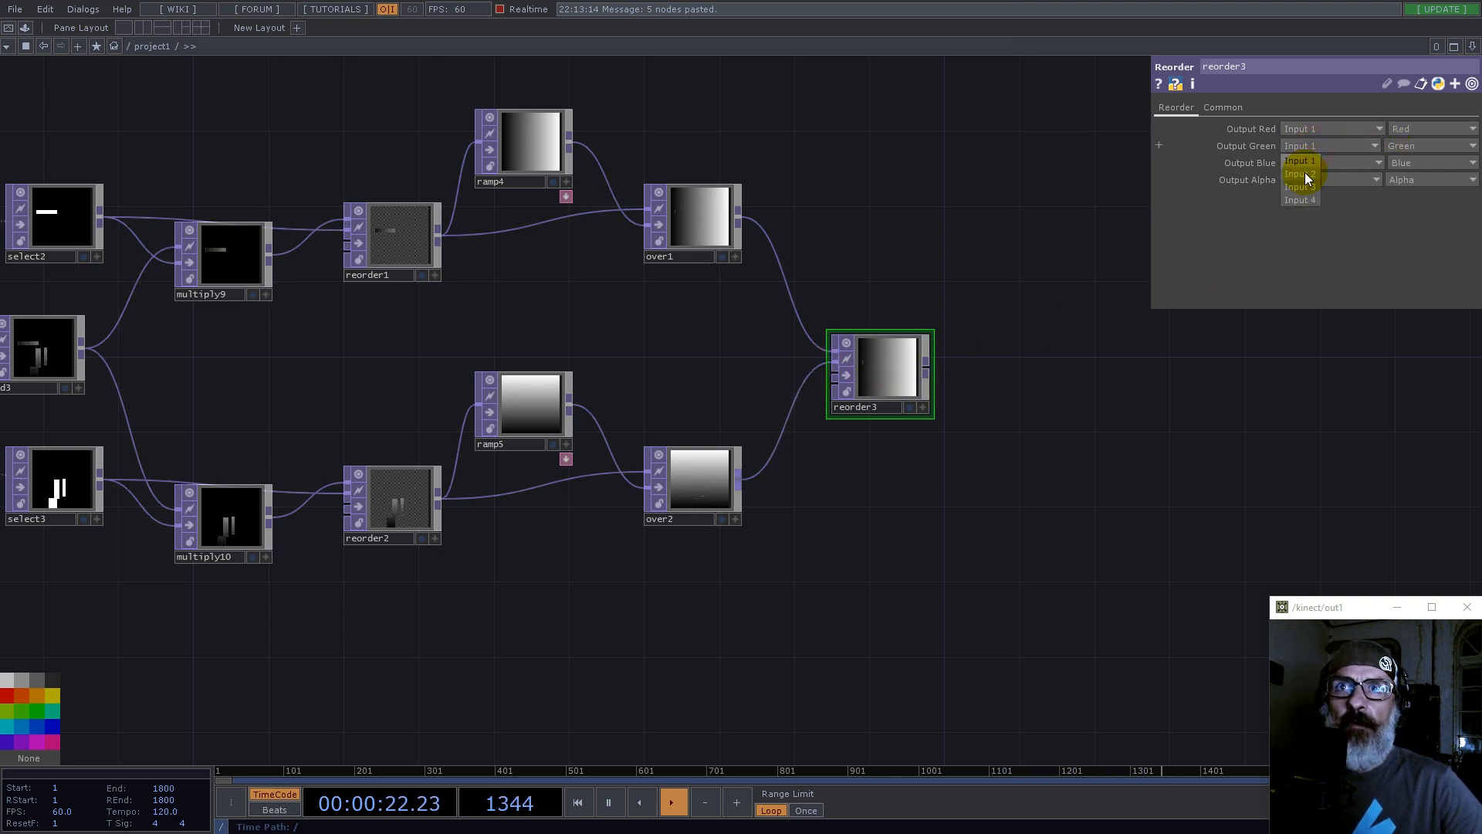
Step: Take reorder3's green output from Input 2, set its pixel format to 32-bit float (RG), and inspect the image
left_click(1221, 110)
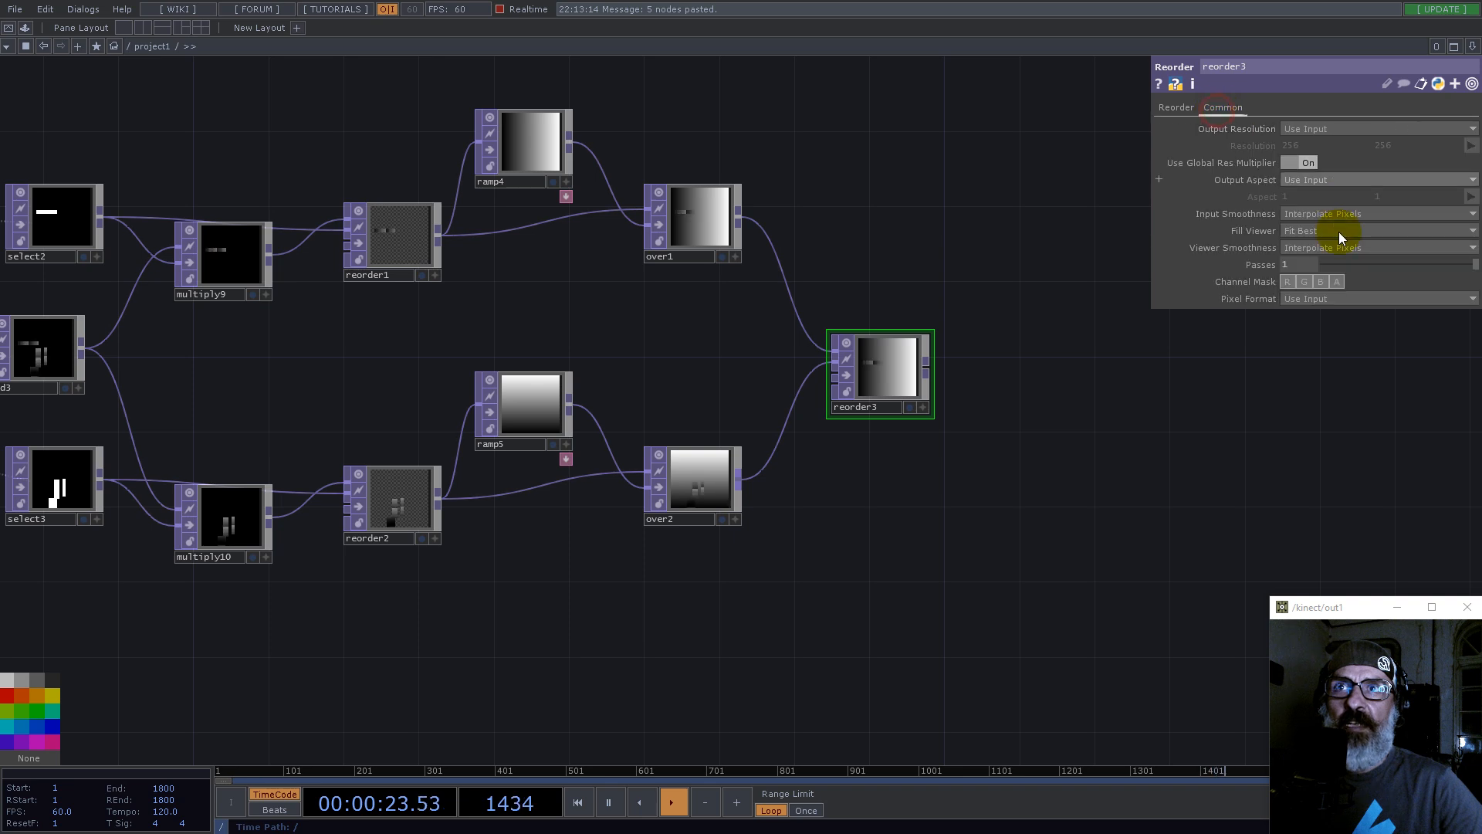
left_click(1317, 298)
left_click(1328, 537)
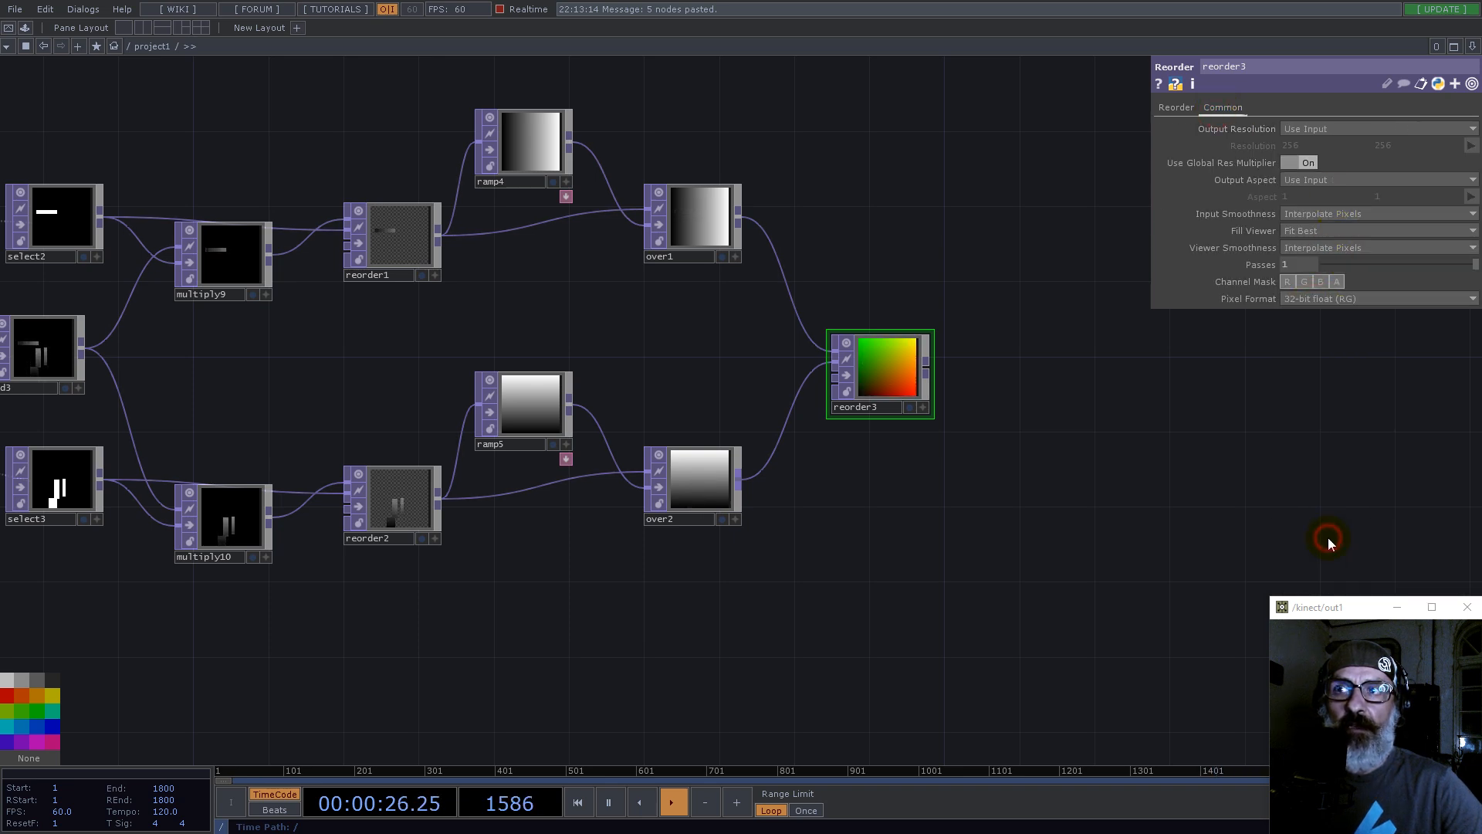
scroll(900, 390, "up", 8)
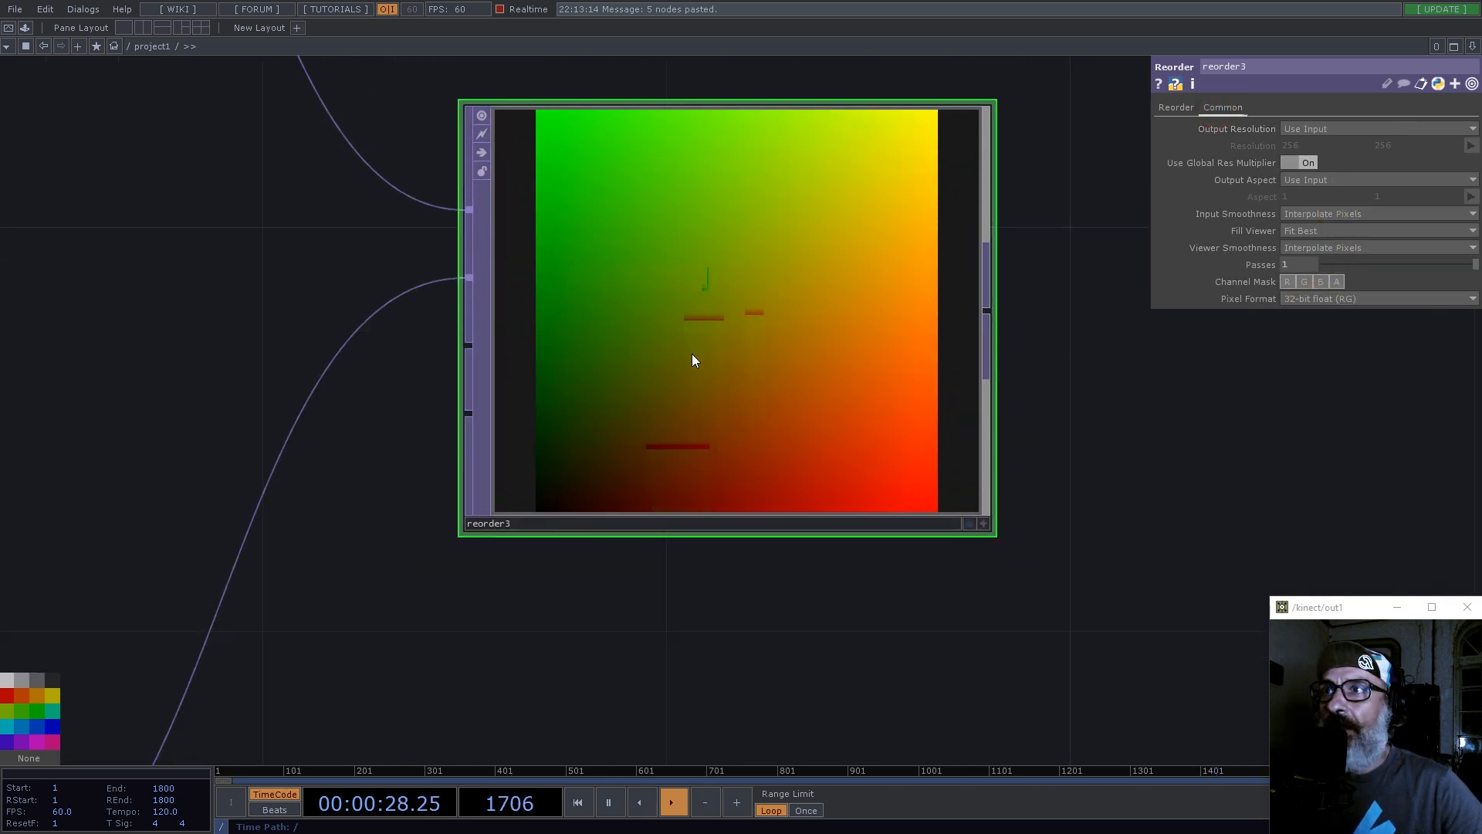
scroll(725, 363, "down", 8)
Step: Add a Null TOP after reorder3 and display null2 as the network background
right_click(729, 344)
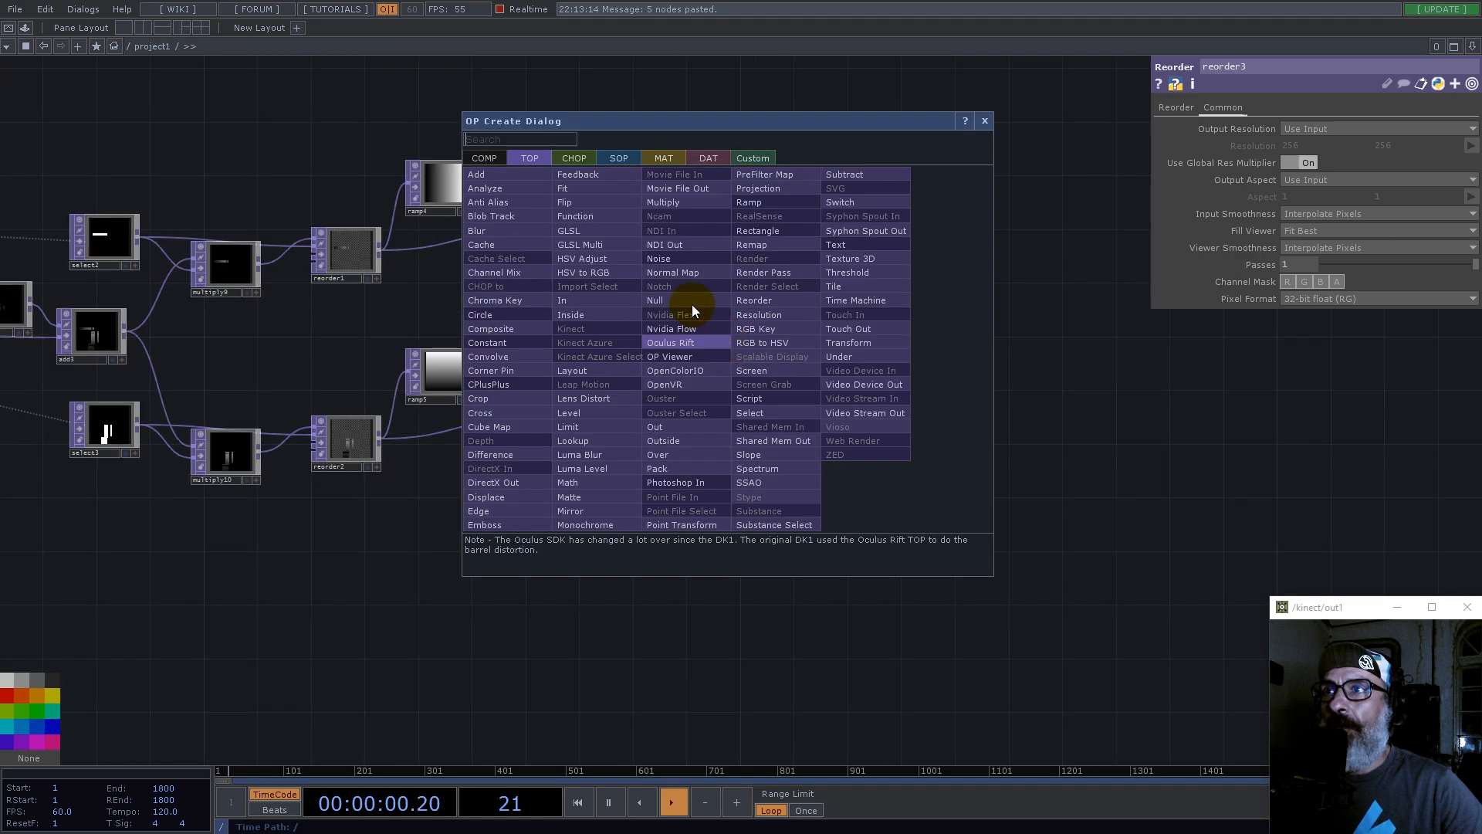
left_click(672, 298)
left_click(1158, 382)
left_click_drag(1045, 456, 894, 463)
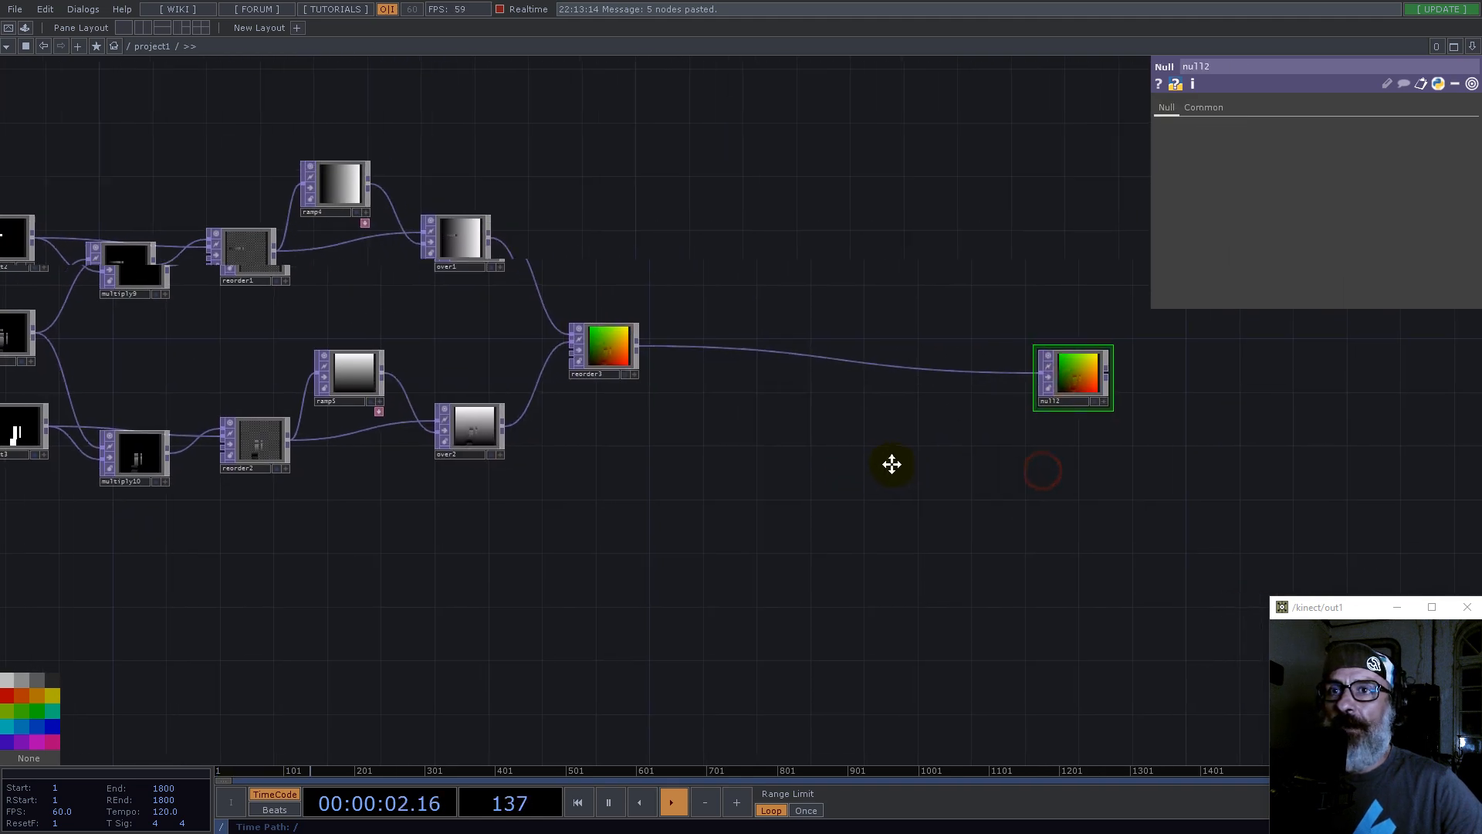
left_click(1036, 397)
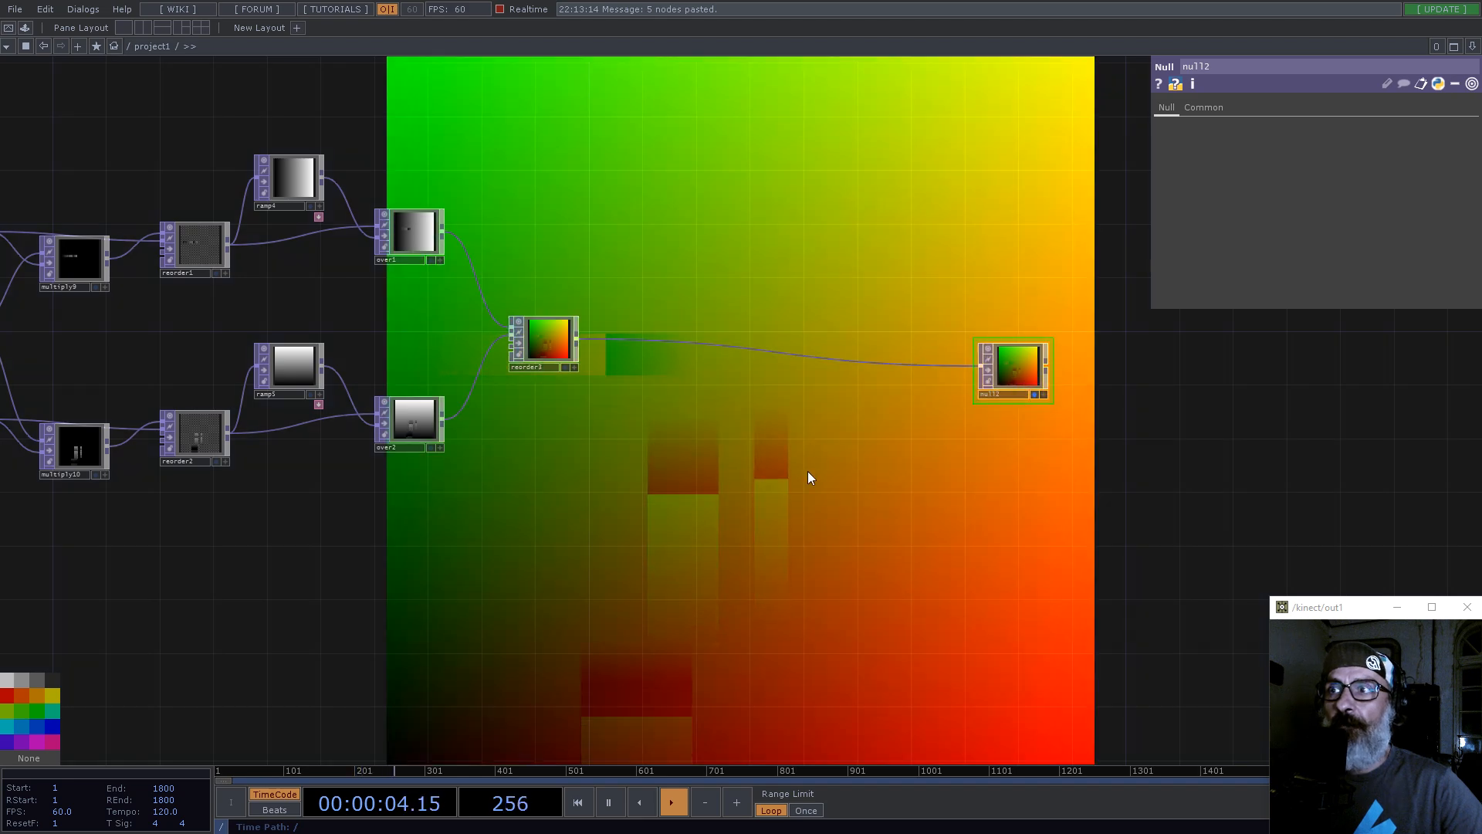
Step: Add a Select TOP in the empty area below the end of the network
scroll(805, 470, "down", 4)
mouse_move(730, 432)
left_mouse_down()
mouse_move(675, 463)
mouse_move(756, 445)
left_mouse_up()
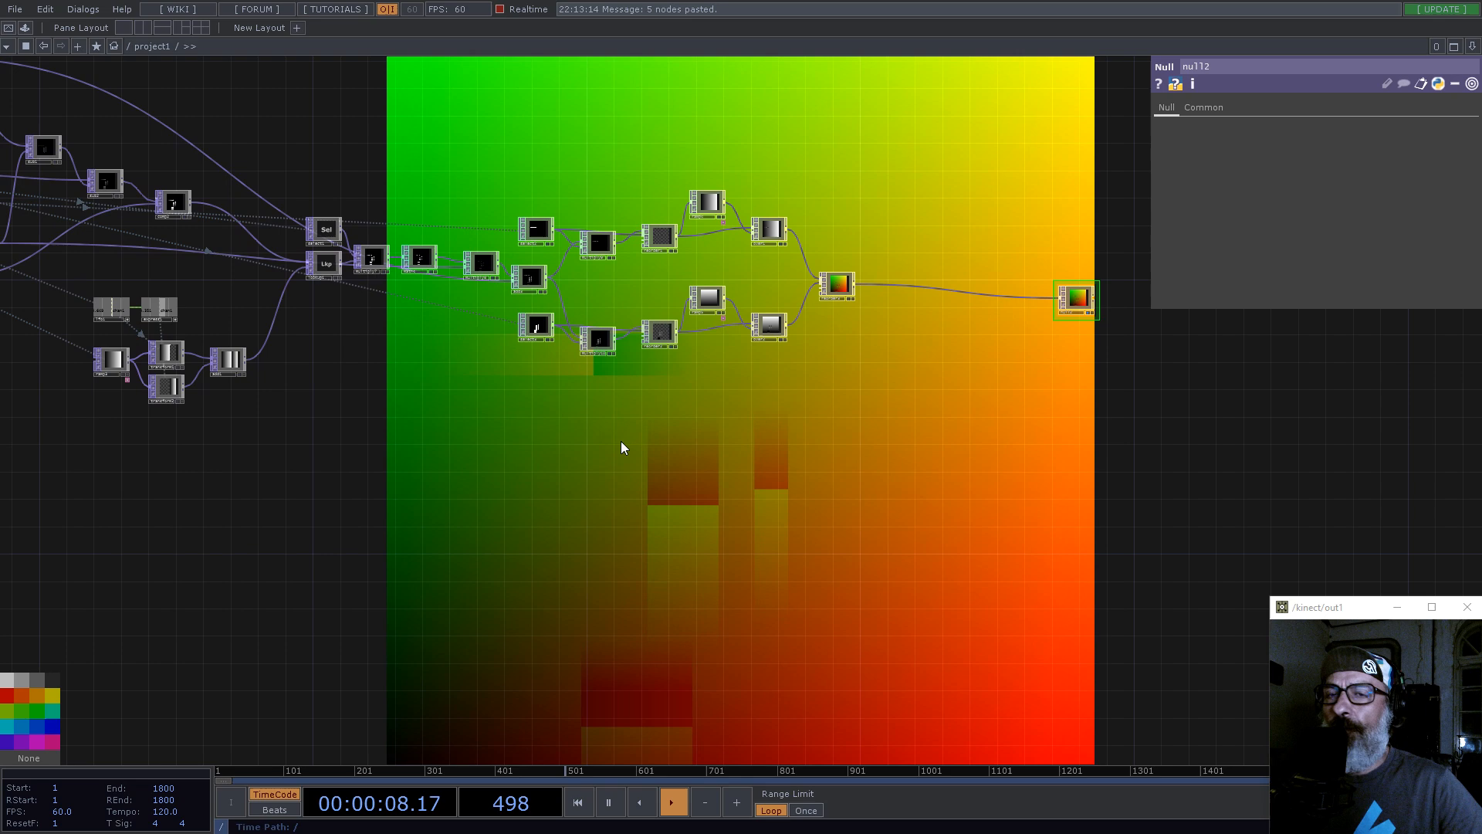
left_click_drag(746, 440, 672, 473)
key("Tab")
type("sel")
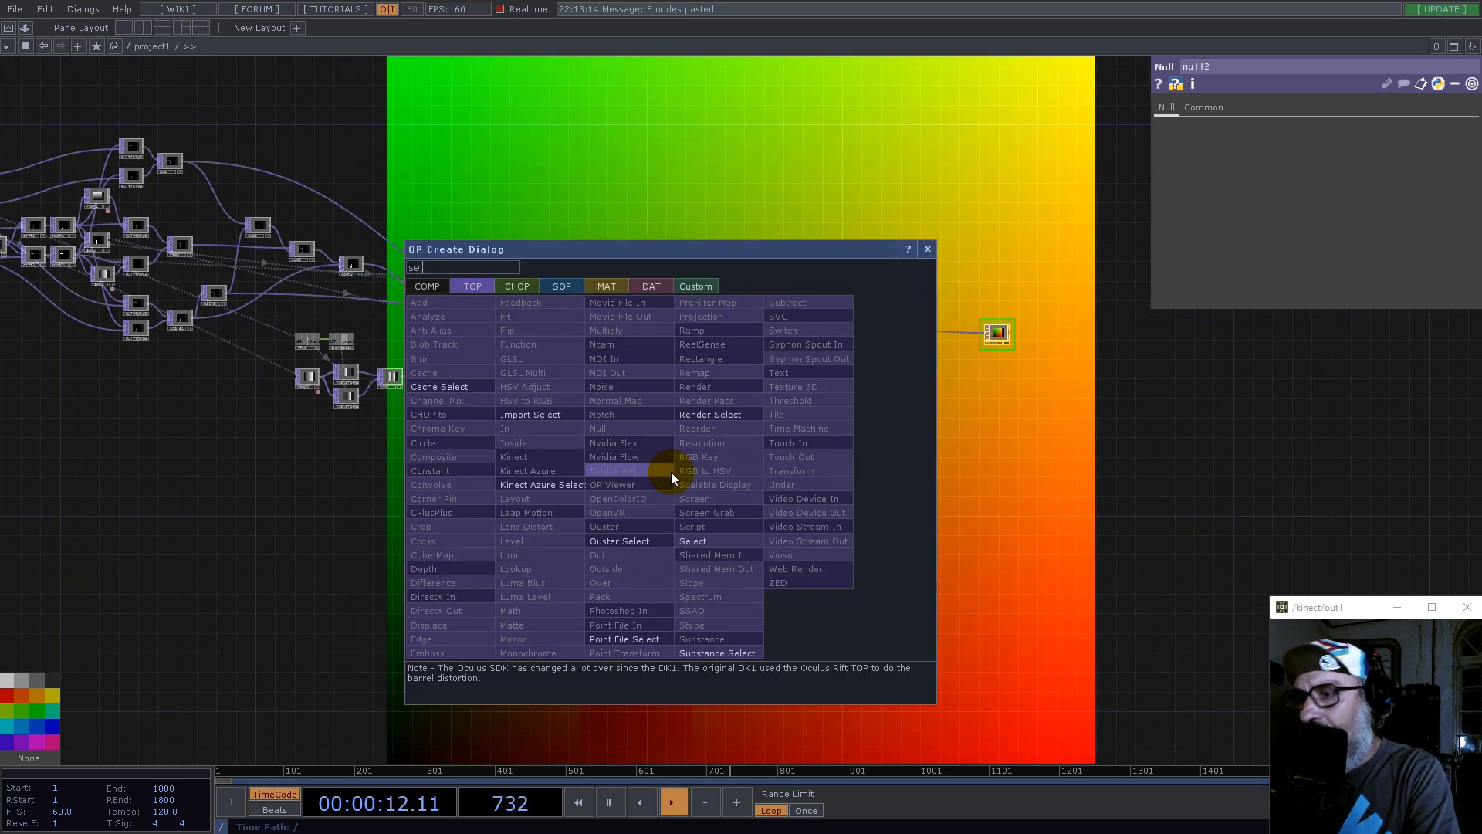
left_click(699, 542)
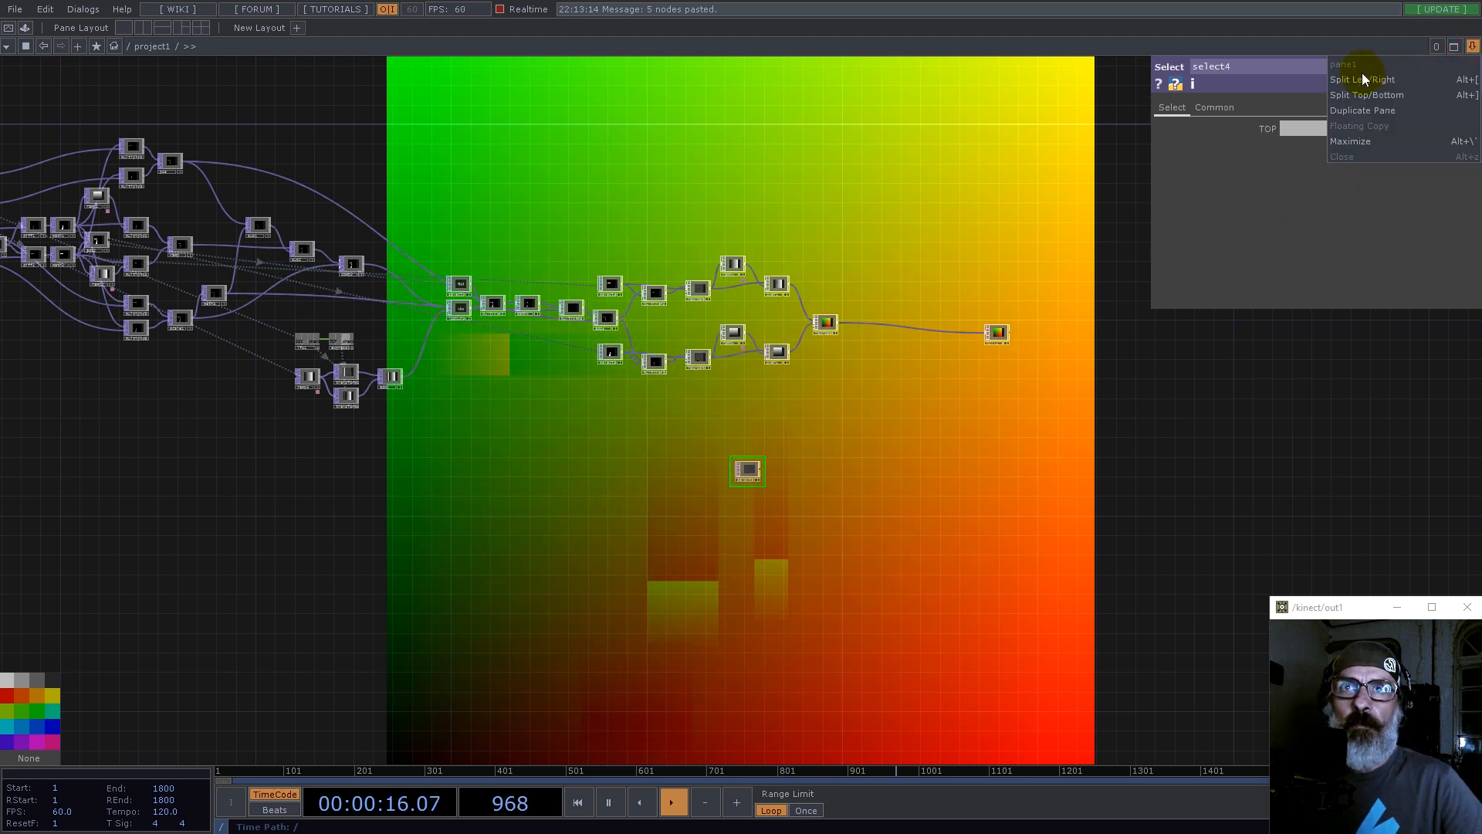
Step: Make select4 reference fit1 inside the kinect component using a temporary second network pane, and return to a single pane
left_click(1360, 80)
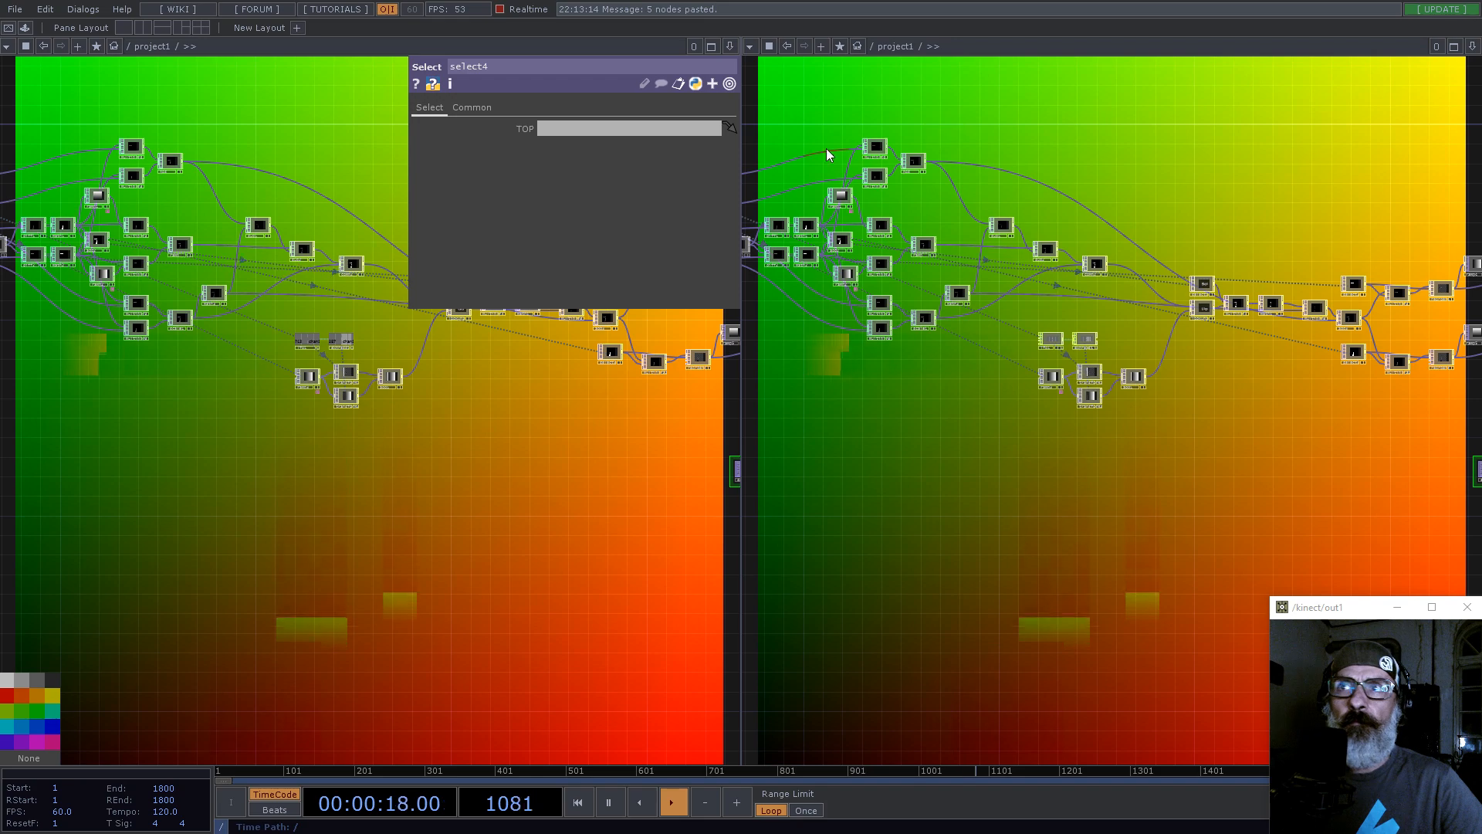
scroll(1048, 396, "down", 10)
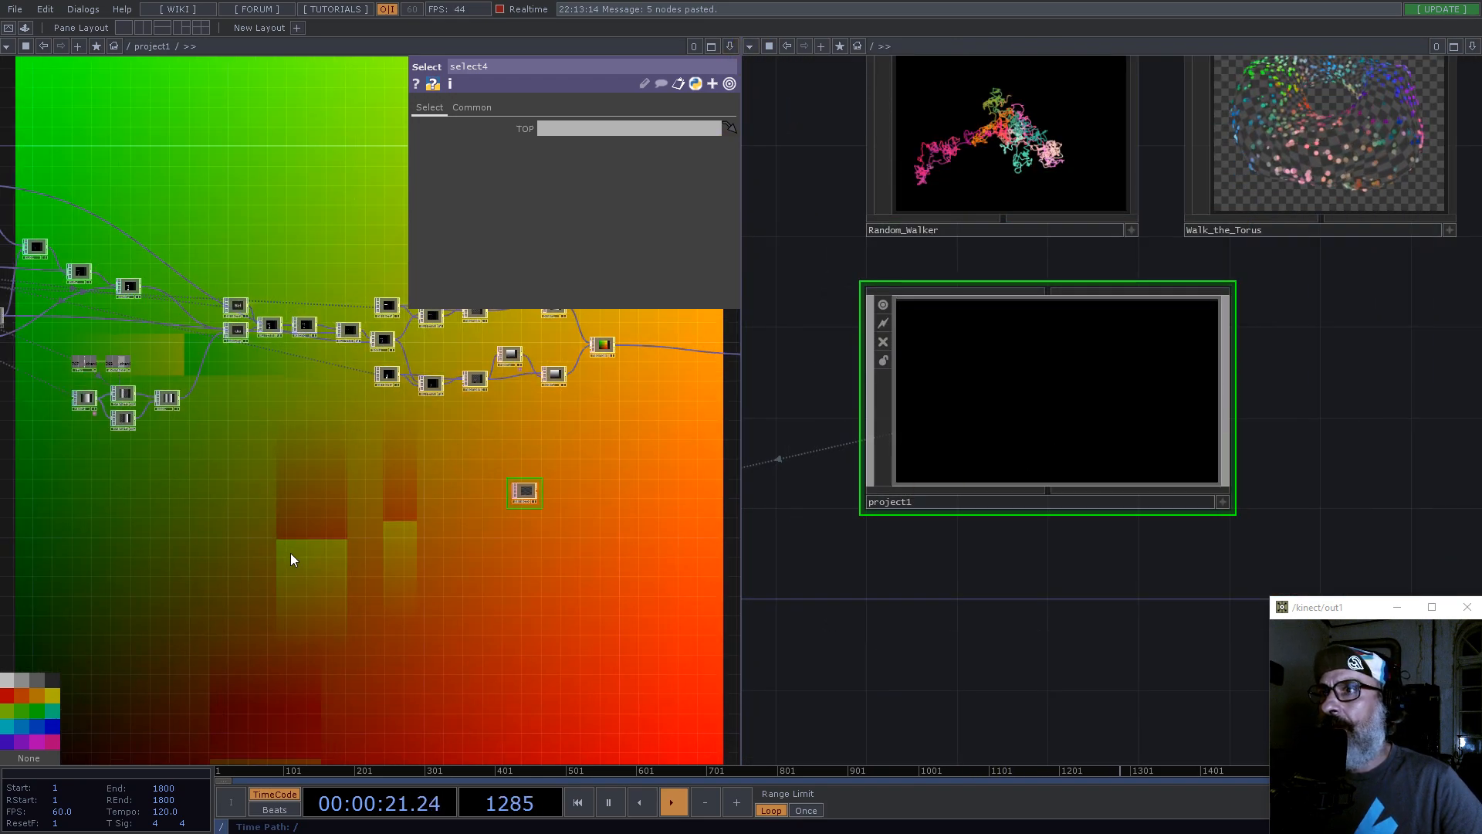
scroll(543, 473, "up", 5)
scroll(1035, 452, "down", 6)
scroll(1154, 532, "up", 6)
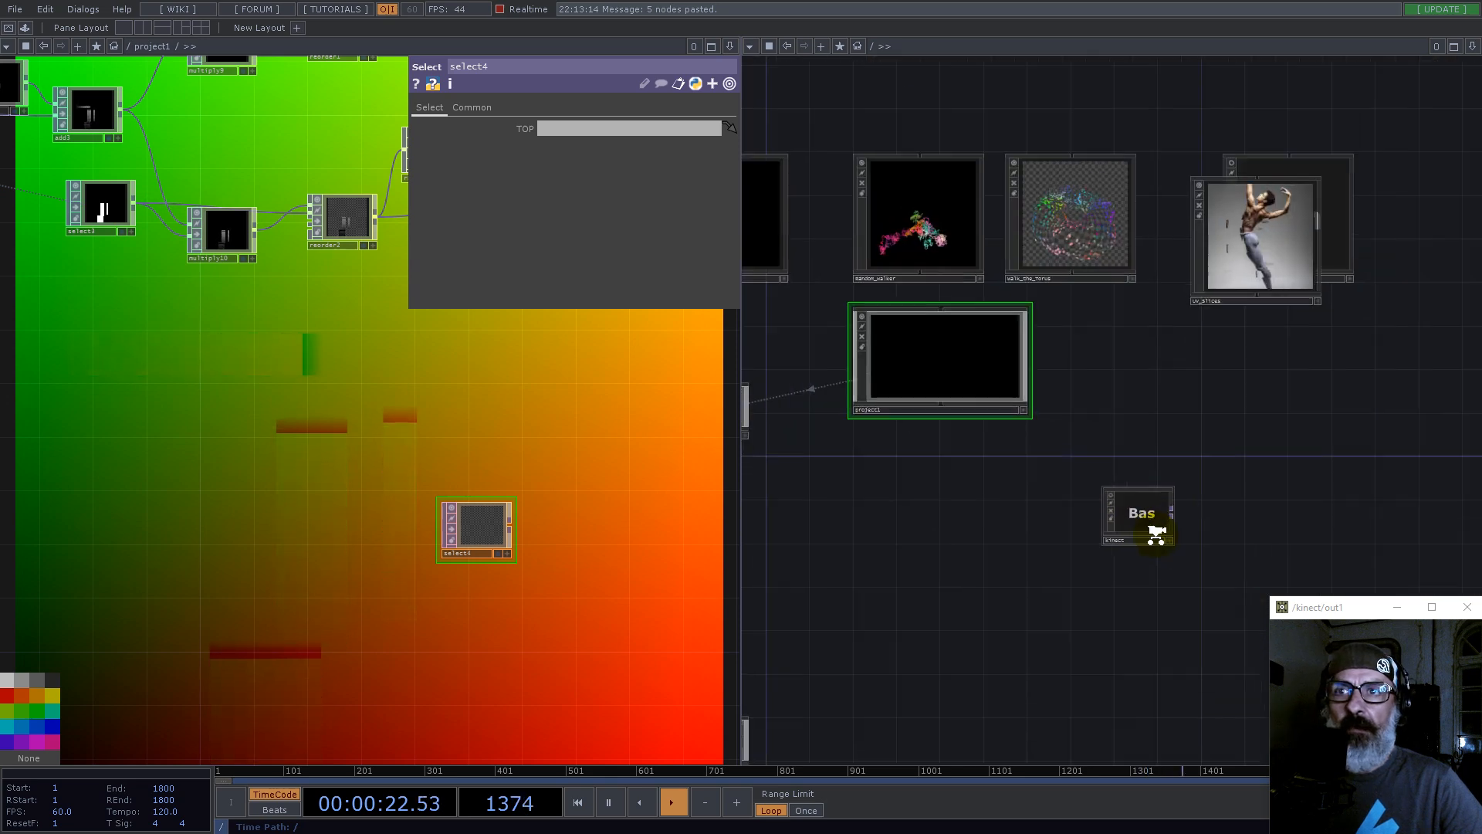
scroll(1136, 509, "up", 3)
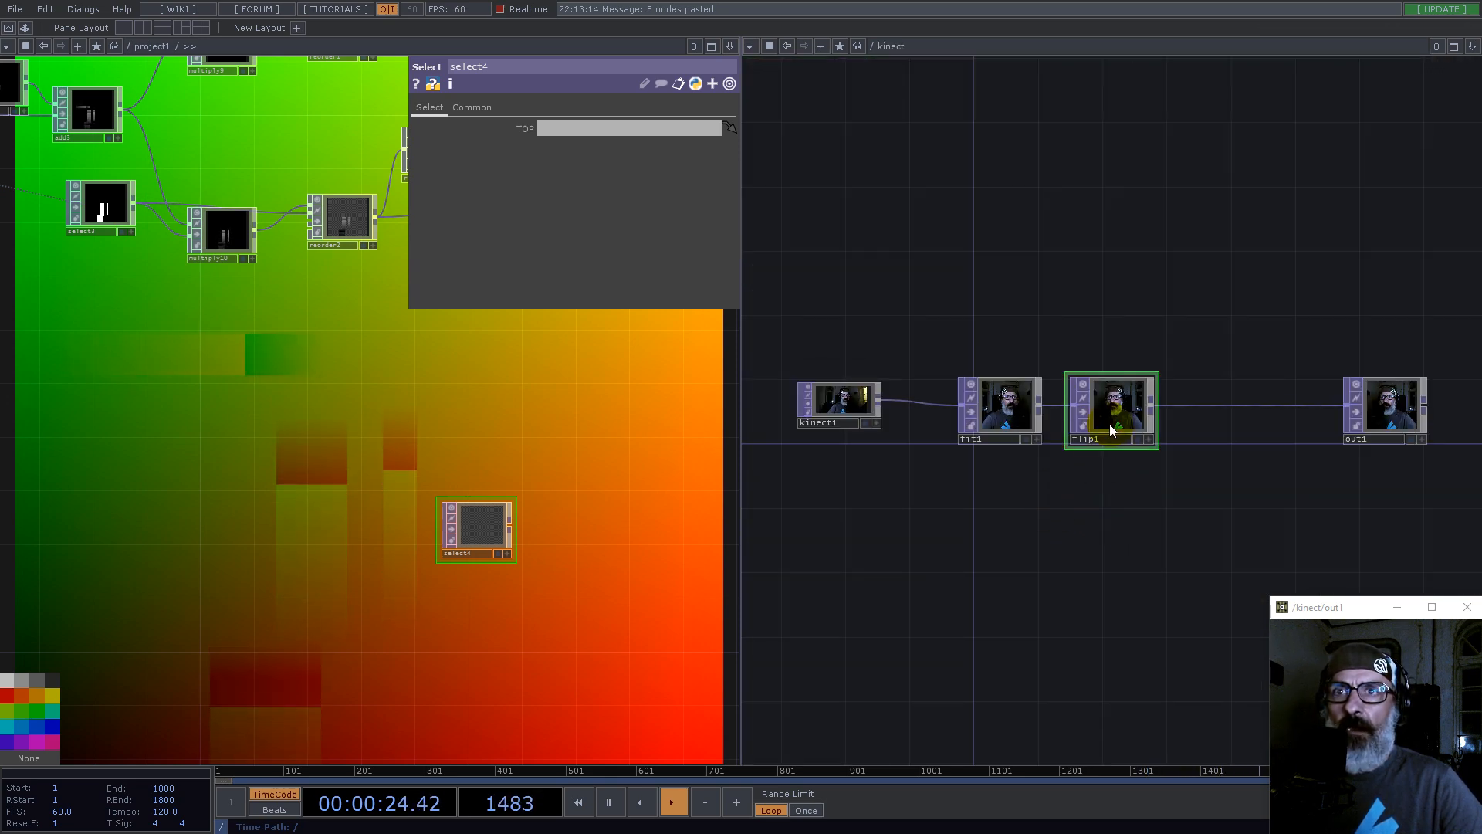
left_click_drag(1004, 414, 462, 522)
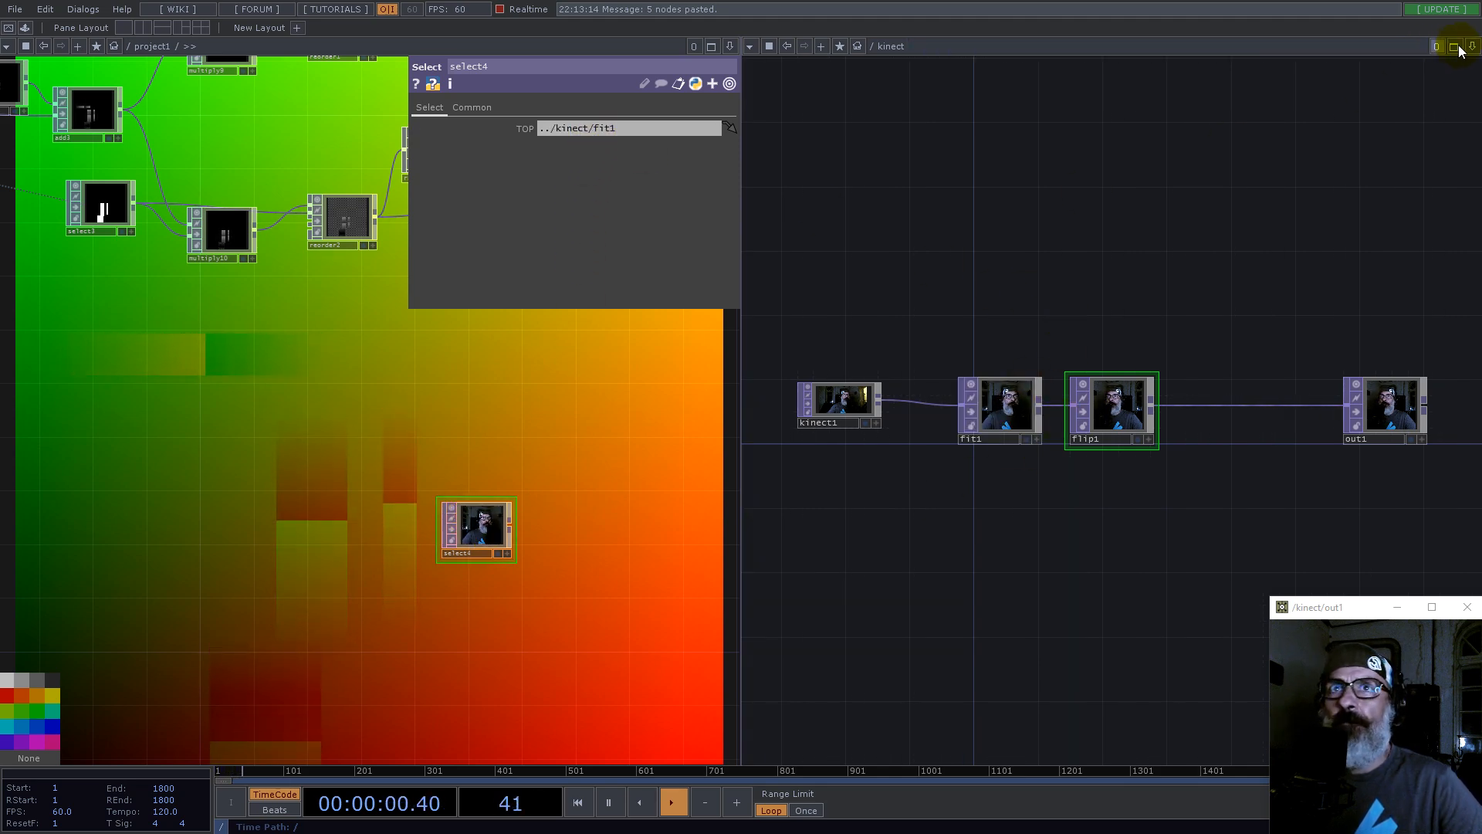
left_click(1379, 158)
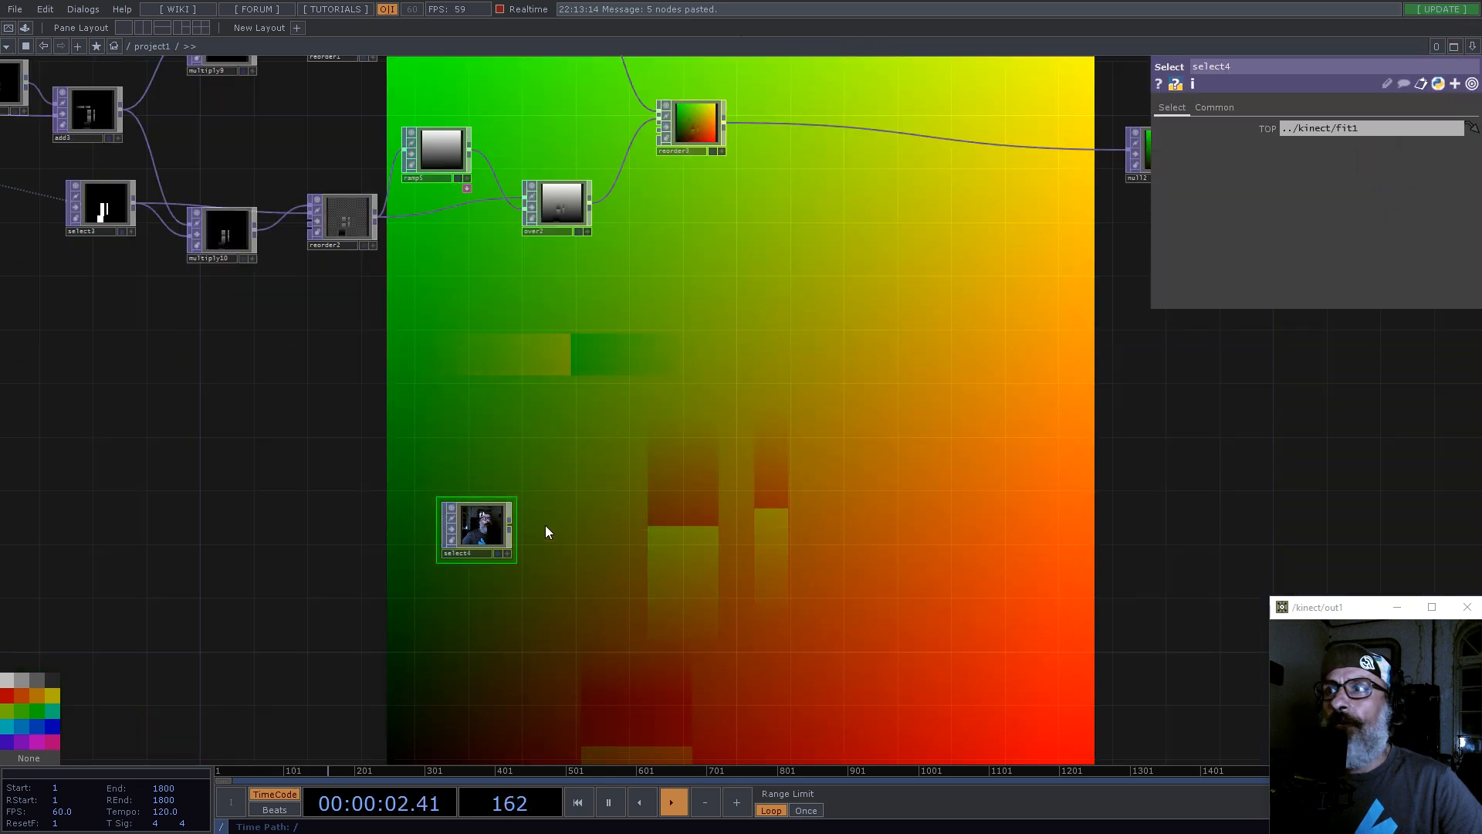
Step: Place select4 directly below reorder3
middle_click_drag(715, 189, 721, 349)
left_click_drag(721, 349, 675, 349)
middle_click_drag(703, 423, 809, 318)
left_click_drag(821, 312, 692, 403)
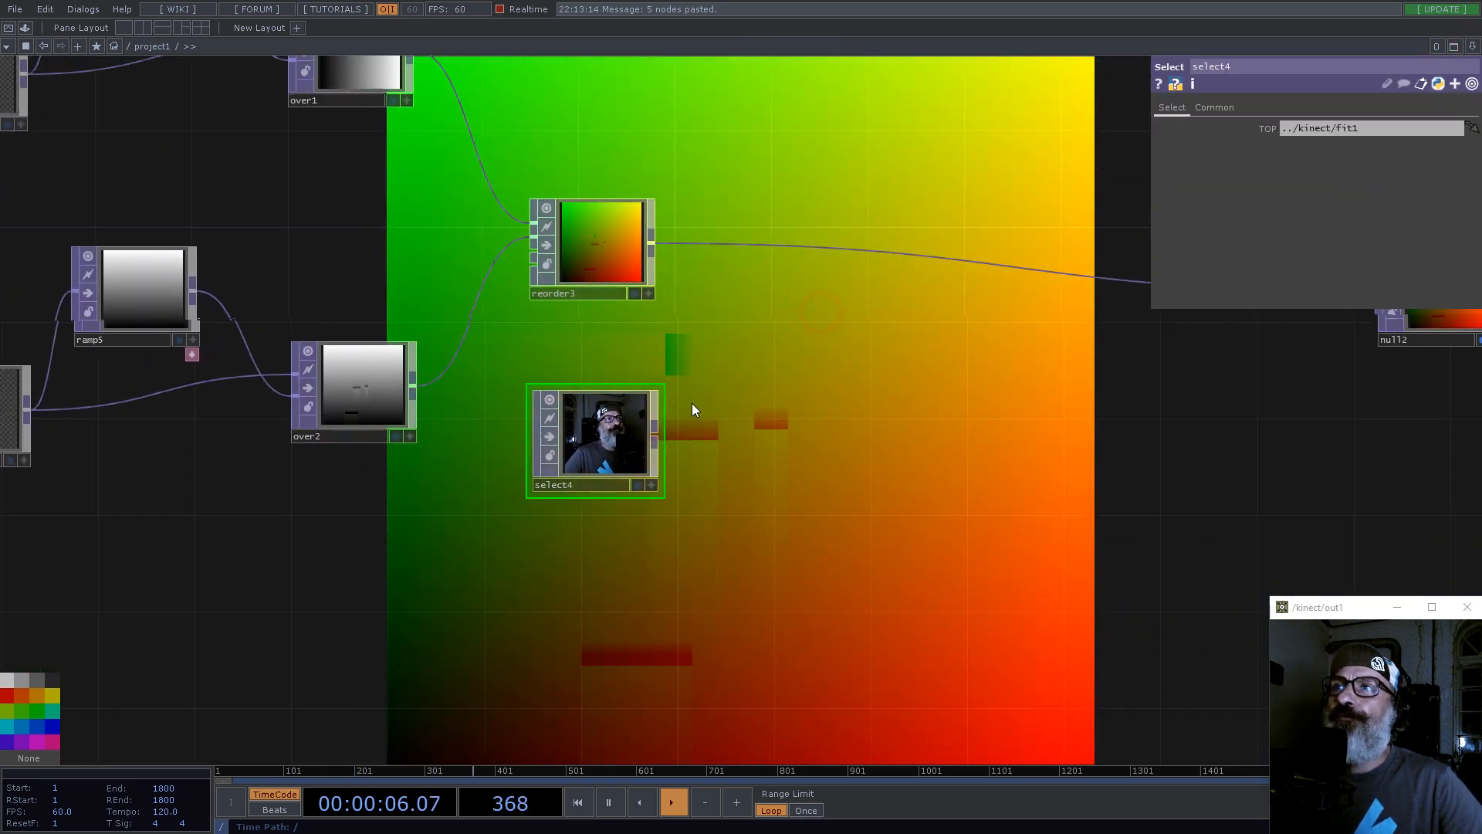
Step: Add a Remap TOP fed by select4 and connect reorder3 to its second input
right_click(651, 445)
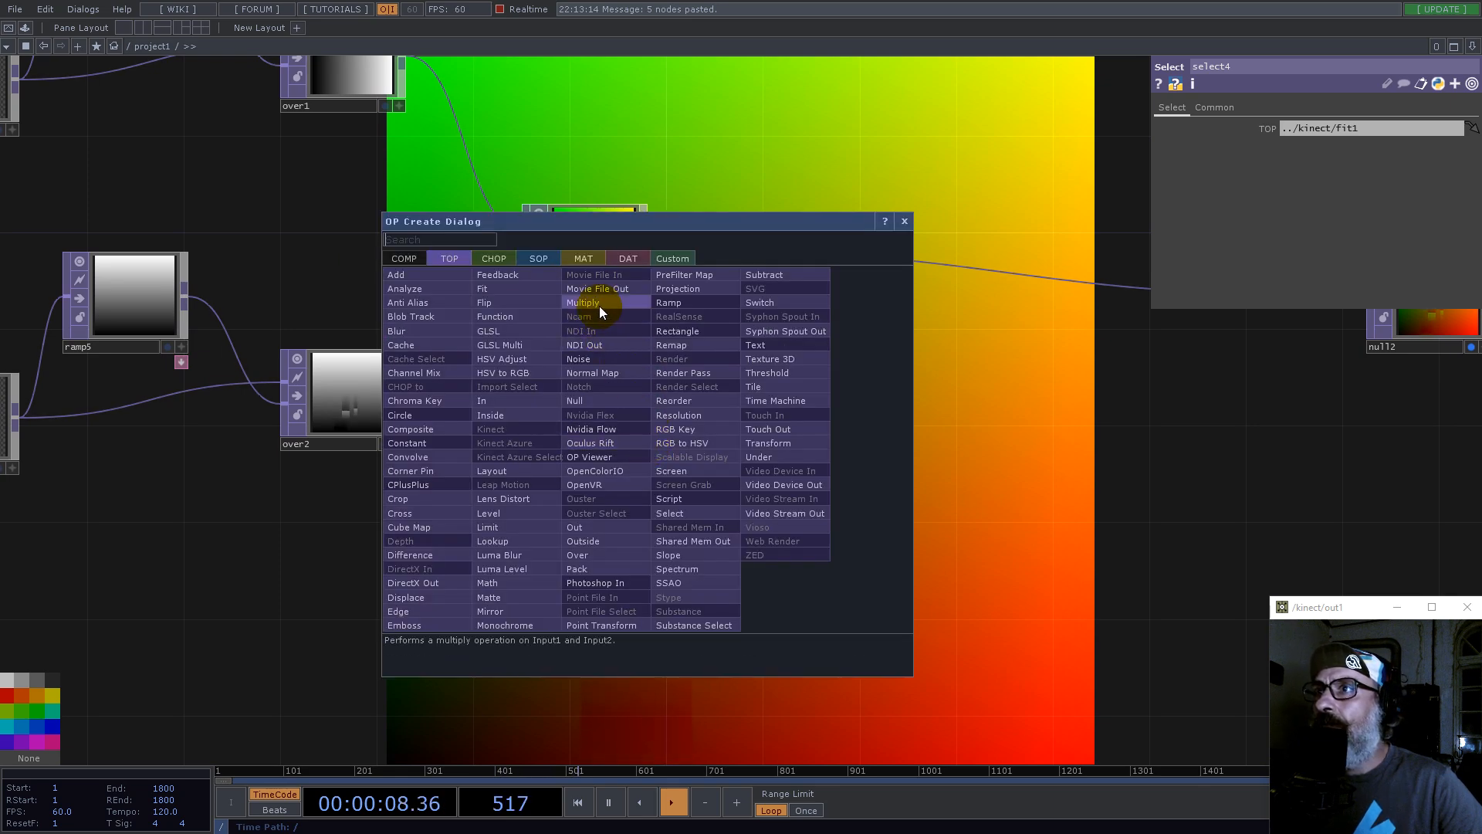
type("re")
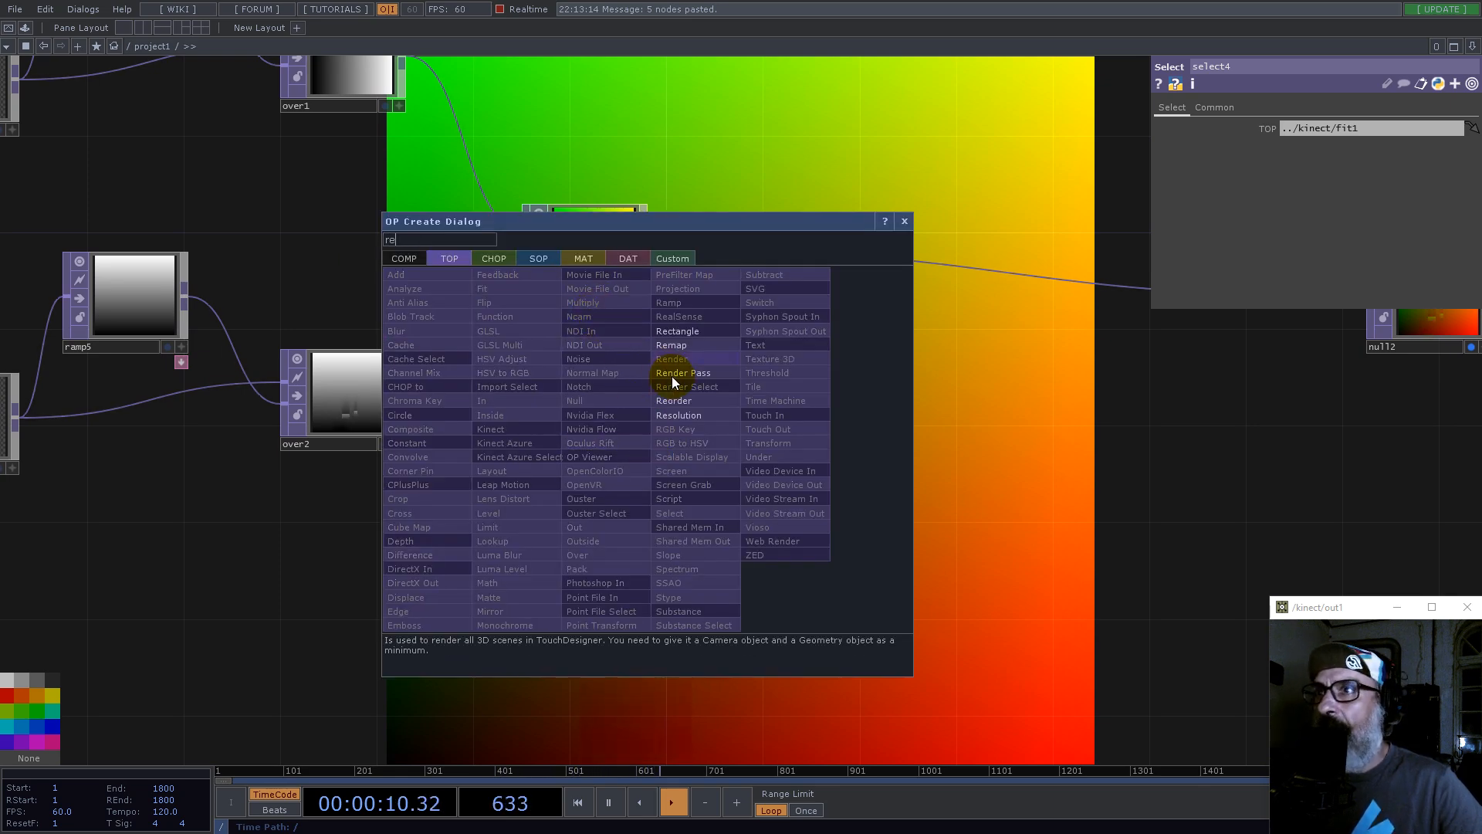
left_click(683, 345)
left_click(817, 344)
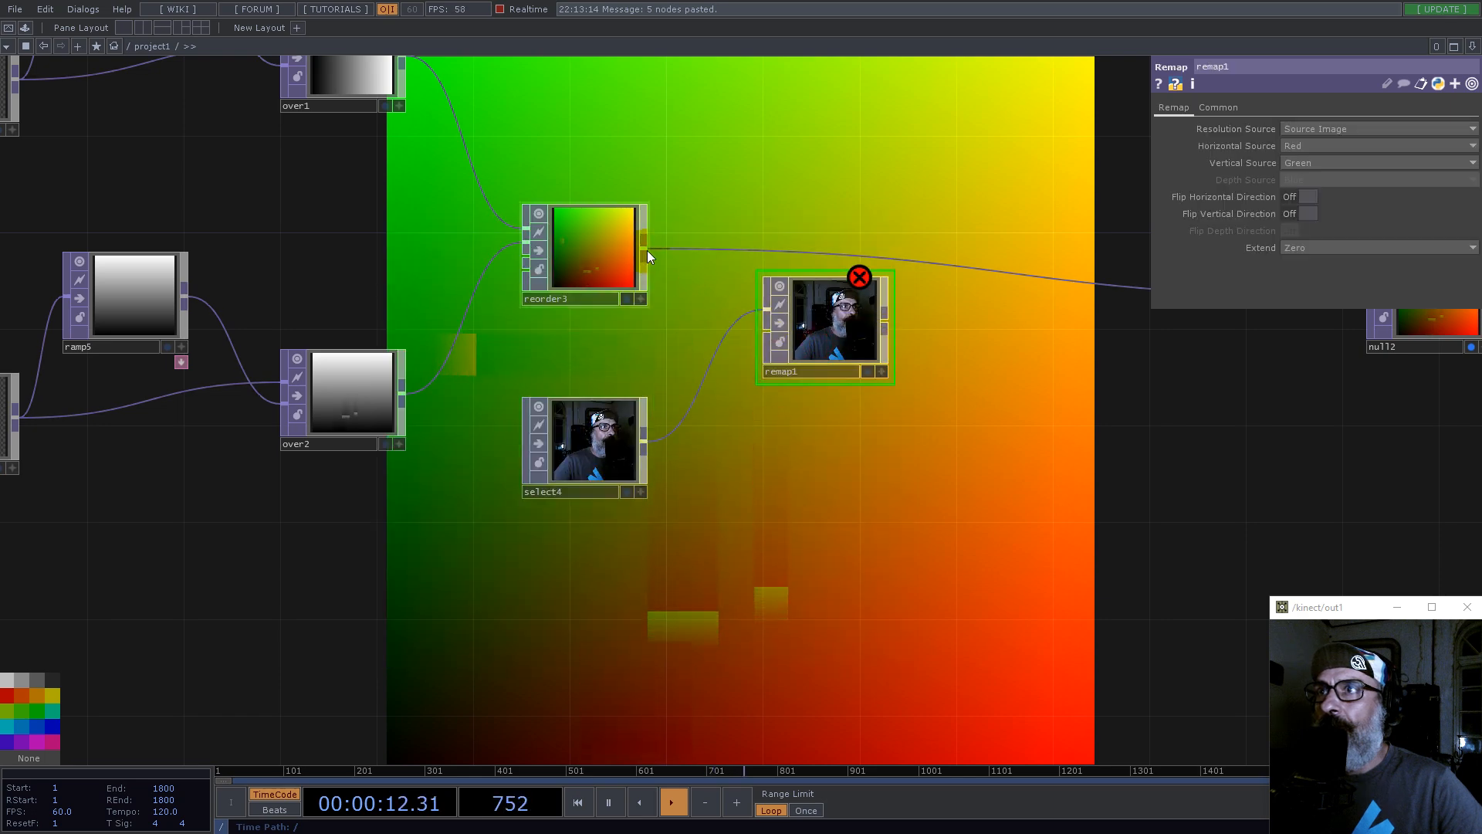
left_click_drag(647, 251, 762, 349)
Step: Feed null2 from remap1 and set remap1's Extend to Mirror
left_click_drag(948, 451, 846, 517)
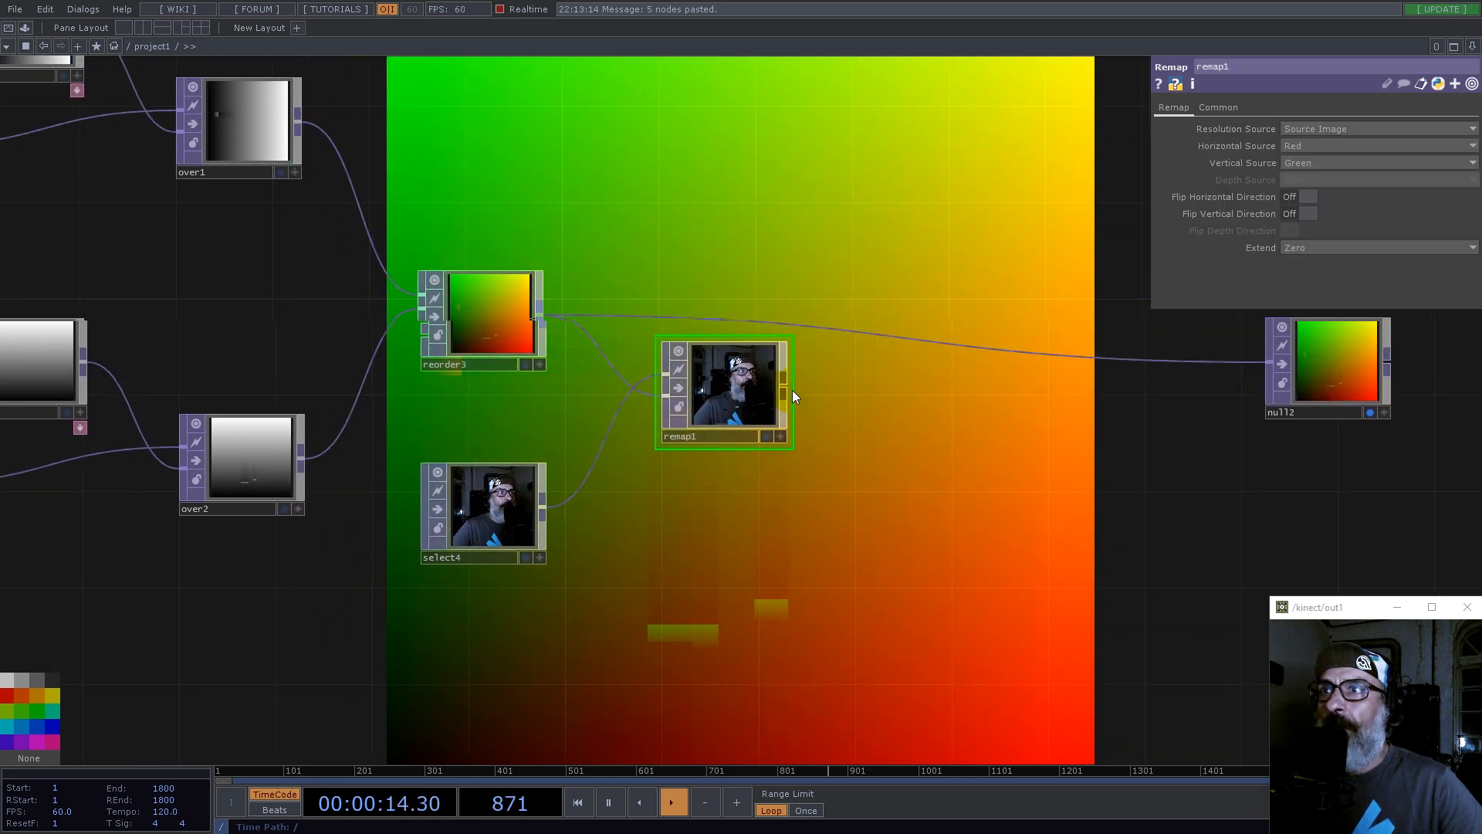
left_click(1029, 353)
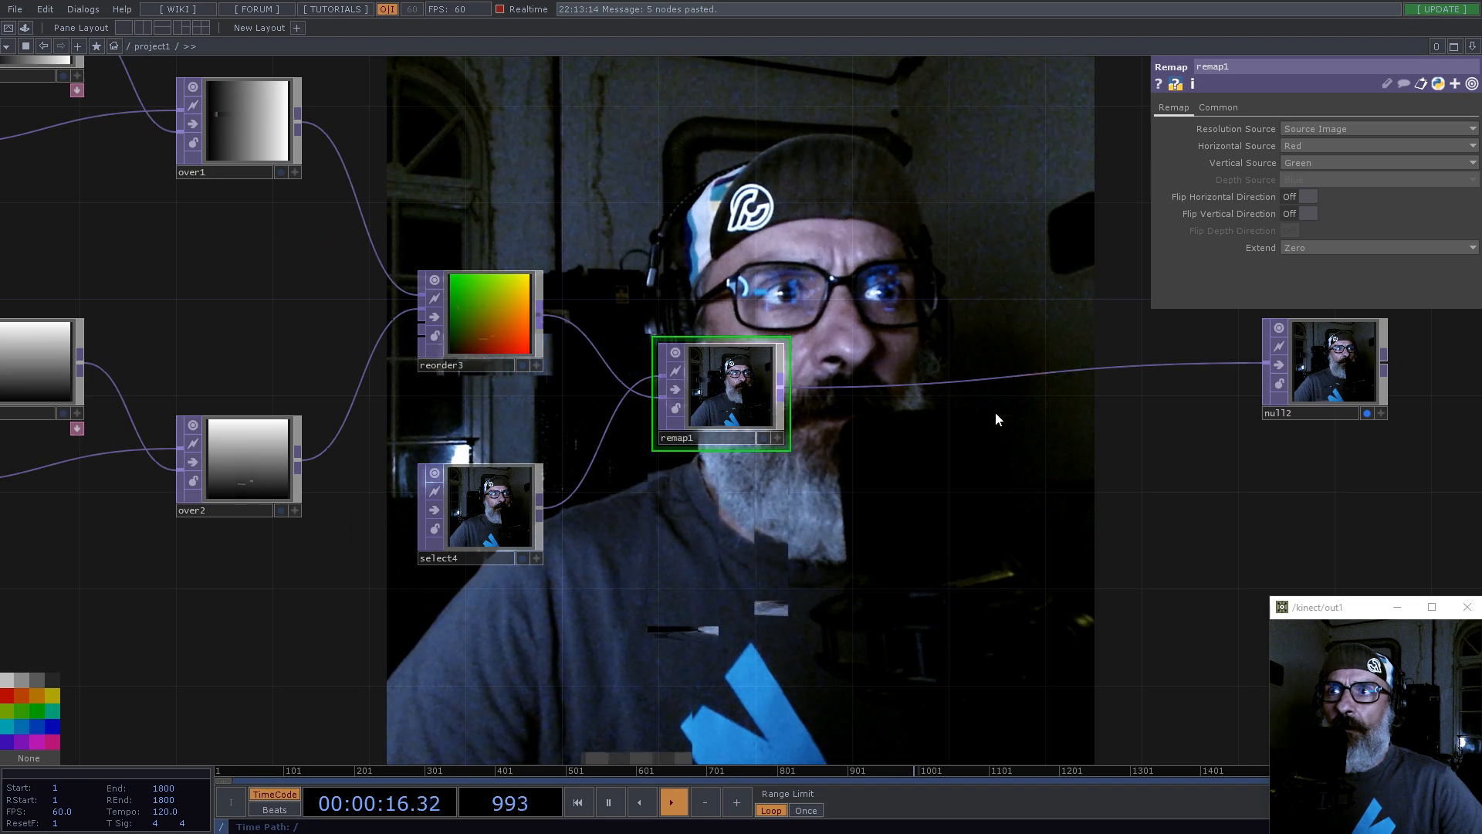
left_click_drag(952, 510, 745, 744)
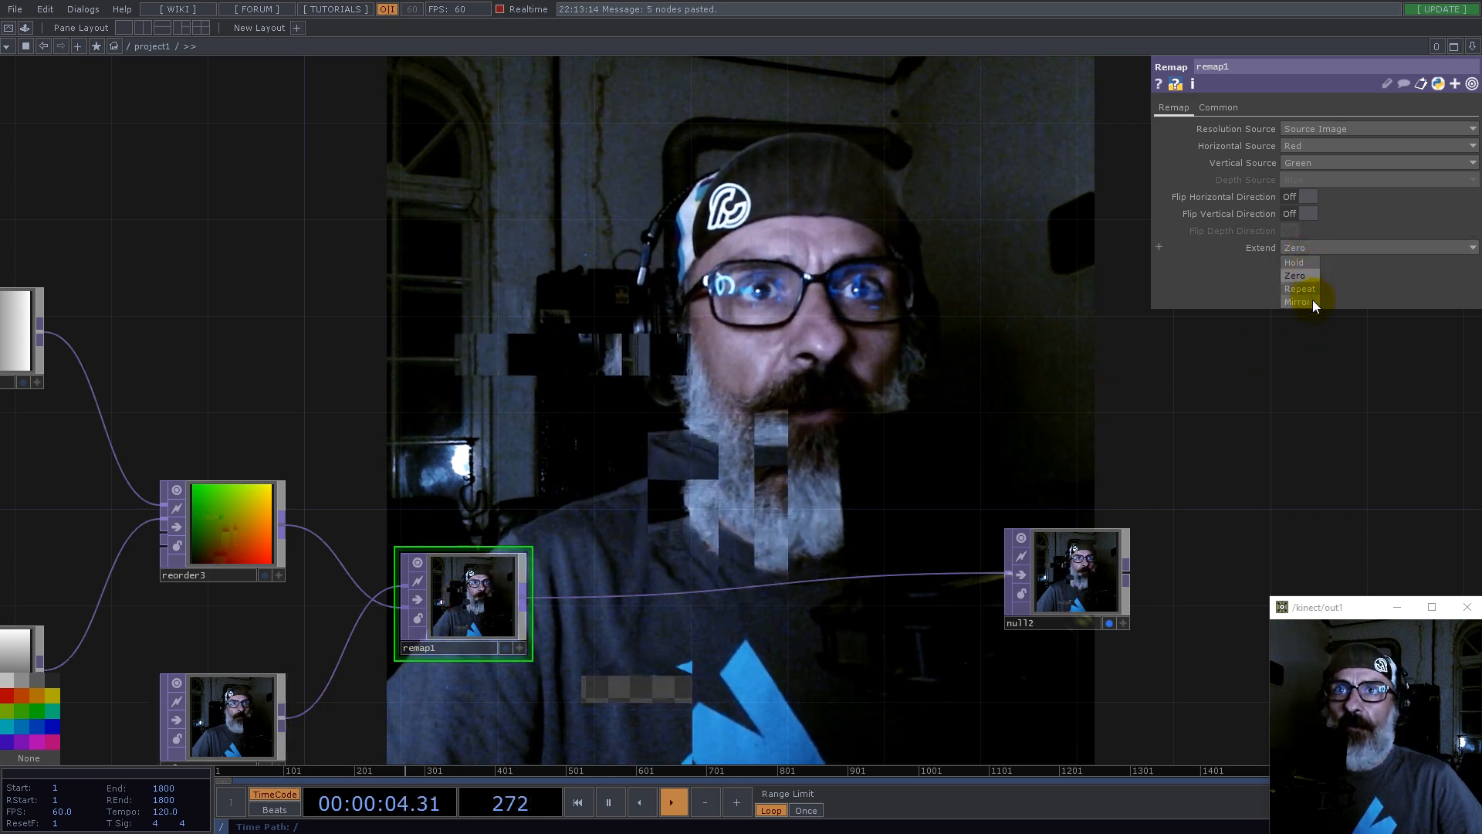
left_click(1301, 302)
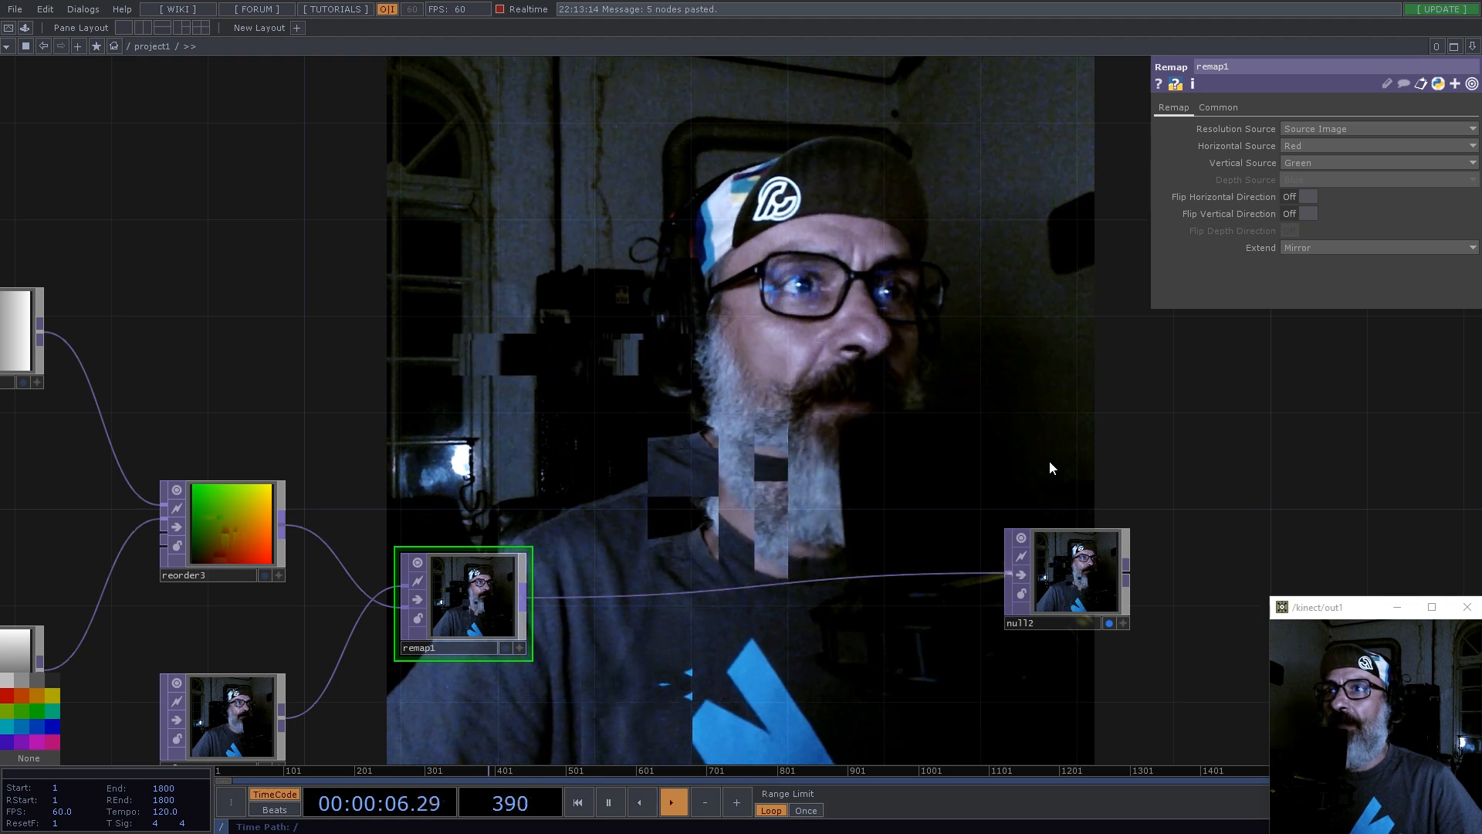
Step: Lock select4 to freeze the camera image feeding remap1
left_click_drag(639, 475, 989, 444)
scroll(1077, 470, "down", 4)
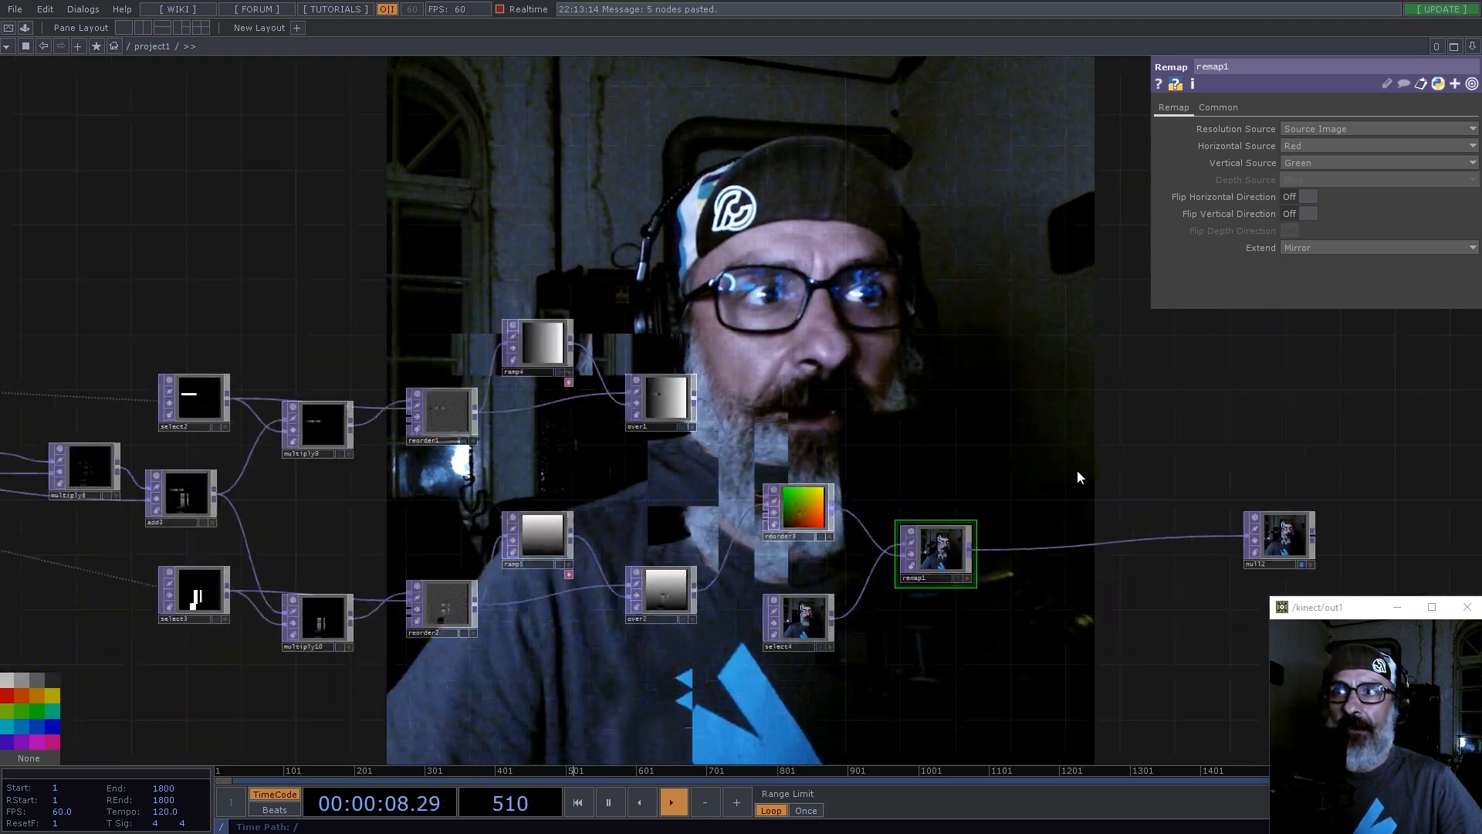
scroll(790, 633, "up", 5)
left_click_drag(1200, 555, 202, 645)
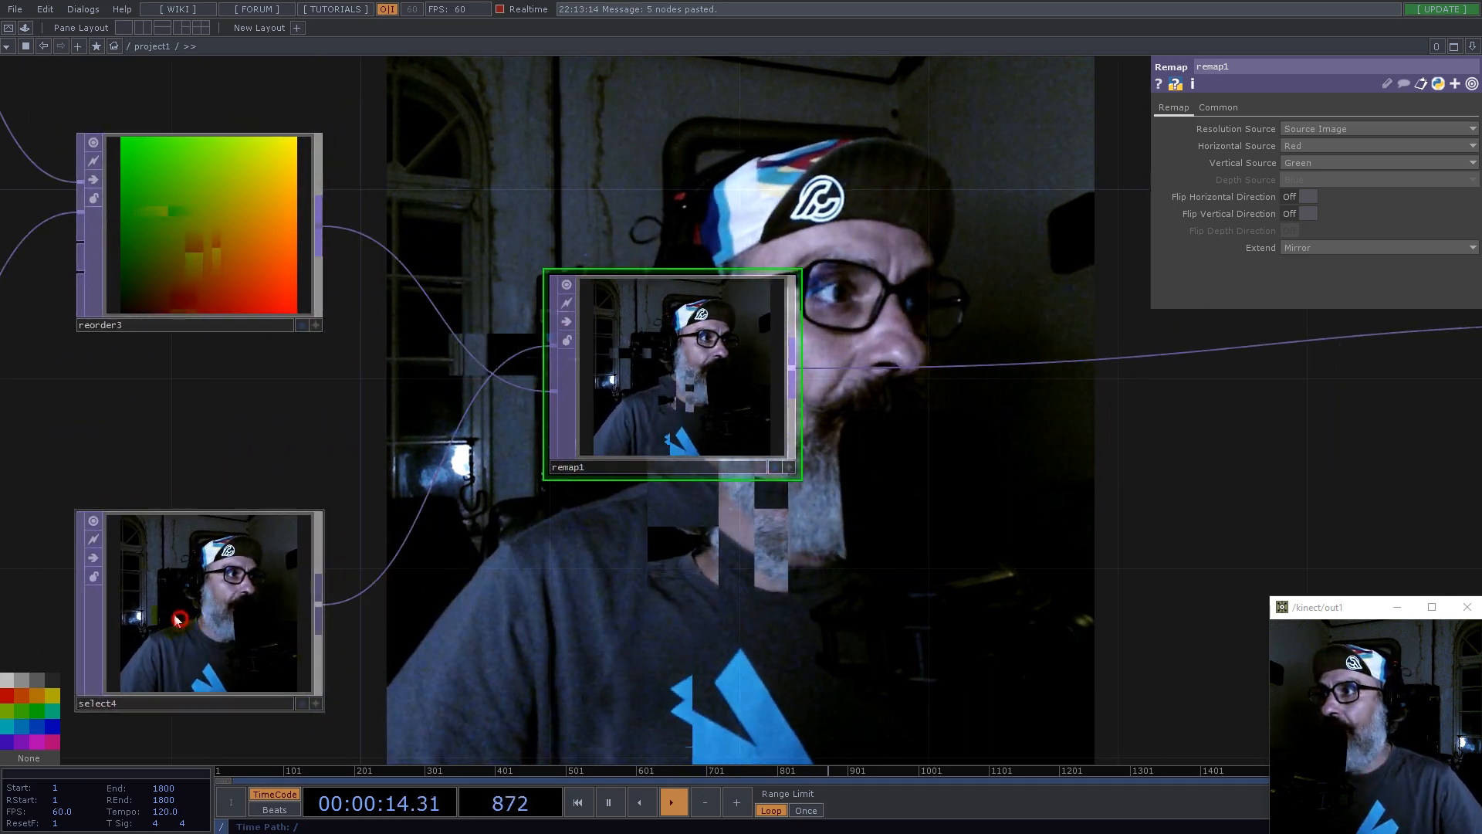
left_click(97, 575)
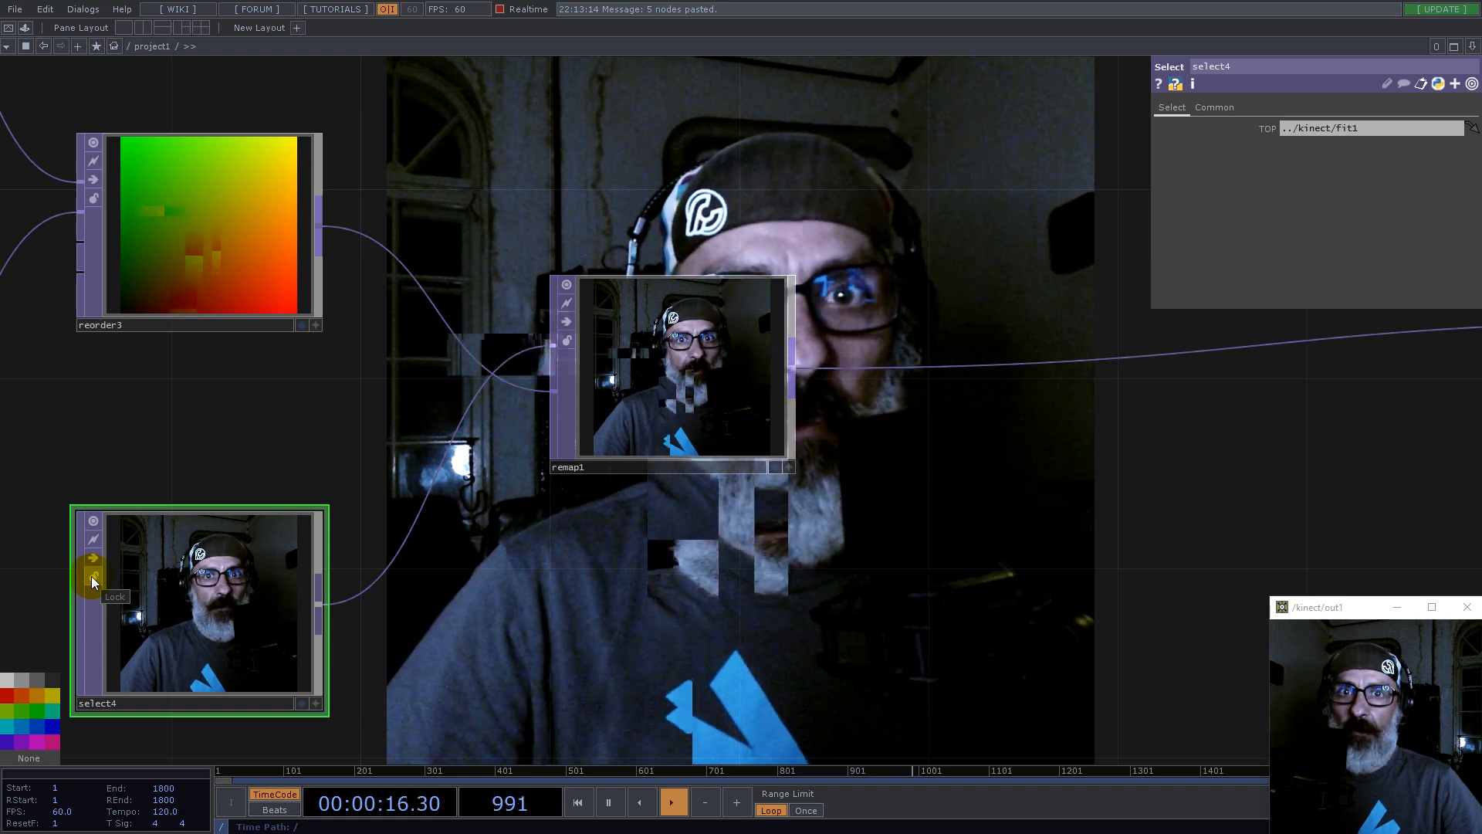
left_click(91, 576)
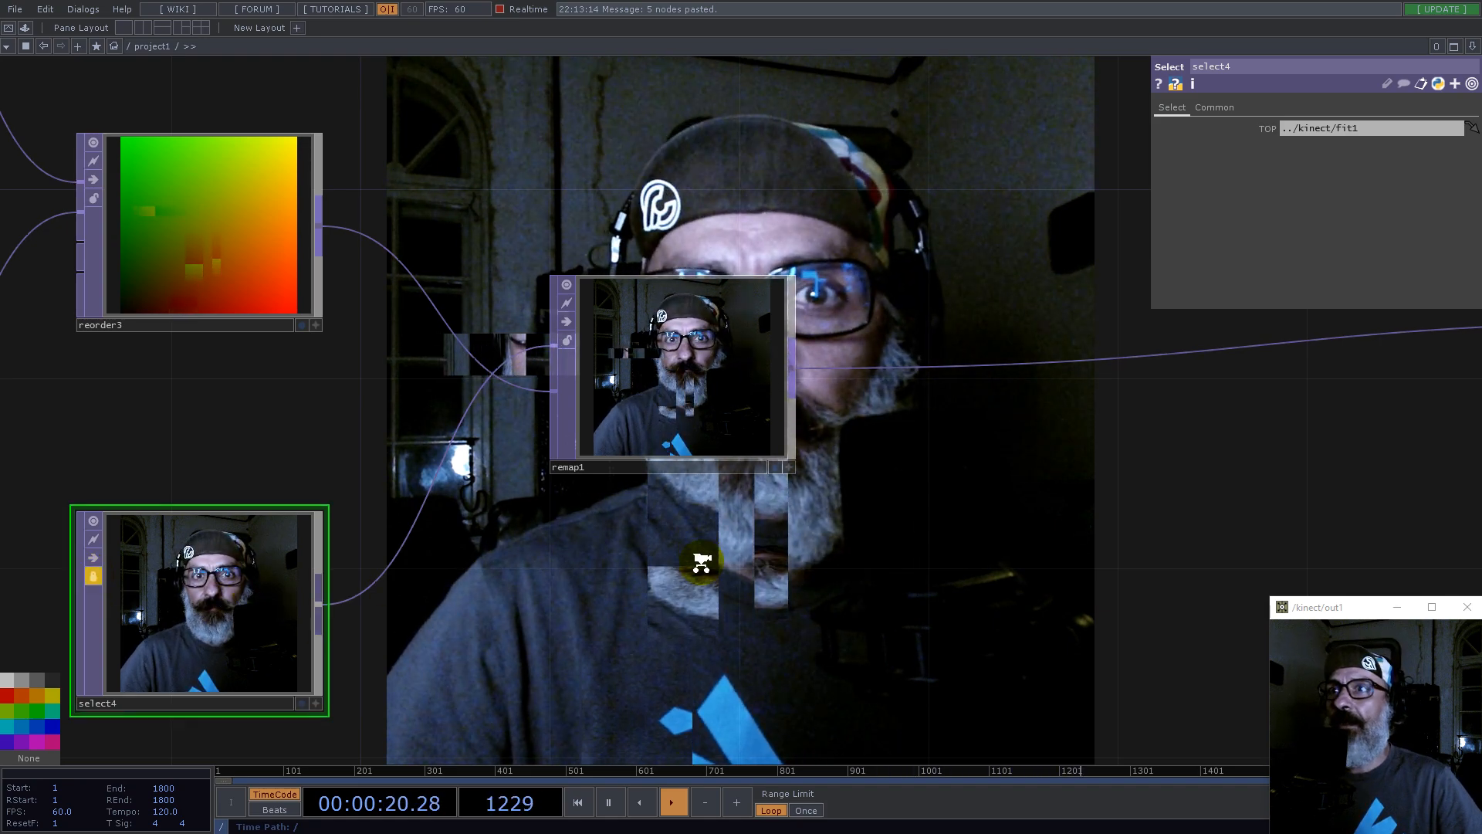
Step: Trace the network back to its start and examine constant1's count, res and speed values
middle_click_drag(702, 563, 830, 540)
left_click_drag(756, 485, 581, 656)
left_click_drag(810, 494, 923, 394)
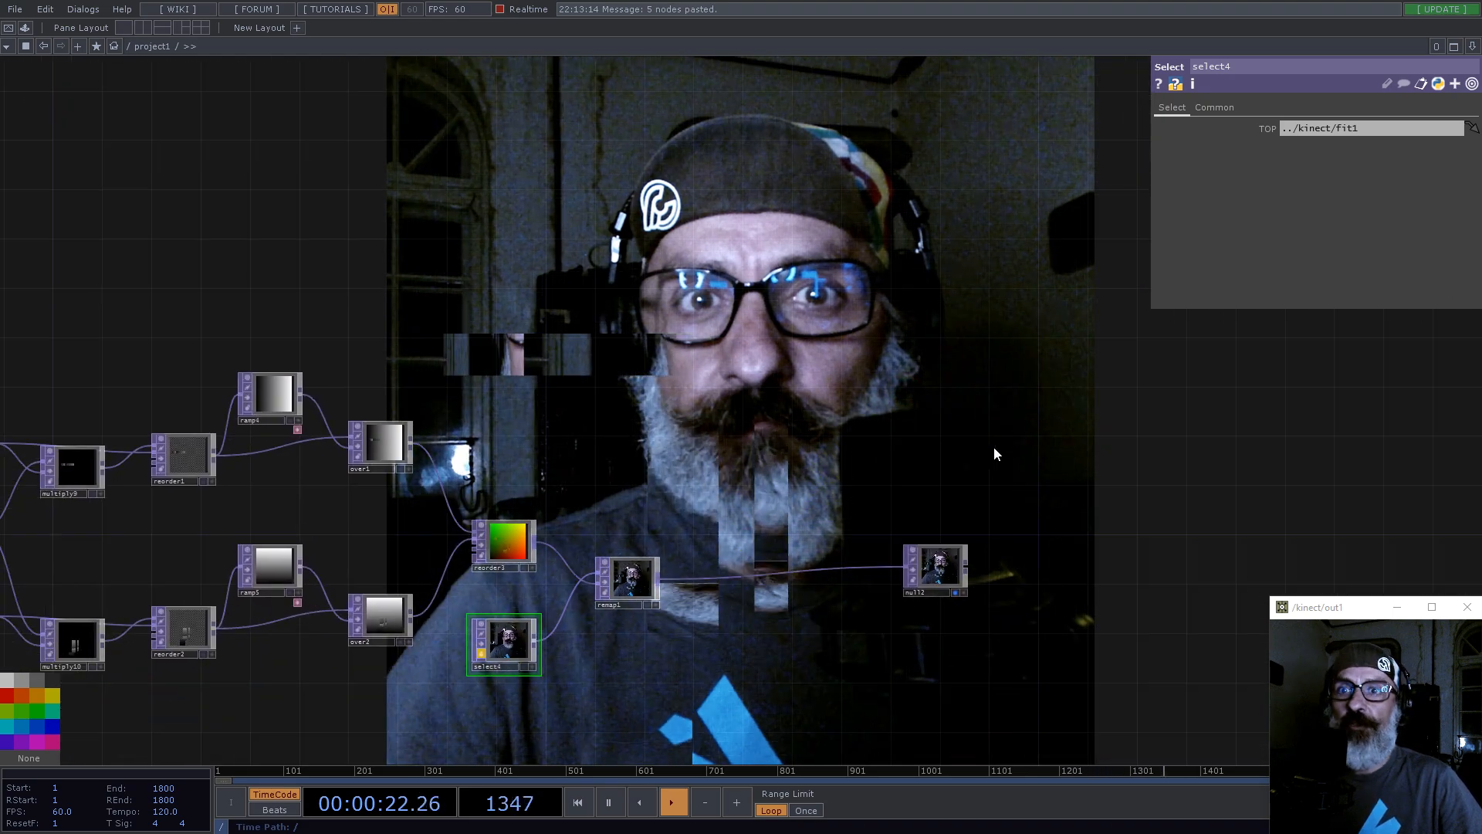
middle_click_drag(529, 347, 992, 325)
left_click_drag(558, 240, 988, 335)
scroll(475, 332, "up", 5)
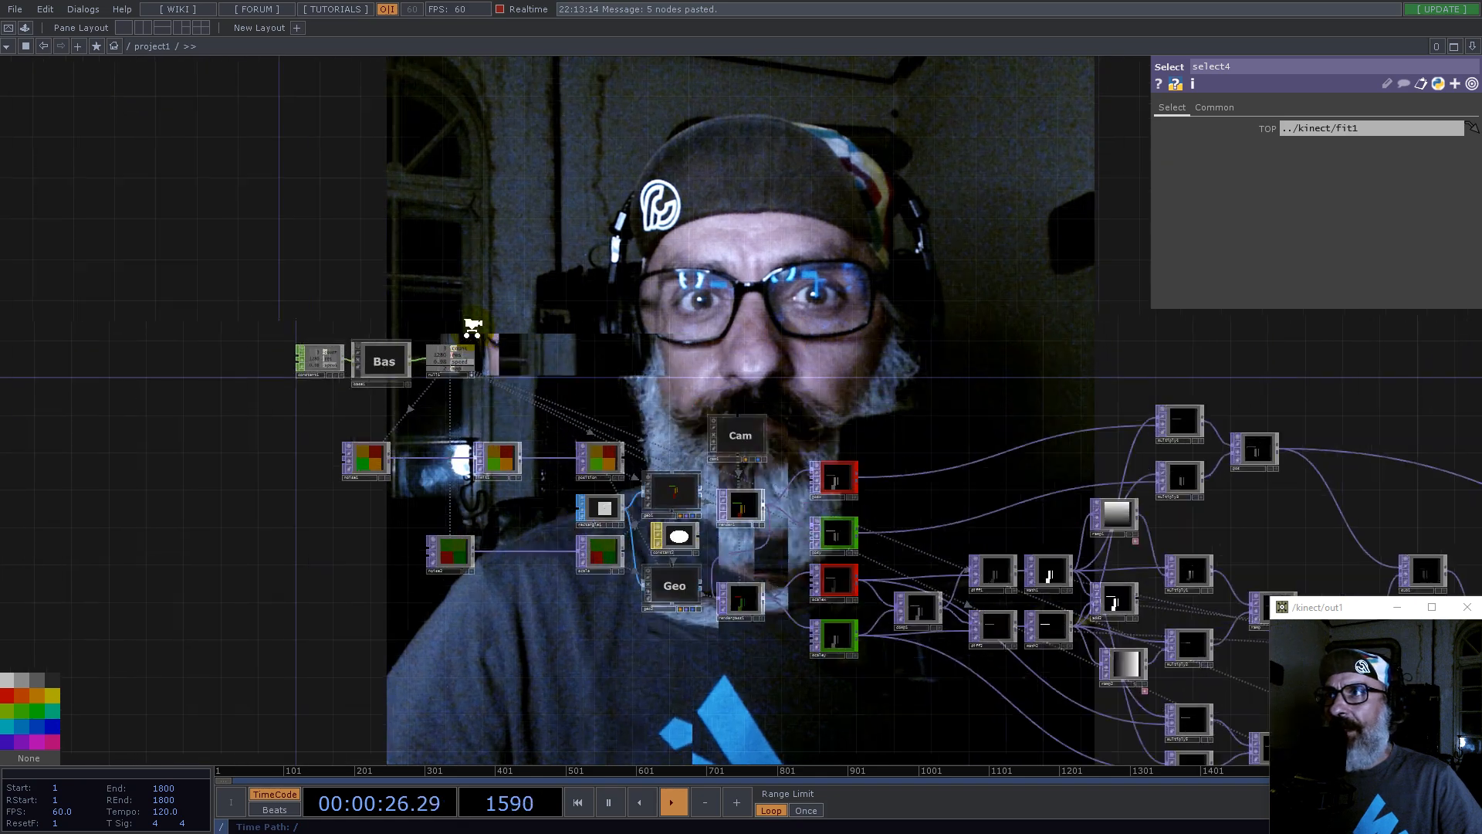
scroll(285, 376, "up", 3)
left_click(286, 376)
left_click_drag(926, 312, 522, 344)
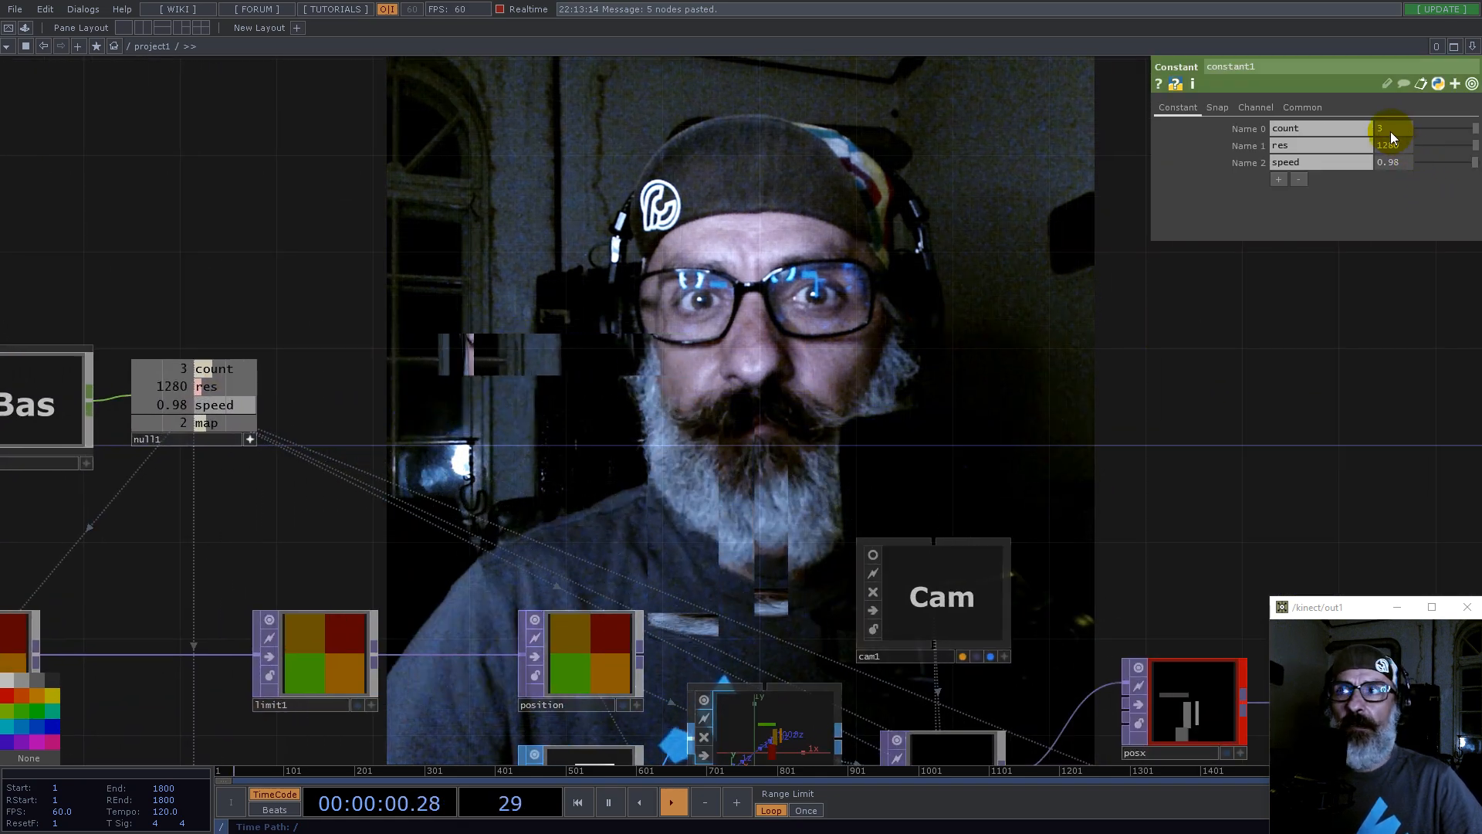
Step: Move noise2 slightly lower in the network and review the control nodes that drive the noise branches
scroll(888, 265, "down", 3)
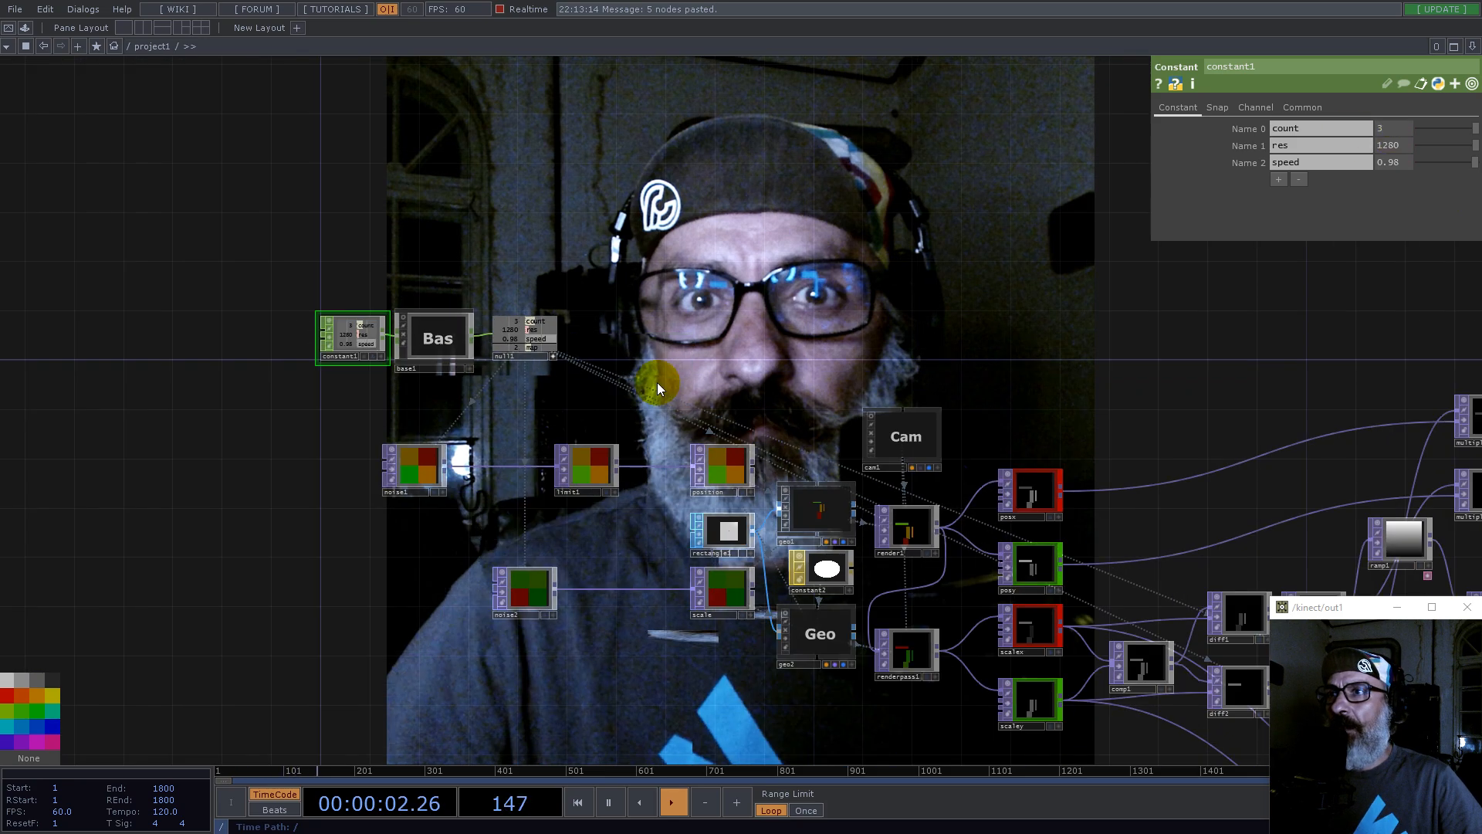
left_click_drag(370, 637, 306, 760)
left_click_drag(665, 307, 363, 420)
left_click_drag(969, 553, 854, 562)
left_click_drag(546, 383, 1196, 222)
left_click_drag(923, 479, 1171, 328)
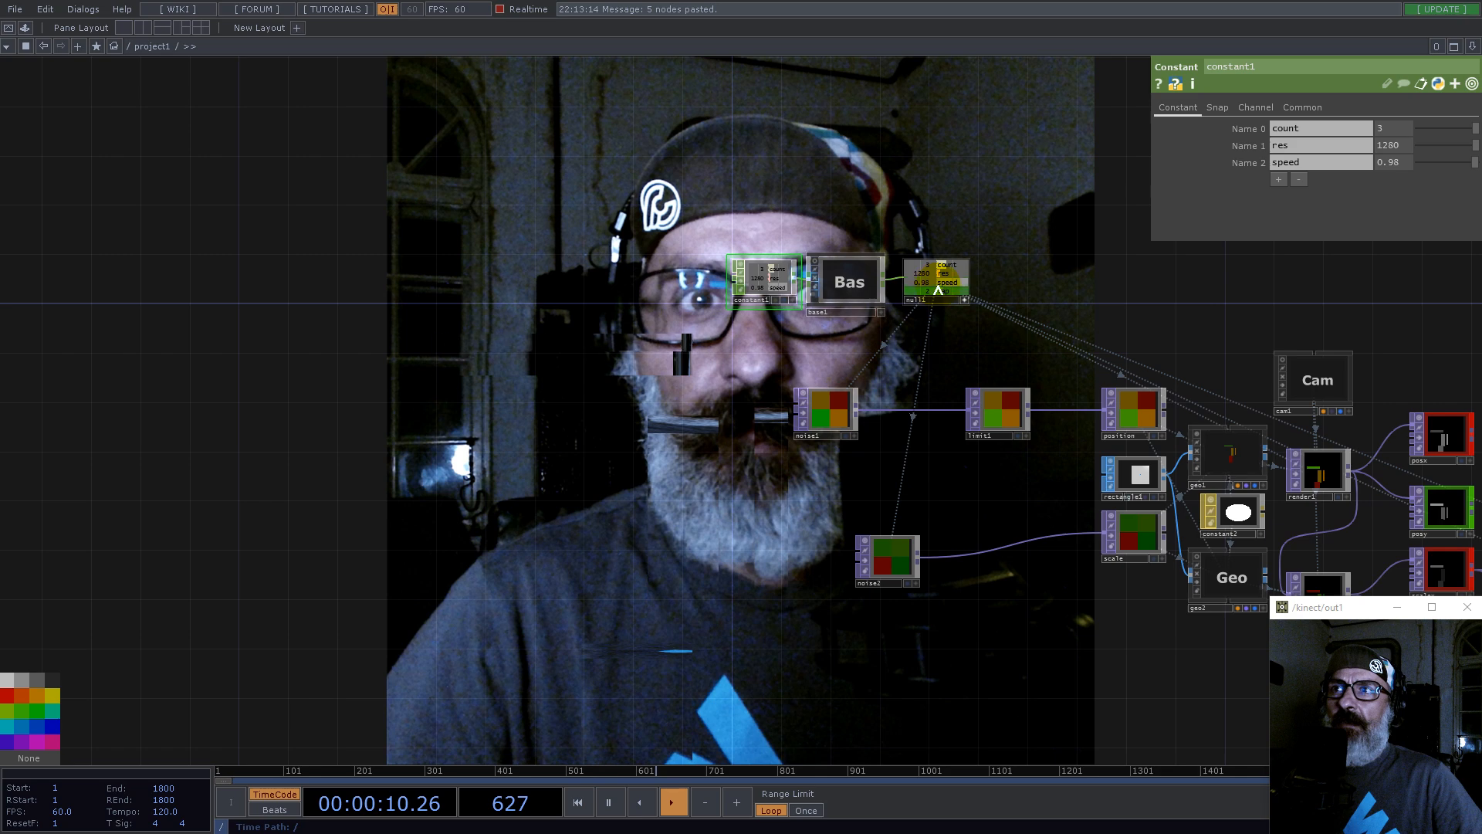
Step: Add a Ramp TOP in the empty area before noise1 and noise2
scroll(1000, 257, "up", 5)
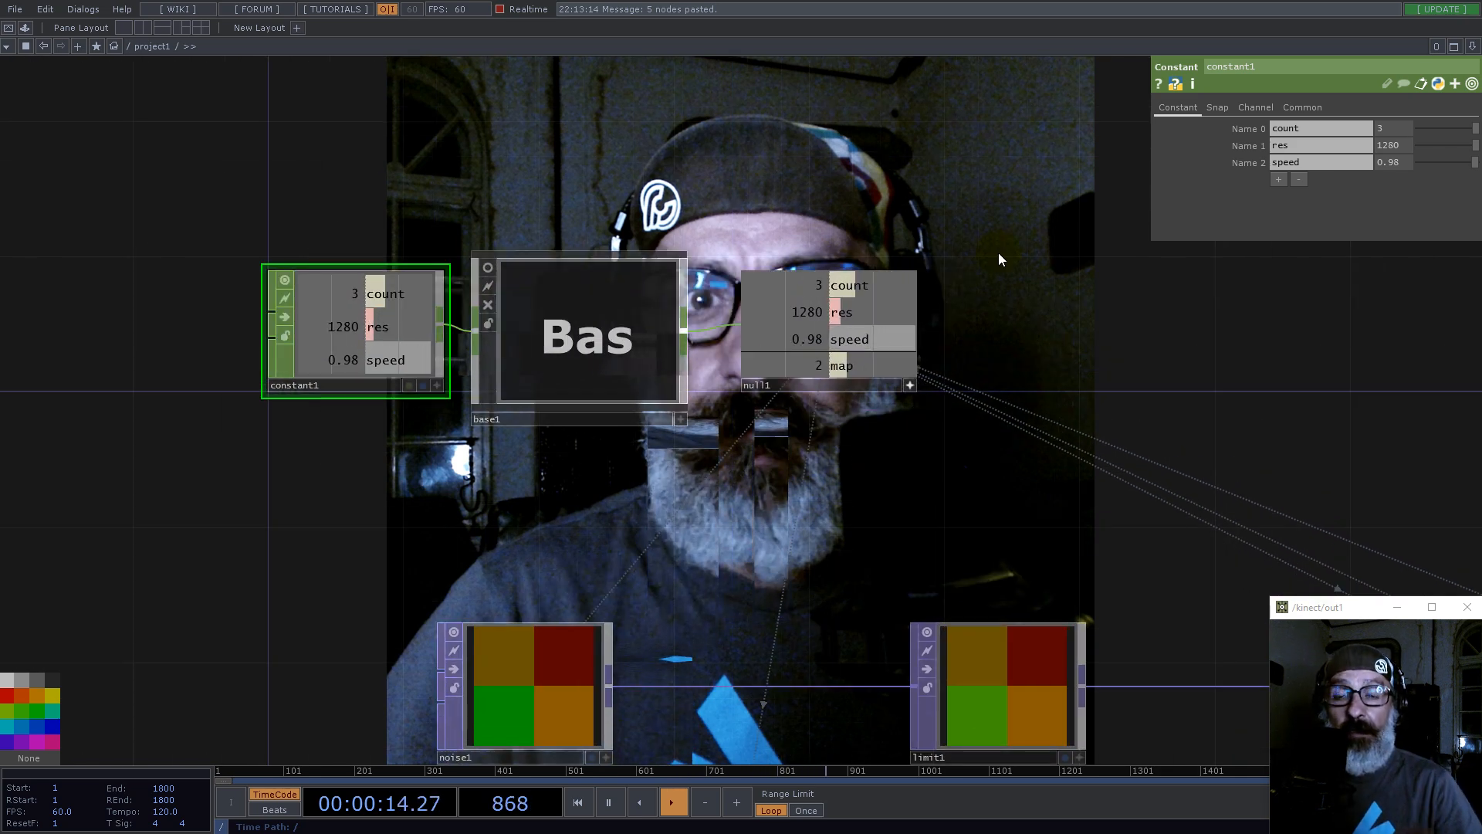
scroll(970, 338, "down", 5)
left_click_drag(967, 421, 881, 142)
double_click(409, 438)
type("ra")
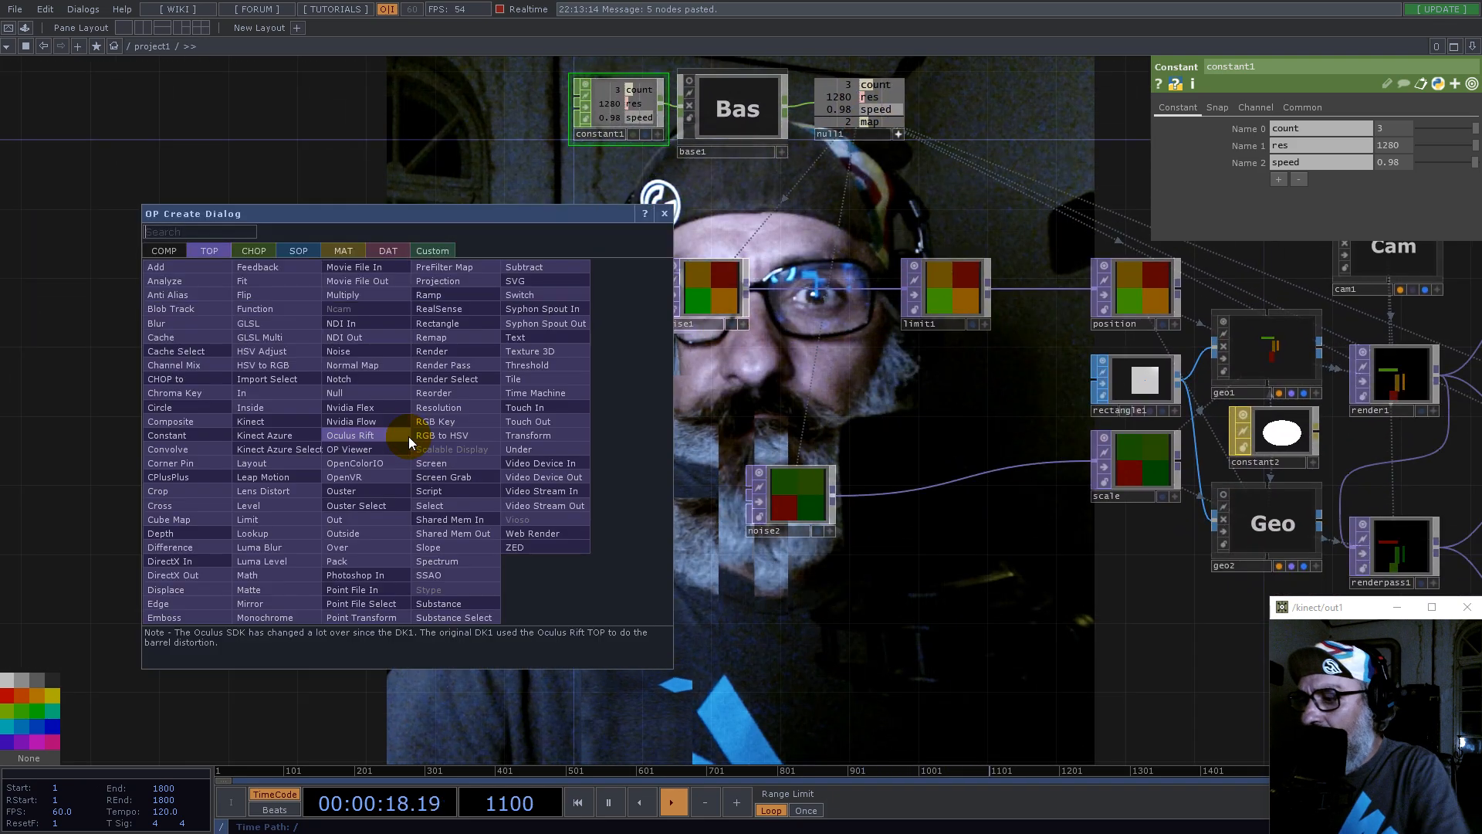
type("m")
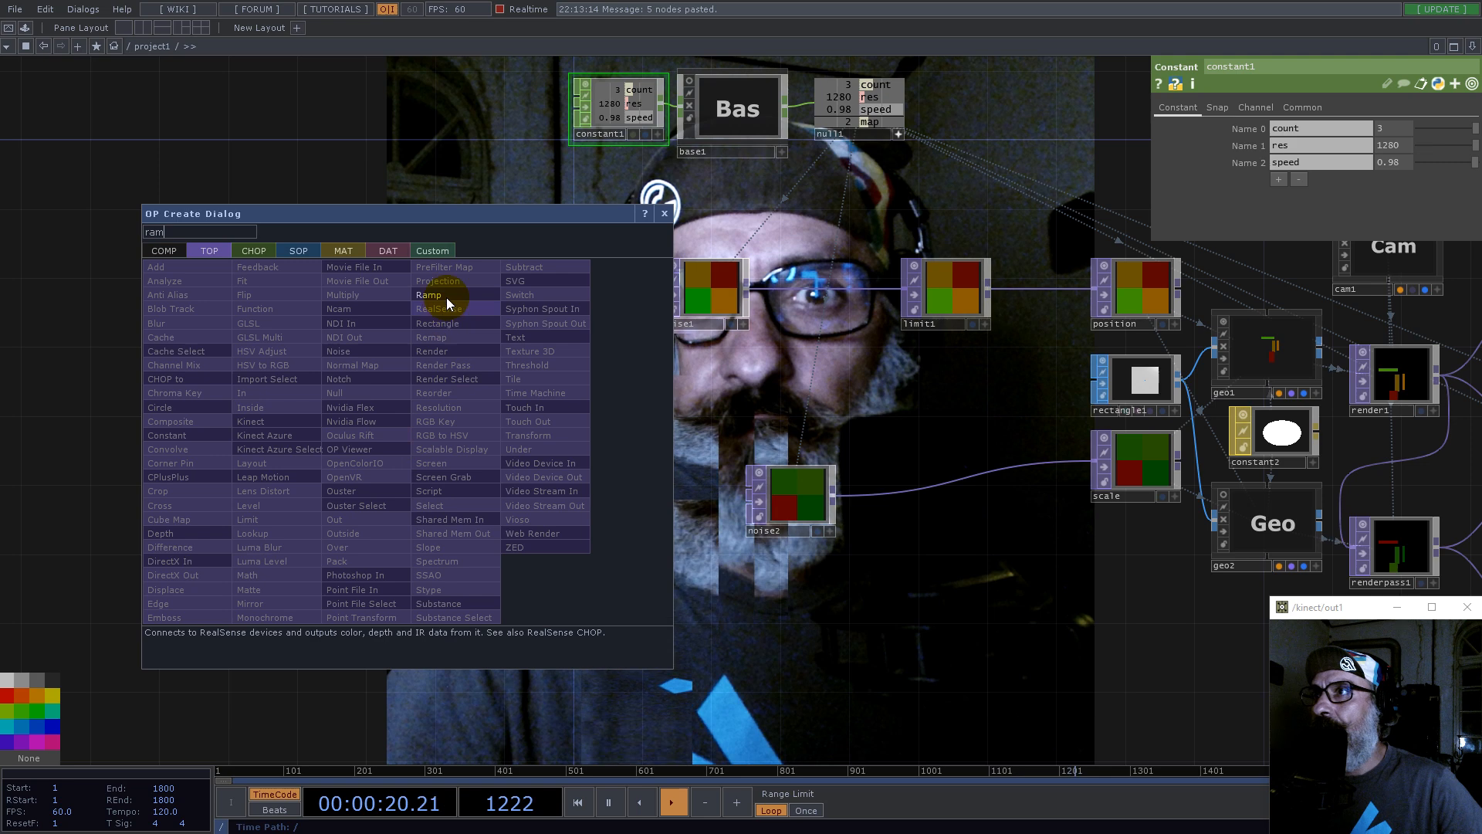
left_click(442, 296)
left_click(391, 436)
Step: Set ramp6's resolution to null1's count channel by 1, with Input and Viewer Smoothness on Nearest Pixel
left_click_drag(853, 164, 785, 299)
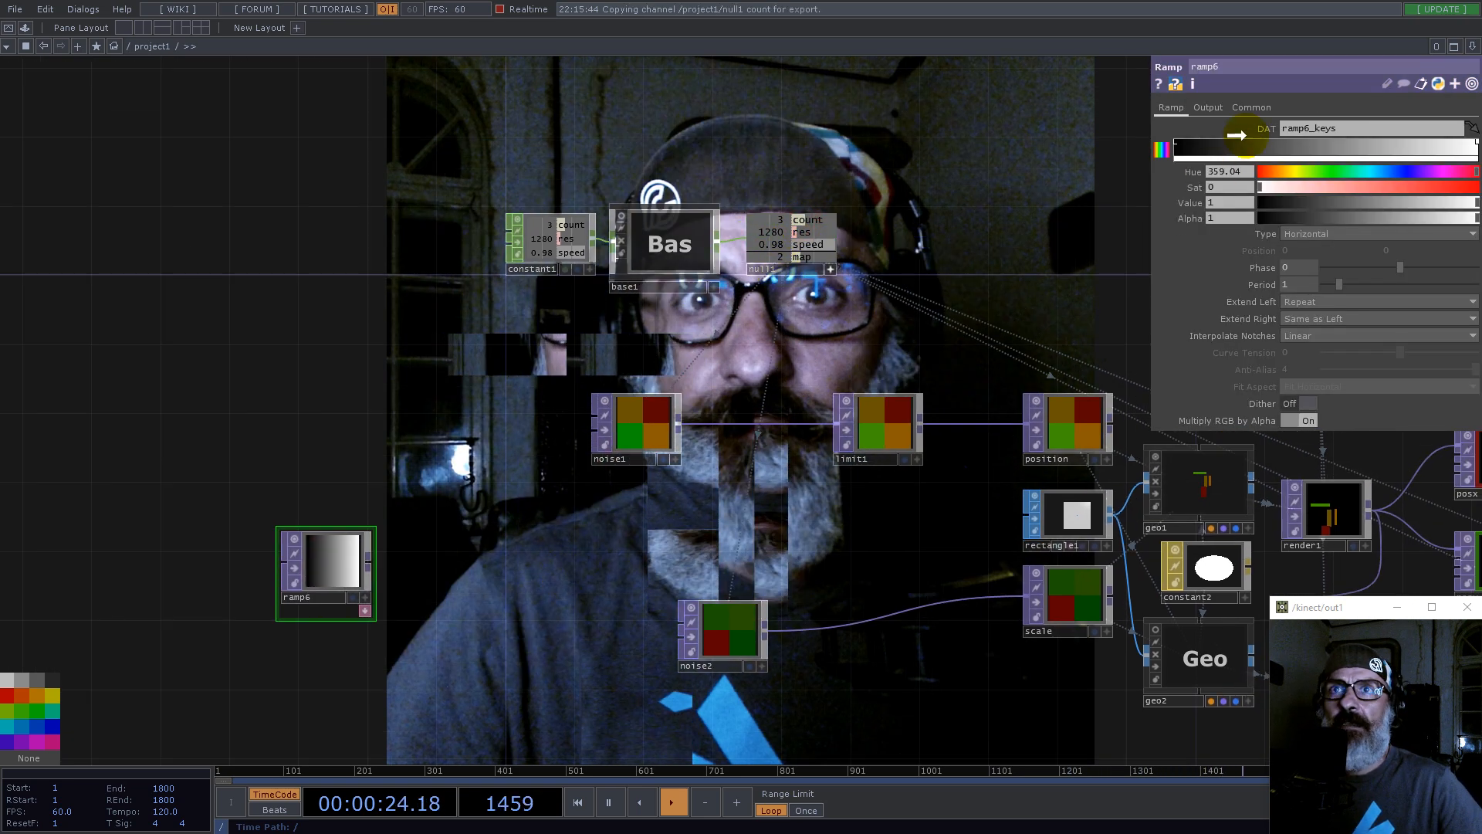
left_click(1244, 112)
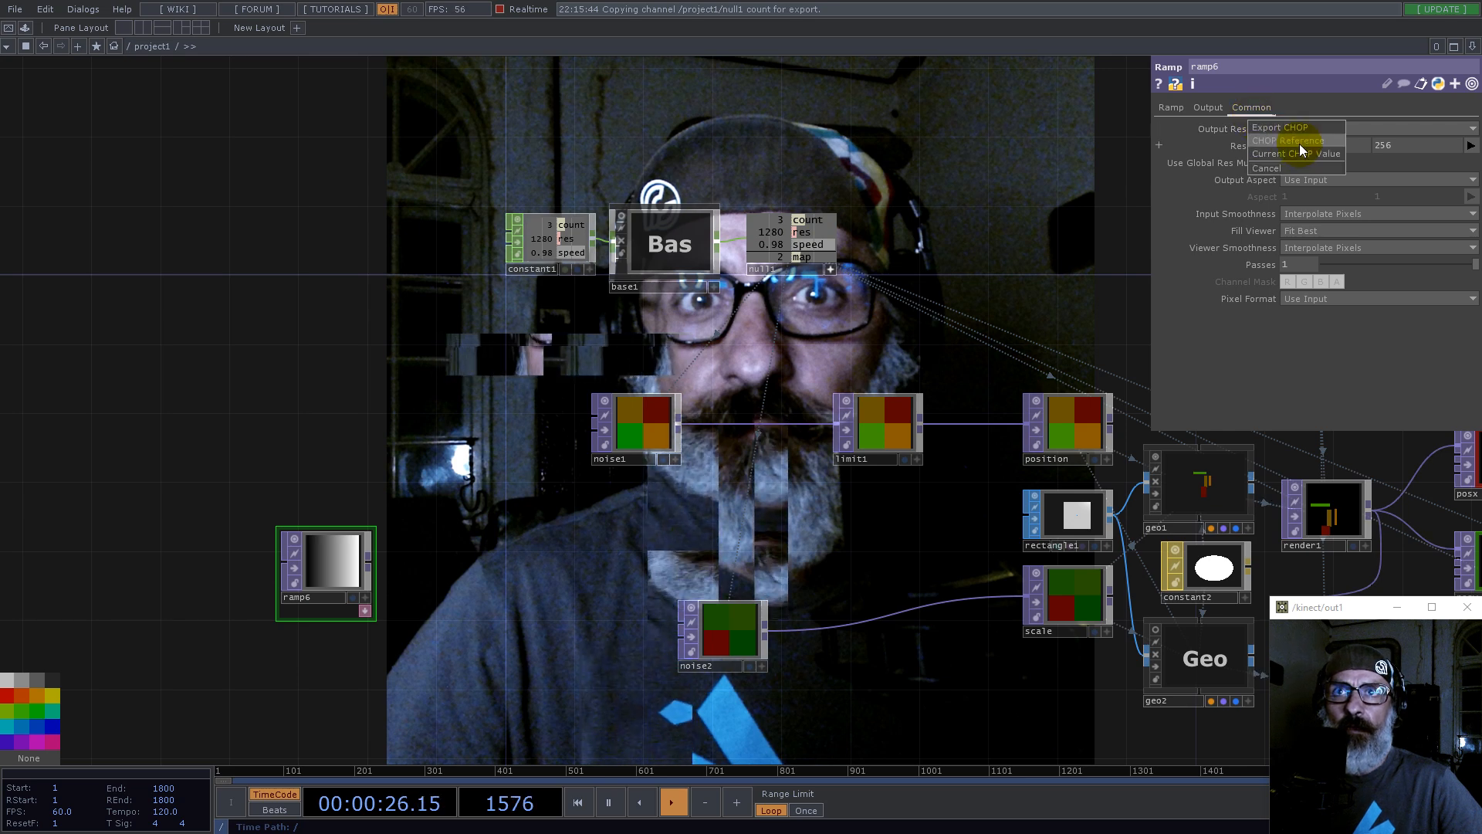
type("1")
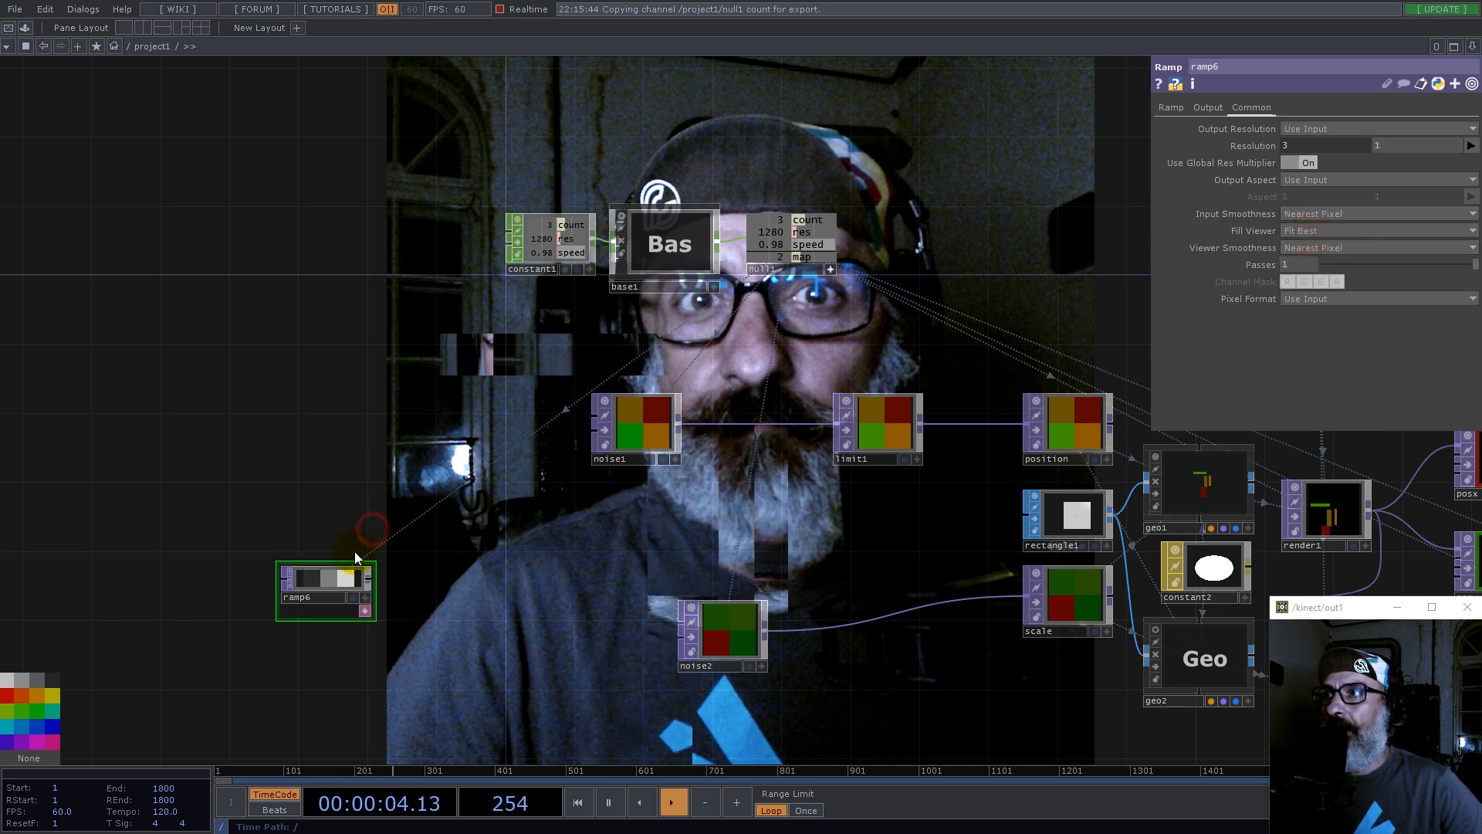
Step: Set constant1's count to 32 and its speed to 0.59
left_click(584, 242)
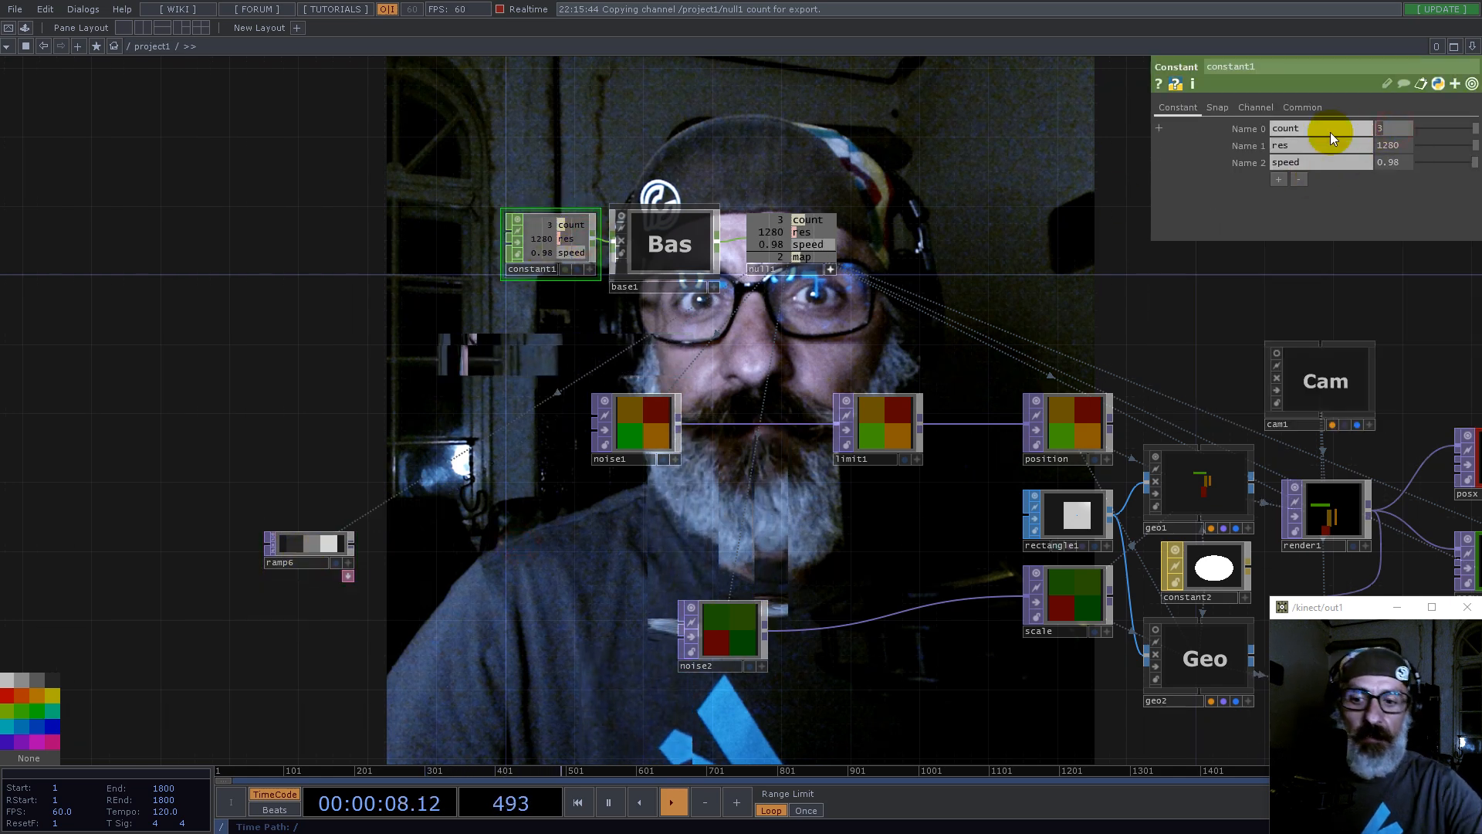
type("2")
key("Return")
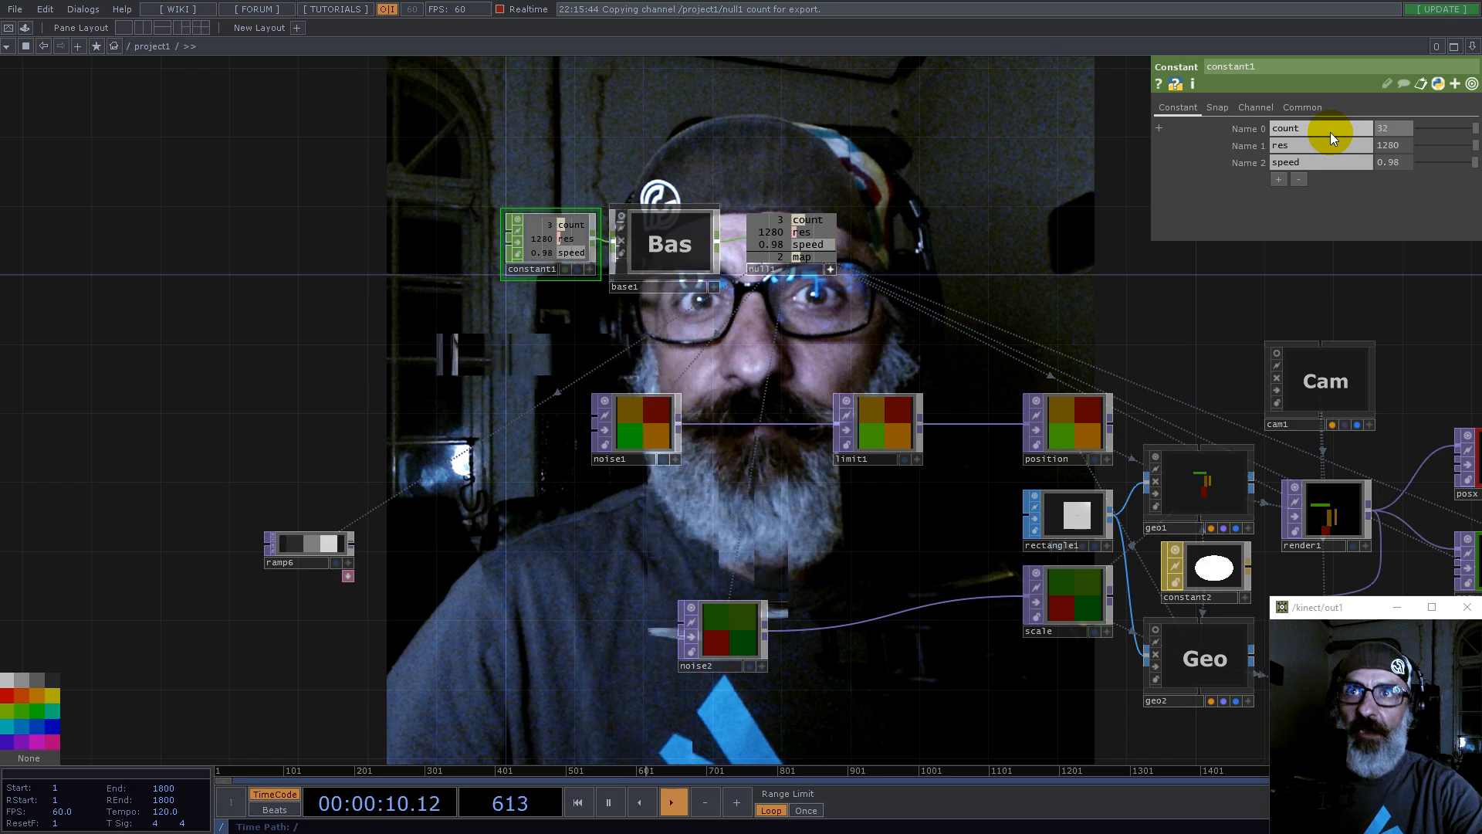
key("Return")
left_click_drag(1083, 314, 524, 616)
left_click_drag(766, 351, 1098, 76)
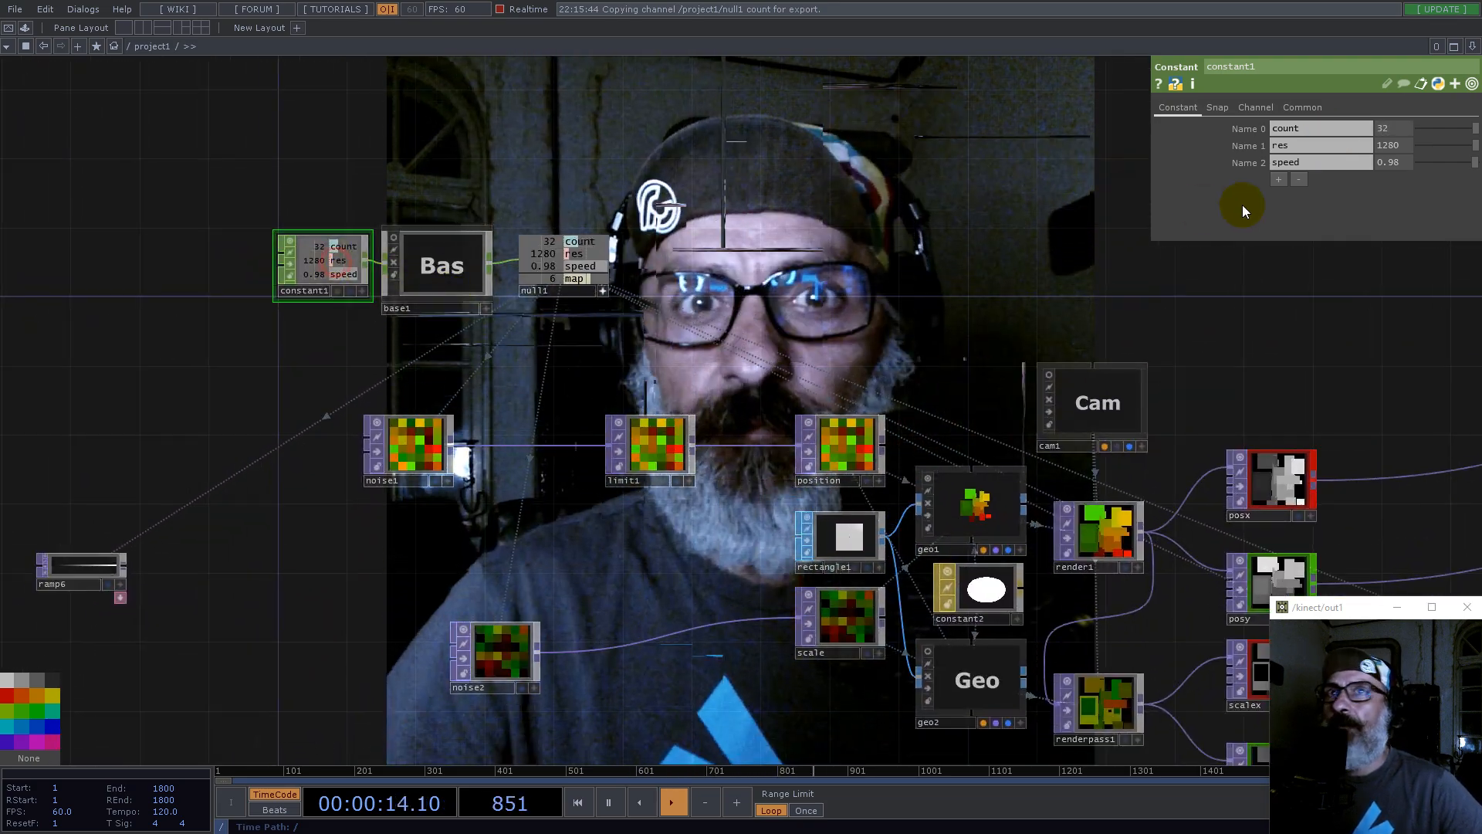
left_click_drag(1443, 167, 1454, 165)
left_click_drag(1253, 351, 1403, 391)
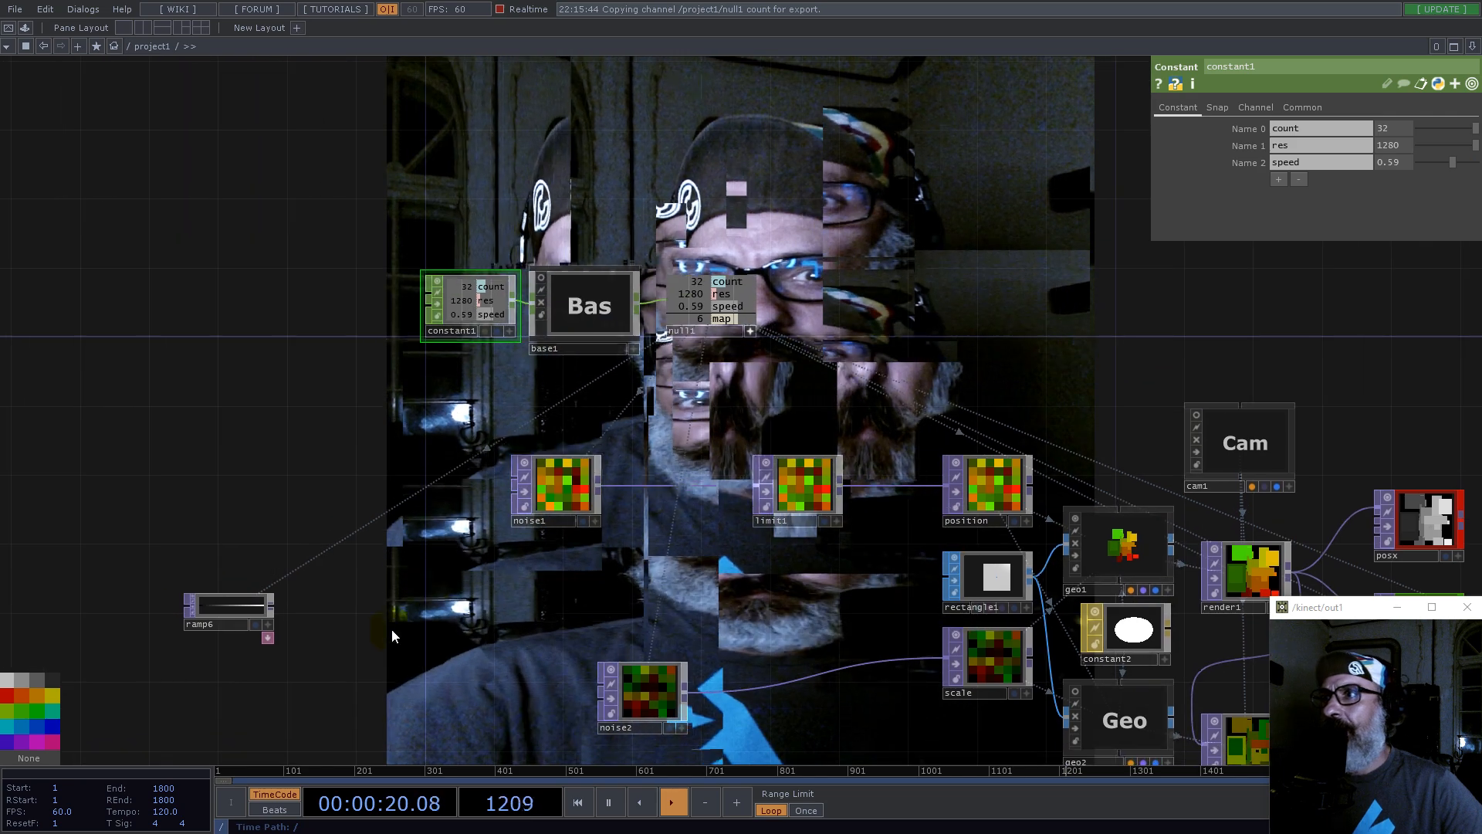
Step: Add the pointRepack component from the PointClouds palette beside ramp6 and connect ramp6 to its input
left_click_drag(379, 638, 521, 515)
scroll(376, 513, "up", 5)
scroll(358, 466, "down", 2)
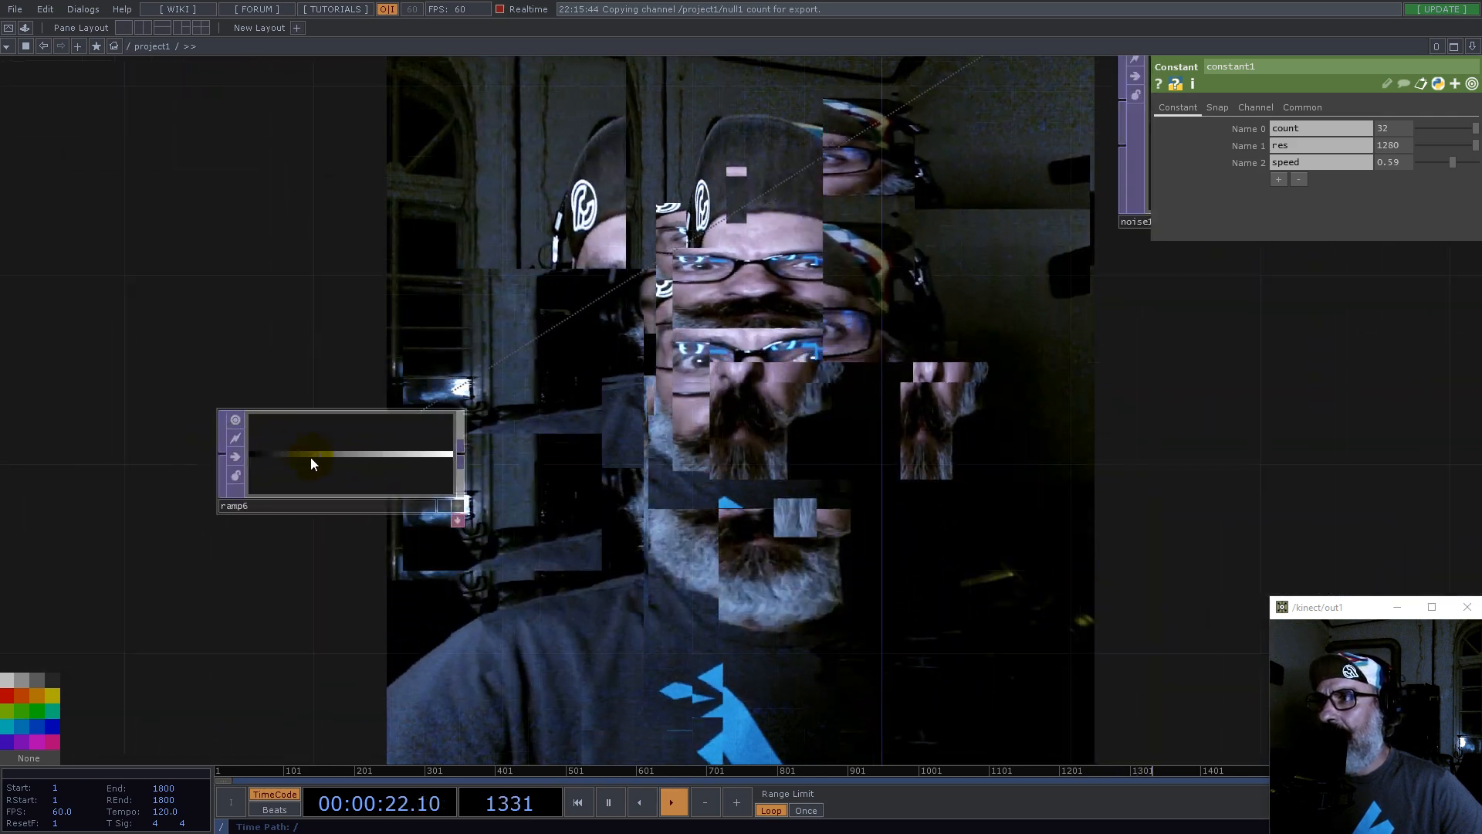
scroll(362, 459, "down", 3)
left_click(25, 27)
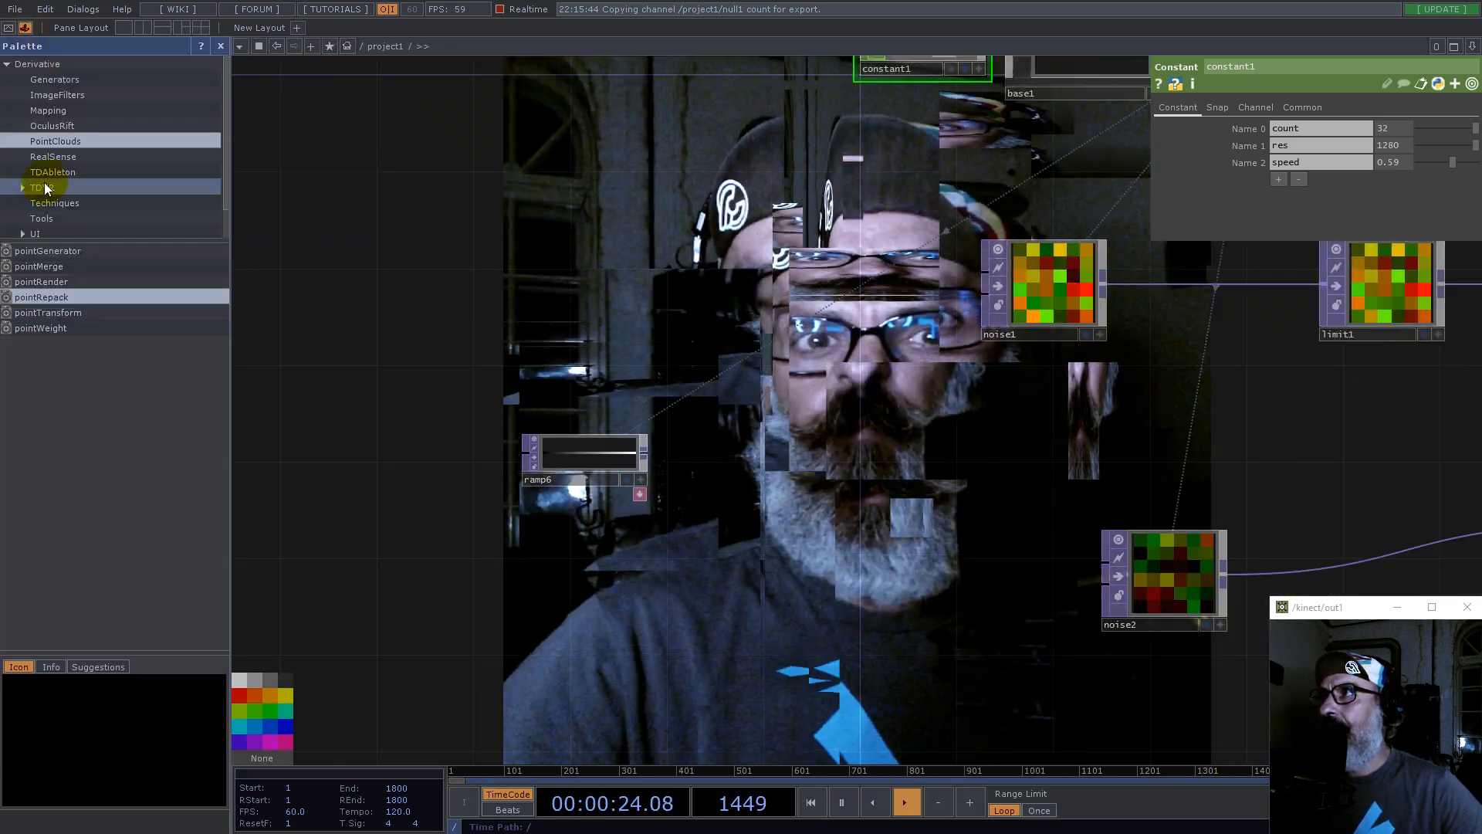
left_click_drag(52, 297, 726, 478)
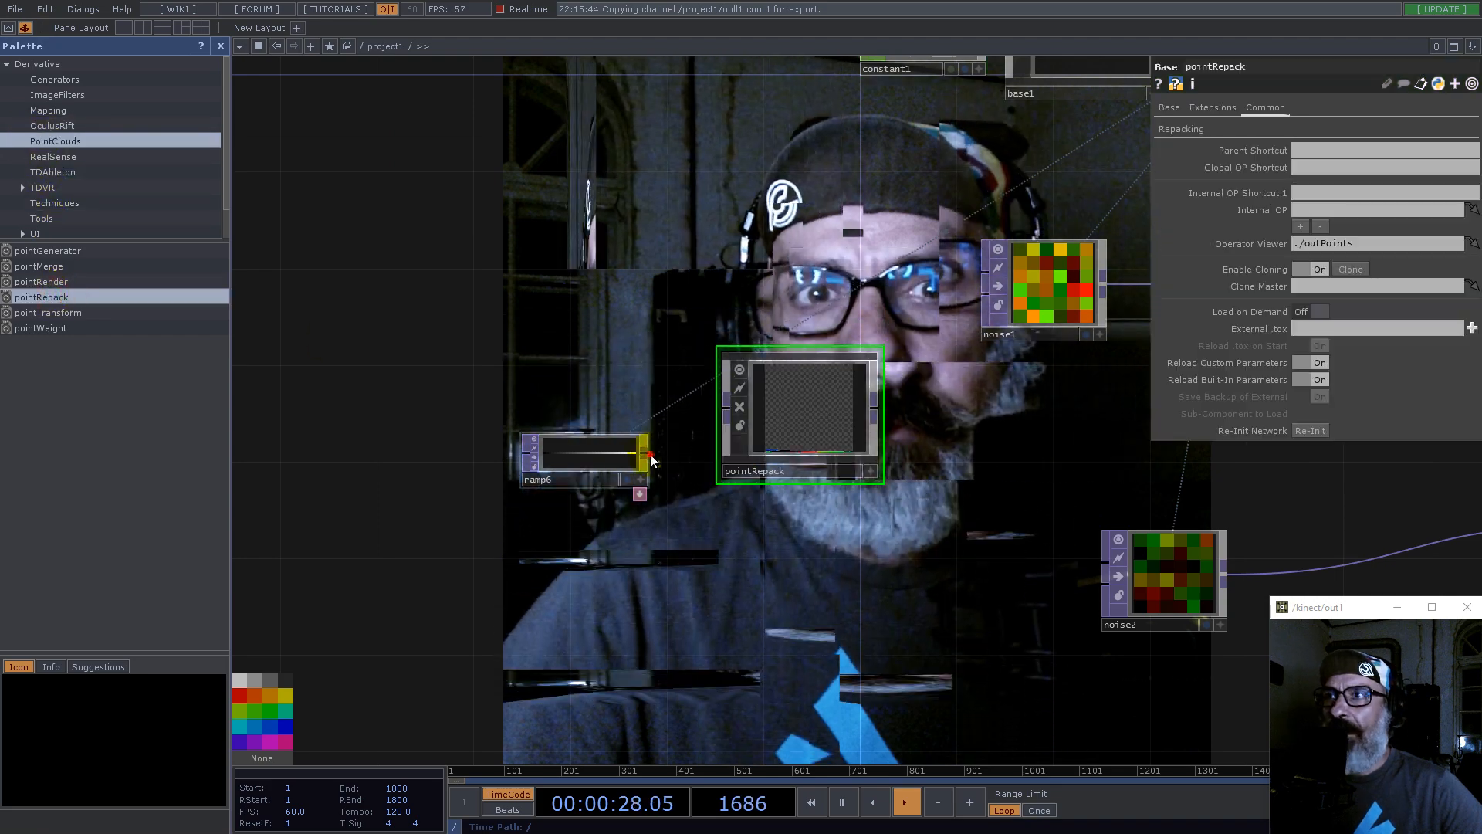
left_click_drag(646, 455, 738, 425)
left_click(221, 45)
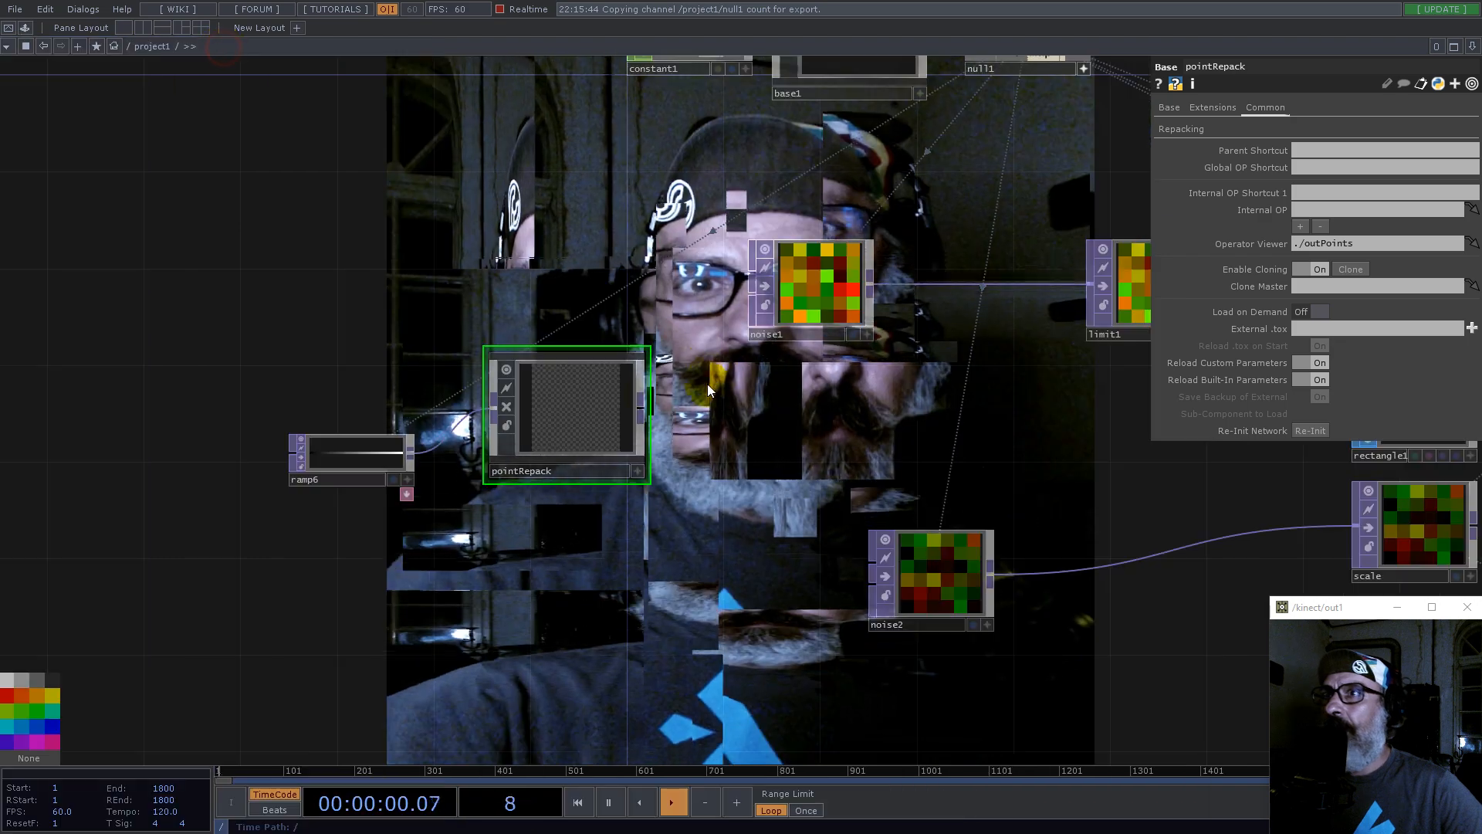
Step: Link both of pointRepack's Resolution values to null1's map channel
left_click(577, 419)
left_click_drag(1012, 209, 896, 376)
left_click_drag(928, 221, 1279, 191)
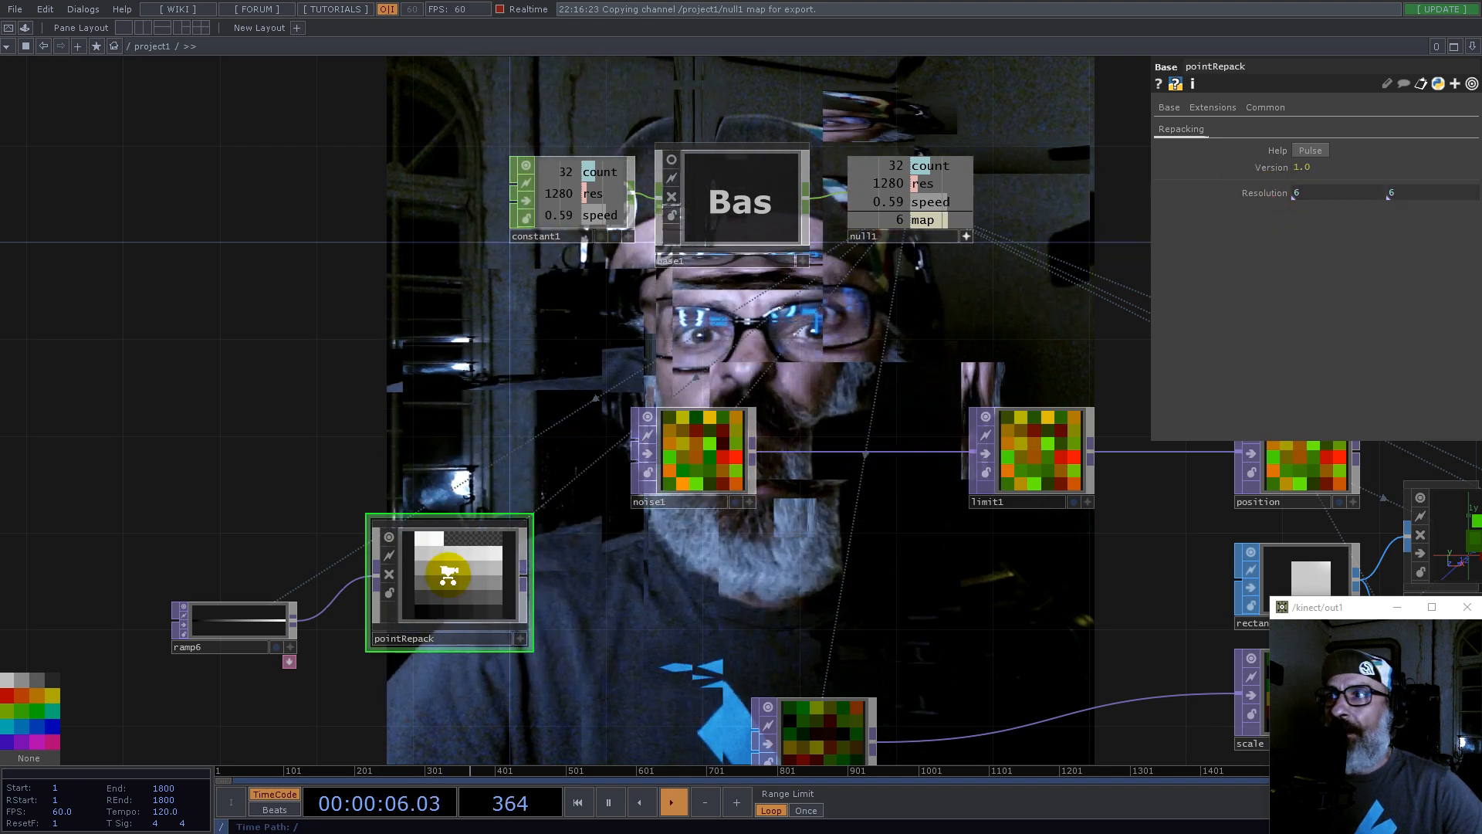
Step: Set ramp6's Pixel Format to 32-bit float (Mono)
scroll(463, 564, "up", 3)
left_click_drag(477, 569, 484, 609)
left_click(76, 662)
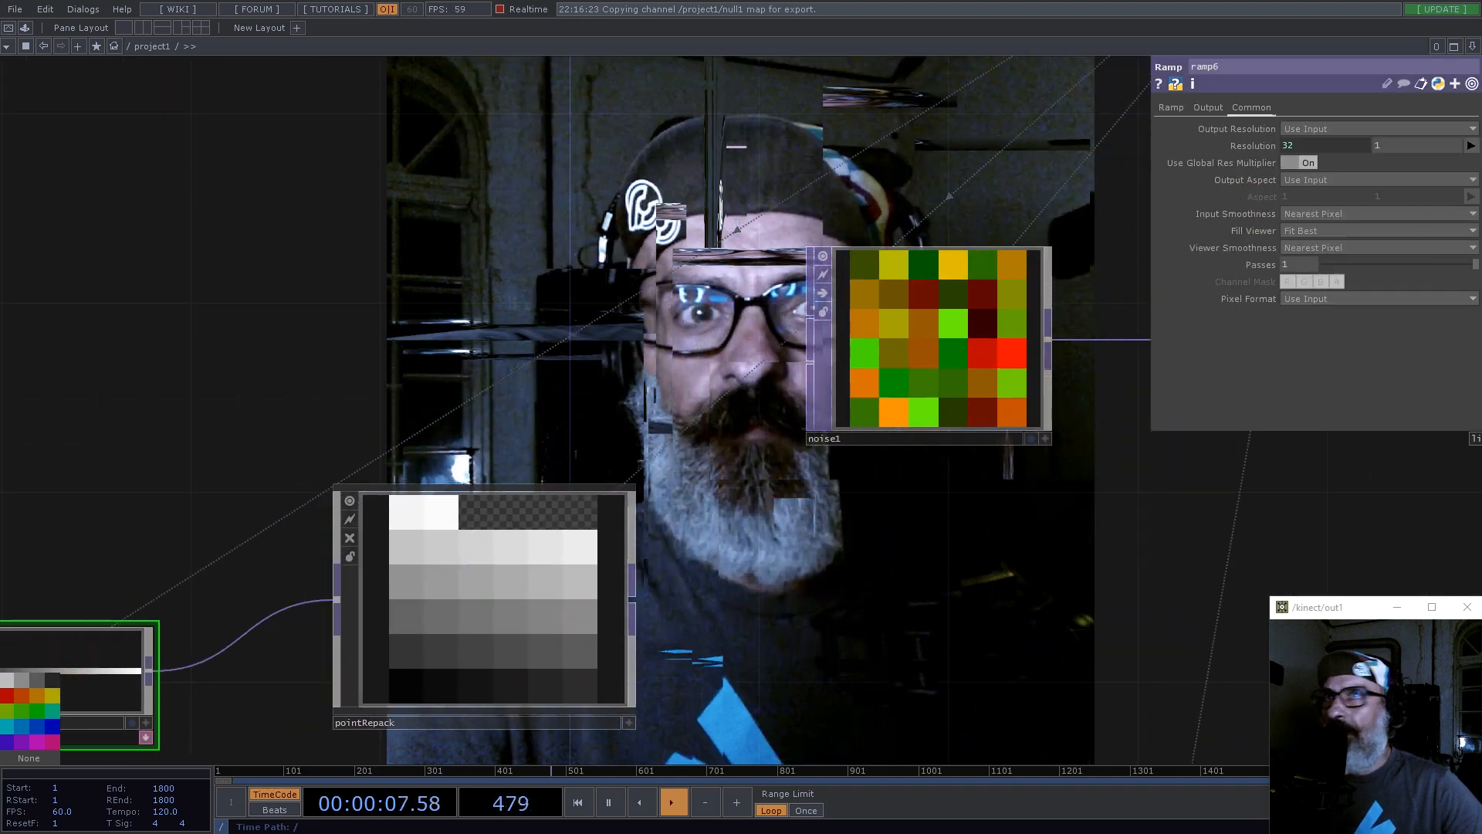
left_click(1337, 299)
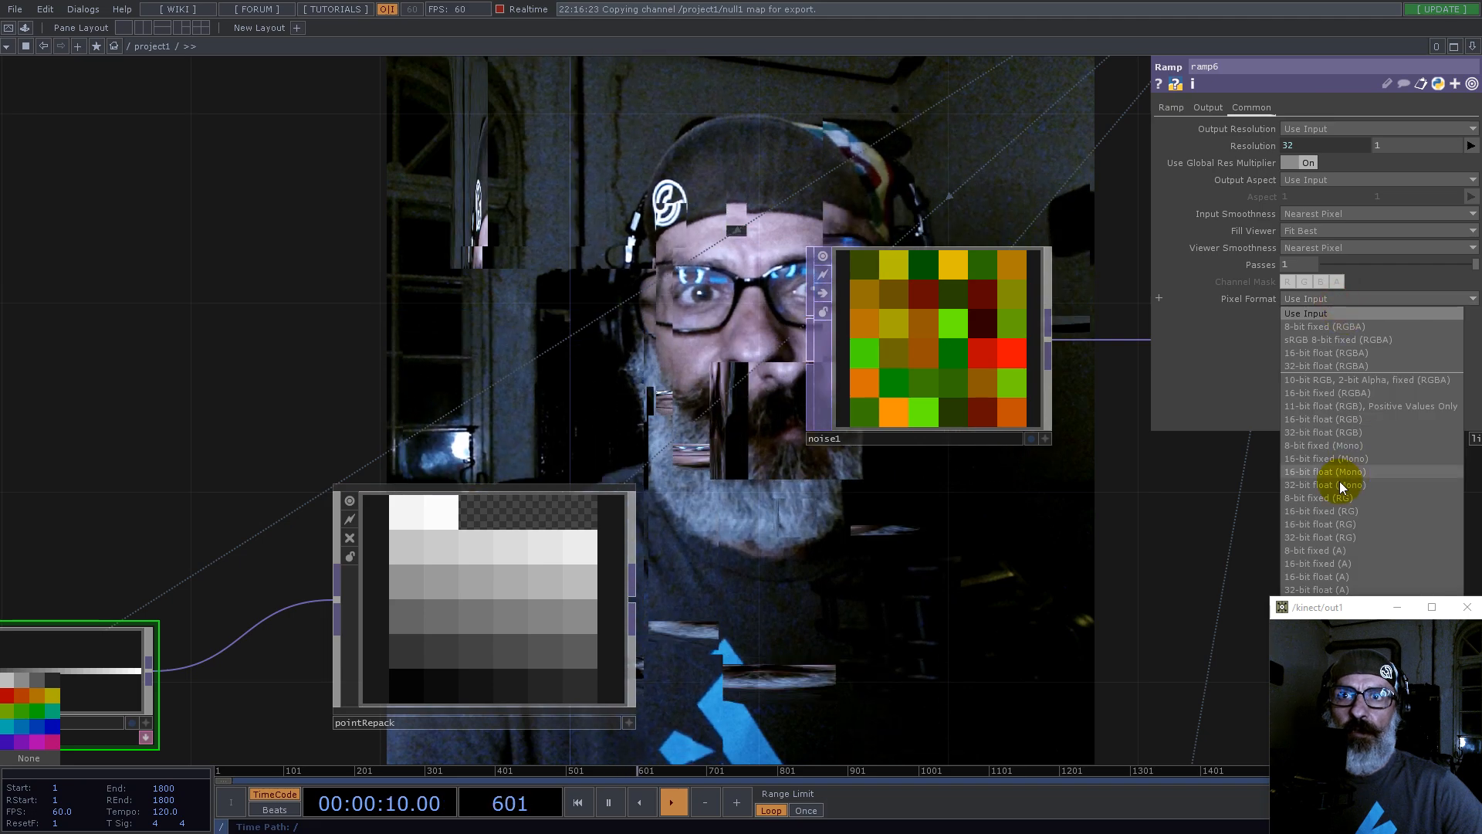
left_click(1340, 481)
Step: Add a Math TOP fed by pointRepack and set its Integer option to Ceiling
left_click_drag(787, 576, 635, 390)
right_click(481, 415)
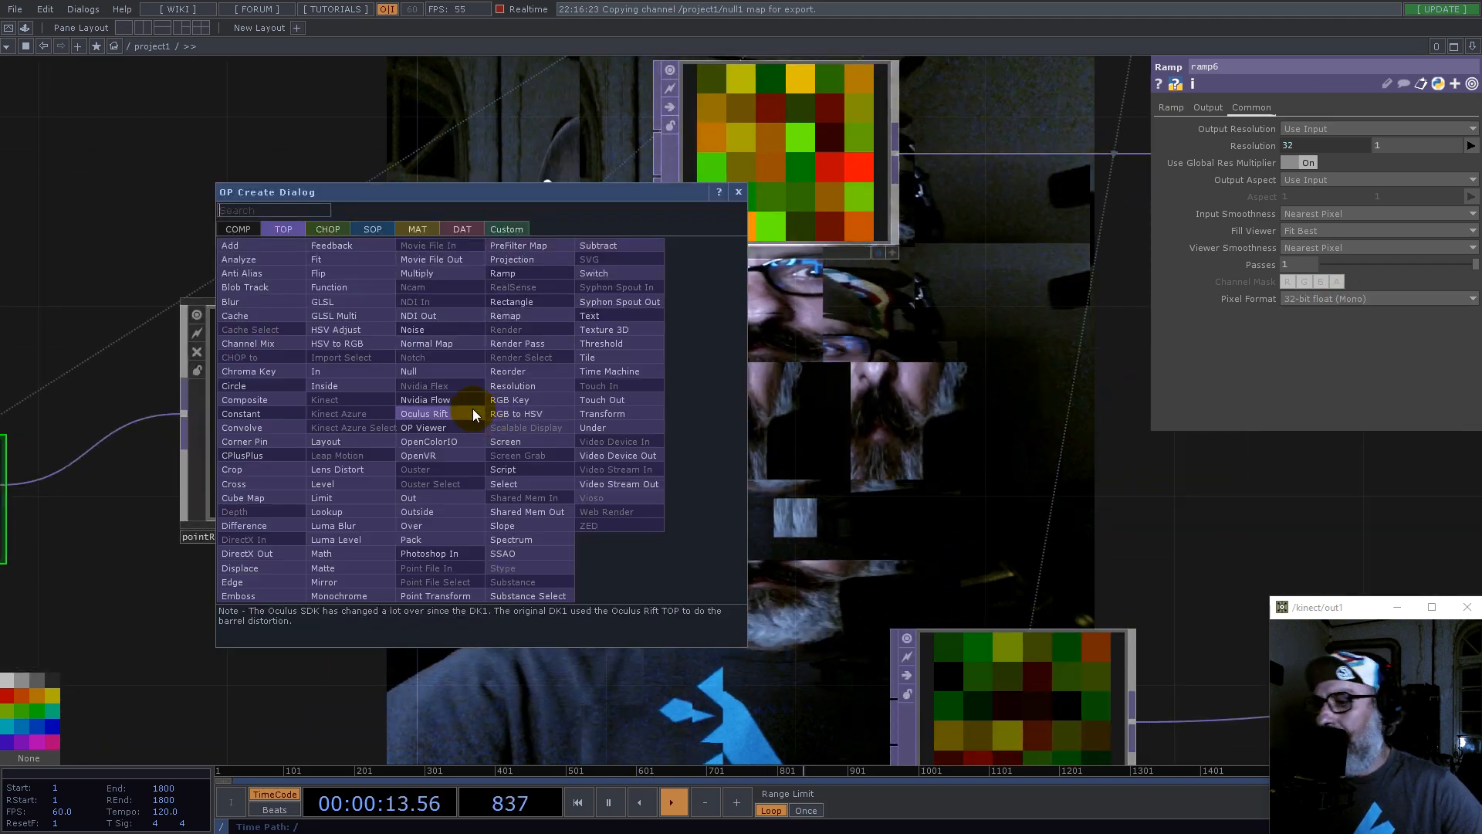
type("ma")
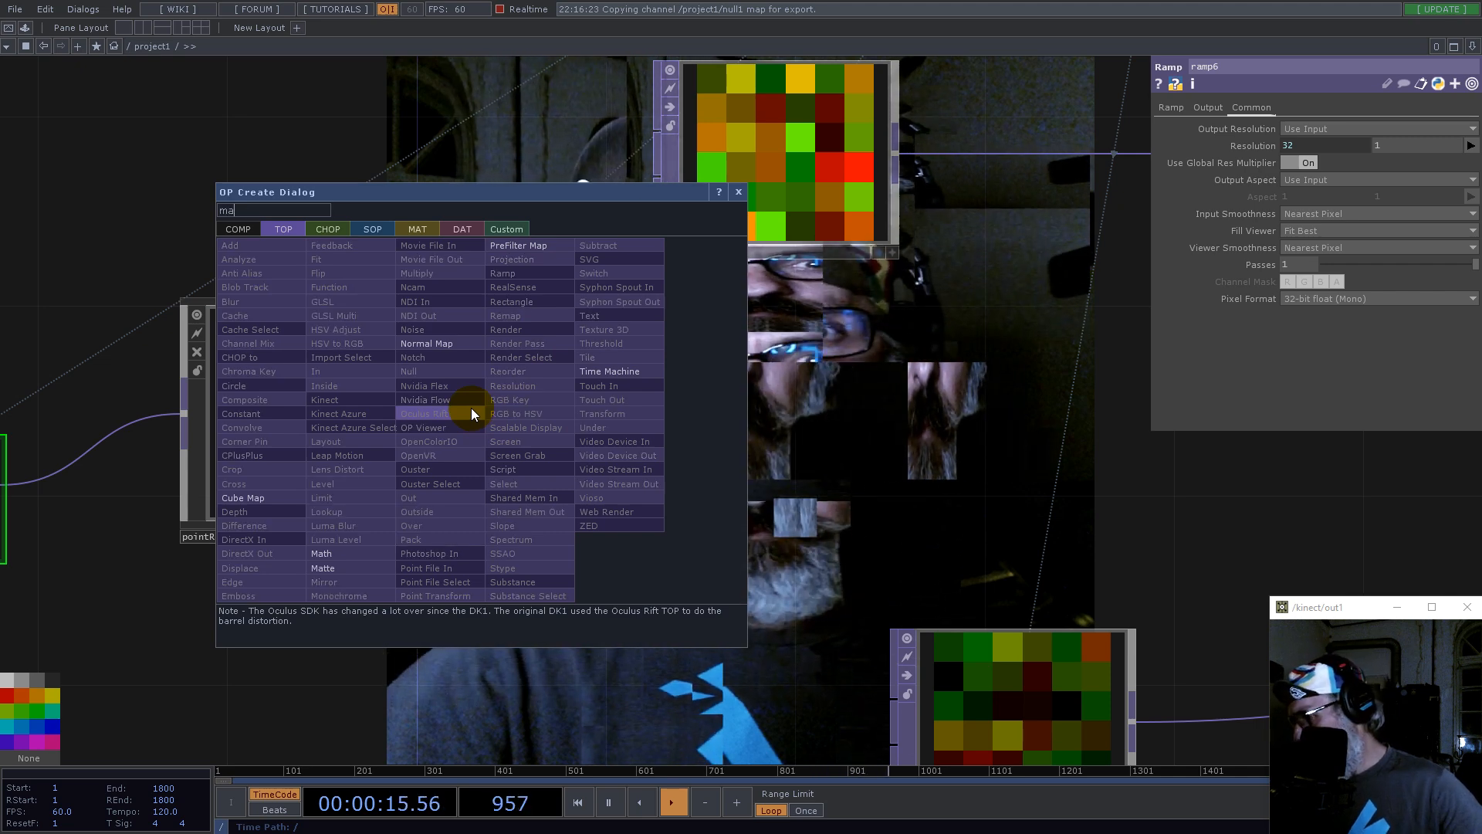
left_click(321, 554)
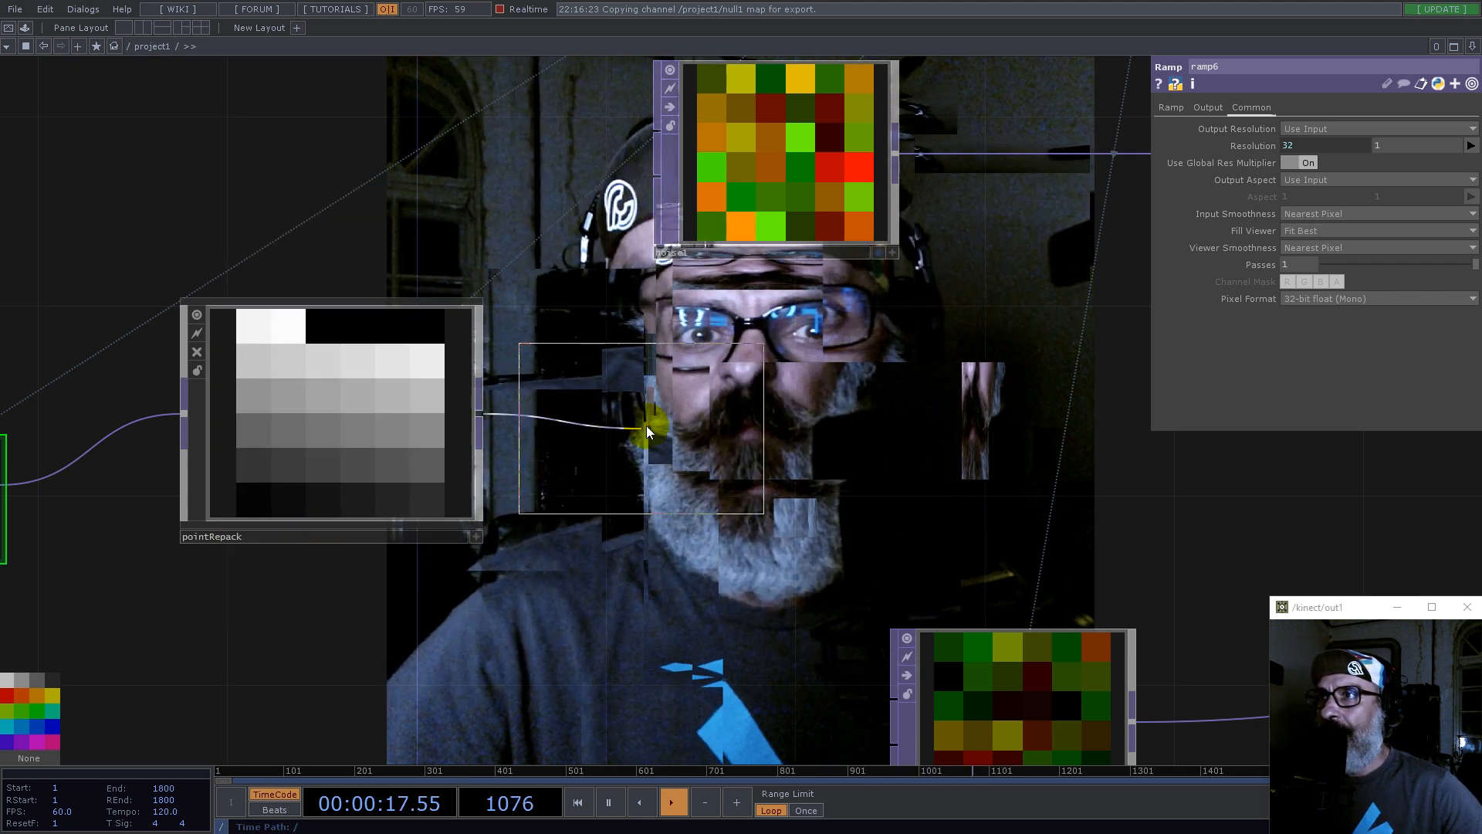
left_click(666, 430)
left_click_drag(668, 434, 716, 482)
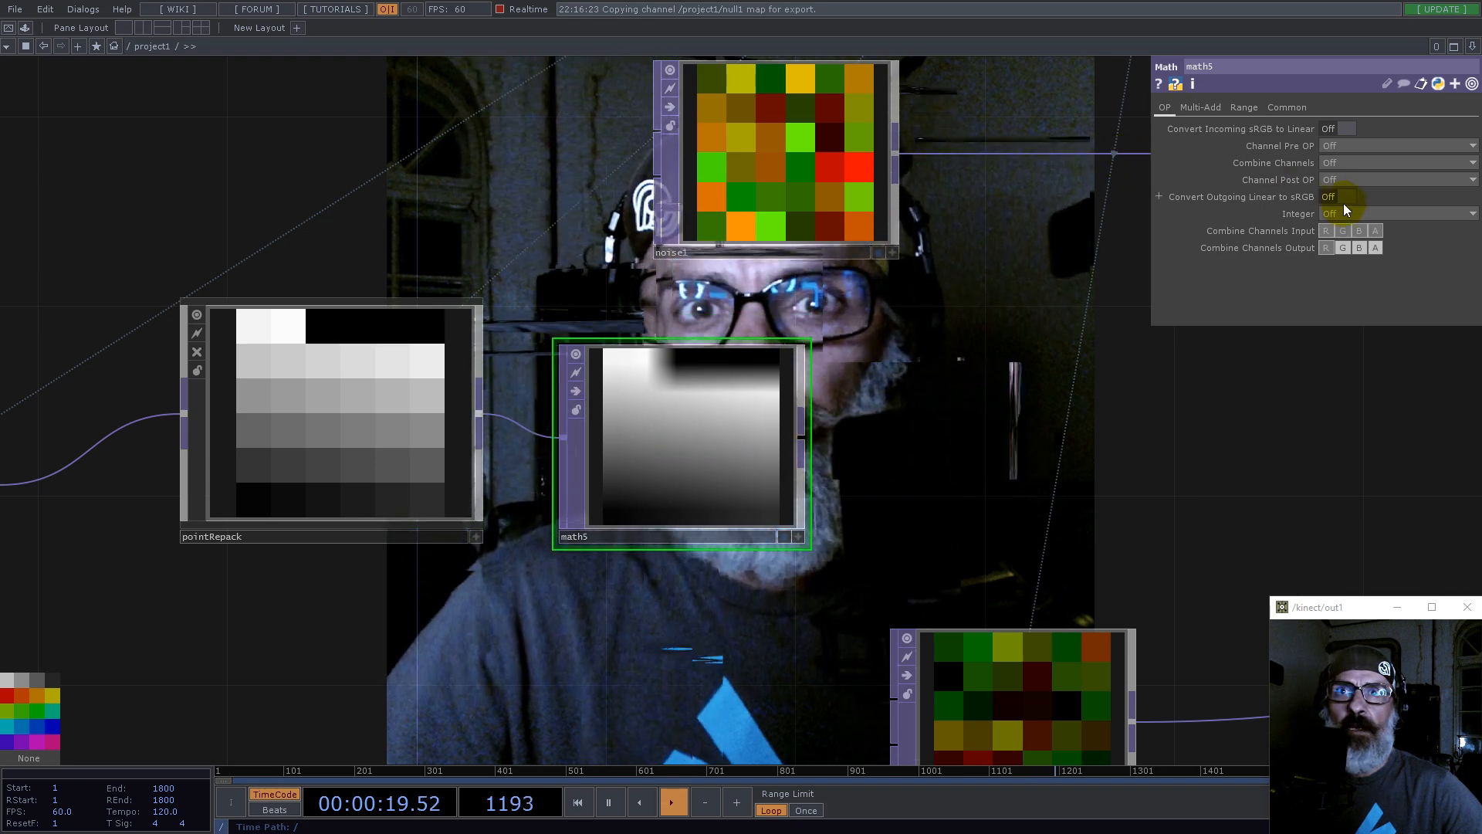
left_click(1344, 213)
left_click(1340, 230)
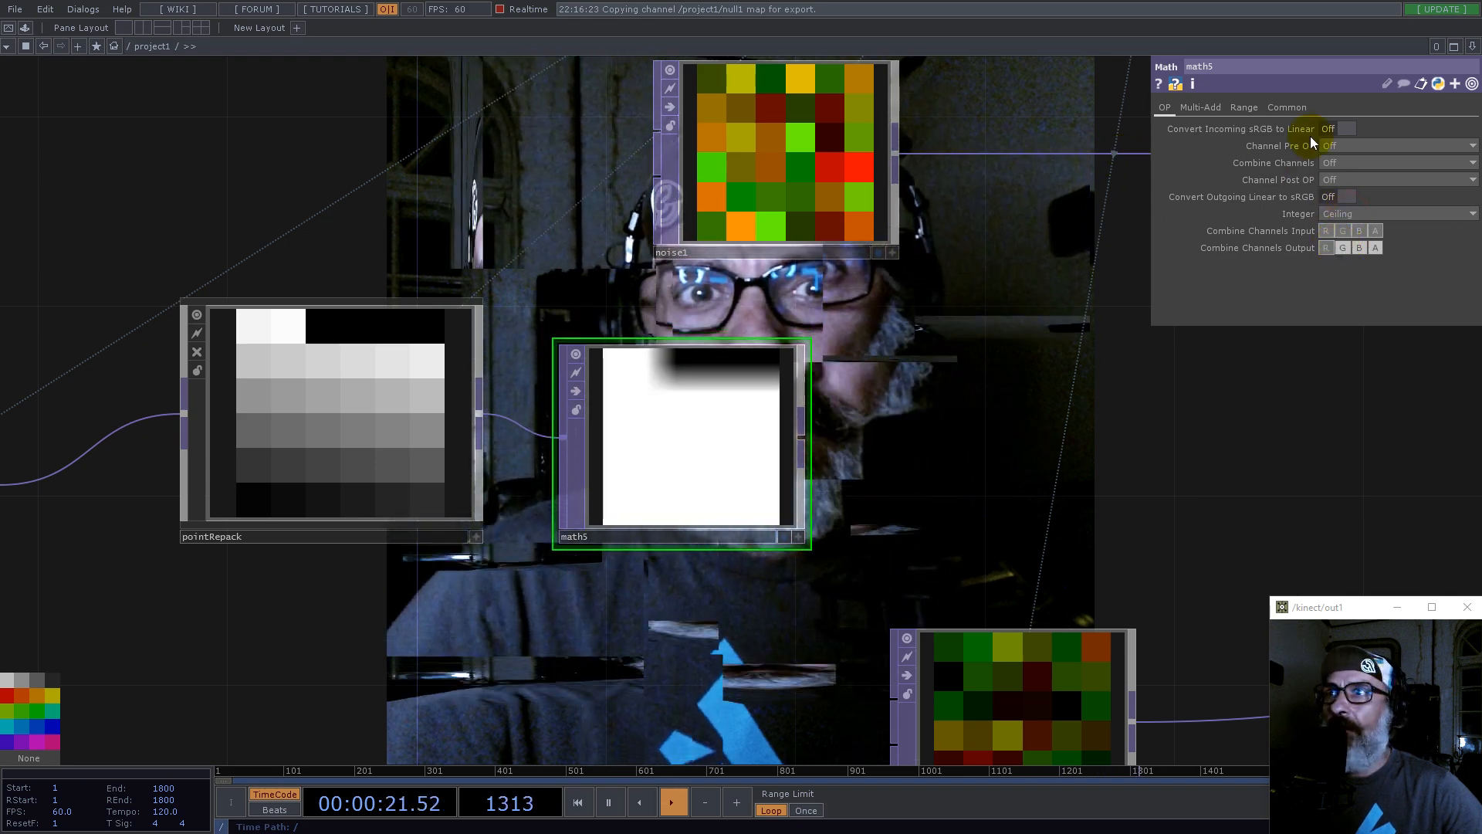
Step: Set math5's Input Smoothness and Viewer Smoothness to Nearest Pixel
left_click(1287, 107)
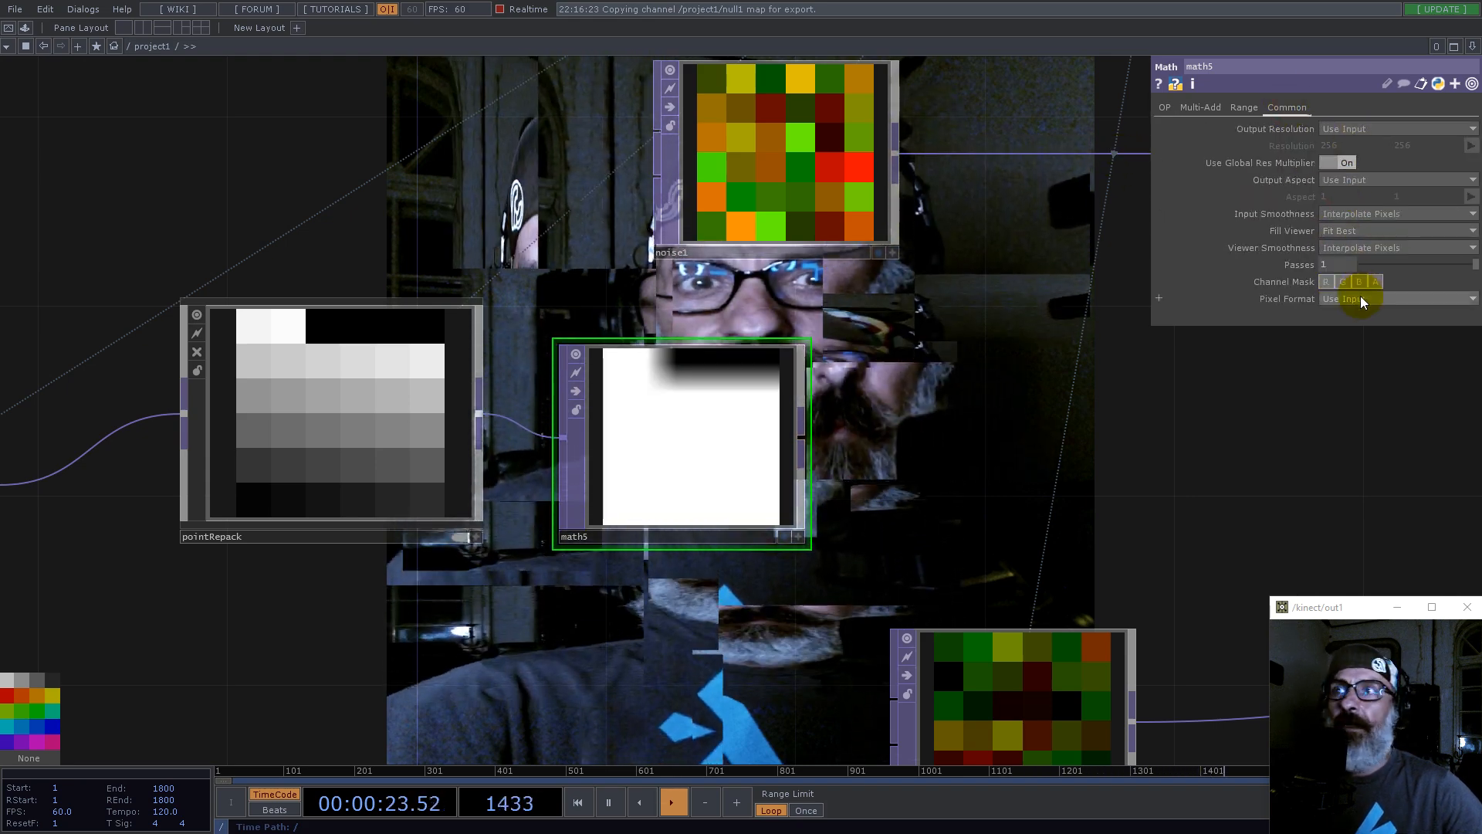
left_click(1362, 301)
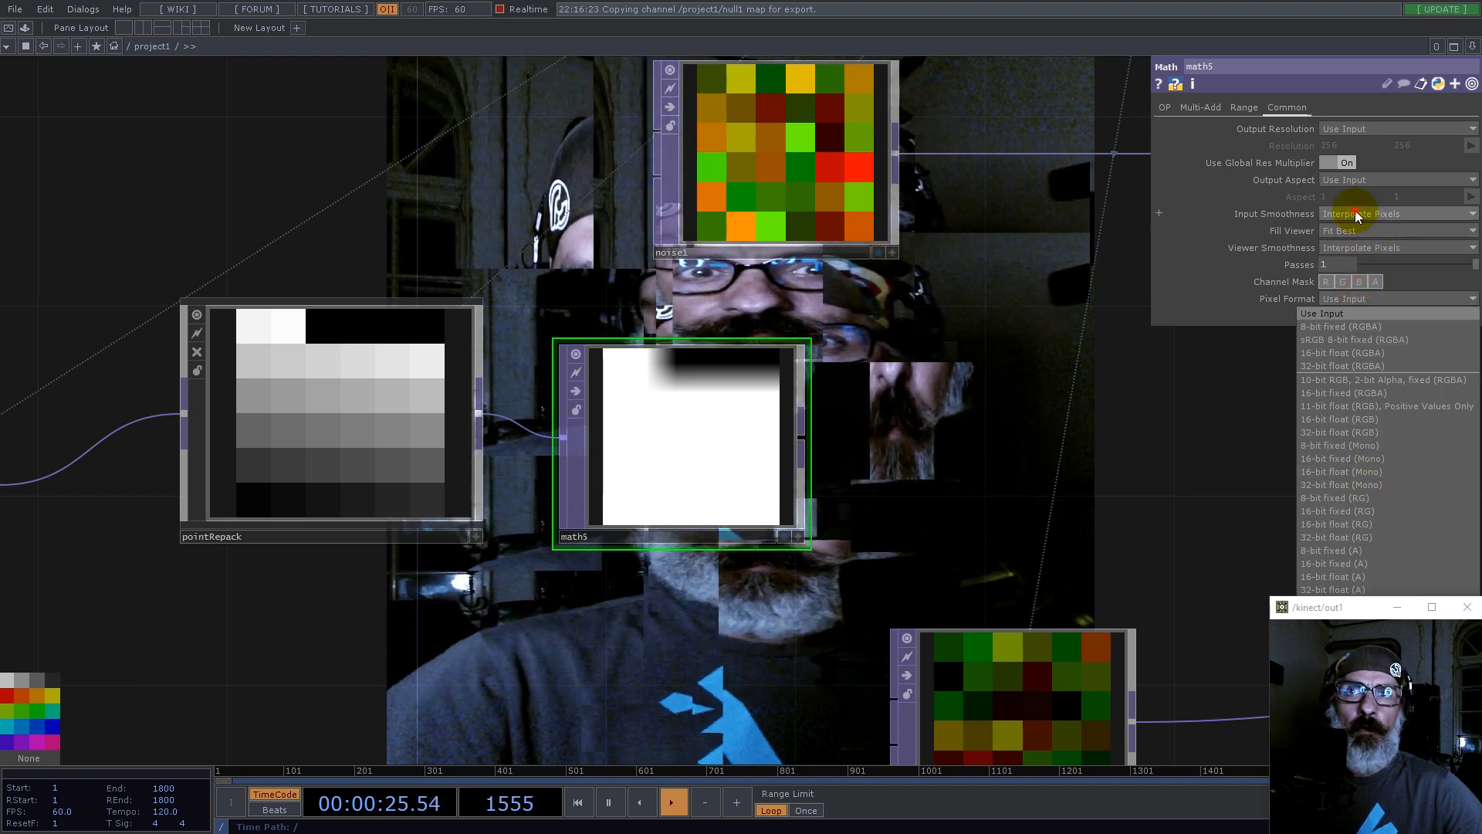
left_click(1347, 229)
left_click(1344, 248)
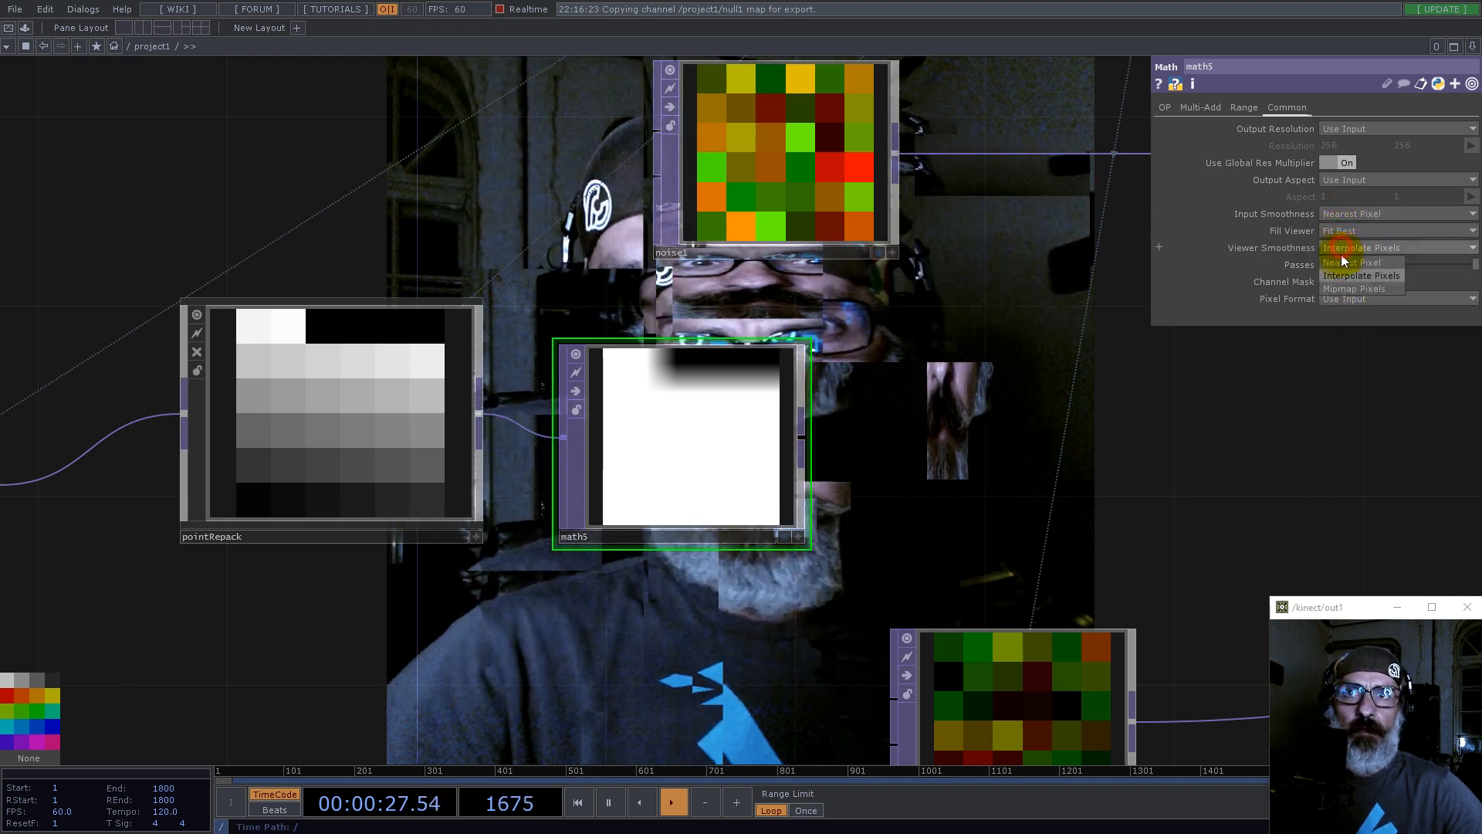
Step: Add a Multiply TOP that combines math5 with noise2 and connect its output to the scale node
scroll(645, 453, "down", 6)
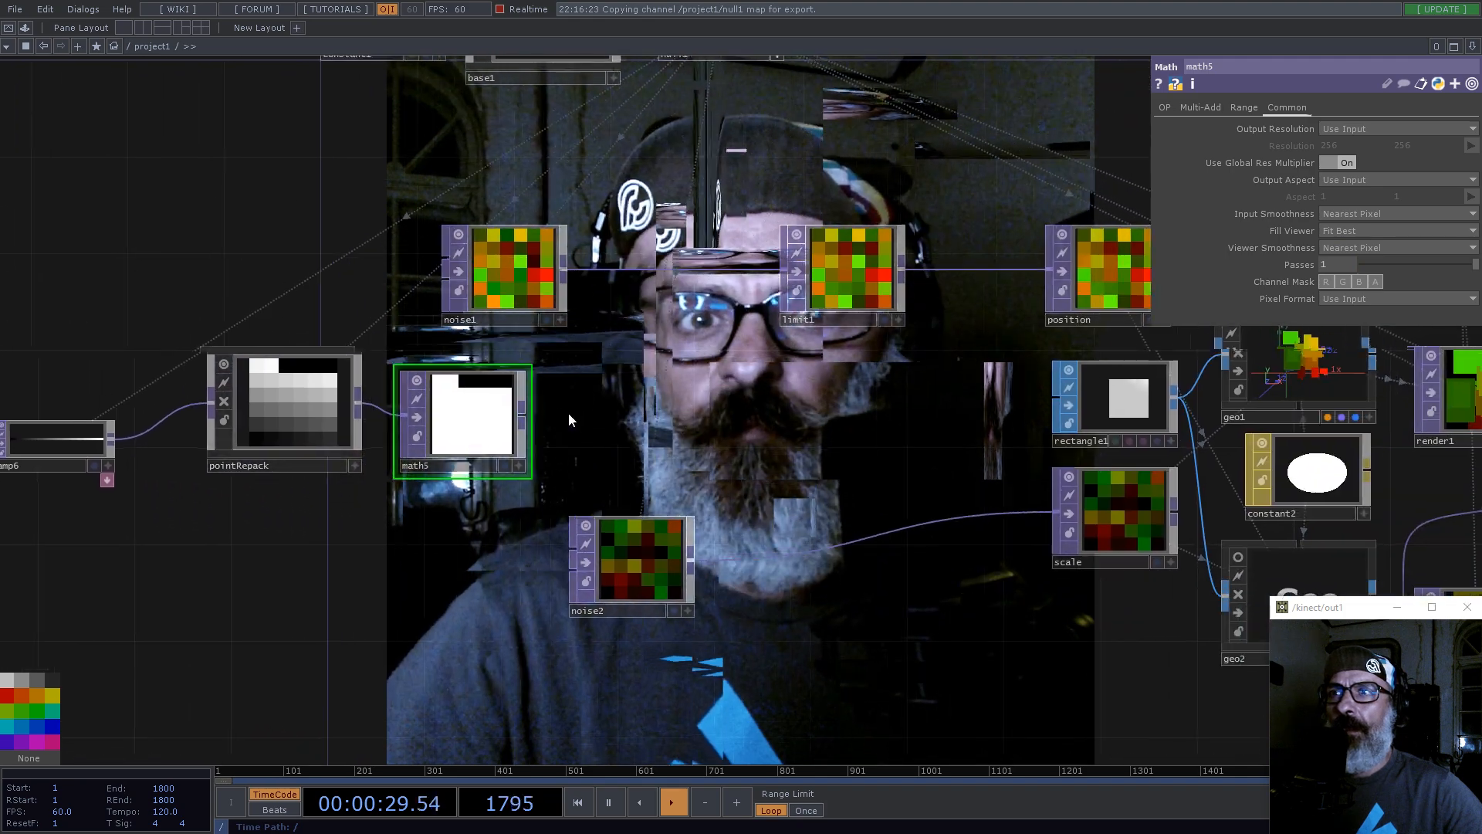
key("Tab")
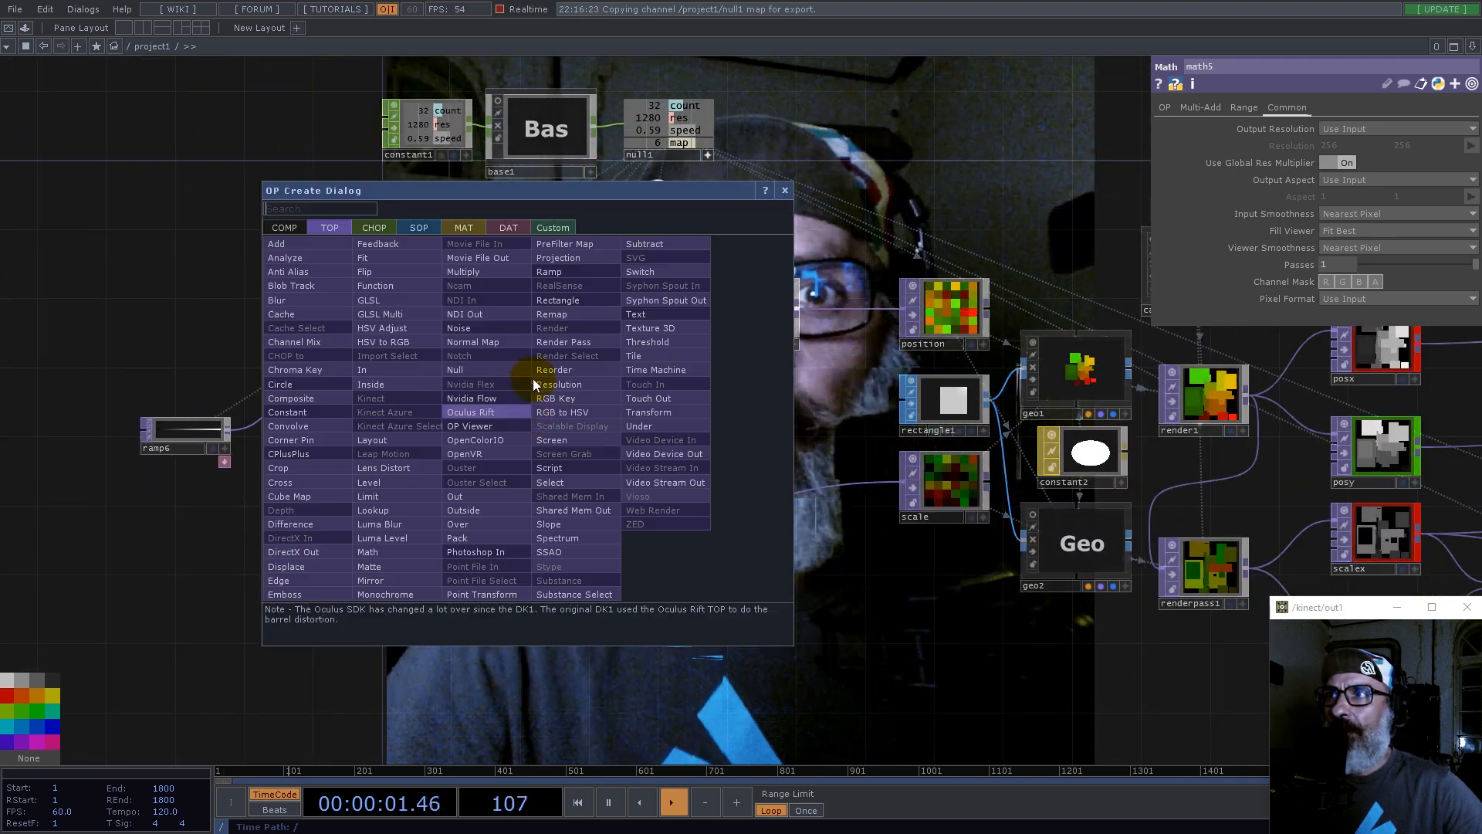
left_click(486, 275)
left_click(728, 463)
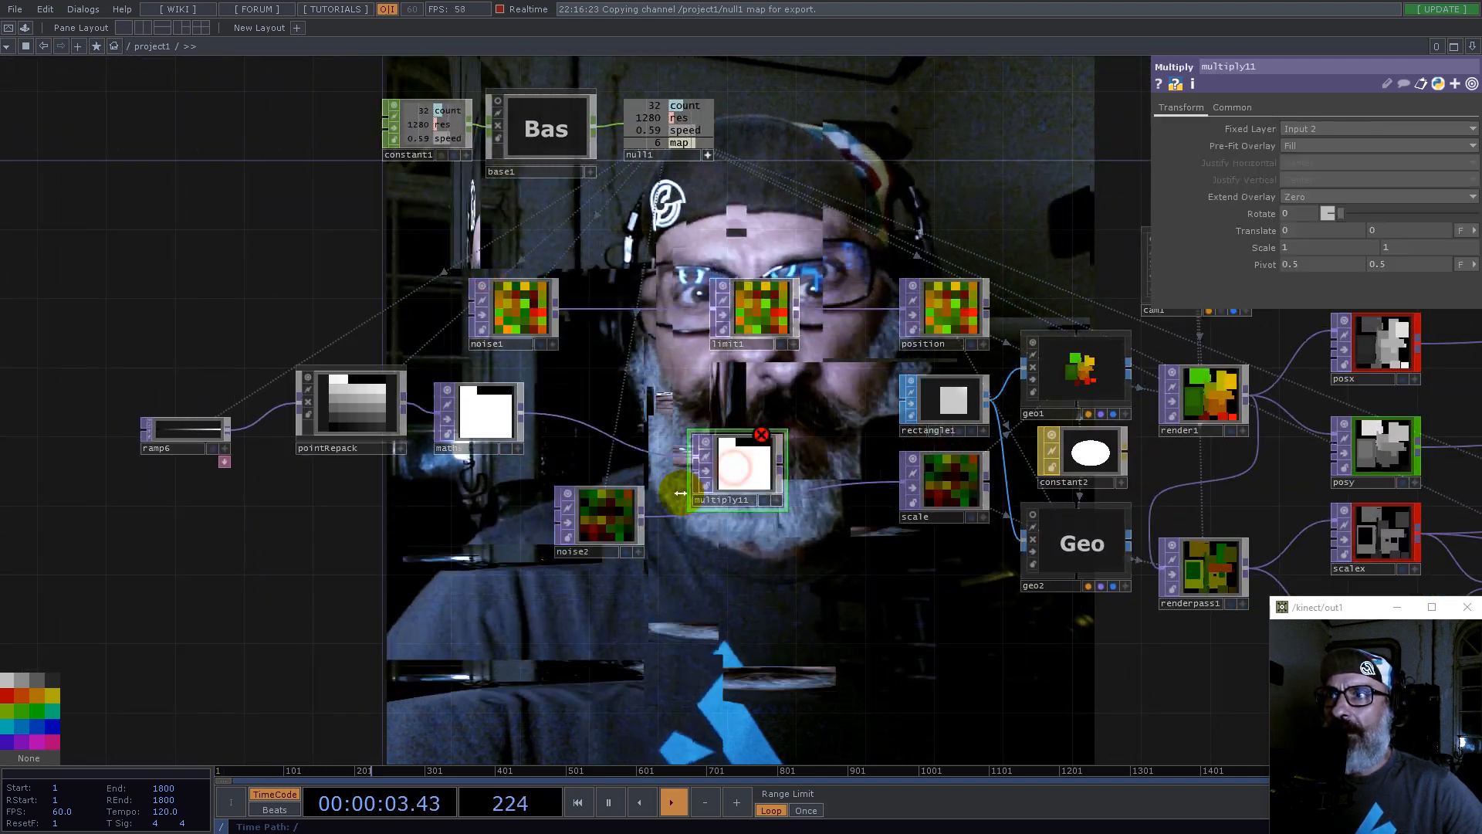
left_click_drag(641, 516, 692, 471)
left_click_drag(781, 466, 902, 479)
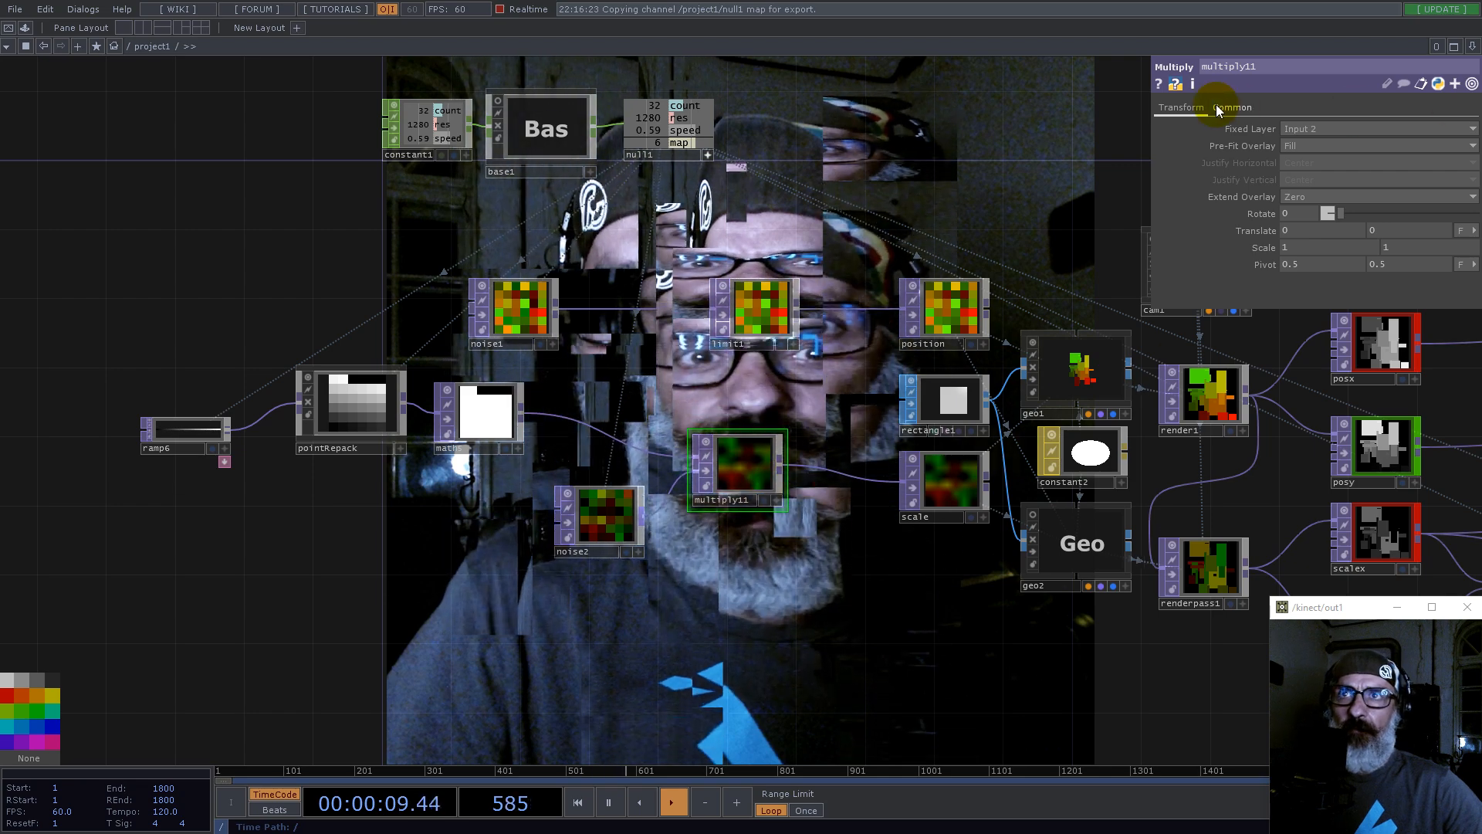
Step: Set multiply11's Input Smoothness and Viewer Smoothness to Nearest Pixel
left_click(1236, 112)
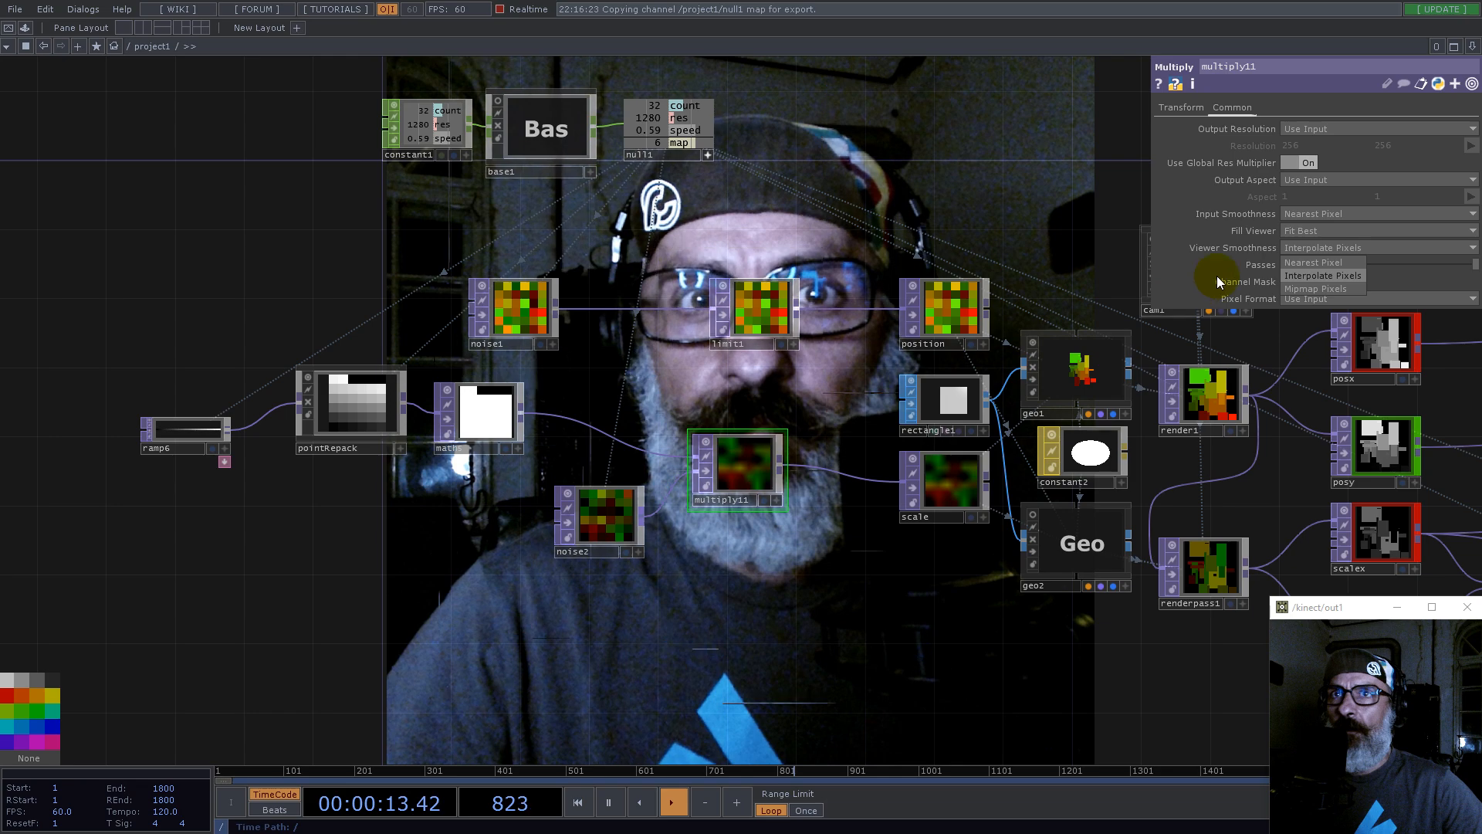
left_click(1304, 248)
left_click(1313, 263)
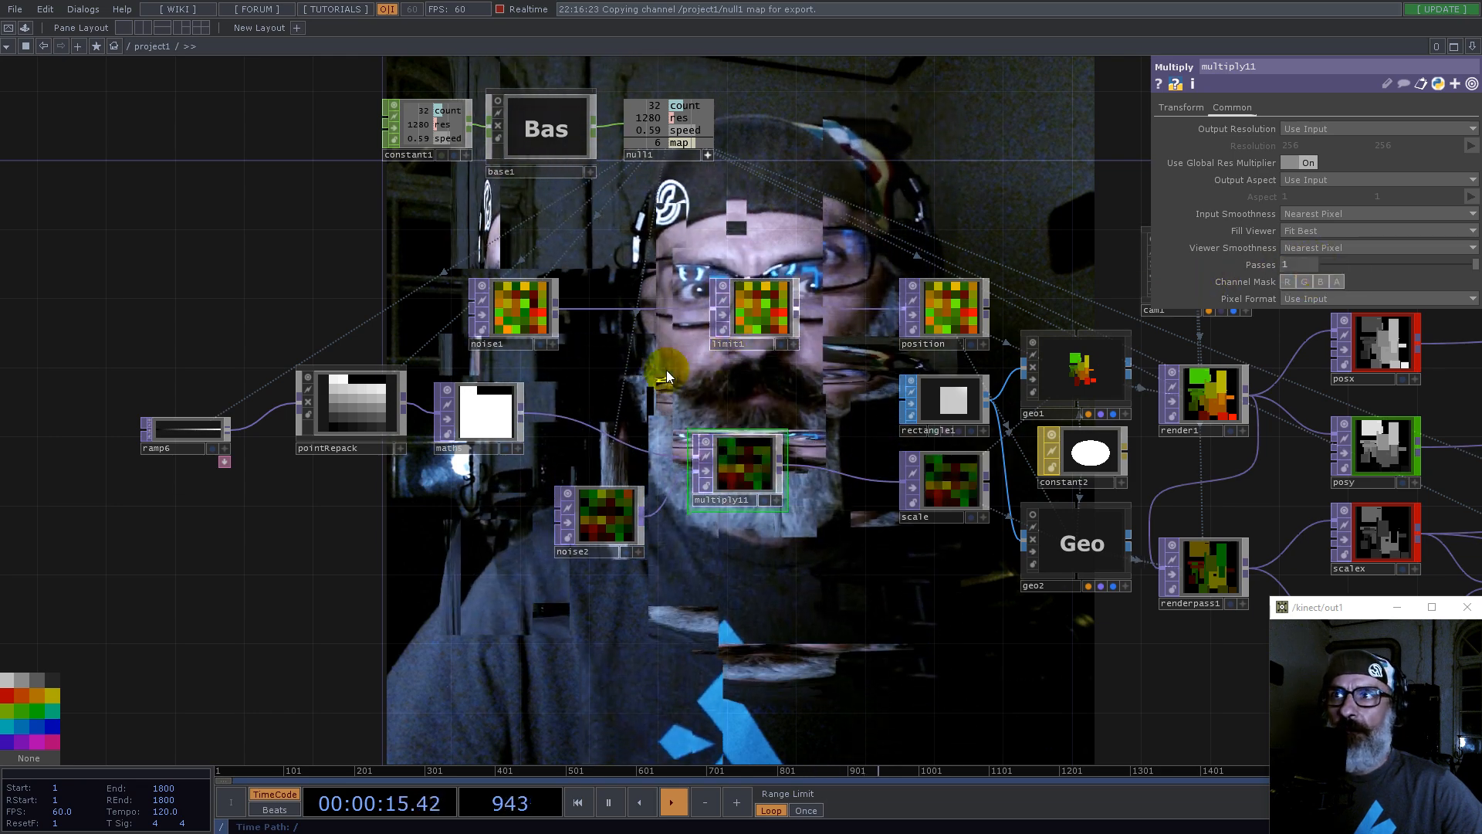
Step: Add a second Multiply TOP that combines math5 with noise1, placed between noise1 and limit1
right_click(519, 413)
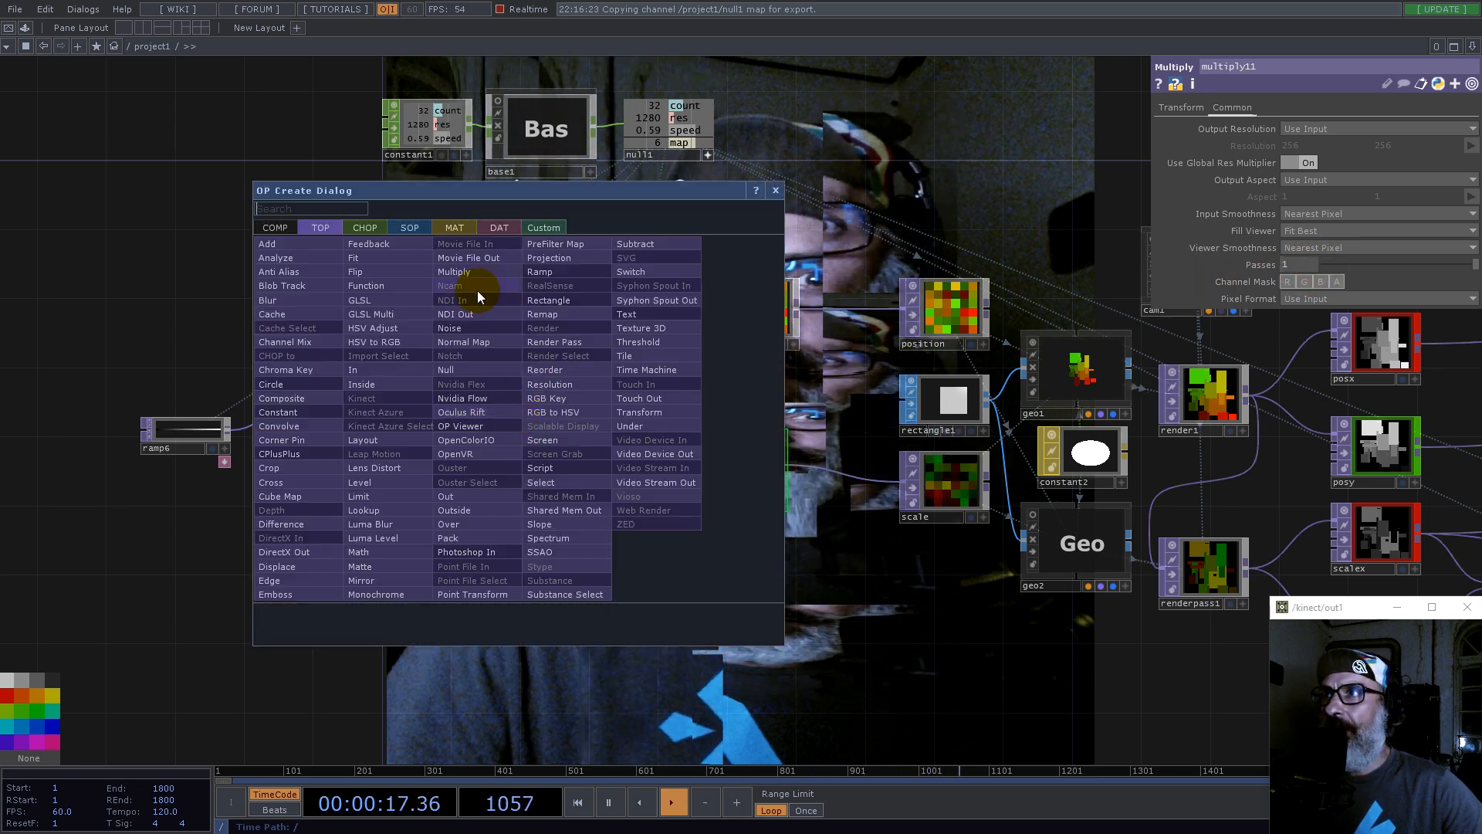
left_click(461, 274)
left_click(638, 326)
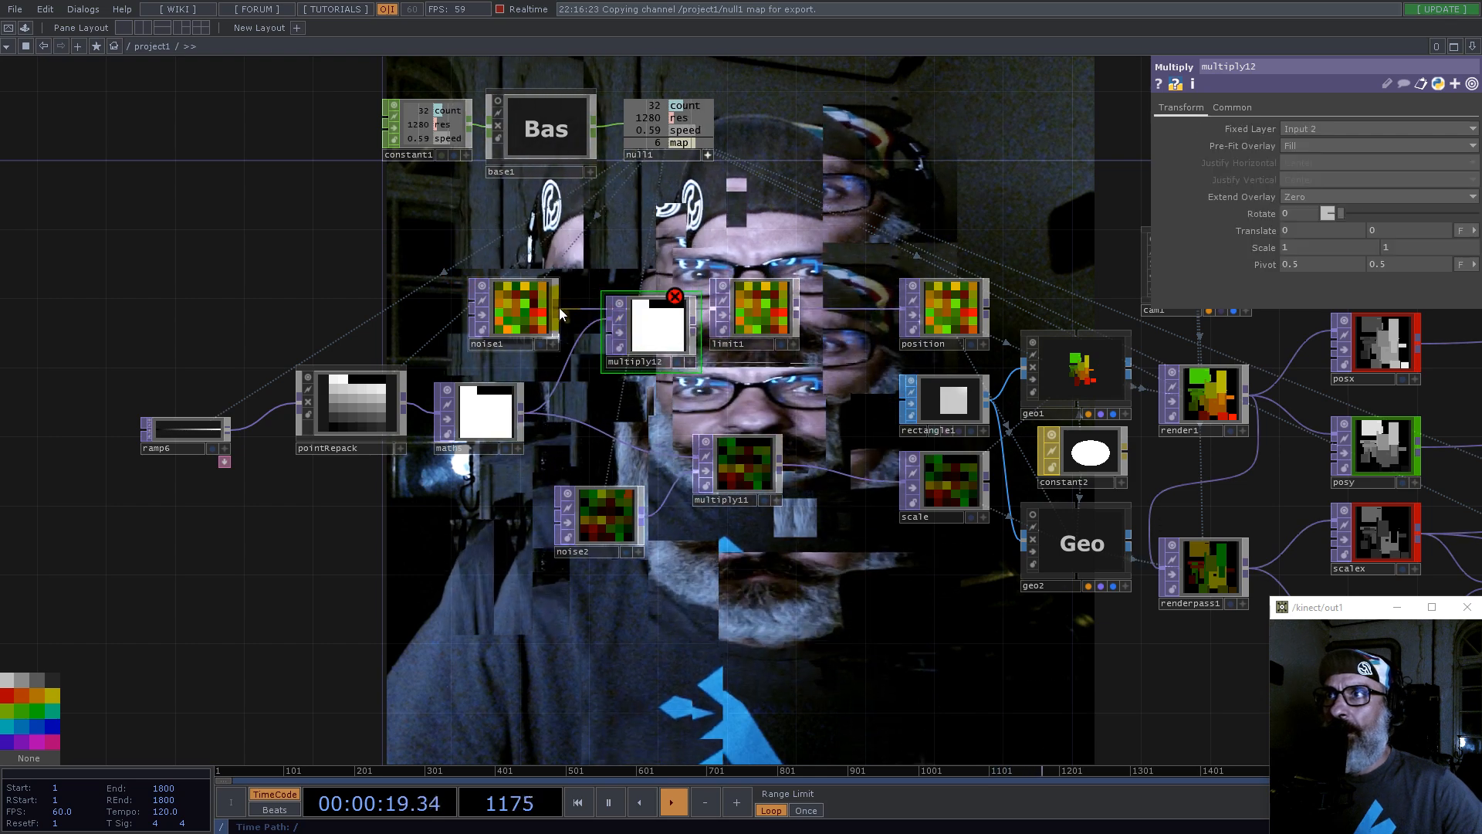
left_click(606, 340)
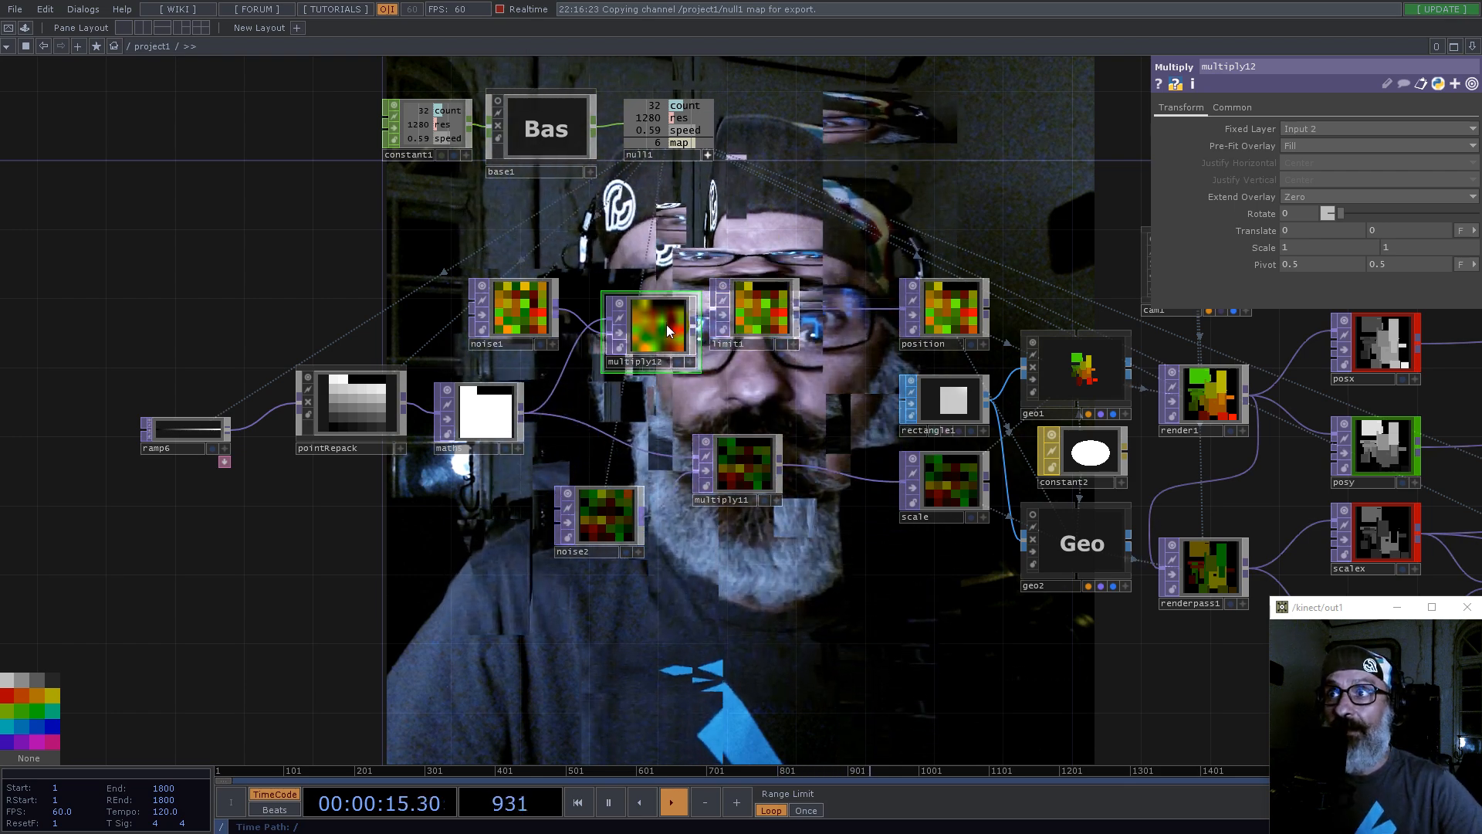
Step: Set multiply12's Input Smoothness and Viewer Smoothness to Nearest Pixel
left_click(1233, 107)
left_click(1307, 214)
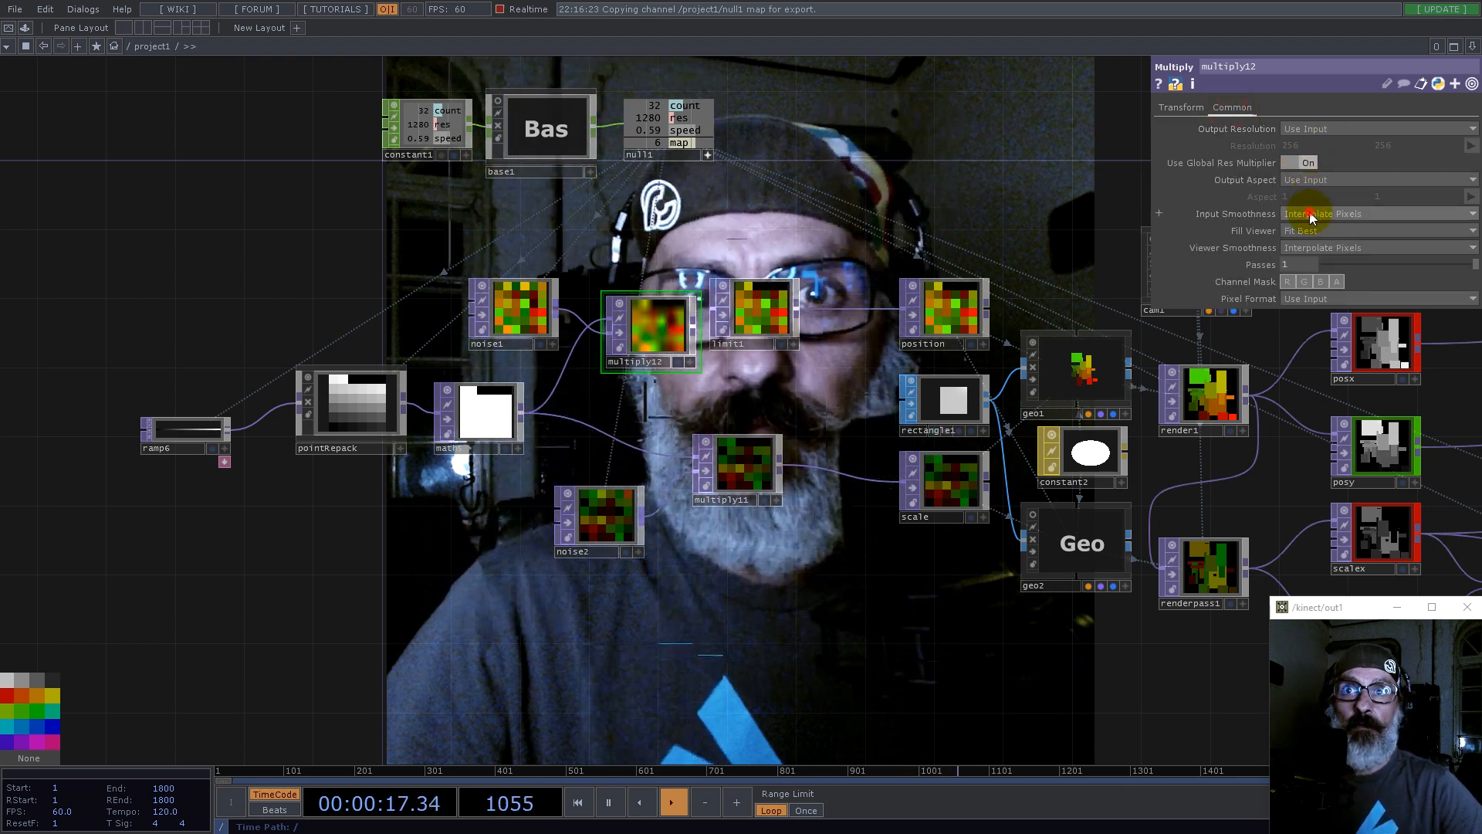
left_click(1312, 229)
left_click(1314, 245)
left_click(1316, 262)
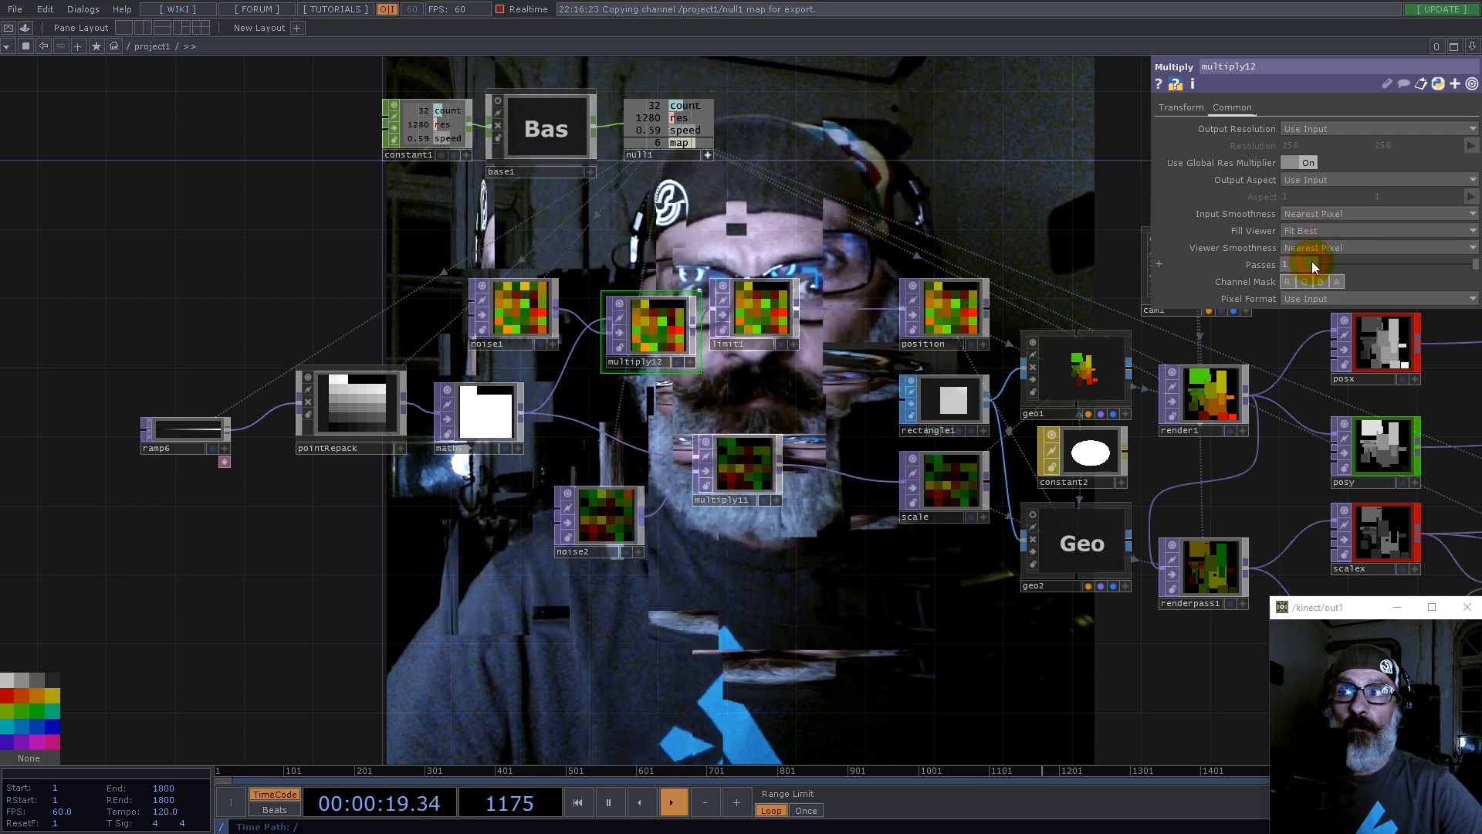
Step: Reposition limit1 and multiply11 closer to the position and scale nodes to space out the network
left_click_drag(881, 201, 684, 214)
left_click_drag(595, 324, 630, 324)
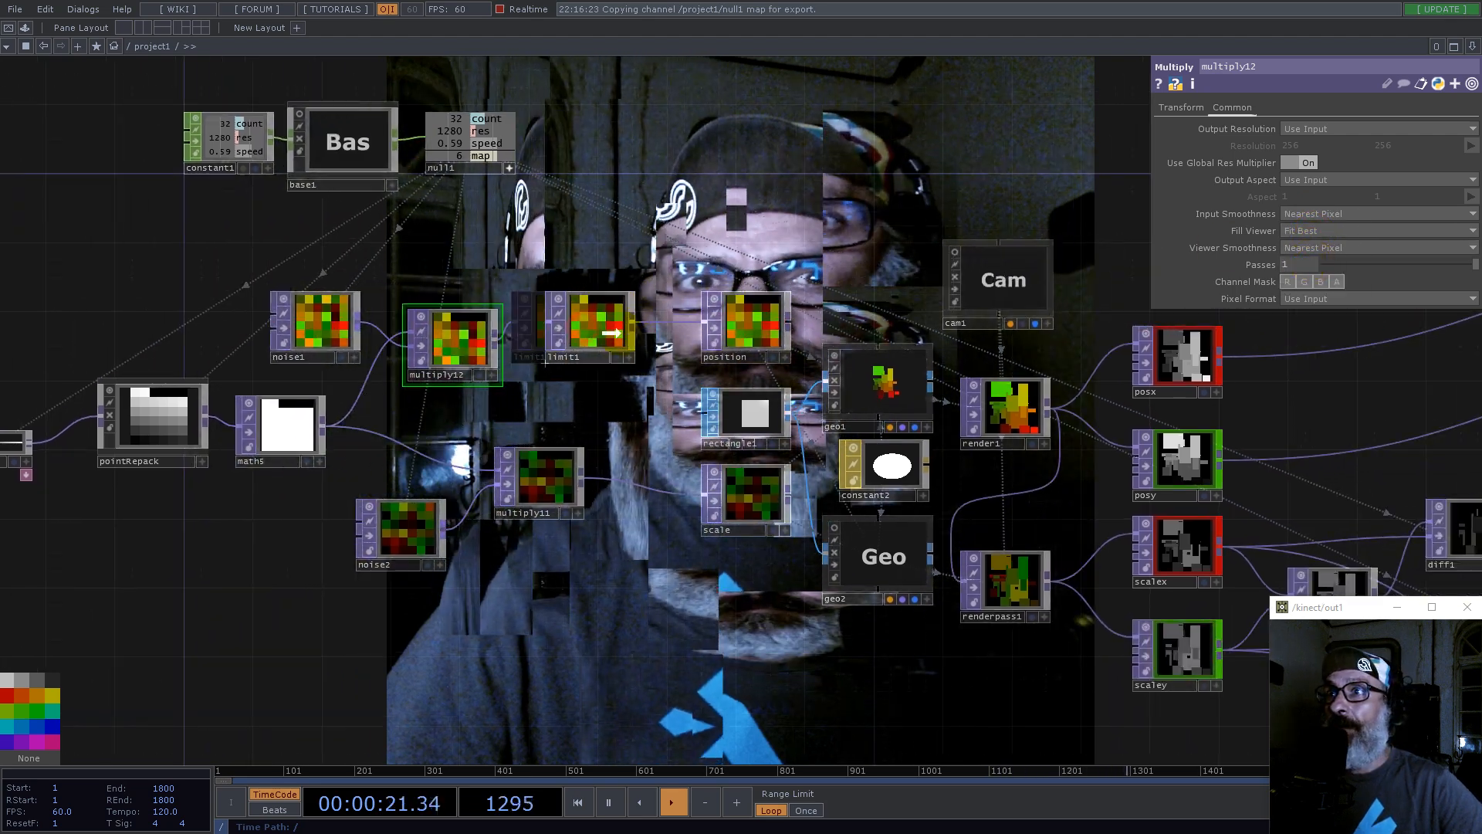
left_click_drag(512, 494, 546, 512)
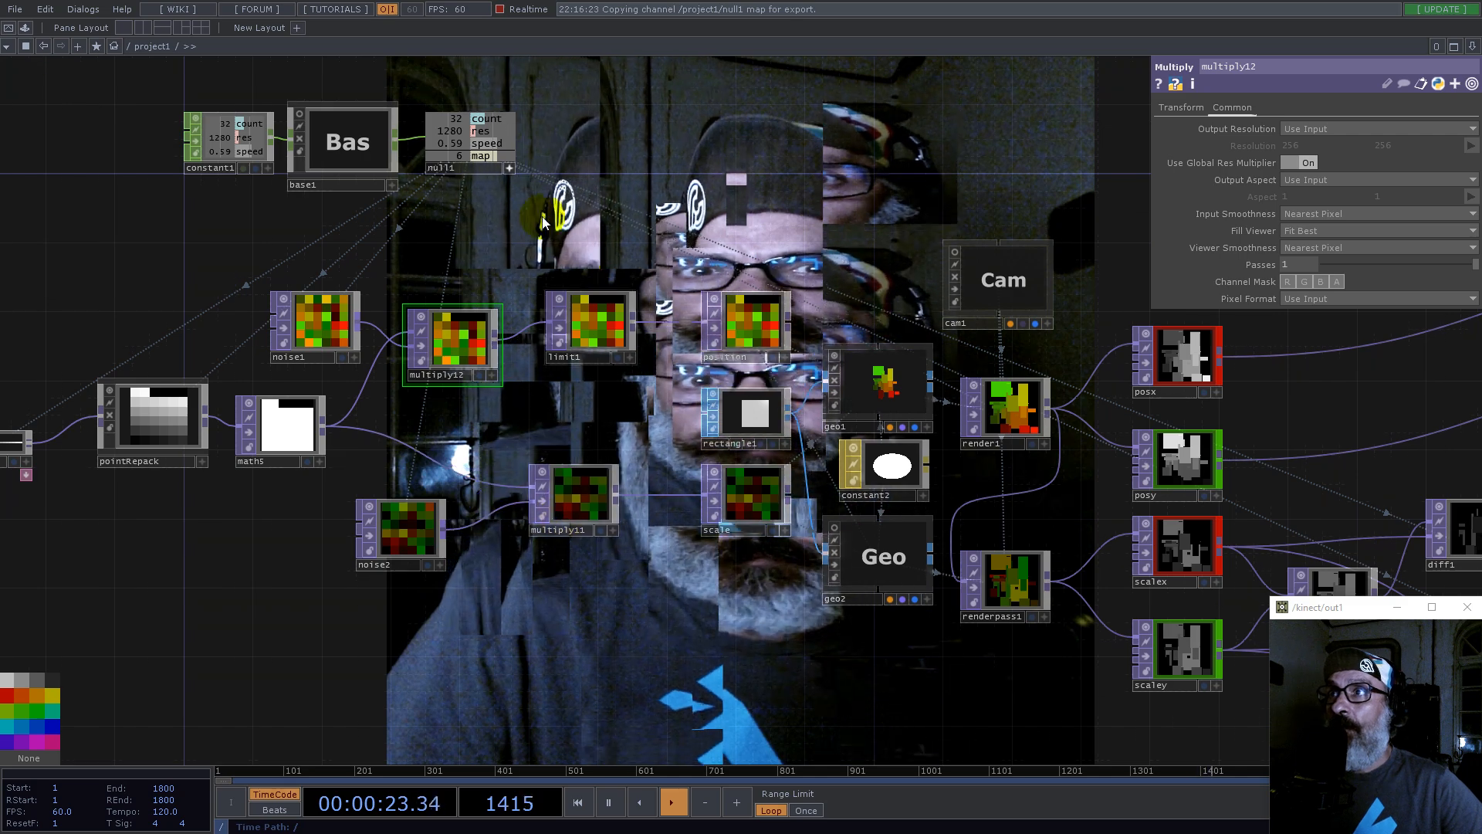
Step: Raise the count value in constant1 to 1000 and finally to 10000
left_click_drag(820, 226, 617, 224)
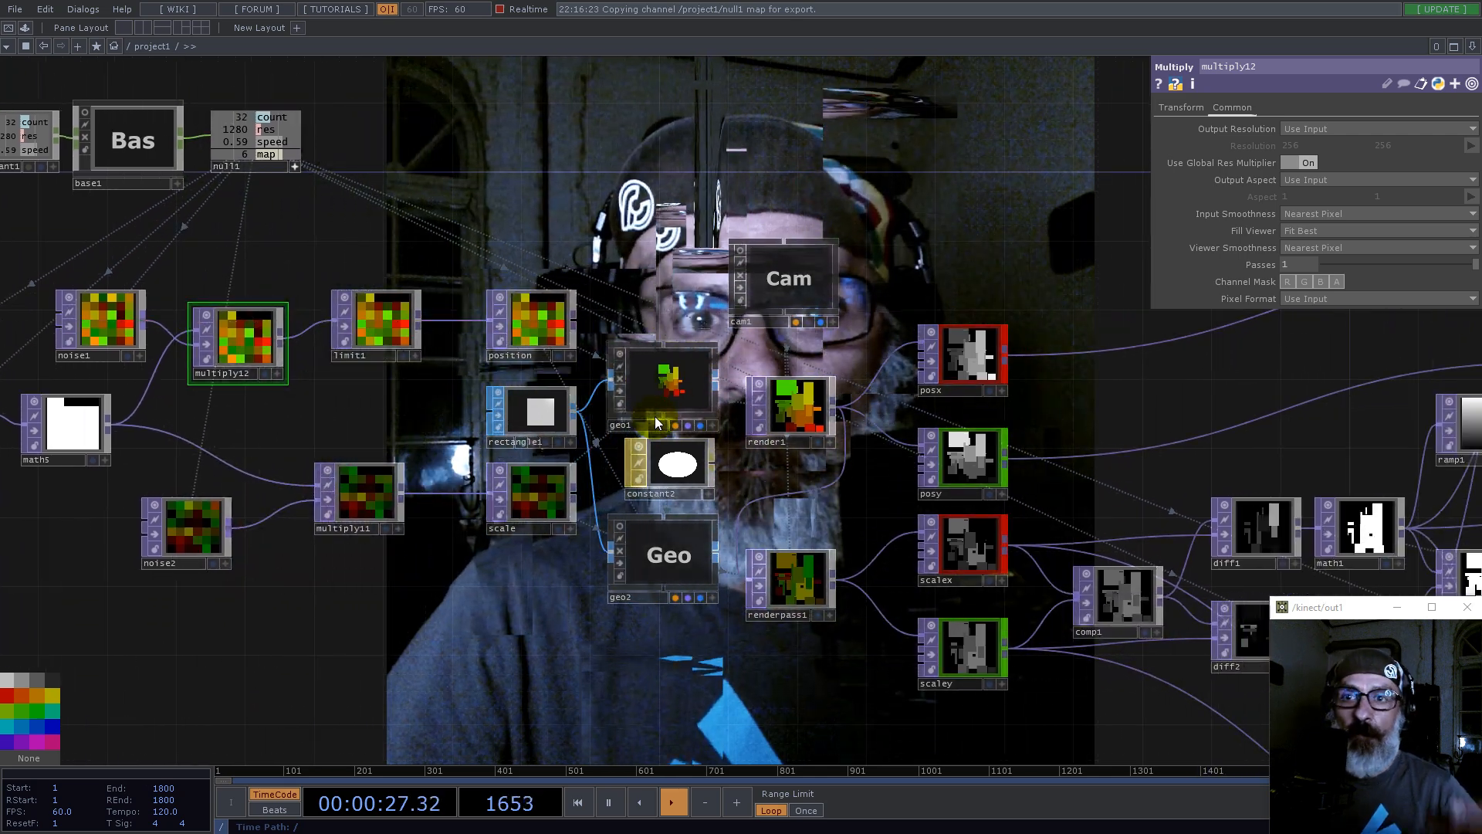
left_click_drag(568, 151, 803, 427)
left_click(265, 421)
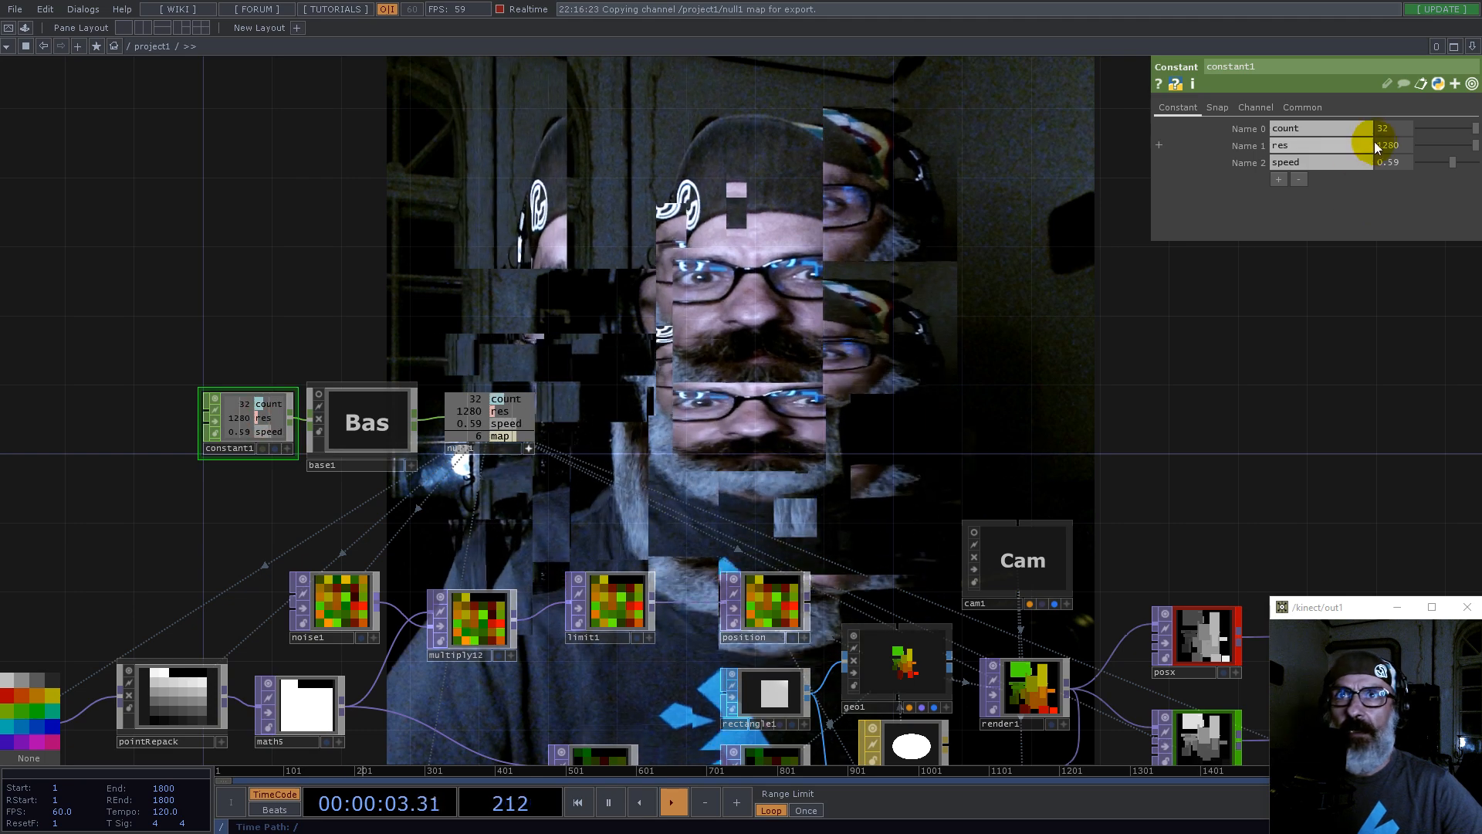
left_click_drag(1391, 127, 1344, 139)
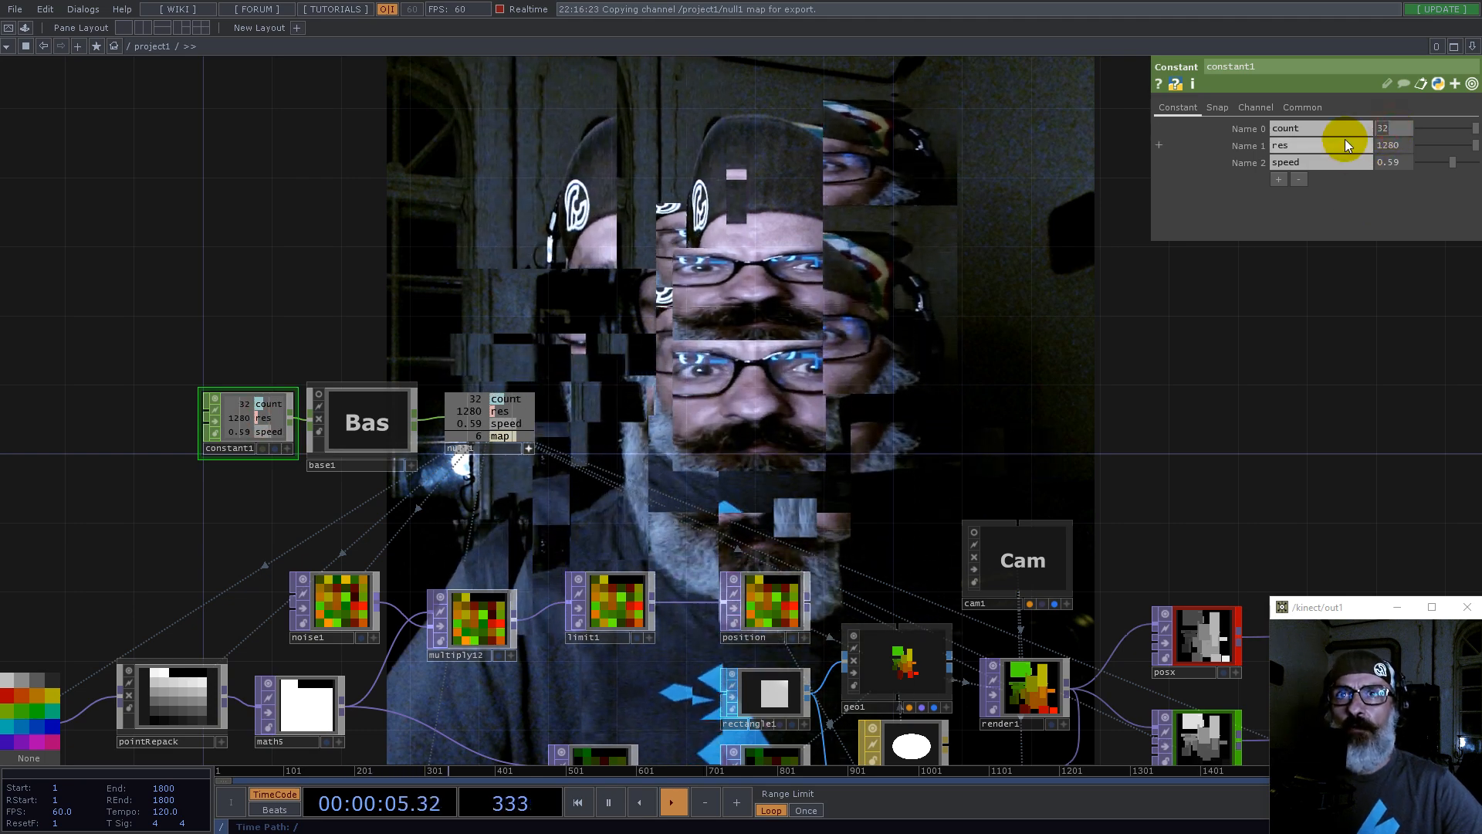
type("0000")
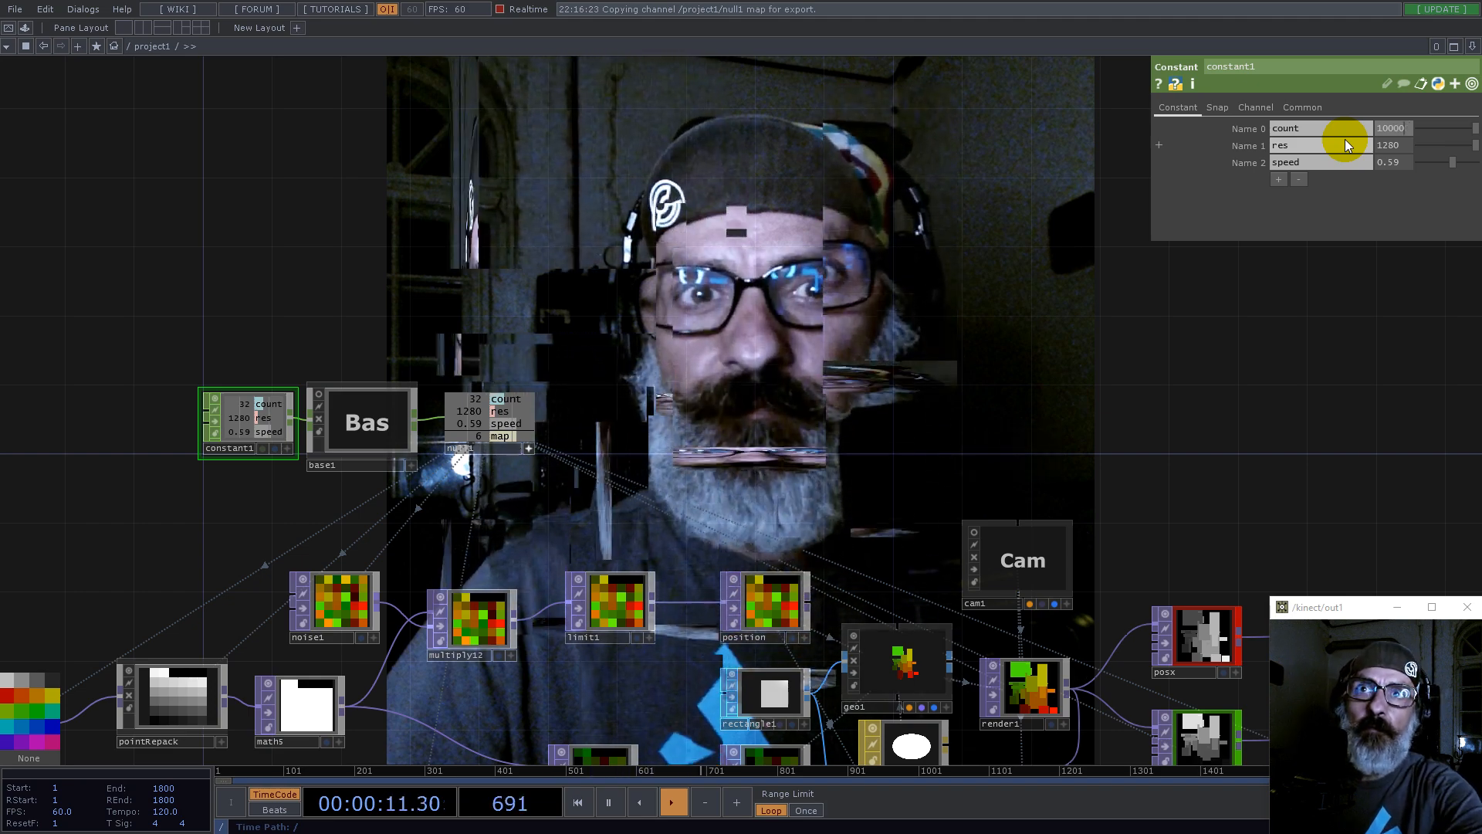
key("BackSpace")
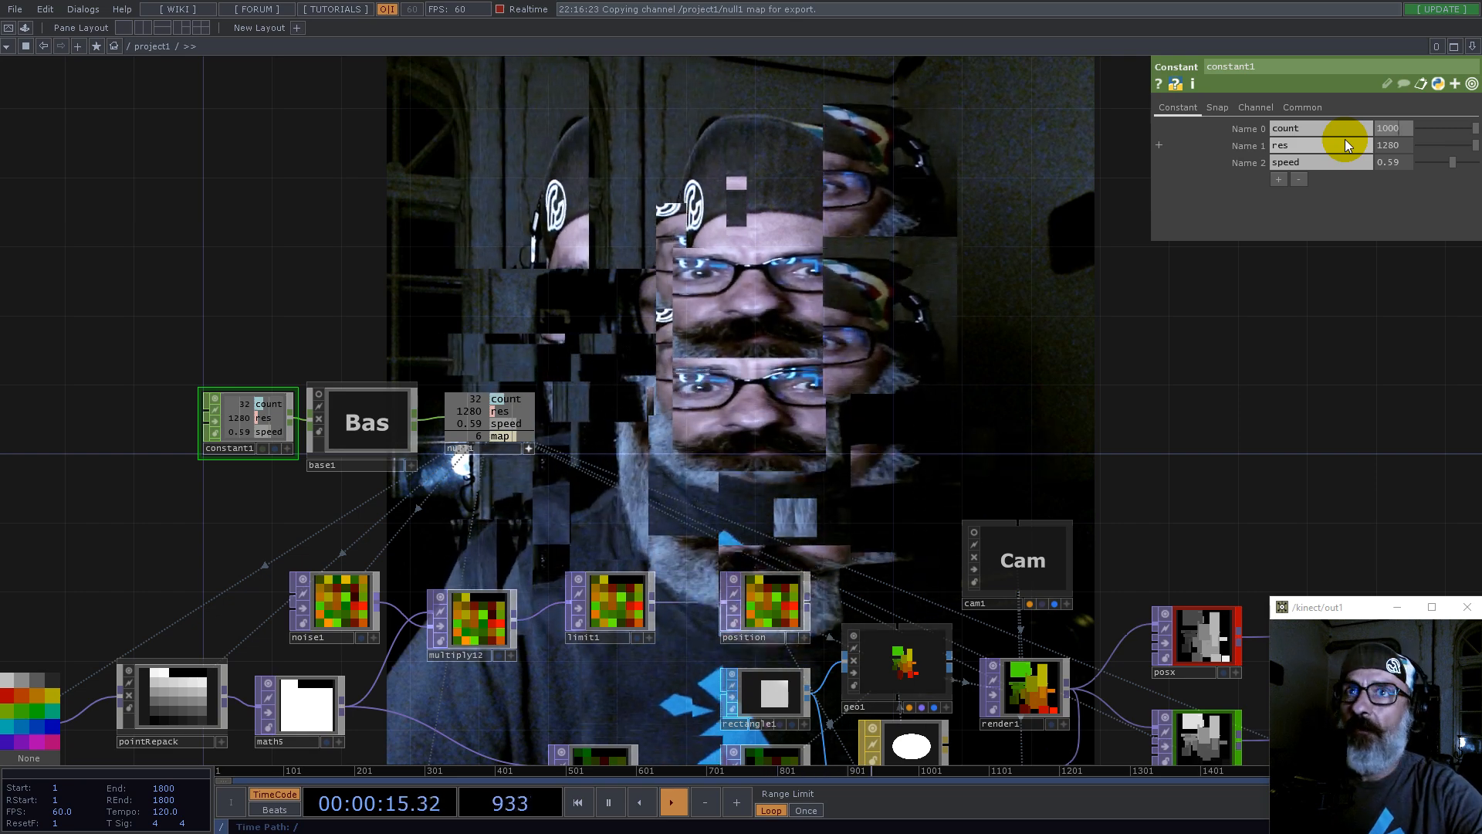
key("Return")
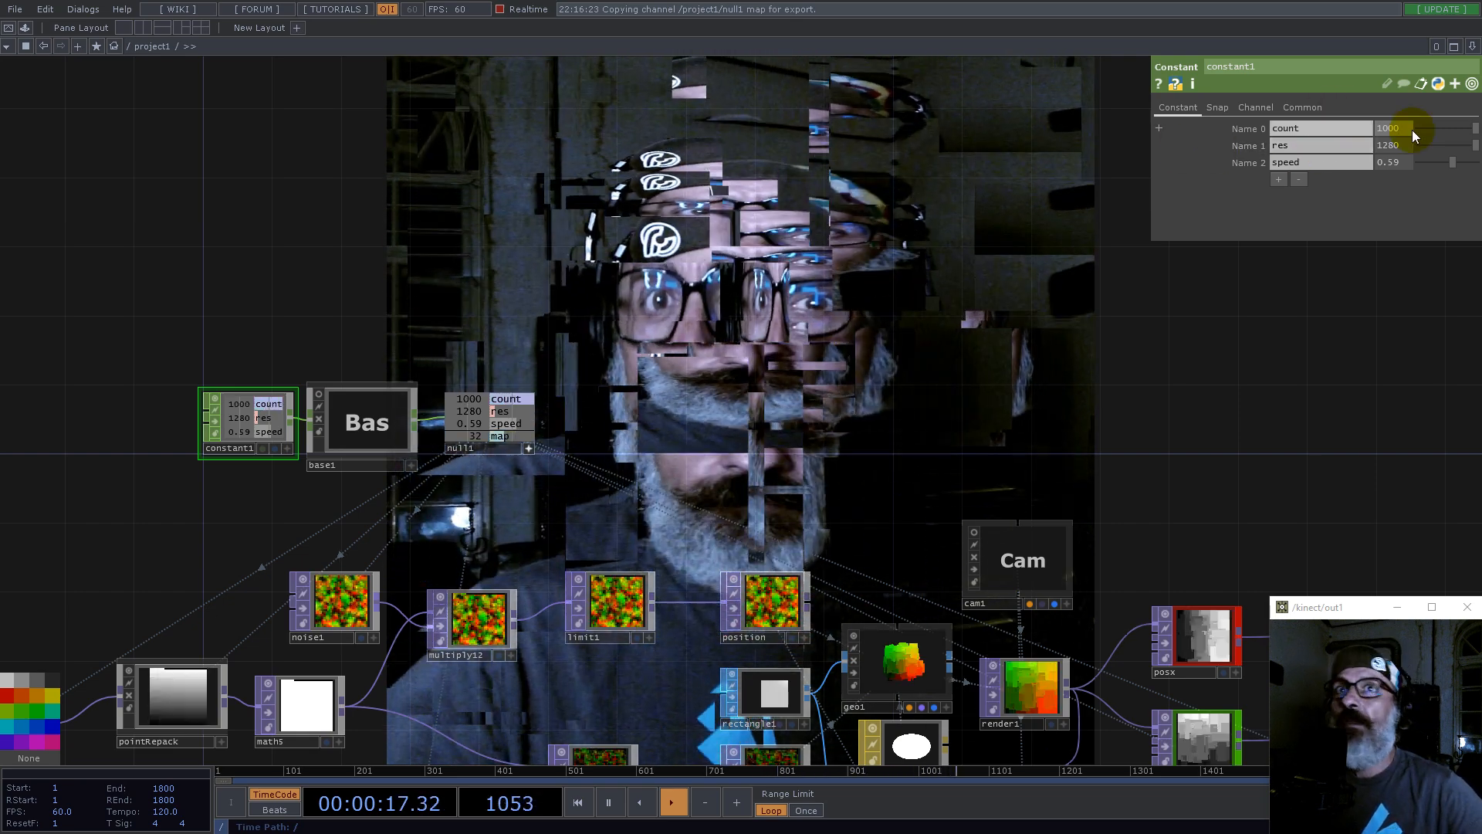
left_click(1405, 127)
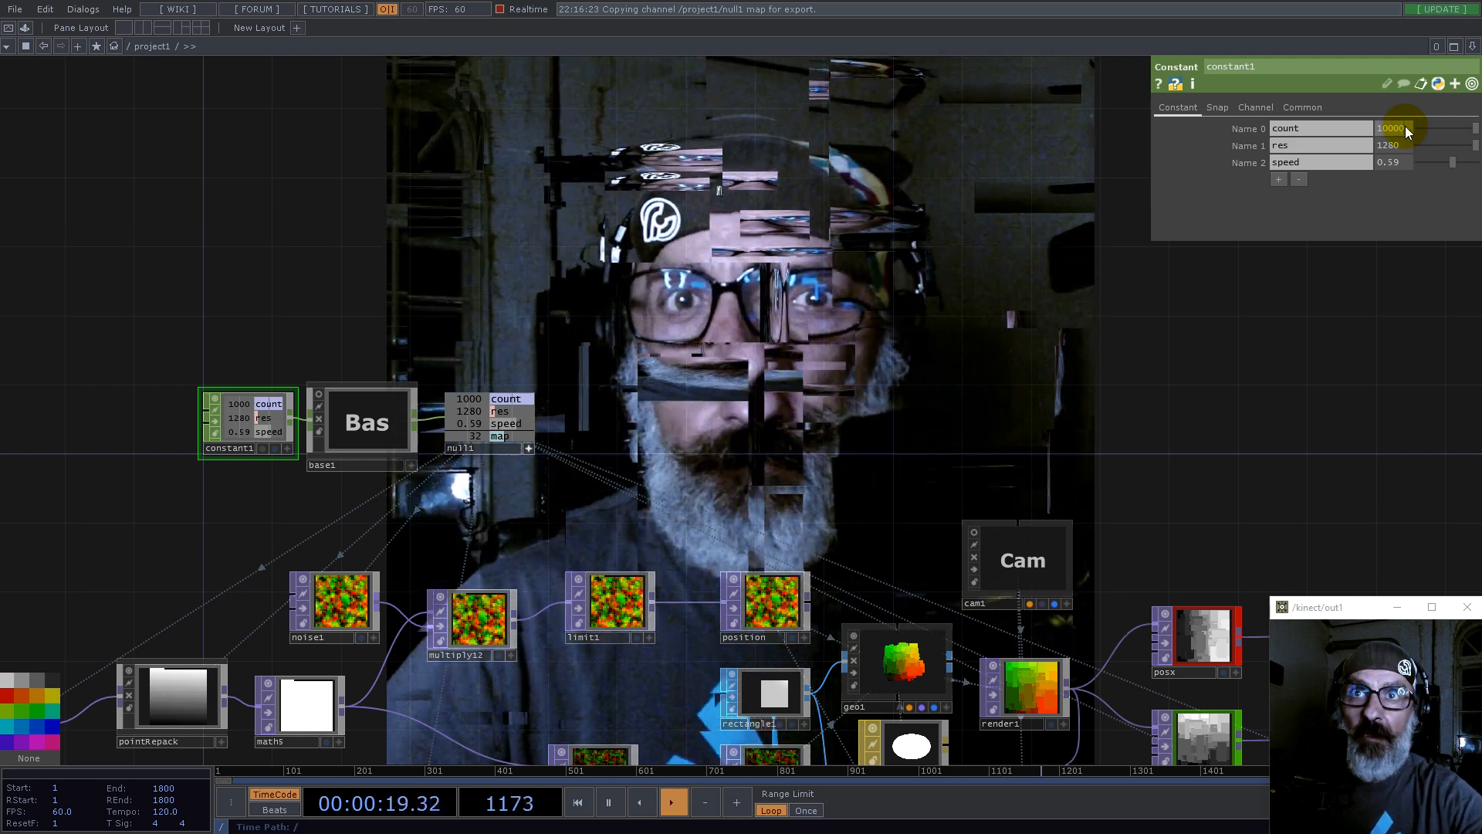
type("0")
key("Return")
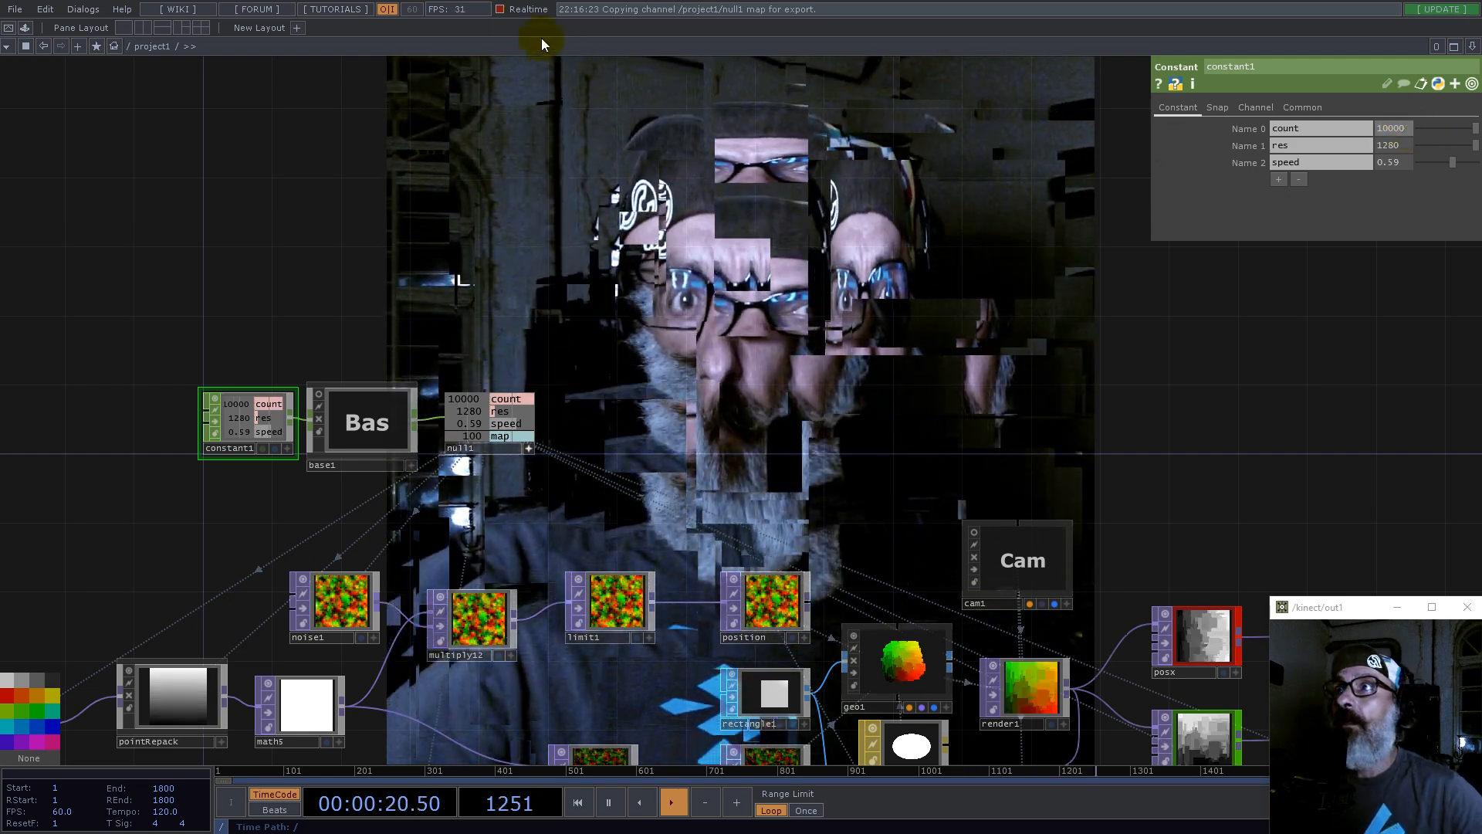
Step: Inspect geo1's instances in 3D and change noise1's Pixel Format to 32-bit float (RGB)
left_click_drag(829, 399, 702, 343)
scroll(618, 544, "up", 5)
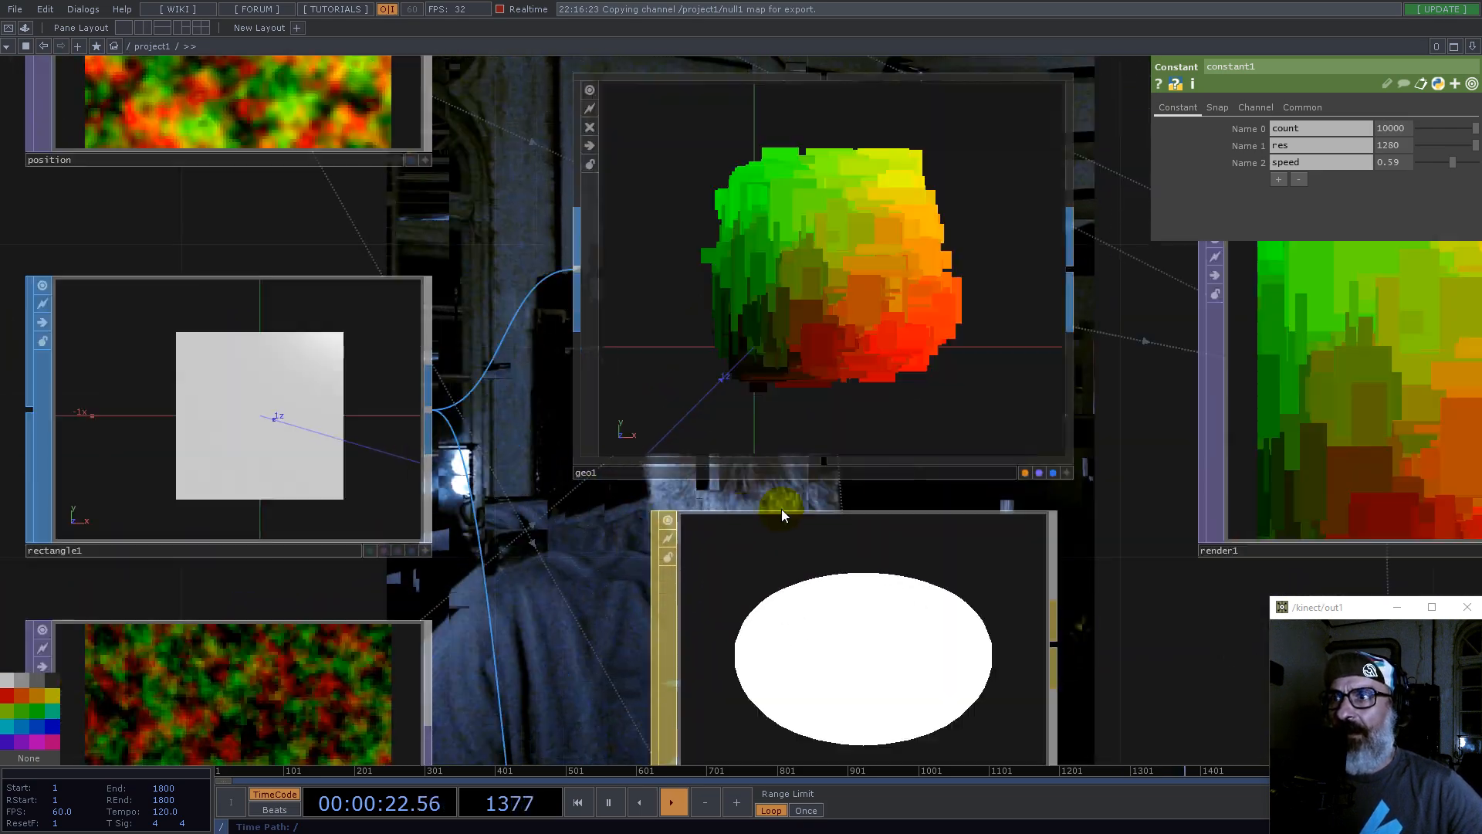
left_click_drag(1025, 377, 1022, 284)
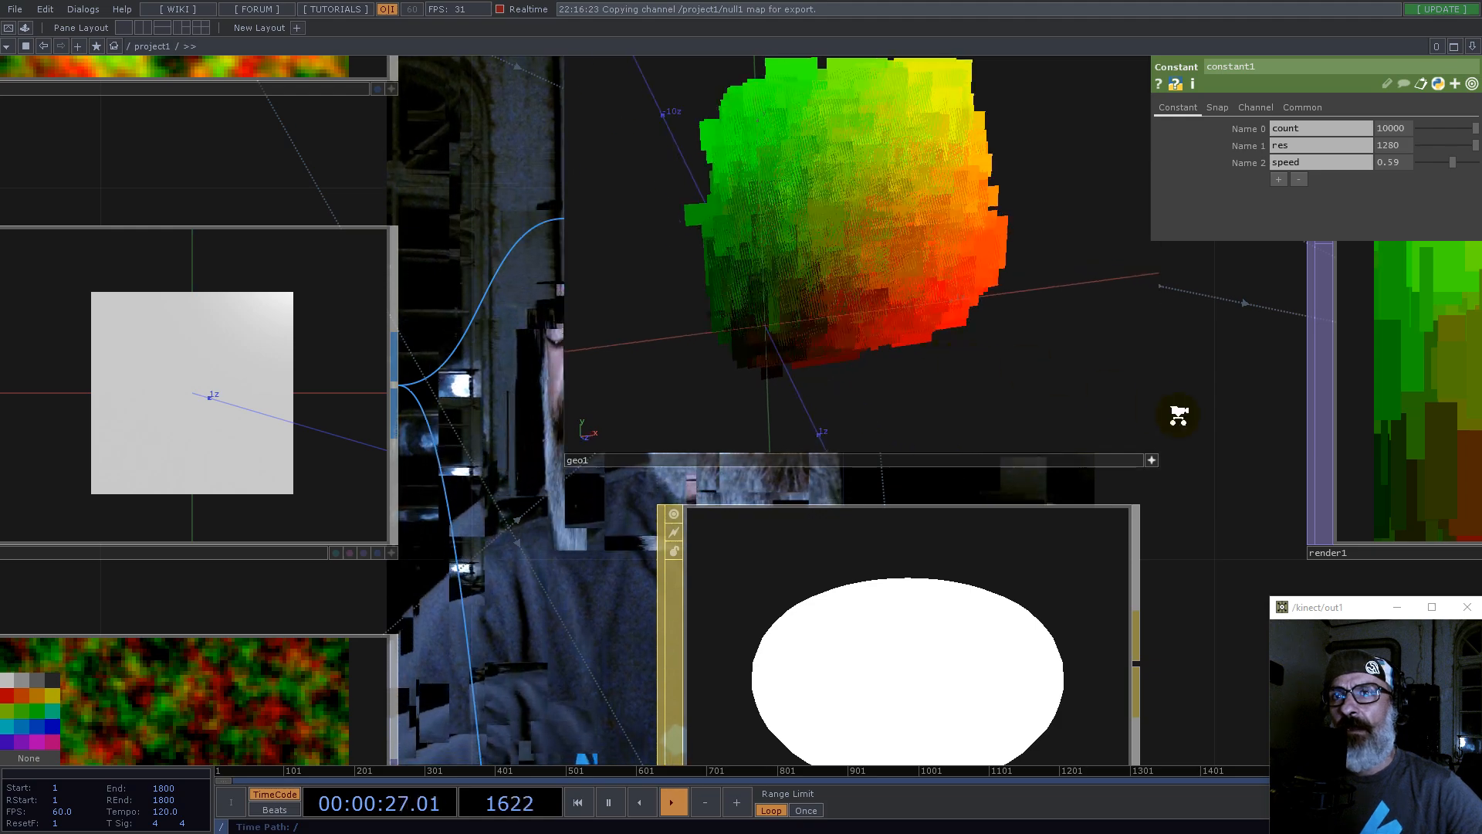
scroll(1179, 417, "down", 5)
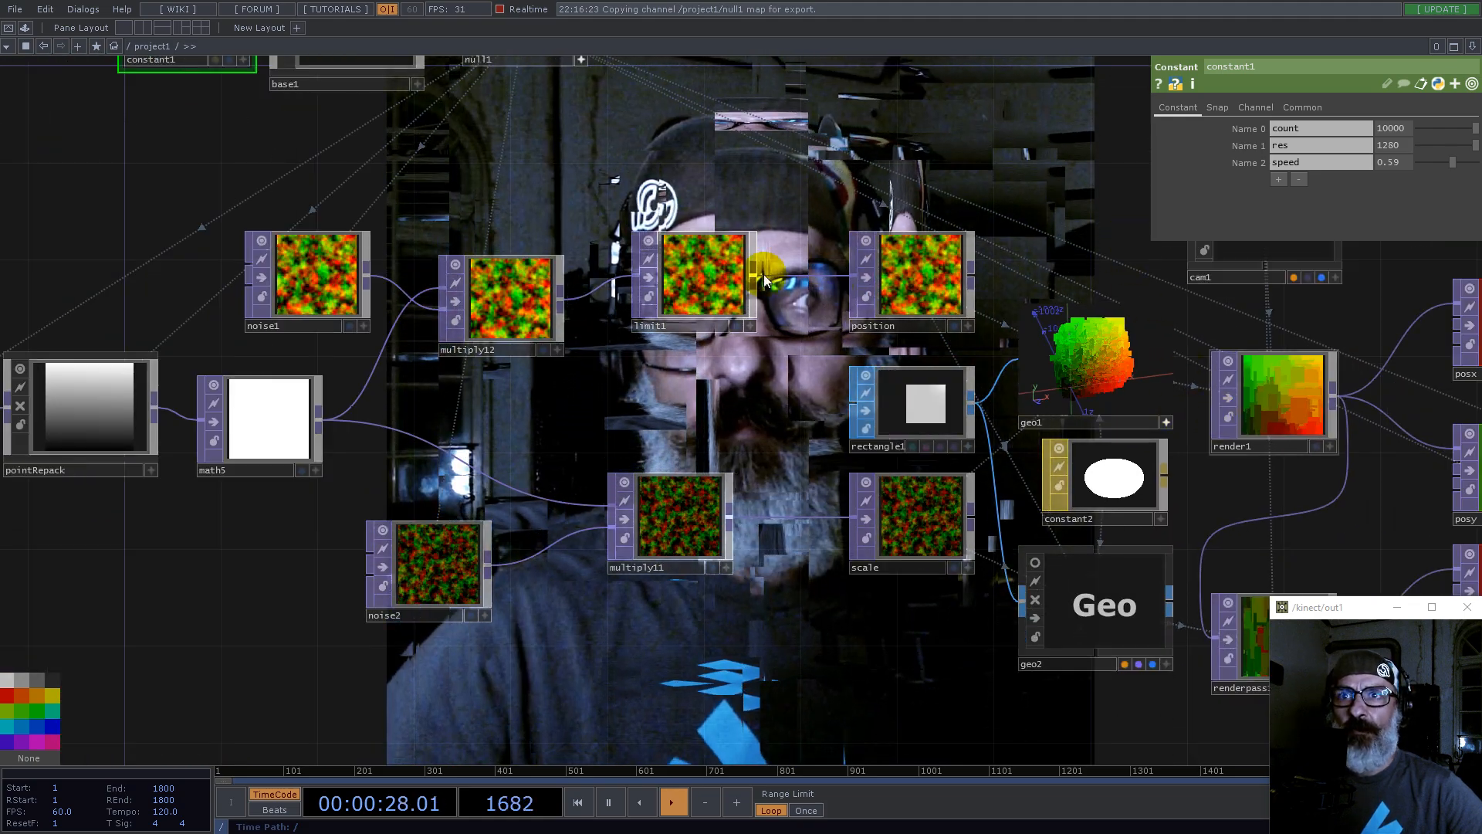
left_click(308, 273)
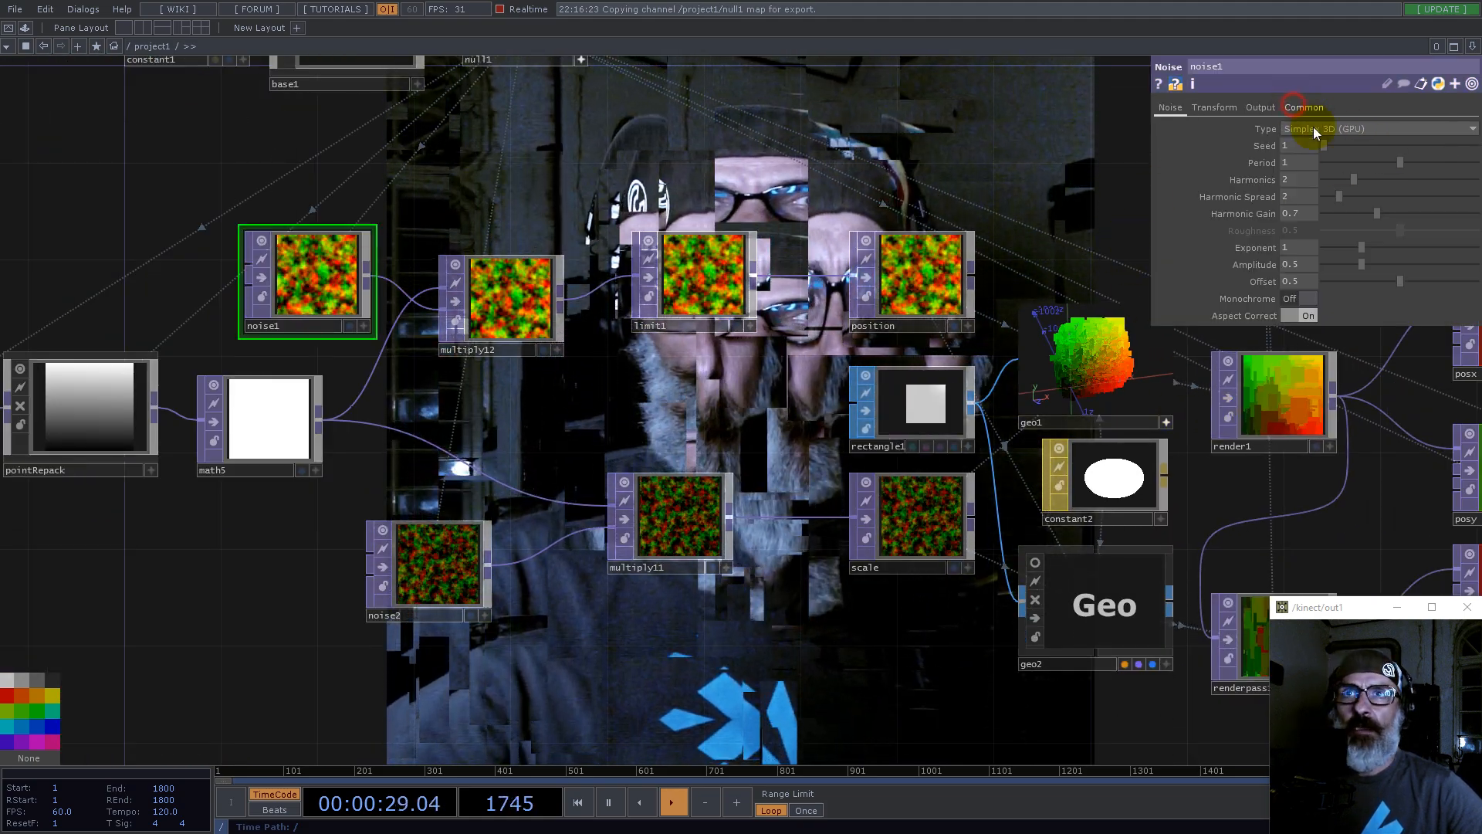
left_click(1297, 107)
left_click(1343, 298)
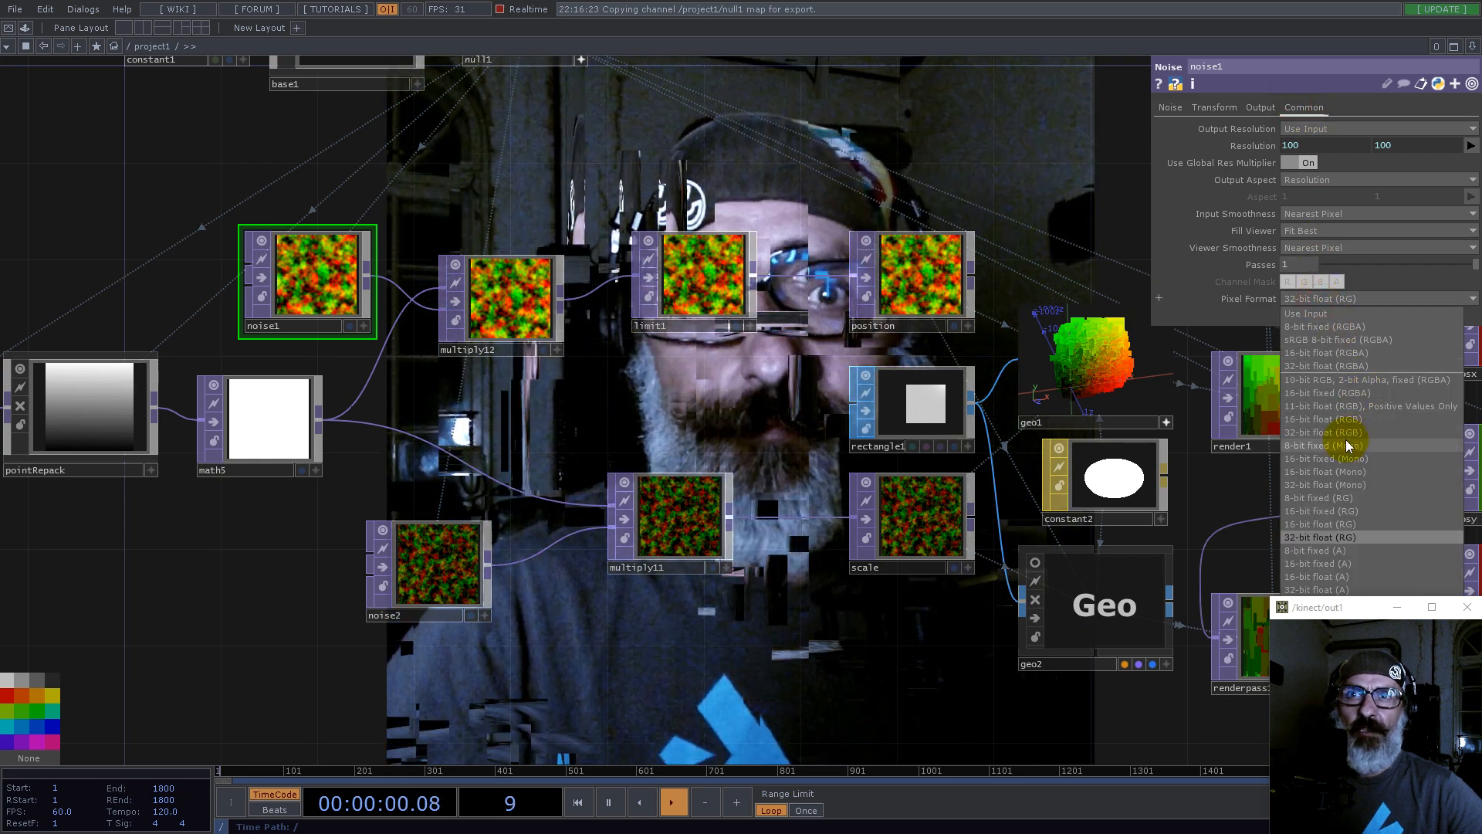
left_click(1341, 431)
Step: Set geo1's instance Translate Z to the b channel of the position TOP
left_click_drag(1014, 201, 705, 159)
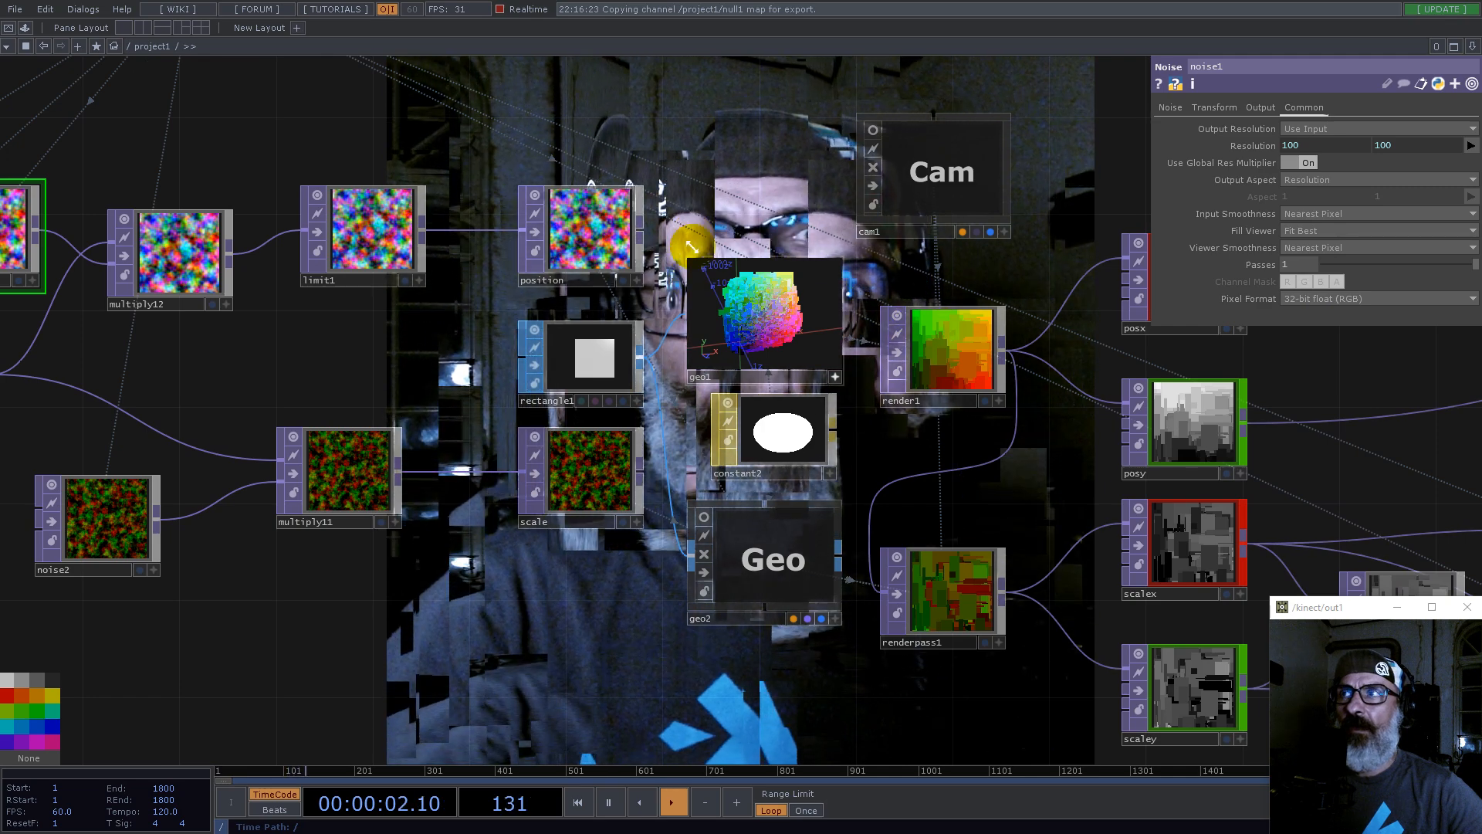
left_click(768, 379)
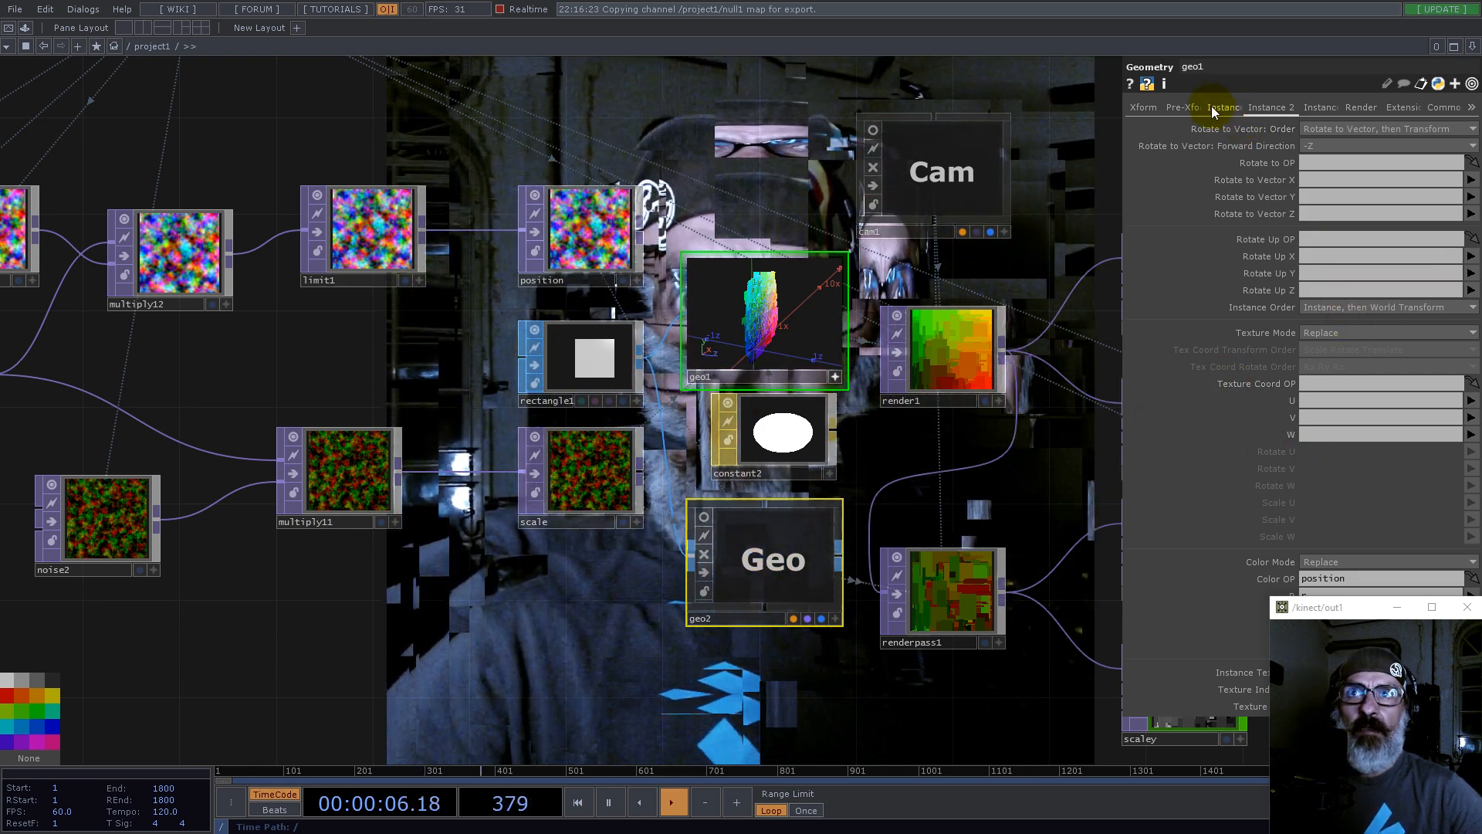
left_click(1183, 109)
left_click(1237, 109)
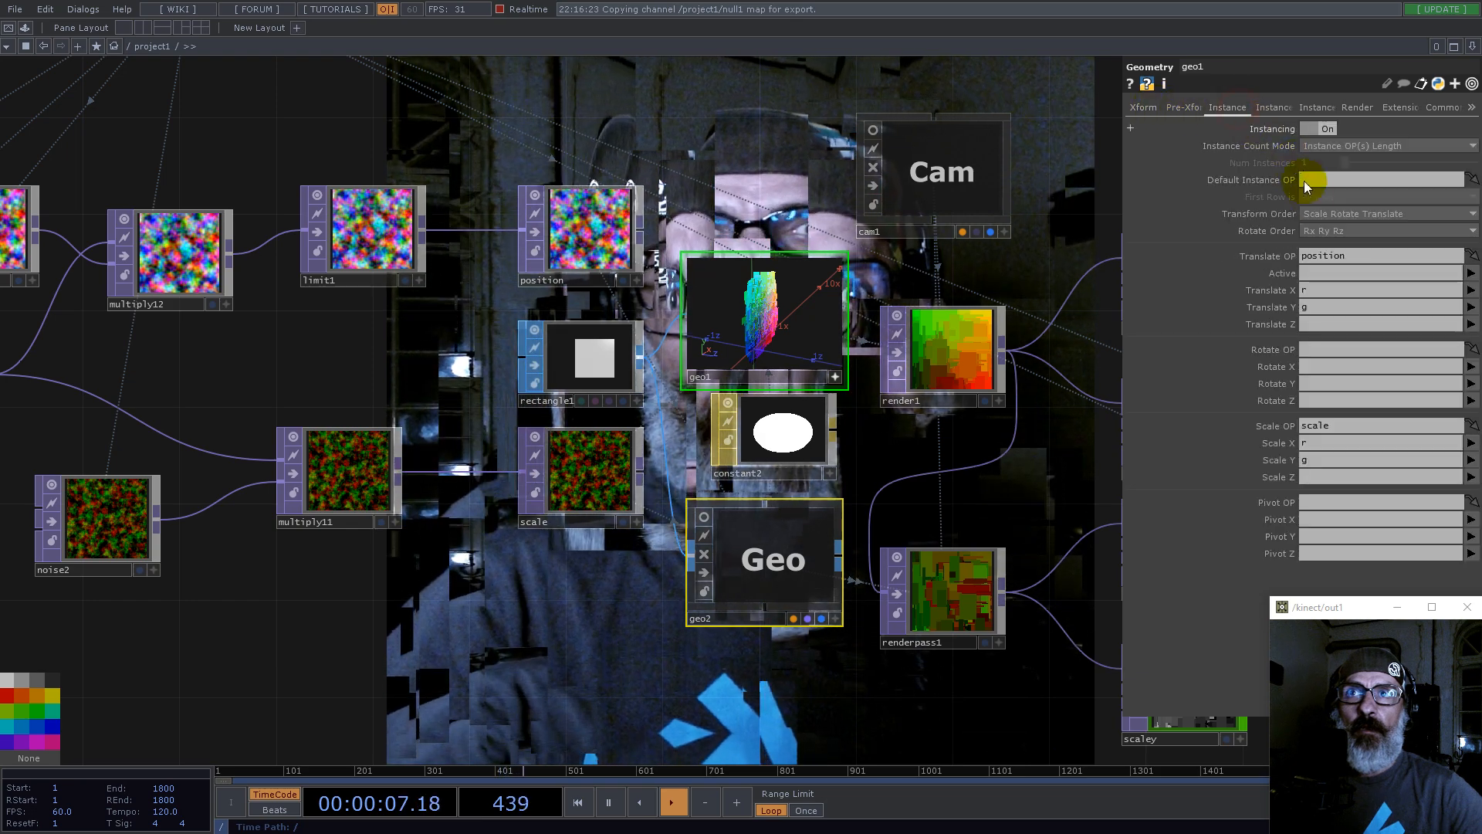
type("b")
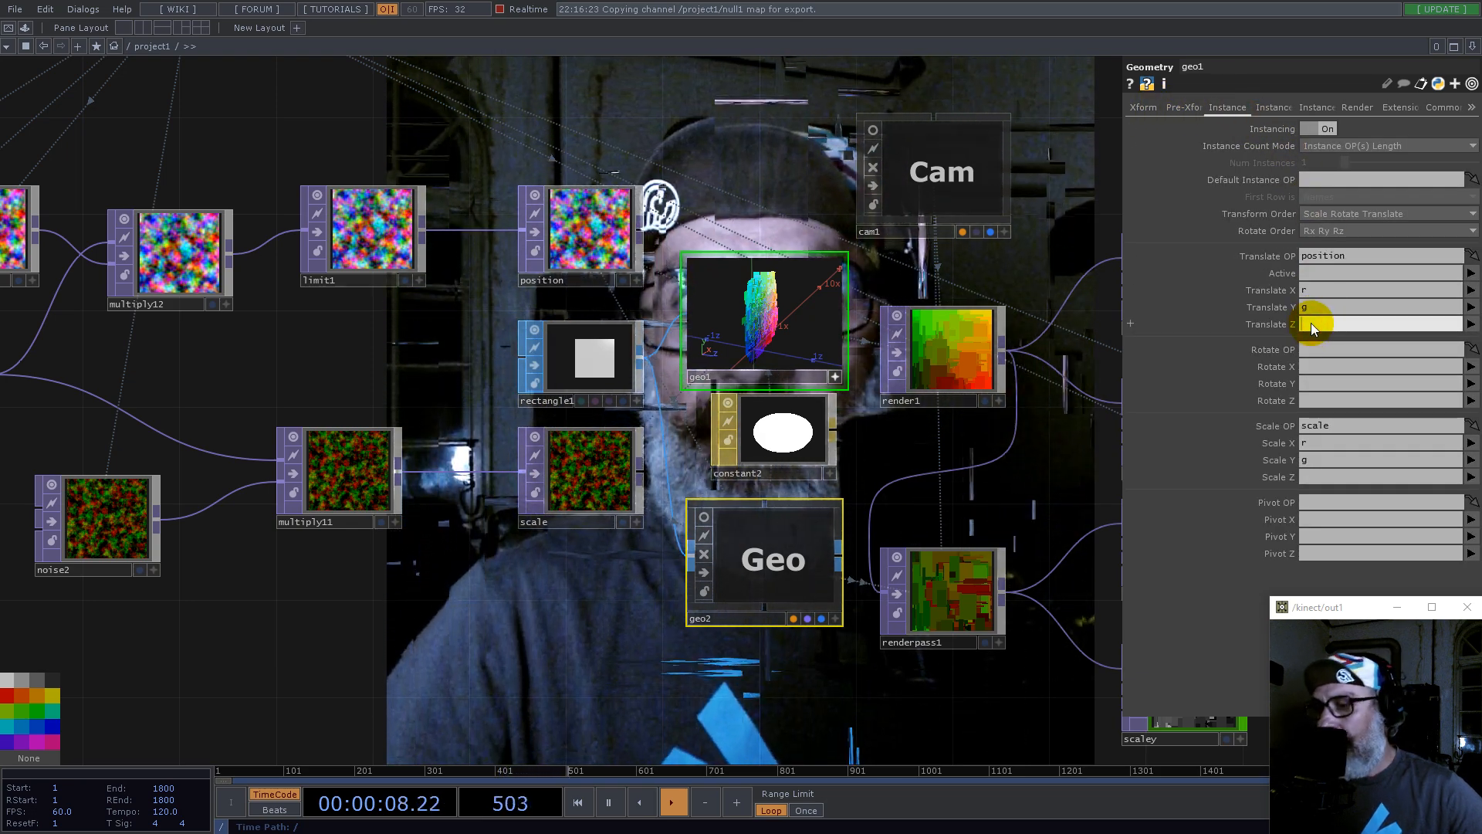
key("Return")
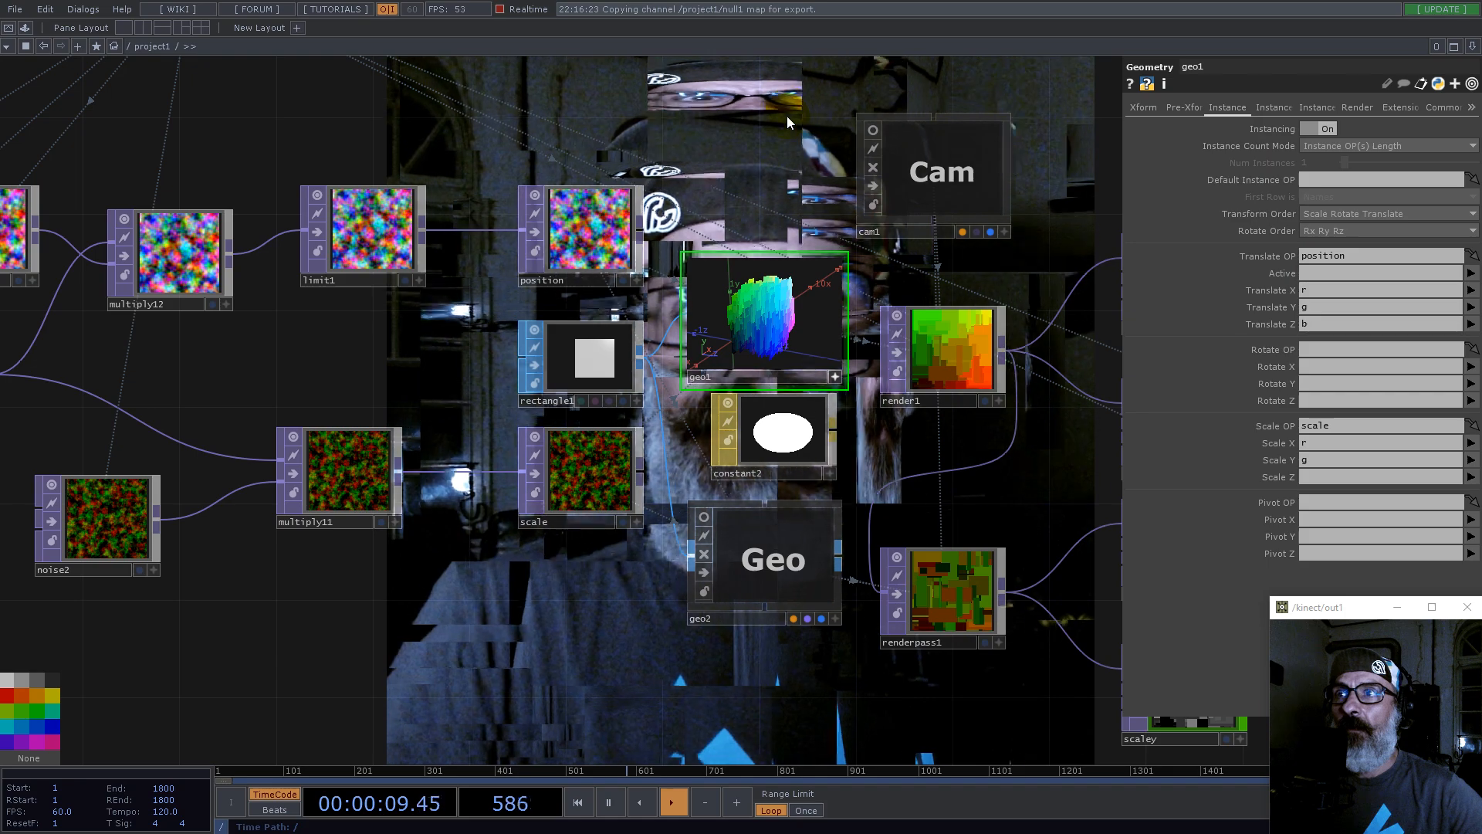
Step: Check cam1's View settings and turn off geo1's node viewer
left_click_drag(1016, 103, 580, 291)
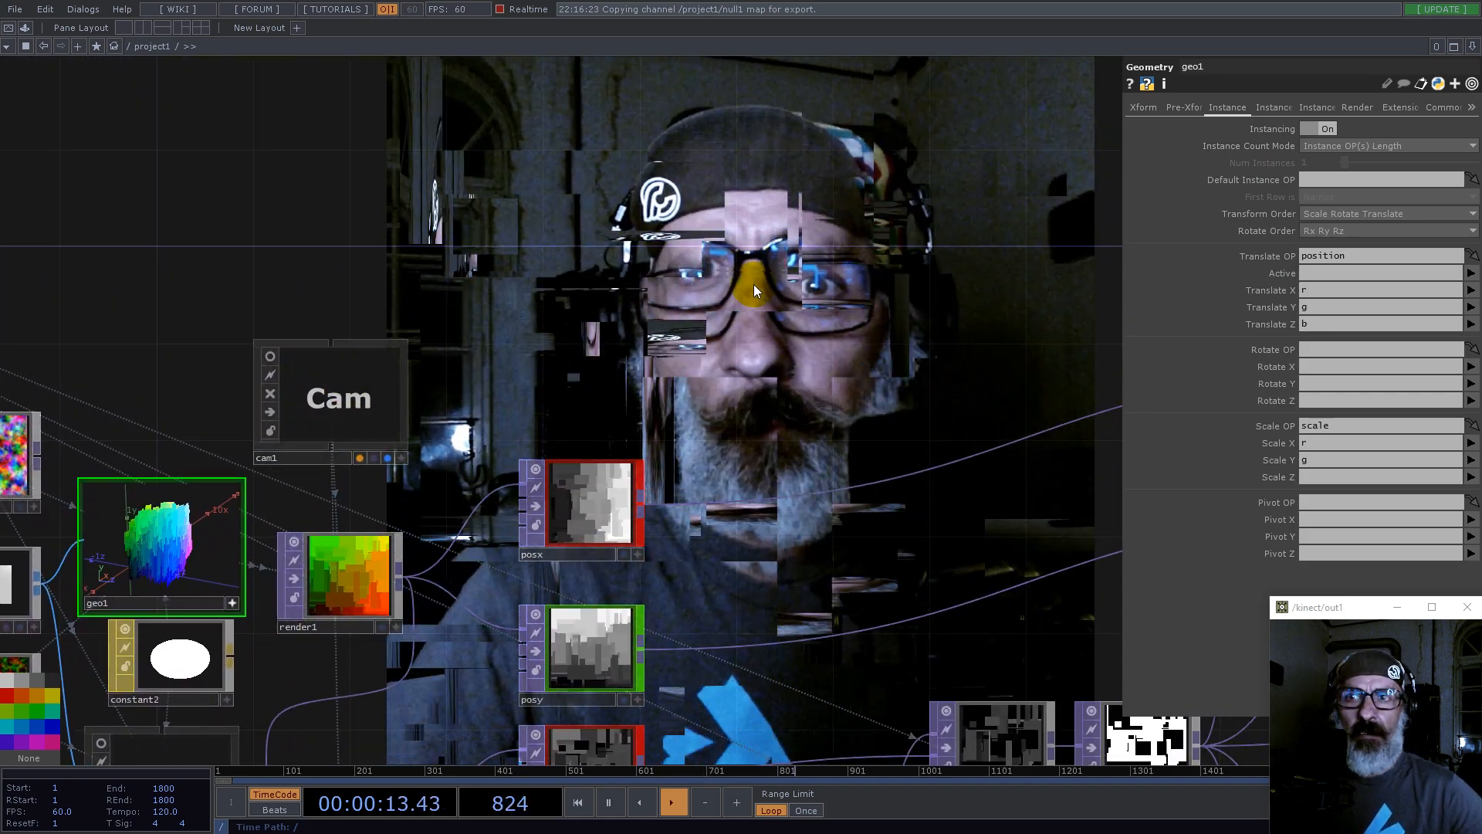
left_click_drag(503, 353, 585, 332)
left_click(452, 374)
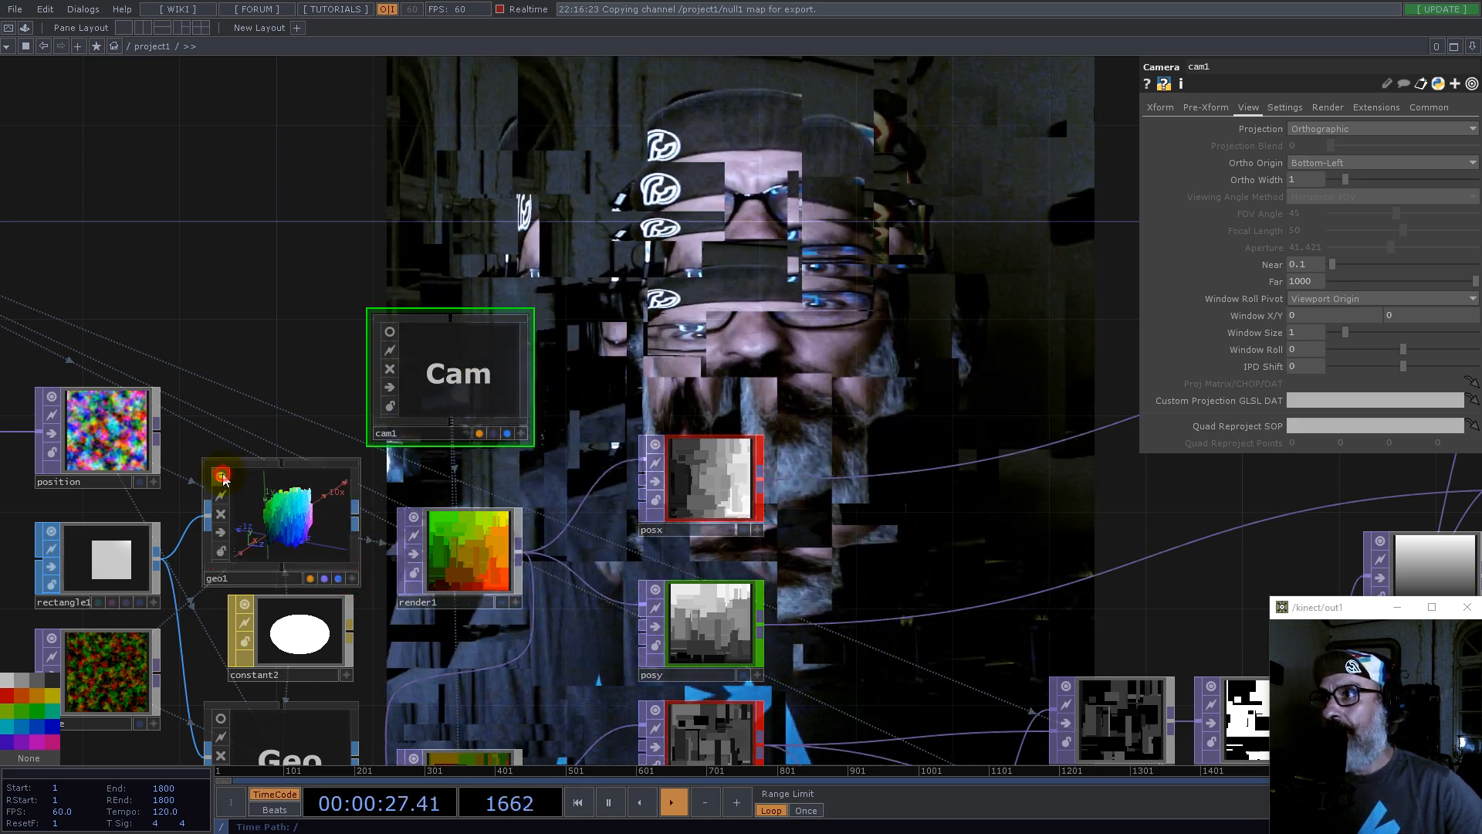
left_click(353, 579)
left_click_drag(989, 488, 881, 309)
scroll(880, 309, "down", 5)
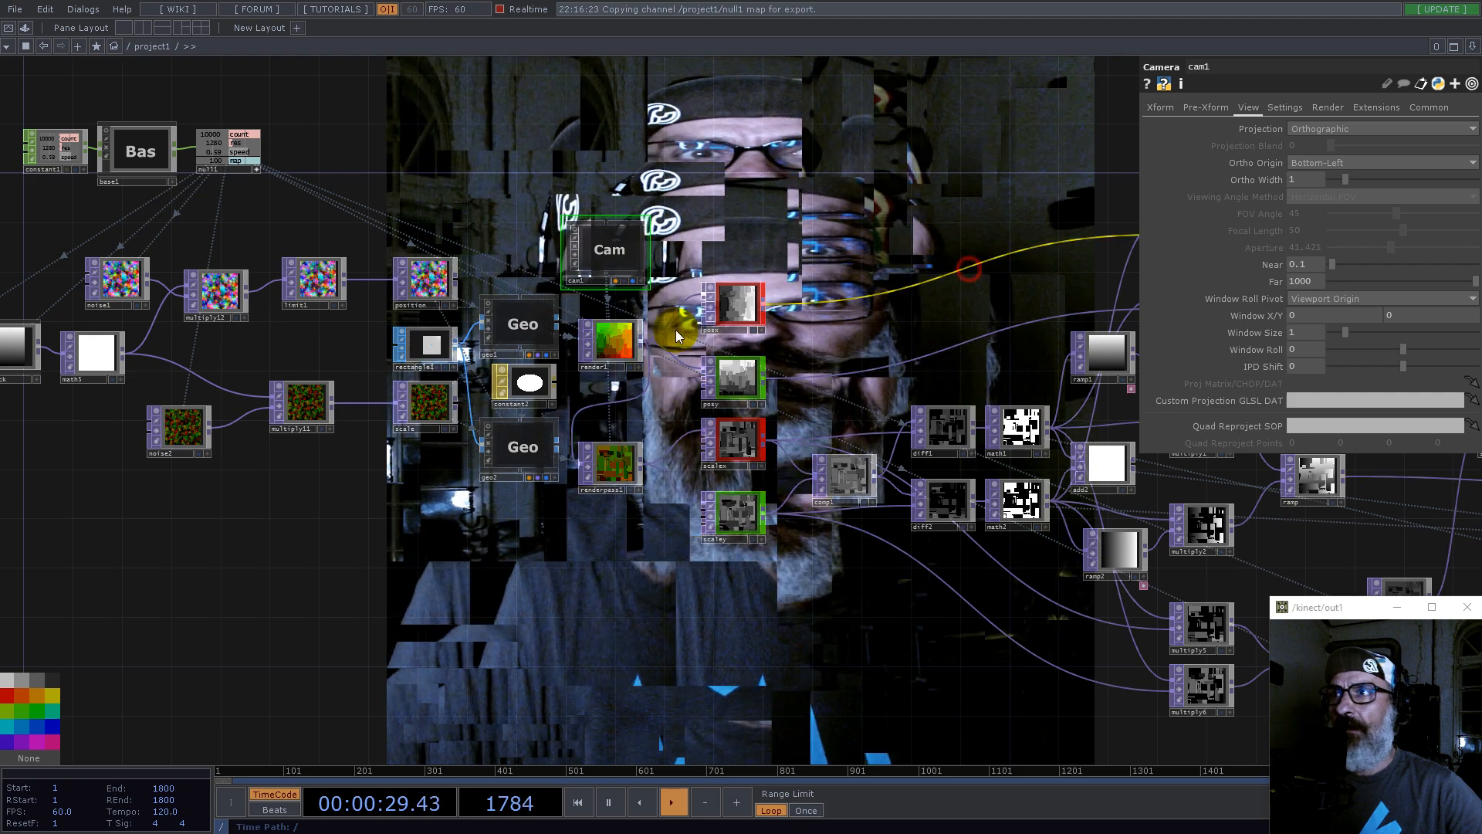
Step: Animate noise1 by setting its Translate Z to the expression absTime.seconds/30
left_click_drag(437, 192, 883, 303)
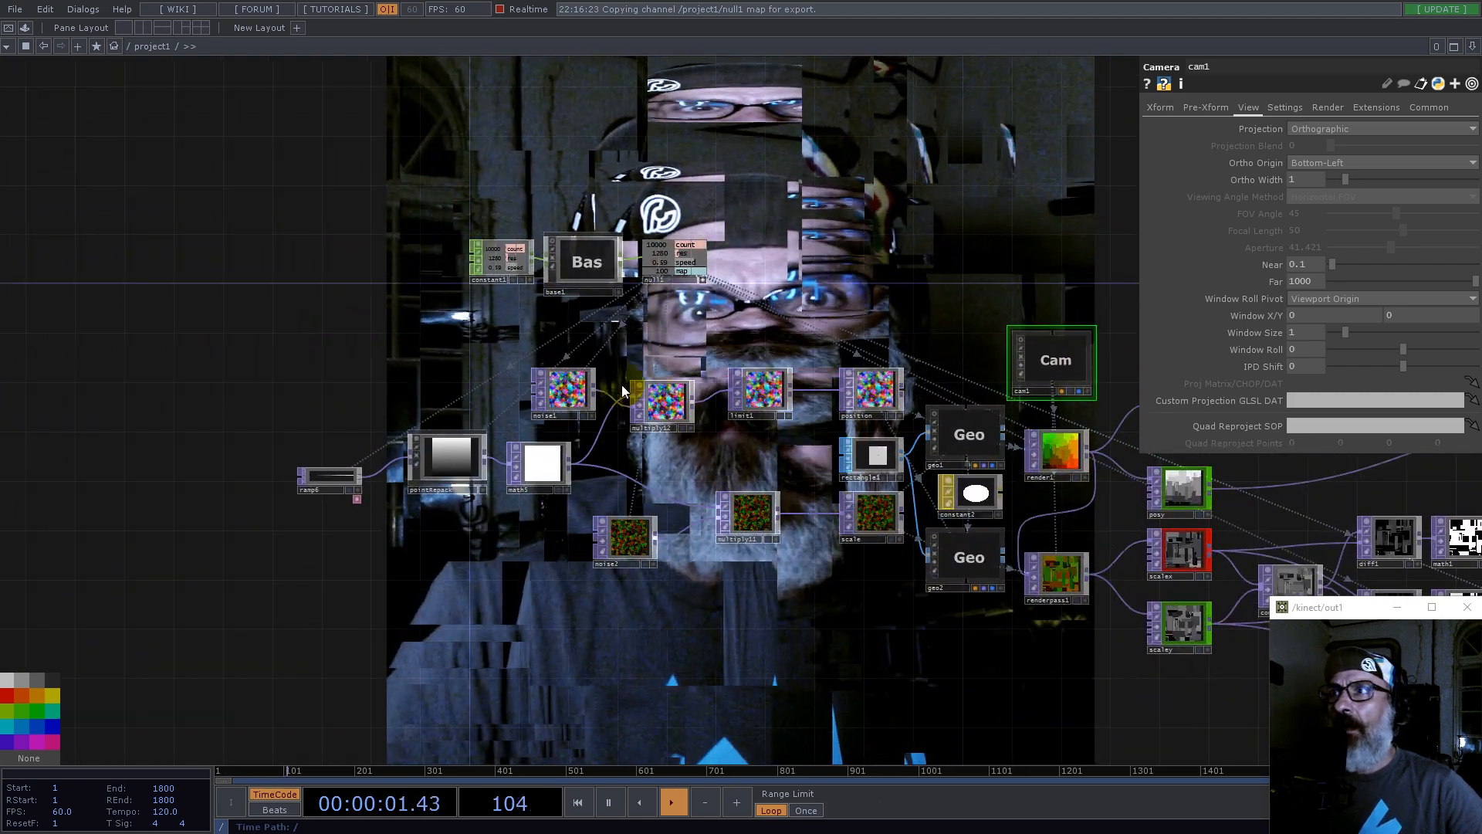
left_click(563, 390)
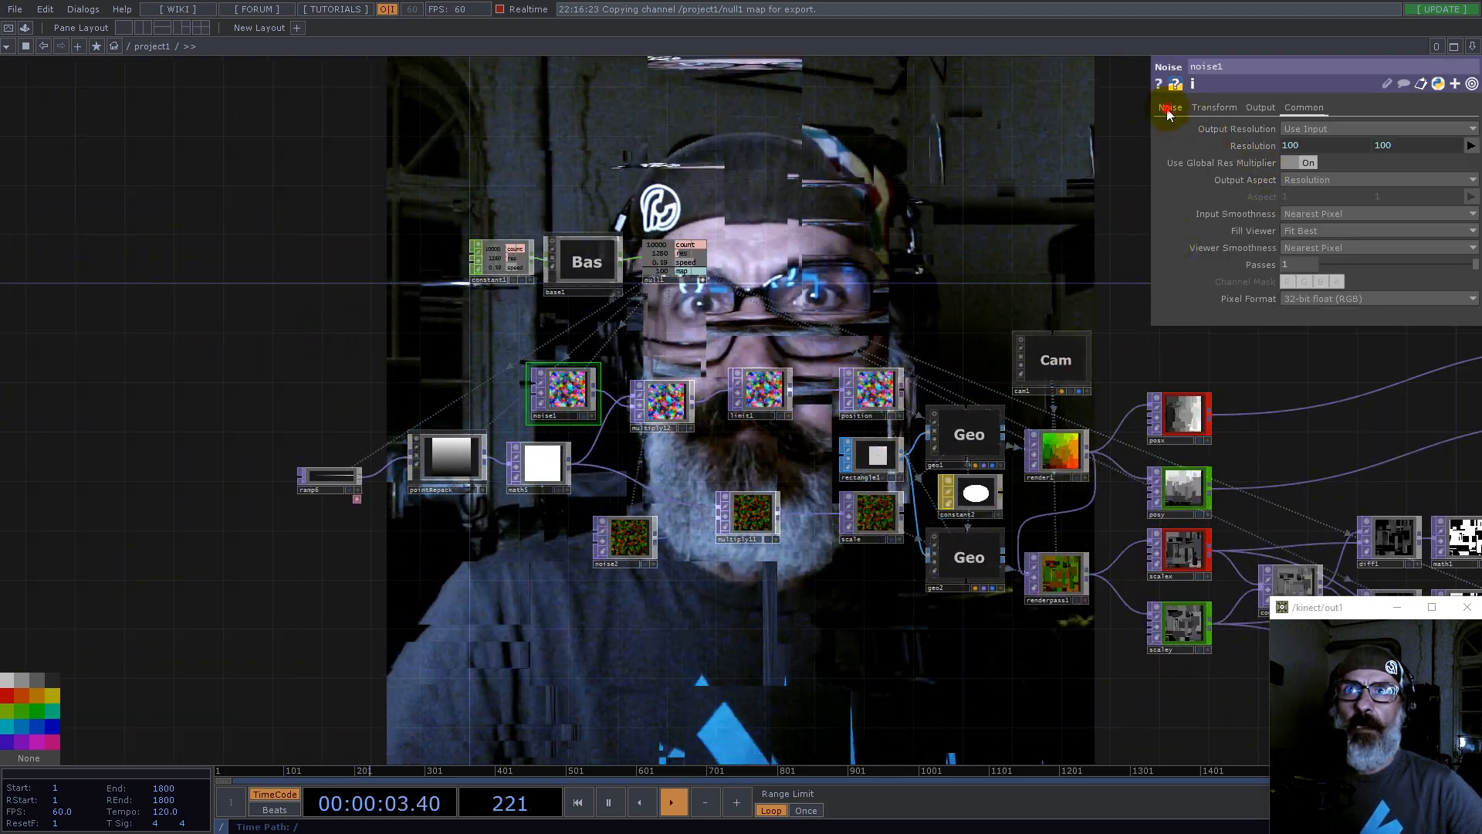
left_click_drag(943, 263, 533, 347)
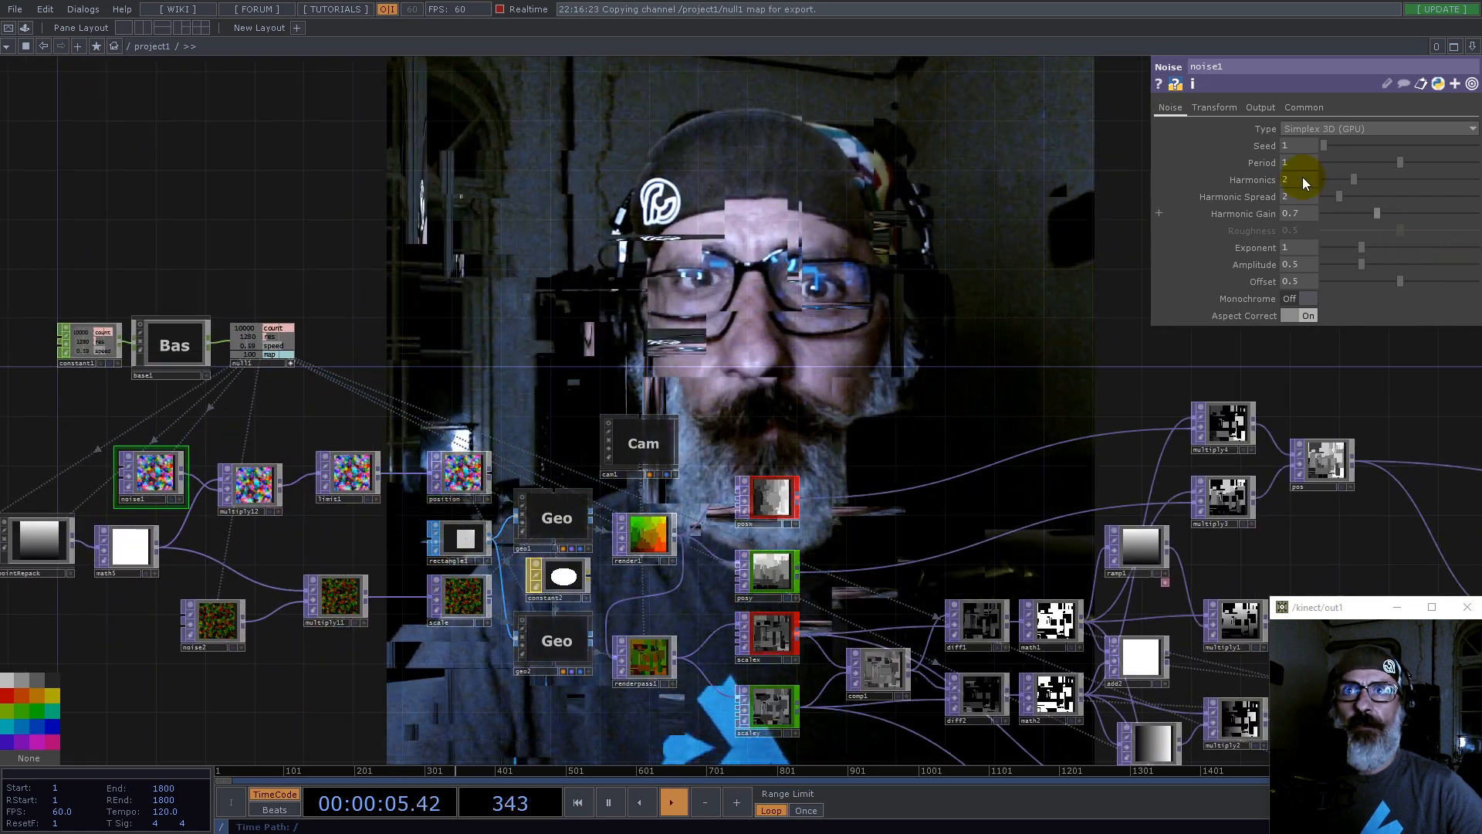
left_click(1211, 108)
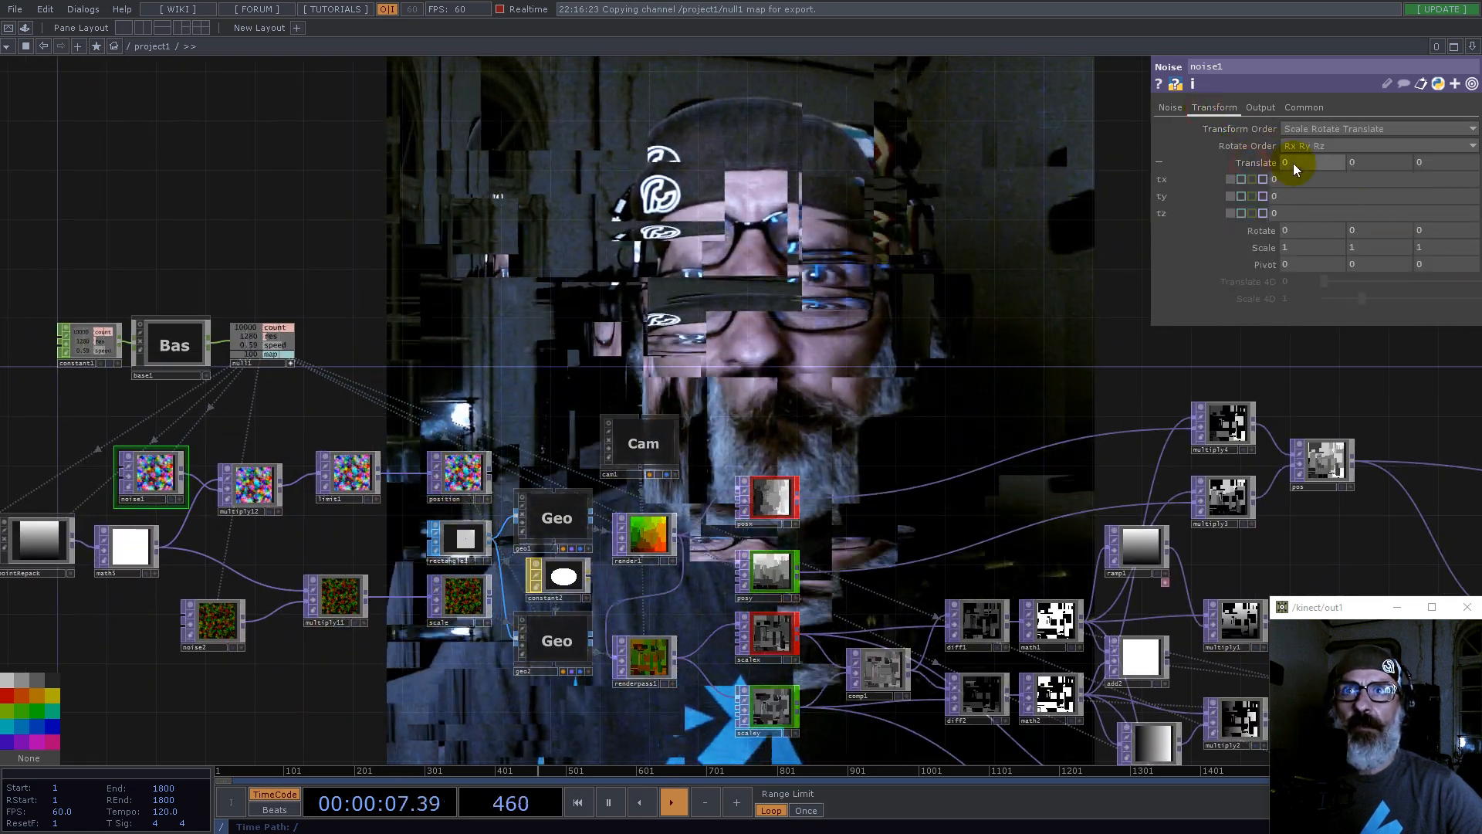
left_click(1445, 163)
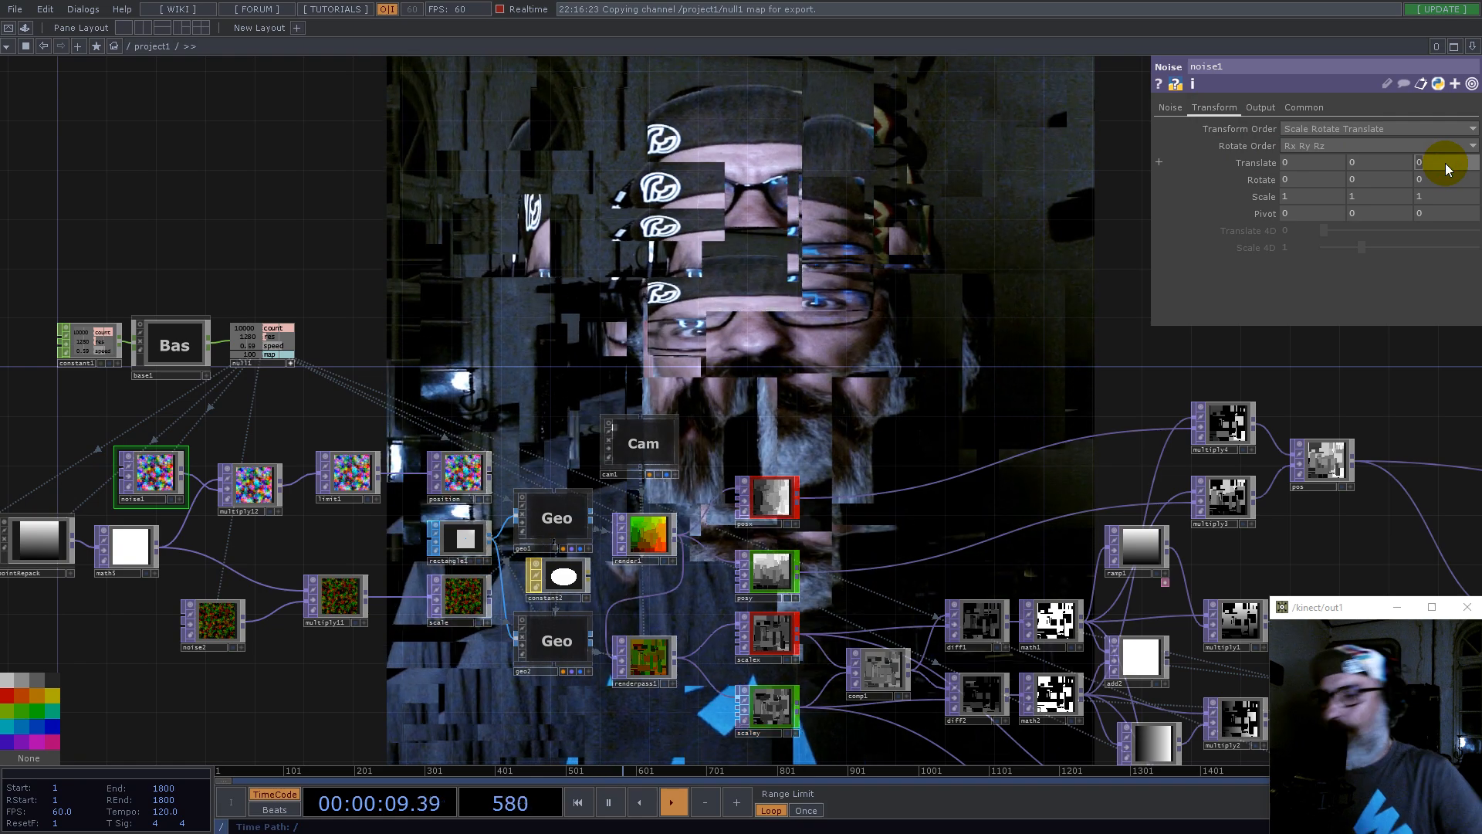
type("absT")
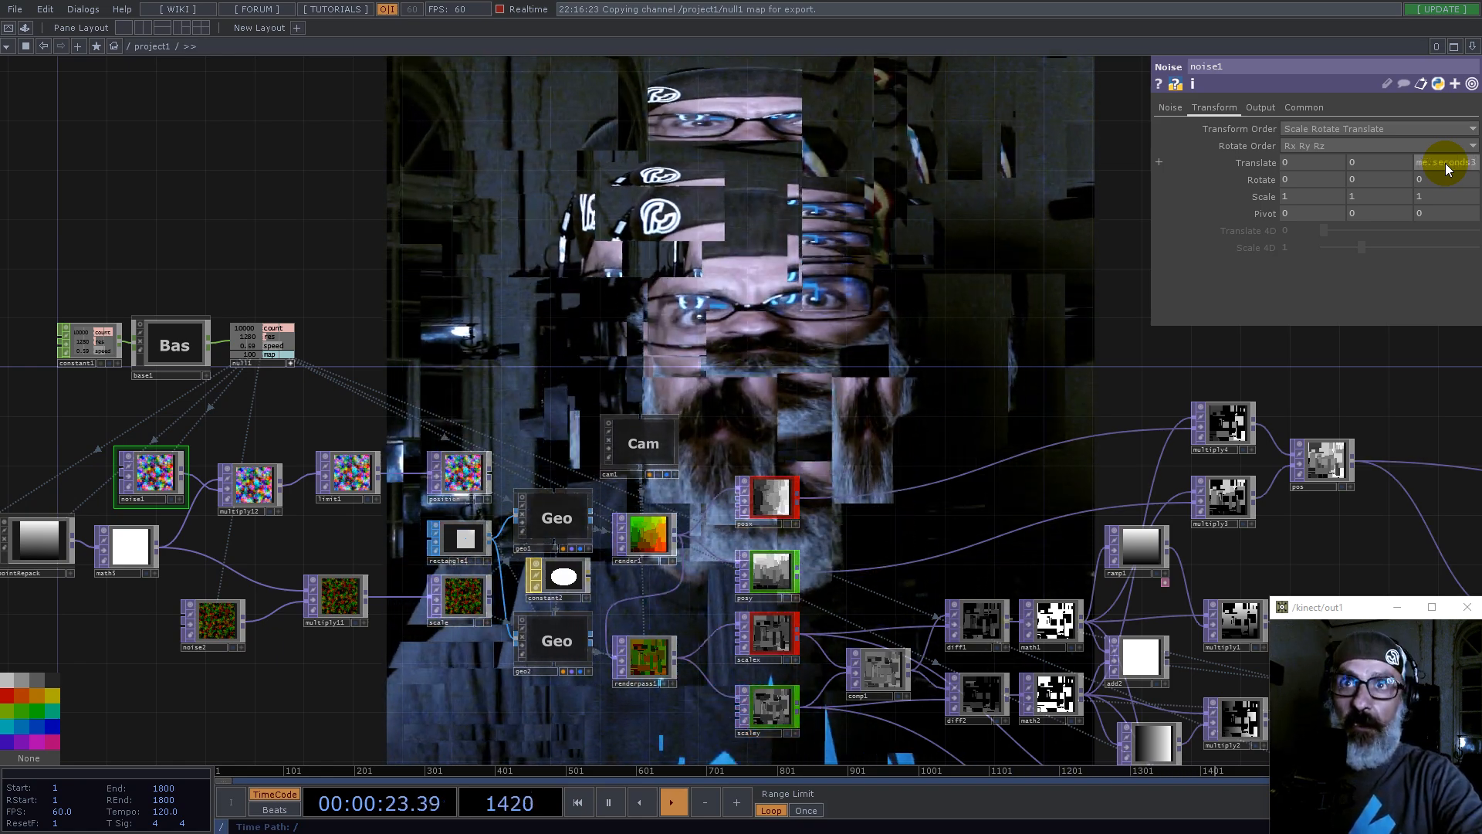
type("30")
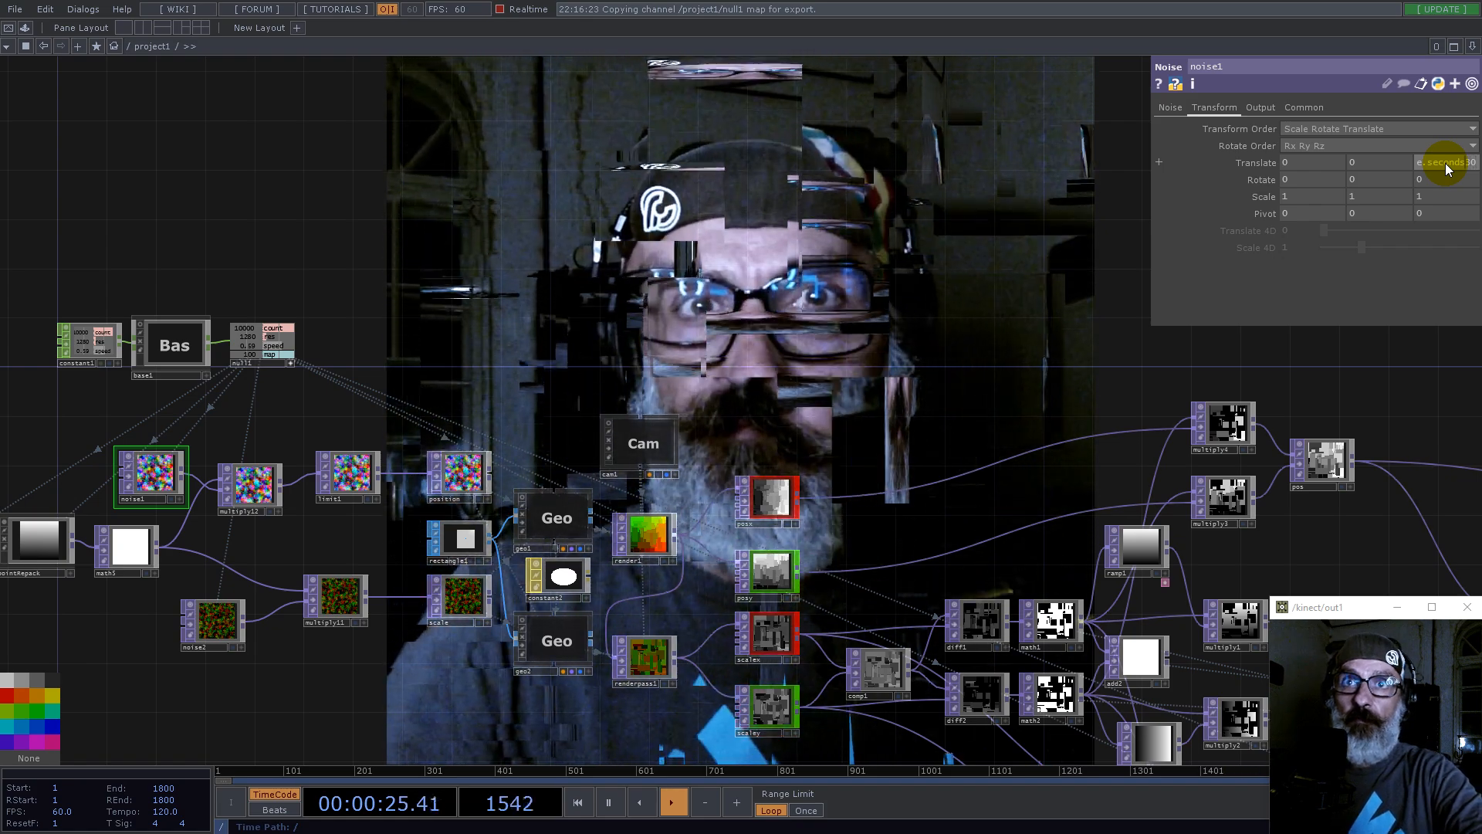
key("Return")
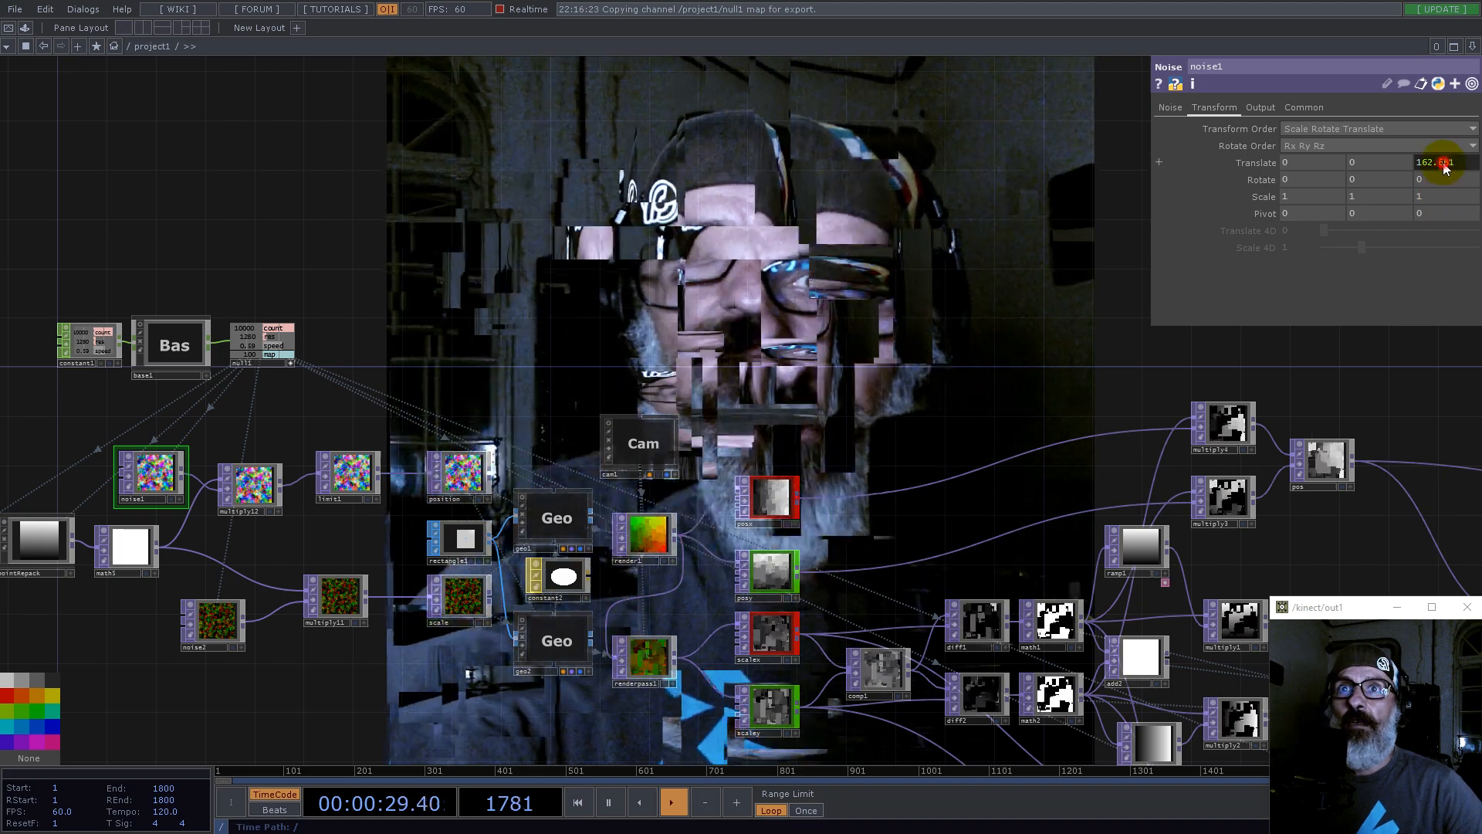
Step: Slow noise1's animation by changing the Translate Z expression to absTime.seconds/64
left_click(1444, 163)
key("BackSpace")
key("BackSpace")
type("64")
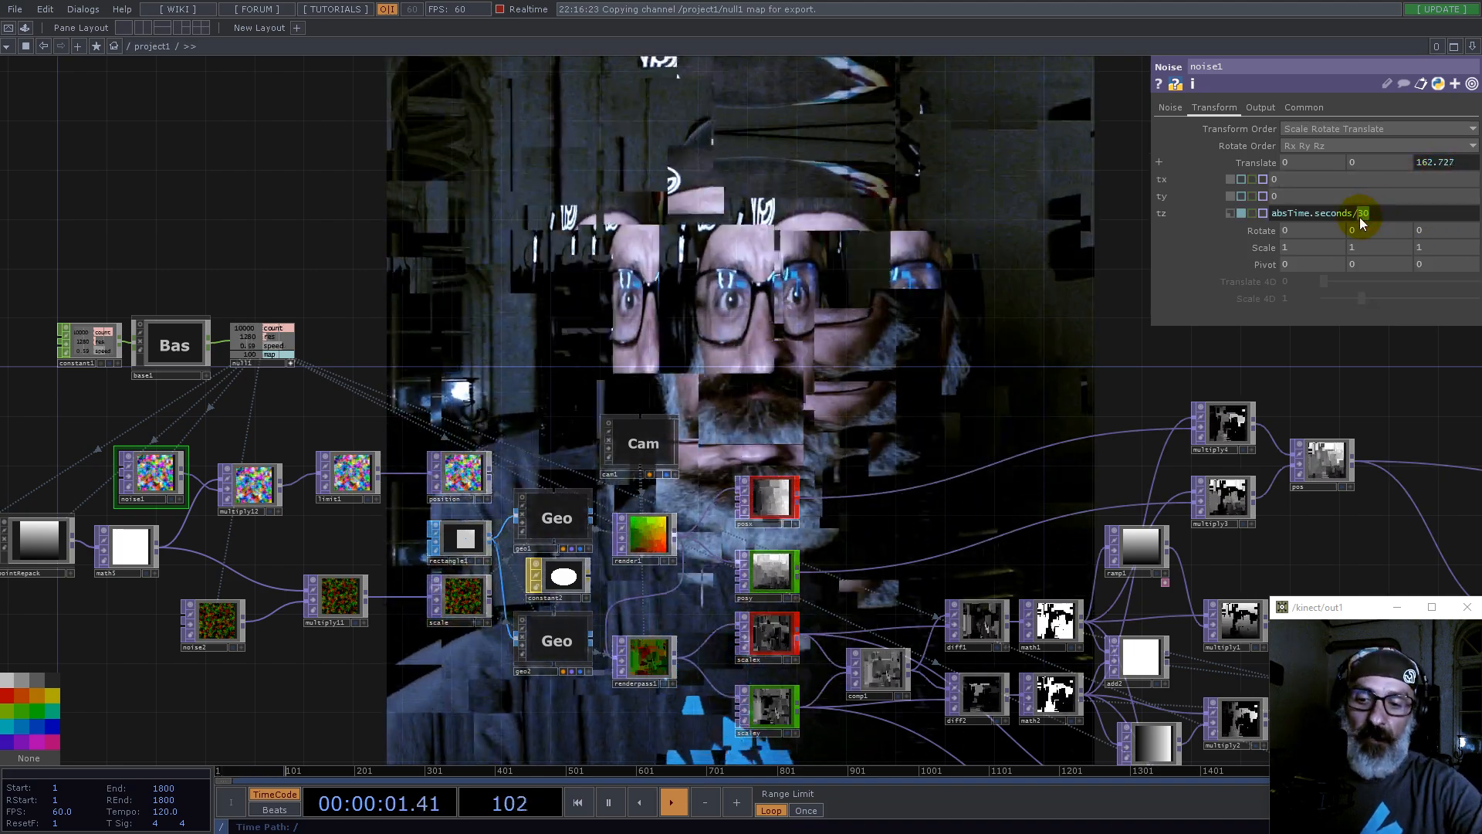
key("Return")
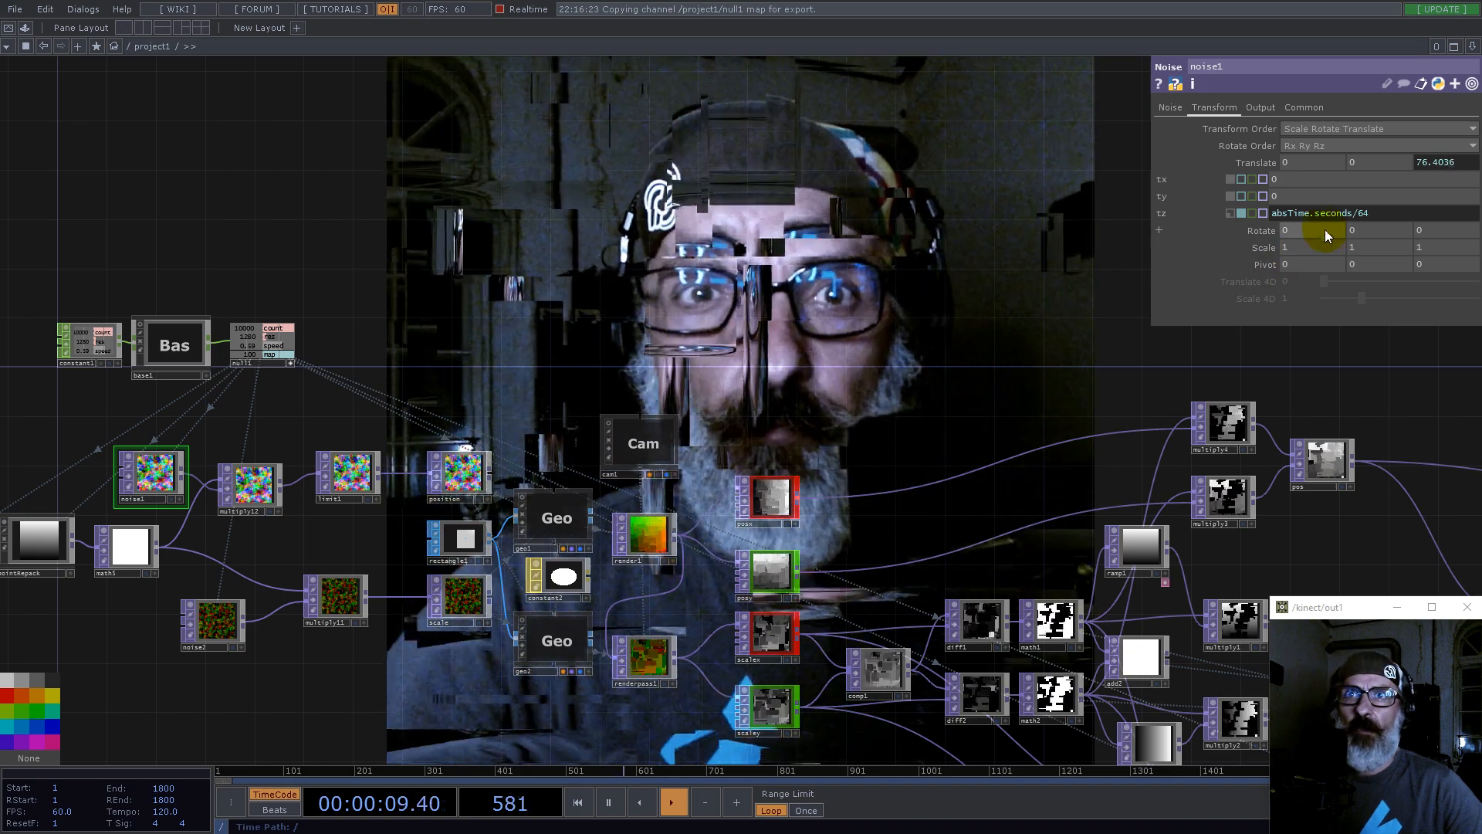
Step: Remove the time expression from noise1's Translate Z
left_click_drag(1378, 214, 1234, 214)
key("BackSpace")
key("Return")
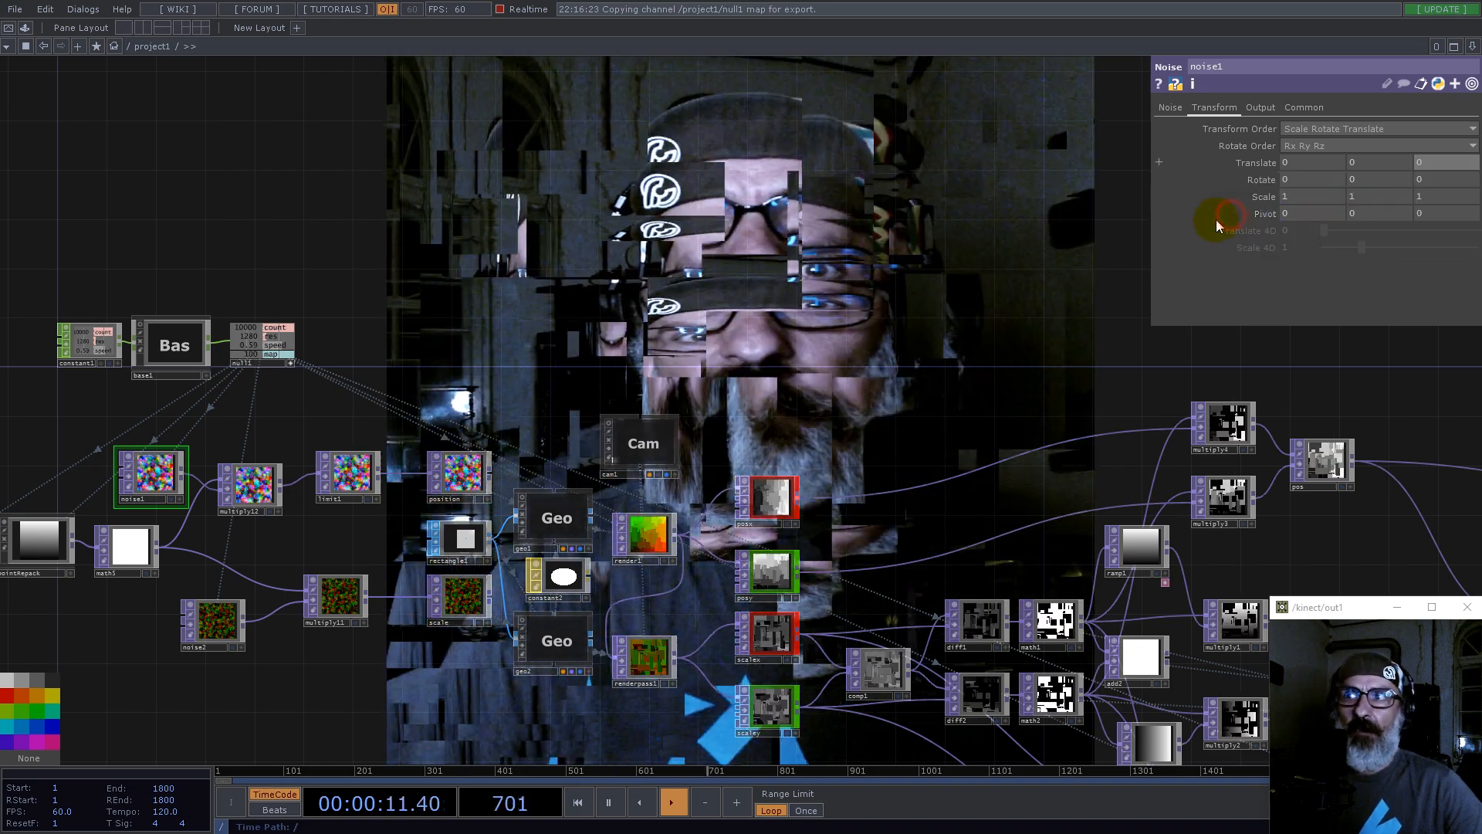
left_click_drag(909, 338, 859, 338)
key("h")
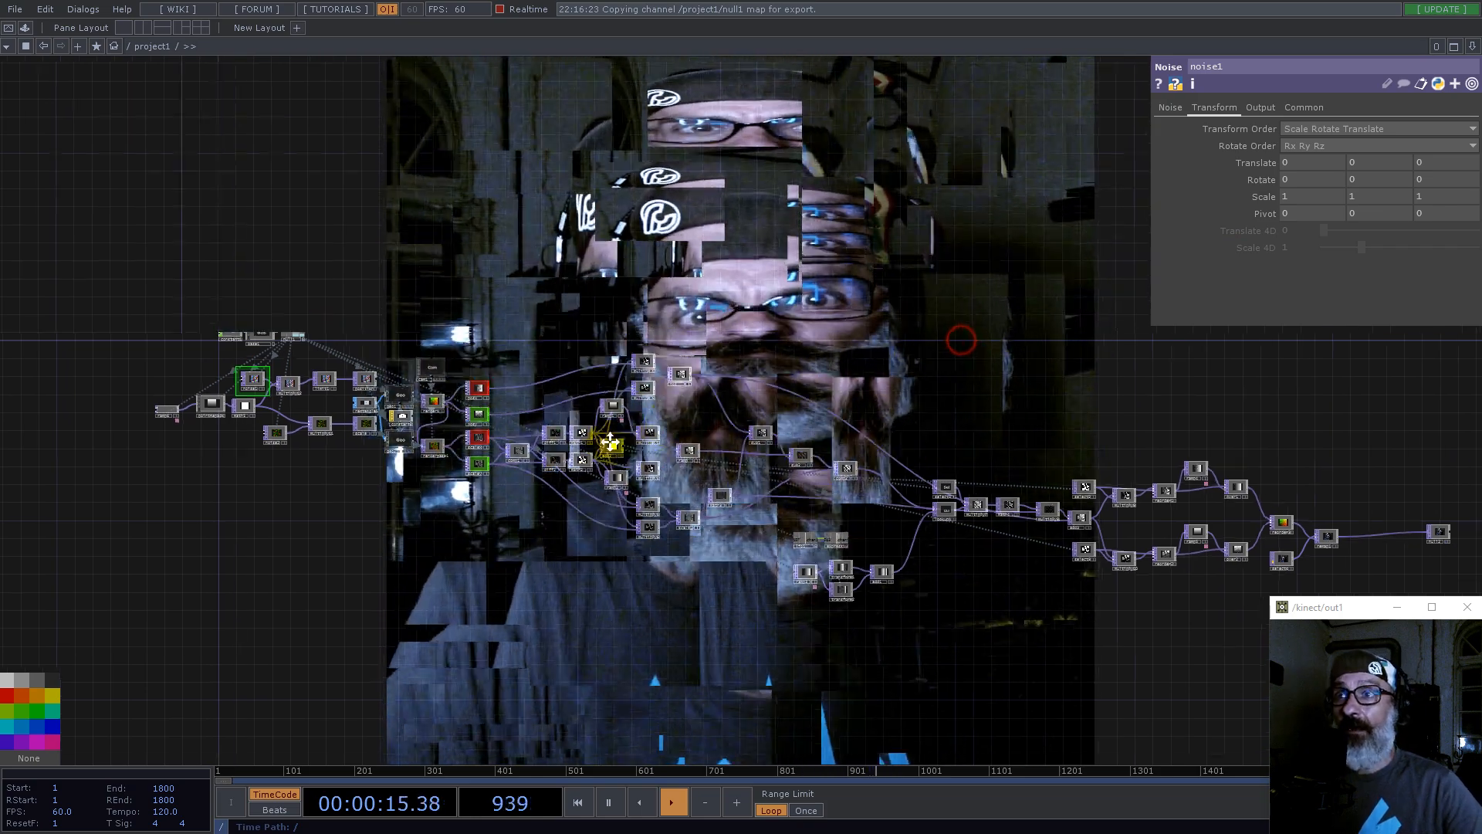
left_click_drag(952, 349, 533, 473)
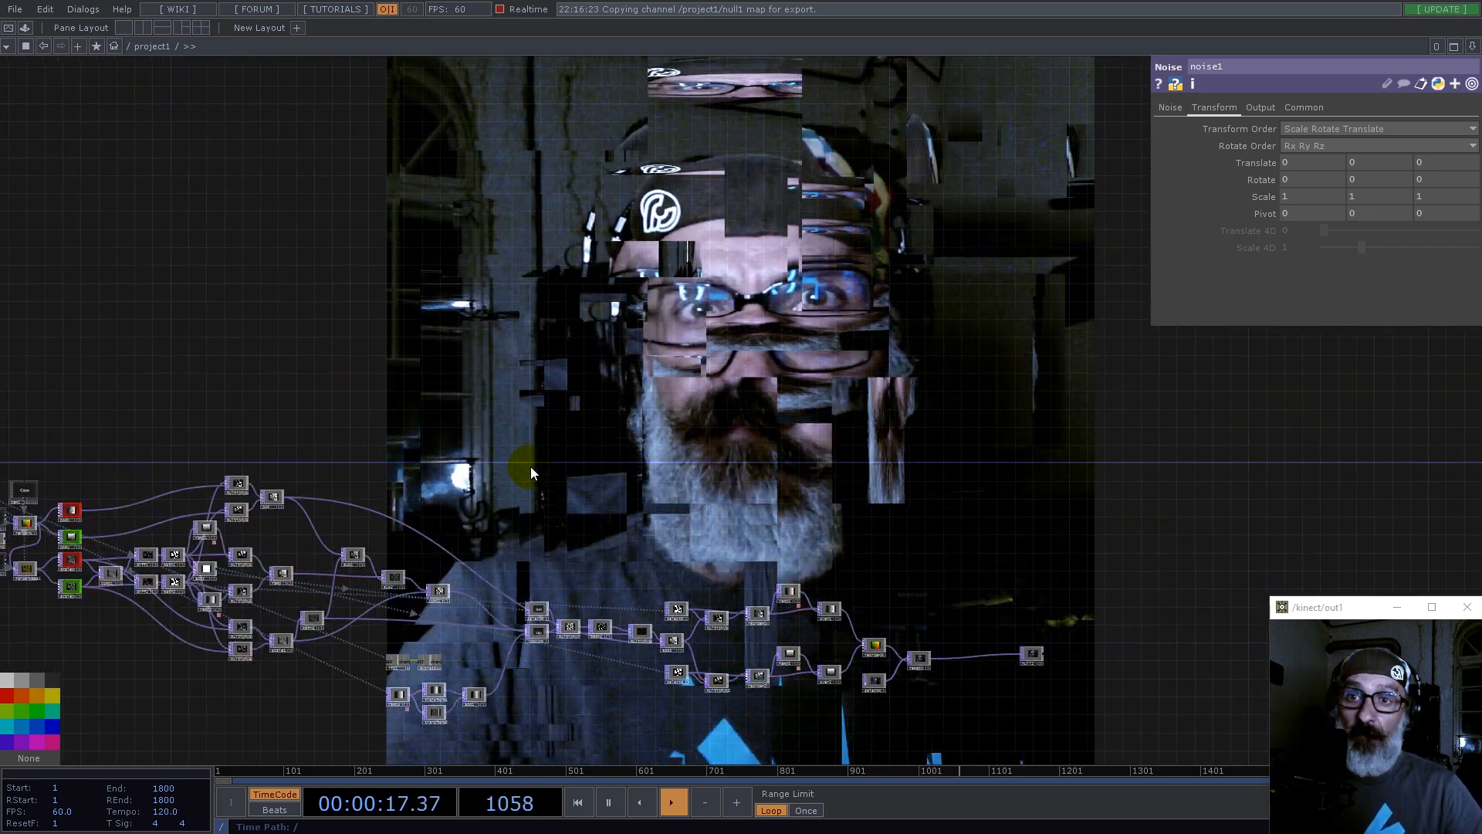